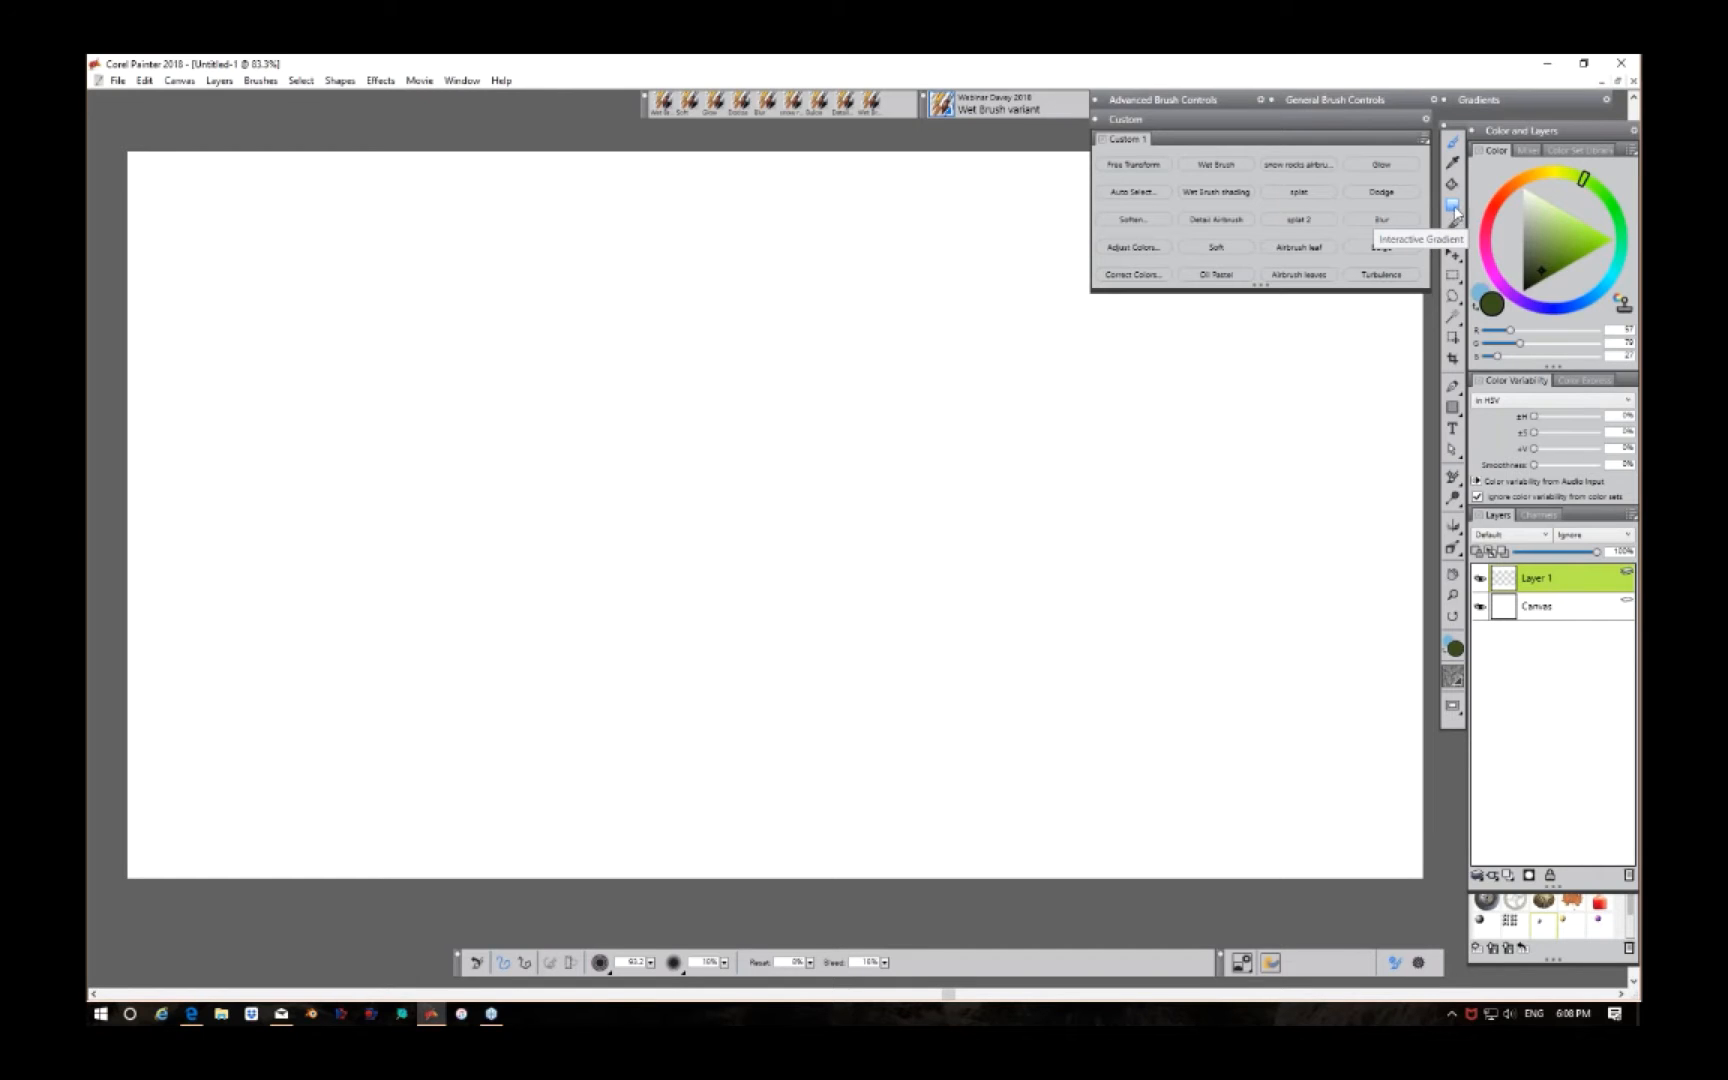
Step: Fill Layer 1 with a vertical gradient from sky blue down to dark green, and add an empty layer above it
{"action": "left_click", "coordinate": [1453, 206]}
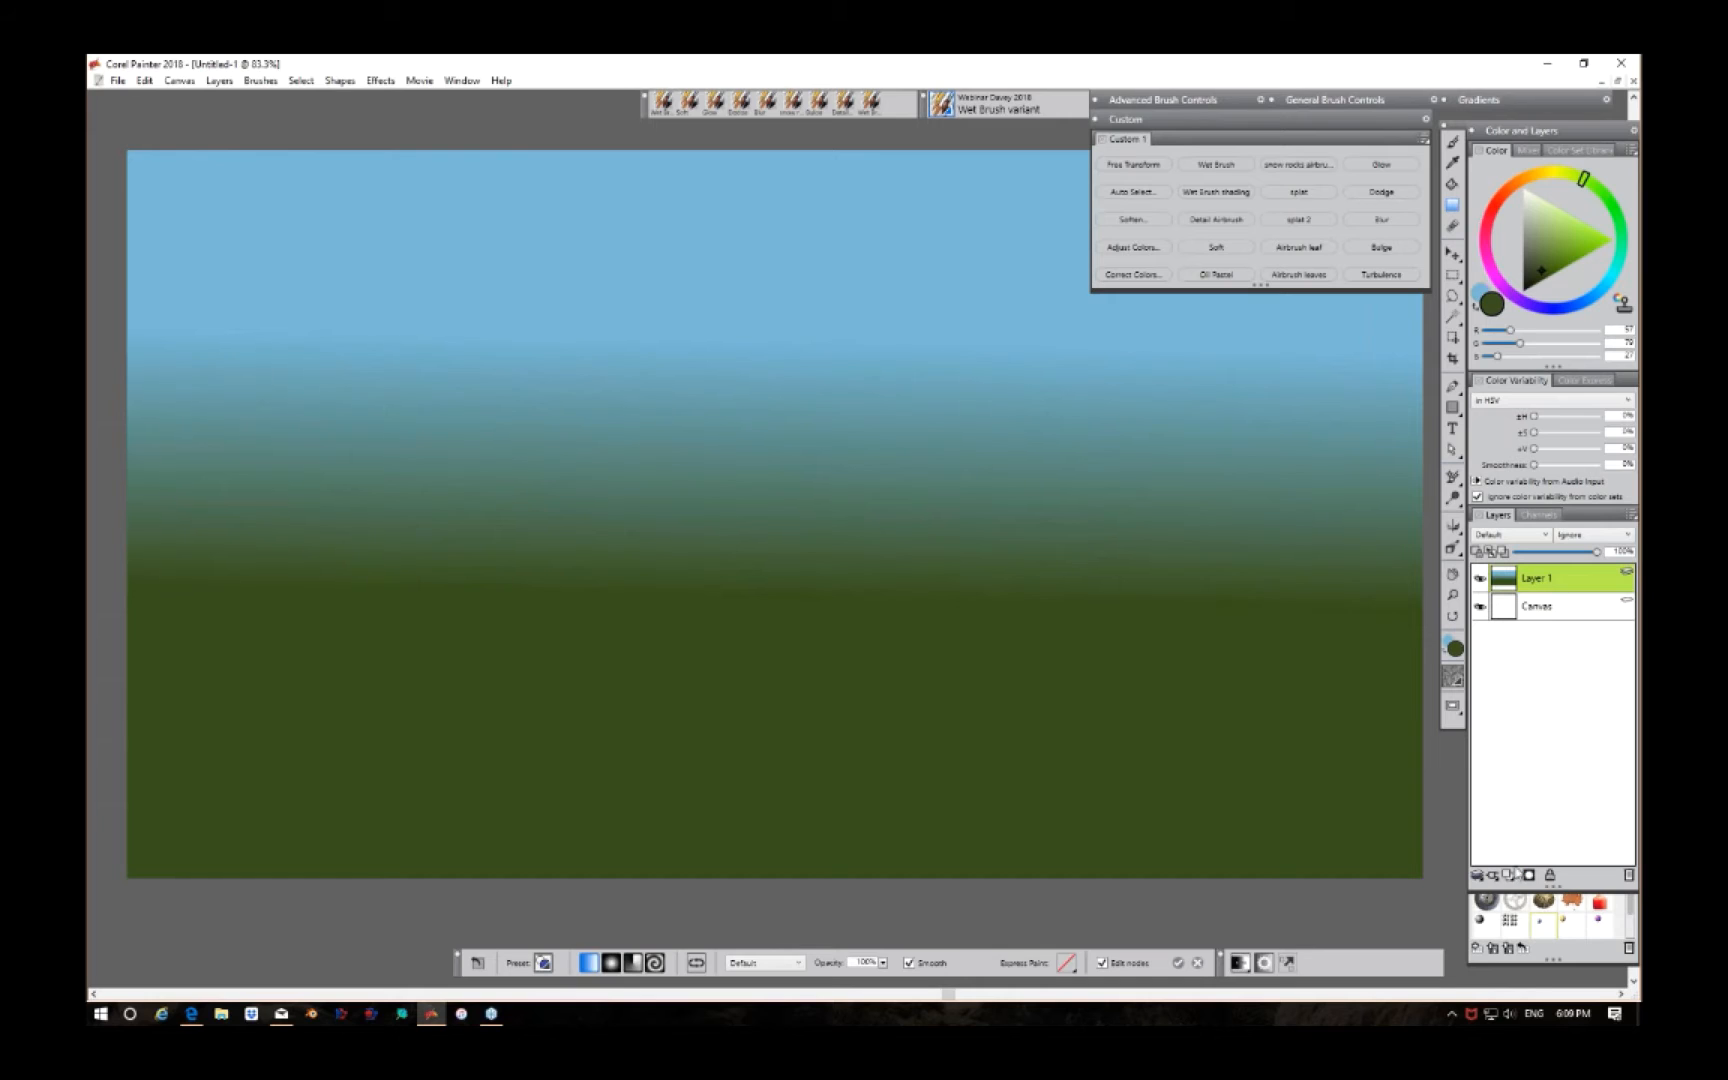
{"action": "left_click", "coordinate": [1510, 877]}
Step: On Layer 1, rough in a dark green hillside with the Wet Brush variant, rising toward the canvas's right edge
{"action": "left_click", "coordinate": [1546, 616]}
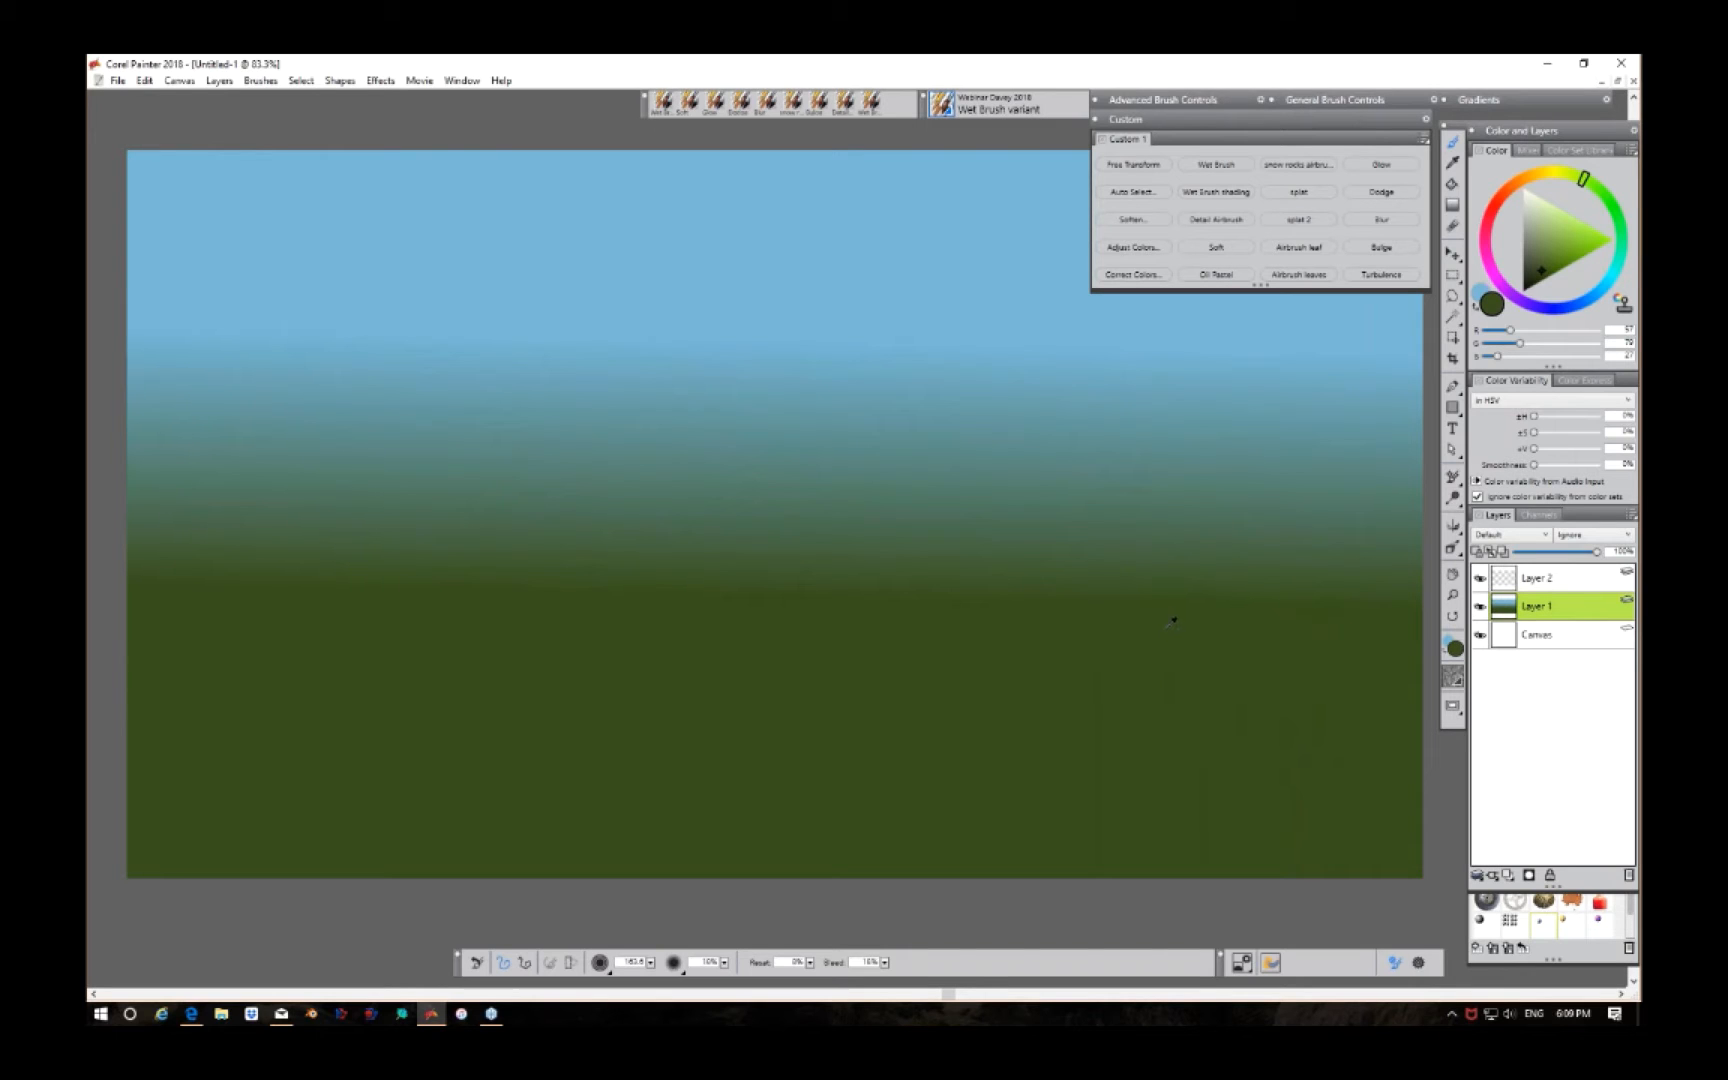
{"action": "left_click", "coordinate": [1172, 621], "text": "alt"}
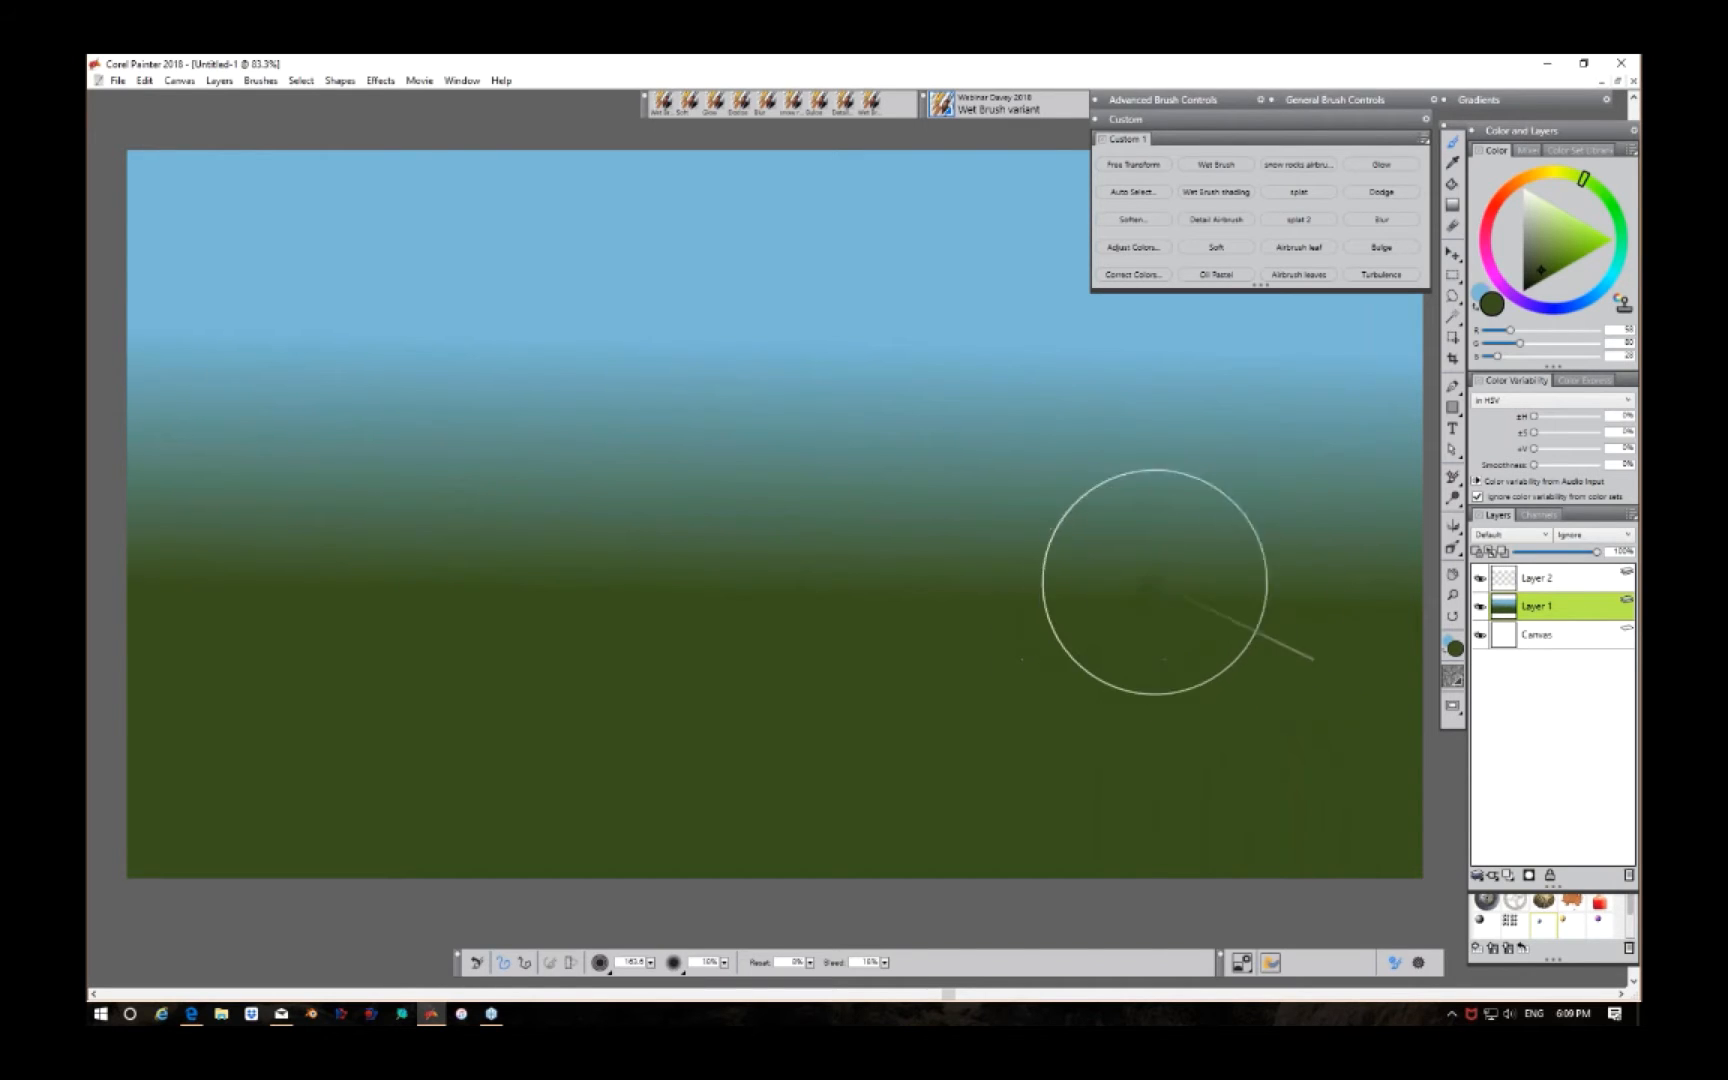
{"action": "mouse_move", "coordinate": [1155, 582]}
{"action": "left_mouse_down"}
{"action": "mouse_move", "coordinate": [1203, 524]}
{"action": "mouse_move", "coordinate": [1141, 611]}
{"action": "mouse_move", "coordinate": [1105, 615]}
{"action": "mouse_move", "coordinate": [1177, 533]}
{"action": "mouse_move", "coordinate": [1149, 609]}
{"action": "mouse_move", "coordinate": [1242, 505]}
{"action": "mouse_move", "coordinate": [1187, 602]}
{"action": "mouse_move", "coordinate": [1250, 508]}
{"action": "mouse_move", "coordinate": [1240, 554]}
{"action": "mouse_move", "coordinate": [1295, 457]}
{"action": "mouse_move", "coordinate": [1221, 579]}
{"action": "mouse_move", "coordinate": [1203, 515]}
{"action": "mouse_move", "coordinate": [1304, 432]}
{"action": "mouse_move", "coordinate": [1101, 589]}
{"action": "mouse_move", "coordinate": [1227, 477]}
{"action": "mouse_move", "coordinate": [1111, 563]}
{"action": "mouse_move", "coordinate": [1089, 550]}
{"action": "mouse_move", "coordinate": [1173, 499]}
{"action": "mouse_move", "coordinate": [1110, 567]}
{"action": "mouse_move", "coordinate": [1221, 472]}
{"action": "mouse_move", "coordinate": [1162, 506]}
{"action": "mouse_move", "coordinate": [1272, 454]}
{"action": "mouse_move", "coordinate": [1193, 500]}
{"action": "mouse_move", "coordinate": [1283, 490]}
{"action": "mouse_move", "coordinate": [1242, 615]}
{"action": "mouse_move", "coordinate": [1310, 433]}
{"action": "mouse_move", "coordinate": [1278, 511]}
{"action": "mouse_move", "coordinate": [1237, 465]}
{"action": "mouse_move", "coordinate": [1355, 424]}
{"action": "mouse_move", "coordinate": [1345, 493]}
{"action": "mouse_move", "coordinate": [1322, 458]}
{"action": "mouse_move", "coordinate": [1302, 546]}
{"action": "mouse_move", "coordinate": [1332, 472]}
{"action": "mouse_move", "coordinate": [1328, 560]}
{"action": "mouse_move", "coordinate": [1297, 495]}
{"action": "mouse_move", "coordinate": [1294, 582]}
{"action": "mouse_move", "coordinate": [1304, 540]}
{"action": "mouse_move", "coordinate": [1325, 573]}
{"action": "mouse_move", "coordinate": [1371, 444]}
{"action": "left_mouse_up"}
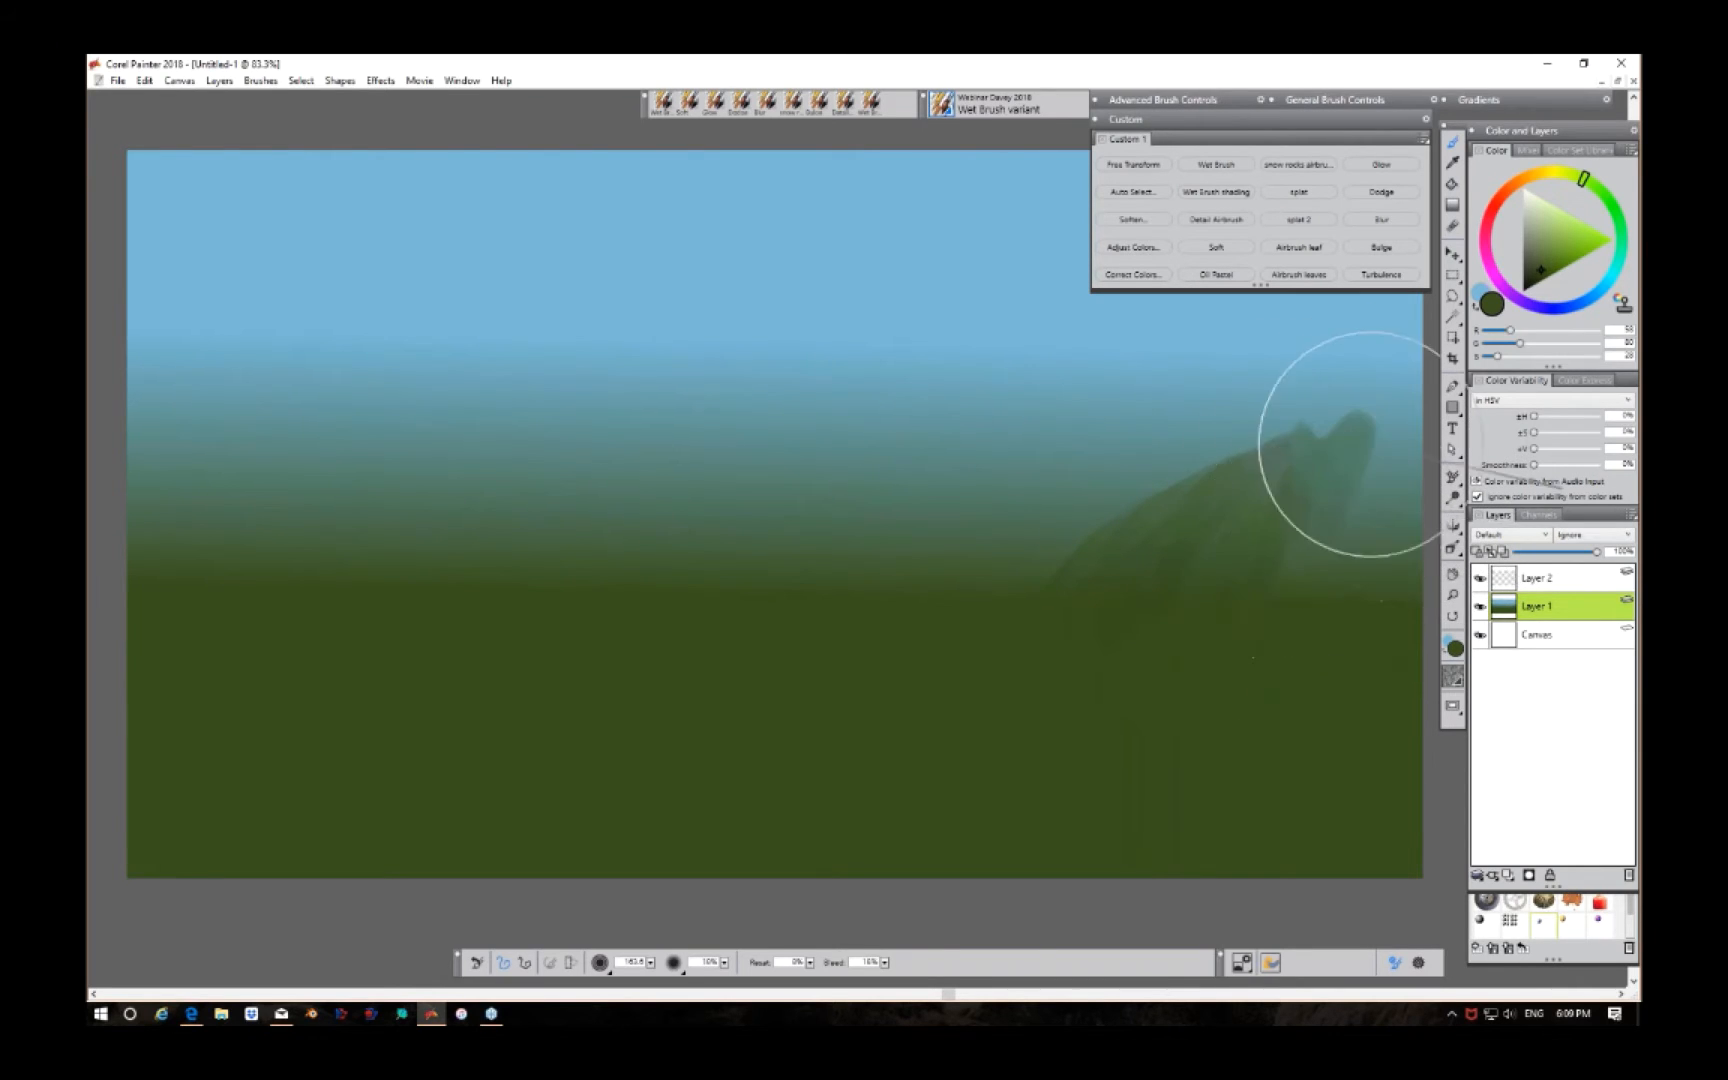
{"action": "mouse_move", "coordinate": [1217, 458]}
{"action": "left_mouse_down"}
{"action": "mouse_move", "coordinate": [1122, 502]}
{"action": "mouse_move", "coordinate": [1009, 594]}
{"action": "mouse_move", "coordinate": [1082, 492]}
{"action": "mouse_move", "coordinate": [1100, 503]}
{"action": "mouse_move", "coordinate": [1123, 475]}
{"action": "mouse_move", "coordinate": [1066, 517]}
{"action": "mouse_move", "coordinate": [1156, 461]}
{"action": "mouse_move", "coordinate": [1069, 485]}
{"action": "mouse_move", "coordinate": [992, 577]}
{"action": "mouse_move", "coordinate": [1084, 471]}
{"action": "mouse_move", "coordinate": [955, 577]}
{"action": "mouse_move", "coordinate": [1097, 469]}
{"action": "mouse_move", "coordinate": [1143, 514]}
{"action": "mouse_move", "coordinate": [1089, 472]}
{"action": "mouse_move", "coordinate": [1094, 591]}
{"action": "mouse_move", "coordinate": [1142, 522]}
{"action": "mouse_move", "coordinate": [1113, 477]}
{"action": "mouse_move", "coordinate": [1155, 461]}
{"action": "mouse_move", "coordinate": [1041, 495]}
{"action": "mouse_move", "coordinate": [1139, 630]}
{"action": "mouse_move", "coordinate": [1219, 481]}
{"action": "mouse_move", "coordinate": [989, 706]}
{"action": "mouse_move", "coordinate": [1379, 417]}
{"action": "mouse_move", "coordinate": [1350, 555]}
{"action": "mouse_move", "coordinate": [1356, 470]}
{"action": "mouse_move", "coordinate": [1314, 599]}
{"action": "mouse_move", "coordinate": [1315, 577]}
{"action": "mouse_move", "coordinate": [1261, 620]}
{"action": "mouse_move", "coordinate": [1336, 541]}
{"action": "mouse_move", "coordinate": [1283, 633]}
{"action": "mouse_move", "coordinate": [1294, 574]}
{"action": "mouse_move", "coordinate": [1268, 625]}
{"action": "mouse_move", "coordinate": [1267, 557]}
{"action": "mouse_move", "coordinate": [1196, 646]}
{"action": "mouse_move", "coordinate": [1366, 509]}
{"action": "mouse_move", "coordinate": [1369, 472]}
{"action": "mouse_move", "coordinate": [1336, 658]}
{"action": "mouse_move", "coordinate": [1366, 520]}
{"action": "mouse_move", "coordinate": [1360, 650]}
{"action": "mouse_move", "coordinate": [1320, 675]}
{"action": "mouse_move", "coordinate": [1334, 660]}
{"action": "mouse_move", "coordinate": [1340, 709]}
{"action": "mouse_move", "coordinate": [1357, 630]}
{"action": "mouse_move", "coordinate": [1374, 730]}
{"action": "mouse_move", "coordinate": [1298, 634]}
{"action": "mouse_move", "coordinate": [1339, 537]}
{"action": "mouse_move", "coordinate": [1342, 490]}
{"action": "mouse_move", "coordinate": [1319, 476]}
{"action": "mouse_move", "coordinate": [1353, 730]}
{"action": "mouse_move", "coordinate": [1341, 465]}
{"action": "mouse_move", "coordinate": [1350, 747]}
{"action": "mouse_move", "coordinate": [1300, 598]}
{"action": "mouse_move", "coordinate": [1230, 606]}
{"action": "mouse_move", "coordinate": [1134, 683]}
{"action": "mouse_move", "coordinate": [1003, 675]}
{"action": "mouse_move", "coordinate": [941, 648]}
{"action": "mouse_move", "coordinate": [895, 675]}
{"action": "mouse_move", "coordinate": [1012, 638]}
{"action": "mouse_move", "coordinate": [1003, 697]}
{"action": "left_mouse_up"}
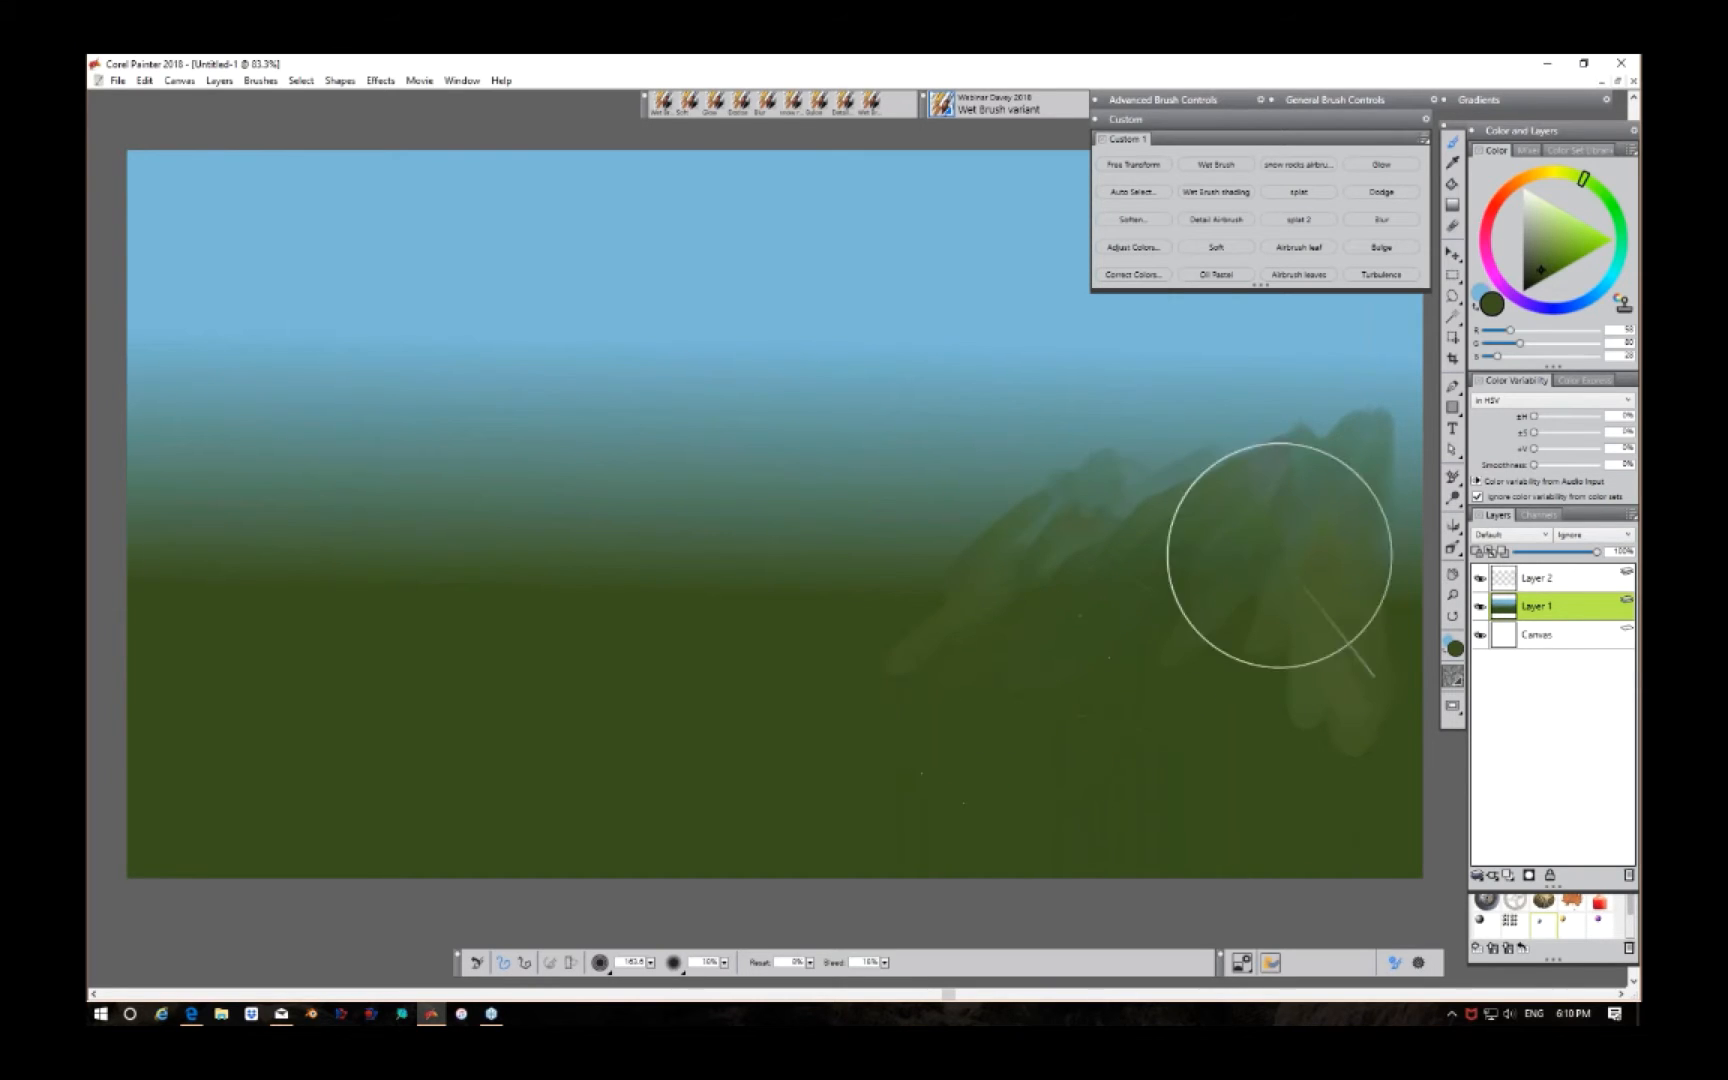
Step: Collapse the Custom palette and paint a hazy blue peak with a grey-green ridge in front of it beyond the right-hand hill
{"action": "left_click", "coordinate": [1284, 120]}
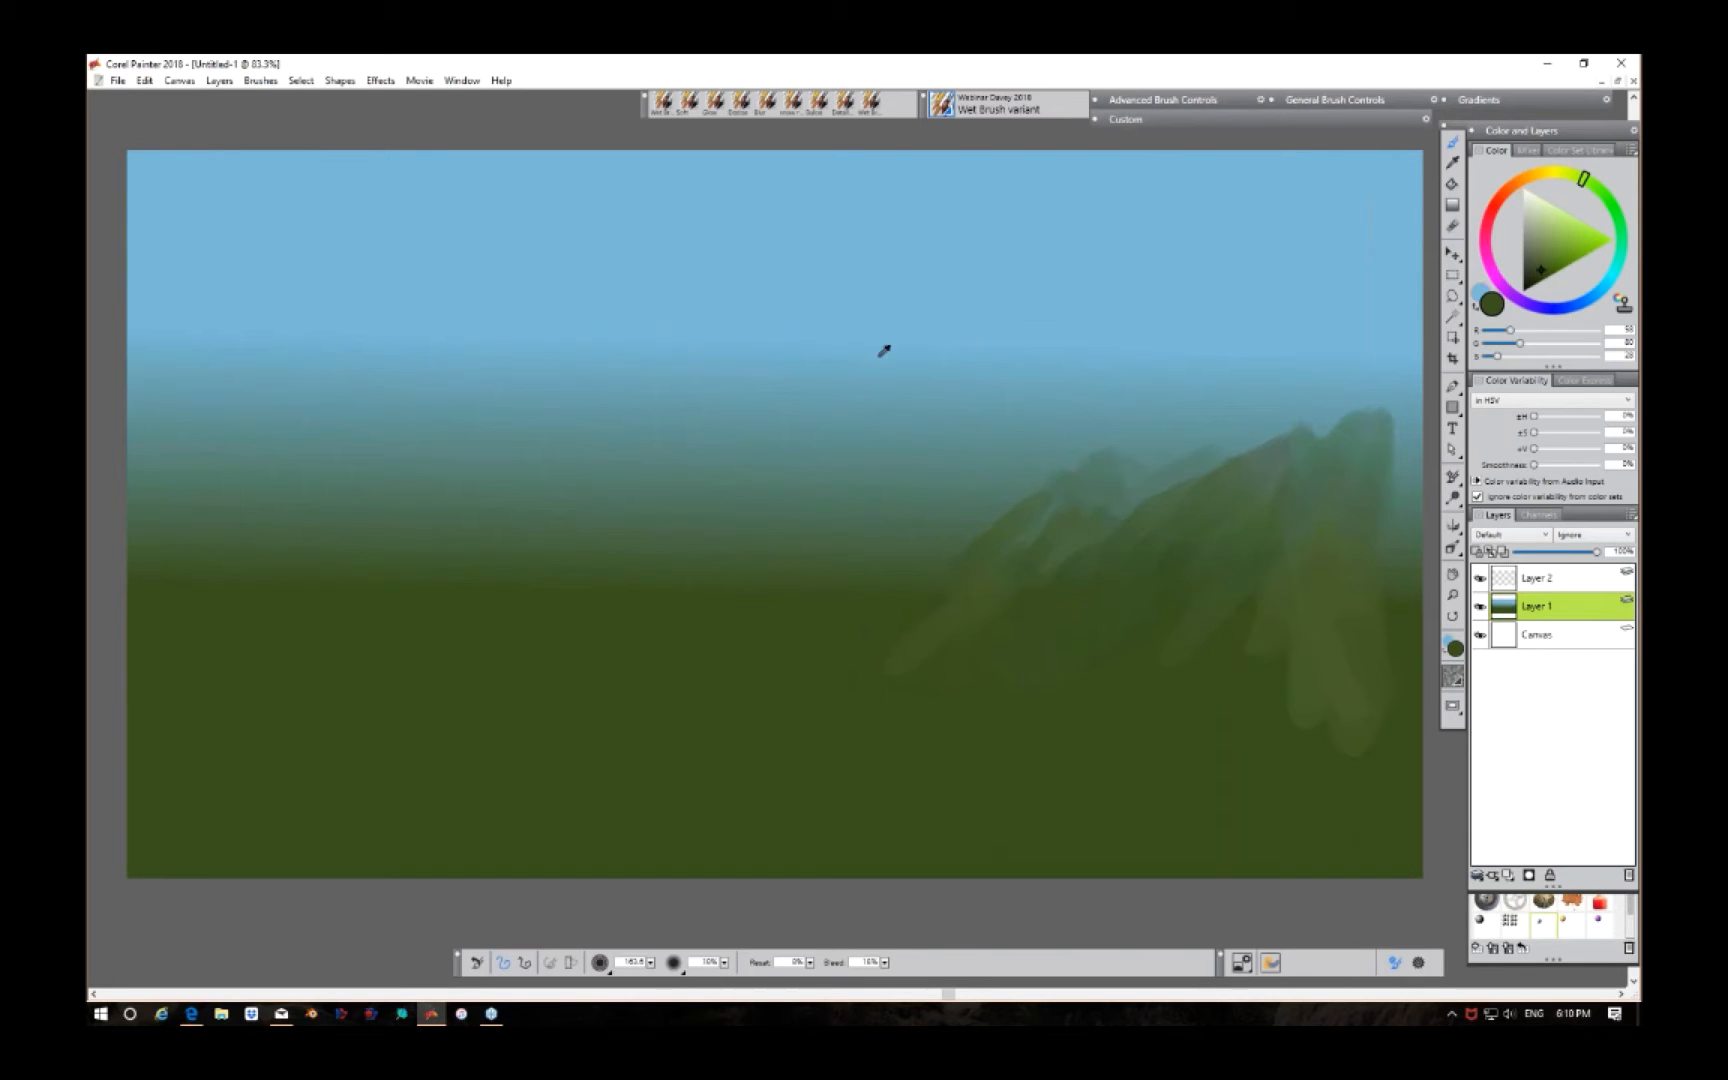
{"action": "left_click", "coordinate": [864, 406], "text": "alt"}
{"action": "mouse_move", "coordinate": [912, 363]}
{"action": "left_mouse_down"}
{"action": "mouse_move", "coordinate": [842, 408]}
{"action": "mouse_move", "coordinate": [905, 365]}
{"action": "mouse_move", "coordinate": [840, 421]}
{"action": "mouse_move", "coordinate": [875, 415]}
{"action": "mouse_move", "coordinate": [929, 354]}
{"action": "mouse_move", "coordinate": [904, 406]}
{"action": "mouse_move", "coordinate": [966, 305]}
{"action": "mouse_move", "coordinate": [917, 410]}
{"action": "mouse_move", "coordinate": [976, 307]}
{"action": "mouse_move", "coordinate": [943, 403]}
{"action": "mouse_move", "coordinate": [1006, 302]}
{"action": "mouse_move", "coordinate": [979, 366]}
{"action": "mouse_move", "coordinate": [900, 435]}
{"action": "mouse_move", "coordinate": [956, 387]}
{"action": "mouse_move", "coordinate": [857, 432]}
{"action": "mouse_move", "coordinate": [886, 403]}
{"action": "mouse_move", "coordinate": [797, 430]}
{"action": "mouse_move", "coordinate": [937, 334]}
{"action": "mouse_move", "coordinate": [923, 405]}
{"action": "mouse_move", "coordinate": [992, 317]}
{"action": "mouse_move", "coordinate": [970, 412]}
{"action": "mouse_move", "coordinate": [1034, 298]}
{"action": "mouse_move", "coordinate": [993, 421]}
{"action": "mouse_move", "coordinate": [1052, 348]}
{"action": "mouse_move", "coordinate": [1046, 393]}
{"action": "mouse_move", "coordinate": [1071, 298]}
{"action": "mouse_move", "coordinate": [1014, 345]}
{"action": "mouse_move", "coordinate": [1085, 285]}
{"action": "mouse_move", "coordinate": [1047, 335]}
{"action": "mouse_move", "coordinate": [1048, 275]}
{"action": "mouse_move", "coordinate": [1017, 358]}
{"action": "mouse_move", "coordinate": [873, 461]}
{"action": "mouse_move", "coordinate": [956, 427]}
{"action": "mouse_move", "coordinate": [901, 446]}
{"action": "mouse_move", "coordinate": [989, 344]}
{"action": "mouse_move", "coordinate": [963, 386]}
{"action": "mouse_move", "coordinate": [916, 417]}
{"action": "mouse_move", "coordinate": [991, 319]}
{"action": "mouse_move", "coordinate": [938, 433]}
{"action": "mouse_move", "coordinate": [865, 463]}
{"action": "mouse_move", "coordinate": [949, 444]}
{"action": "mouse_move", "coordinate": [920, 446]}
{"action": "mouse_move", "coordinate": [993, 309]}
{"action": "mouse_move", "coordinate": [945, 411]}
{"action": "mouse_move", "coordinate": [1014, 307]}
{"action": "mouse_move", "coordinate": [977, 405]}
{"action": "left_mouse_up"}
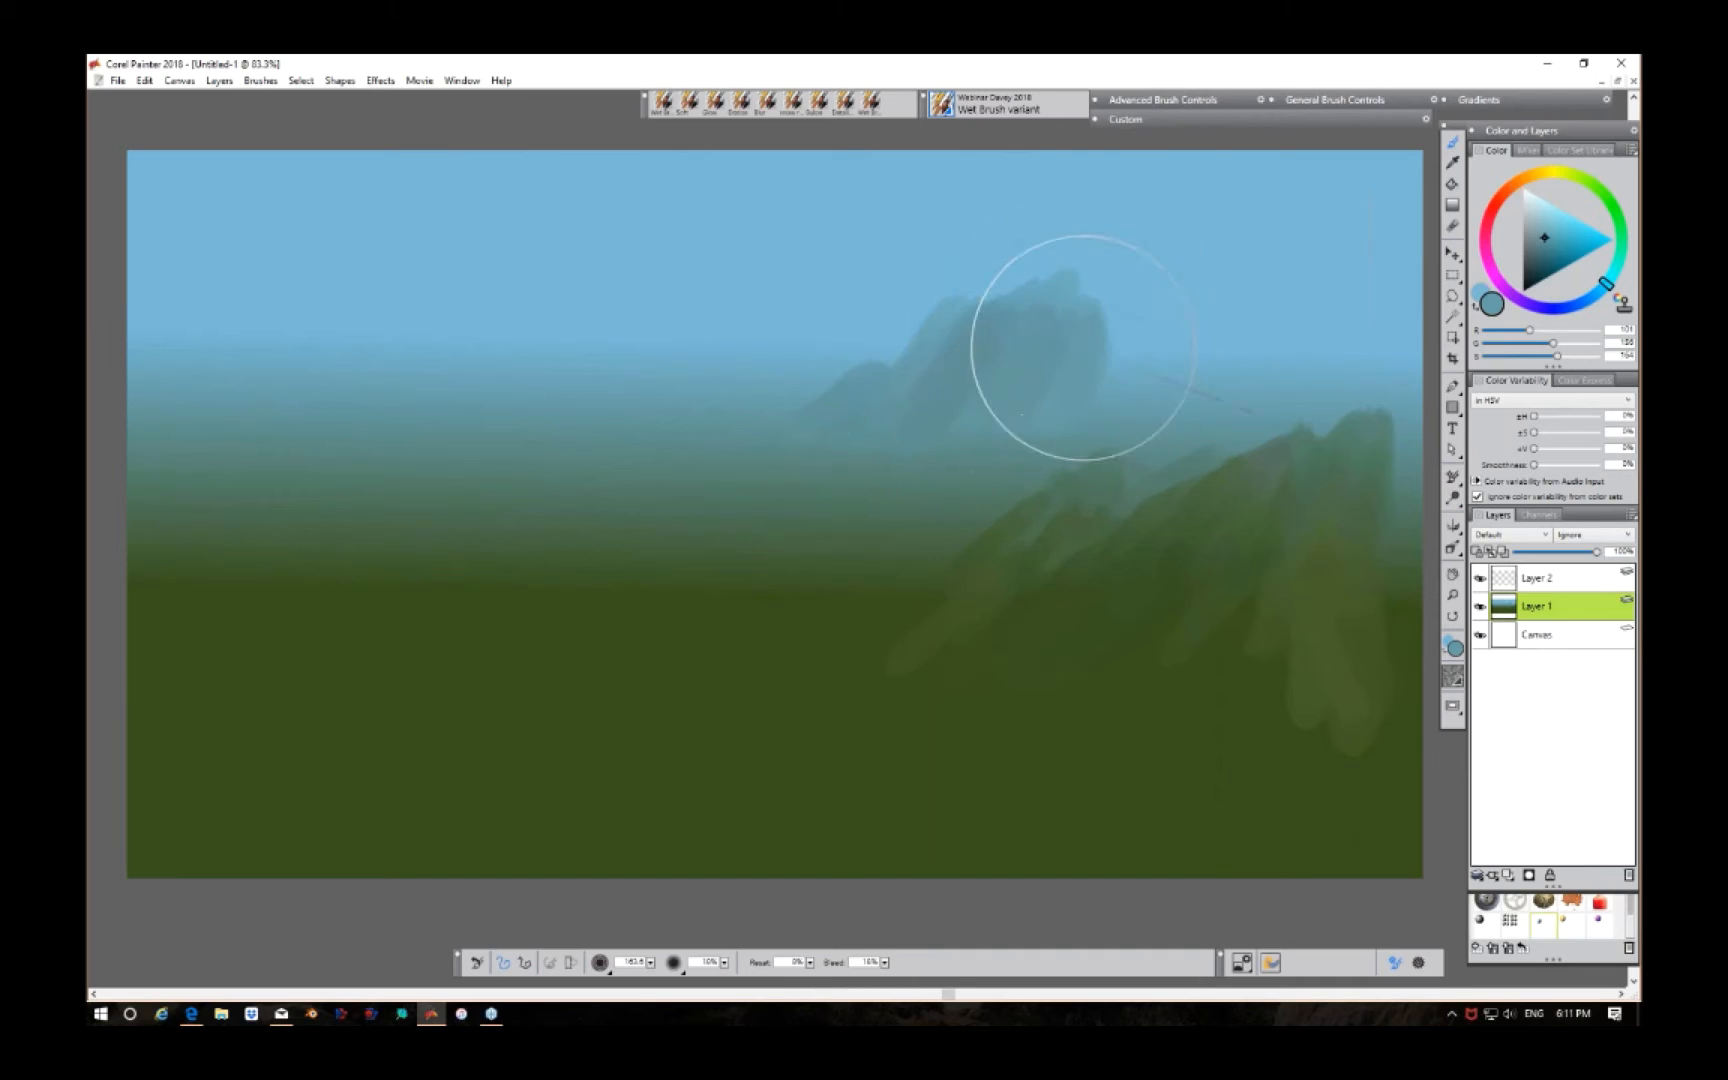
{"action": "mouse_move", "coordinate": [1083, 348]}
{"action": "left_mouse_down"}
{"action": "mouse_move", "coordinate": [1063, 432]}
{"action": "mouse_move", "coordinate": [1098, 362]}
{"action": "left_mouse_up"}
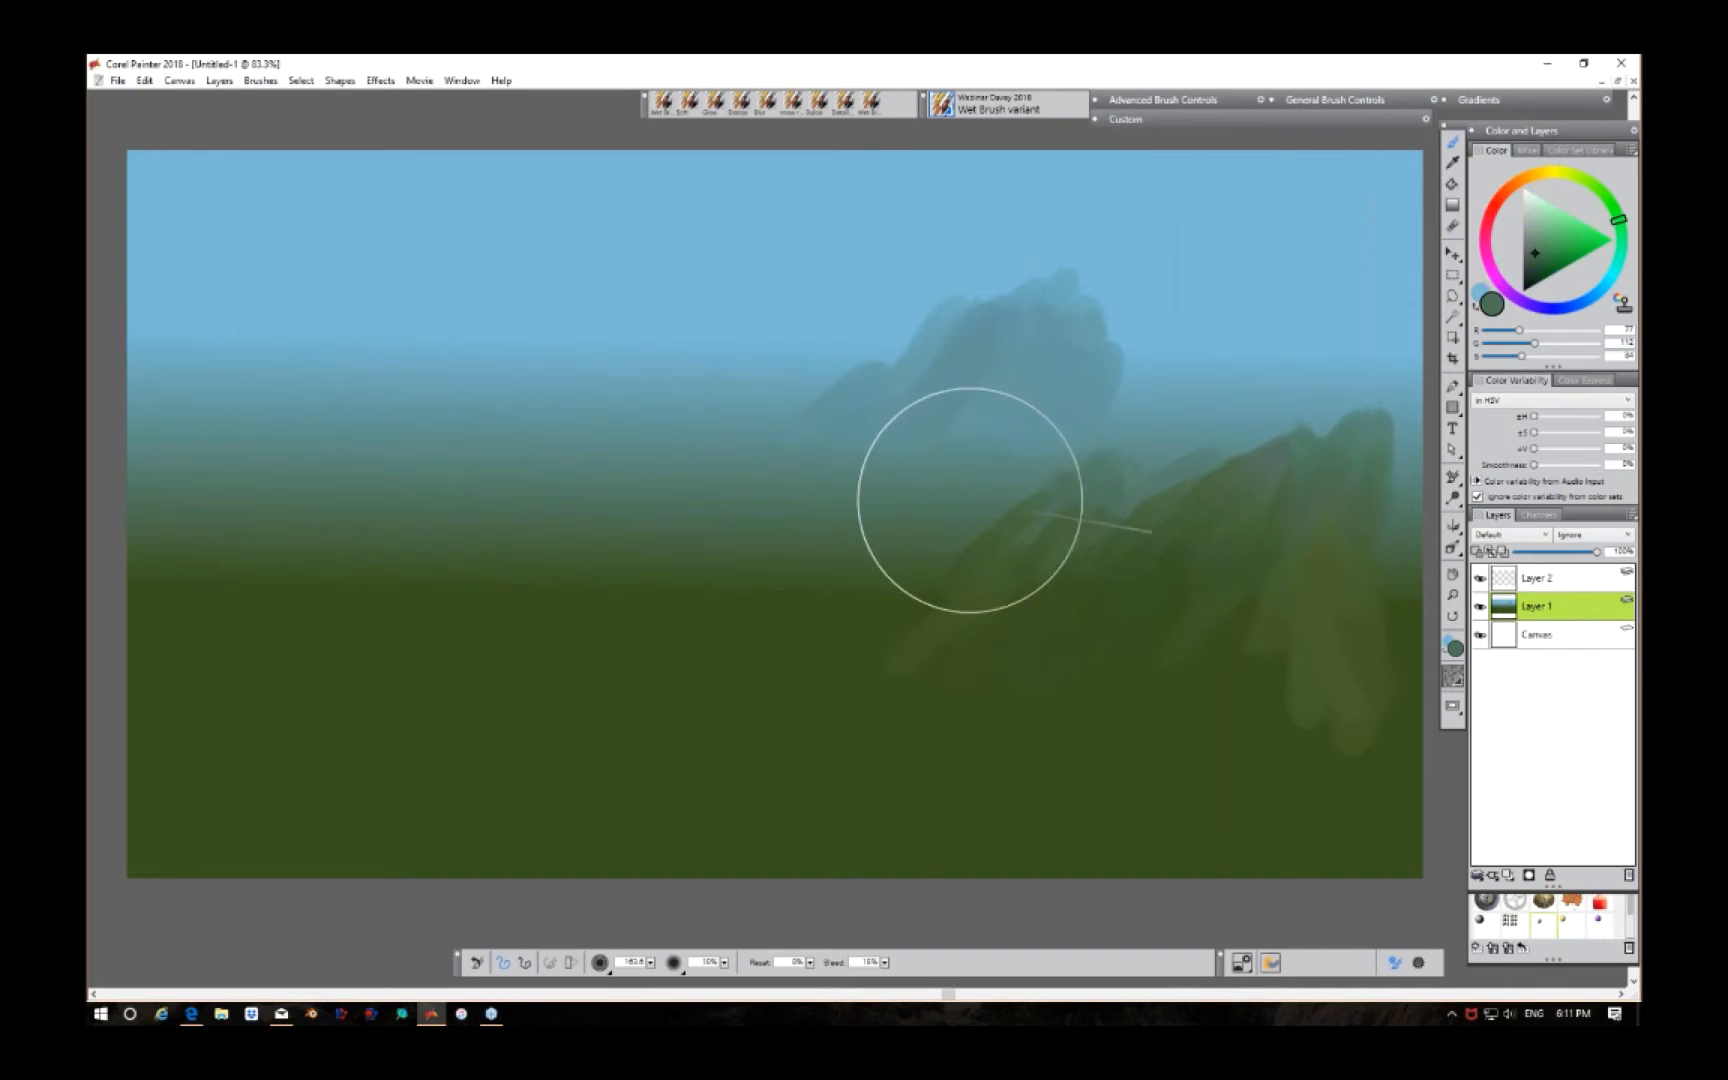
{"action": "mouse_move", "coordinate": [918, 532]}
{"action": "left_mouse_down"}
{"action": "mouse_move", "coordinate": [1028, 422]}
{"action": "mouse_move", "coordinate": [925, 524]}
{"action": "mouse_move", "coordinate": [1018, 427]}
{"action": "mouse_move", "coordinate": [961, 509]}
{"action": "mouse_move", "coordinate": [1064, 373]}
{"action": "mouse_move", "coordinate": [1006, 449]}
{"action": "mouse_move", "coordinate": [918, 508]}
{"action": "mouse_move", "coordinate": [1045, 389]}
{"action": "mouse_move", "coordinate": [1020, 463]}
{"action": "mouse_move", "coordinate": [1079, 375]}
{"action": "mouse_move", "coordinate": [977, 519]}
{"action": "mouse_move", "coordinate": [1107, 383]}
{"action": "mouse_move", "coordinate": [1042, 456]}
{"action": "mouse_move", "coordinate": [1084, 407]}
{"action": "mouse_move", "coordinate": [1107, 449]}
{"action": "mouse_move", "coordinate": [1121, 385]}
{"action": "mouse_move", "coordinate": [1134, 441]}
{"action": "mouse_move", "coordinate": [1141, 384]}
{"action": "mouse_move", "coordinate": [1156, 422]}
{"action": "mouse_move", "coordinate": [1175, 424]}
{"action": "mouse_move", "coordinate": [1195, 384]}
{"action": "mouse_move", "coordinate": [1130, 397]}
{"action": "mouse_move", "coordinate": [1263, 420]}
{"action": "mouse_move", "coordinate": [1152, 433]}
{"action": "mouse_move", "coordinate": [925, 509]}
{"action": "mouse_move", "coordinate": [997, 462]}
{"action": "mouse_move", "coordinate": [890, 515]}
{"action": "mouse_move", "coordinate": [988, 449]}
{"action": "left_mouse_up"}
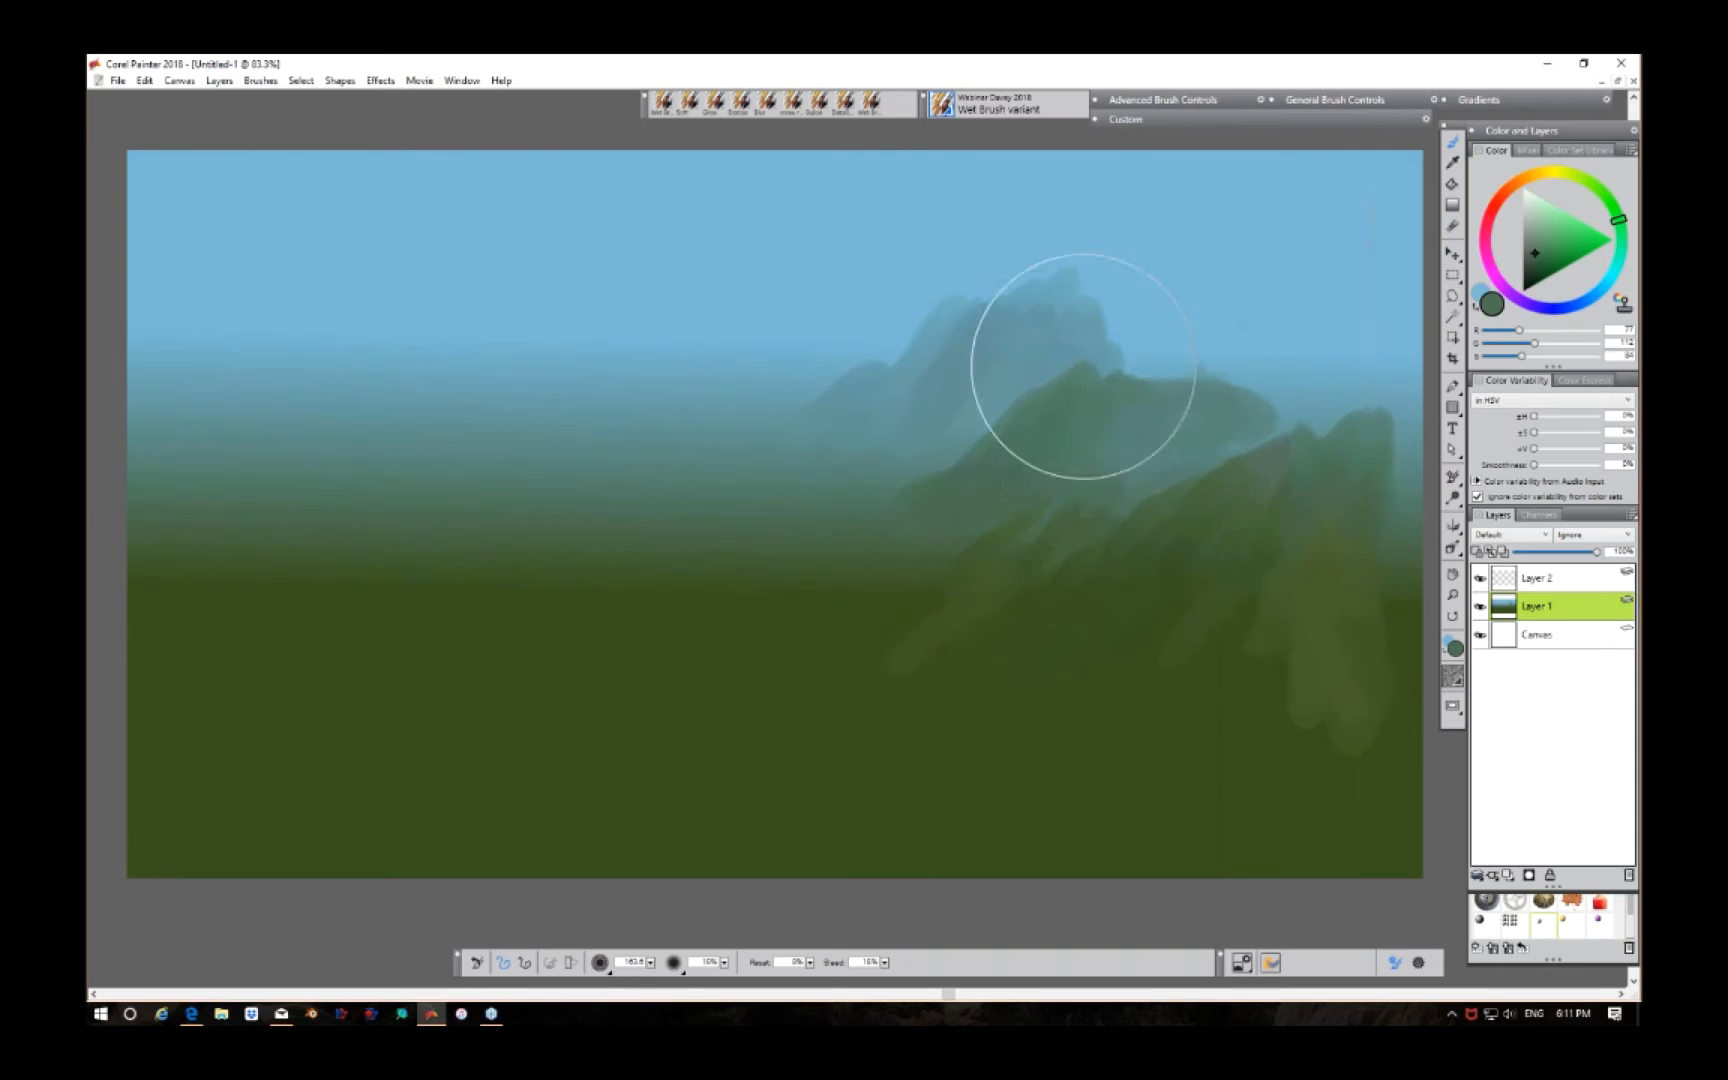
Step: Solidify the right foreground hill with dark green sampled from the ground, extending it to the canvas edge
{"action": "left_click", "coordinate": [1049, 698], "text": "alt"}
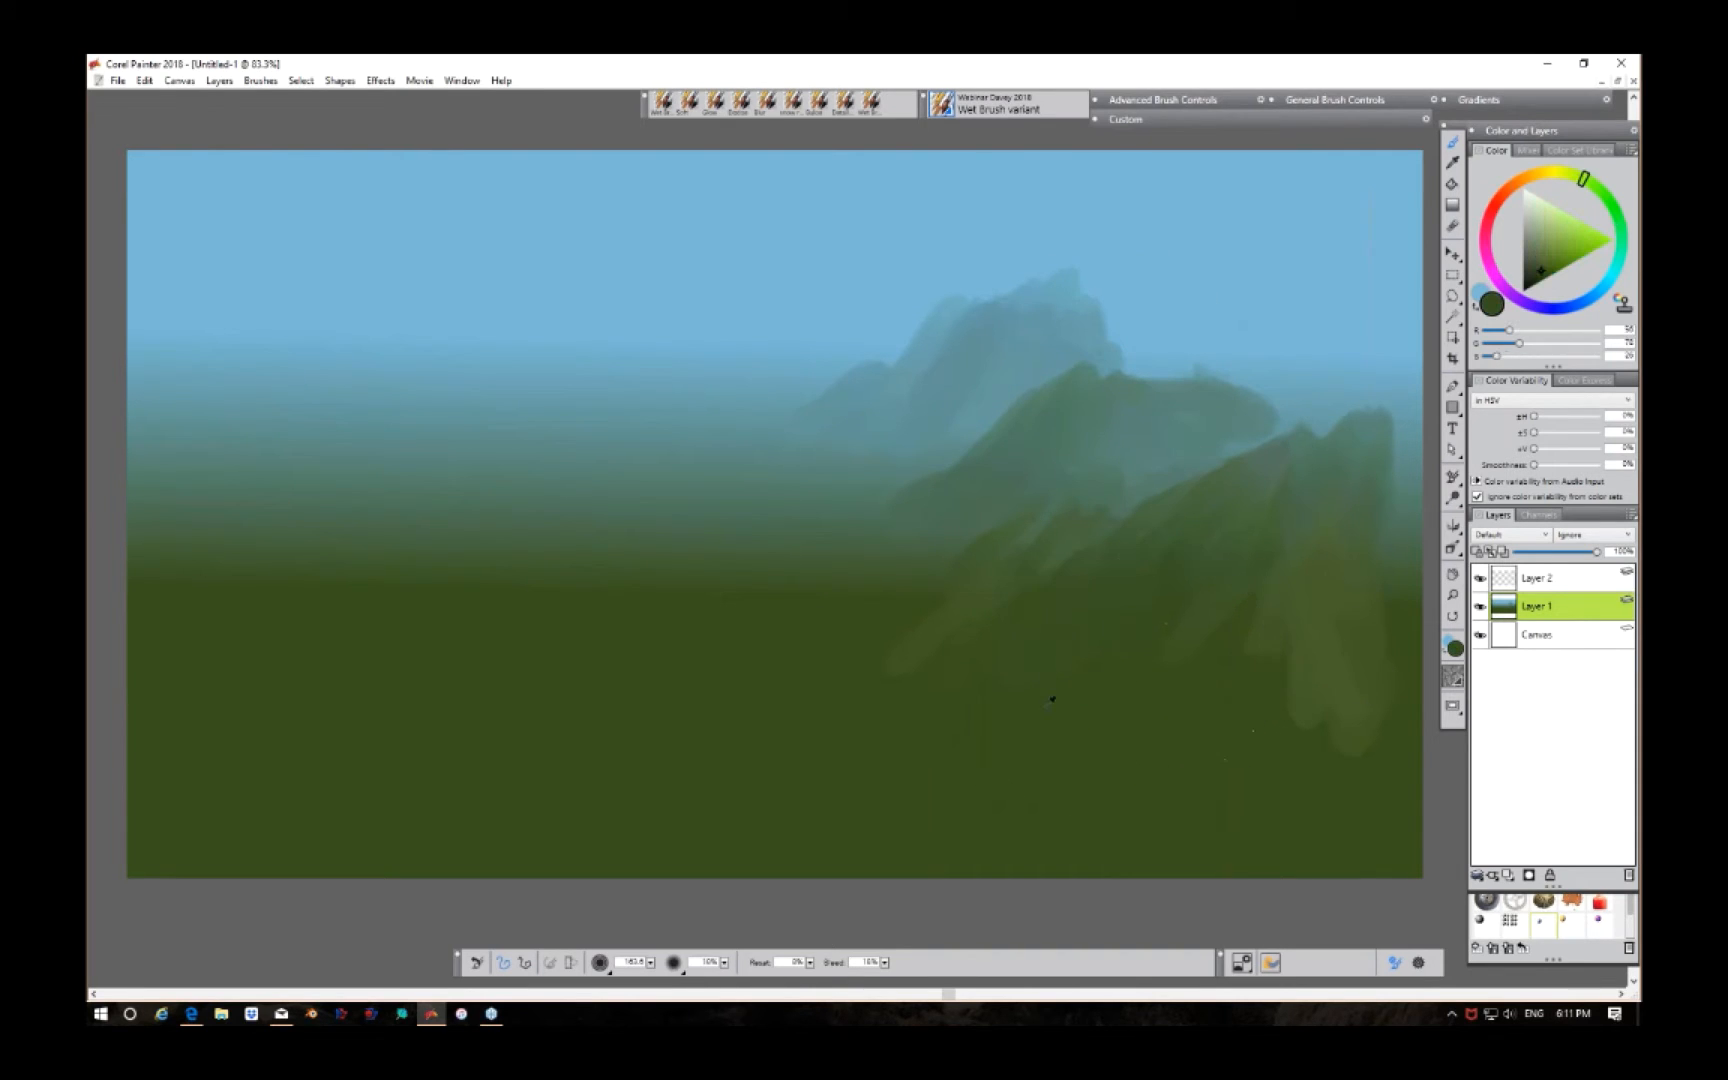
{"action": "mouse_move", "coordinate": [1030, 679]}
{"action": "left_mouse_down"}
{"action": "mouse_move", "coordinate": [1157, 550]}
{"action": "mouse_move", "coordinate": [1115, 642]}
{"action": "left_mouse_up"}
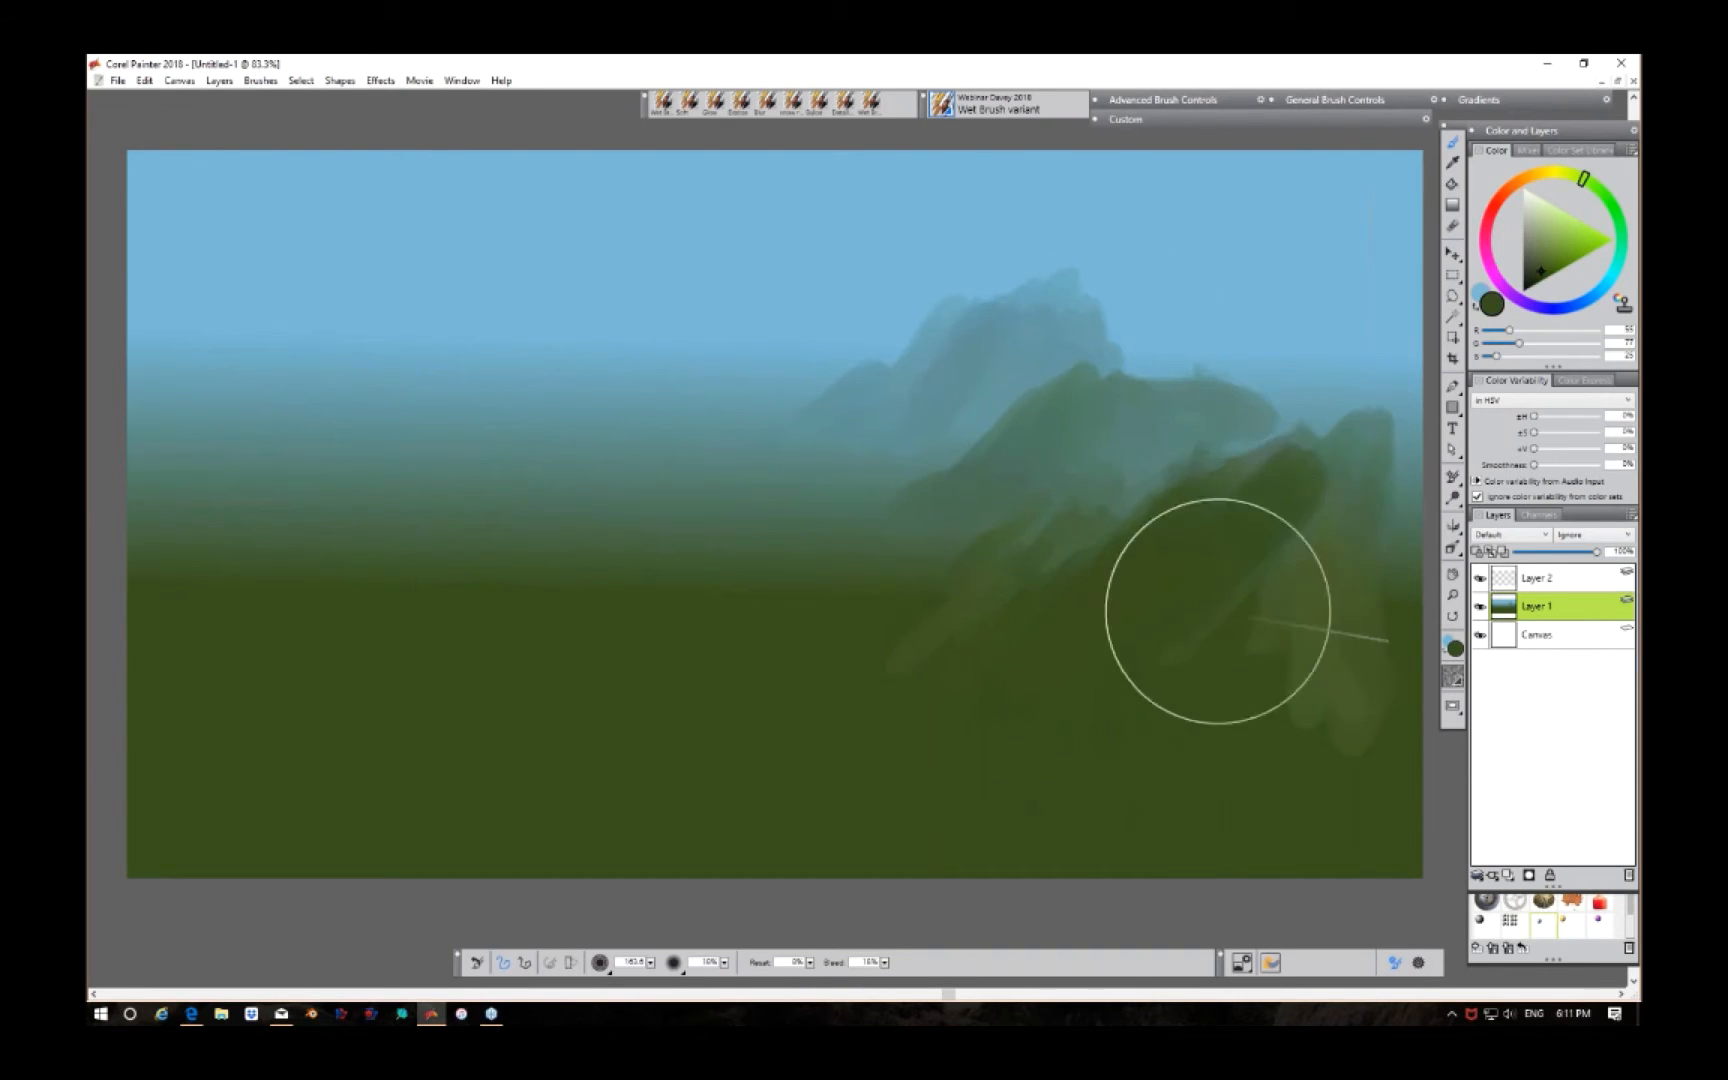
{"action": "mouse_move", "coordinate": [1215, 606]}
{"action": "left_mouse_down"}
{"action": "mouse_move", "coordinate": [1356, 472]}
{"action": "mouse_move", "coordinate": [1371, 494]}
{"action": "mouse_move", "coordinate": [1288, 543]}
{"action": "mouse_move", "coordinate": [1346, 469]}
{"action": "mouse_move", "coordinate": [1256, 658]}
{"action": "mouse_move", "coordinate": [1395, 464]}
{"action": "mouse_move", "coordinate": [1351, 650]}
{"action": "mouse_move", "coordinate": [1403, 493]}
{"action": "mouse_move", "coordinate": [1306, 689]}
{"action": "mouse_move", "coordinate": [1413, 524]}
{"action": "left_mouse_up"}
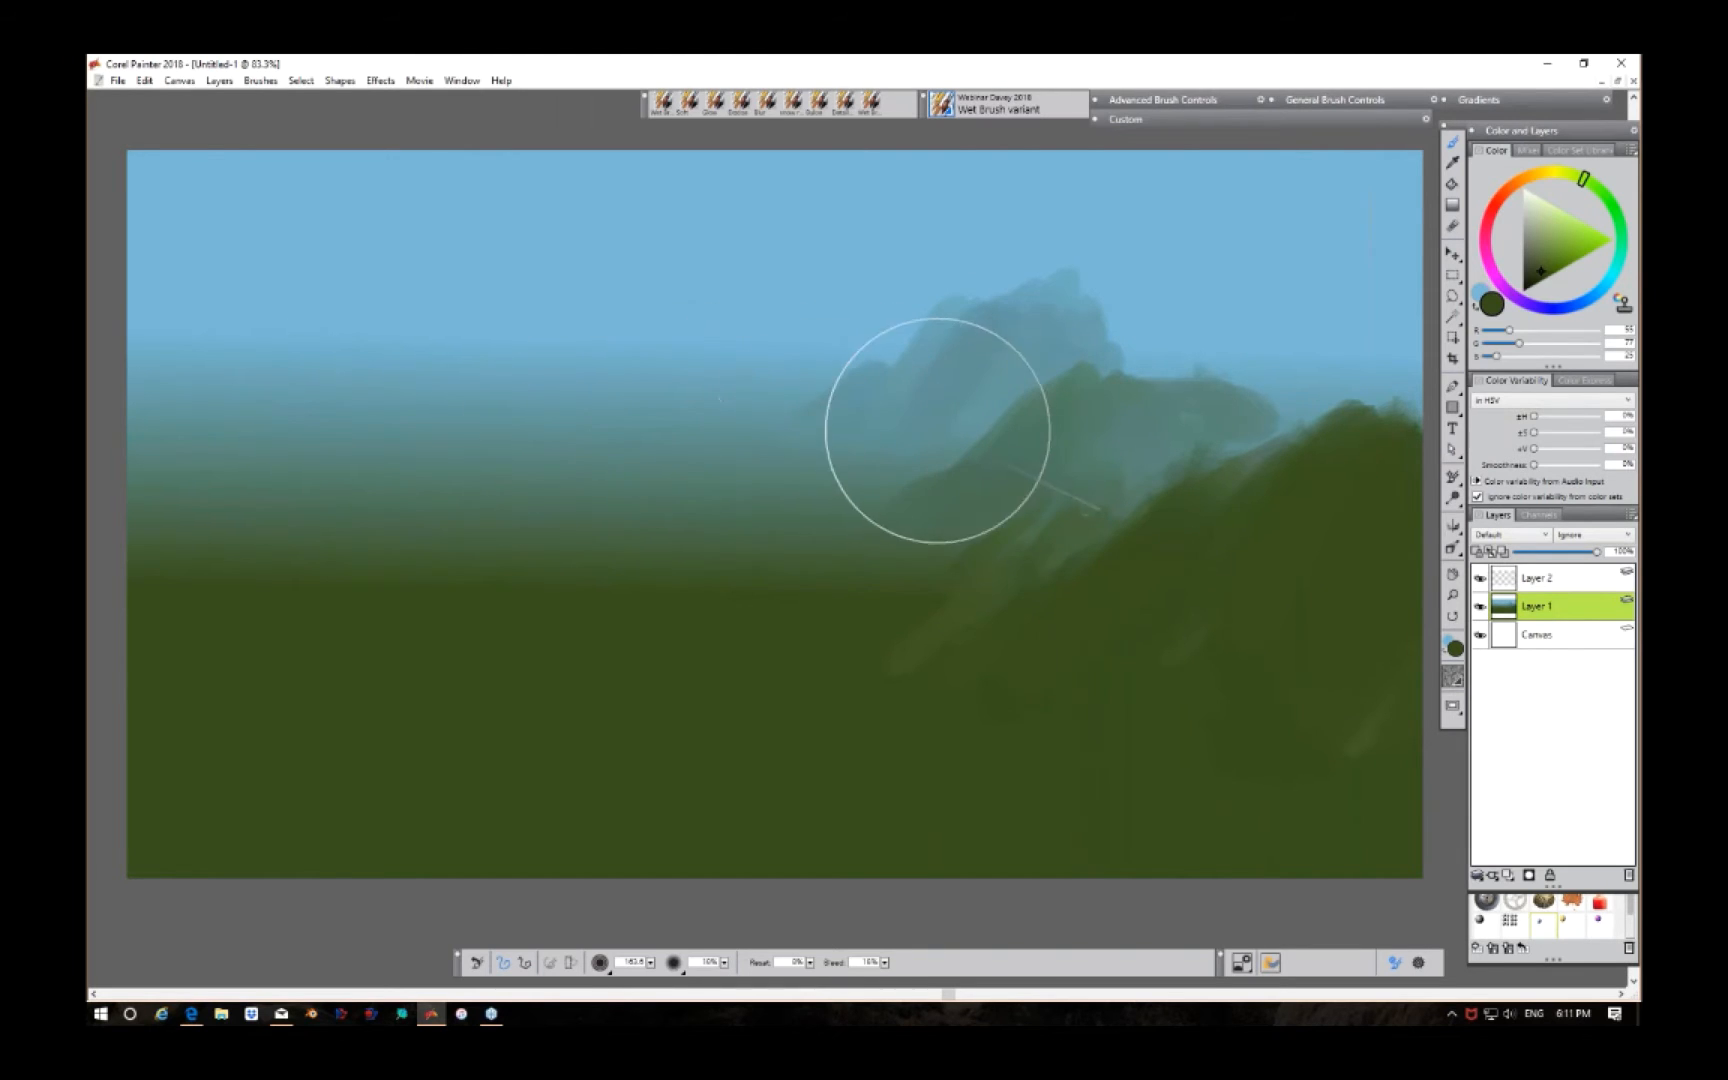
Step: Paint low, hazy blue-grey mountains along the horizon from the left edge to the distant peak
{"action": "left_click", "coordinate": [437, 407], "text": "alt"}
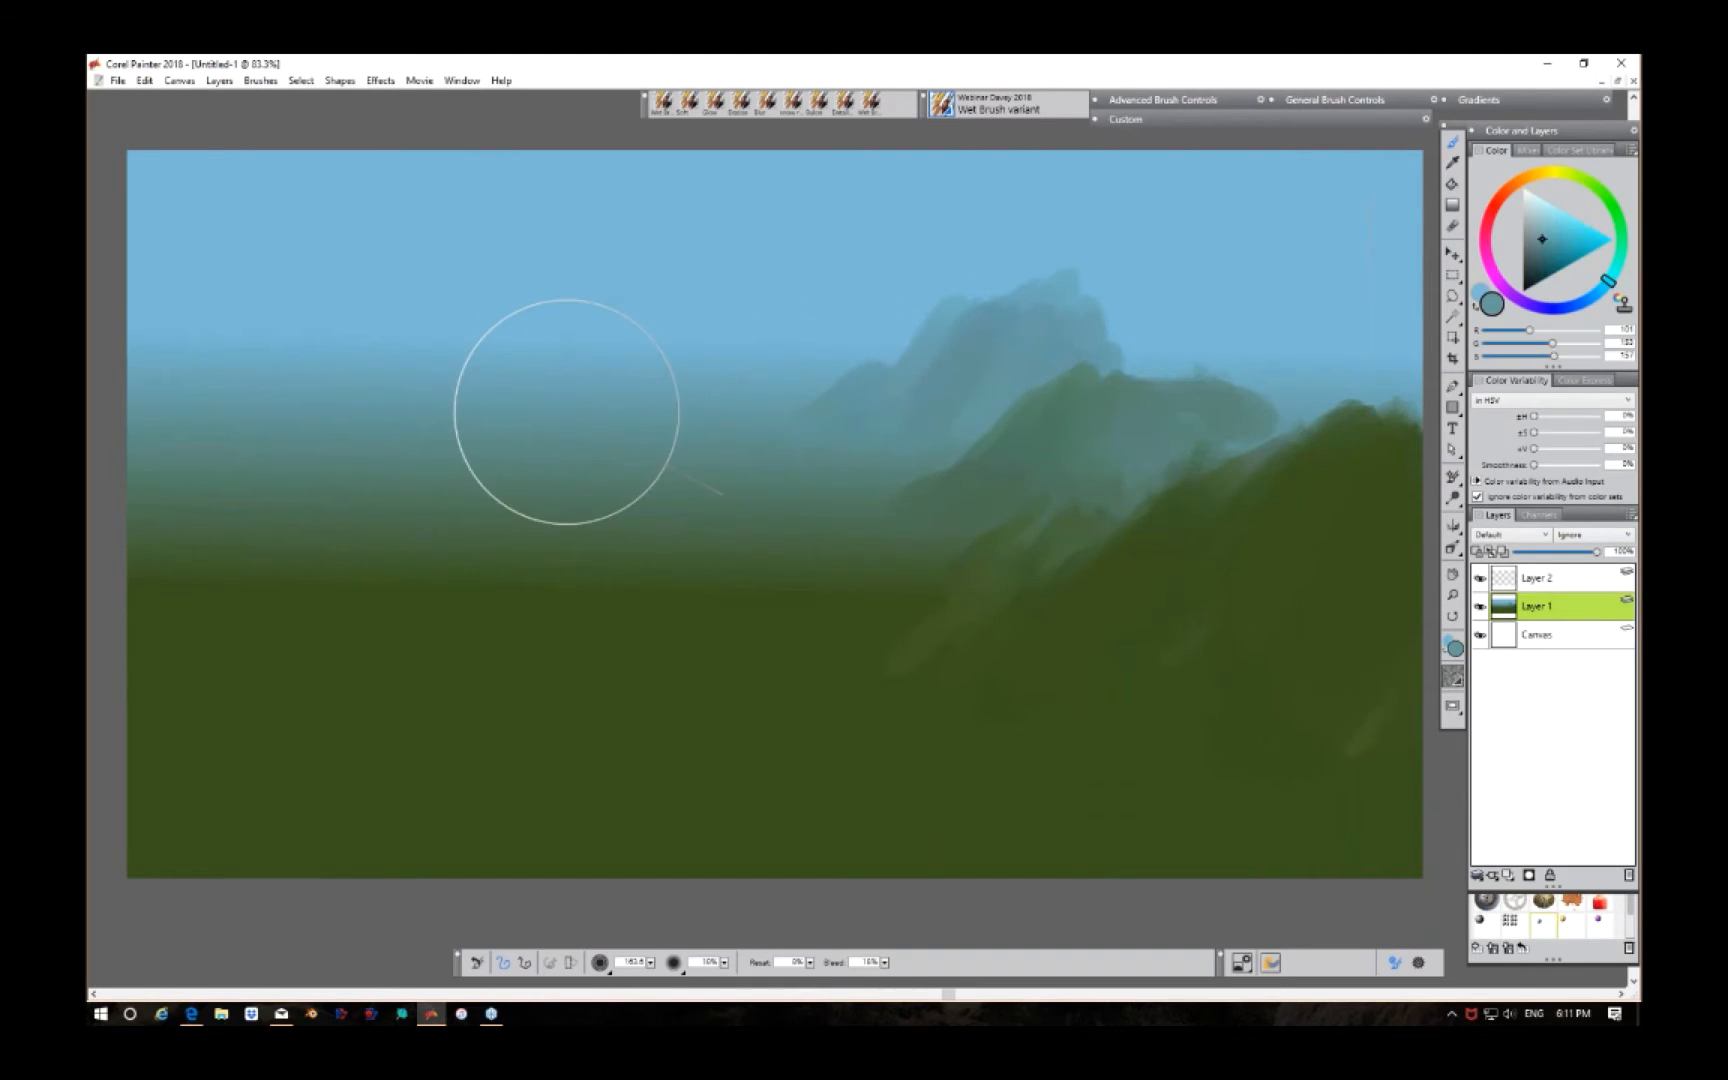
{"action": "mouse_move", "coordinate": [332, 402]}
{"action": "left_mouse_down"}
{"action": "mouse_move", "coordinate": [218, 361]}
{"action": "mouse_move", "coordinate": [190, 408]}
{"action": "mouse_move", "coordinate": [160, 373]}
{"action": "mouse_move", "coordinate": [378, 396]}
{"action": "mouse_move", "coordinate": [306, 348]}
{"action": "mouse_move", "coordinate": [391, 396]}
{"action": "mouse_move", "coordinate": [354, 367]}
{"action": "left_mouse_up"}
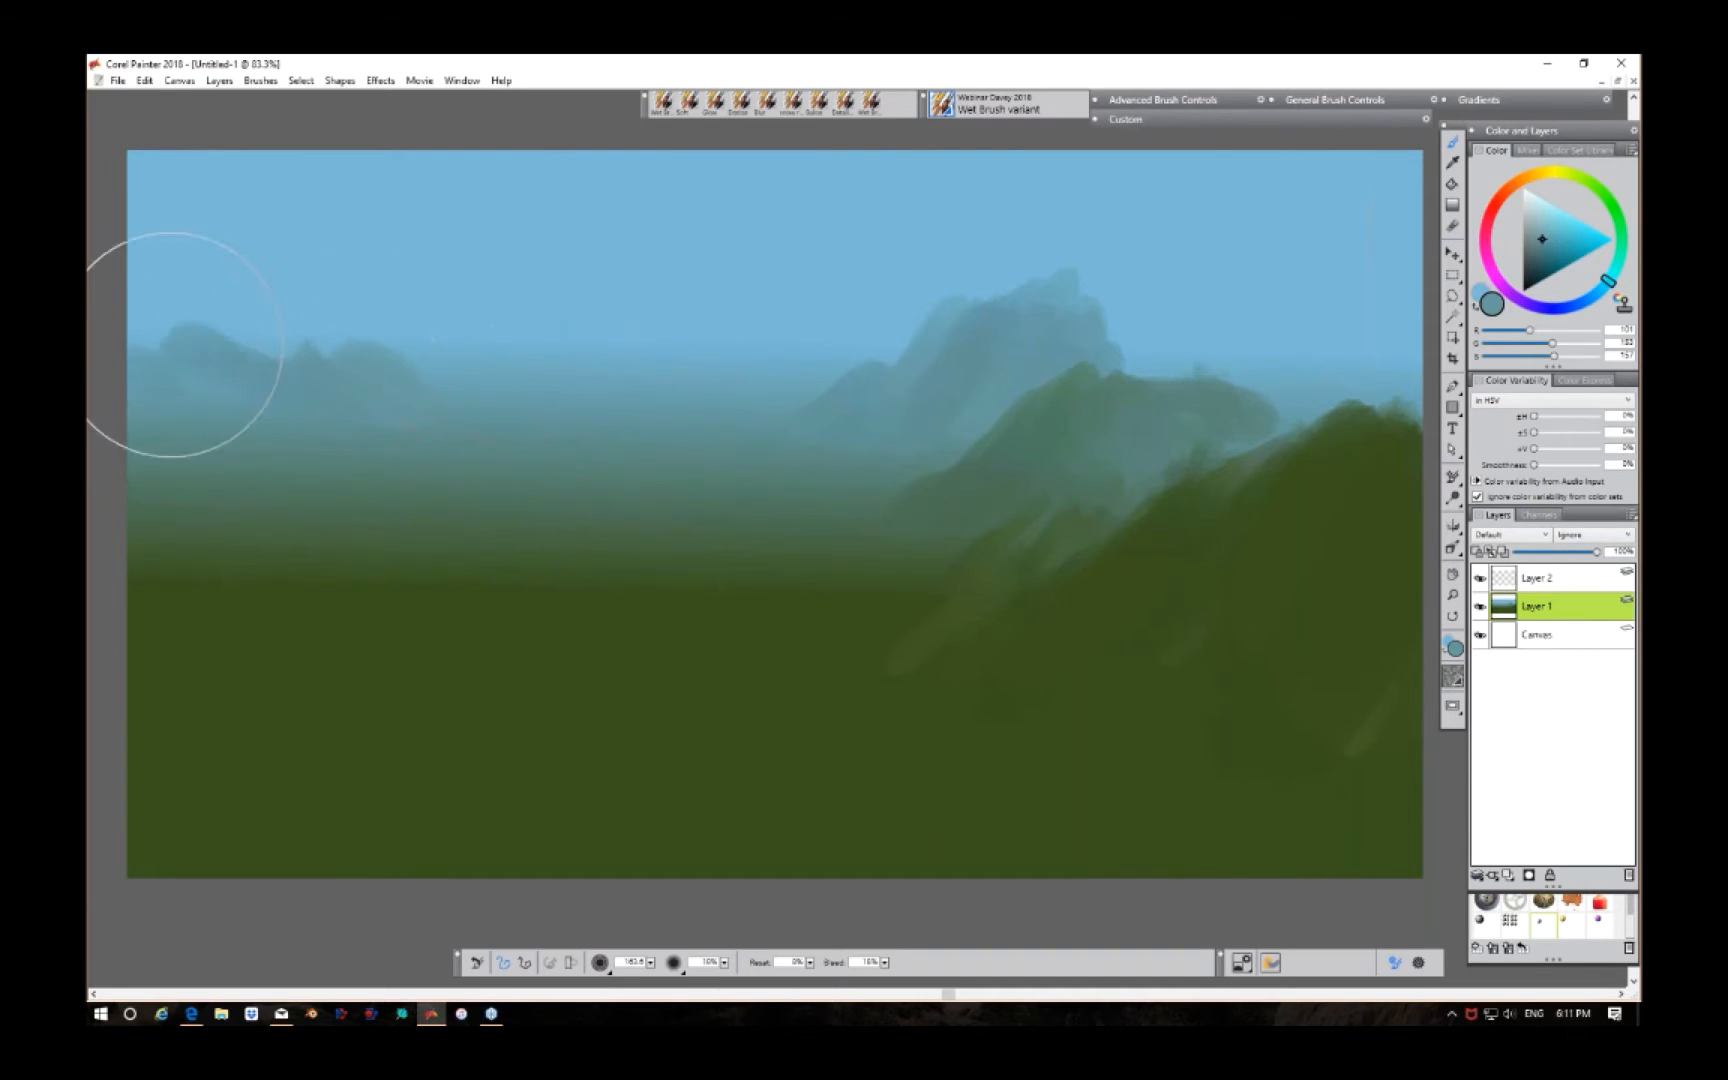
{"action": "left_click_drag", "start_coordinate": [170, 344], "coordinate": [199, 403]}
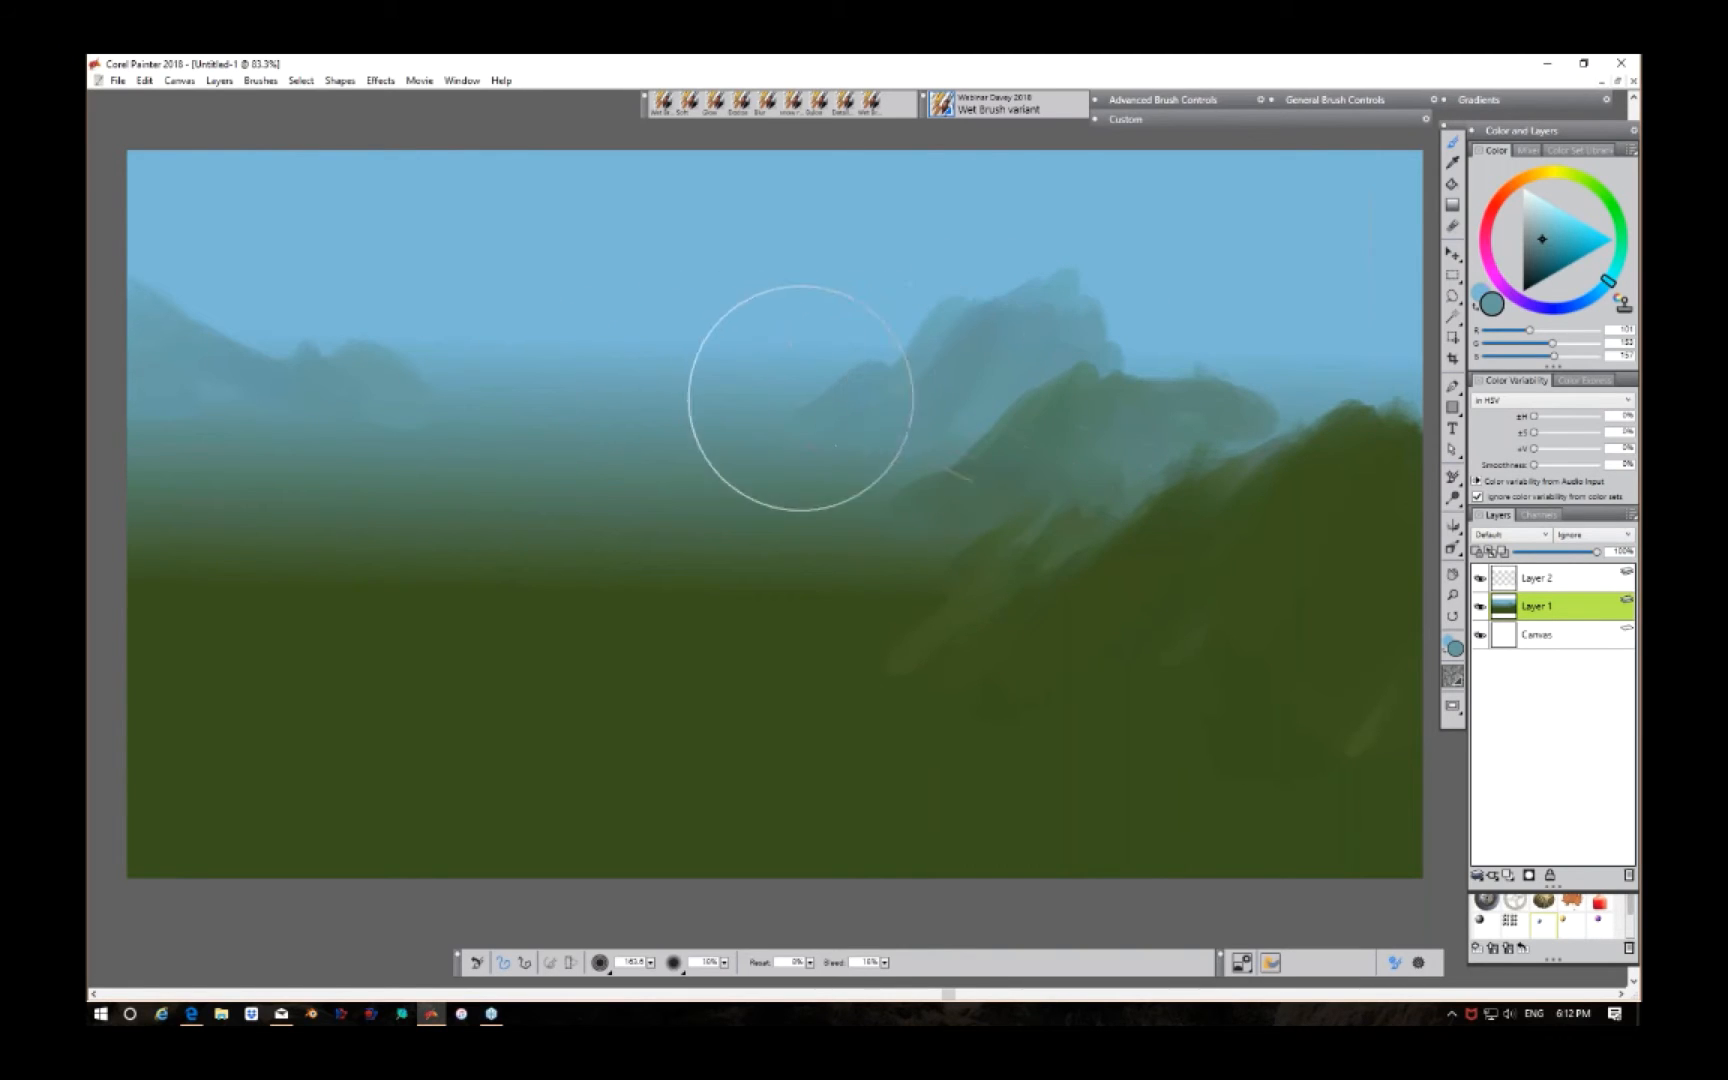
{"action": "mouse_move", "coordinate": [797, 412]}
{"action": "left_mouse_down"}
{"action": "mouse_move", "coordinate": [694, 394]}
{"action": "mouse_move", "coordinate": [729, 395]}
{"action": "mouse_move", "coordinate": [442, 430]}
{"action": "left_mouse_up"}
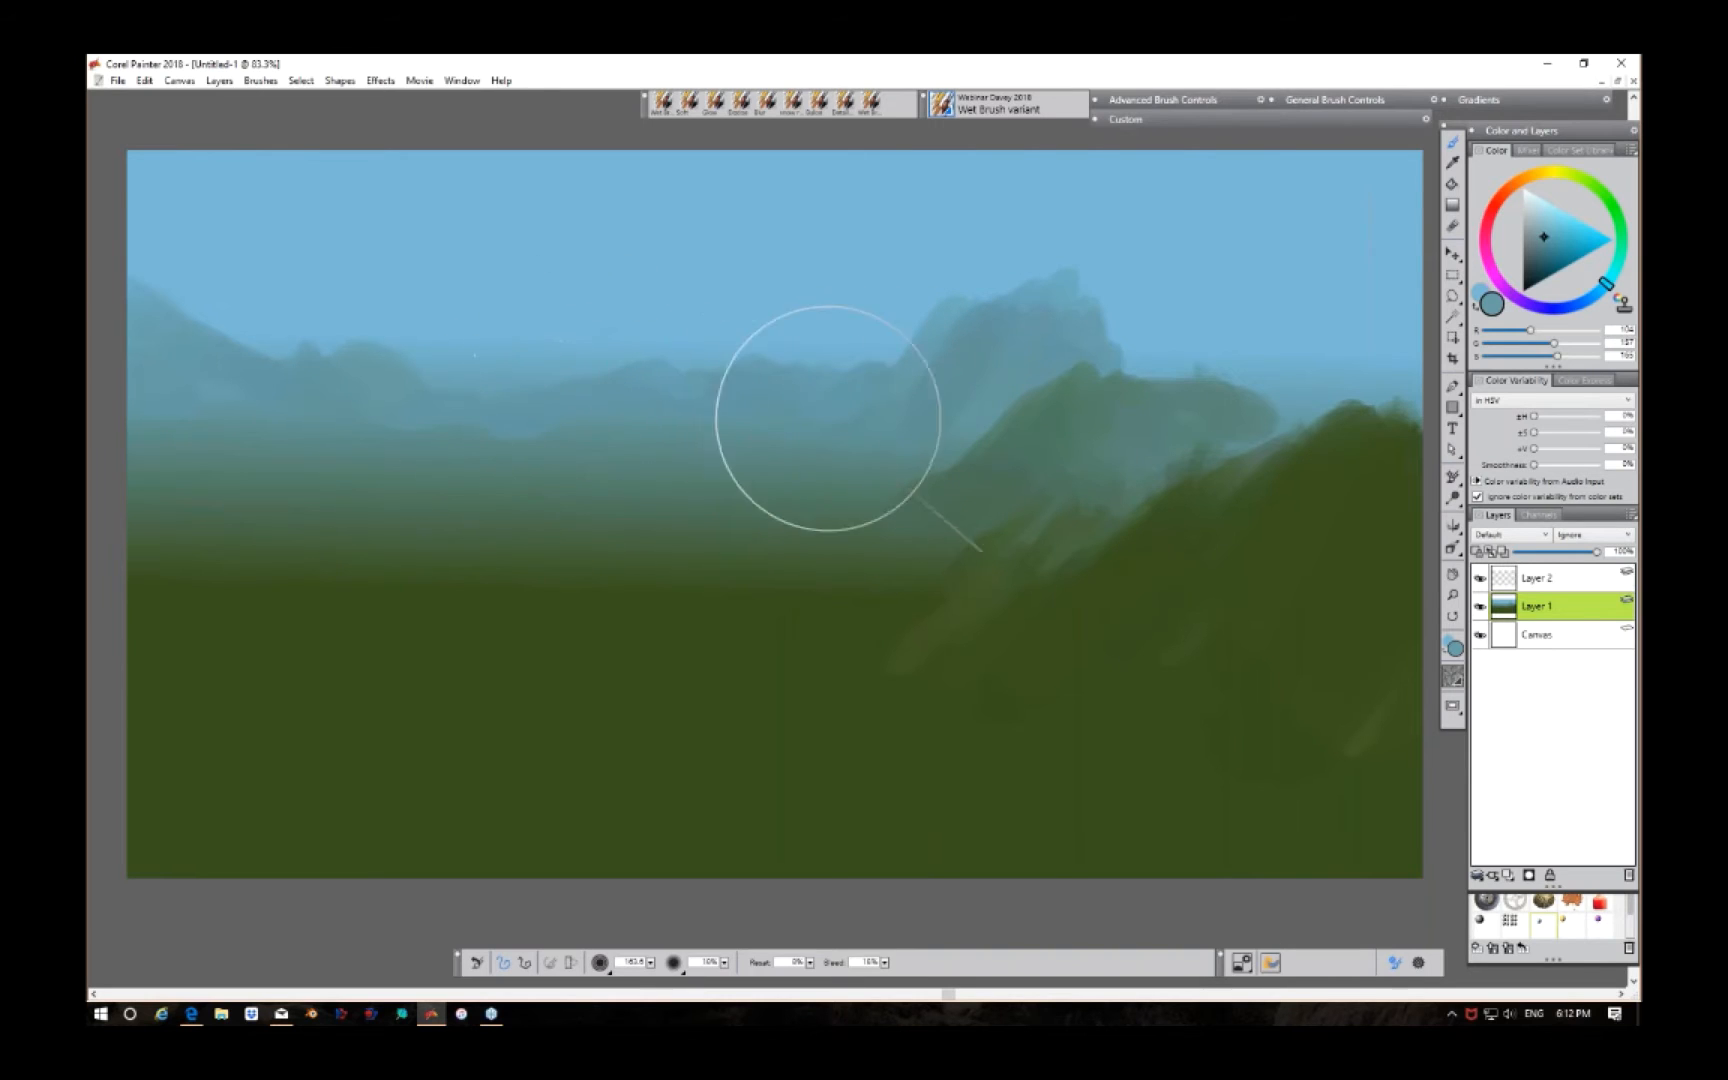
Step: Paint grey-green ridges across the middle distance and a dark green slope rising at the left edge
{"action": "mouse_move", "coordinate": [934, 506]}
{"action": "left_mouse_down"}
{"action": "mouse_move", "coordinate": [812, 500]}
{"action": "mouse_move", "coordinate": [474, 534]}
{"action": "mouse_move", "coordinate": [199, 517]}
{"action": "left_mouse_up"}
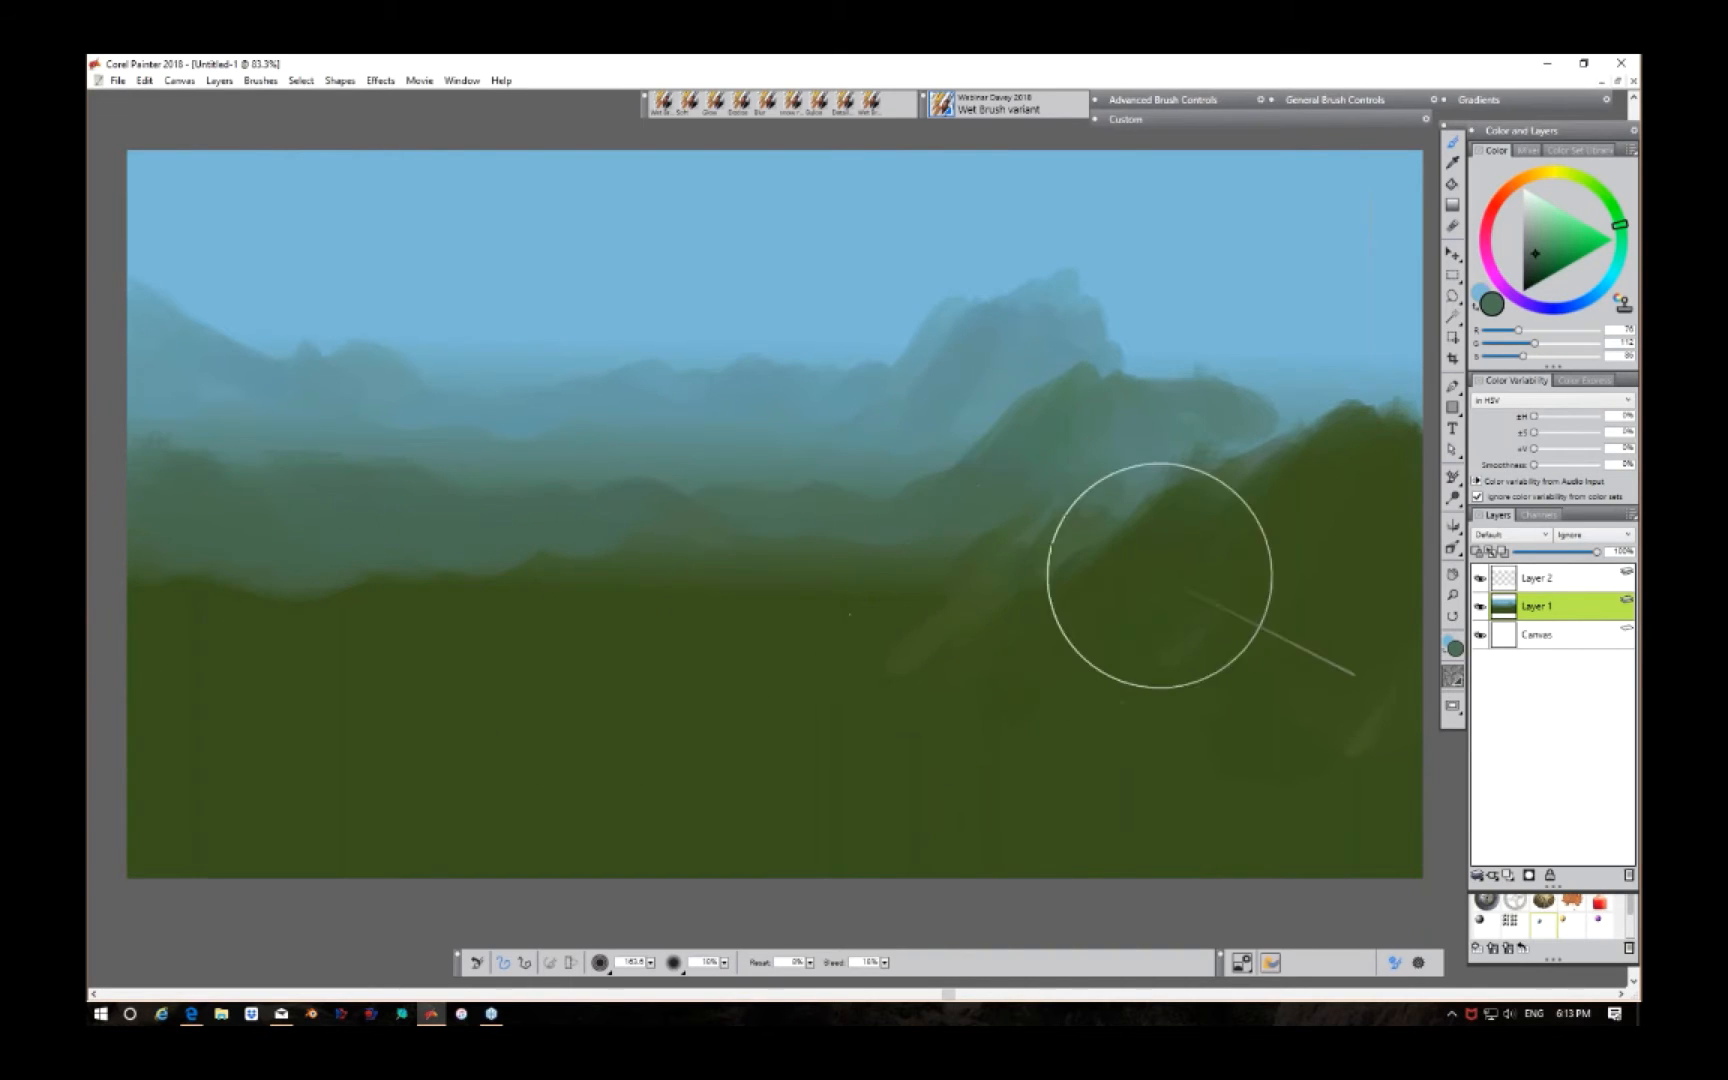
{"action": "left_click", "coordinate": [1075, 588], "text": "alt"}
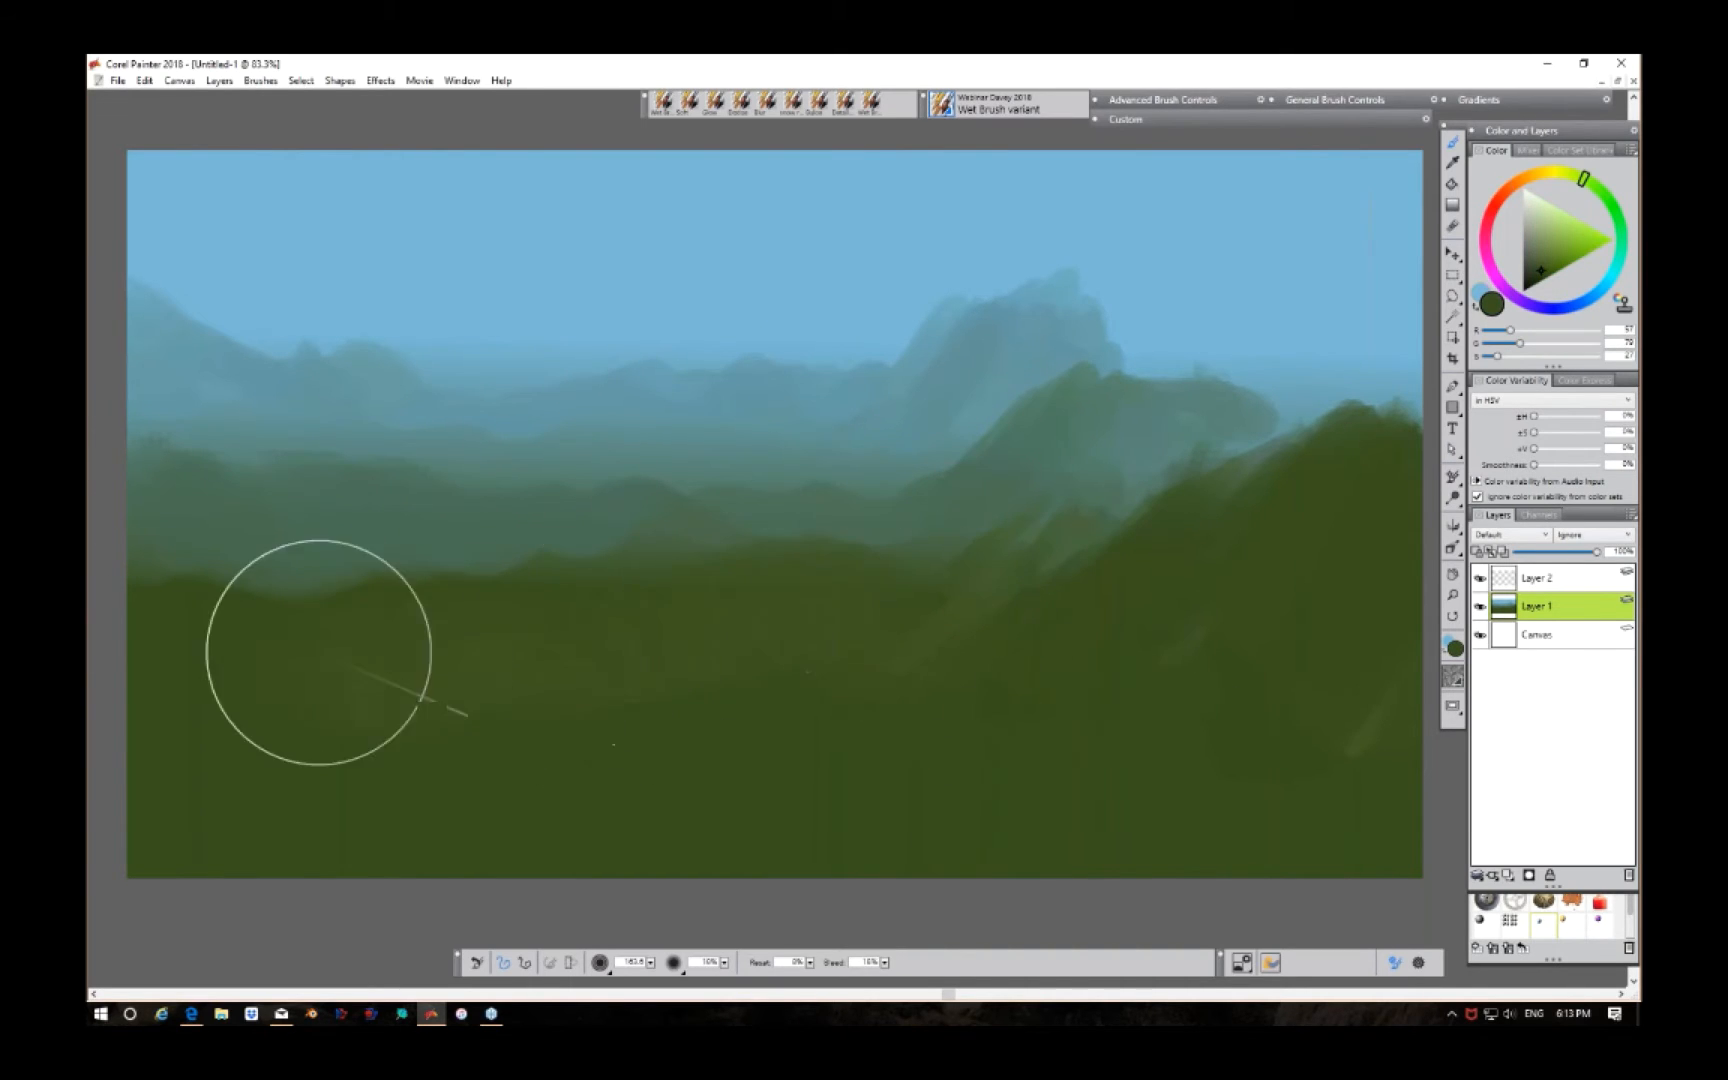
{"action": "mouse_move", "coordinate": [316, 648]}
{"action": "left_mouse_down"}
{"action": "mouse_move", "coordinate": [197, 624]}
{"action": "mouse_move", "coordinate": [145, 572]}
{"action": "mouse_move", "coordinate": [287, 703]}
{"action": "mouse_move", "coordinate": [306, 683]}
{"action": "mouse_move", "coordinate": [181, 554]}
{"action": "left_mouse_up"}
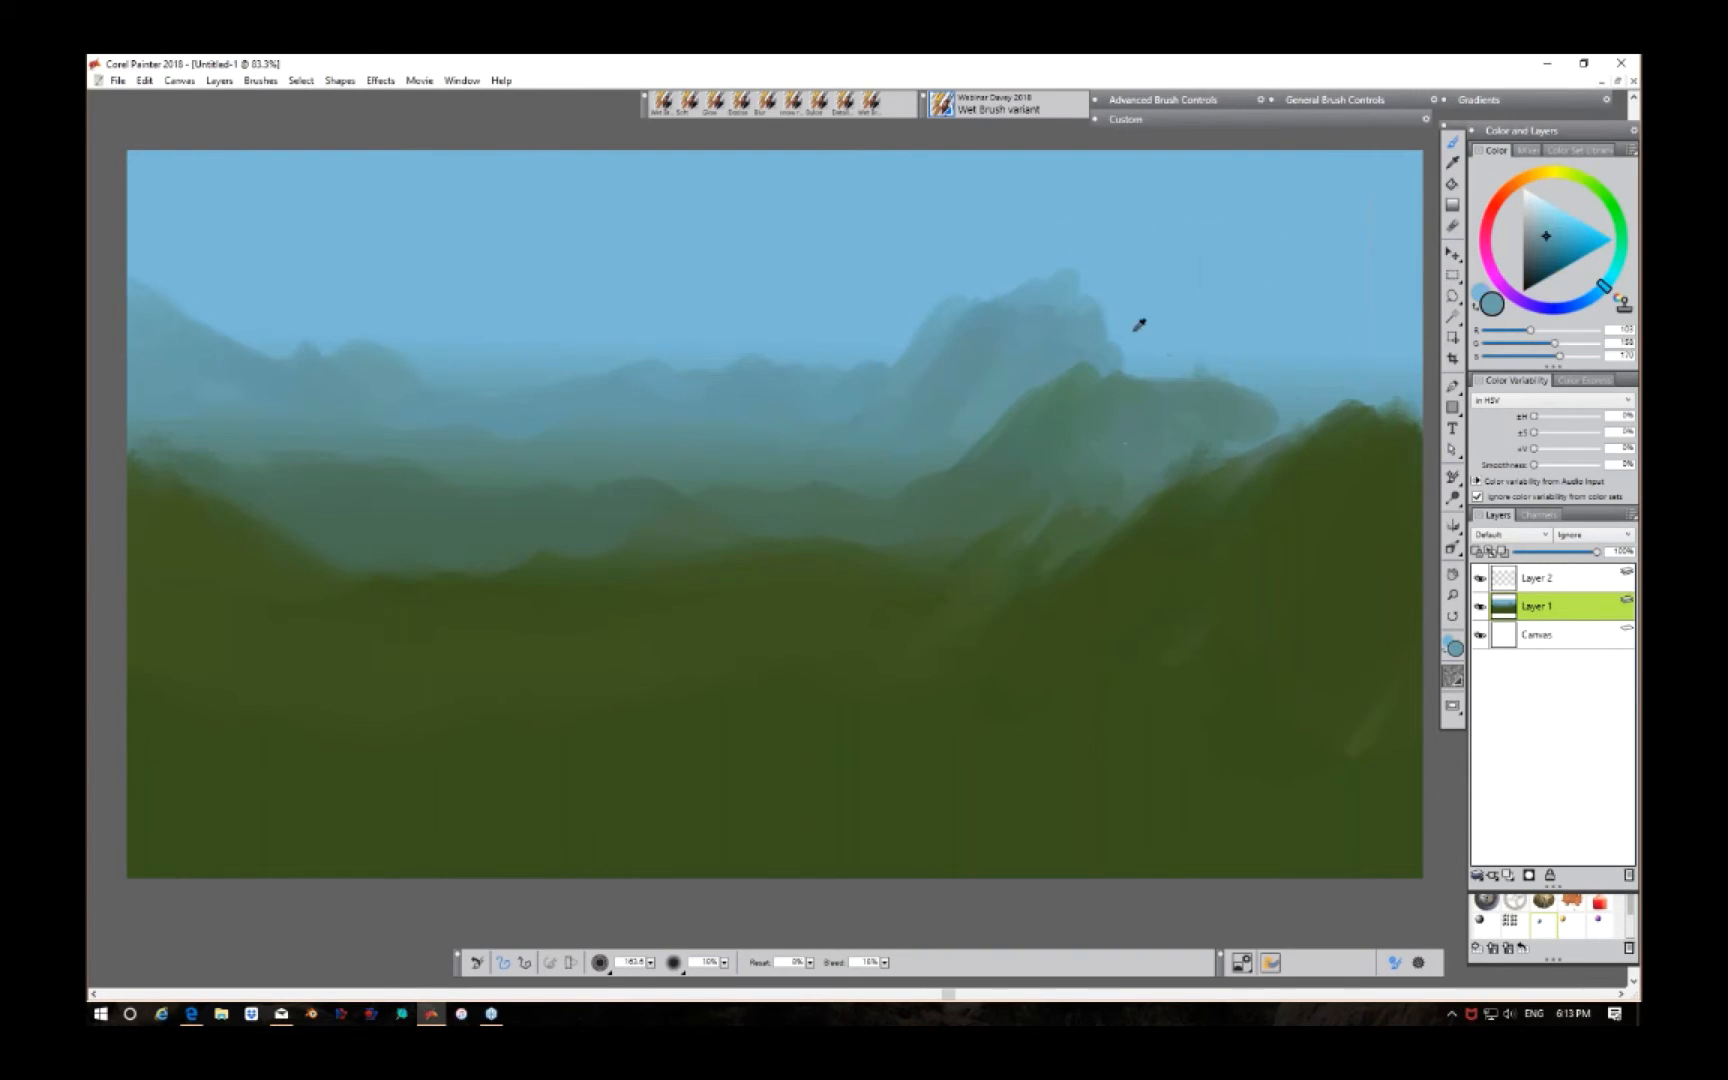
Step: Paint a tall, pale blue-grey mountain rising behind the right hill to the upper right corner of the canvas
{"action": "mouse_move", "coordinate": [1076, 320]}
{"action": "left_mouse_down"}
{"action": "mouse_move", "coordinate": [1131, 316]}
{"action": "mouse_move", "coordinate": [1178, 335]}
{"action": "mouse_move", "coordinate": [1106, 340]}
{"action": "mouse_move", "coordinate": [1179, 357]}
{"action": "mouse_move", "coordinate": [1279, 348]}
{"action": "mouse_move", "coordinate": [1302, 303]}
{"action": "mouse_move", "coordinate": [1241, 337]}
{"action": "mouse_move", "coordinate": [1379, 238]}
{"action": "mouse_move", "coordinate": [1405, 183]}
{"action": "left_mouse_up"}
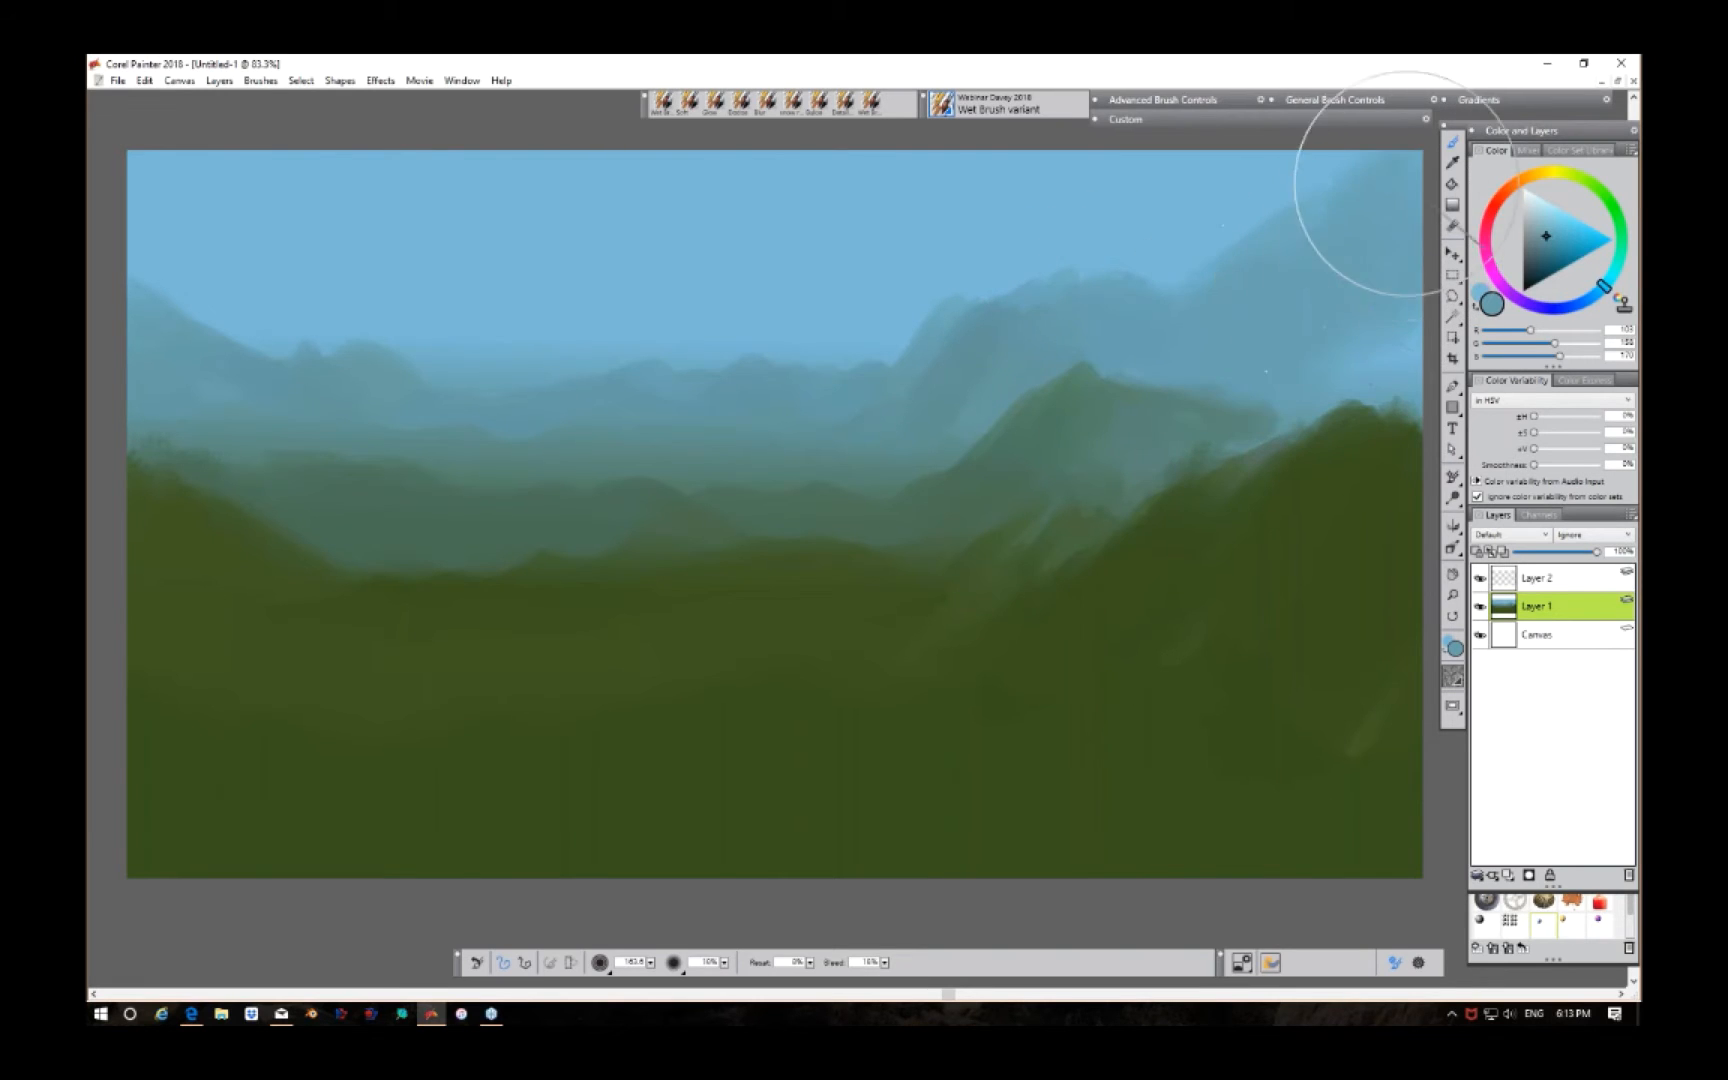
{"action": "mouse_move", "coordinate": [1317, 342]}
{"action": "left_mouse_down"}
{"action": "mouse_move", "coordinate": [1277, 387]}
{"action": "mouse_move", "coordinate": [1368, 347]}
{"action": "left_mouse_up"}
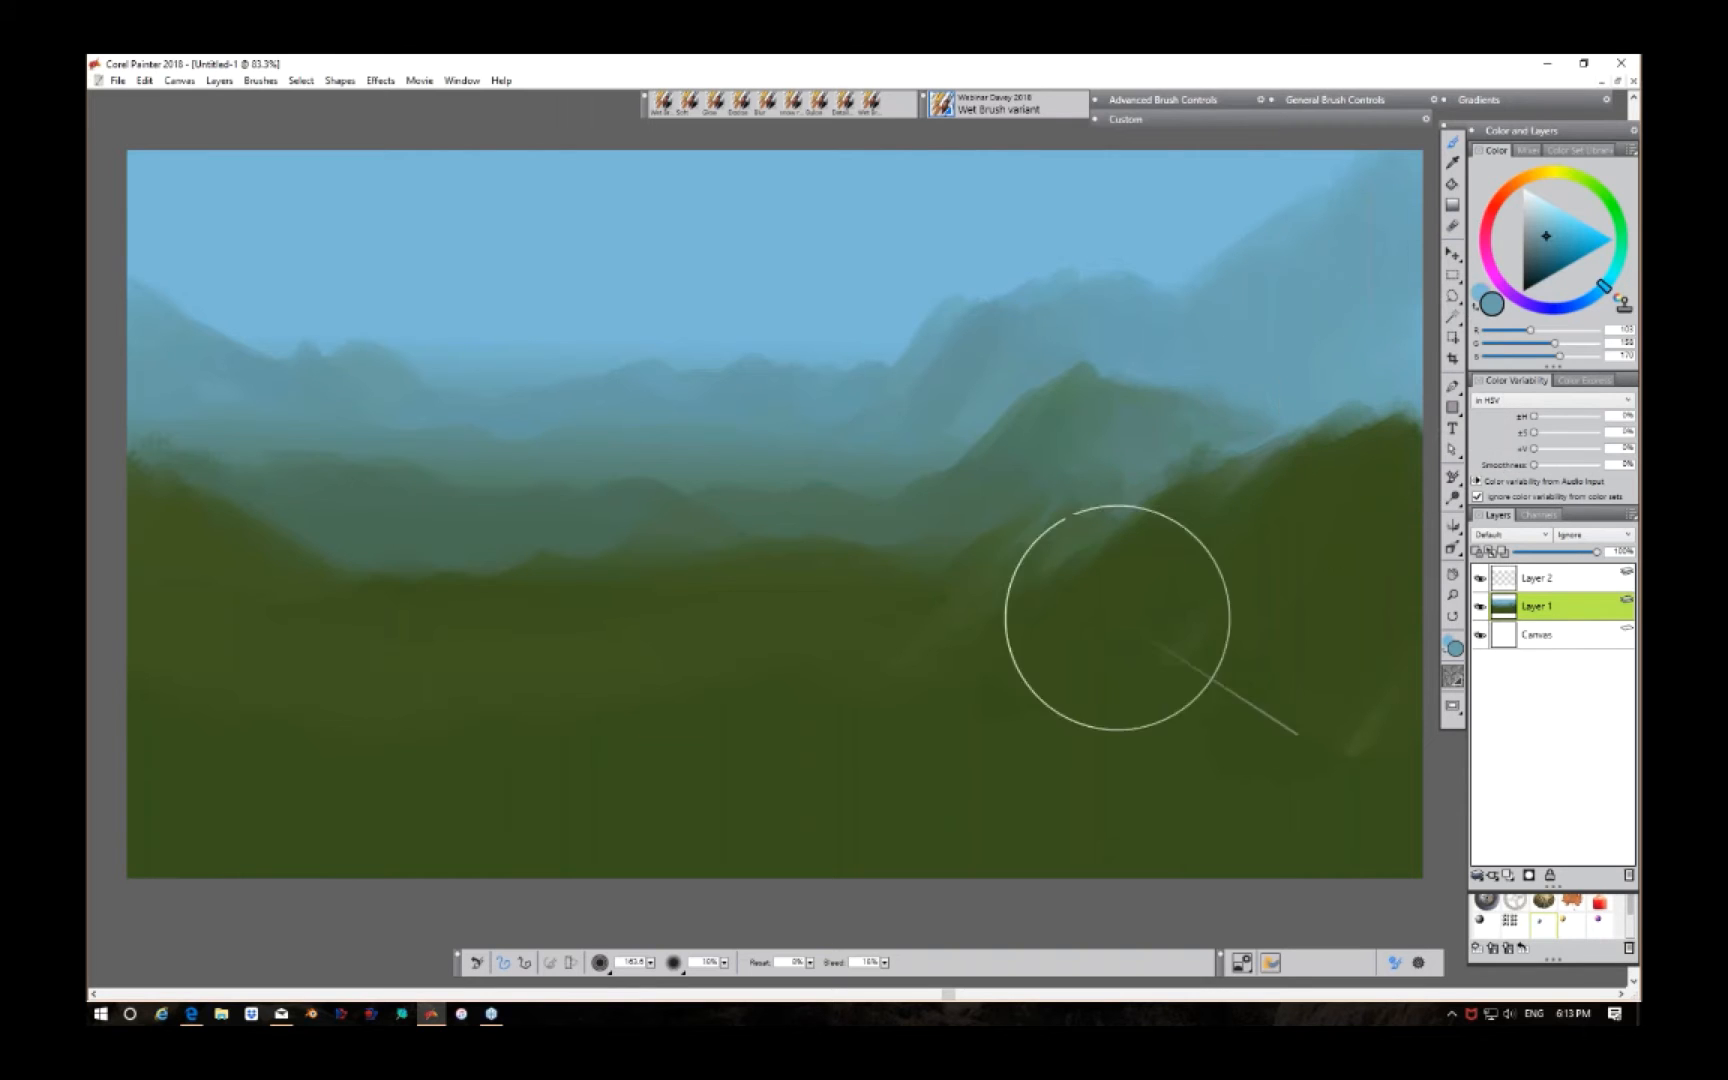
Step: Paint misty grey-green patches sampled from the middle distance across the valley floor, right hillside and left slope
{"action": "left_click", "coordinate": [551, 544], "text": "alt"}
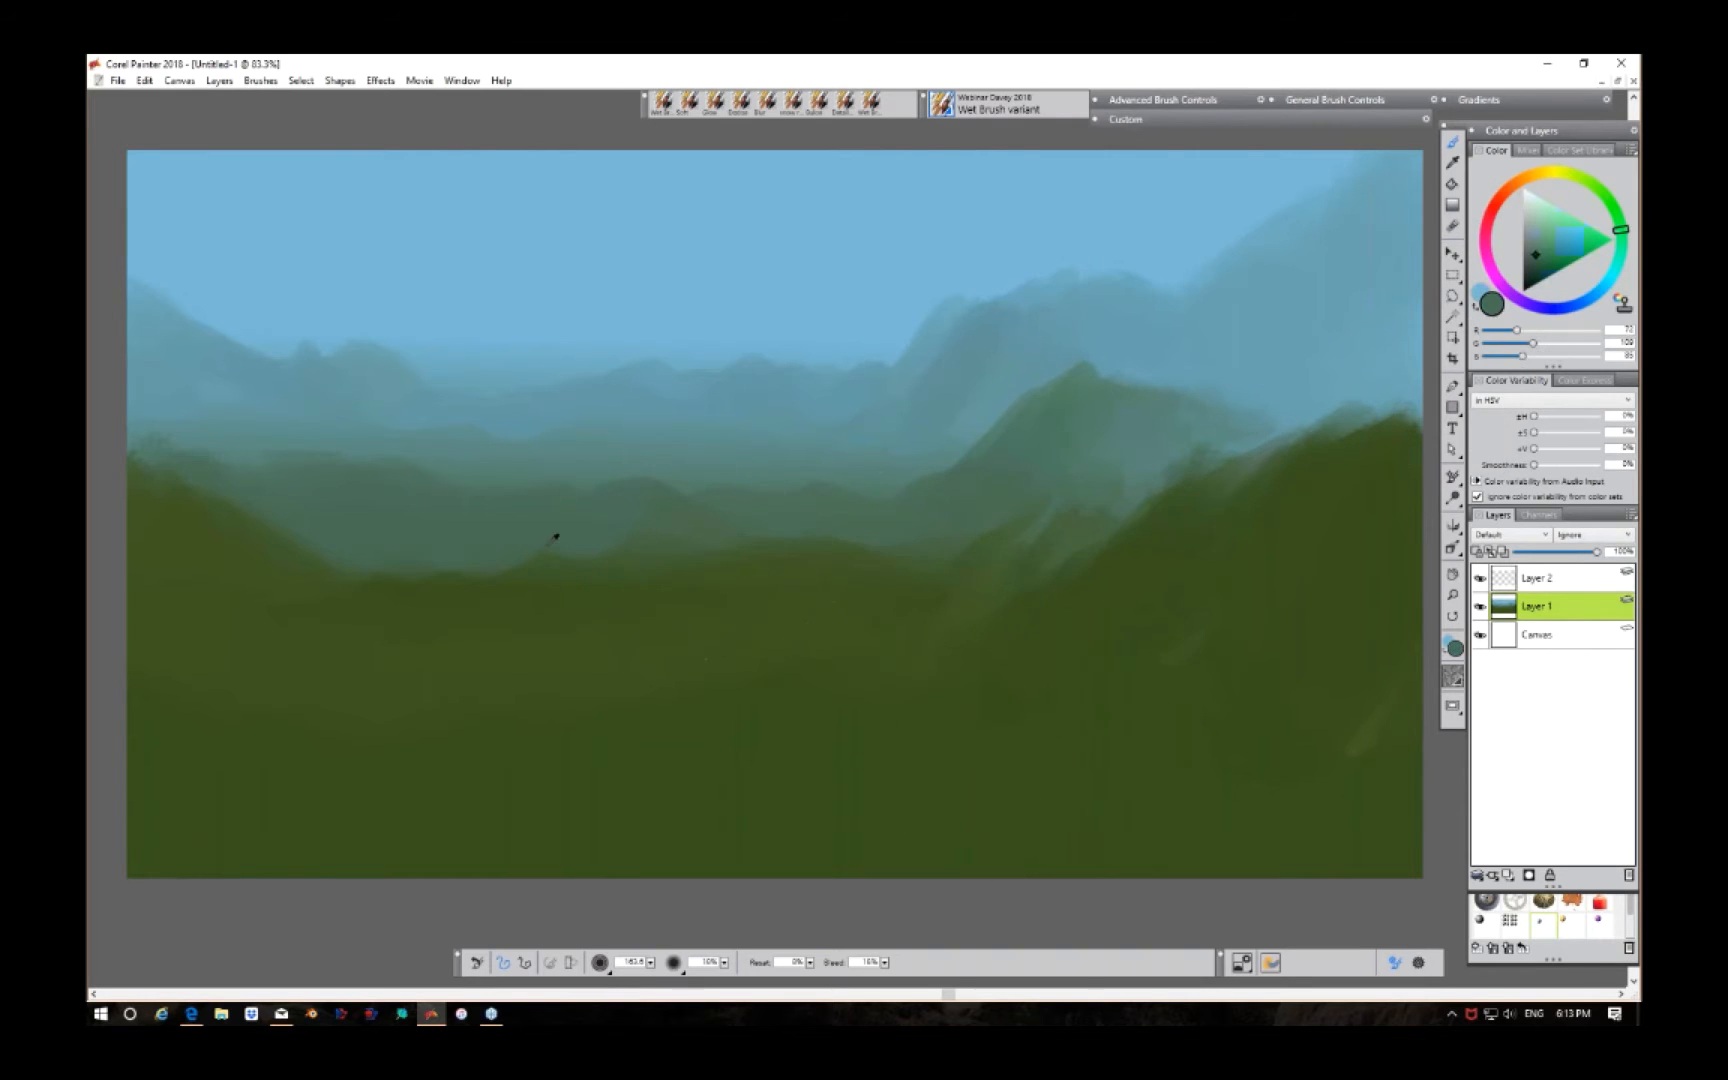
{"action": "mouse_move", "coordinate": [424, 540]}
{"action": "left_mouse_down"}
{"action": "mouse_move", "coordinate": [572, 586]}
{"action": "mouse_move", "coordinate": [671, 579]}
{"action": "left_mouse_up"}
{"action": "left_click_drag", "start_coordinate": [917, 541], "coordinate": [768, 606]}
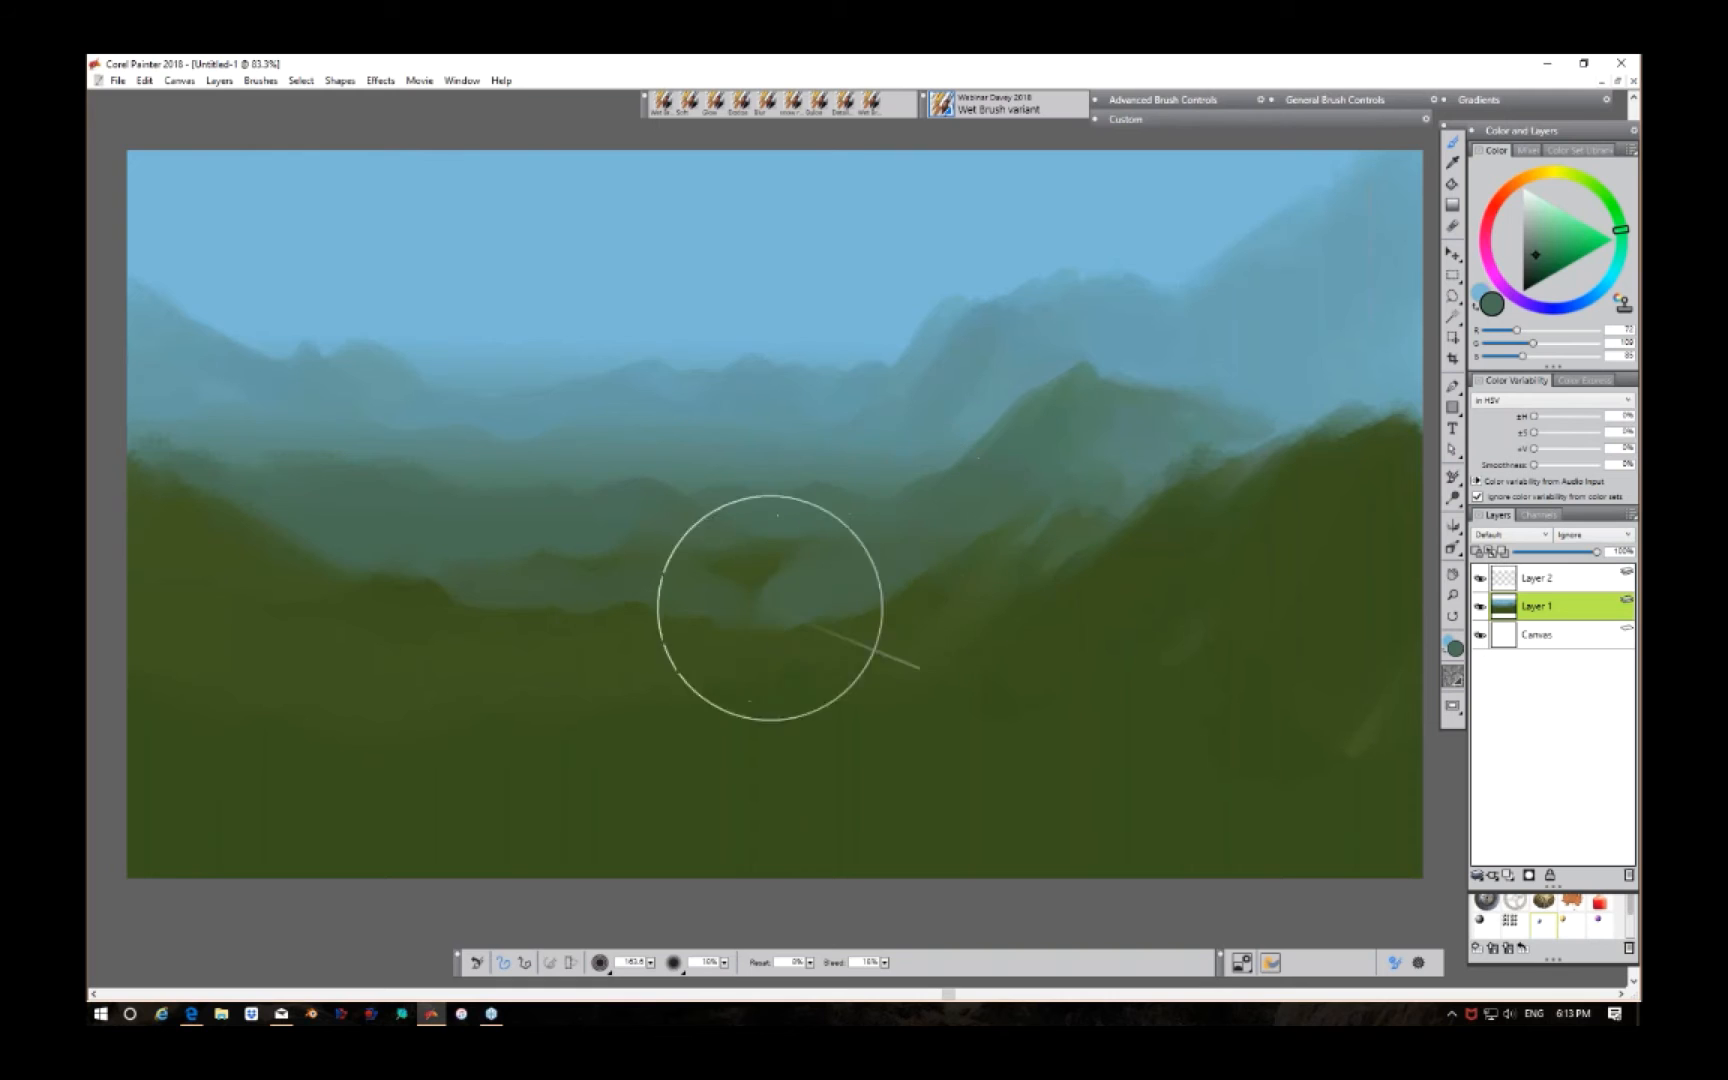
{"action": "mouse_move", "coordinate": [424, 605]}
{"action": "left_mouse_down"}
{"action": "mouse_move", "coordinate": [262, 505]}
{"action": "mouse_move", "coordinate": [410, 605]}
{"action": "left_mouse_up"}
{"action": "mouse_move", "coordinate": [660, 637]}
{"action": "left_mouse_down"}
{"action": "mouse_move", "coordinate": [949, 559]}
{"action": "mouse_move", "coordinate": [872, 636]}
{"action": "mouse_move", "coordinate": [926, 663]}
{"action": "mouse_move", "coordinate": [1082, 625]}
{"action": "mouse_move", "coordinate": [1122, 528]}
{"action": "mouse_move", "coordinate": [1095, 698]}
{"action": "mouse_move", "coordinate": [1180, 636]}
{"action": "mouse_move", "coordinate": [1275, 778]}
{"action": "left_mouse_up"}
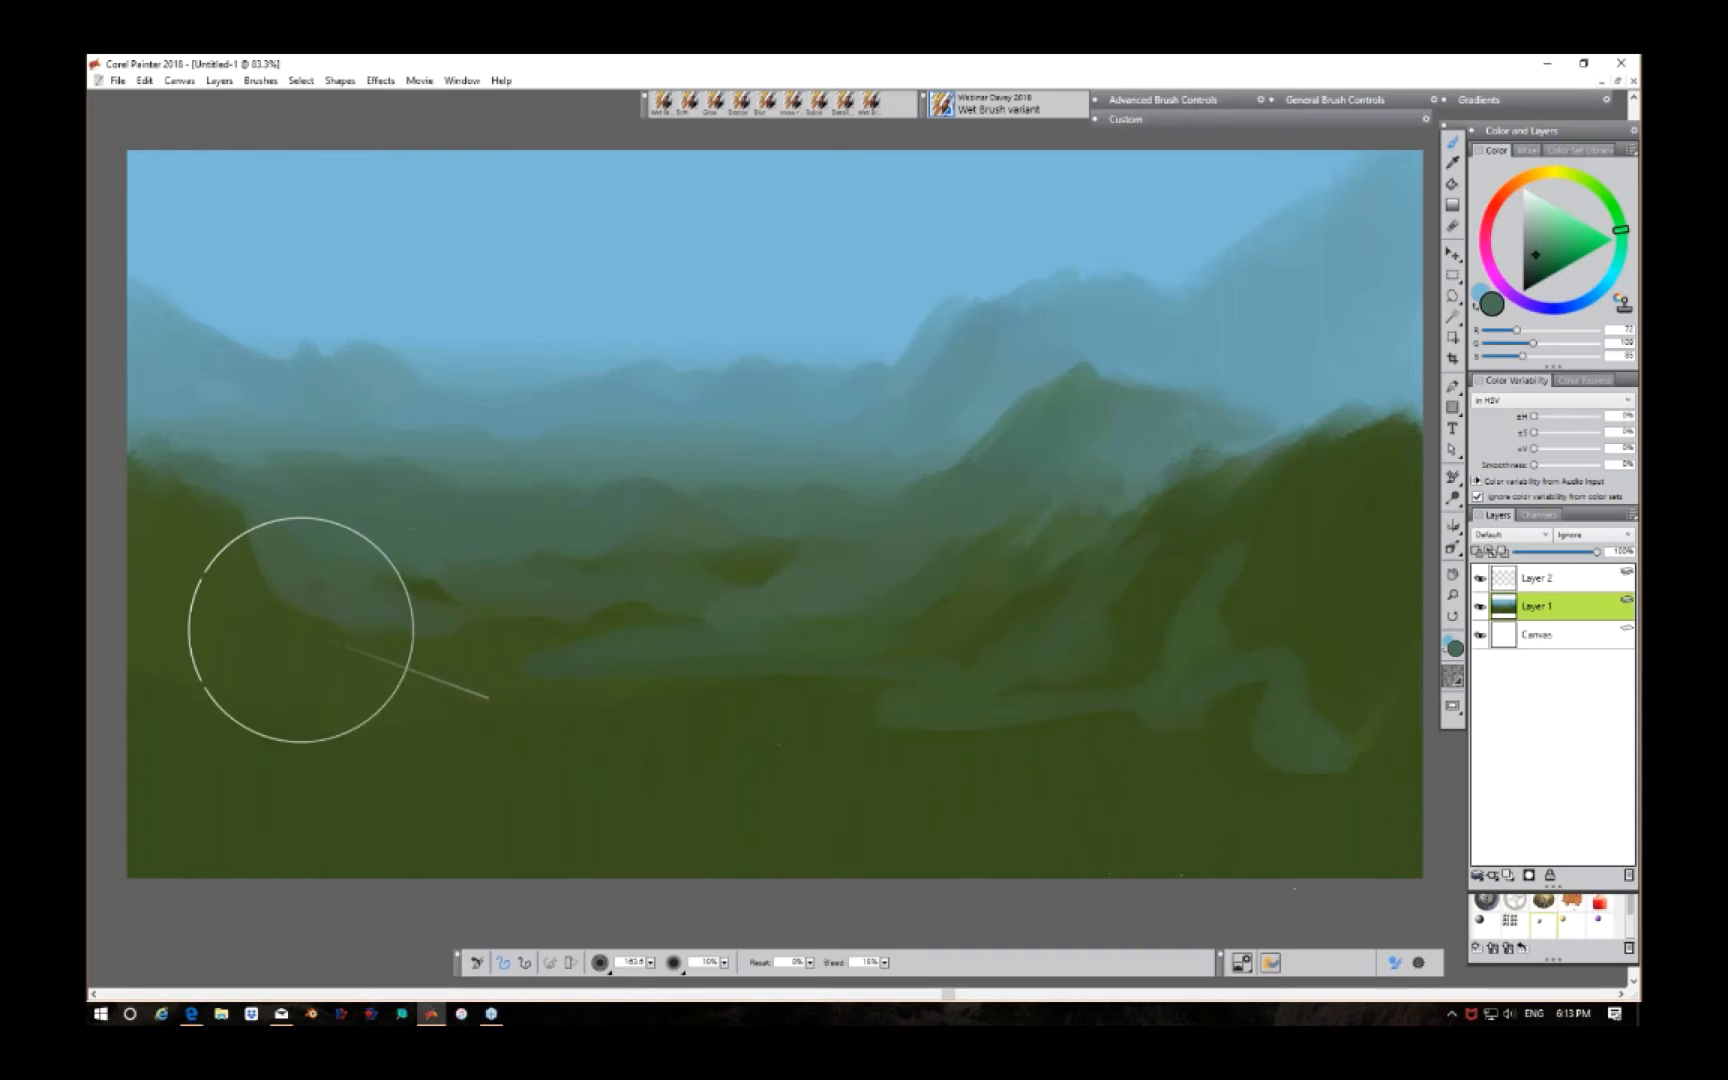
{"action": "mouse_move", "coordinate": [301, 629]}
{"action": "left_mouse_down"}
{"action": "mouse_move", "coordinate": [233, 720]}
{"action": "mouse_move", "coordinate": [340, 721]}
{"action": "mouse_move", "coordinate": [243, 529]}
{"action": "mouse_move", "coordinate": [332, 652]}
{"action": "mouse_move", "coordinate": [278, 658]}
{"action": "mouse_move", "coordinate": [414, 696]}
{"action": "mouse_move", "coordinate": [417, 566]}
{"action": "mouse_move", "coordinate": [567, 690]}
{"action": "mouse_move", "coordinate": [843, 537]}
{"action": "left_mouse_up"}
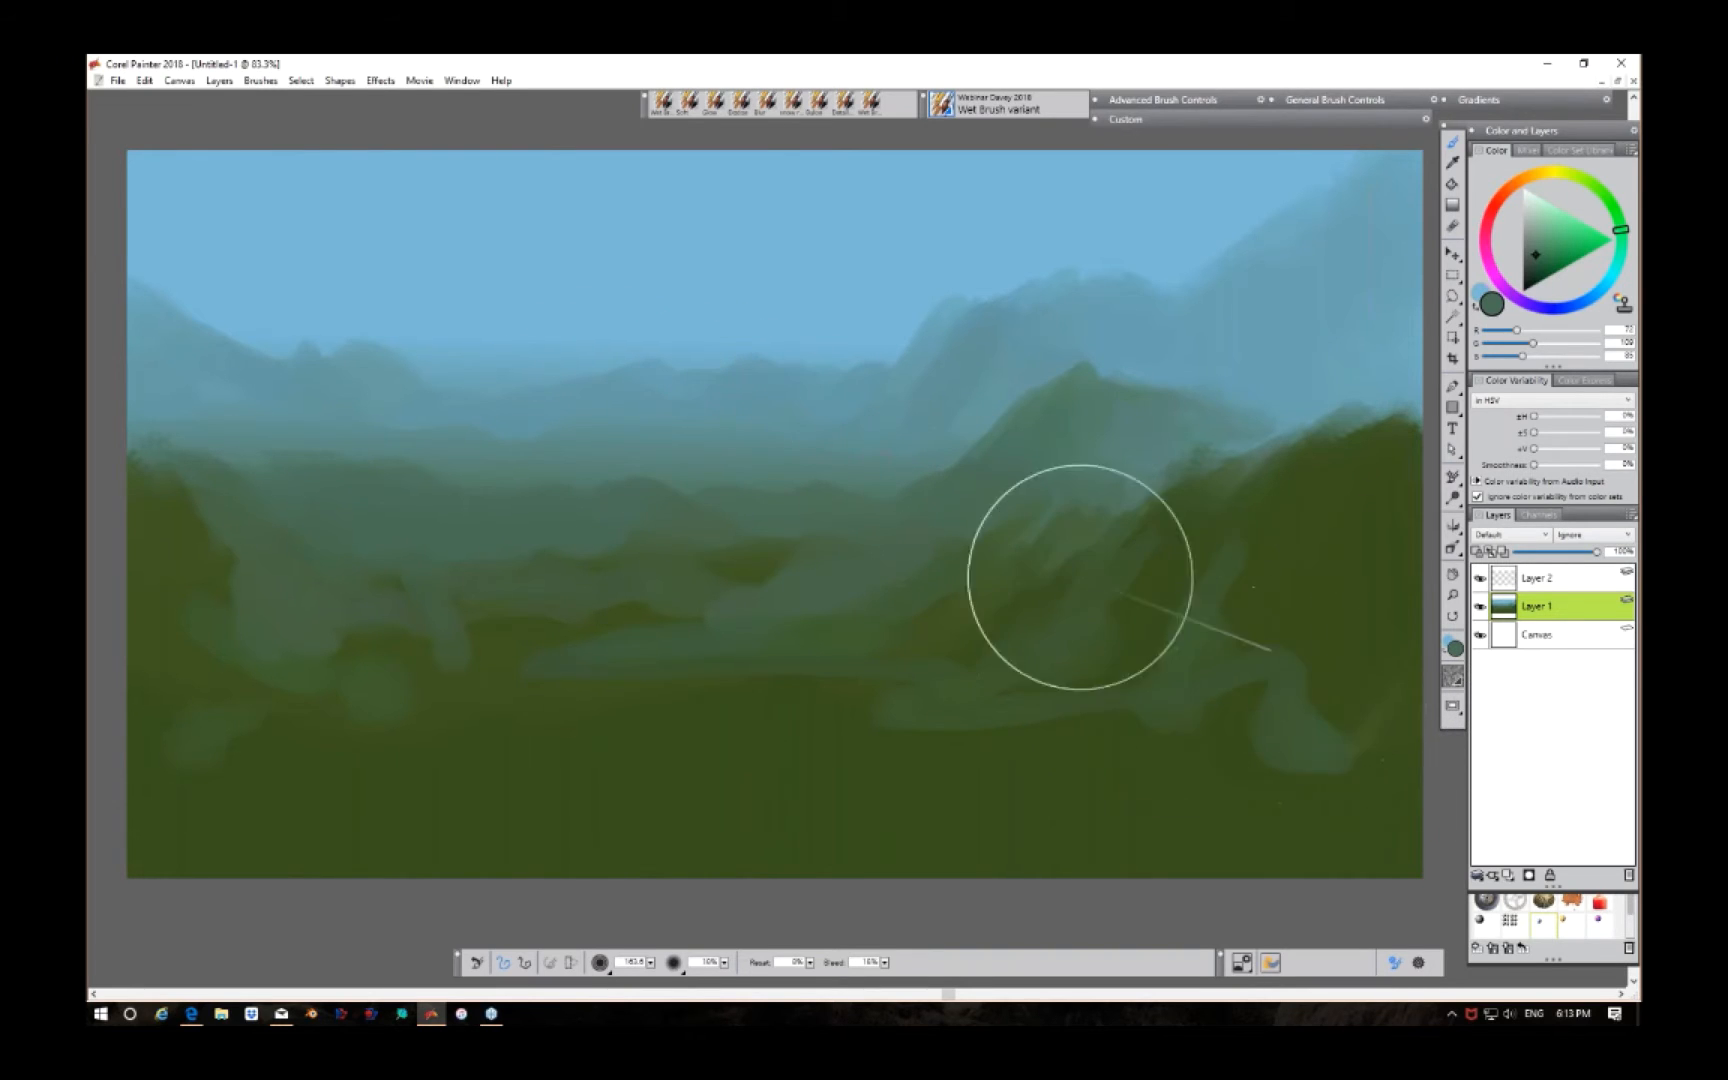
Step: Add small mounds and bluish haze to the valley, and reshape the distant left mountains with sampled sky blue
{"action": "mouse_move", "coordinate": [694, 438]}
{"action": "left_mouse_down"}
{"action": "mouse_move", "coordinate": [667, 444]}
{"action": "mouse_move", "coordinate": [757, 460]}
{"action": "left_mouse_up"}
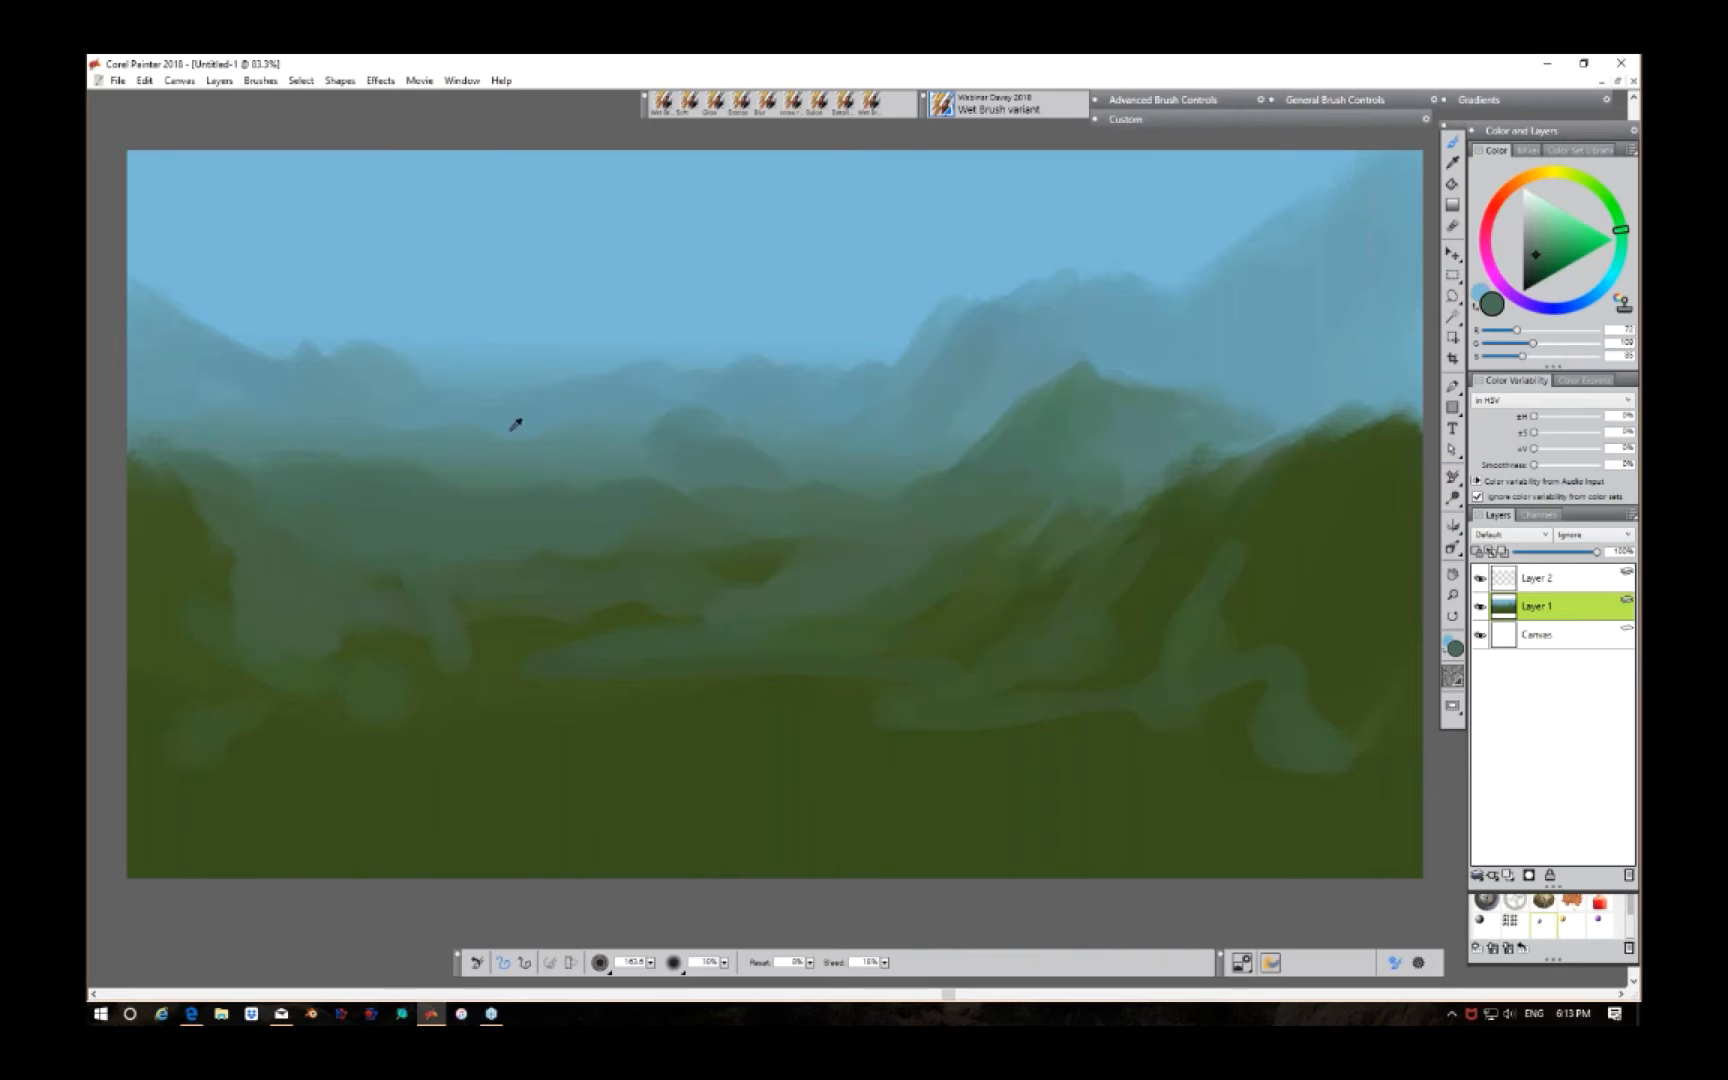
{"action": "mouse_move", "coordinate": [521, 456]}
{"action": "left_mouse_down"}
{"action": "mouse_move", "coordinate": [480, 485]}
{"action": "mouse_move", "coordinate": [556, 495]}
{"action": "mouse_move", "coordinate": [666, 455]}
{"action": "mouse_move", "coordinate": [658, 490]}
{"action": "mouse_move", "coordinate": [676, 508]}
{"action": "mouse_move", "coordinate": [699, 485]}
{"action": "mouse_move", "coordinate": [655, 489]}
{"action": "mouse_move", "coordinate": [711, 508]}
{"action": "mouse_move", "coordinate": [810, 498]}
{"action": "mouse_move", "coordinate": [759, 495]}
{"action": "mouse_move", "coordinate": [838, 461]}
{"action": "mouse_move", "coordinate": [716, 484]}
{"action": "mouse_move", "coordinate": [664, 468]}
{"action": "mouse_move", "coordinate": [731, 428]}
{"action": "mouse_move", "coordinate": [599, 460]}
{"action": "mouse_move", "coordinate": [619, 479]}
{"action": "mouse_move", "coordinate": [386, 460]}
{"action": "mouse_move", "coordinate": [620, 582]}
{"action": "mouse_move", "coordinate": [613, 550]}
{"action": "mouse_move", "coordinate": [536, 536]}
{"action": "mouse_move", "coordinate": [581, 542]}
{"action": "mouse_move", "coordinate": [606, 579]}
{"action": "mouse_move", "coordinate": [987, 607]}
{"action": "mouse_move", "coordinate": [570, 600]}
{"action": "mouse_move", "coordinate": [736, 562]}
{"action": "mouse_move", "coordinate": [619, 554]}
{"action": "mouse_move", "coordinate": [745, 534]}
{"action": "mouse_move", "coordinate": [461, 566]}
{"action": "mouse_move", "coordinate": [834, 585]}
{"action": "mouse_move", "coordinate": [466, 621]}
{"action": "mouse_move", "coordinate": [691, 648]}
{"action": "mouse_move", "coordinate": [997, 589]}
{"action": "mouse_move", "coordinate": [1282, 621]}
{"action": "mouse_move", "coordinate": [1199, 716]}
{"action": "mouse_move", "coordinate": [1034, 600]}
{"action": "mouse_move", "coordinate": [1113, 649]}
{"action": "mouse_move", "coordinate": [1119, 595]}
{"action": "left_mouse_up"}
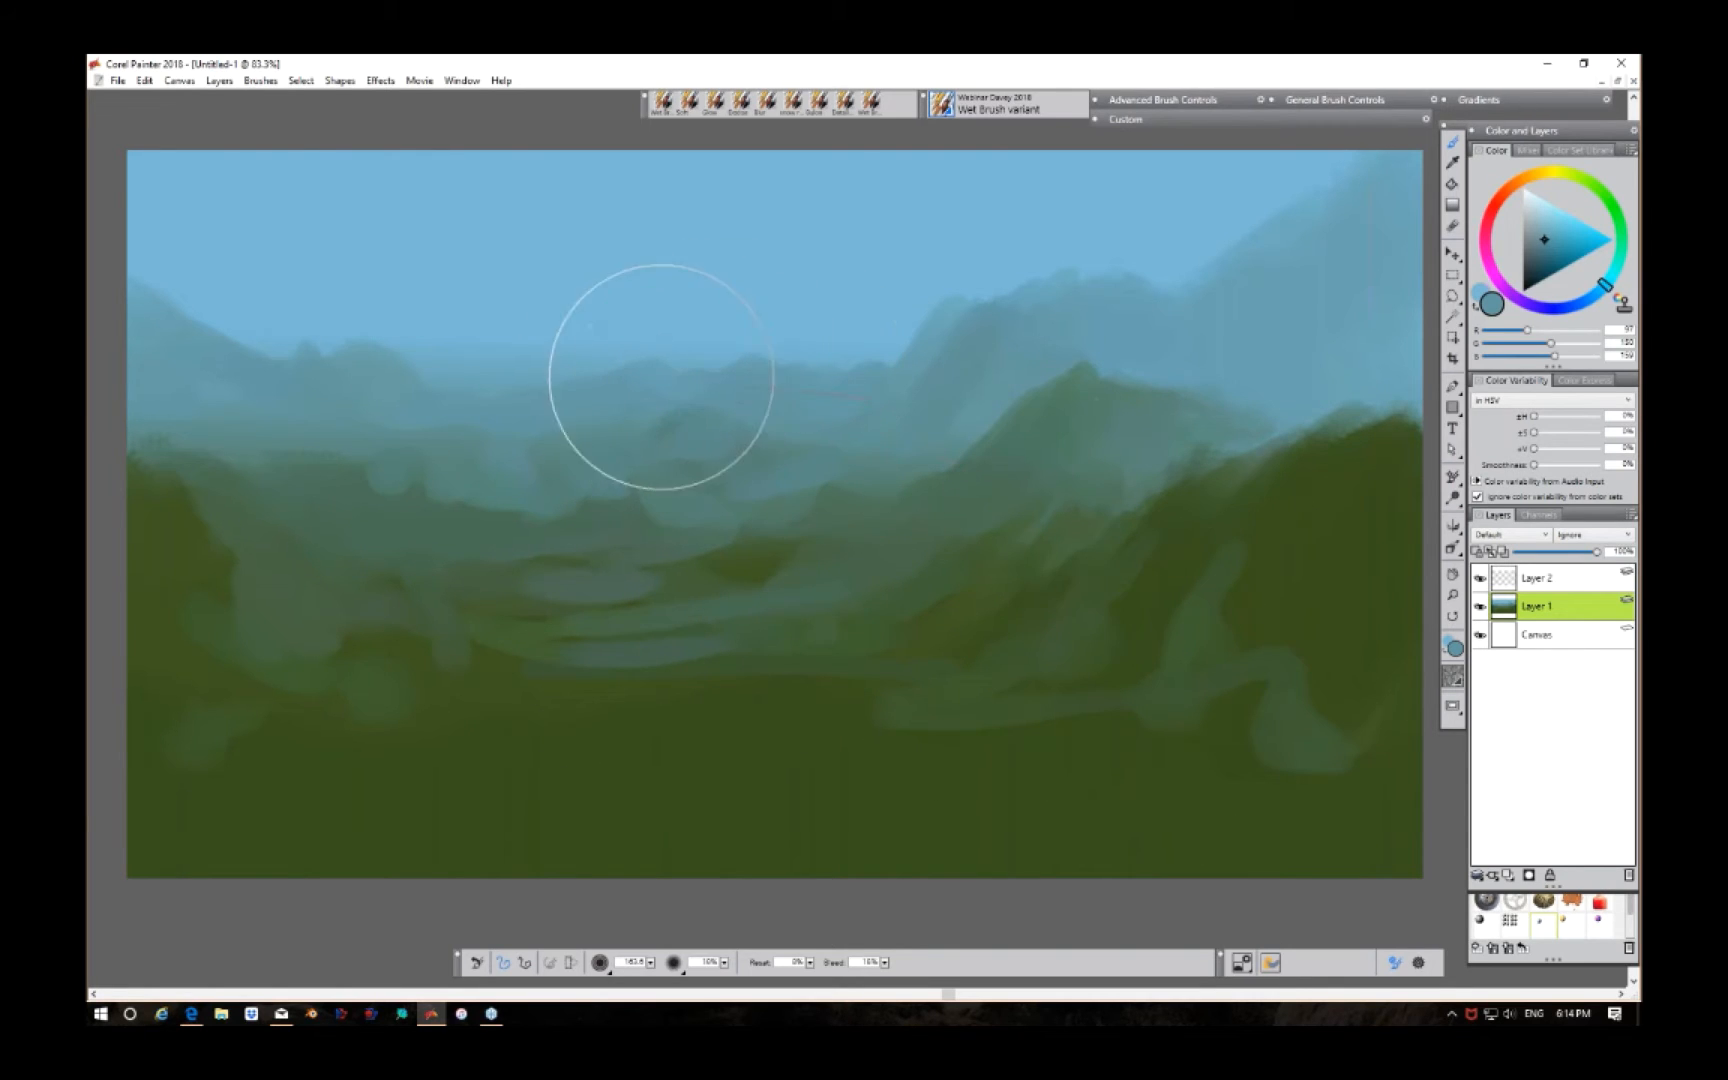
{"action": "left_click", "coordinate": [410, 343], "text": "alt"}
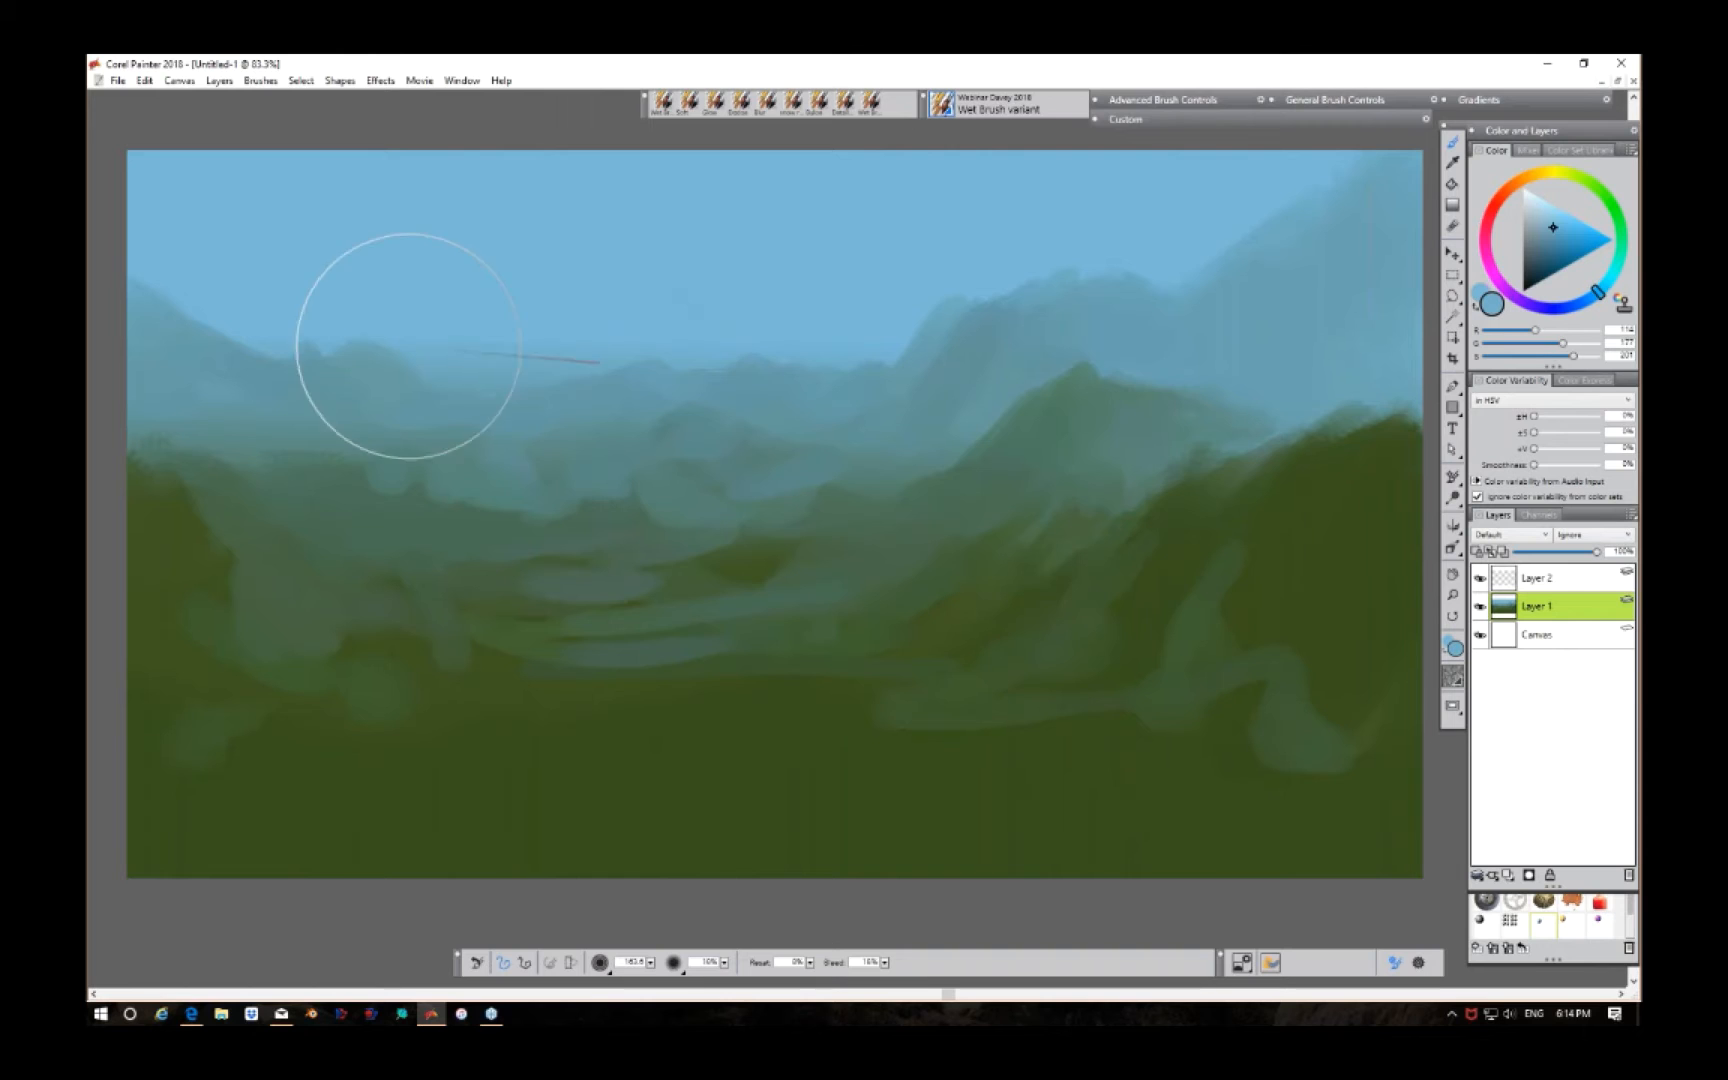
{"action": "mouse_move", "coordinate": [527, 368]}
{"action": "left_mouse_down"}
{"action": "mouse_move", "coordinate": [336, 332]}
{"action": "mouse_move", "coordinate": [285, 358]}
{"action": "mouse_move", "coordinate": [251, 343]}
{"action": "mouse_move", "coordinate": [304, 367]}
{"action": "left_mouse_up"}
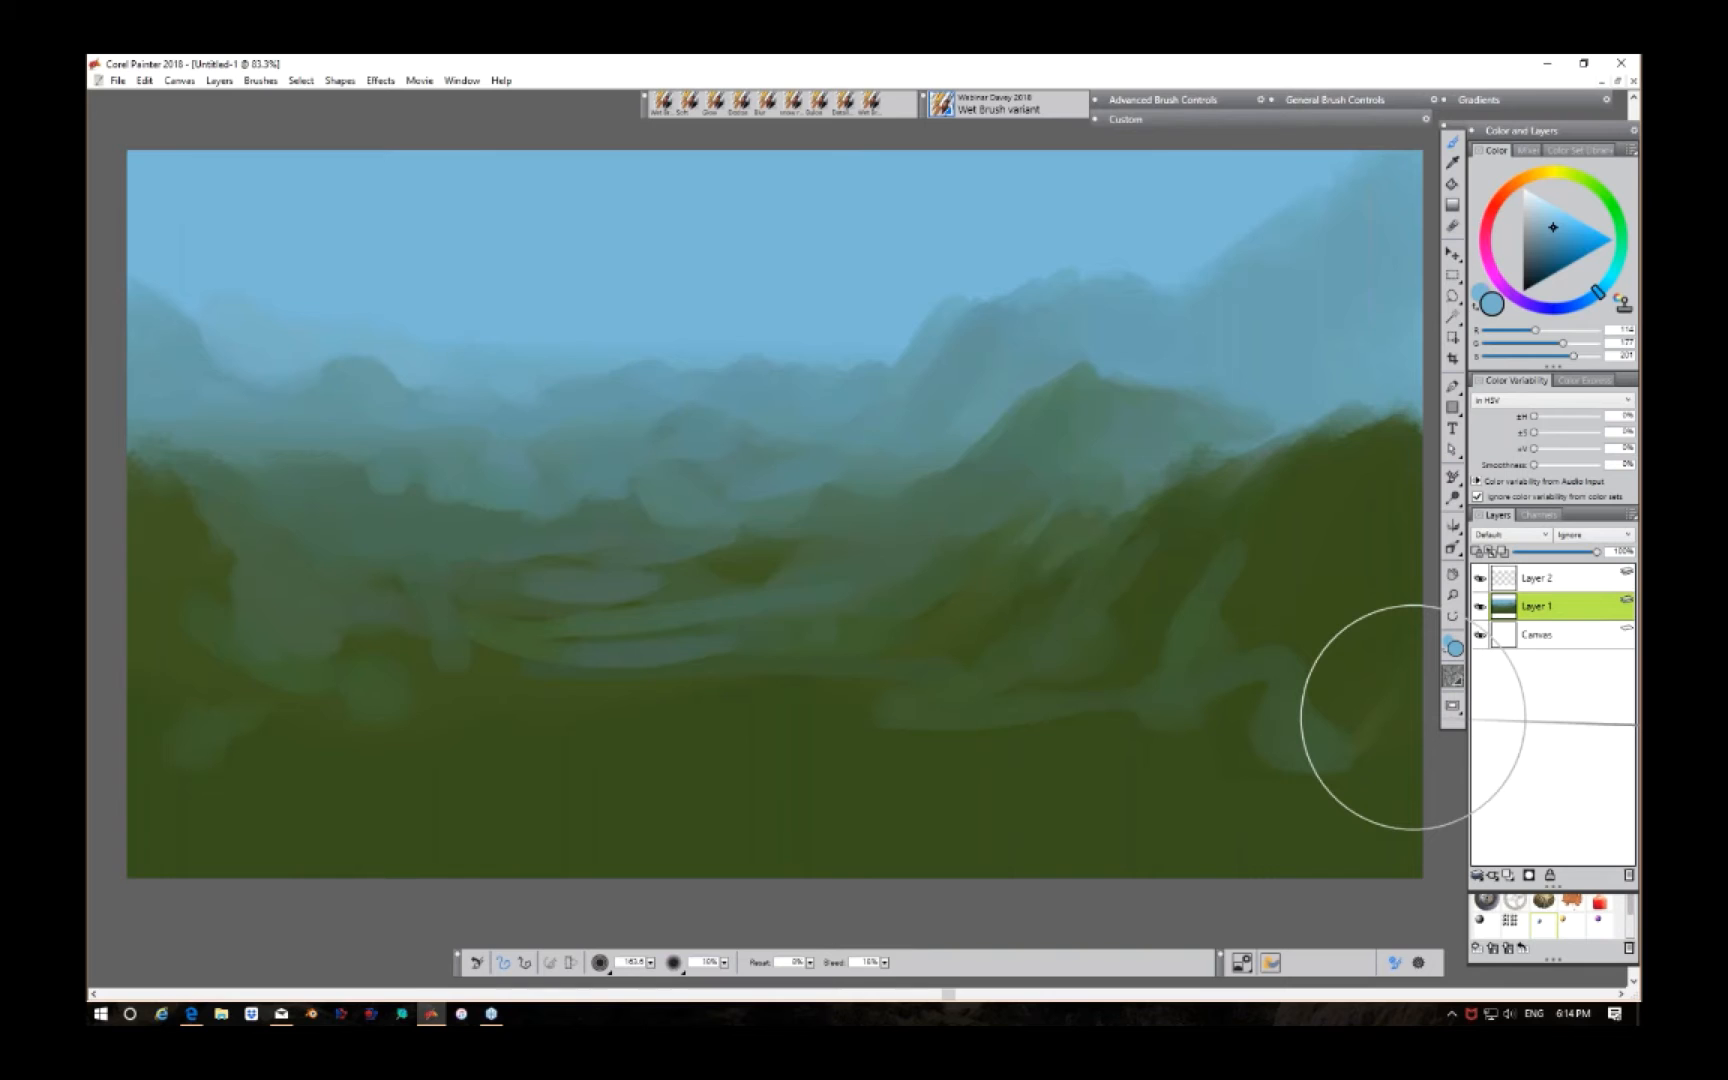
Step: Set Layer 2's composite method to Shadow Map
{"action": "left_click", "coordinate": [1561, 584]}
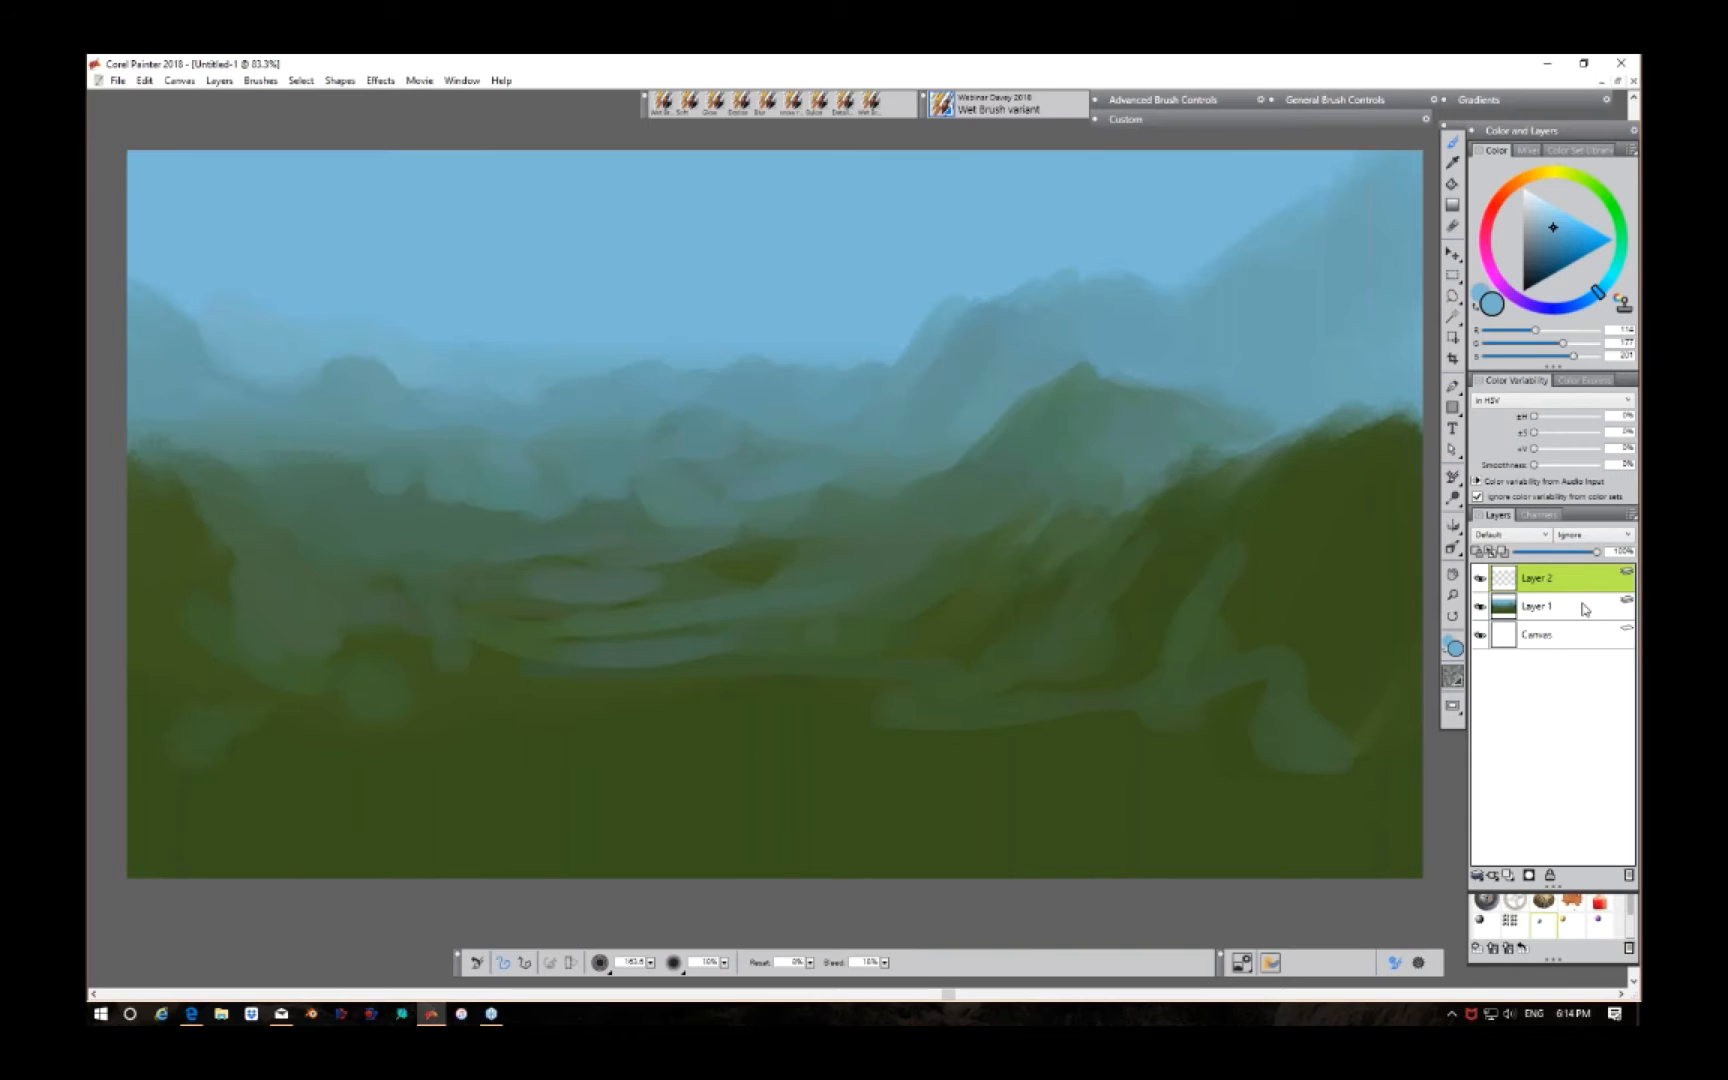
{"action": "left_click", "coordinate": [1540, 537]}
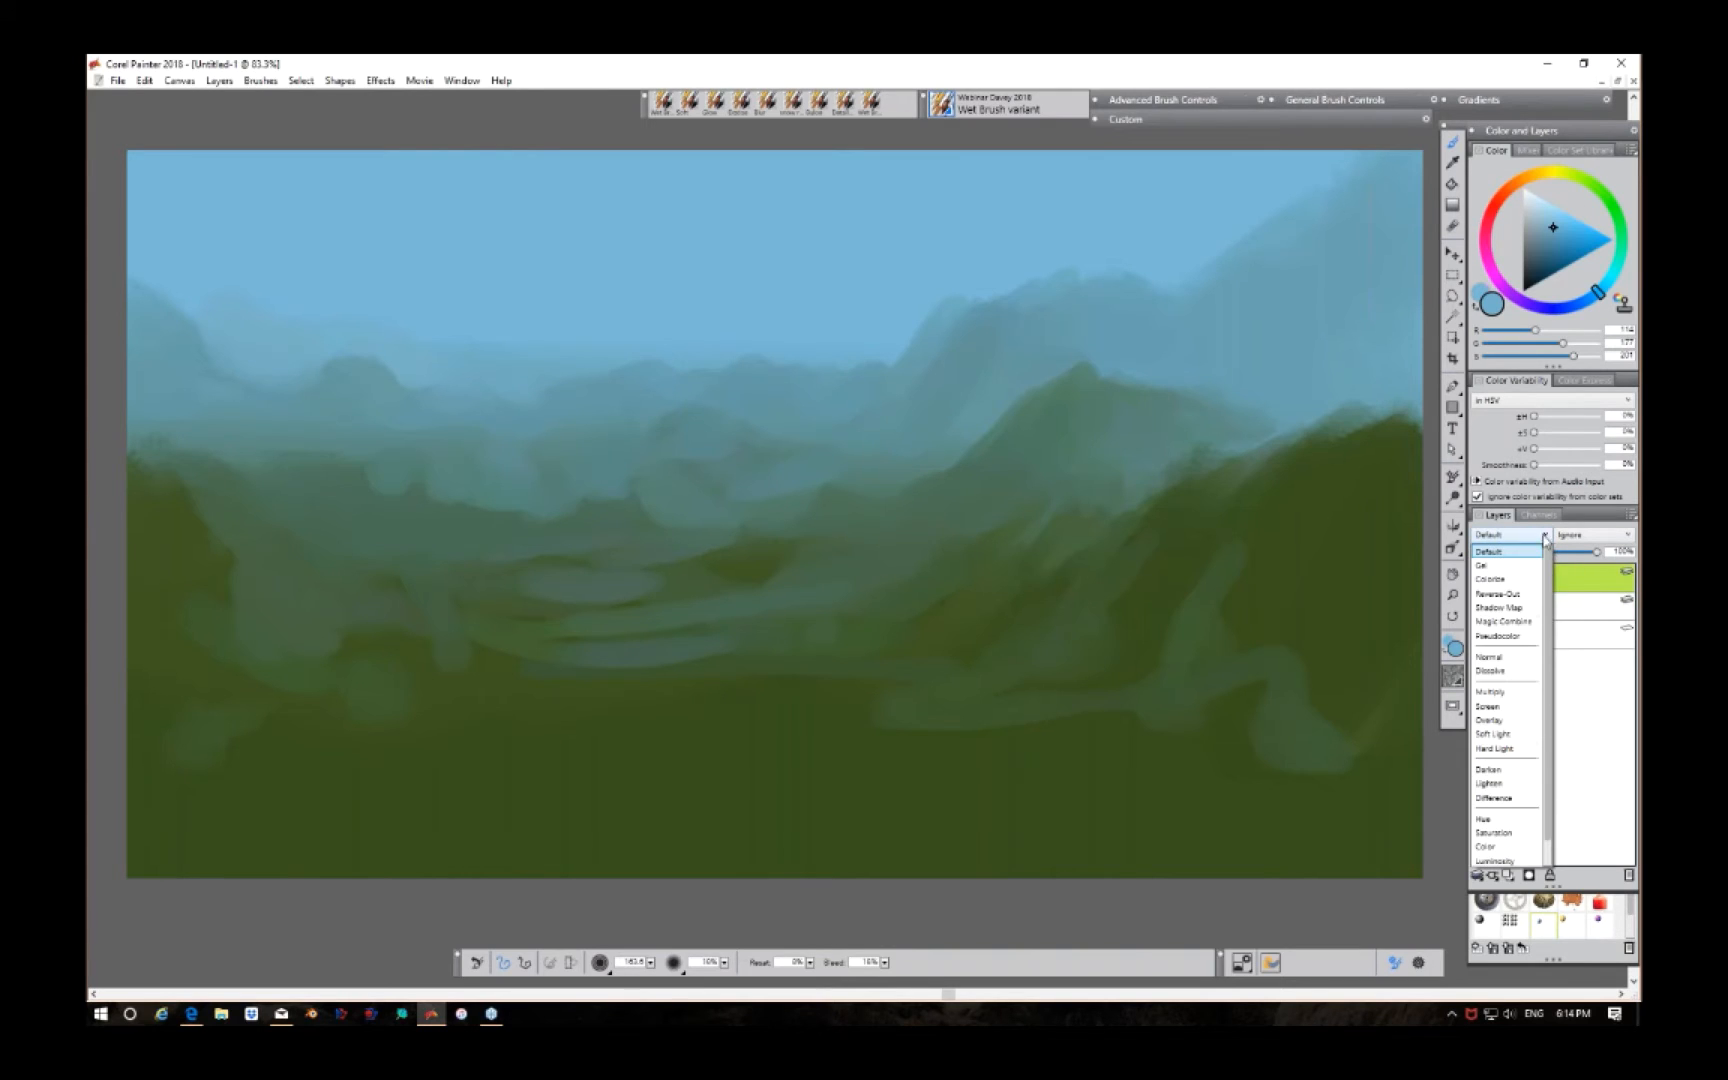
{"action": "left_click", "coordinate": [1527, 612]}
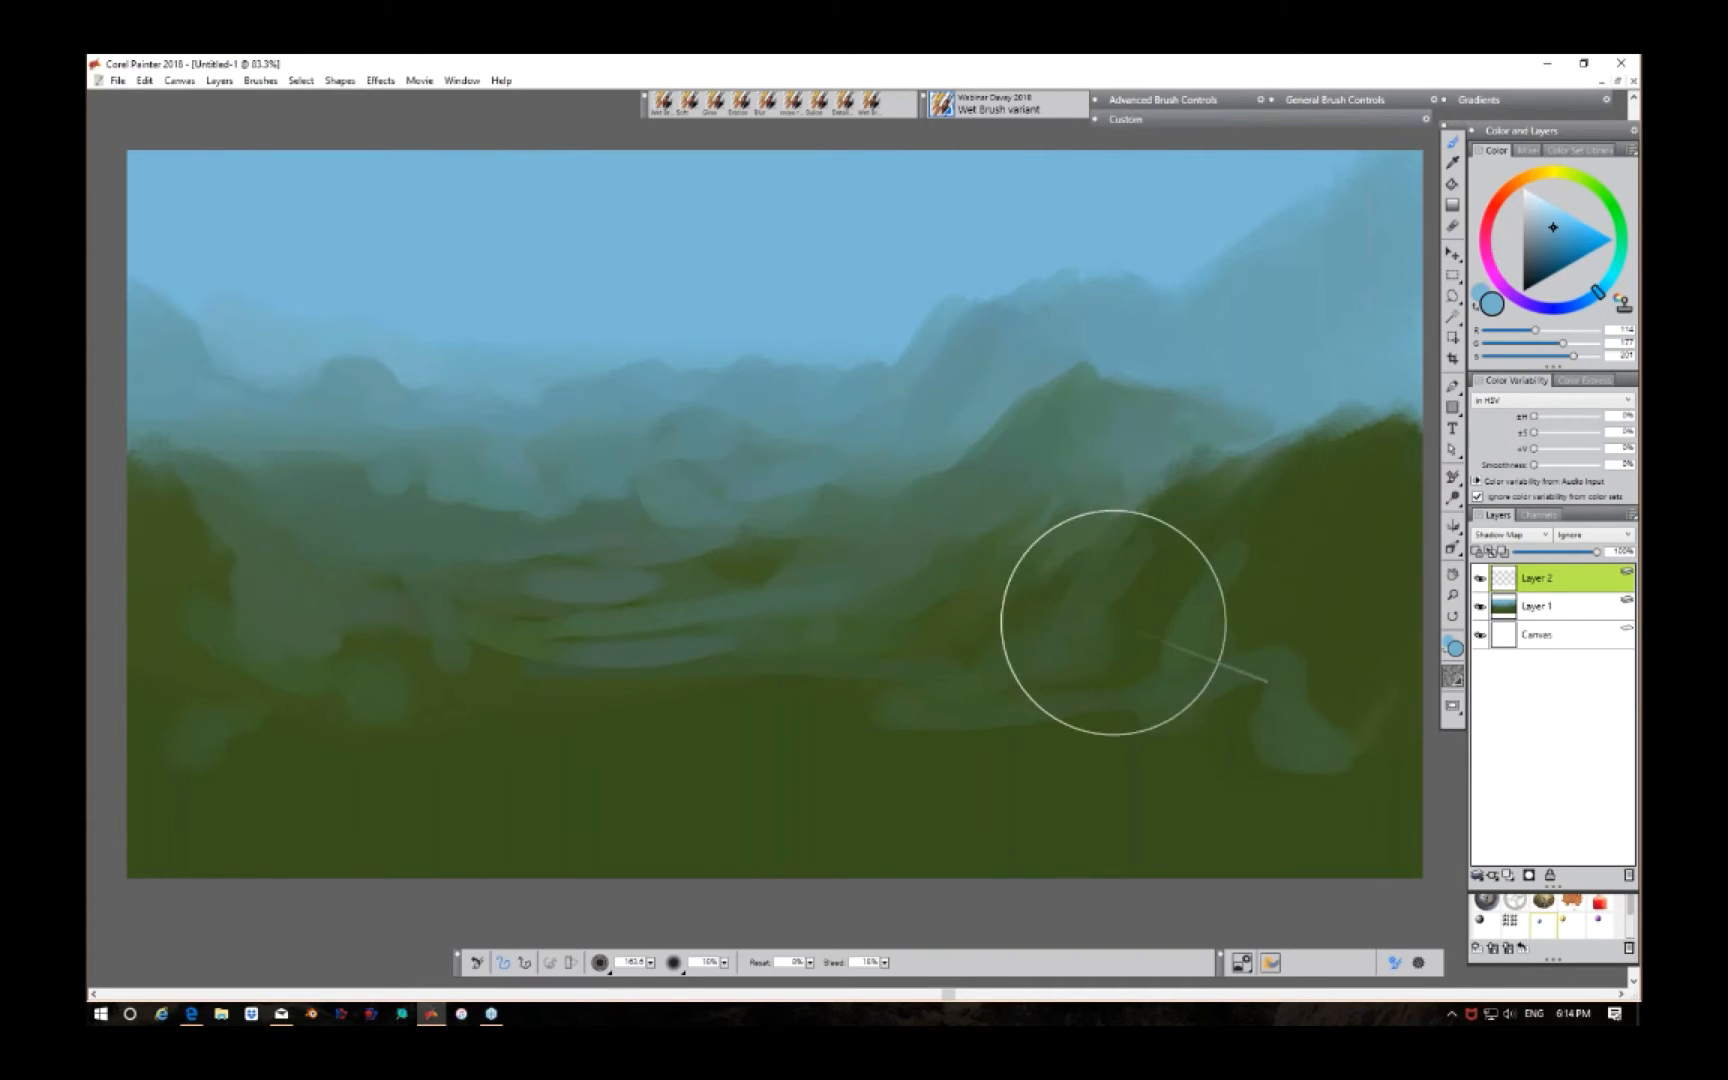
Step: Choose a pale, muted green and paint shadows on Layer 2 over the right hillside, foreground and left slope
{"action": "left_click", "coordinate": [1180, 570], "text": "alt"}
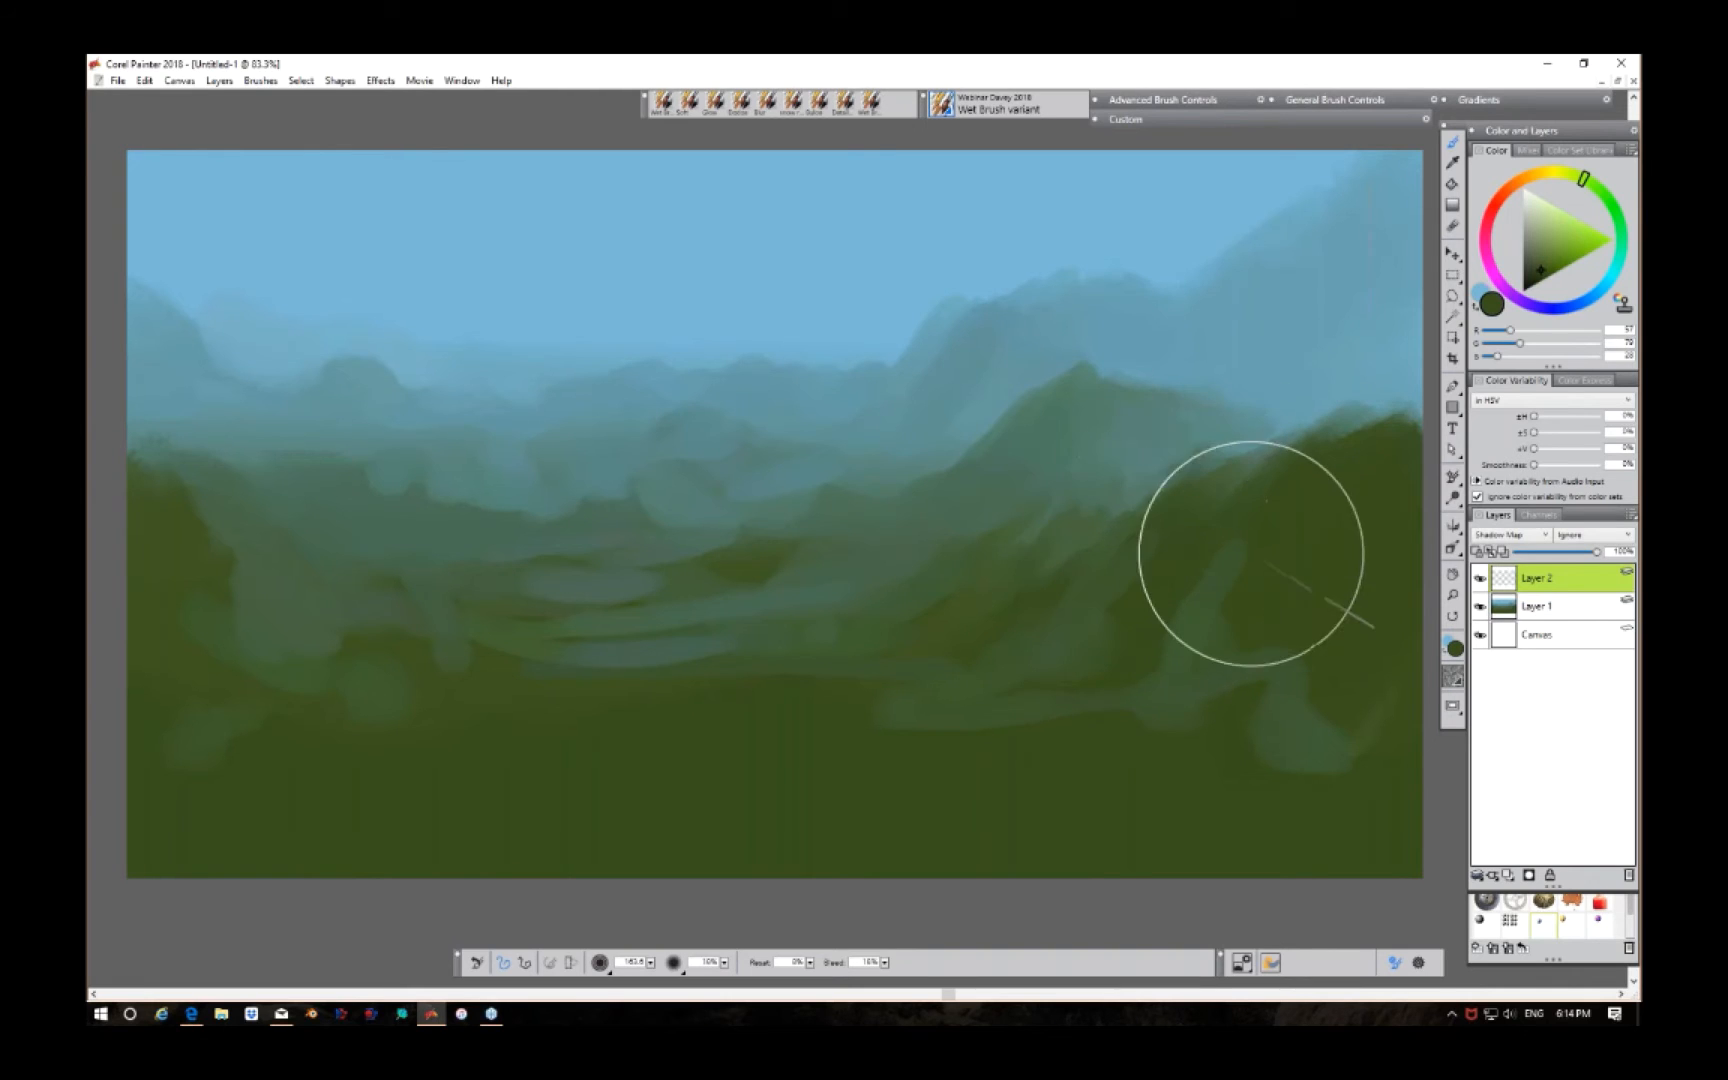
{"action": "left_click", "coordinate": [1540, 220]}
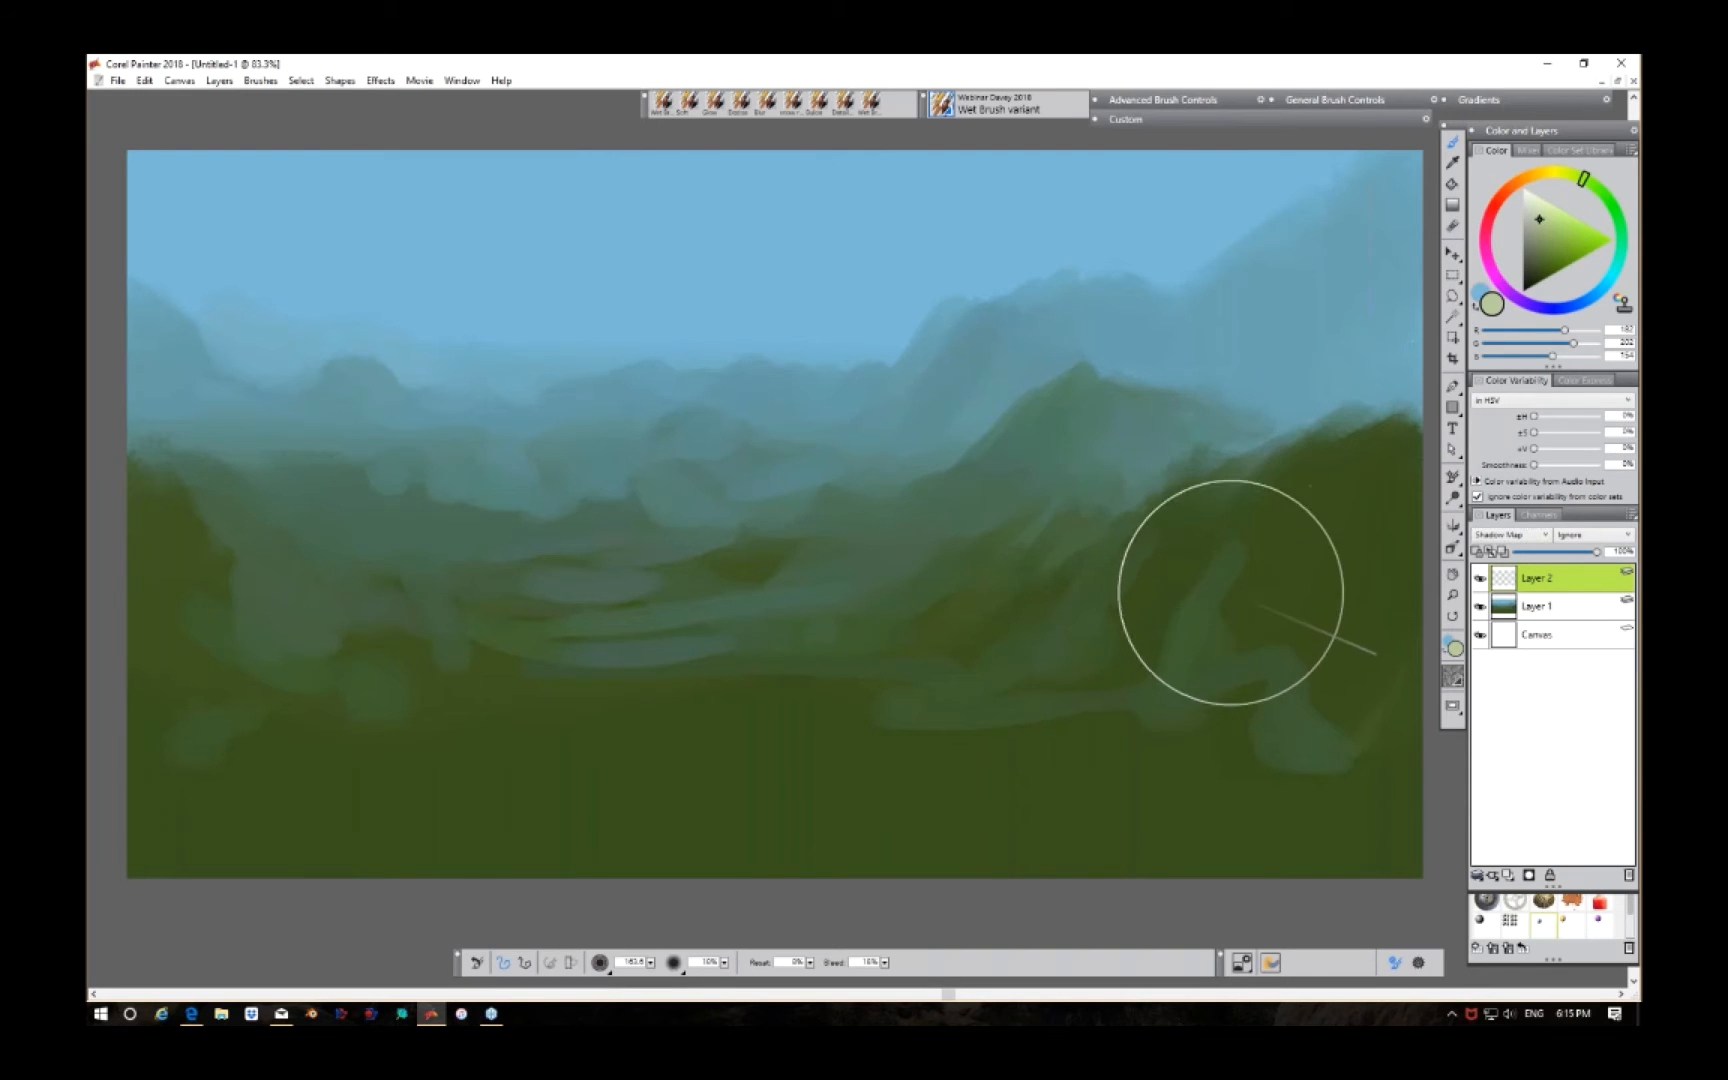
{"action": "mouse_move", "coordinate": [1230, 592]}
{"action": "left_mouse_down"}
{"action": "mouse_move", "coordinate": [1122, 630]}
{"action": "mouse_move", "coordinate": [1152, 582]}
{"action": "mouse_move", "coordinate": [1027, 685]}
{"action": "mouse_move", "coordinate": [1102, 666]}
{"action": "mouse_move", "coordinate": [1035, 681]}
{"action": "mouse_move", "coordinate": [1160, 574]}
{"action": "mouse_move", "coordinate": [946, 662]}
{"action": "mouse_move", "coordinate": [1042, 607]}
{"action": "mouse_move", "coordinate": [952, 668]}
{"action": "mouse_move", "coordinate": [992, 676]}
{"action": "mouse_move", "coordinate": [936, 698]}
{"action": "mouse_move", "coordinate": [1080, 690]}
{"action": "mouse_move", "coordinate": [1117, 670]}
{"action": "mouse_move", "coordinate": [1070, 717]}
{"action": "mouse_move", "coordinate": [1182, 693]}
{"action": "mouse_move", "coordinate": [1245, 562]}
{"action": "mouse_move", "coordinate": [1265, 599]}
{"action": "mouse_move", "coordinate": [1332, 534]}
{"action": "mouse_move", "coordinate": [1387, 428]}
{"action": "mouse_move", "coordinate": [1395, 649]}
{"action": "mouse_move", "coordinate": [1225, 634]}
{"action": "mouse_move", "coordinate": [1385, 748]}
{"action": "mouse_move", "coordinate": [1182, 722]}
{"action": "mouse_move", "coordinate": [1240, 713]}
{"action": "mouse_move", "coordinate": [1329, 753]}
{"action": "mouse_move", "coordinate": [1181, 783]}
{"action": "mouse_move", "coordinate": [1273, 770]}
{"action": "mouse_move", "coordinate": [791, 721]}
{"action": "mouse_move", "coordinate": [740, 748]}
{"action": "mouse_move", "coordinate": [1147, 746]}
{"action": "mouse_move", "coordinate": [986, 786]}
{"action": "mouse_move", "coordinate": [1253, 797]}
{"action": "mouse_move", "coordinate": [1173, 832]}
{"action": "mouse_move", "coordinate": [1096, 749]}
{"action": "mouse_move", "coordinate": [1139, 751]}
{"action": "mouse_move", "coordinate": [1361, 802]}
{"action": "mouse_move", "coordinate": [1451, 855]}
{"action": "mouse_move", "coordinate": [1299, 788]}
{"action": "mouse_move", "coordinate": [1350, 666]}
{"action": "mouse_move", "coordinate": [1404, 748]}
{"action": "mouse_move", "coordinate": [1310, 804]}
{"action": "mouse_move", "coordinate": [935, 832]}
{"action": "mouse_move", "coordinate": [267, 741]}
{"action": "mouse_move", "coordinate": [184, 714]}
{"action": "mouse_move", "coordinate": [187, 615]}
{"action": "mouse_move", "coordinate": [356, 725]}
{"action": "mouse_move", "coordinate": [428, 729]}
{"action": "mouse_move", "coordinate": [399, 642]}
{"action": "mouse_move", "coordinate": [510, 741]}
{"action": "mouse_move", "coordinate": [187, 743]}
{"action": "mouse_move", "coordinate": [272, 847]}
{"action": "mouse_move", "coordinate": [452, 839]}
{"action": "mouse_move", "coordinate": [497, 805]}
{"action": "mouse_move", "coordinate": [765, 840]}
{"action": "mouse_move", "coordinate": [1077, 821]}
{"action": "mouse_move", "coordinate": [621, 832]}
{"action": "mouse_move", "coordinate": [1030, 780]}
{"action": "mouse_move", "coordinate": [1241, 813]}
{"action": "mouse_move", "coordinate": [884, 778]}
{"action": "mouse_move", "coordinate": [899, 706]}
{"action": "mouse_move", "coordinate": [818, 711]}
{"action": "mouse_move", "coordinate": [1161, 842]}
{"action": "mouse_move", "coordinate": [663, 791]}
{"action": "mouse_move", "coordinate": [548, 825]}
{"action": "mouse_move", "coordinate": [598, 702]}
{"action": "mouse_move", "coordinate": [328, 702]}
{"action": "mouse_move", "coordinate": [129, 790]}
{"action": "left_mouse_up"}
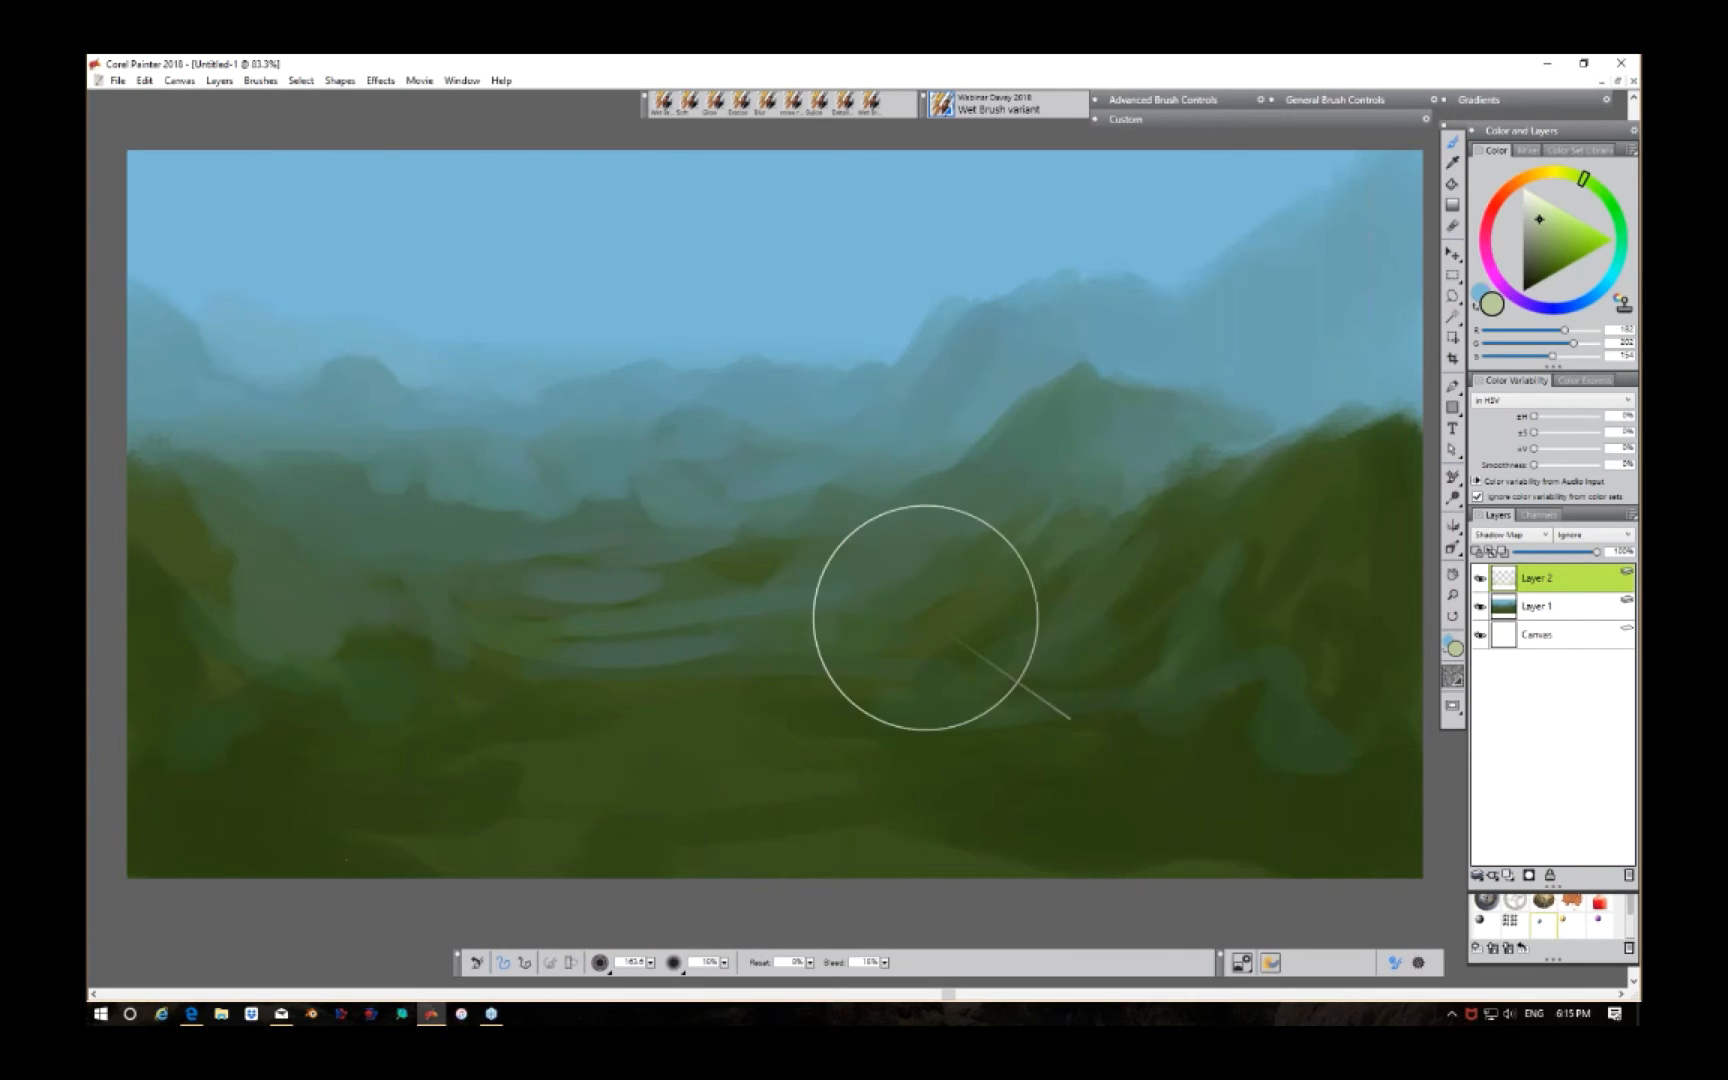
Step: Choose a darker muted green and paint deeper shadows on Layer 2 across the right hillside, foreground and left slope
{"action": "mouse_move", "coordinate": [794, 581]}
{"action": "left_mouse_down"}
{"action": "mouse_move", "coordinate": [830, 596]}
{"action": "mouse_move", "coordinate": [764, 572]}
{"action": "mouse_move", "coordinate": [1023, 663]}
{"action": "mouse_move", "coordinate": [926, 623]}
{"action": "mouse_move", "coordinate": [1000, 620]}
{"action": "mouse_move", "coordinate": [888, 621]}
{"action": "mouse_move", "coordinate": [984, 662]}
{"action": "mouse_move", "coordinate": [611, 618]}
{"action": "mouse_move", "coordinate": [259, 710]}
{"action": "mouse_move", "coordinate": [392, 642]}
{"action": "mouse_move", "coordinate": [409, 606]}
{"action": "mouse_move", "coordinate": [576, 565]}
{"action": "mouse_move", "coordinate": [590, 527]}
{"action": "mouse_move", "coordinate": [520, 486]}
{"action": "mouse_move", "coordinate": [586, 483]}
{"action": "mouse_move", "coordinate": [575, 462]}
{"action": "mouse_move", "coordinate": [596, 456]}
{"action": "mouse_move", "coordinate": [479, 451]}
{"action": "mouse_move", "coordinate": [672, 461]}
{"action": "mouse_move", "coordinate": [477, 432]}
{"action": "mouse_move", "coordinate": [594, 449]}
{"action": "mouse_move", "coordinate": [490, 439]}
{"action": "mouse_move", "coordinate": [579, 422]}
{"action": "mouse_move", "coordinate": [497, 462]}
{"action": "mouse_move", "coordinate": [567, 418]}
{"action": "mouse_move", "coordinate": [458, 450]}
{"action": "mouse_move", "coordinate": [538, 462]}
{"action": "mouse_move", "coordinate": [478, 431]}
{"action": "left_mouse_up"}
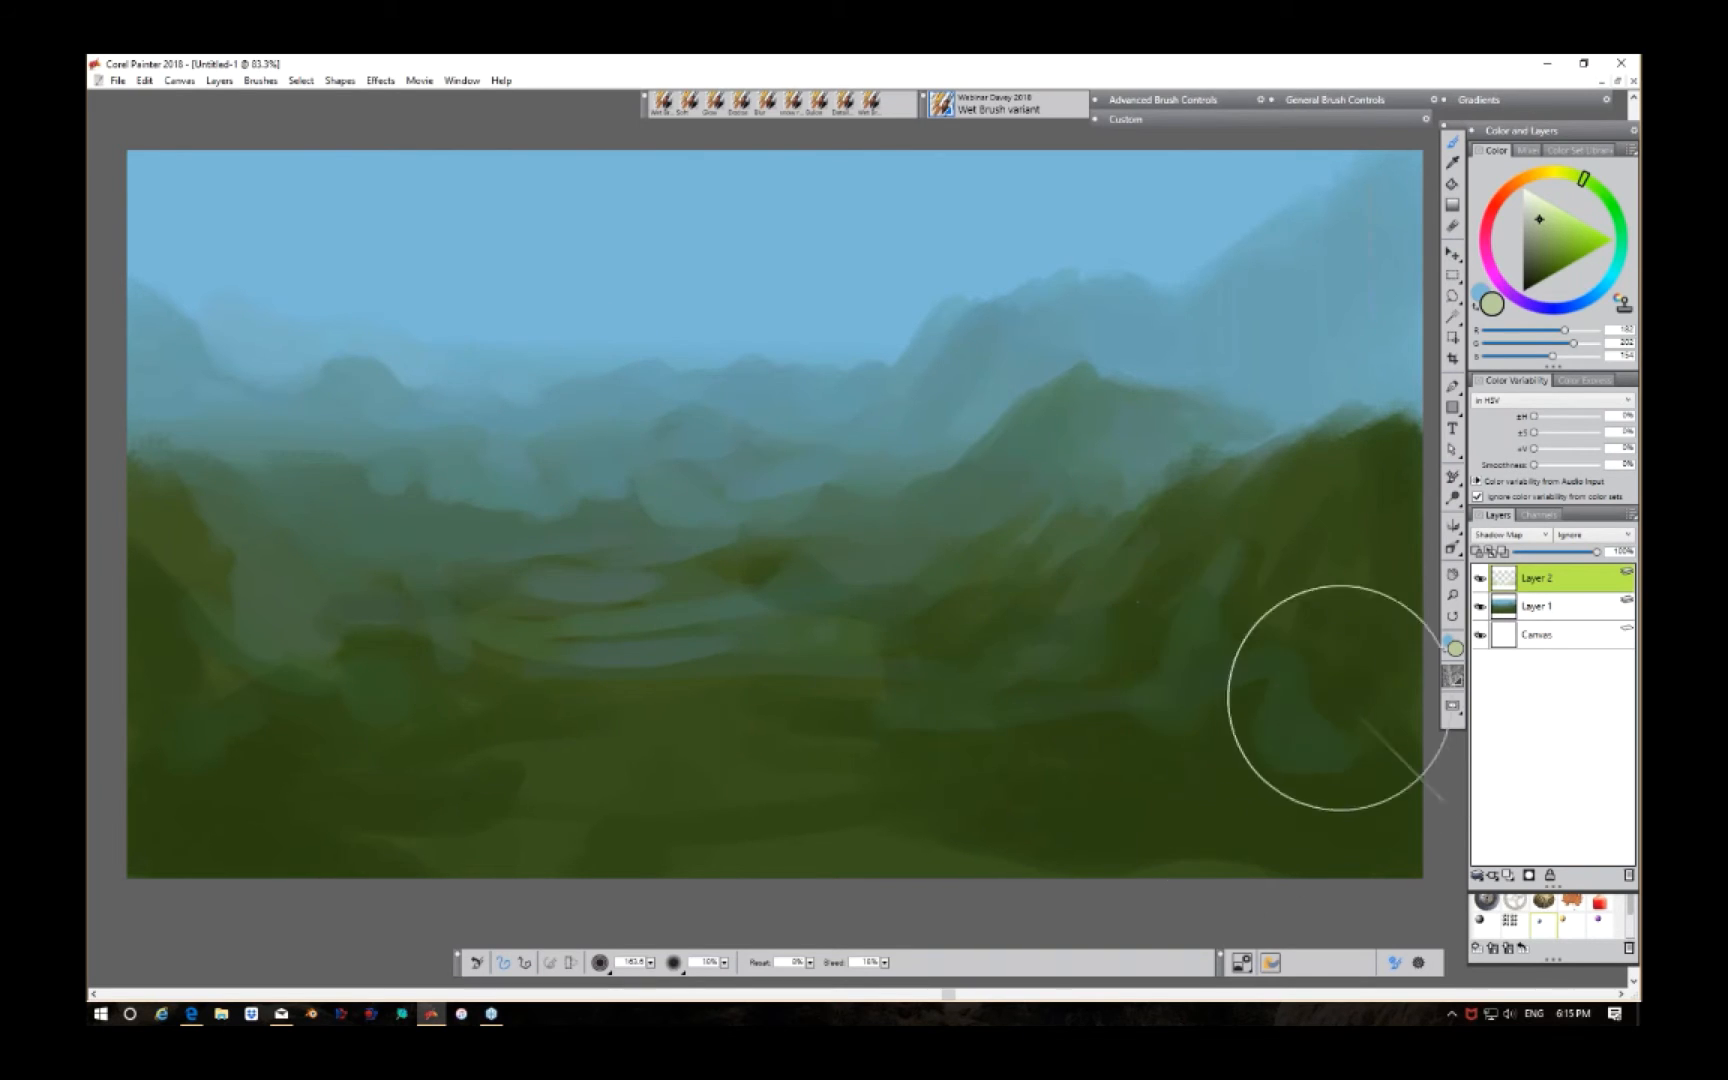
{"action": "left_click", "coordinate": [1541, 237]}
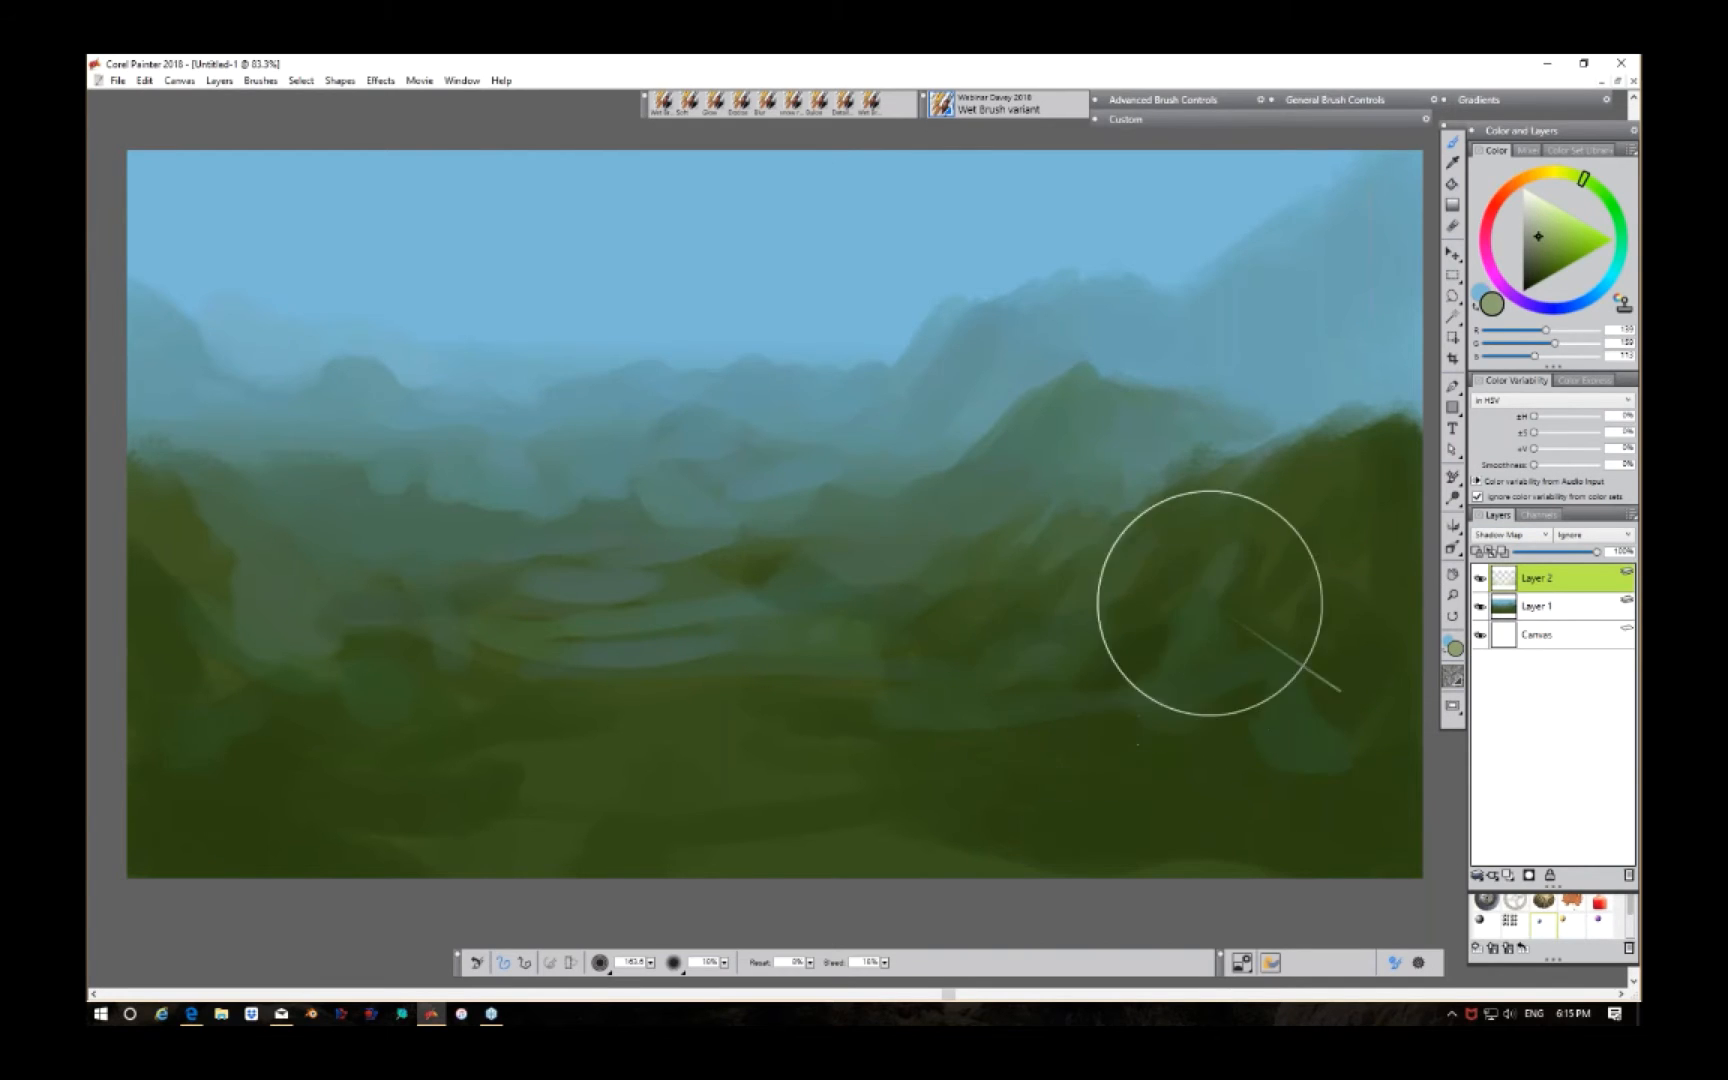
{"action": "mouse_move", "coordinate": [1210, 603]}
{"action": "left_mouse_down"}
{"action": "mouse_move", "coordinate": [1145, 697]}
{"action": "mouse_move", "coordinate": [1231, 670]}
{"action": "mouse_move", "coordinate": [1251, 597]}
{"action": "mouse_move", "coordinate": [1321, 617]}
{"action": "mouse_move", "coordinate": [1372, 552]}
{"action": "mouse_move", "coordinate": [1398, 628]}
{"action": "mouse_move", "coordinate": [1302, 548]}
{"action": "mouse_move", "coordinate": [1354, 677]}
{"action": "mouse_move", "coordinate": [1275, 742]}
{"action": "mouse_move", "coordinate": [1306, 749]}
{"action": "mouse_move", "coordinate": [968, 716]}
{"action": "mouse_move", "coordinate": [687, 742]}
{"action": "mouse_move", "coordinate": [1112, 714]}
{"action": "mouse_move", "coordinate": [1097, 782]}
{"action": "mouse_move", "coordinate": [1362, 757]}
{"action": "left_mouse_up"}
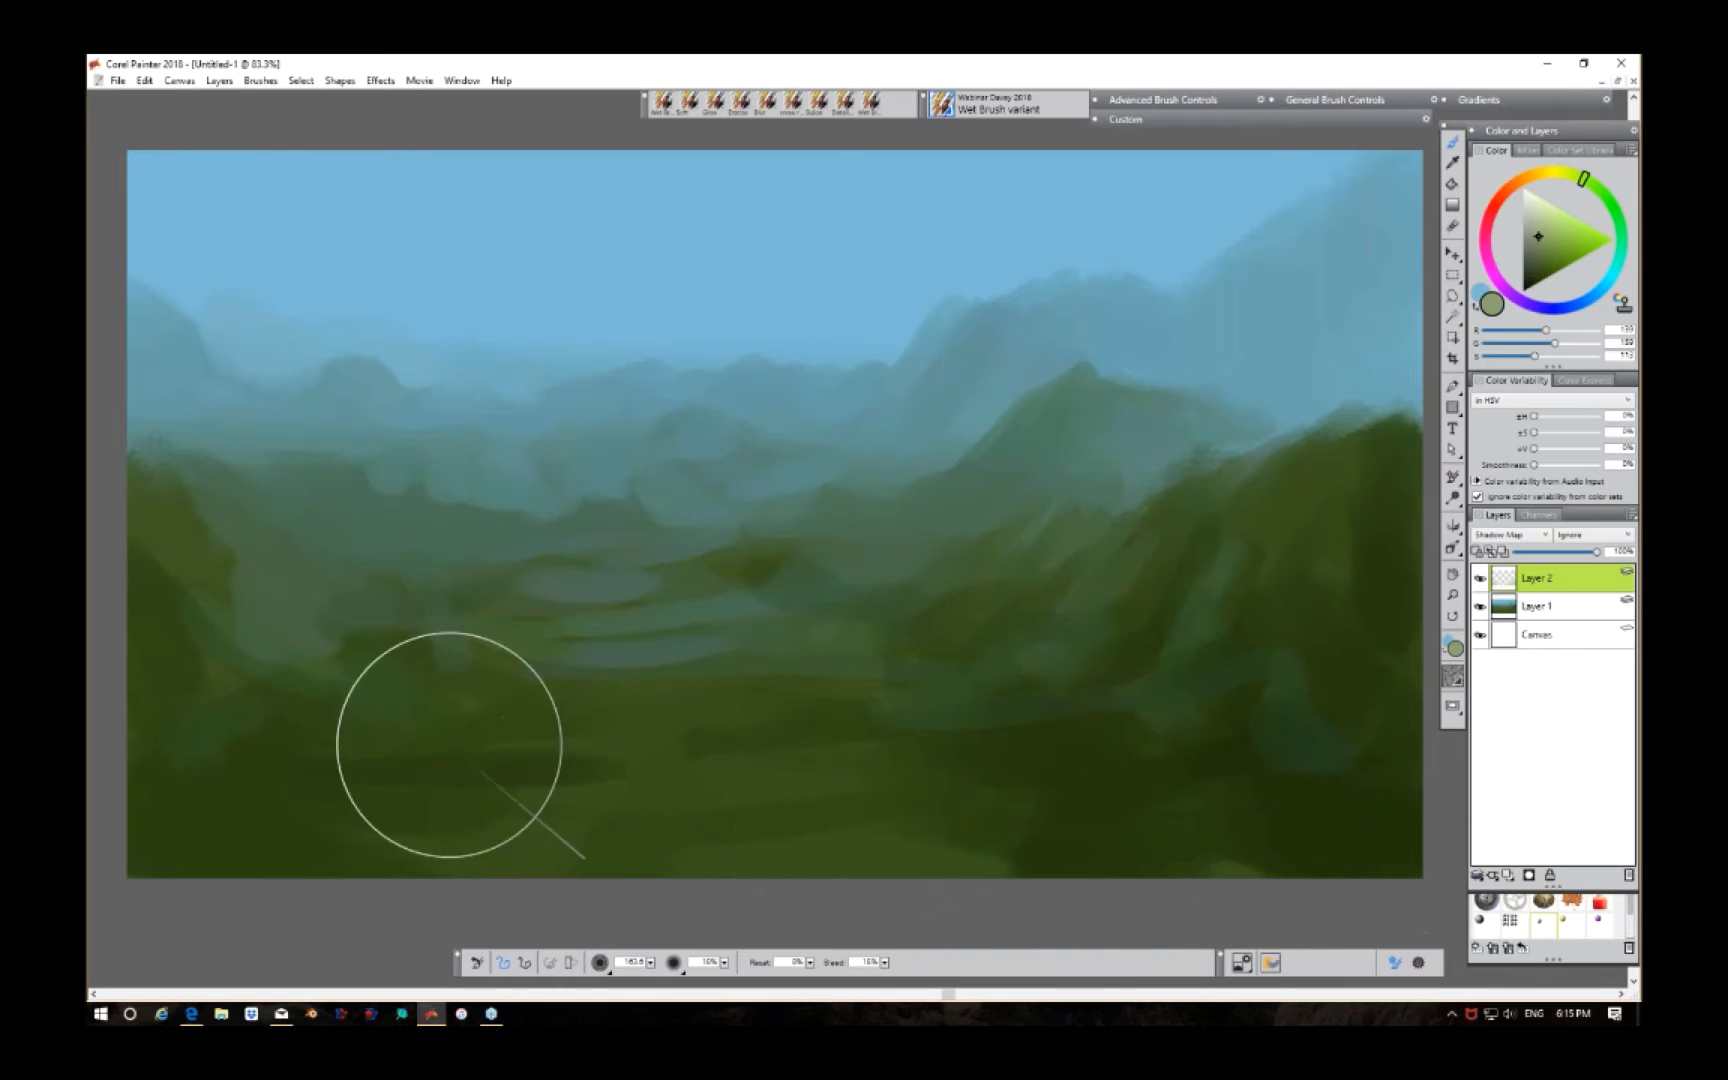
{"action": "mouse_move", "coordinate": [449, 745]}
{"action": "left_mouse_down"}
{"action": "mouse_move", "coordinate": [337, 658]}
{"action": "mouse_move", "coordinate": [539, 713]}
{"action": "mouse_move", "coordinate": [310, 621]}
{"action": "mouse_move", "coordinate": [236, 671]}
{"action": "mouse_move", "coordinate": [136, 518]}
{"action": "mouse_move", "coordinate": [240, 772]}
{"action": "left_mouse_up"}
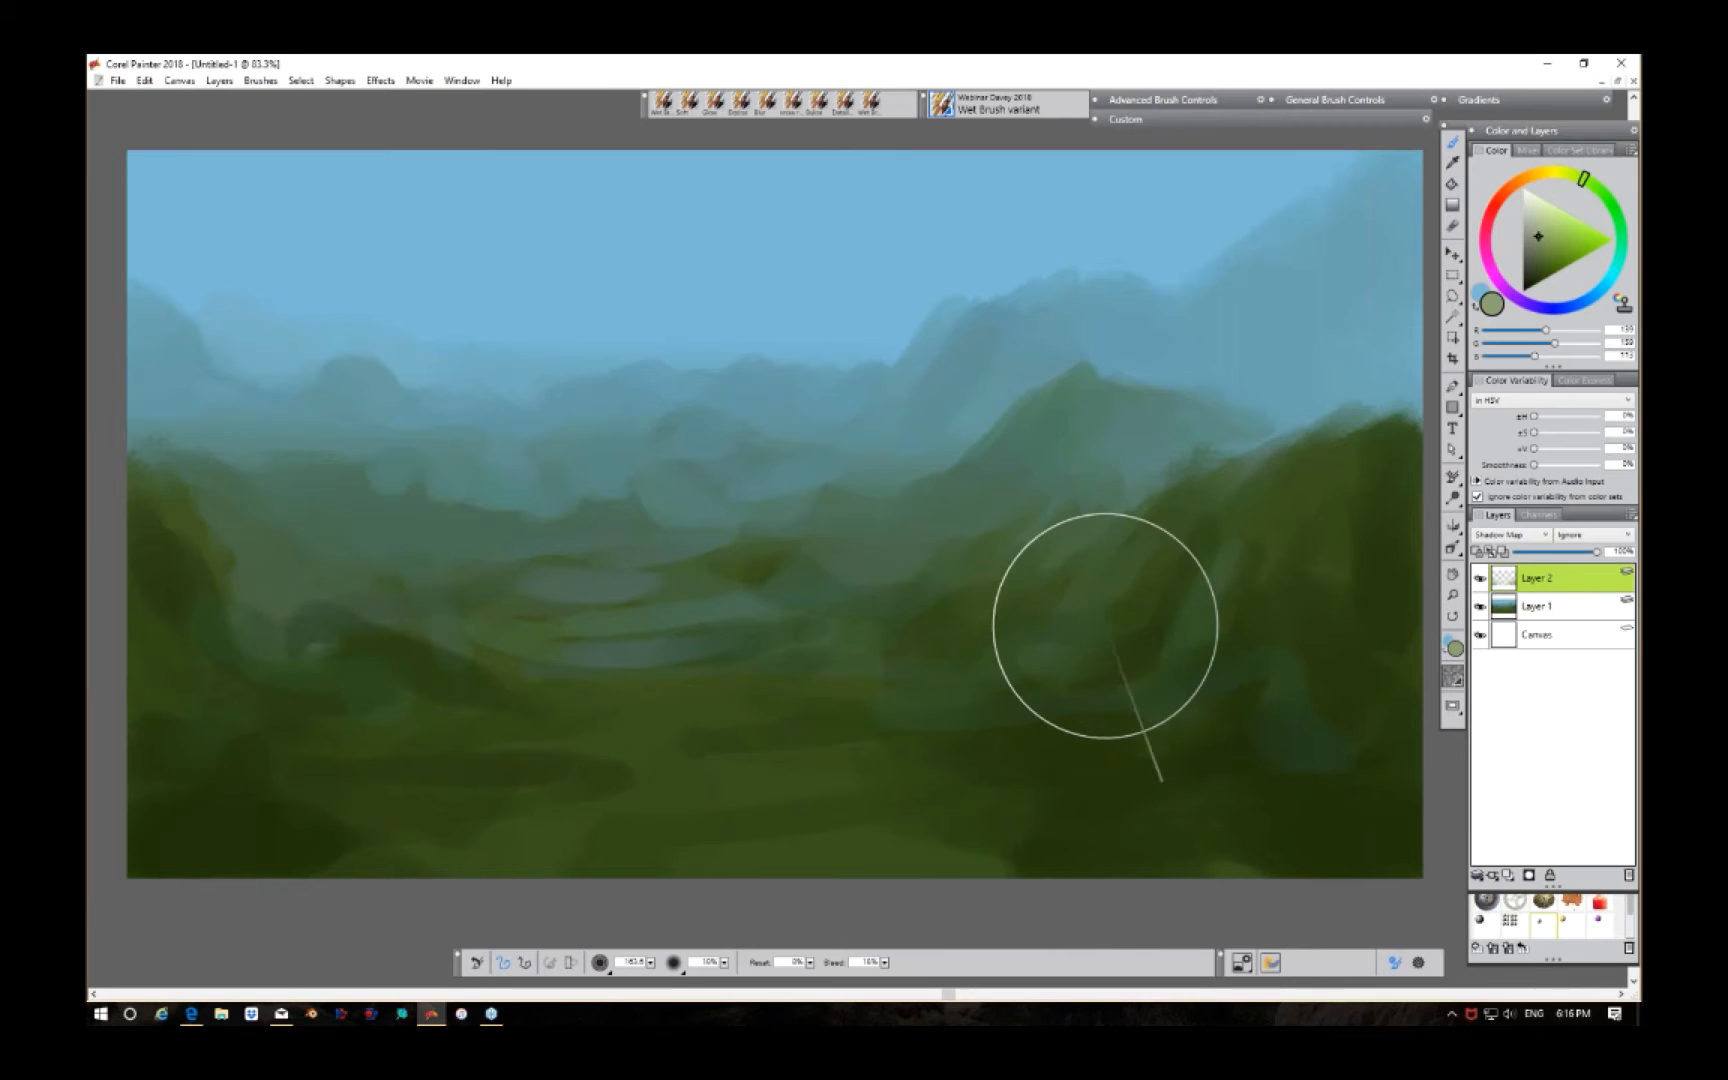
{"action": "mouse_move", "coordinate": [1105, 626]}
{"action": "left_mouse_down"}
{"action": "mouse_move", "coordinate": [999, 722]}
{"action": "mouse_move", "coordinate": [826, 742]}
{"action": "mouse_move", "coordinate": [984, 721]}
{"action": "mouse_move", "coordinate": [1145, 733]}
{"action": "left_mouse_up"}
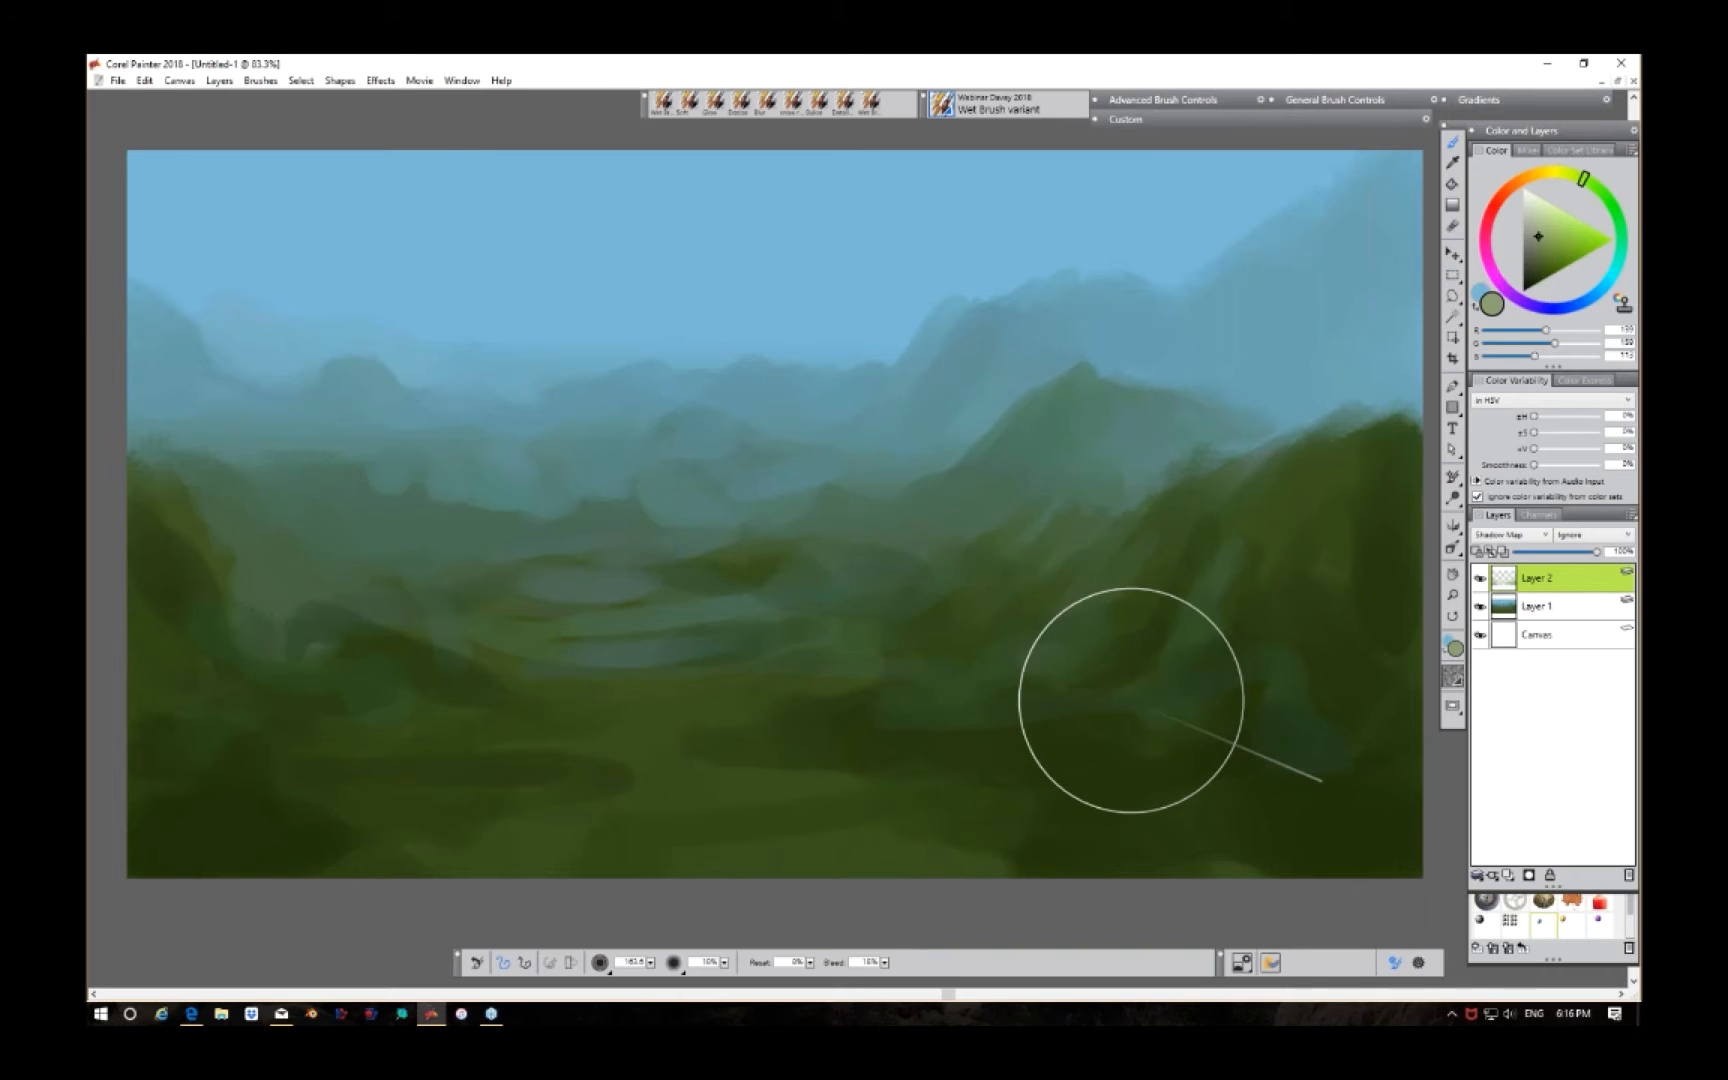
Step: Set the Eraser to size 22.1 at low opacity and erase thin light streaks from Layer 2's shadows across the foreground and hillsides
{"action": "key", "text": "n"}
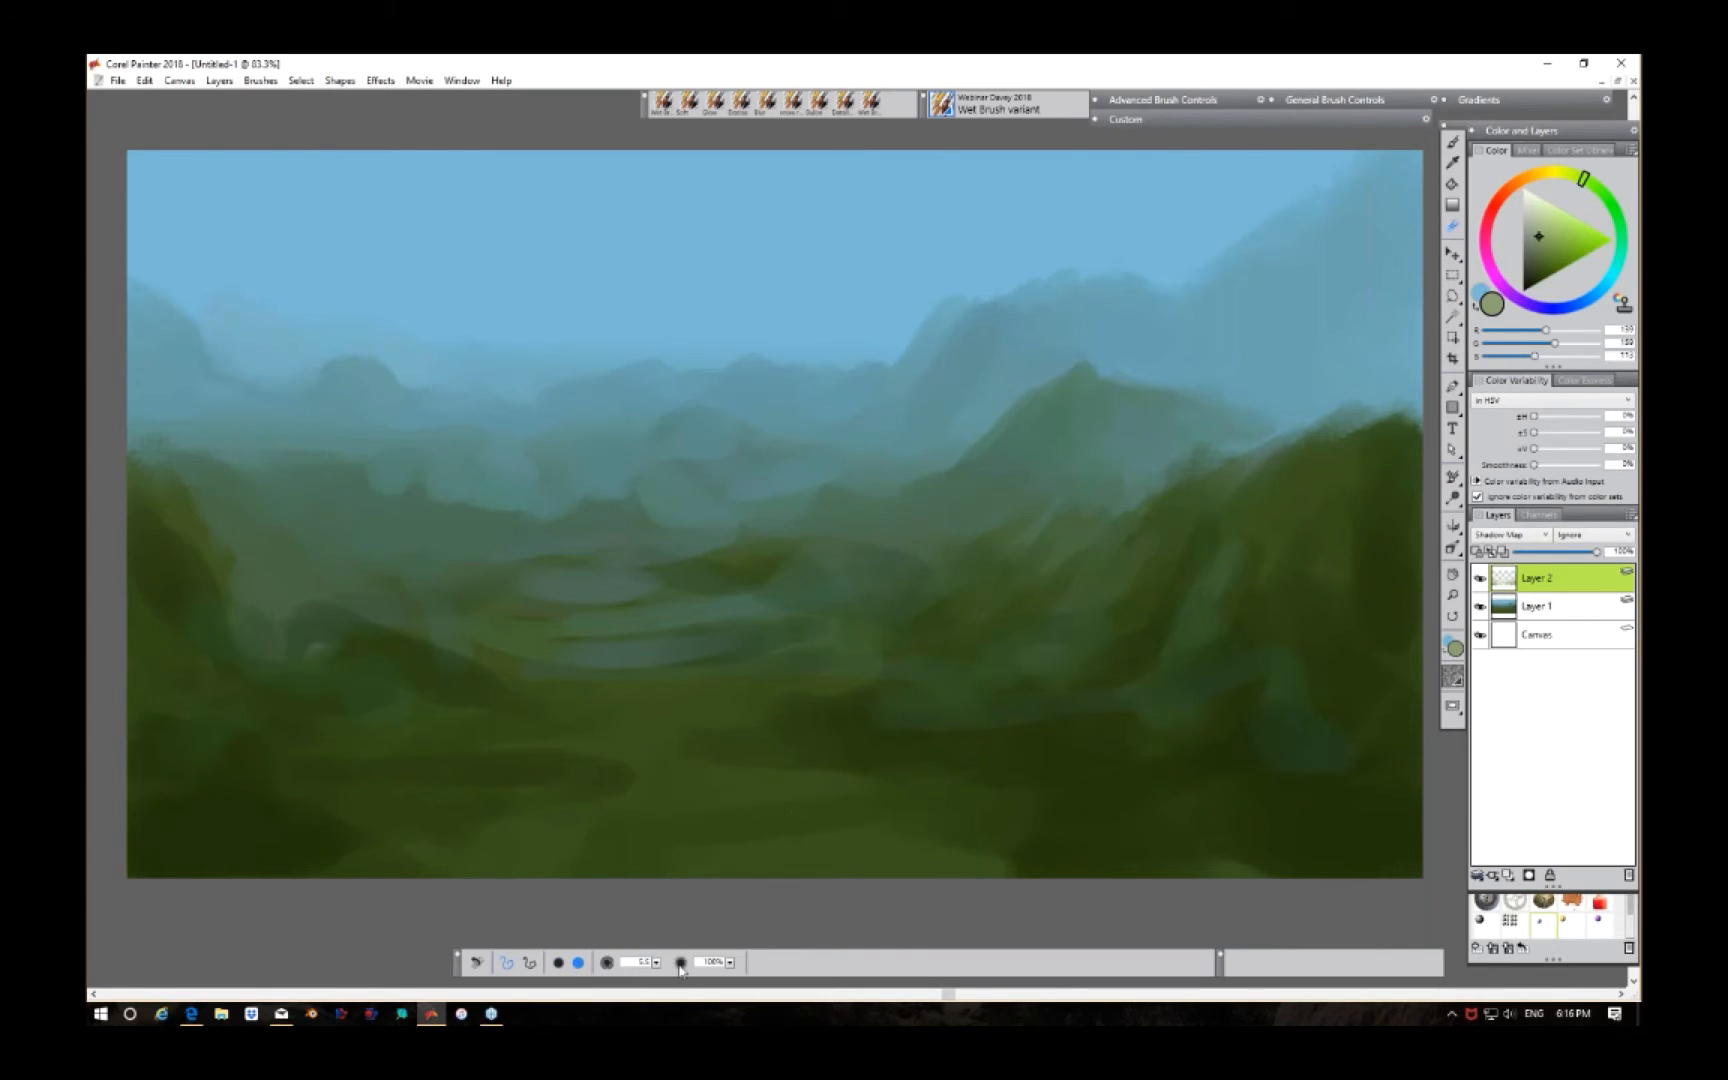
{"action": "mouse_move", "coordinate": [657, 962]}
{"action": "left_mouse_down"}
{"action": "mouse_move", "coordinate": [493, 972]}
{"action": "mouse_move", "coordinate": [735, 962]}
{"action": "left_mouse_up"}
{"action": "left_click", "coordinate": [657, 962]}
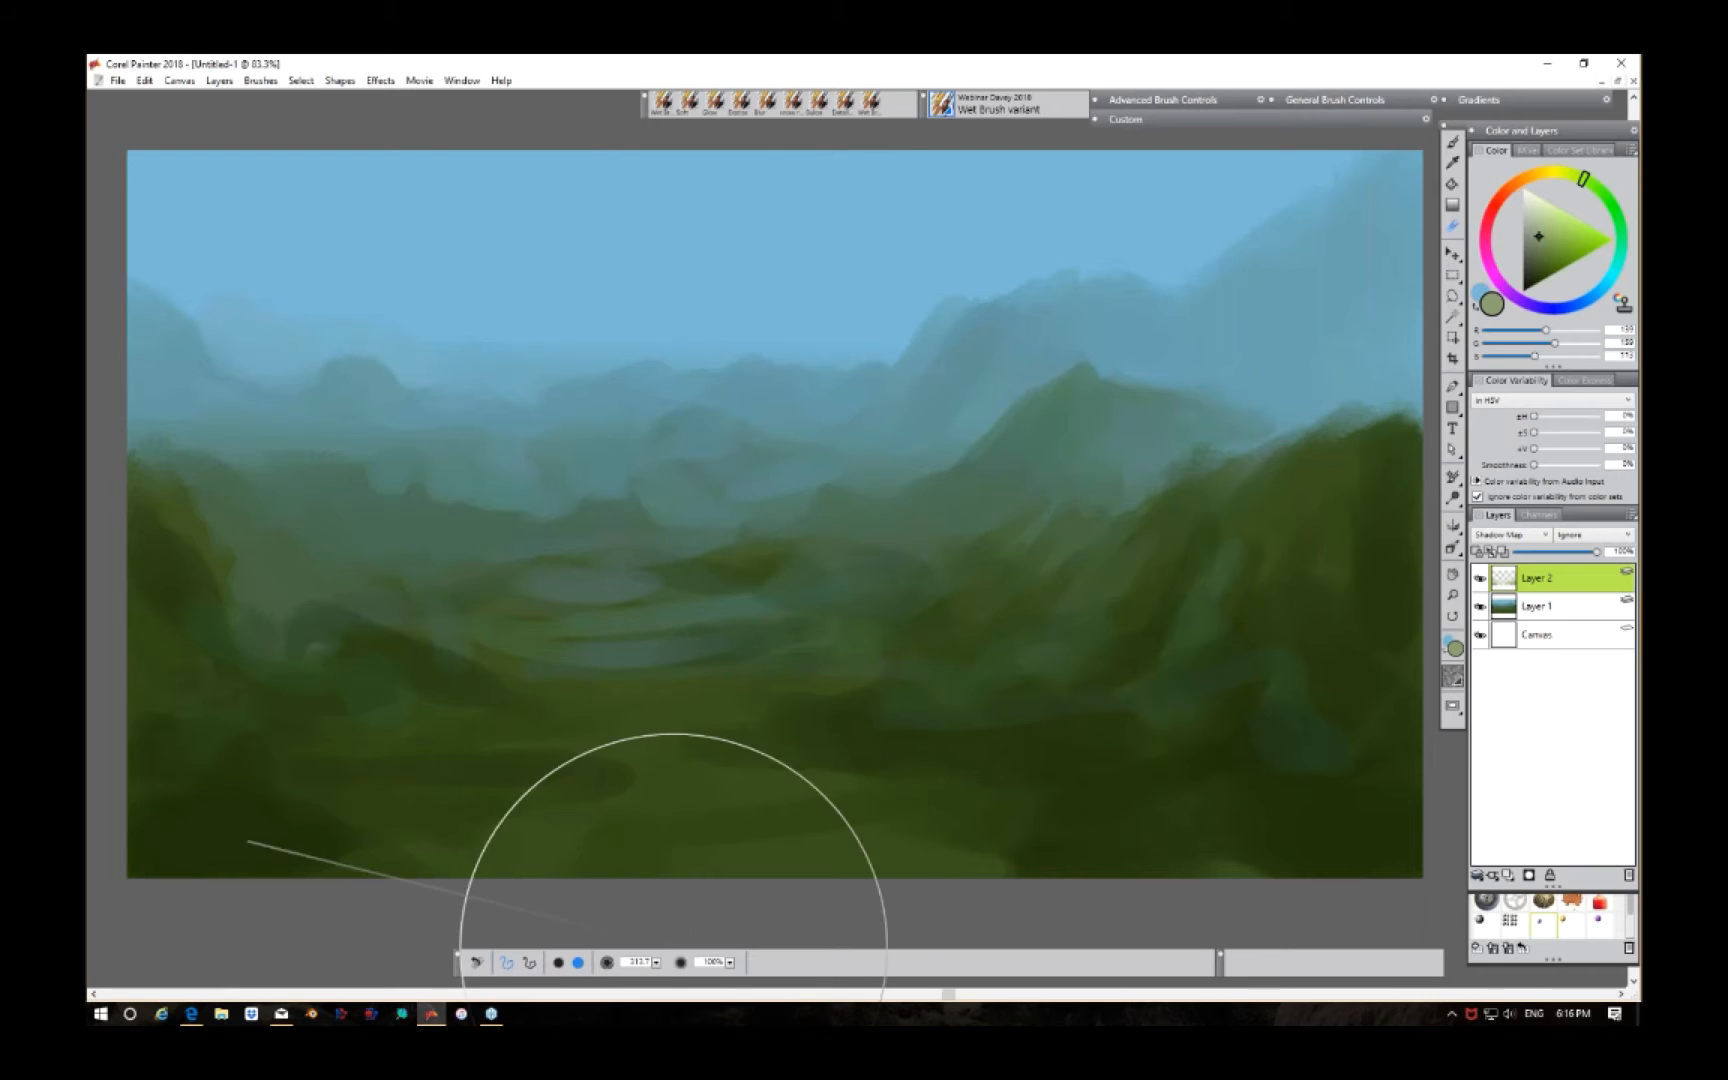
{"action": "left_click_drag", "start_coordinate": [657, 962], "coordinate": [510, 972]}
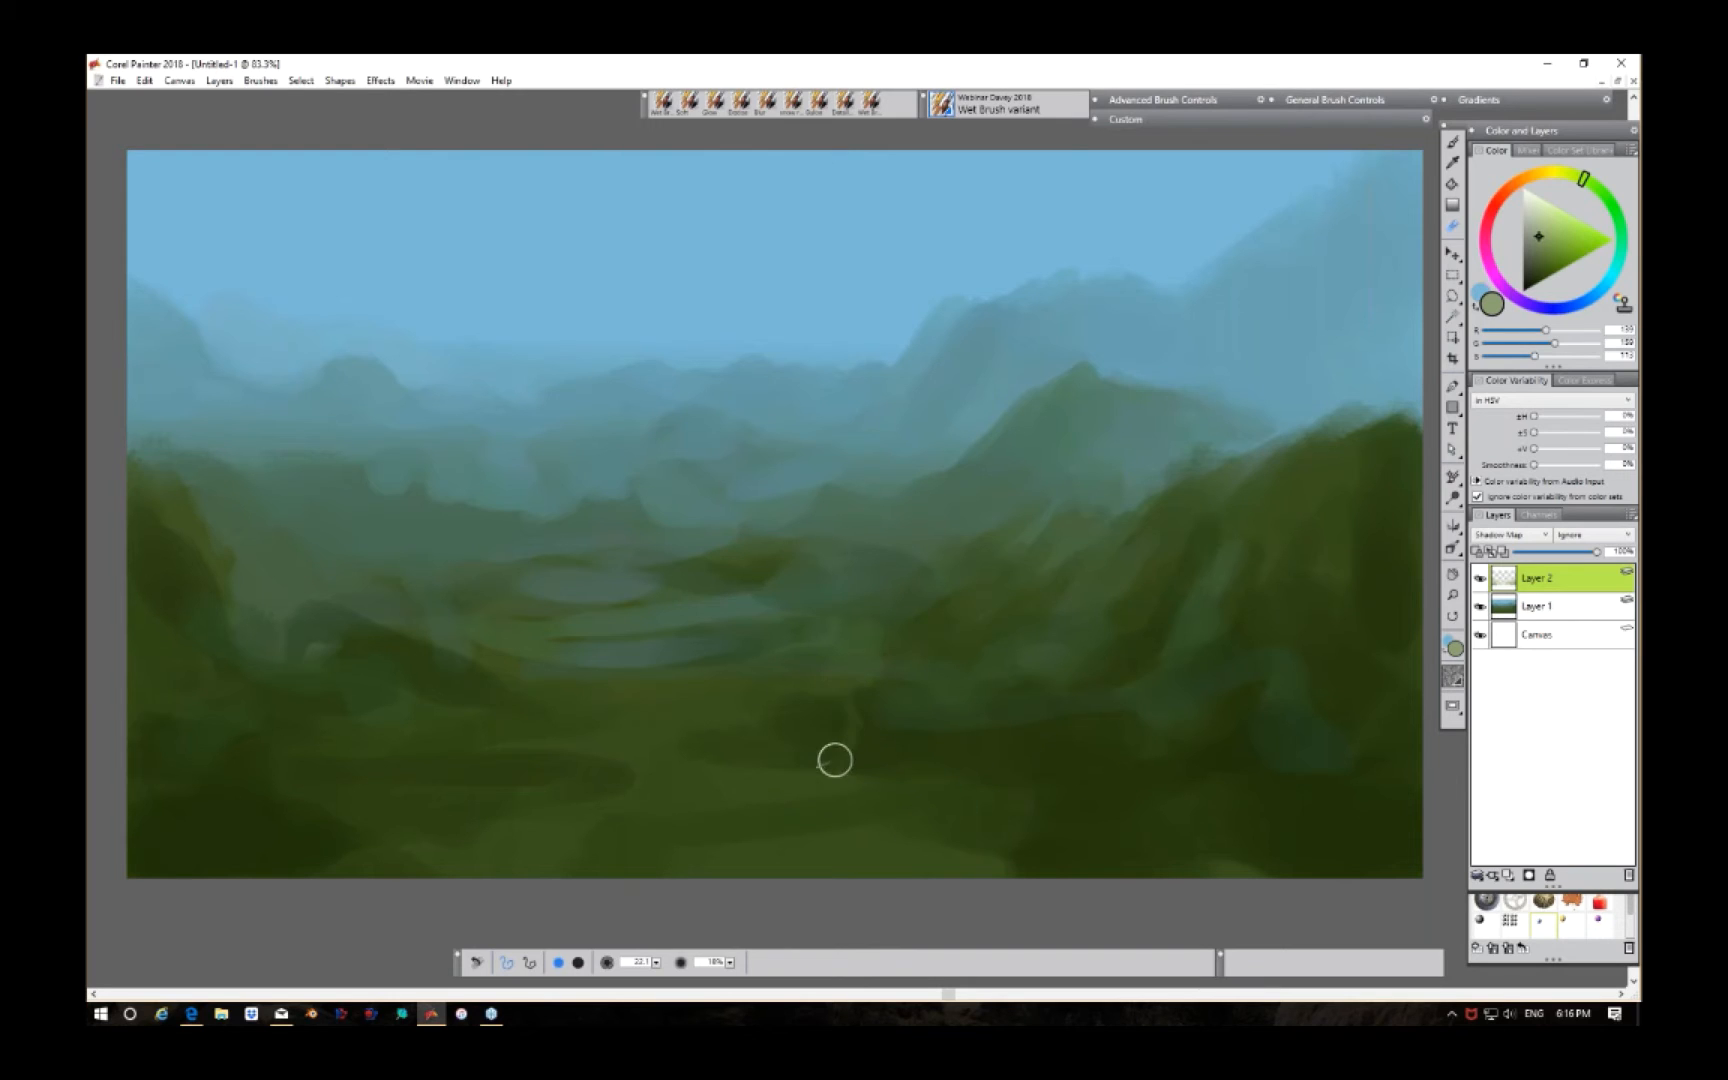
{"action": "mouse_move", "coordinate": [841, 765]}
{"action": "left_mouse_down"}
{"action": "mouse_move", "coordinate": [838, 700]}
{"action": "mouse_move", "coordinate": [854, 741]}
{"action": "mouse_move", "coordinate": [916, 731]}
{"action": "mouse_move", "coordinate": [889, 741]}
{"action": "mouse_move", "coordinate": [975, 783]}
{"action": "mouse_move", "coordinate": [1028, 739]}
{"action": "mouse_move", "coordinate": [977, 687]}
{"action": "mouse_move", "coordinate": [1057, 715]}
{"action": "left_mouse_up"}
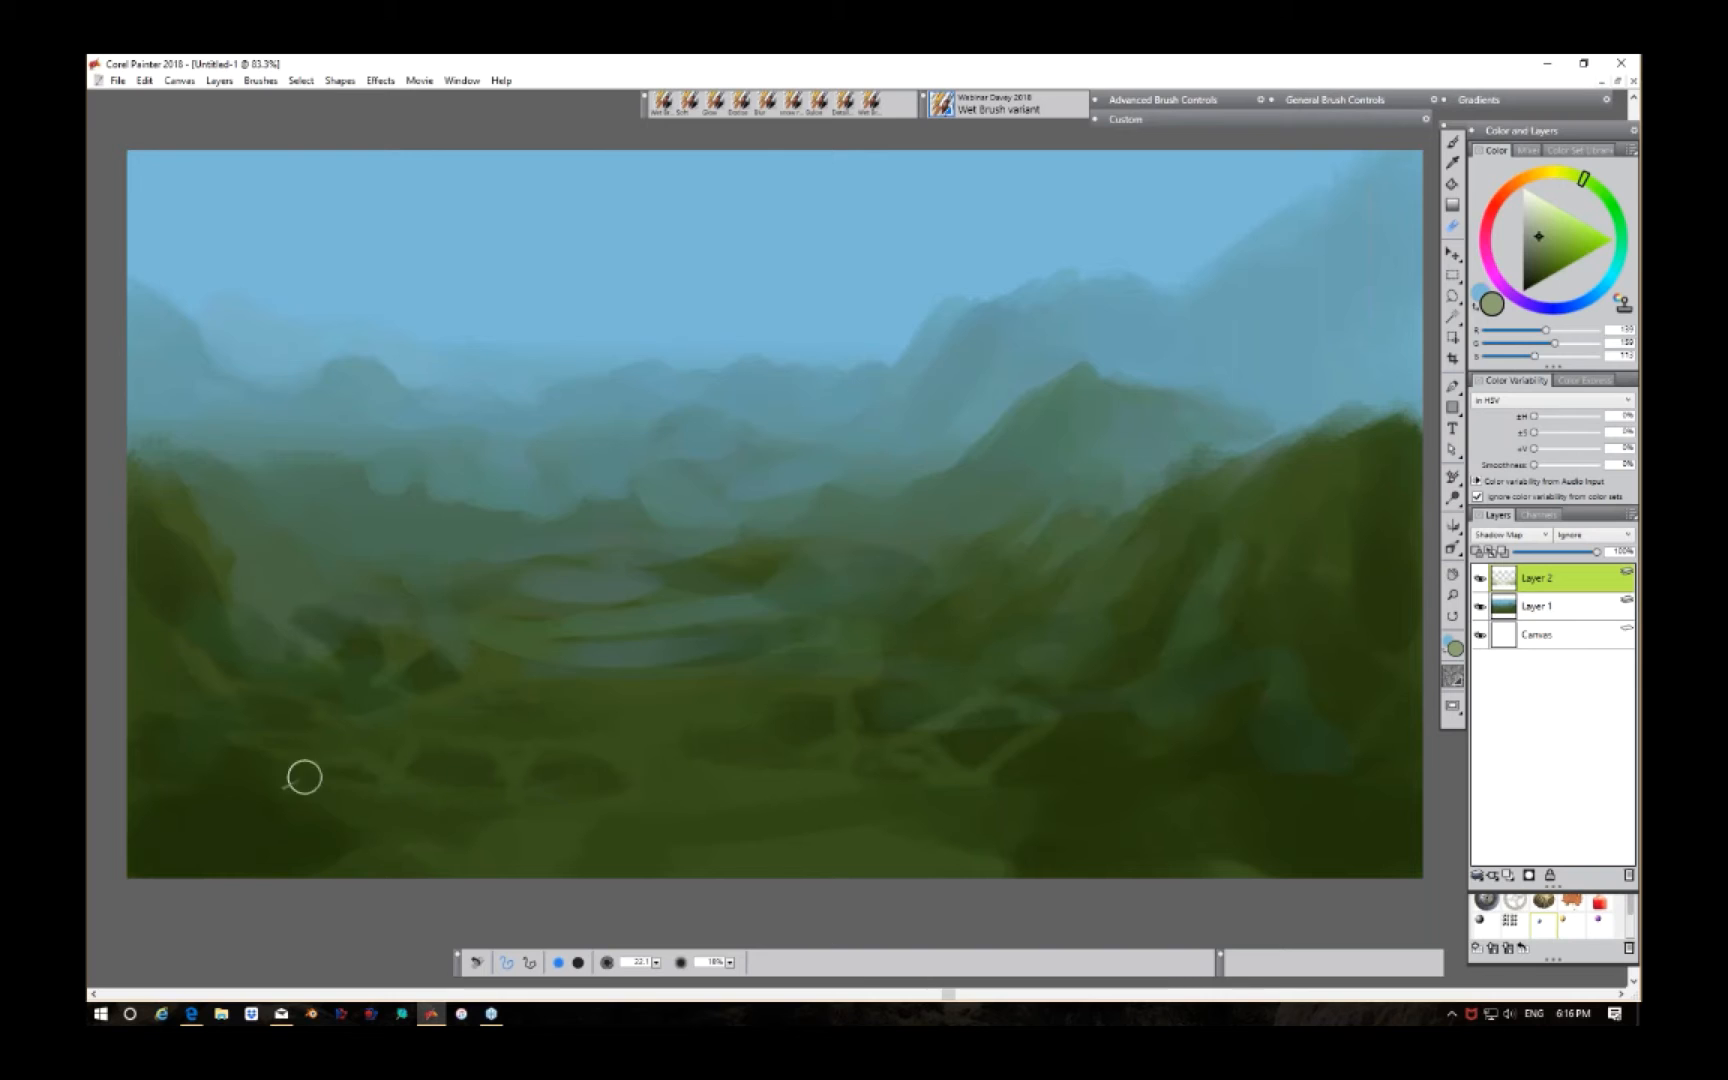
{"action": "left_click_drag", "start_coordinate": [222, 766], "coordinate": [420, 806]}
{"action": "left_click_drag", "start_coordinate": [987, 776], "coordinate": [1125, 842]}
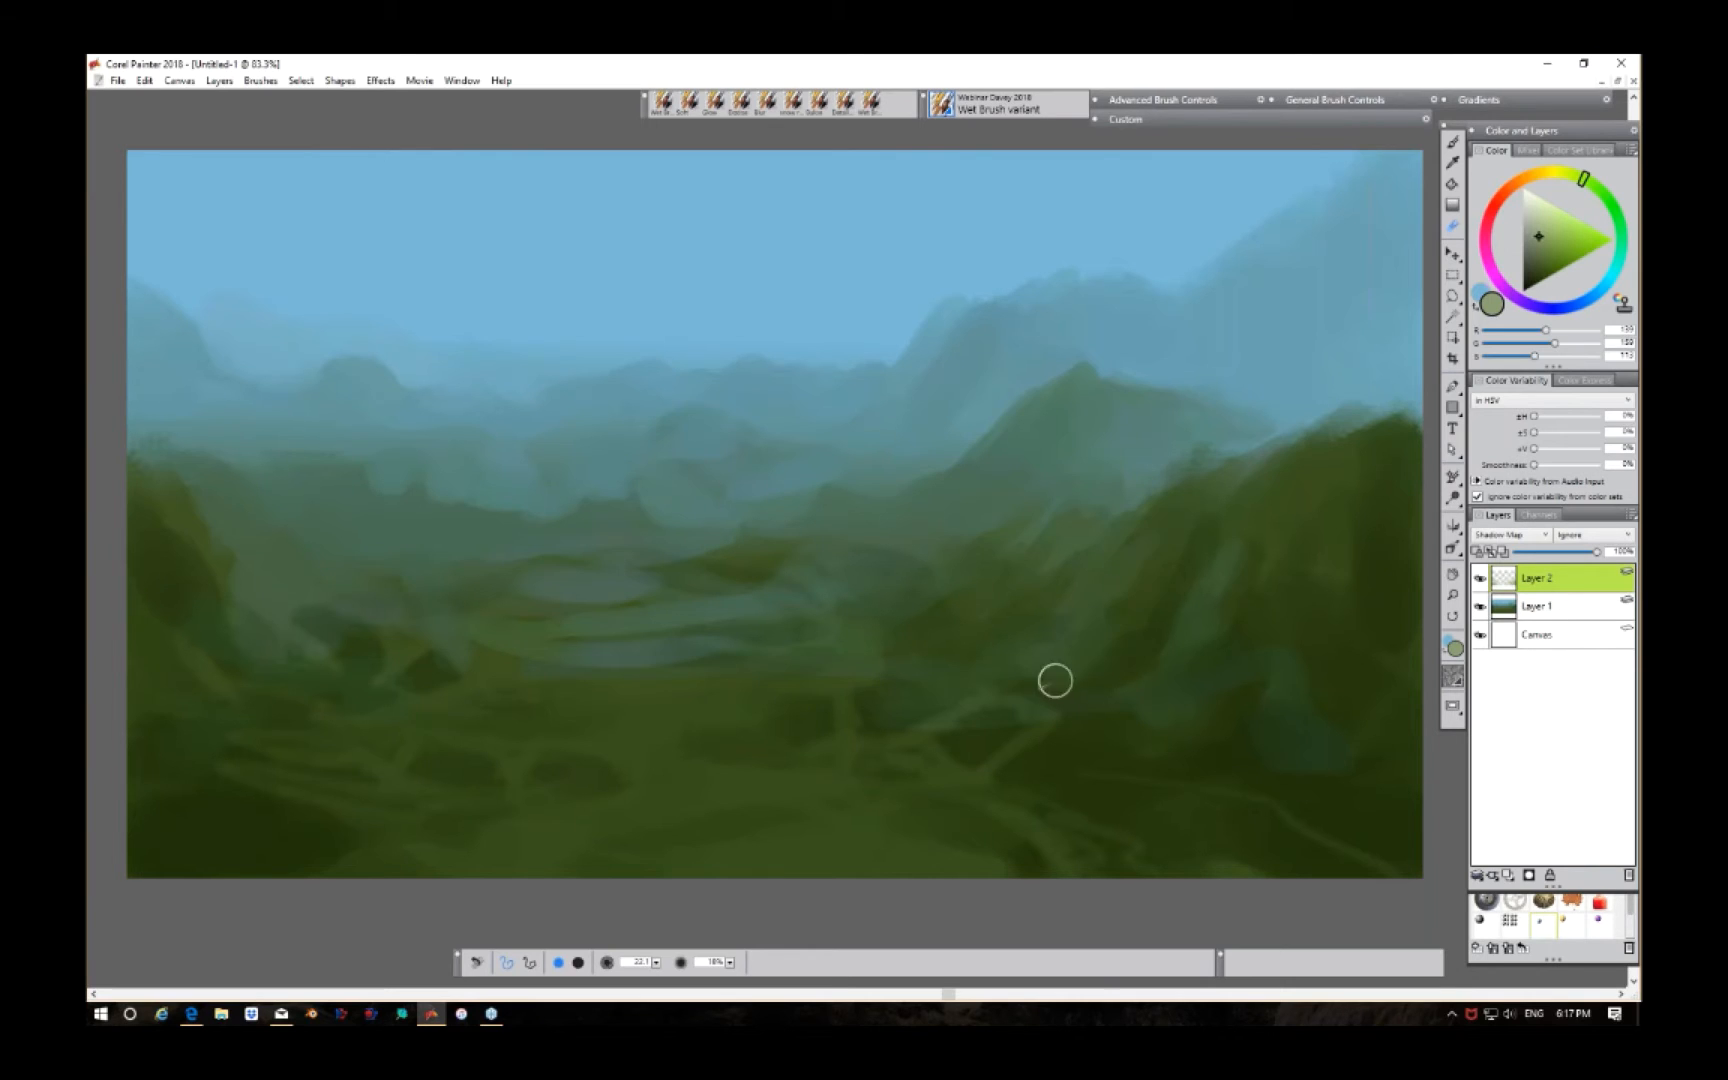
{"action": "left_click_drag", "start_coordinate": [1085, 697], "coordinate": [1134, 688]}
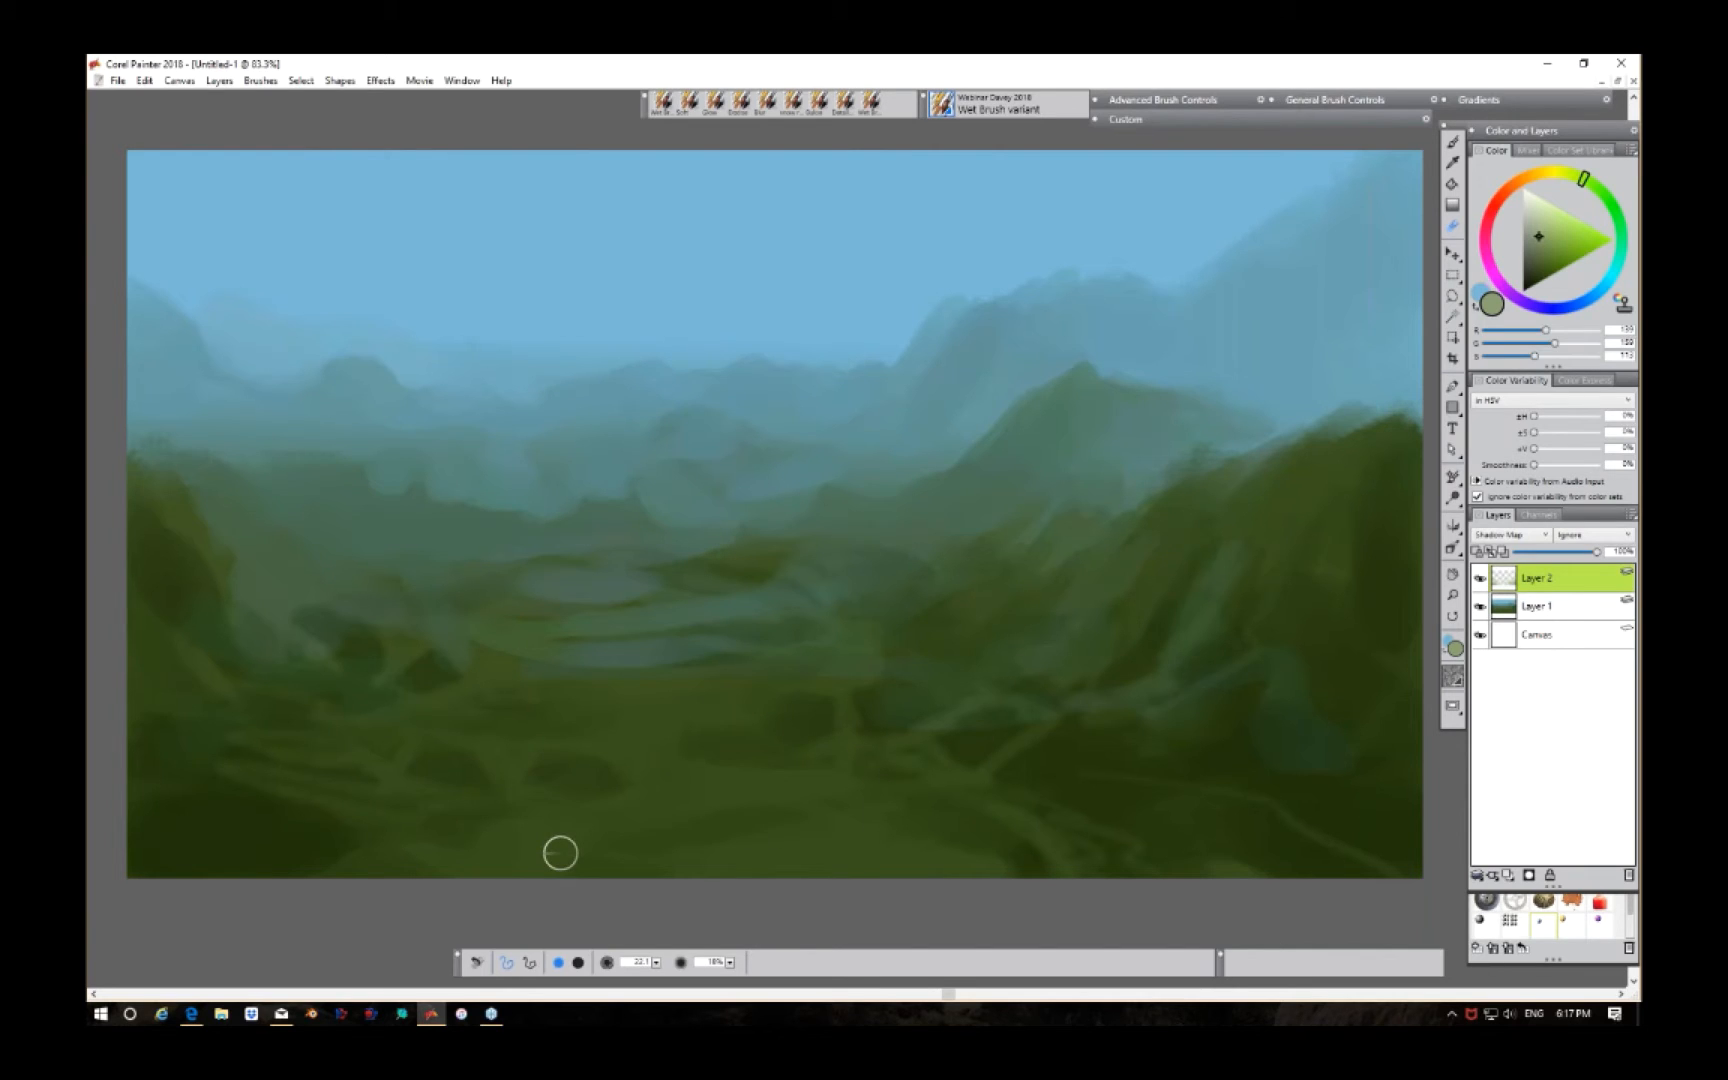
Step: Duplicate Layer 2, then refine the copy's shadows by erasing light streaks across the foreground and right slope
{"action": "key", "text": "b"}
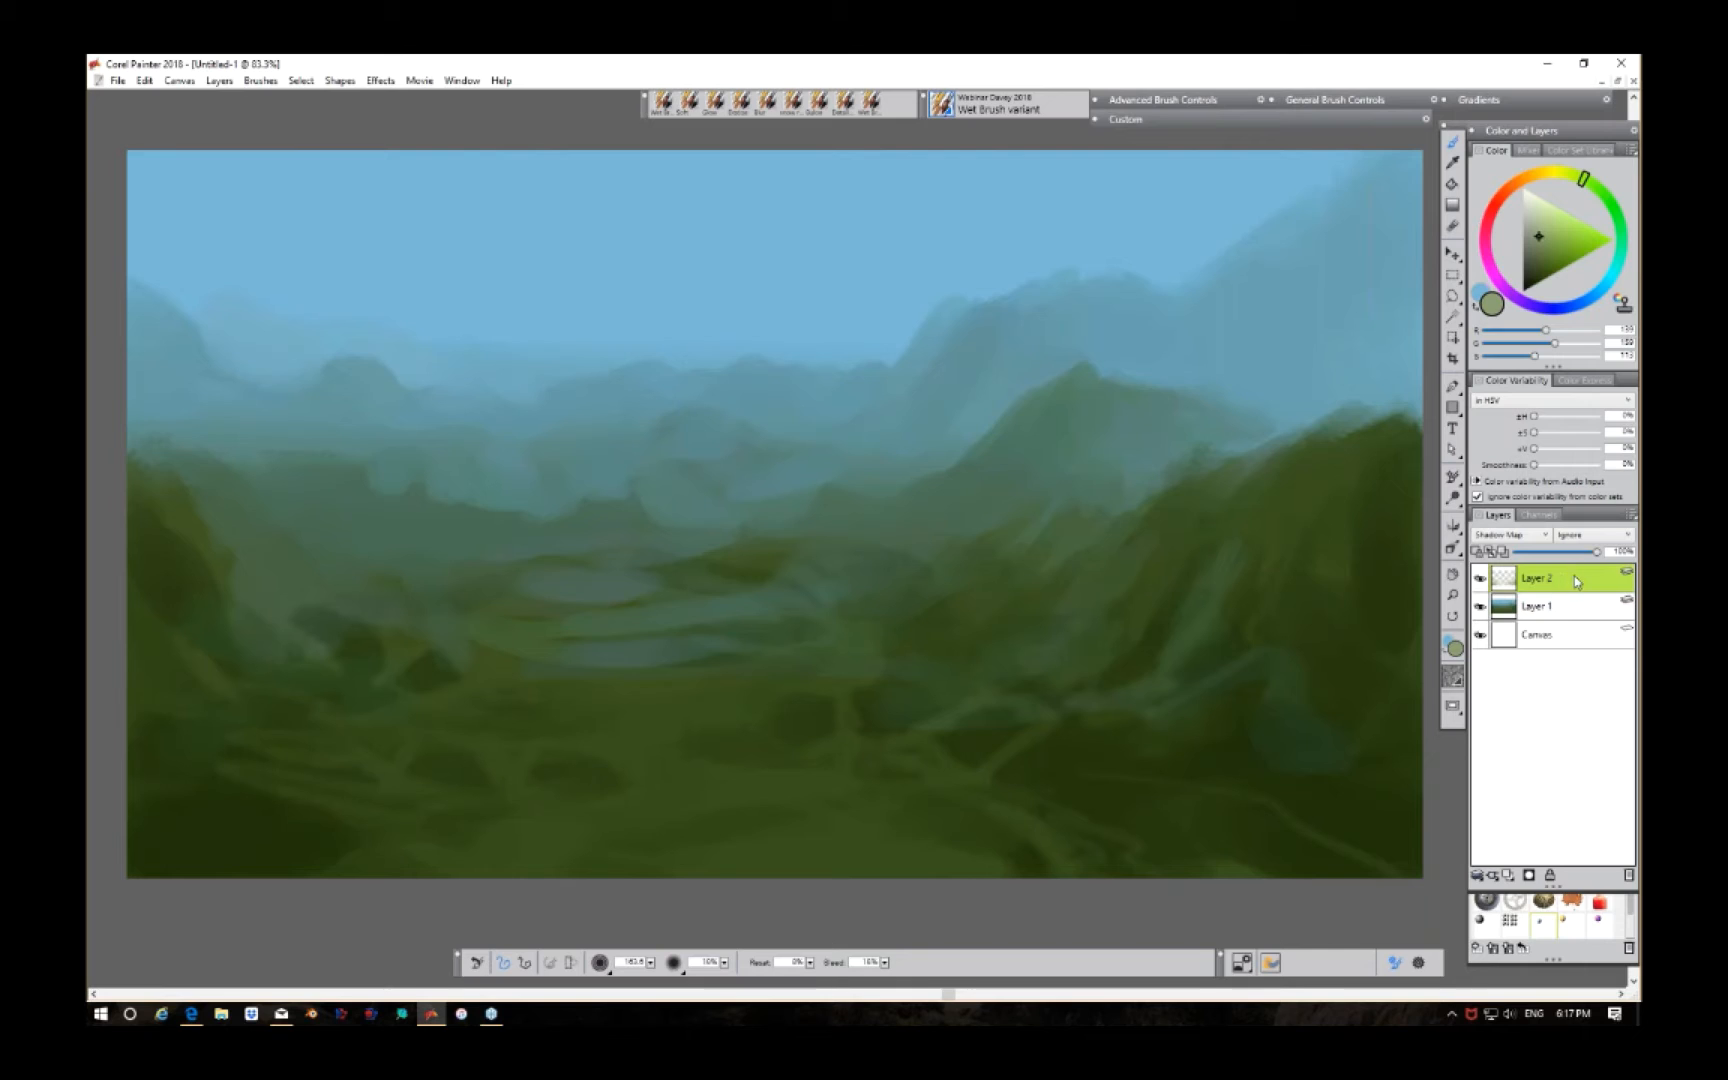
{"action": "right_click", "coordinate": [1575, 581]}
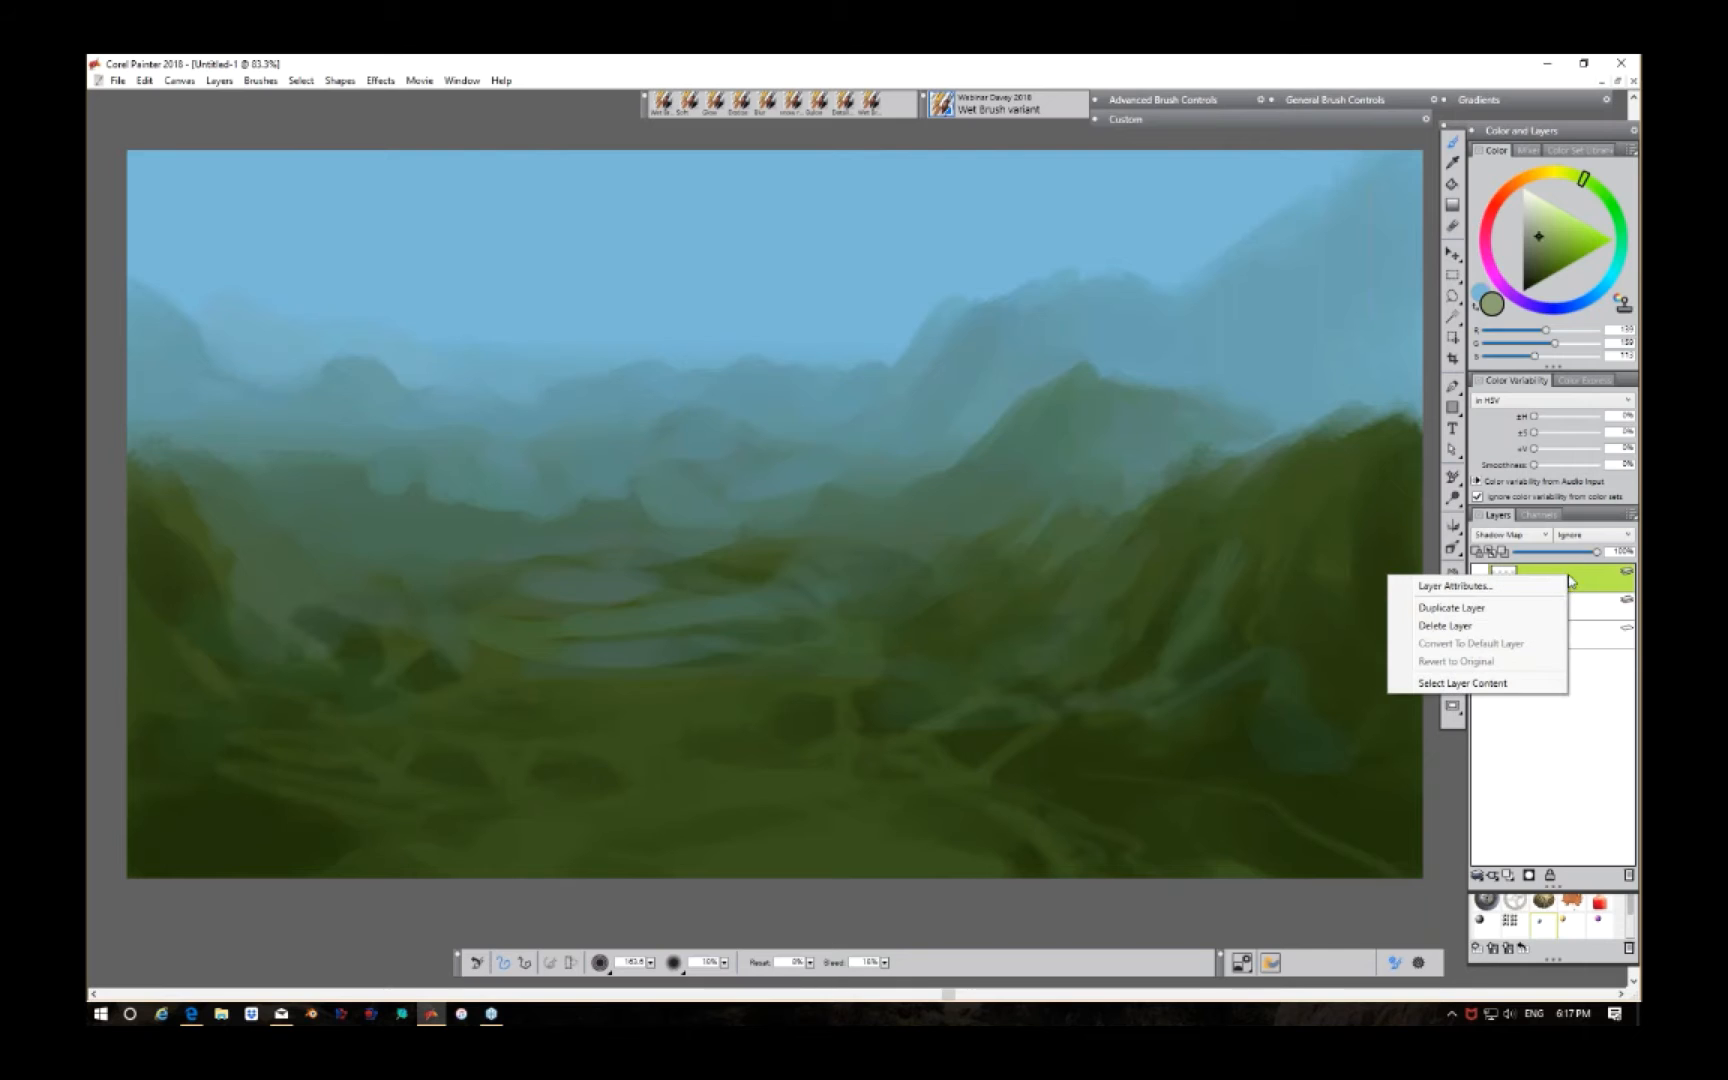
{"action": "left_click", "coordinate": [1511, 612]}
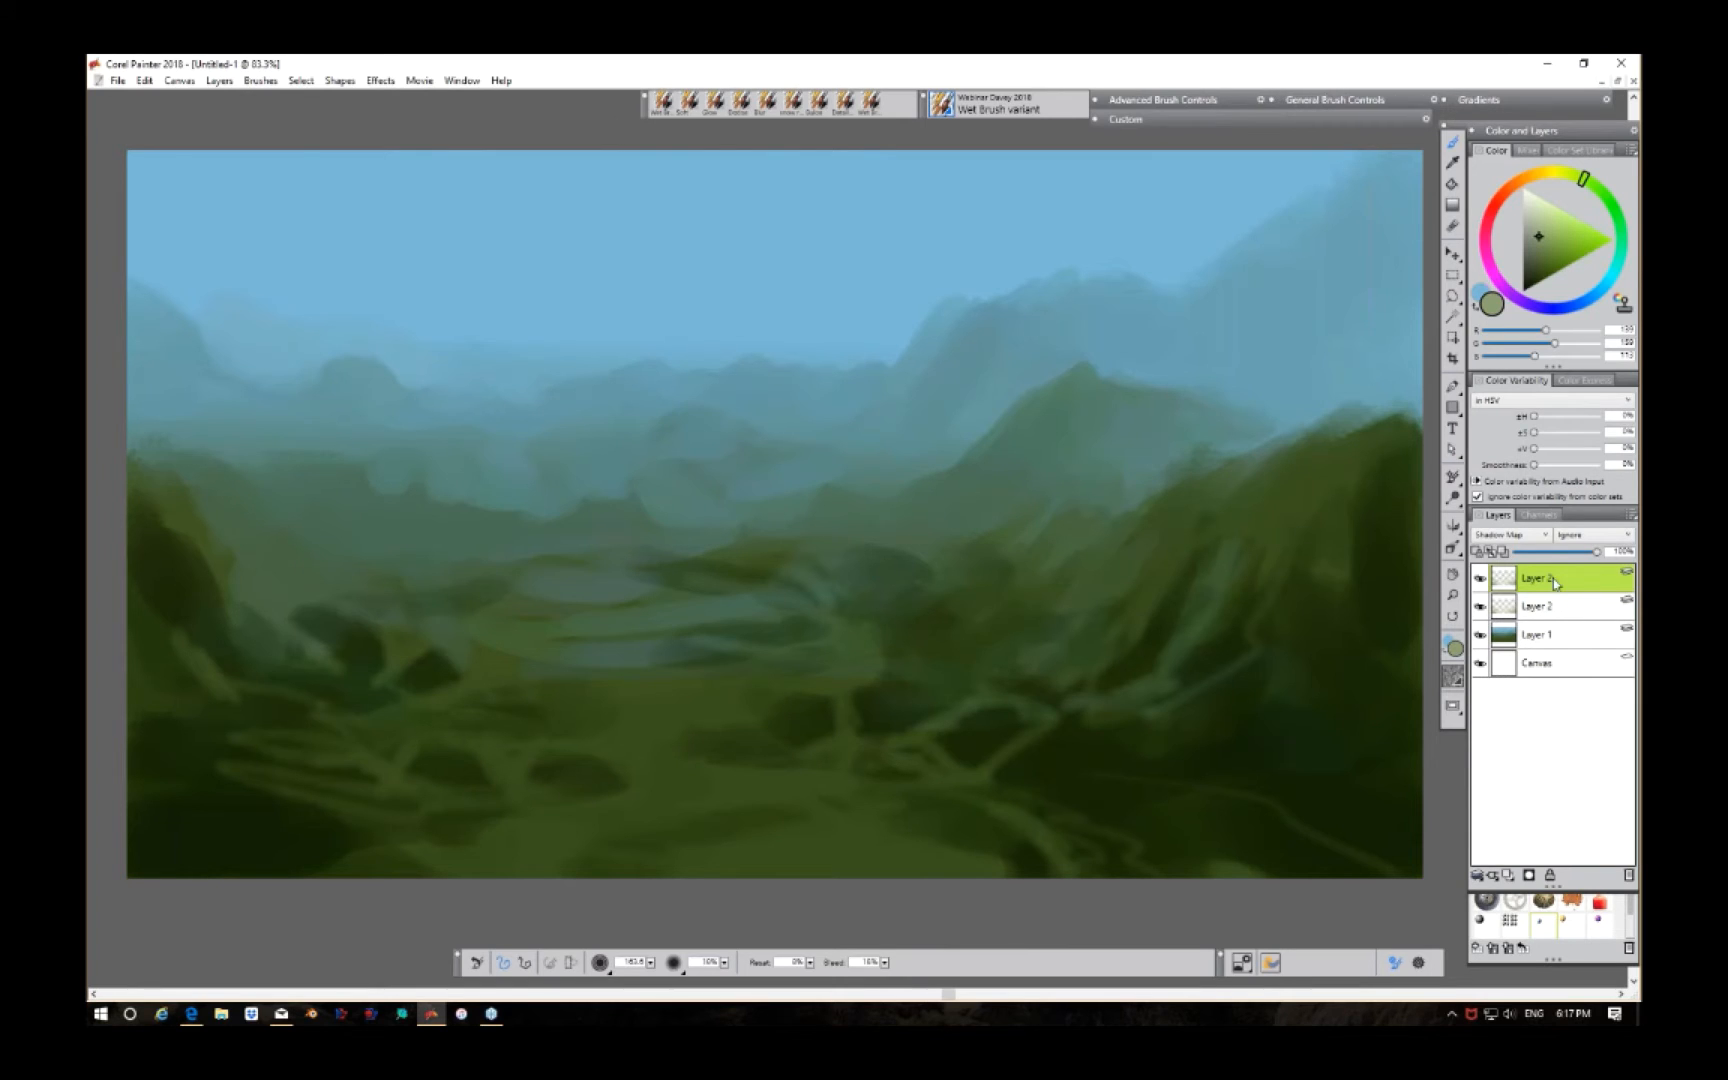
{"action": "key", "text": "n"}
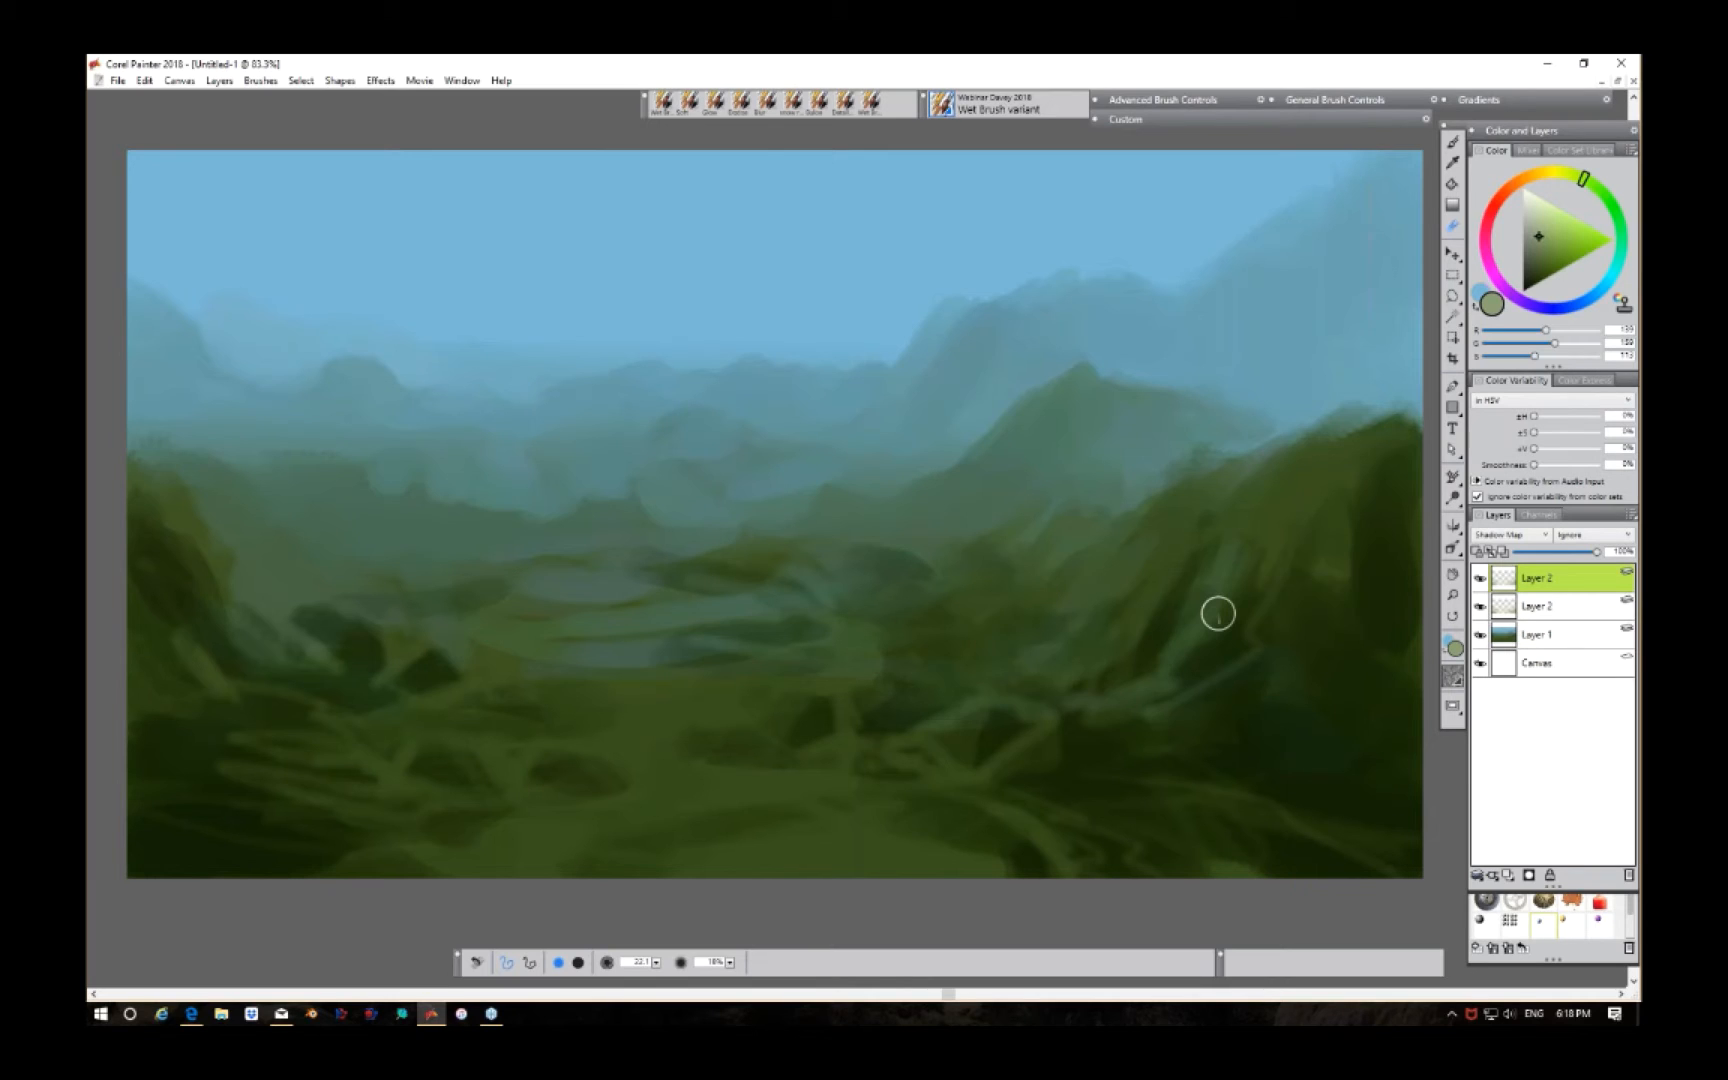
Step: On Layer 1, paint sampled blue-grey haze over the right ridges and distant valley, with small bluish highlights on the rocks
{"action": "left_click", "coordinate": [1578, 649]}
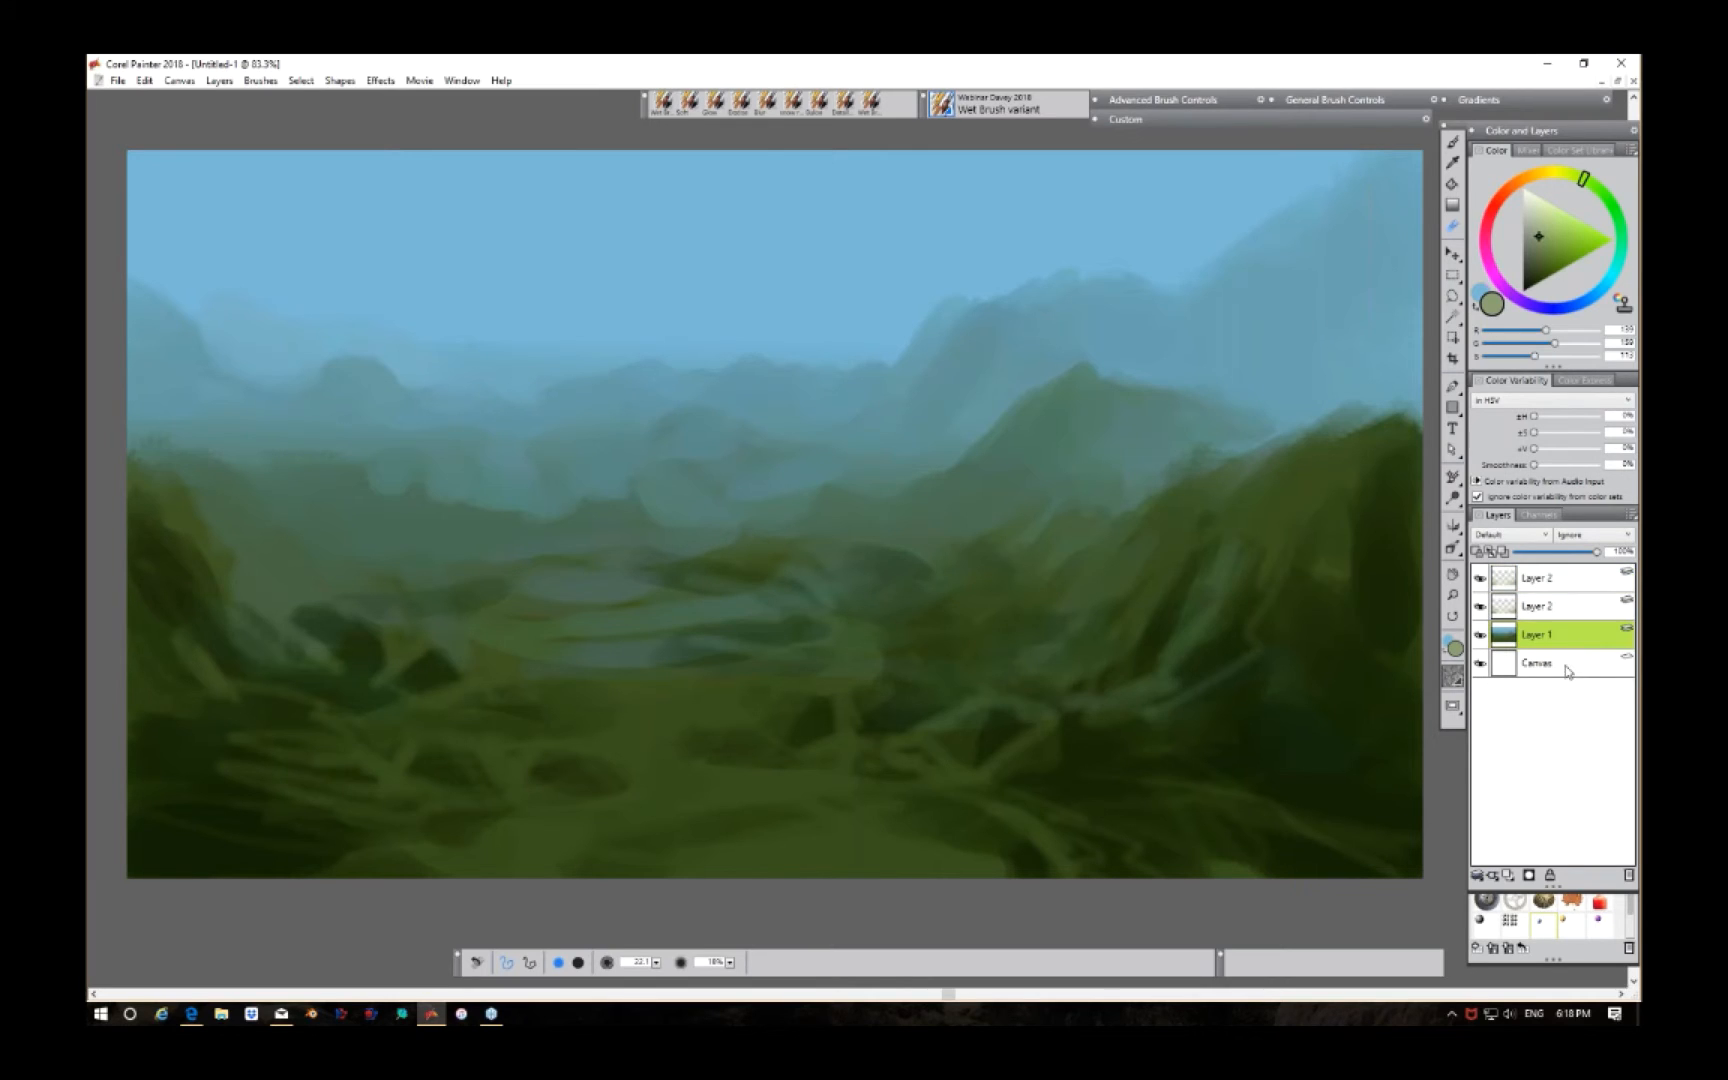
{"action": "key", "text": "b"}
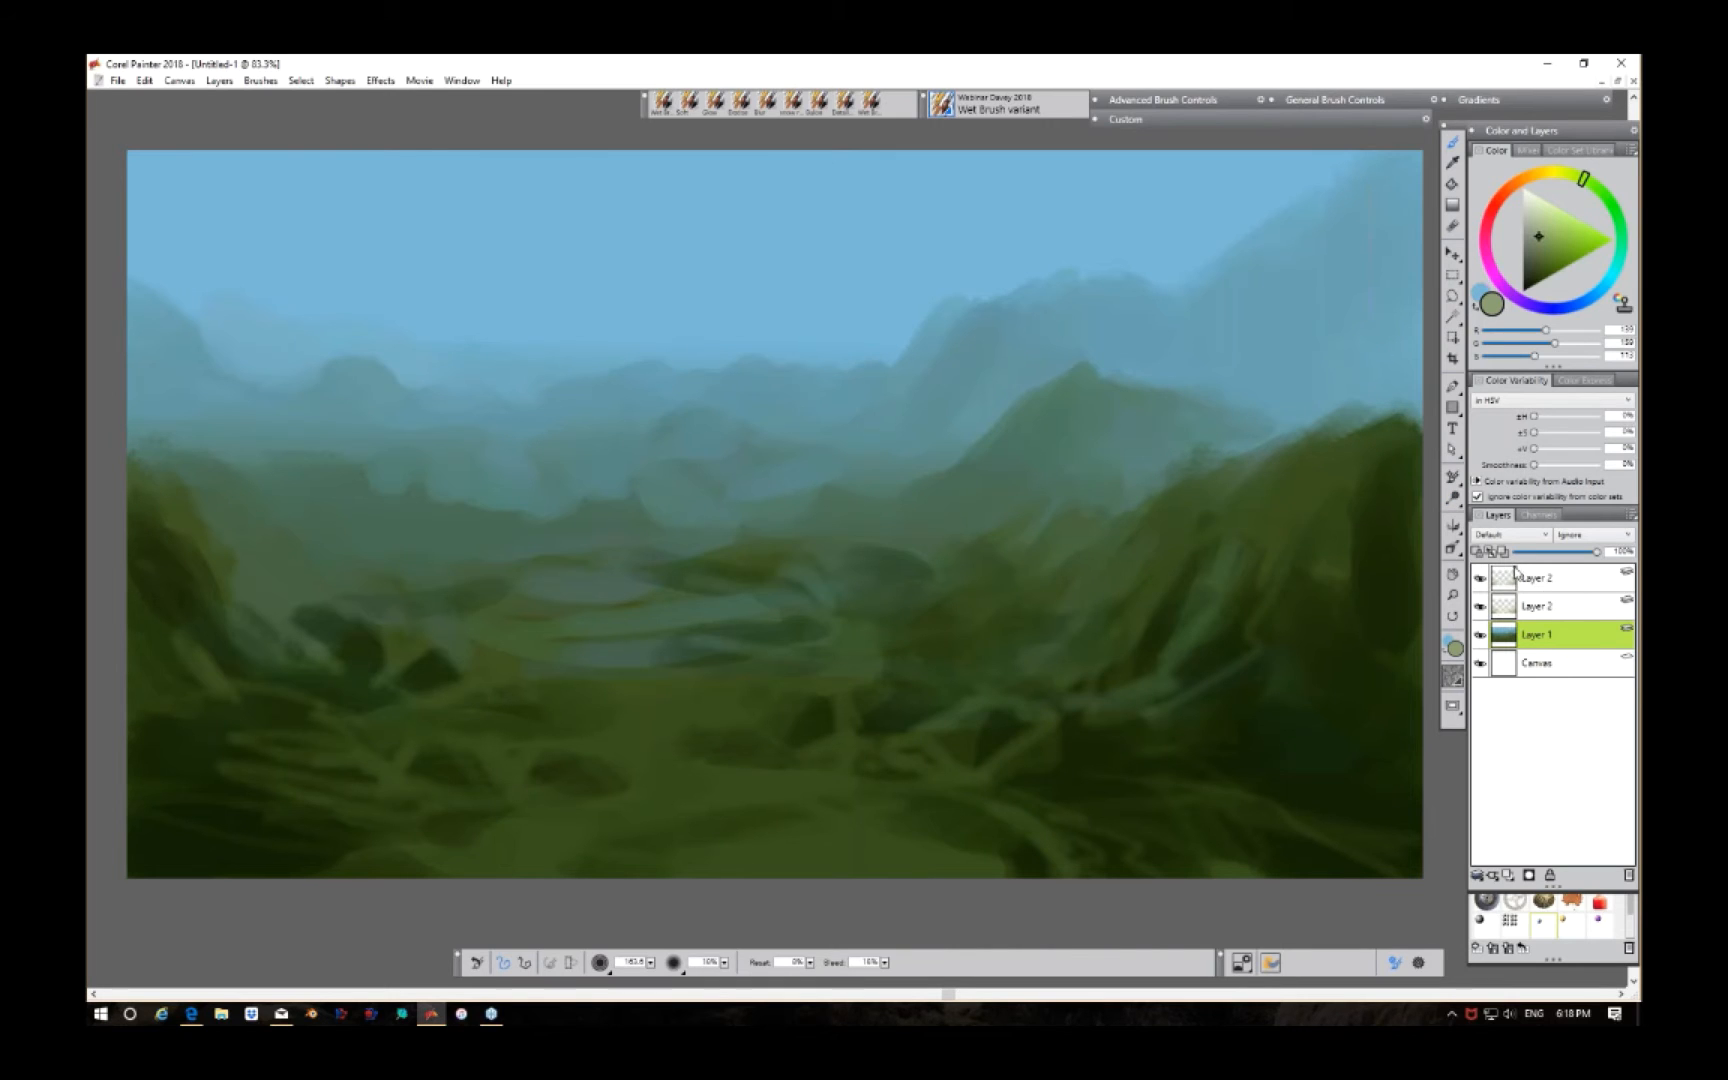
{"action": "left_click", "coordinate": [1207, 455], "text": "alt"}
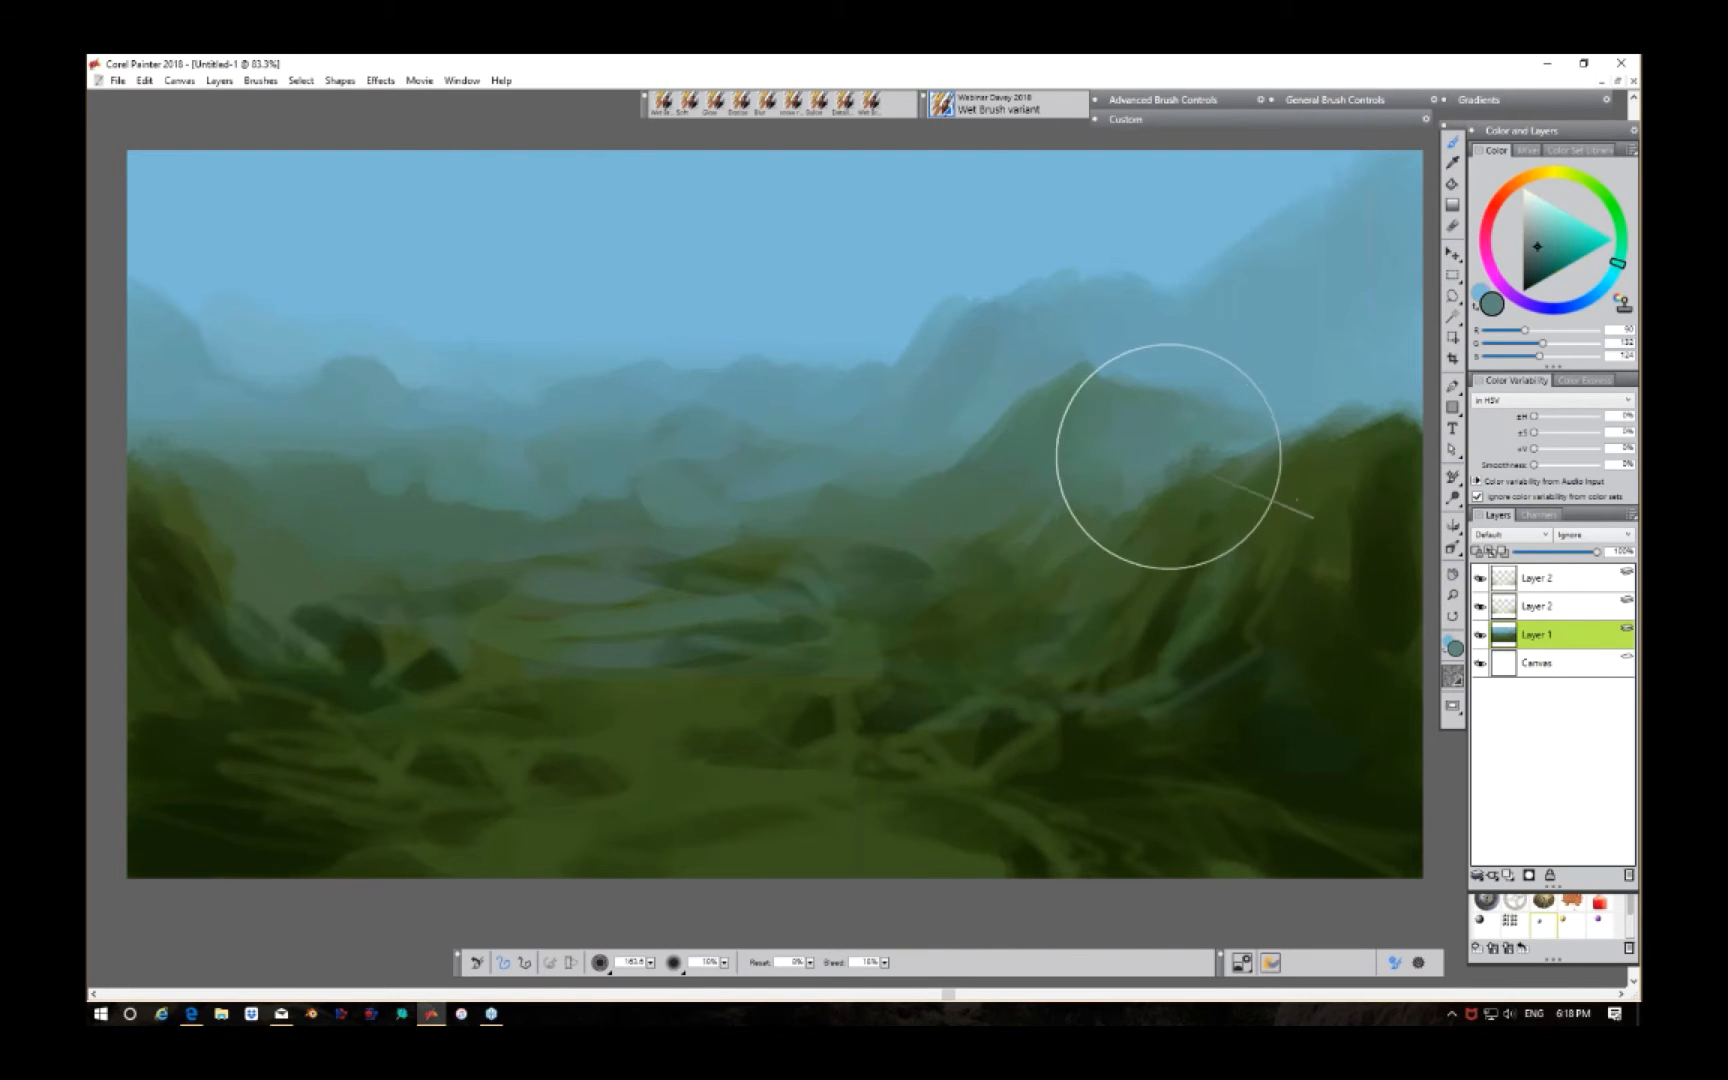
{"action": "mouse_move", "coordinate": [1171, 462]}
{"action": "left_mouse_down"}
{"action": "mouse_move", "coordinate": [1033, 566]}
{"action": "mouse_move", "coordinate": [901, 590]}
{"action": "mouse_move", "coordinate": [991, 587]}
{"action": "mouse_move", "coordinate": [1066, 491]}
{"action": "mouse_move", "coordinate": [990, 528]}
{"action": "mouse_move", "coordinate": [893, 542]}
{"action": "mouse_move", "coordinate": [963, 511]}
{"action": "mouse_move", "coordinate": [813, 566]}
{"action": "mouse_move", "coordinate": [962, 549]}
{"action": "mouse_move", "coordinate": [1084, 477]}
{"action": "mouse_move", "coordinate": [1013, 474]}
{"action": "mouse_move", "coordinate": [952, 518]}
{"action": "mouse_move", "coordinate": [852, 547]}
{"action": "mouse_move", "coordinate": [1084, 466]}
{"action": "mouse_move", "coordinate": [1128, 399]}
{"action": "mouse_move", "coordinate": [1038, 447]}
{"action": "left_mouse_up"}
{"action": "left_click", "coordinate": [991, 398], "text": "alt"}
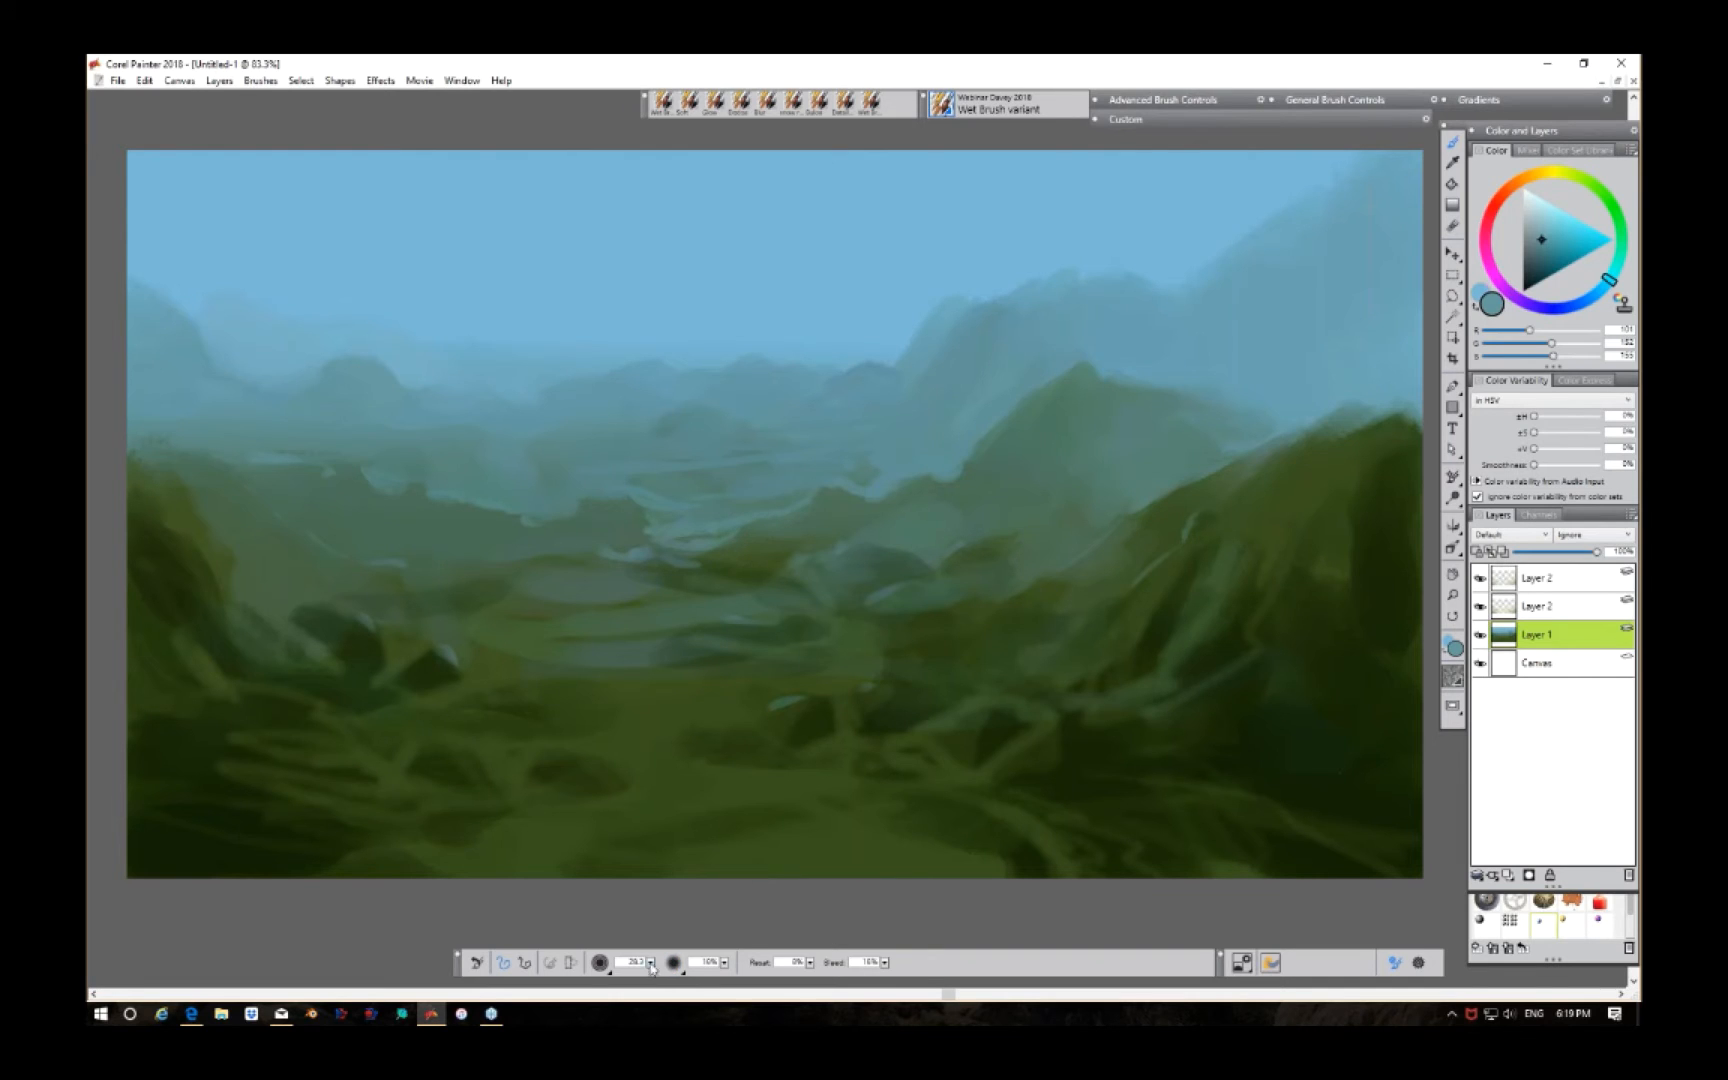
{"action": "left_click_drag", "start_coordinate": [532, 973], "coordinate": [534, 973]}
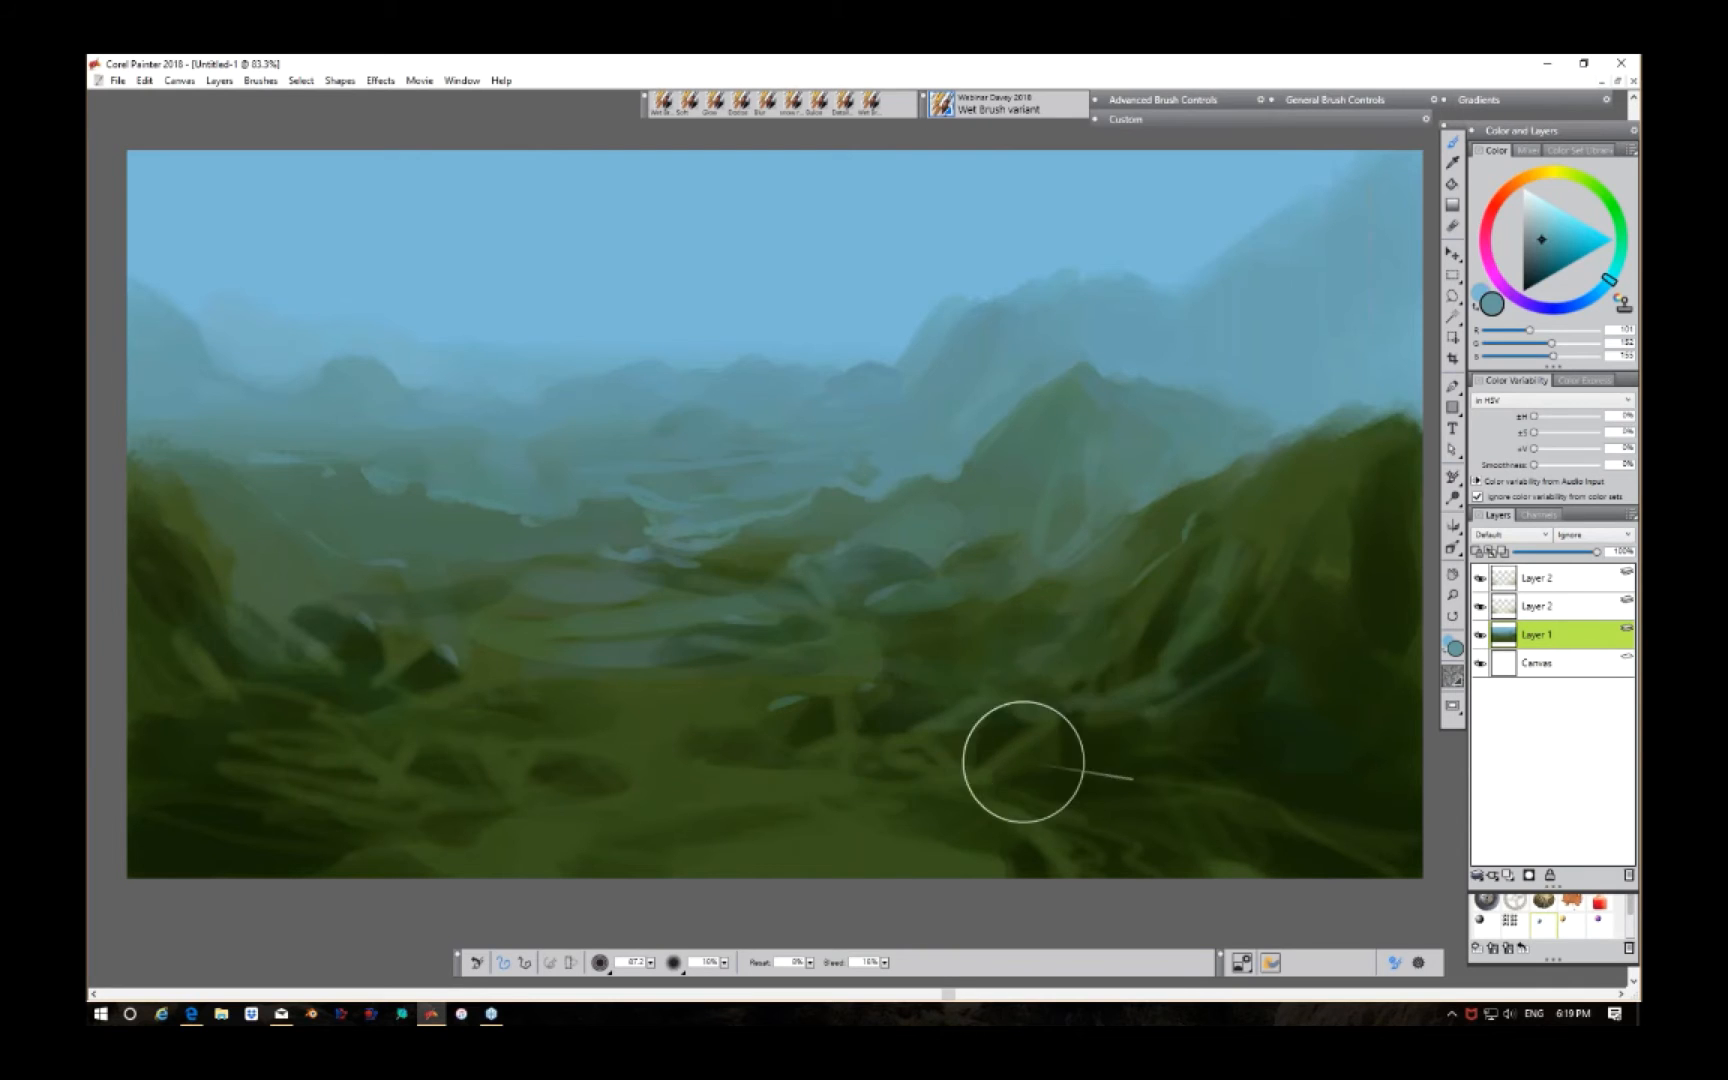
Step: Choose a lighter yellow-green and paint sunlit patches across the foreground and central valley floor on Layer 1
{"action": "left_click", "coordinate": [920, 760], "text": "alt"}
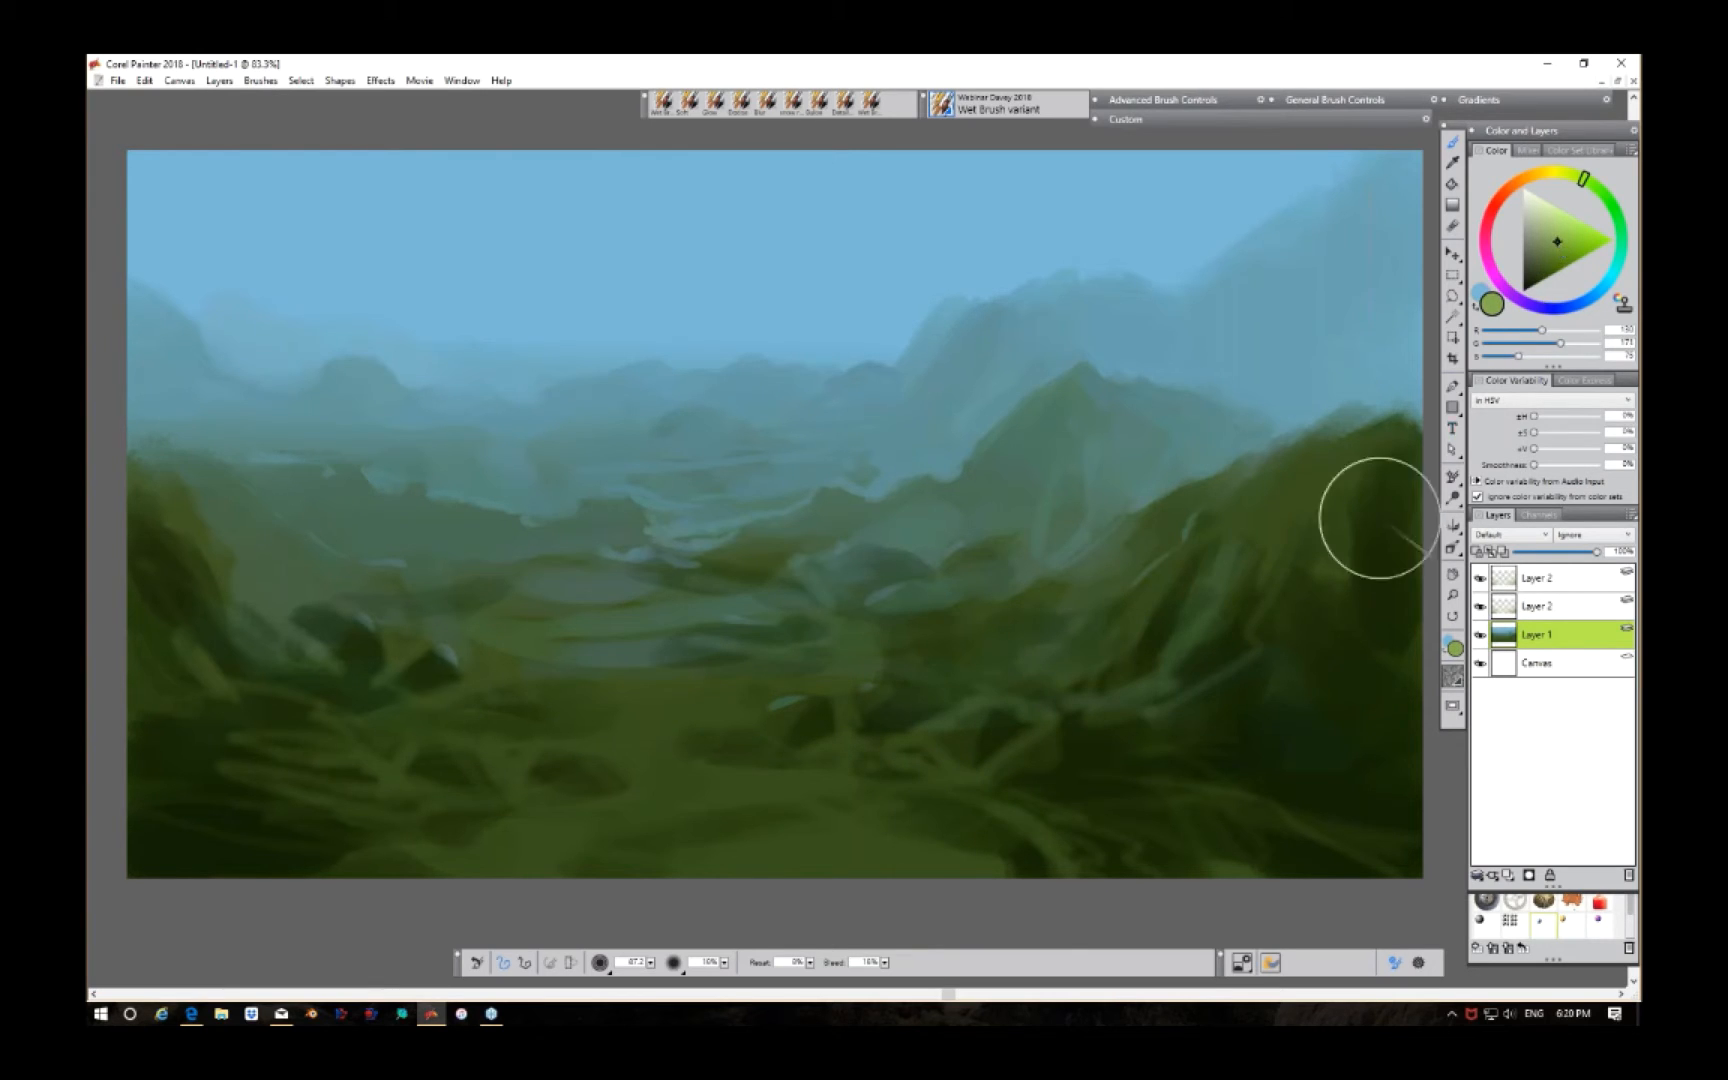
{"action": "mouse_move", "coordinate": [768, 690]}
{"action": "left_mouse_down"}
{"action": "mouse_move", "coordinate": [728, 677]}
{"action": "mouse_move", "coordinate": [767, 688]}
{"action": "mouse_move", "coordinate": [873, 653]}
{"action": "mouse_move", "coordinate": [826, 680]}
{"action": "mouse_move", "coordinate": [864, 671]}
{"action": "mouse_move", "coordinate": [842, 674]}
{"action": "mouse_move", "coordinate": [950, 621]}
{"action": "mouse_move", "coordinate": [1024, 633]}
{"action": "mouse_move", "coordinate": [973, 661]}
{"action": "mouse_move", "coordinate": [1017, 670]}
{"action": "mouse_move", "coordinate": [971, 675]}
{"action": "mouse_move", "coordinate": [1049, 686]}
{"action": "mouse_move", "coordinate": [997, 670]}
{"action": "mouse_move", "coordinate": [1062, 629]}
{"action": "mouse_move", "coordinate": [997, 672]}
{"action": "left_mouse_up"}
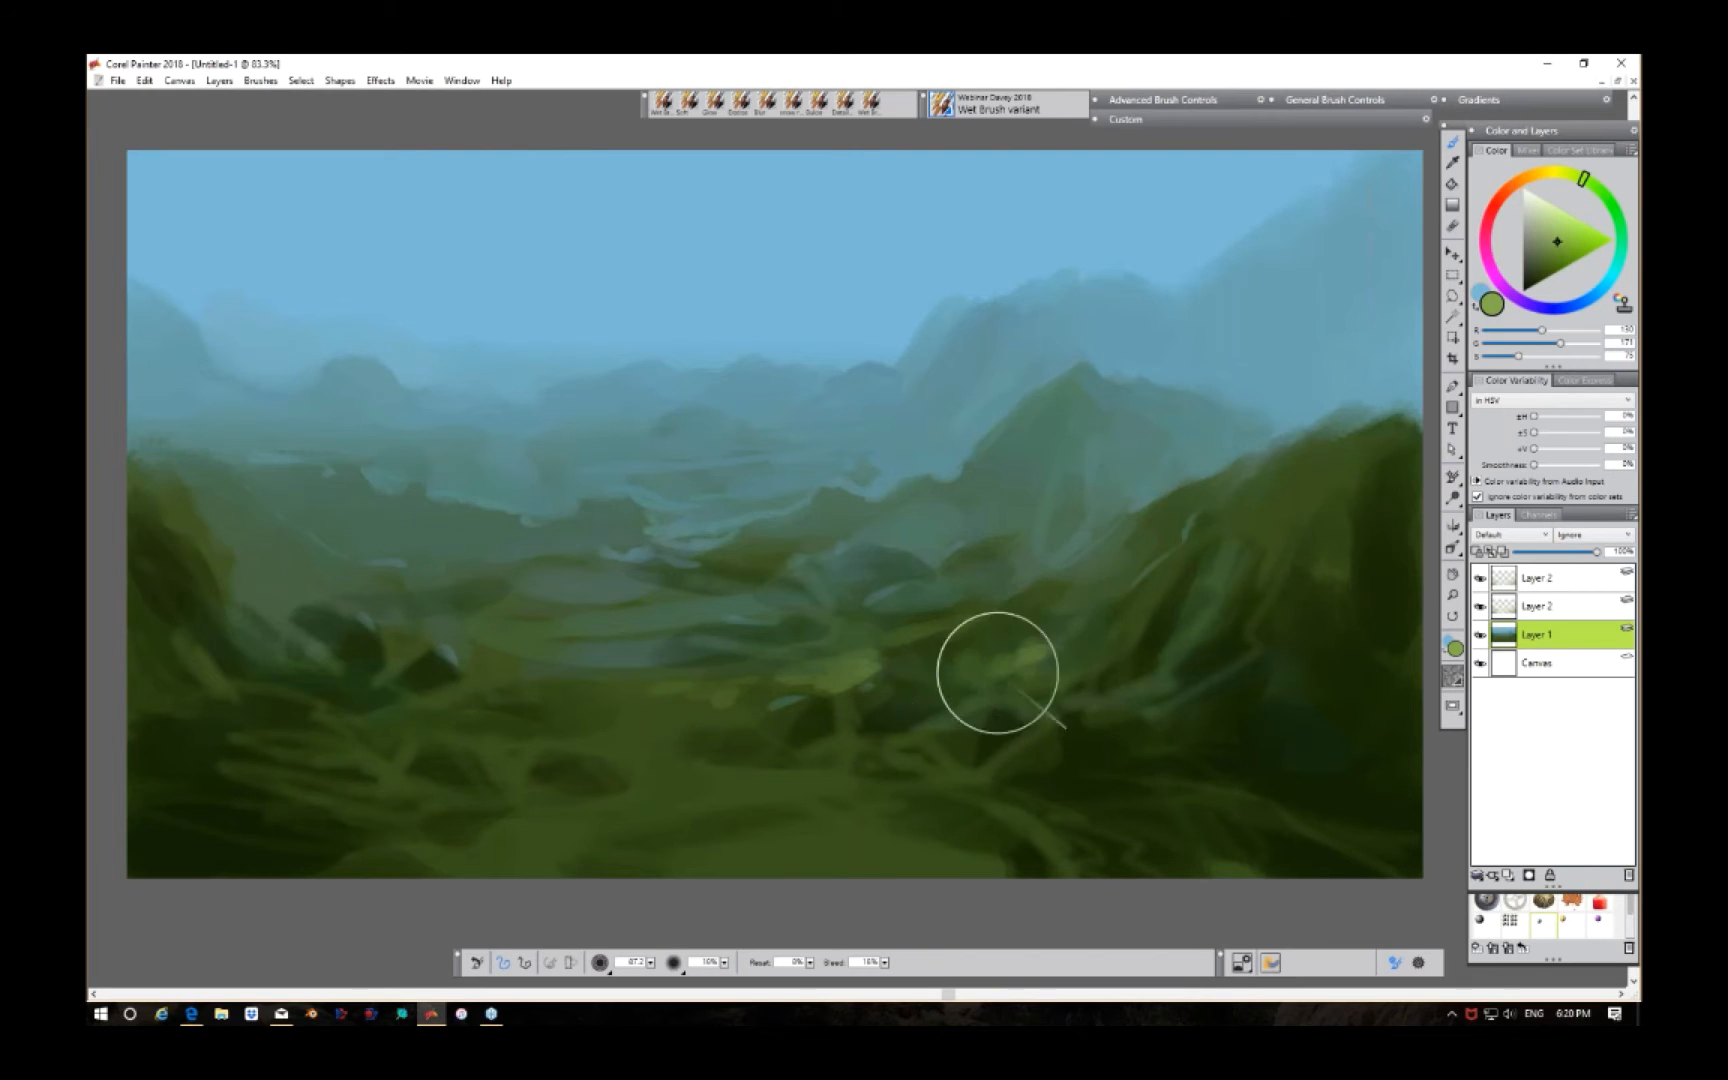
{"action": "mouse_move", "coordinate": [656, 737]}
{"action": "left_mouse_down"}
{"action": "mouse_move", "coordinate": [532, 743]}
{"action": "mouse_move", "coordinate": [631, 760]}
{"action": "mouse_move", "coordinate": [652, 787]}
{"action": "mouse_move", "coordinate": [831, 778]}
{"action": "mouse_move", "coordinate": [522, 835]}
{"action": "mouse_move", "coordinate": [791, 796]}
{"action": "mouse_move", "coordinate": [506, 841]}
{"action": "mouse_move", "coordinate": [536, 853]}
{"action": "mouse_move", "coordinate": [500, 871]}
{"action": "mouse_move", "coordinate": [425, 863]}
{"action": "left_mouse_up"}
{"action": "mouse_move", "coordinate": [744, 838]}
{"action": "left_mouse_down"}
{"action": "mouse_move", "coordinate": [868, 822]}
{"action": "mouse_move", "coordinate": [838, 837]}
{"action": "mouse_move", "coordinate": [940, 844]}
{"action": "mouse_move", "coordinate": [723, 850]}
{"action": "mouse_move", "coordinate": [841, 822]}
{"action": "mouse_move", "coordinate": [964, 864]}
{"action": "left_mouse_up"}
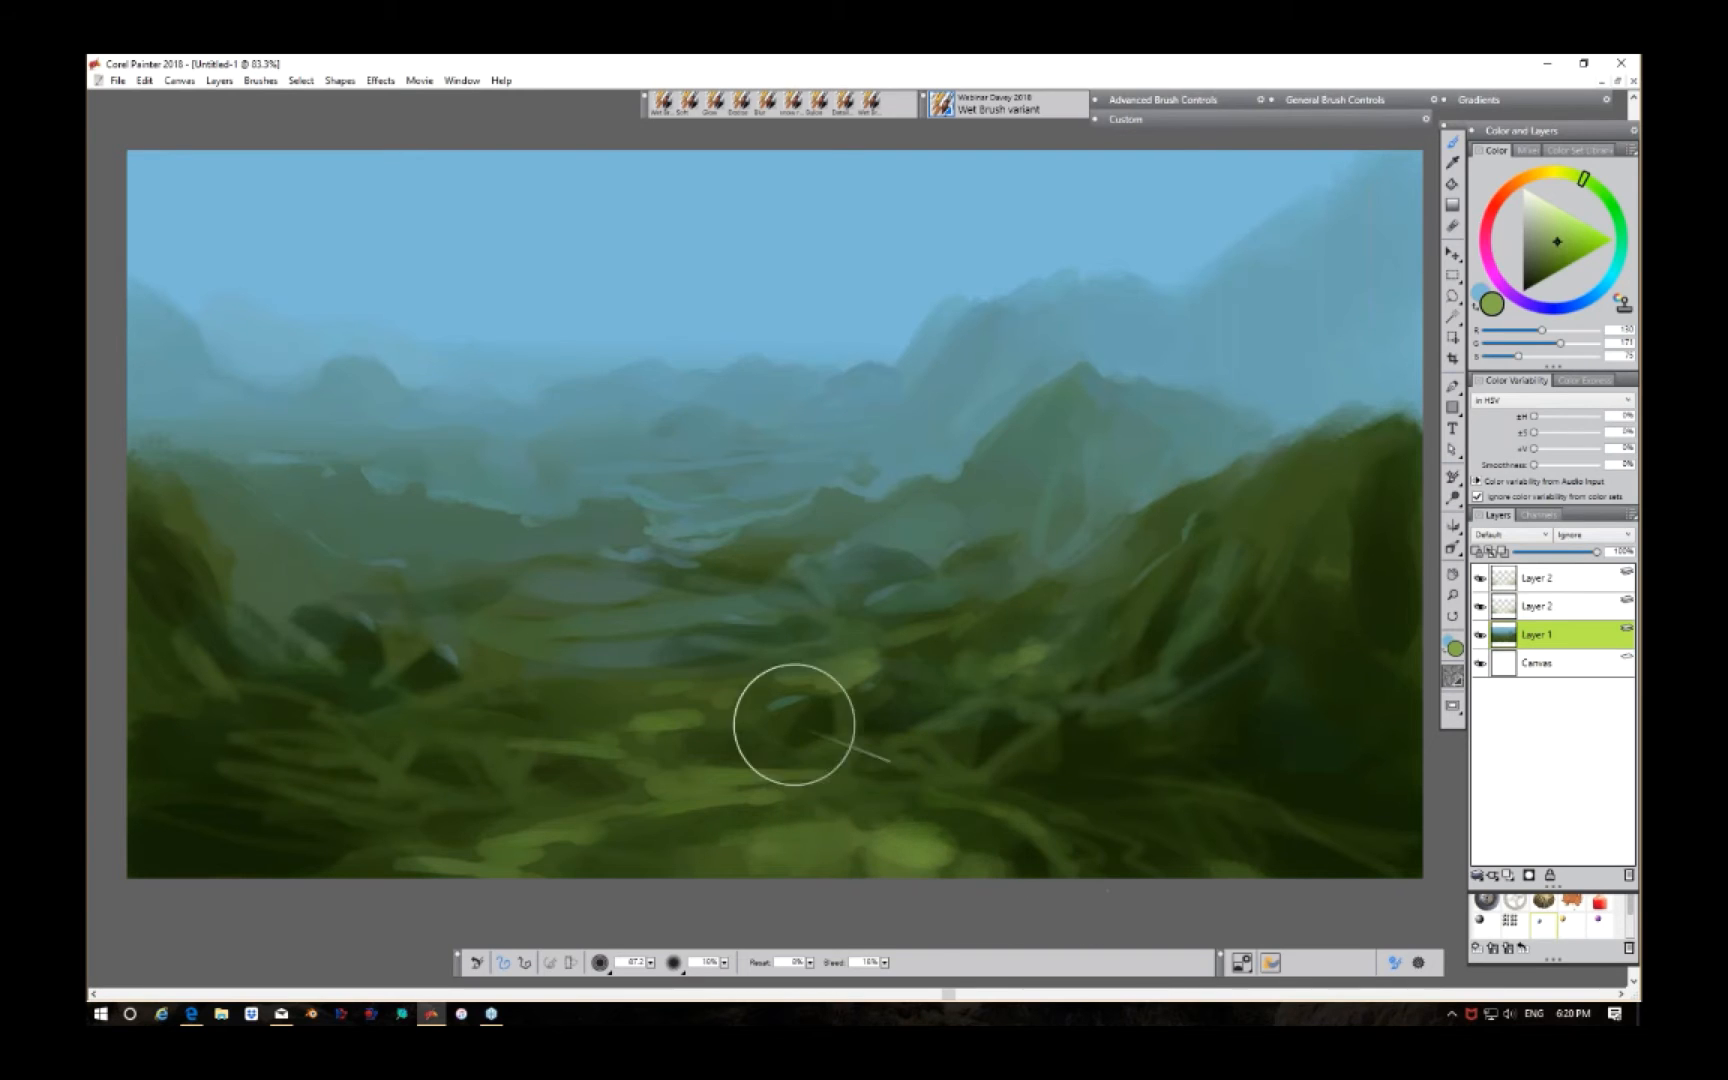
{"action": "mouse_move", "coordinate": [794, 724]}
{"action": "left_mouse_down"}
{"action": "mouse_move", "coordinate": [643, 667]}
{"action": "mouse_move", "coordinate": [534, 650]}
{"action": "mouse_move", "coordinate": [673, 643]}
{"action": "mouse_move", "coordinate": [646, 626]}
{"action": "mouse_move", "coordinate": [715, 610]}
{"action": "mouse_move", "coordinate": [639, 603]}
{"action": "left_mouse_up"}
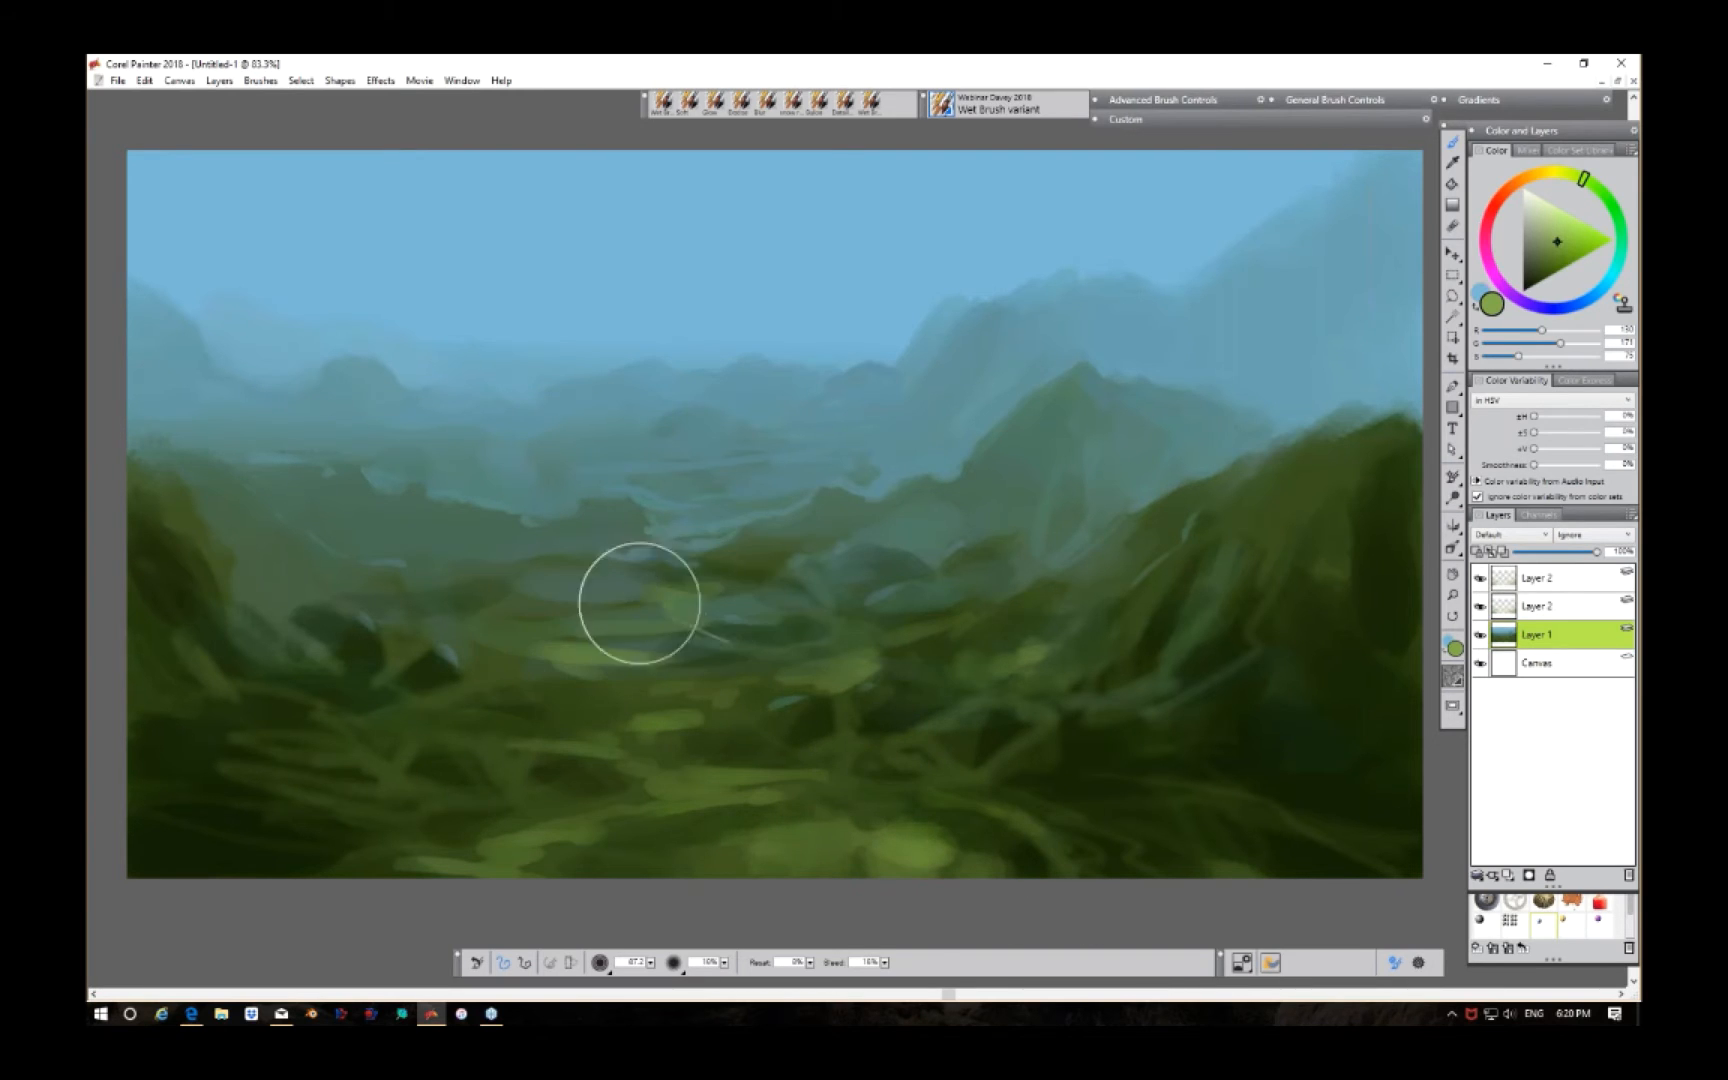
Step: Extend the yellow-green highlights over the middle-distance ridges, the lower slope of the central peak and the left hillside
{"action": "mouse_move", "coordinate": [488, 614]}
{"action": "left_mouse_down"}
{"action": "mouse_move", "coordinate": [525, 611]}
{"action": "mouse_move", "coordinate": [625, 529]}
{"action": "left_mouse_up"}
{"action": "mouse_move", "coordinate": [488, 490]}
{"action": "left_mouse_down"}
{"action": "mouse_move", "coordinate": [787, 500]}
{"action": "mouse_move", "coordinate": [667, 503]}
{"action": "mouse_move", "coordinate": [835, 525]}
{"action": "mouse_move", "coordinate": [681, 556]}
{"action": "mouse_move", "coordinate": [821, 547]}
{"action": "mouse_move", "coordinate": [841, 530]}
{"action": "mouse_move", "coordinate": [818, 533]}
{"action": "mouse_move", "coordinate": [1001, 462]}
{"action": "mouse_move", "coordinate": [896, 526]}
{"action": "mouse_move", "coordinate": [982, 498]}
{"action": "mouse_move", "coordinate": [1041, 439]}
{"action": "mouse_move", "coordinate": [931, 538]}
{"action": "mouse_move", "coordinate": [858, 537]}
{"action": "left_mouse_up"}
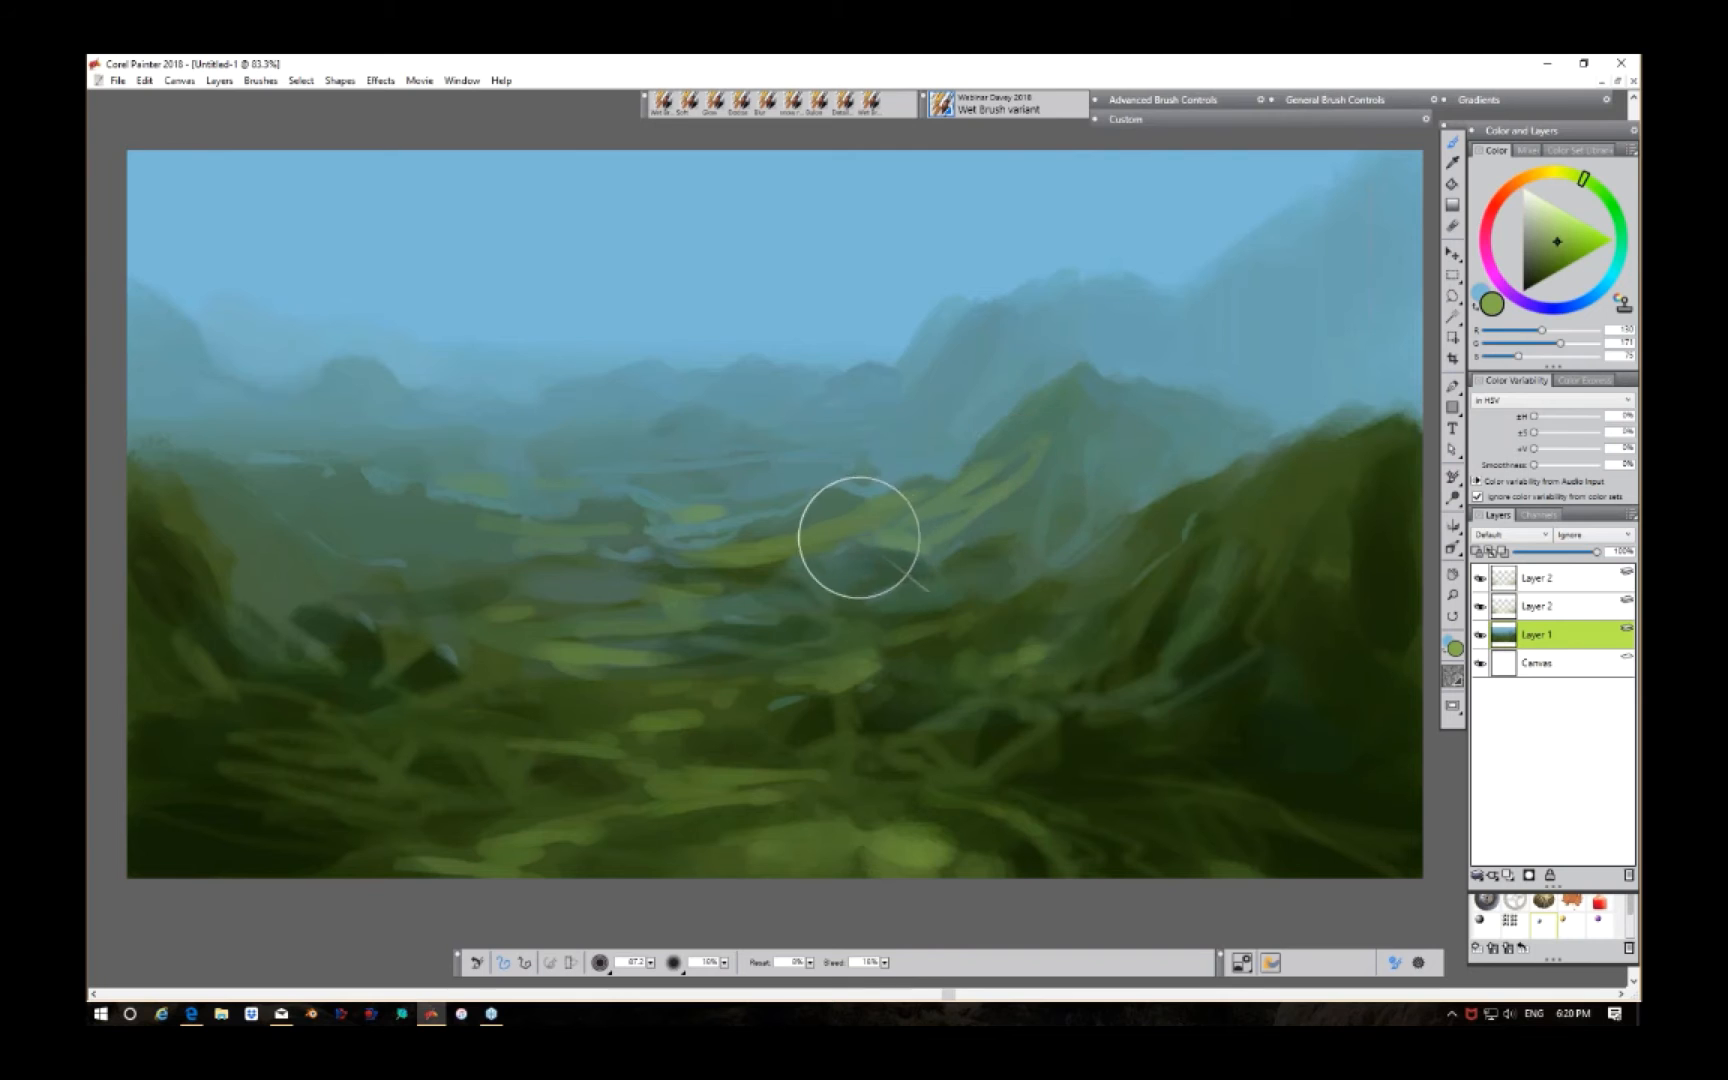
{"action": "mouse_move", "coordinate": [390, 598]}
{"action": "left_mouse_down"}
{"action": "mouse_move", "coordinate": [349, 590]}
{"action": "mouse_move", "coordinate": [393, 603]}
{"action": "mouse_move", "coordinate": [409, 568]}
{"action": "mouse_move", "coordinate": [436, 594]}
{"action": "left_mouse_up"}
{"action": "left_click_drag", "start_coordinate": [182, 460], "coordinate": [272, 590]}
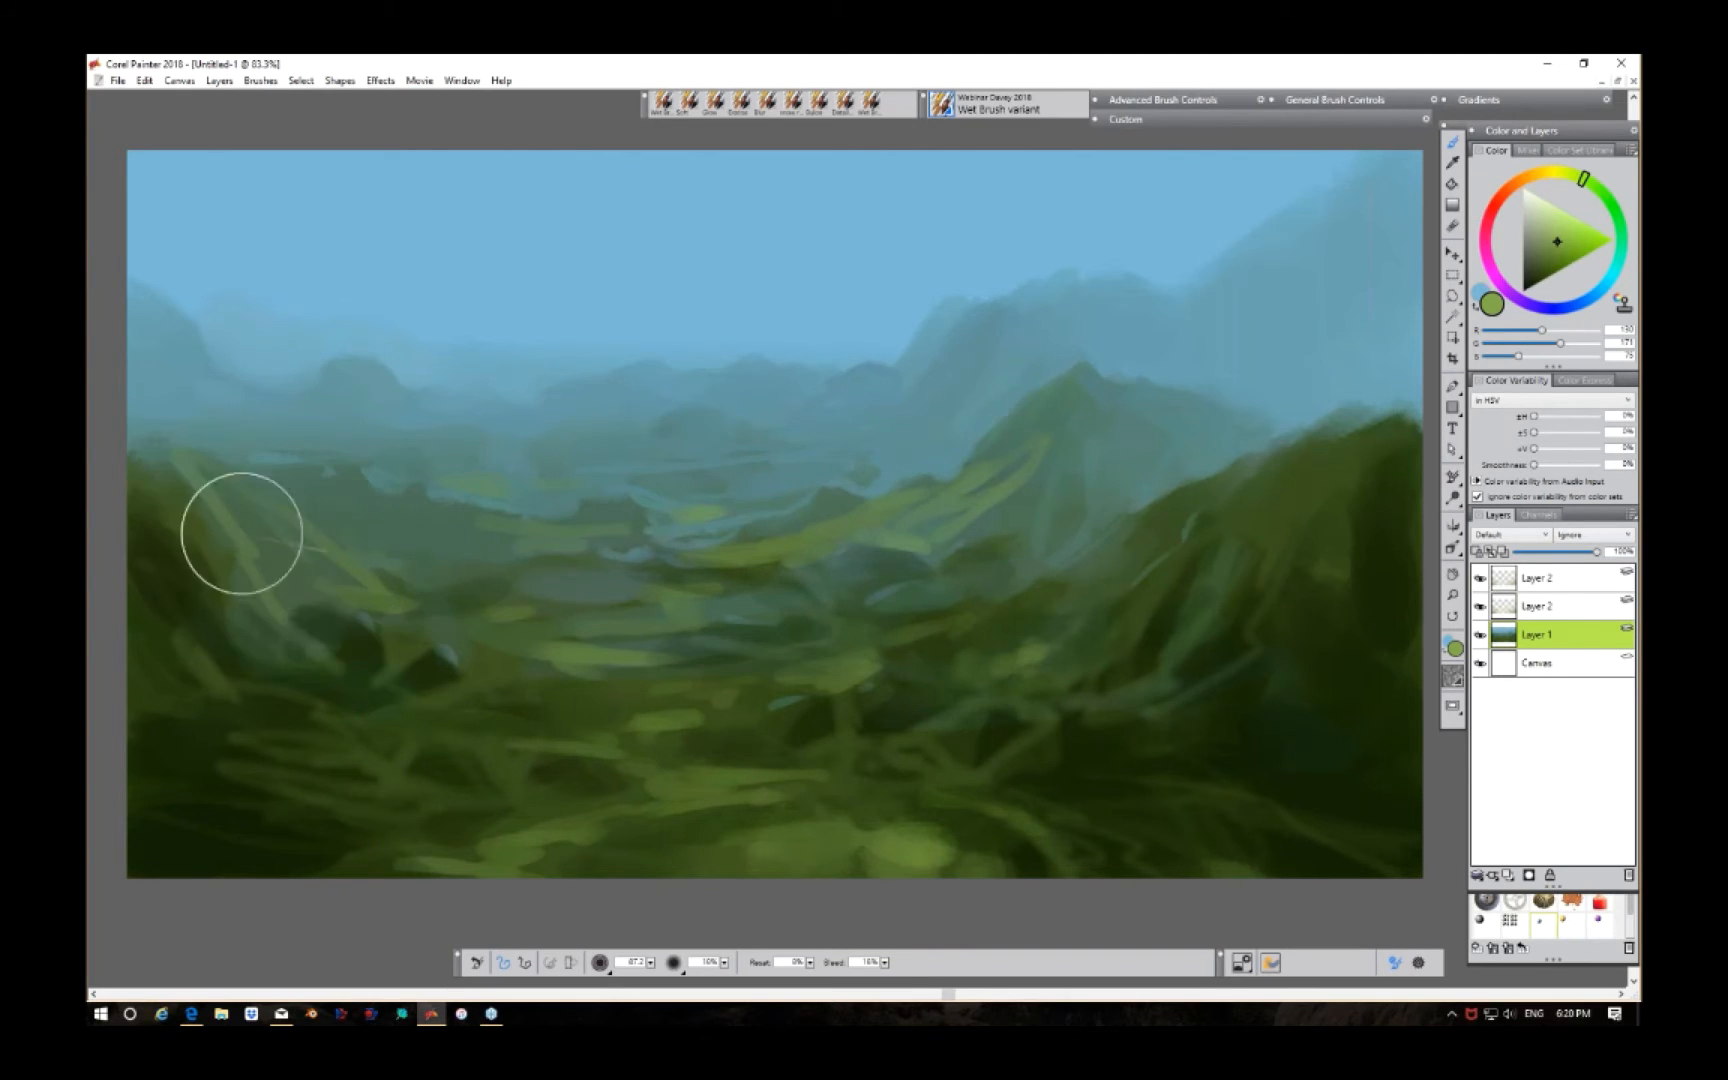
{"action": "left_click_drag", "start_coordinate": [147, 436], "coordinate": [339, 617]}
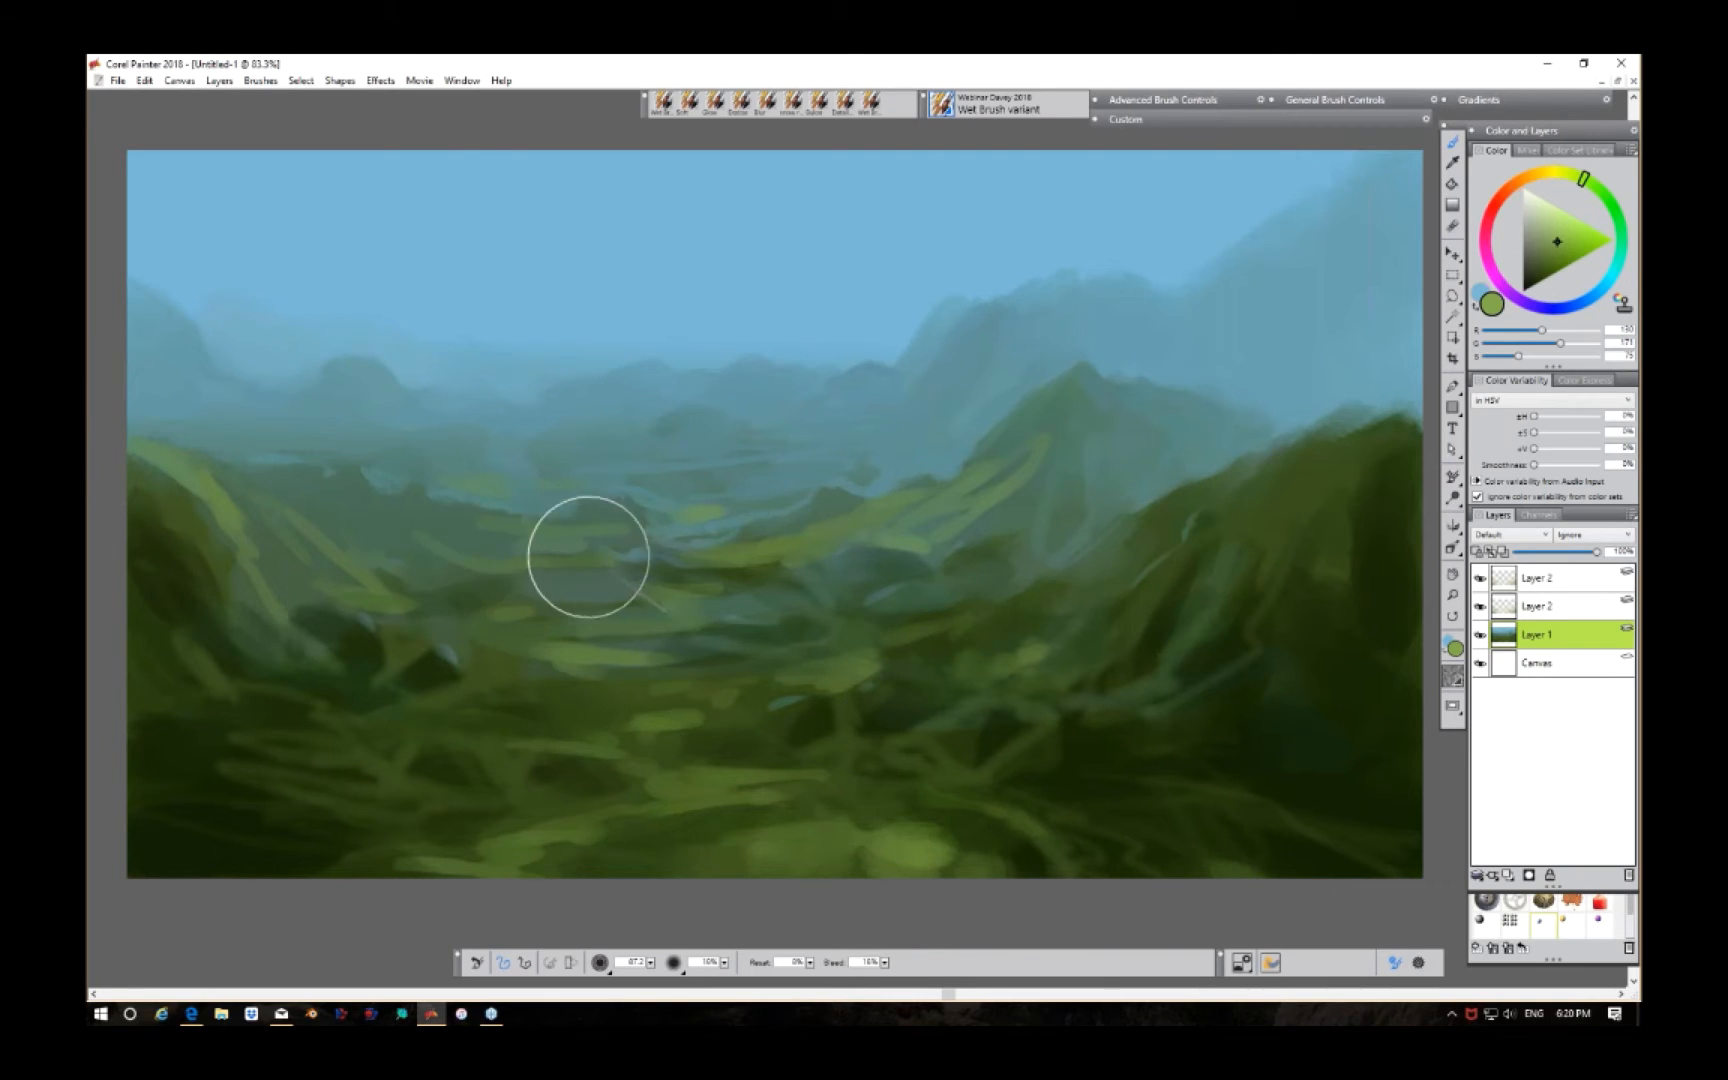
{"action": "mouse_move", "coordinate": [414, 490]}
{"action": "left_mouse_down"}
{"action": "mouse_move", "coordinate": [547, 532]}
{"action": "mouse_move", "coordinate": [483, 535]}
{"action": "mouse_move", "coordinate": [455, 565]}
{"action": "mouse_move", "coordinate": [388, 525]}
{"action": "mouse_move", "coordinate": [538, 561]}
{"action": "mouse_move", "coordinate": [718, 566]}
{"action": "mouse_move", "coordinate": [610, 531]}
{"action": "mouse_move", "coordinate": [655, 540]}
{"action": "left_mouse_up"}
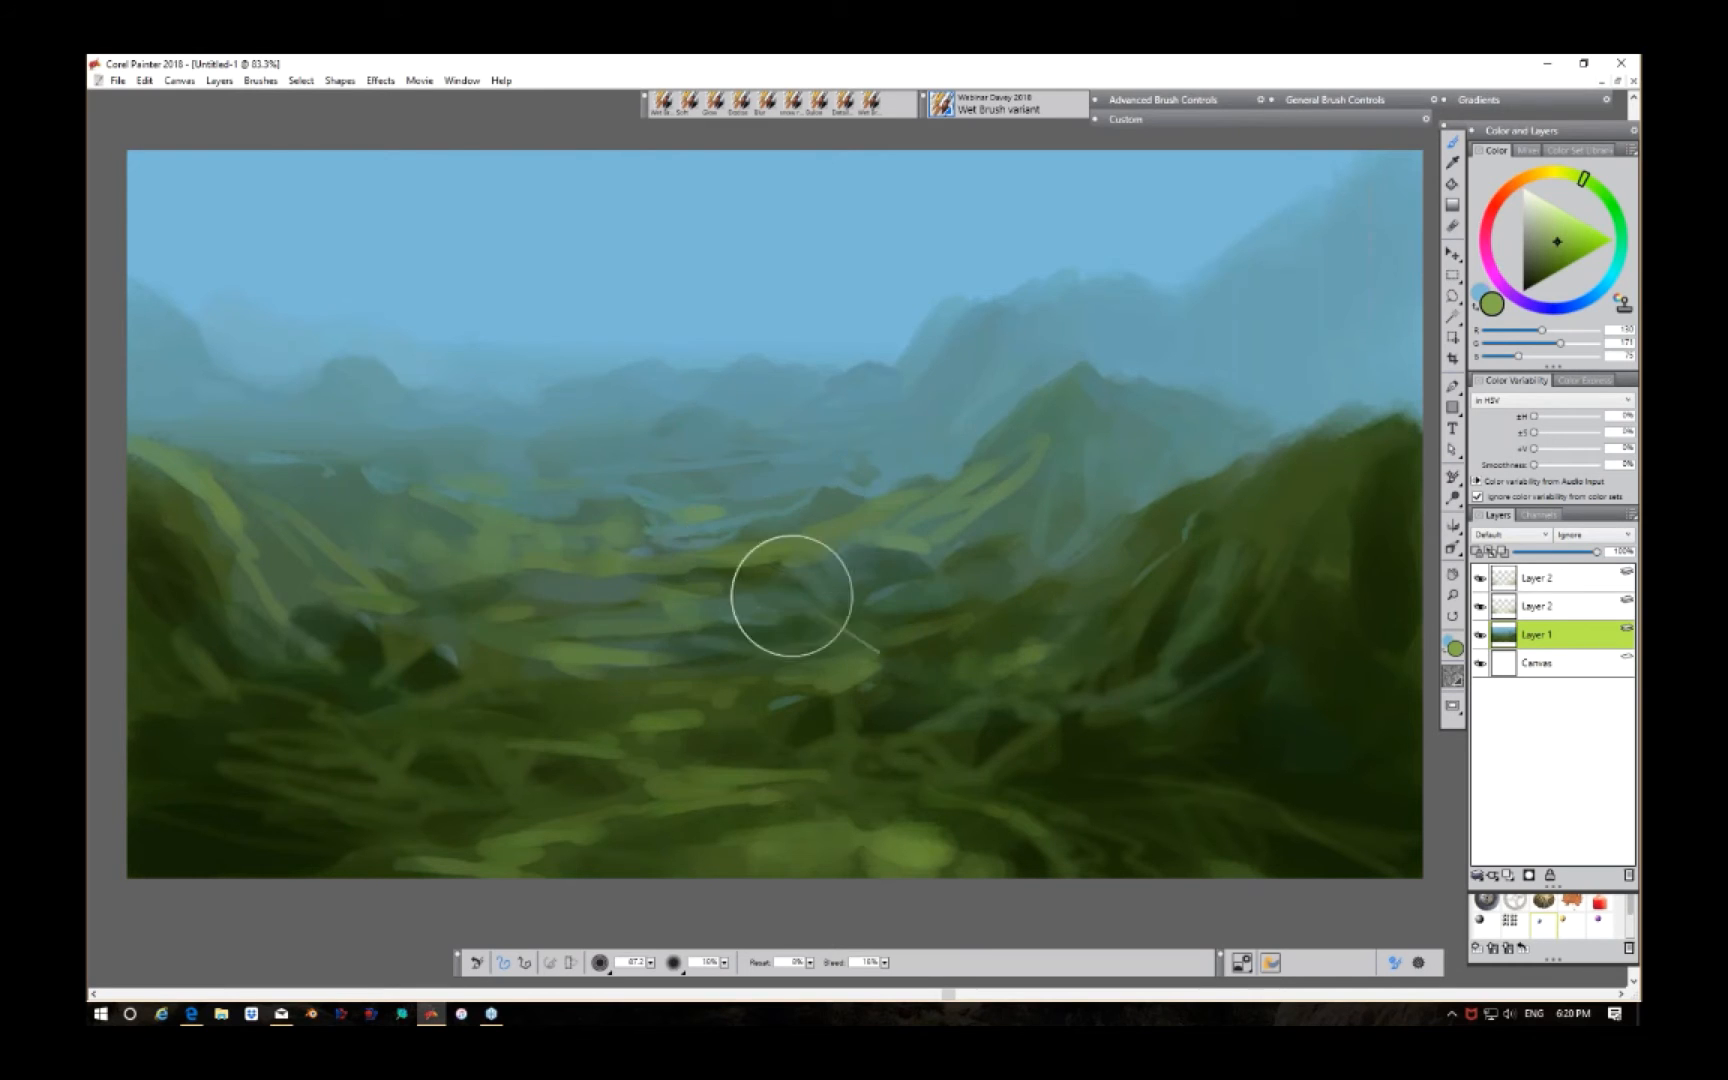
Step: Collapse the two shadow layers into a single Layer 2 above Layer 1
{"action": "left_click", "coordinate": [1562, 588]}
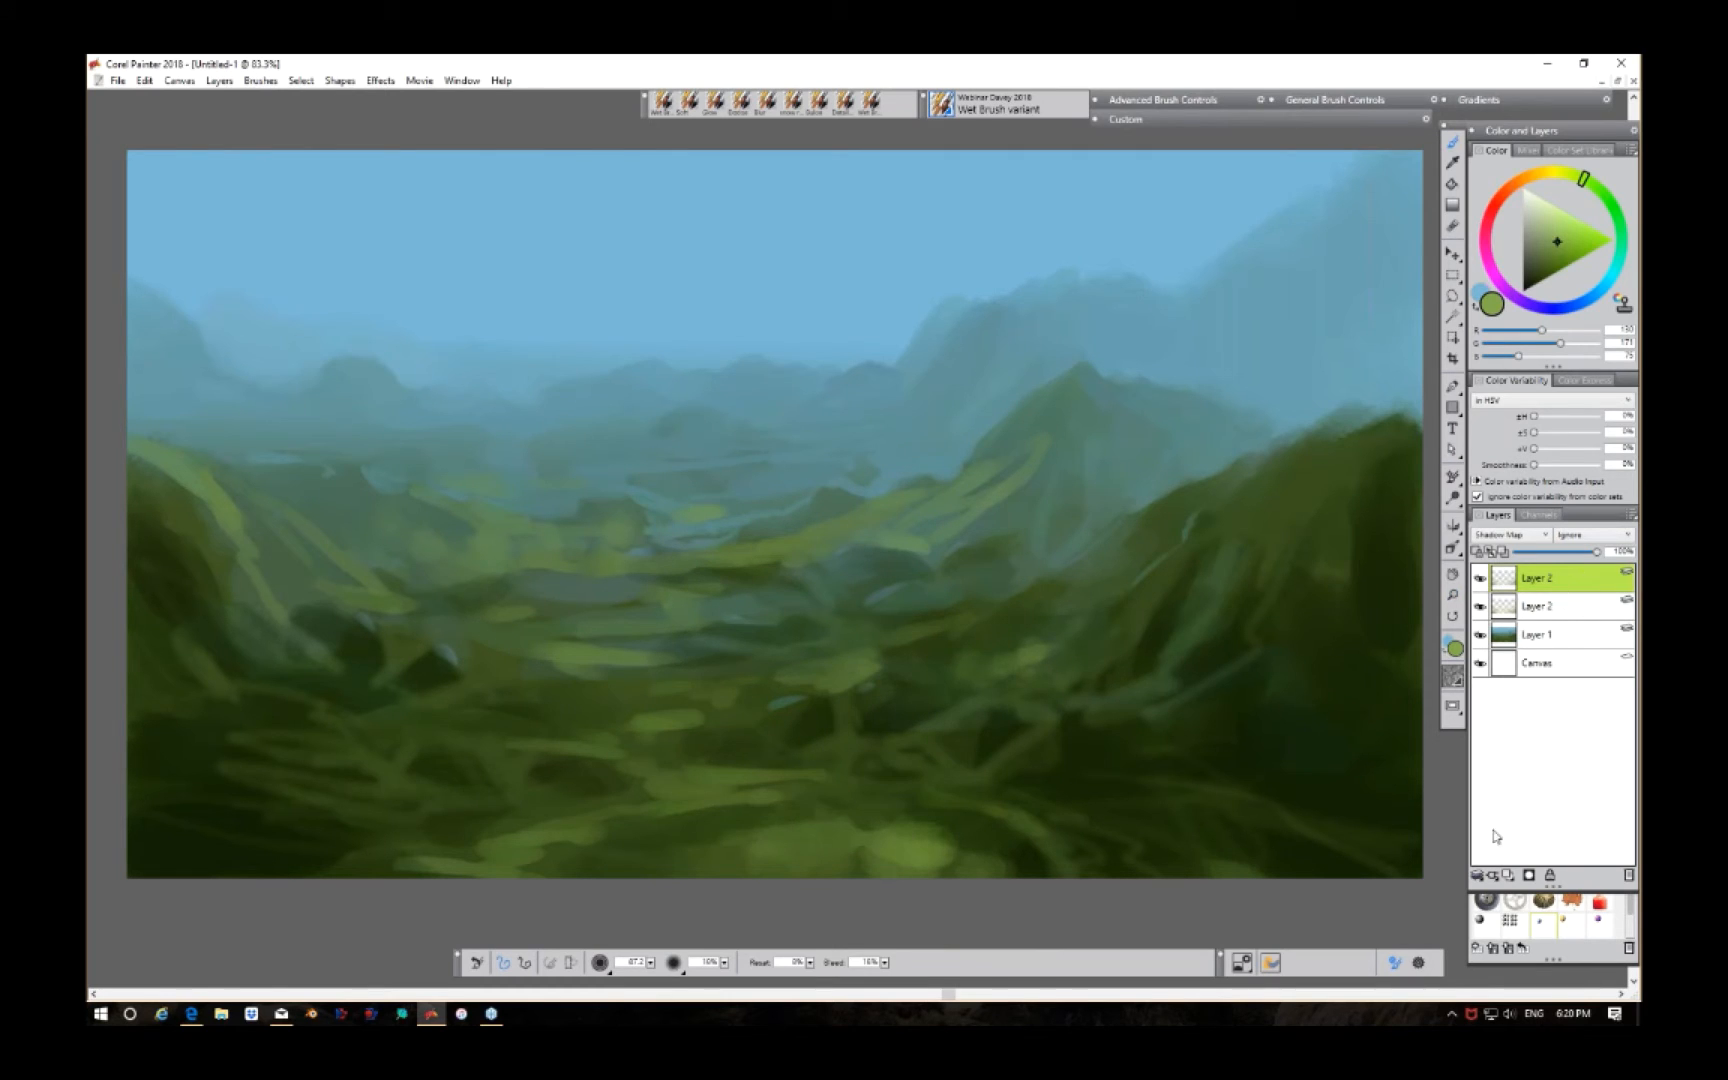
{"action": "left_click", "coordinate": [1556, 610]}
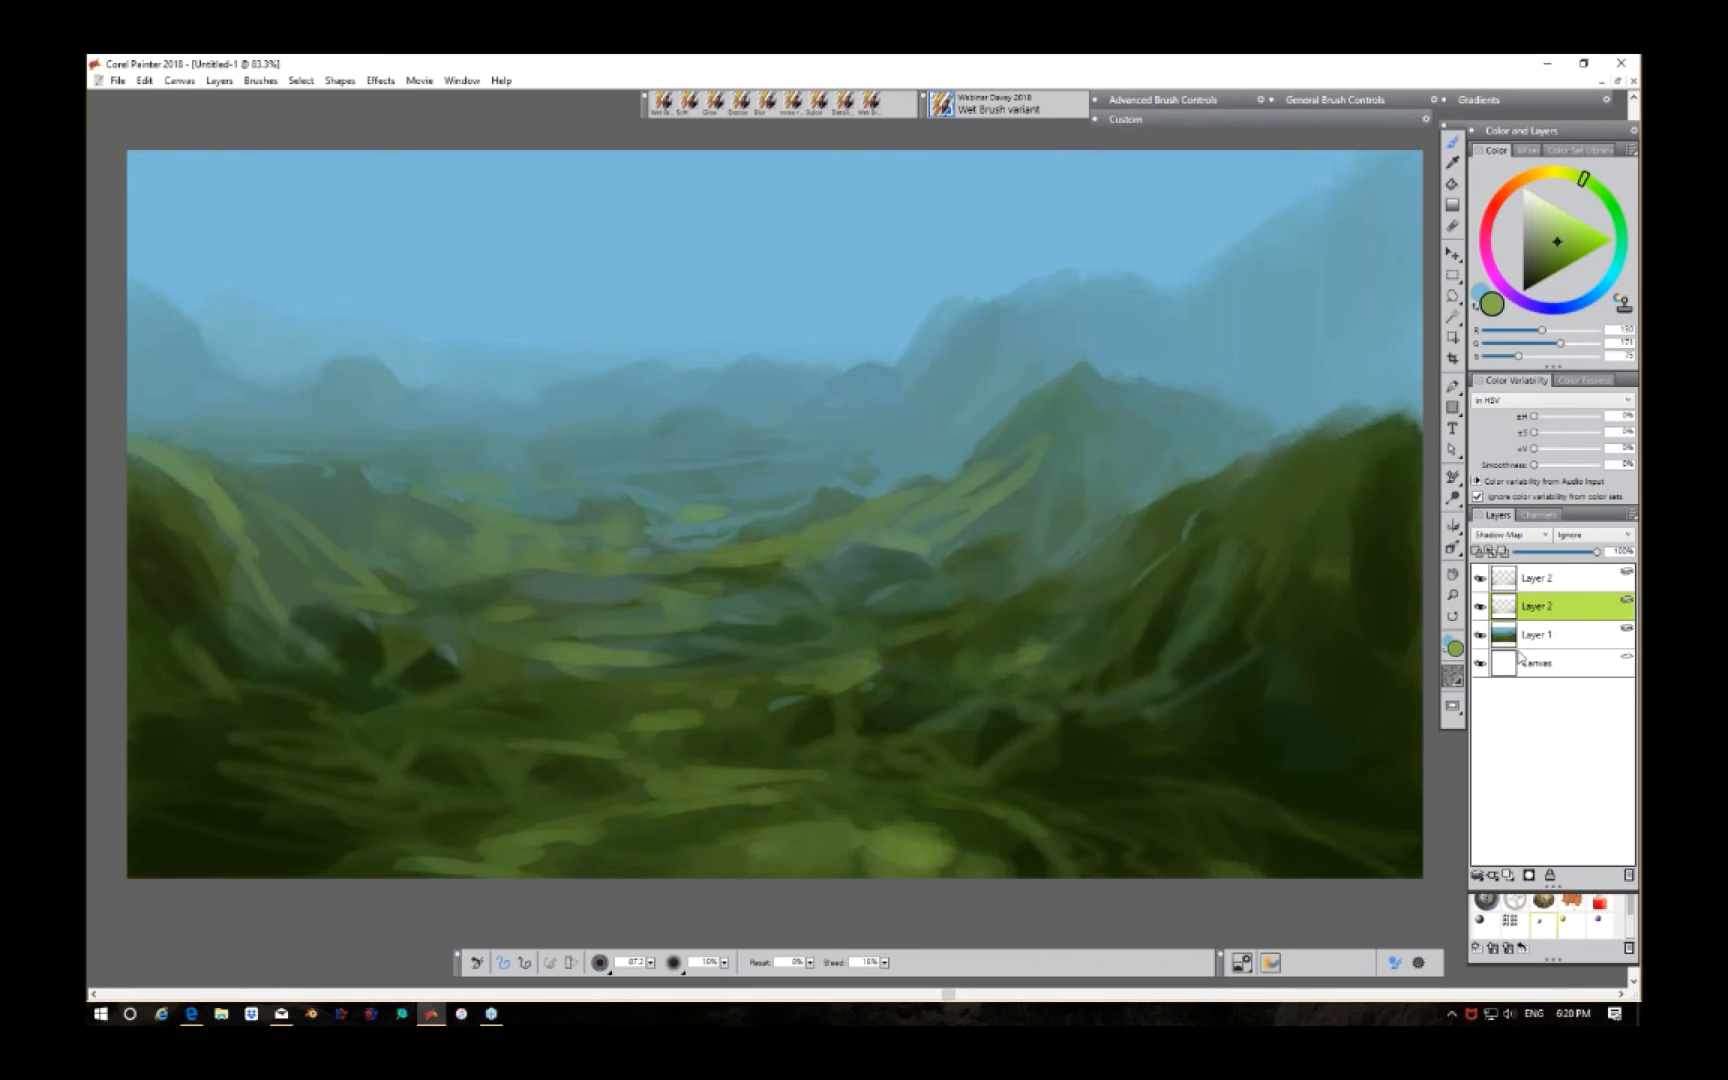
{"action": "left_click", "coordinate": [1477, 877]}
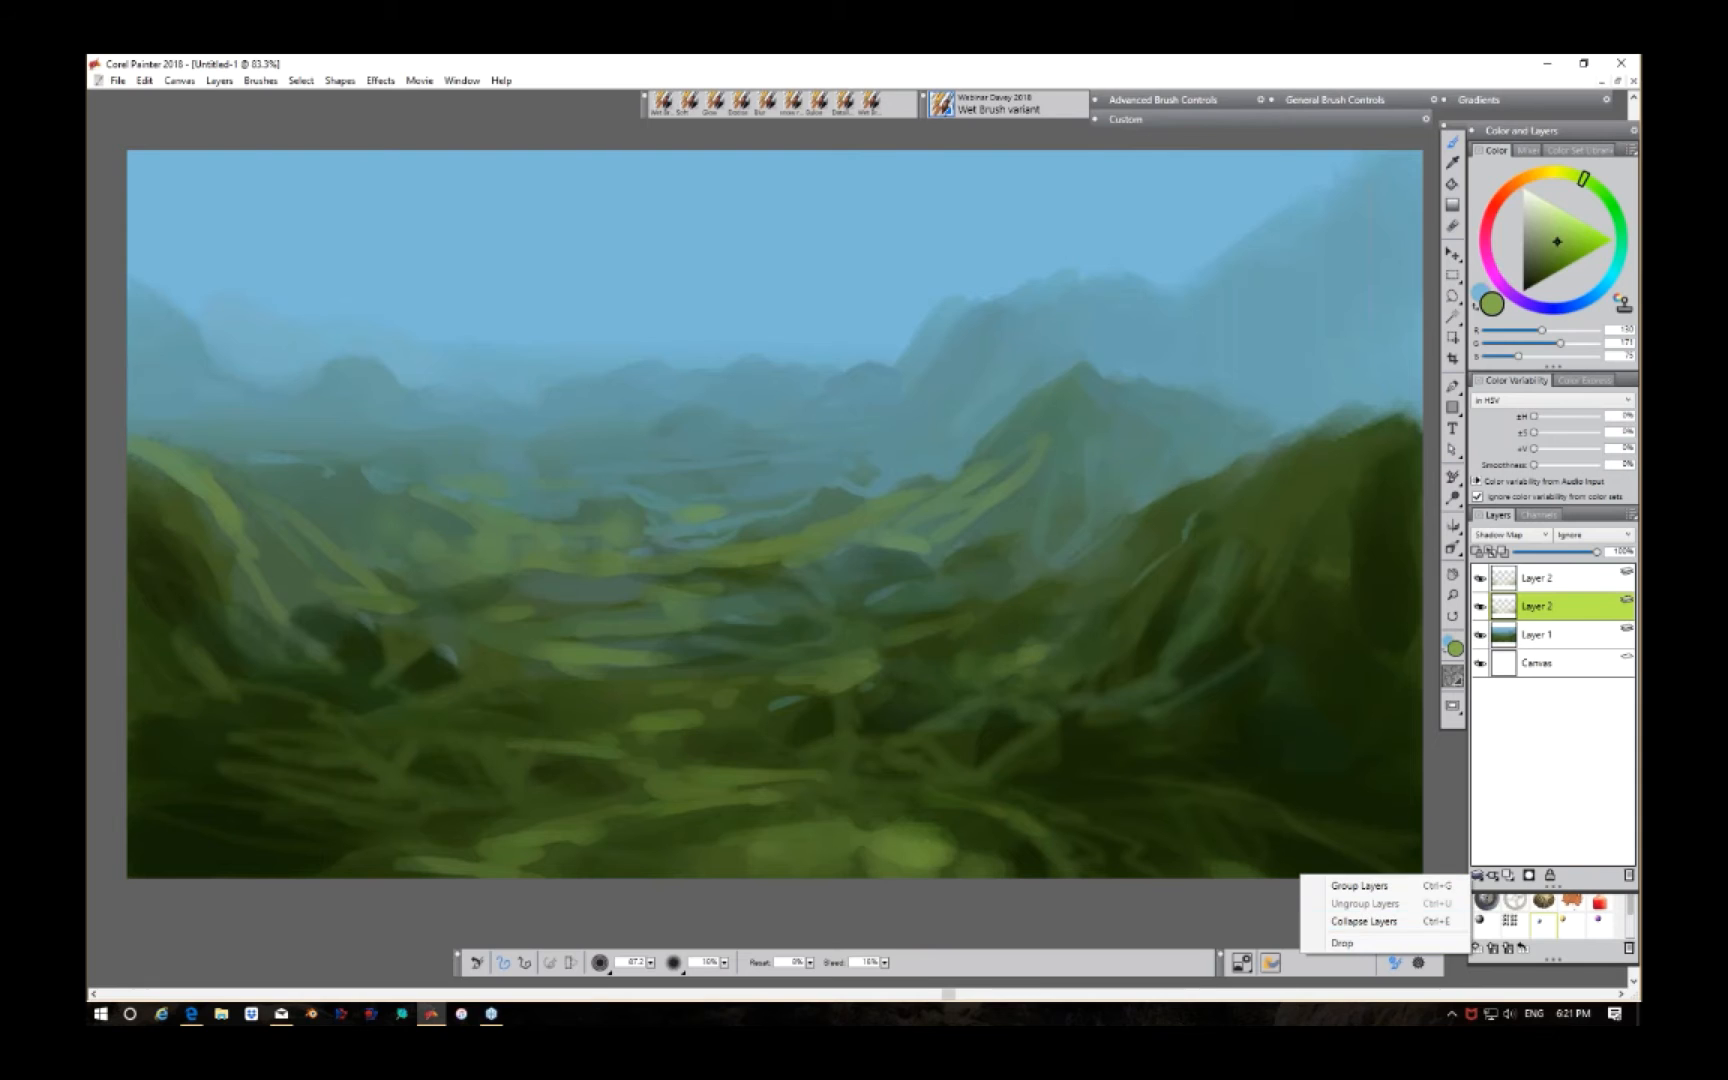
{"action": "left_click", "coordinate": [1400, 941]}
{"action": "left_click", "coordinate": [1484, 877]}
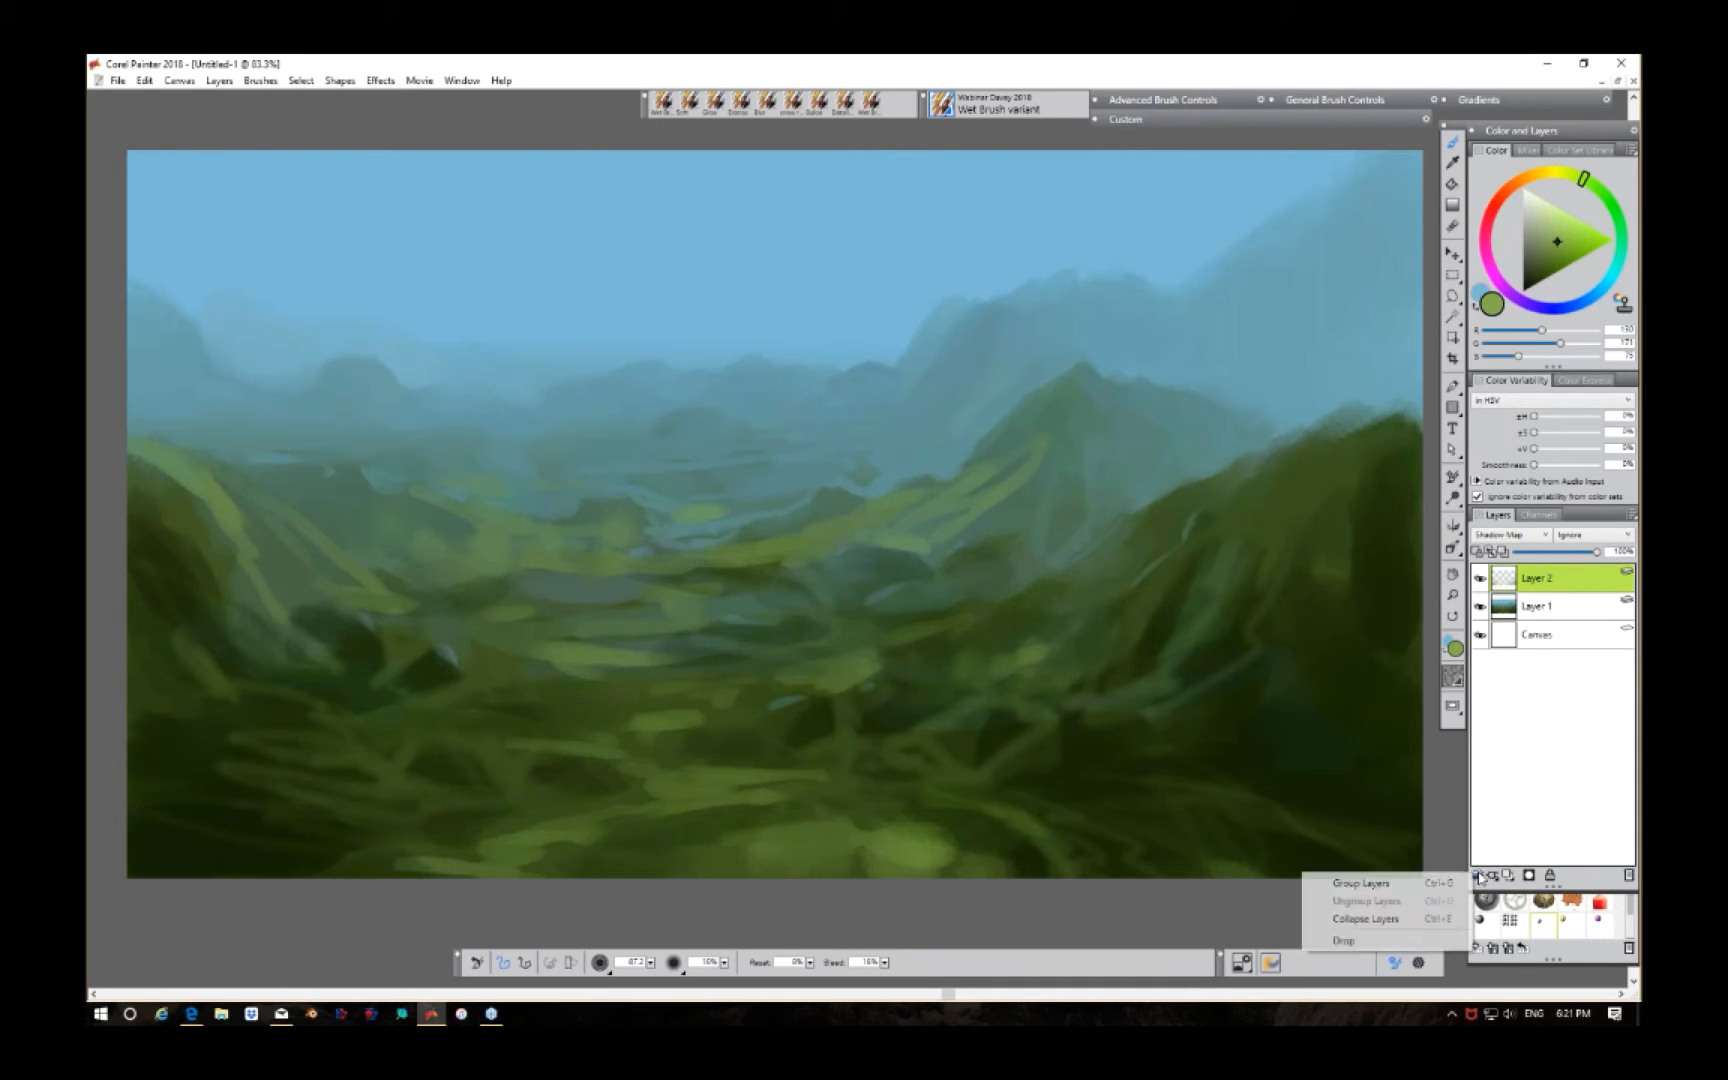
{"action": "left_click", "coordinate": [1397, 924]}
Step: Set the collapsed Layer 2's composite method back to Shadow Map
{"action": "left_click", "coordinate": [1543, 585]}
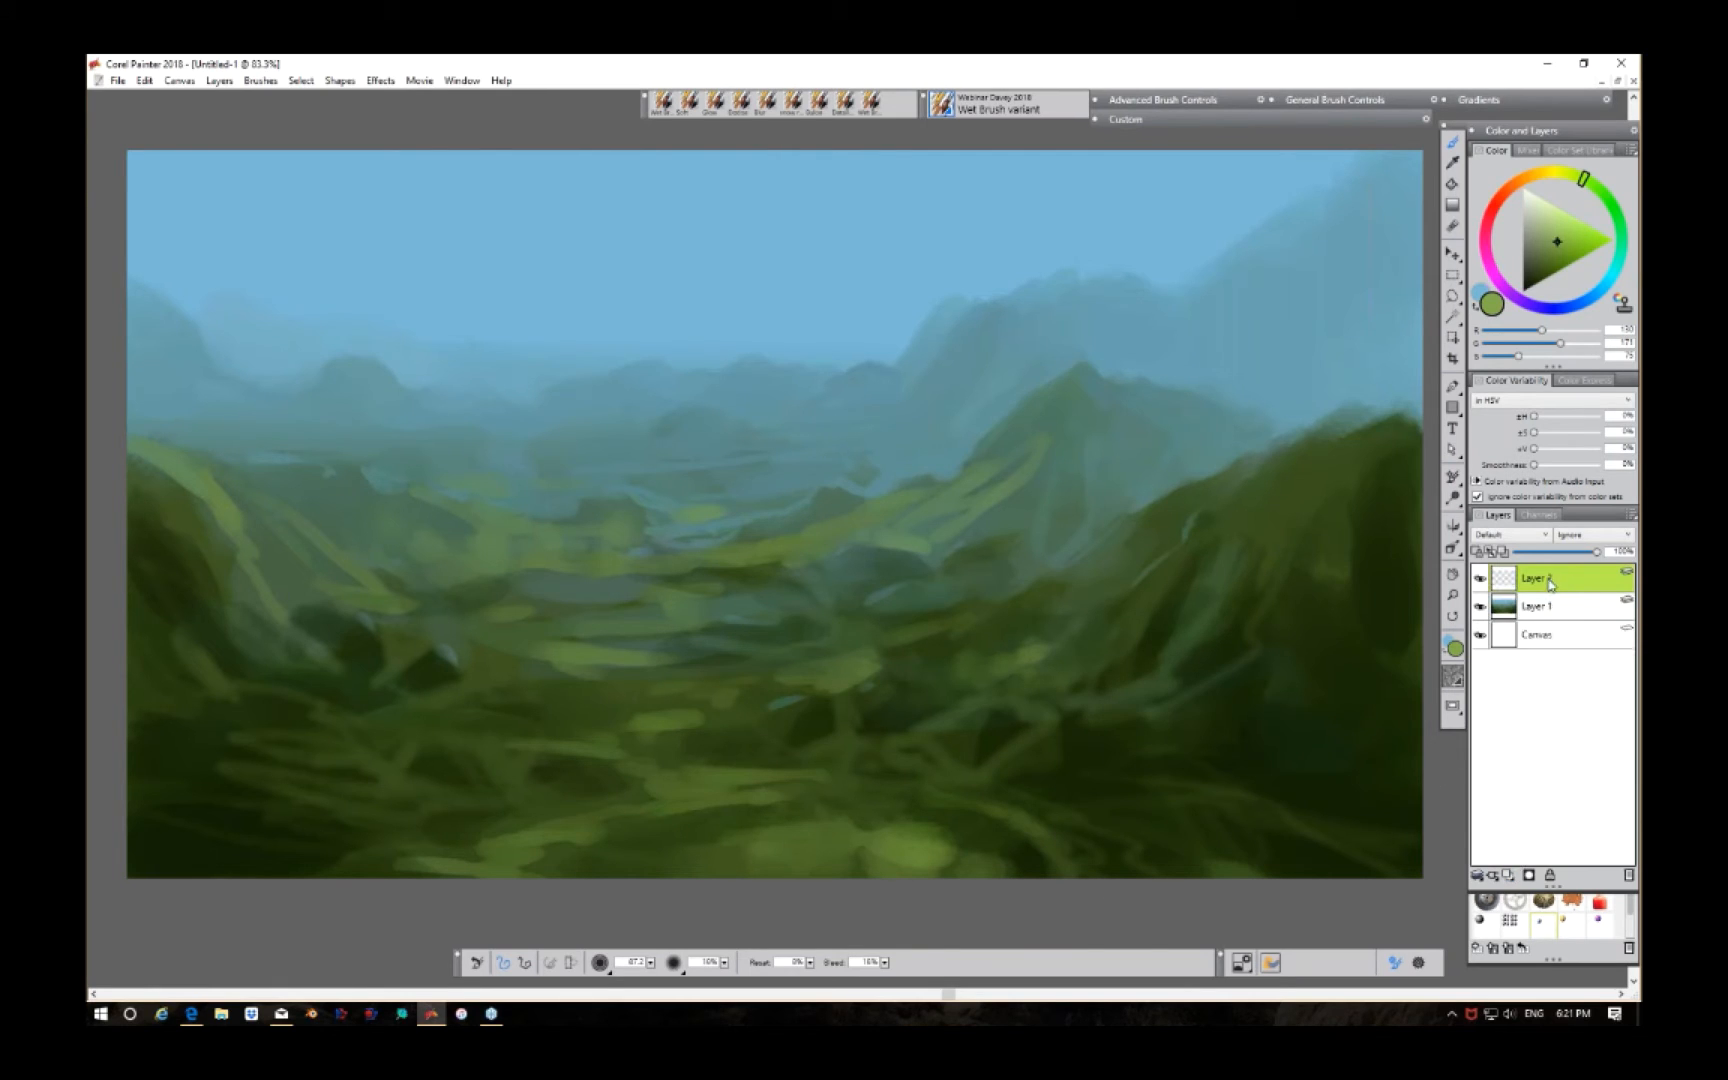
{"action": "left_click", "coordinate": [1543, 538]}
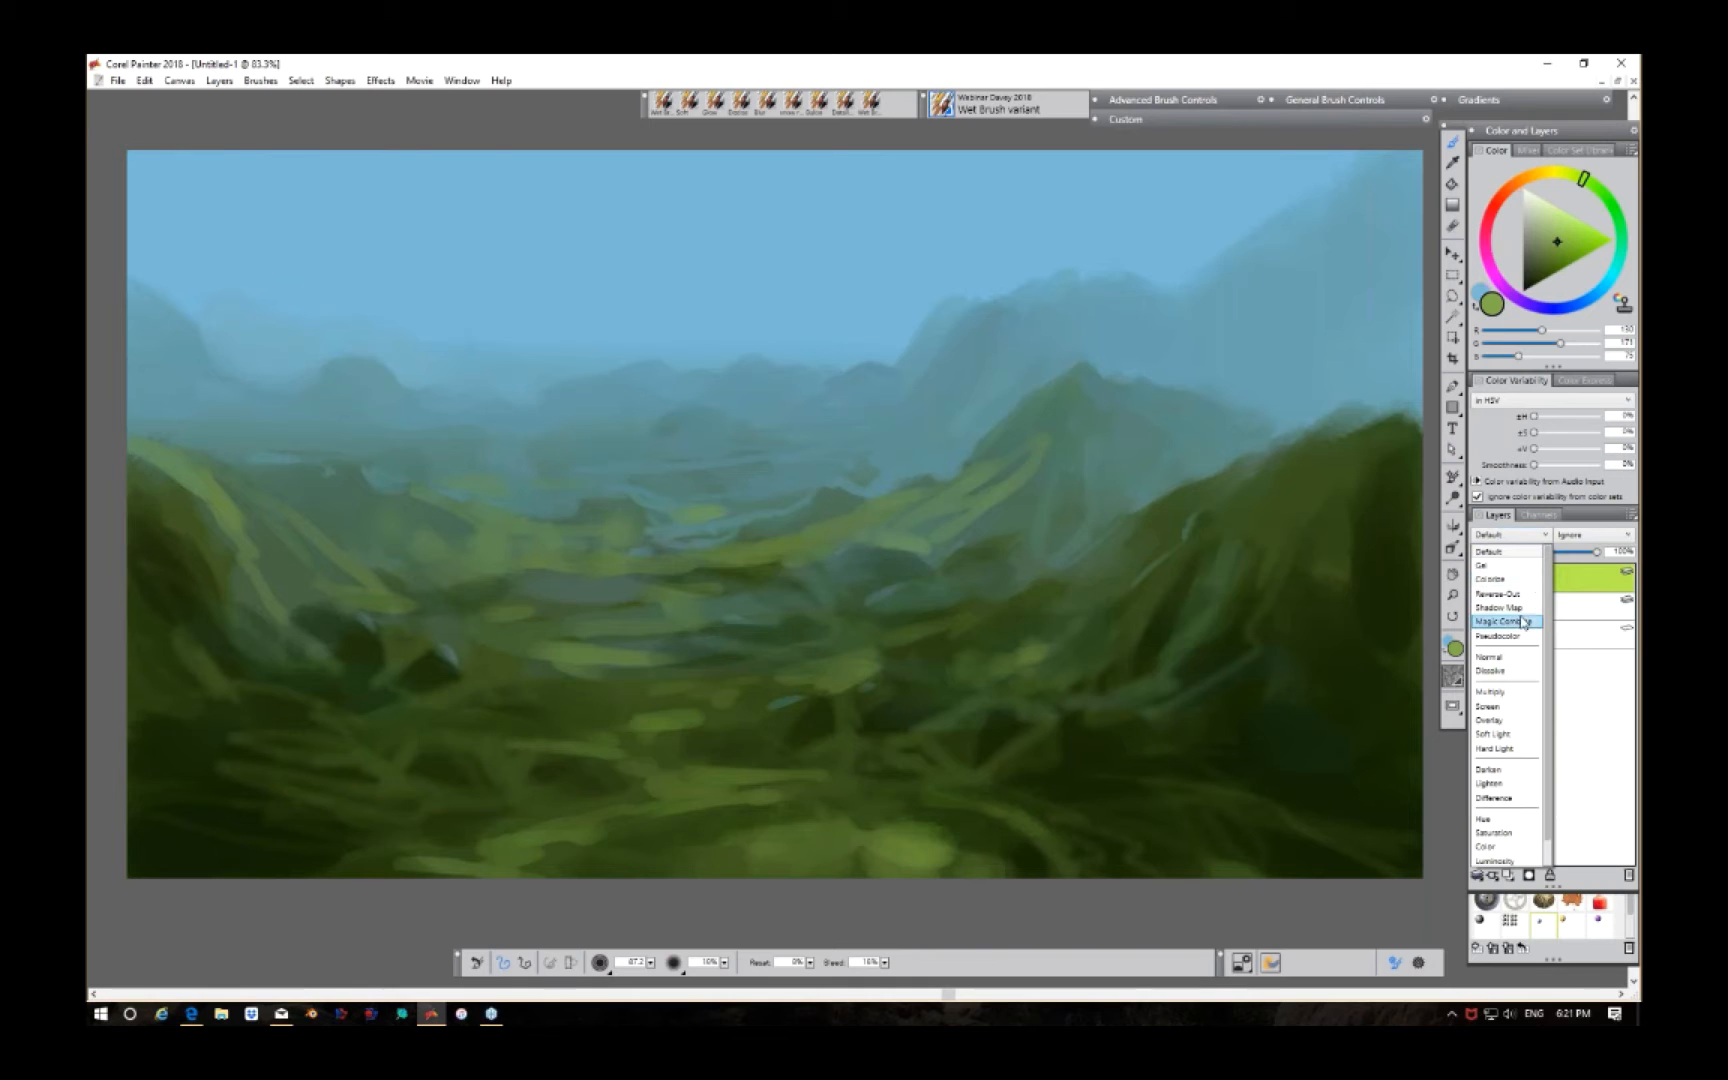
{"action": "left_click", "coordinate": [1512, 607]}
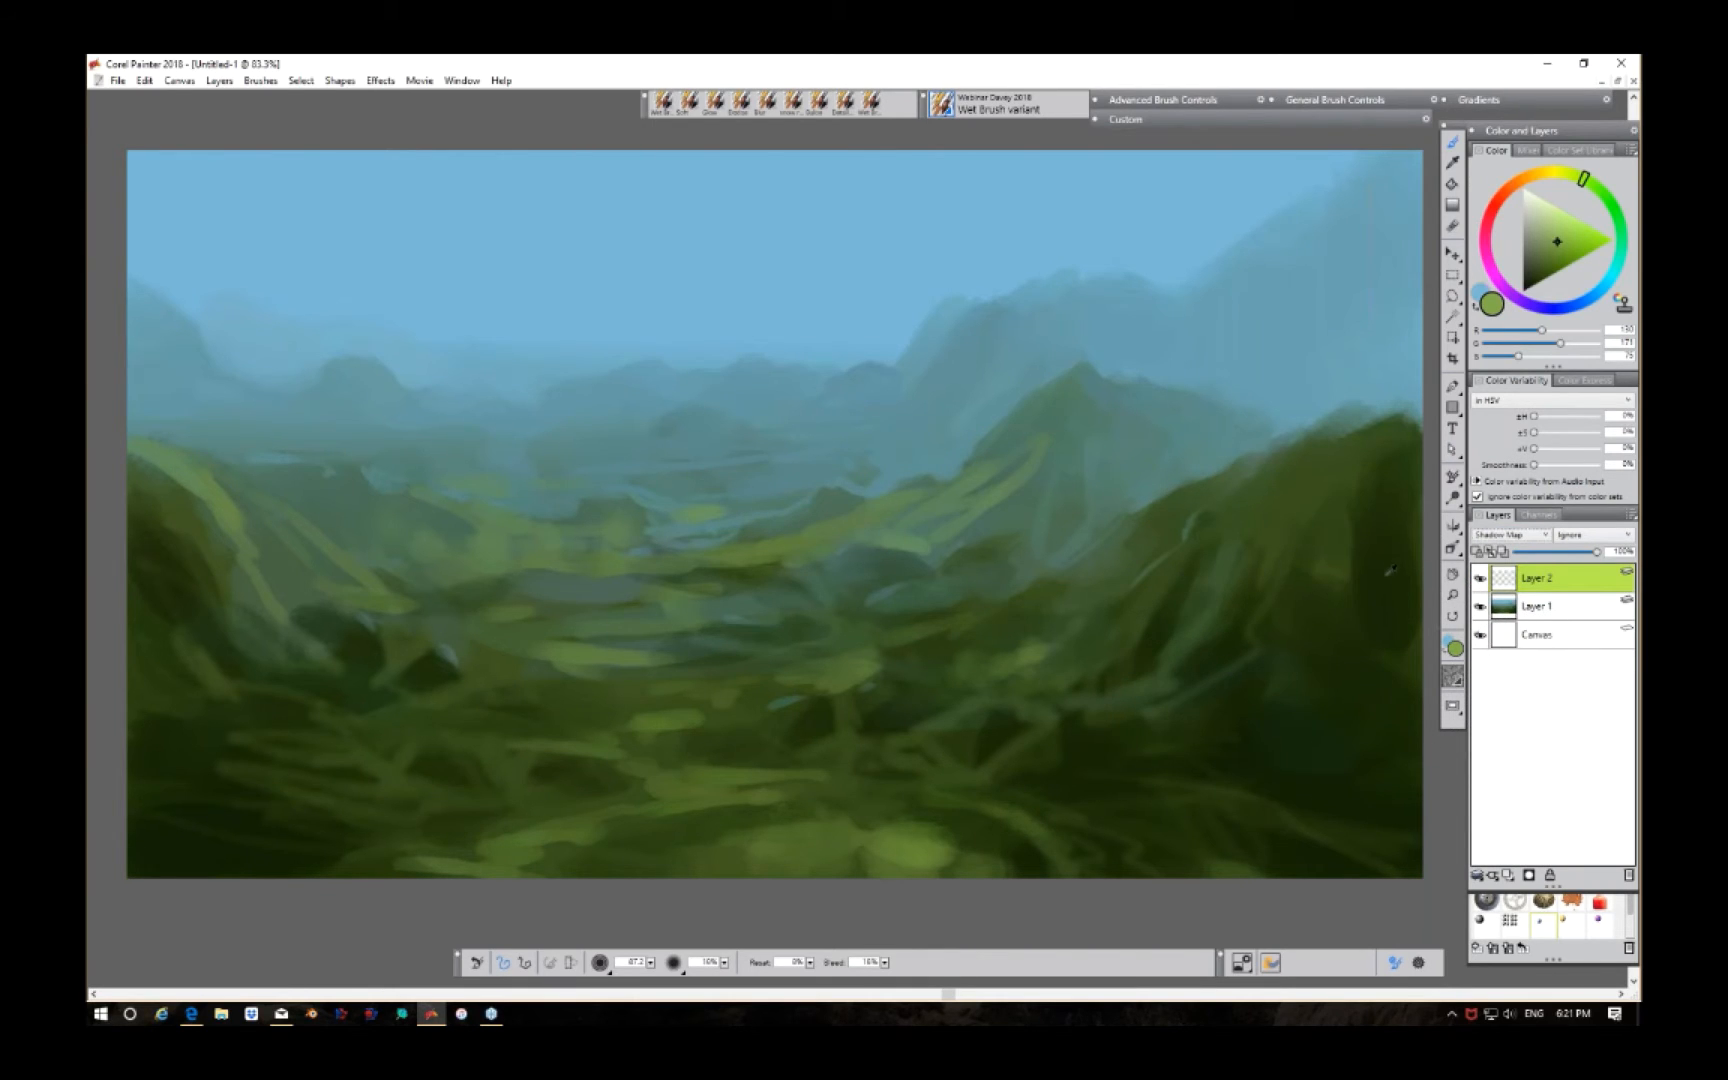
Step: Sample a muted green and paint deeper Shadow Map shading on Layer 2 over the right hillside, foreground rocks and left slope
{"action": "left_click", "coordinate": [1291, 485], "text": "alt"}
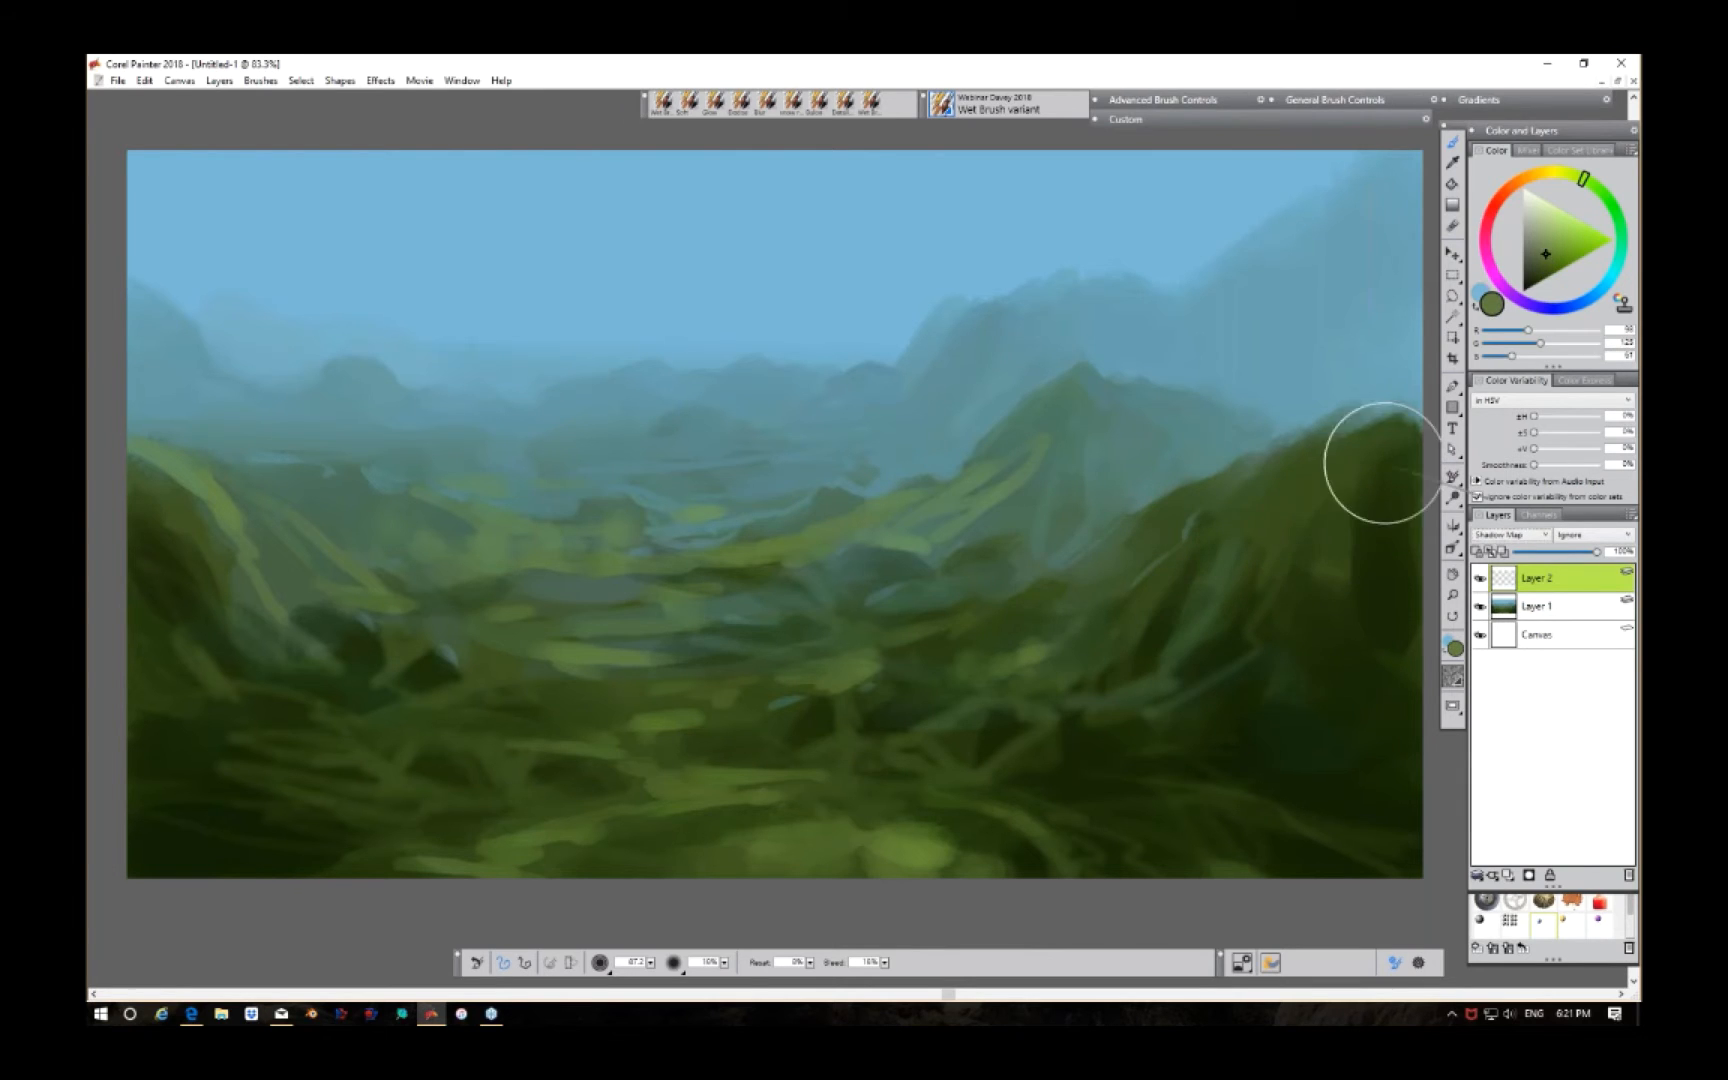
{"action": "mouse_move", "coordinate": [973, 636]}
{"action": "left_mouse_down"}
{"action": "mouse_move", "coordinate": [1011, 618]}
{"action": "mouse_move", "coordinate": [1080, 579]}
{"action": "mouse_move", "coordinate": [1141, 515]}
{"action": "mouse_move", "coordinate": [1163, 532]}
{"action": "mouse_move", "coordinate": [1092, 645]}
{"action": "mouse_move", "coordinate": [1179, 527]}
{"action": "mouse_move", "coordinate": [1201, 559]}
{"action": "mouse_move", "coordinate": [1183, 581]}
{"action": "mouse_move", "coordinate": [1195, 496]}
{"action": "mouse_move", "coordinate": [1272, 466]}
{"action": "mouse_move", "coordinate": [1238, 503]}
{"action": "mouse_move", "coordinate": [1219, 596]}
{"action": "mouse_move", "coordinate": [1333, 453]}
{"action": "mouse_move", "coordinate": [1391, 450]}
{"action": "mouse_move", "coordinate": [1135, 729]}
{"action": "mouse_move", "coordinate": [976, 762]}
{"action": "mouse_move", "coordinate": [1059, 751]}
{"action": "mouse_move", "coordinate": [1034, 729]}
{"action": "mouse_move", "coordinate": [1084, 739]}
{"action": "mouse_move", "coordinate": [1054, 772]}
{"action": "mouse_move", "coordinate": [948, 776]}
{"action": "mouse_move", "coordinate": [792, 747]}
{"action": "mouse_move", "coordinate": [837, 719]}
{"action": "mouse_move", "coordinate": [806, 686]}
{"action": "mouse_move", "coordinate": [831, 657]}
{"action": "mouse_move", "coordinate": [968, 648]}
{"action": "mouse_move", "coordinate": [810, 656]}
{"action": "mouse_move", "coordinate": [891, 621]}
{"action": "mouse_move", "coordinate": [1013, 615]}
{"action": "mouse_move", "coordinate": [1153, 534]}
{"action": "mouse_move", "coordinate": [1067, 622]}
{"action": "mouse_move", "coordinate": [951, 655]}
{"action": "mouse_move", "coordinate": [964, 643]}
{"action": "mouse_move", "coordinate": [948, 675]}
{"action": "mouse_move", "coordinate": [920, 676]}
{"action": "mouse_move", "coordinate": [1055, 673]}
{"action": "mouse_move", "coordinate": [1126, 611]}
{"action": "mouse_move", "coordinate": [1124, 771]}
{"action": "mouse_move", "coordinate": [1187, 751]}
{"action": "mouse_move", "coordinate": [1163, 656]}
{"action": "mouse_move", "coordinate": [1221, 718]}
{"action": "mouse_move", "coordinate": [1162, 768]}
{"action": "mouse_move", "coordinate": [1274, 820]}
{"action": "mouse_move", "coordinate": [1321, 699]}
{"action": "mouse_move", "coordinate": [1389, 703]}
{"action": "mouse_move", "coordinate": [1396, 639]}
{"action": "mouse_move", "coordinate": [1320, 620]}
{"action": "mouse_move", "coordinate": [1302, 647]}
{"action": "mouse_move", "coordinate": [1415, 801]}
{"action": "mouse_move", "coordinate": [1289, 857]}
{"action": "mouse_move", "coordinate": [961, 800]}
{"action": "mouse_move", "coordinate": [961, 828]}
{"action": "mouse_move", "coordinate": [1013, 877]}
{"action": "mouse_move", "coordinate": [1011, 841]}
{"action": "mouse_move", "coordinate": [1080, 868]}
{"action": "mouse_move", "coordinate": [1039, 834]}
{"action": "mouse_move", "coordinate": [1153, 844]}
{"action": "mouse_move", "coordinate": [1072, 807]}
{"action": "mouse_move", "coordinate": [1172, 799]}
{"action": "mouse_move", "coordinate": [1166, 861]}
{"action": "left_mouse_up"}
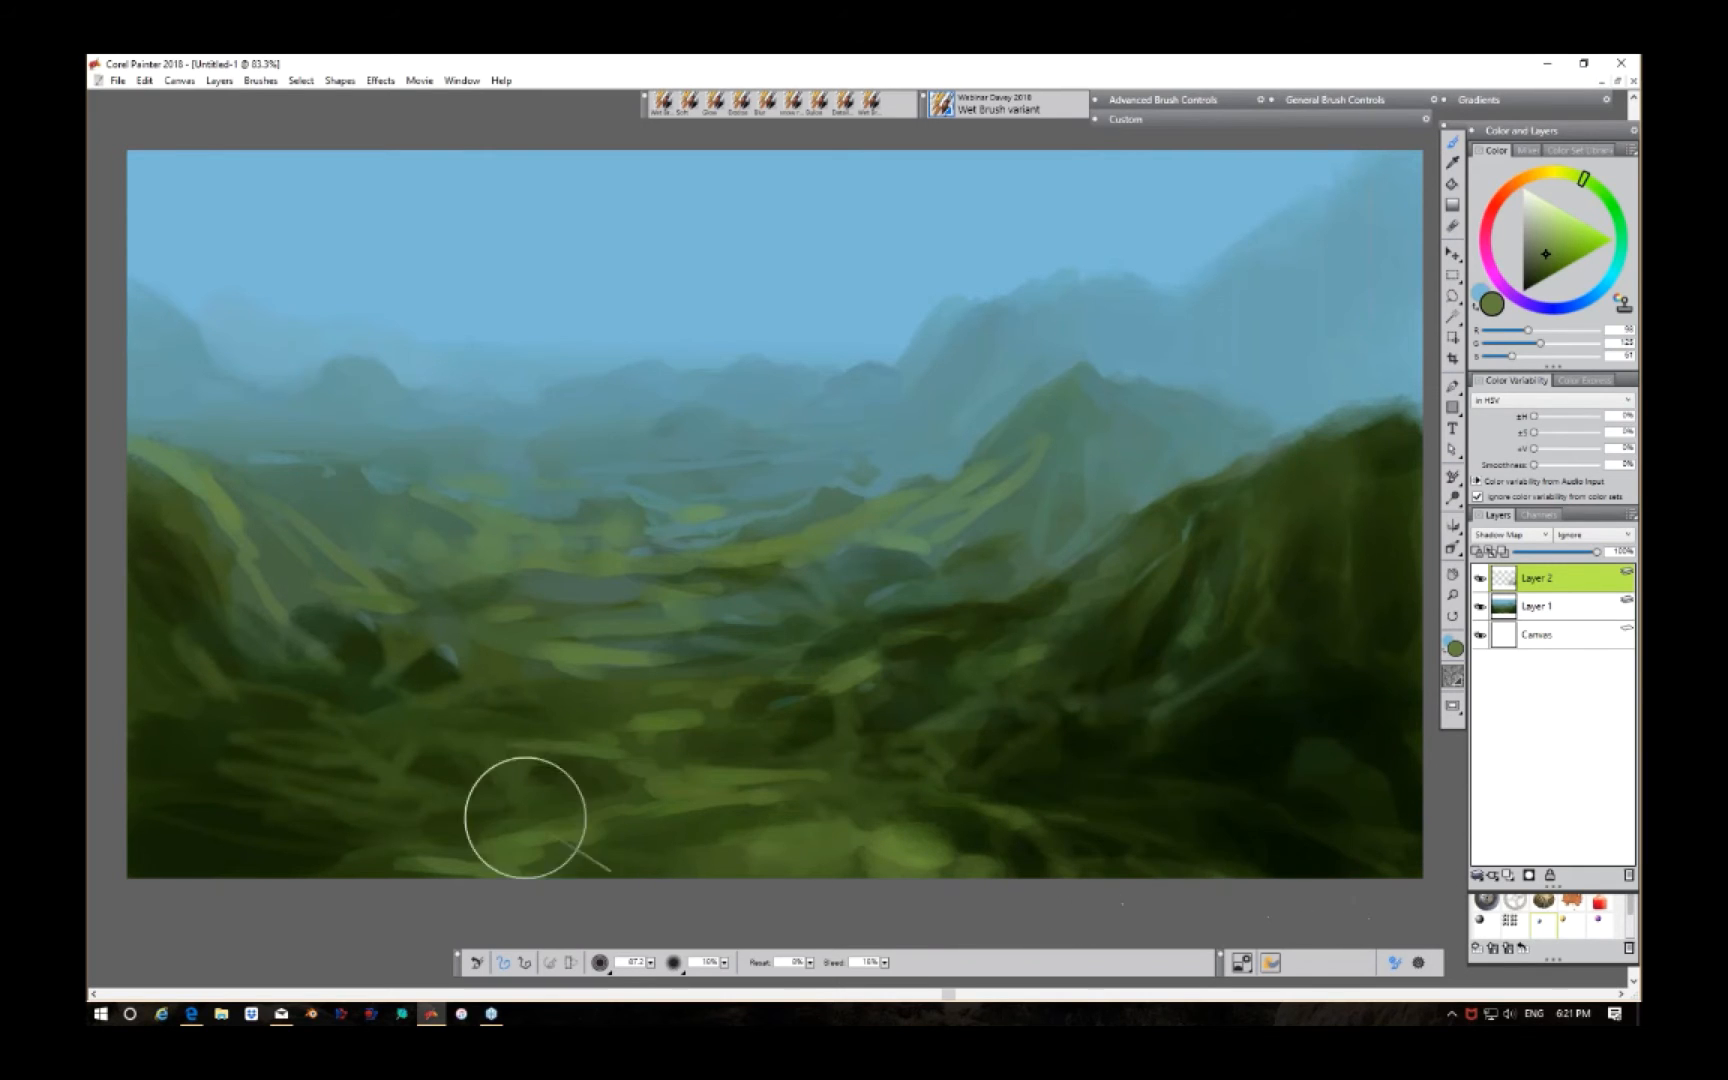
{"action": "mouse_move", "coordinate": [525, 817]}
{"action": "left_mouse_down"}
{"action": "mouse_move", "coordinate": [413, 865]}
{"action": "mouse_move", "coordinate": [433, 826]}
{"action": "mouse_move", "coordinate": [413, 786]}
{"action": "left_mouse_up"}
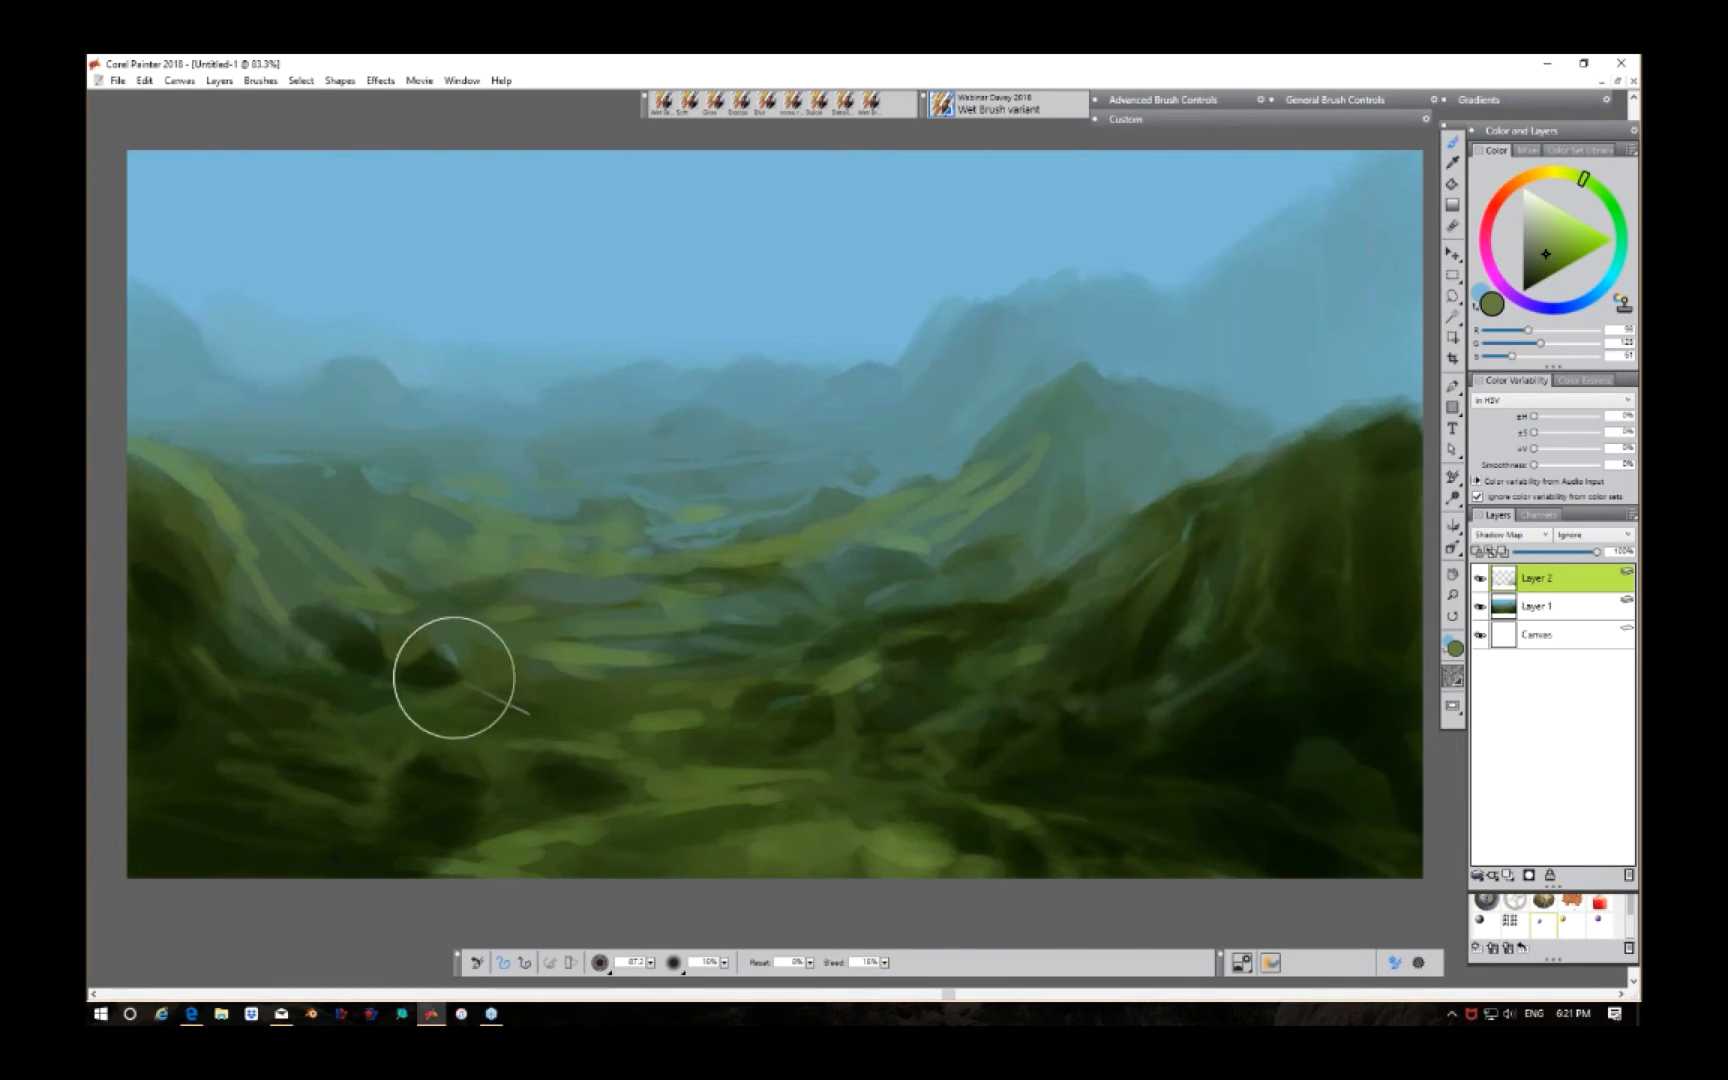
{"action": "mouse_move", "coordinate": [328, 634]}
{"action": "left_mouse_down"}
{"action": "mouse_move", "coordinate": [221, 566]}
{"action": "mouse_move", "coordinate": [129, 469]}
{"action": "mouse_move", "coordinate": [250, 663]}
{"action": "mouse_move", "coordinate": [179, 671]}
{"action": "mouse_move", "coordinate": [161, 761]}
{"action": "mouse_move", "coordinate": [129, 776]}
{"action": "mouse_move", "coordinate": [194, 704]}
{"action": "mouse_move", "coordinate": [351, 711]}
{"action": "mouse_move", "coordinate": [319, 742]}
{"action": "mouse_move", "coordinate": [223, 660]}
{"action": "mouse_move", "coordinate": [346, 732]}
{"action": "mouse_move", "coordinate": [568, 708]}
{"action": "mouse_move", "coordinate": [451, 704]}
{"action": "mouse_move", "coordinate": [611, 721]}
{"action": "mouse_move", "coordinate": [447, 683]}
{"action": "mouse_move", "coordinate": [556, 728]}
{"action": "mouse_move", "coordinate": [540, 729]}
{"action": "mouse_move", "coordinate": [362, 680]}
{"action": "mouse_move", "coordinate": [331, 668]}
{"action": "mouse_move", "coordinate": [307, 623]}
{"action": "mouse_move", "coordinate": [151, 716]}
{"action": "left_mouse_up"}
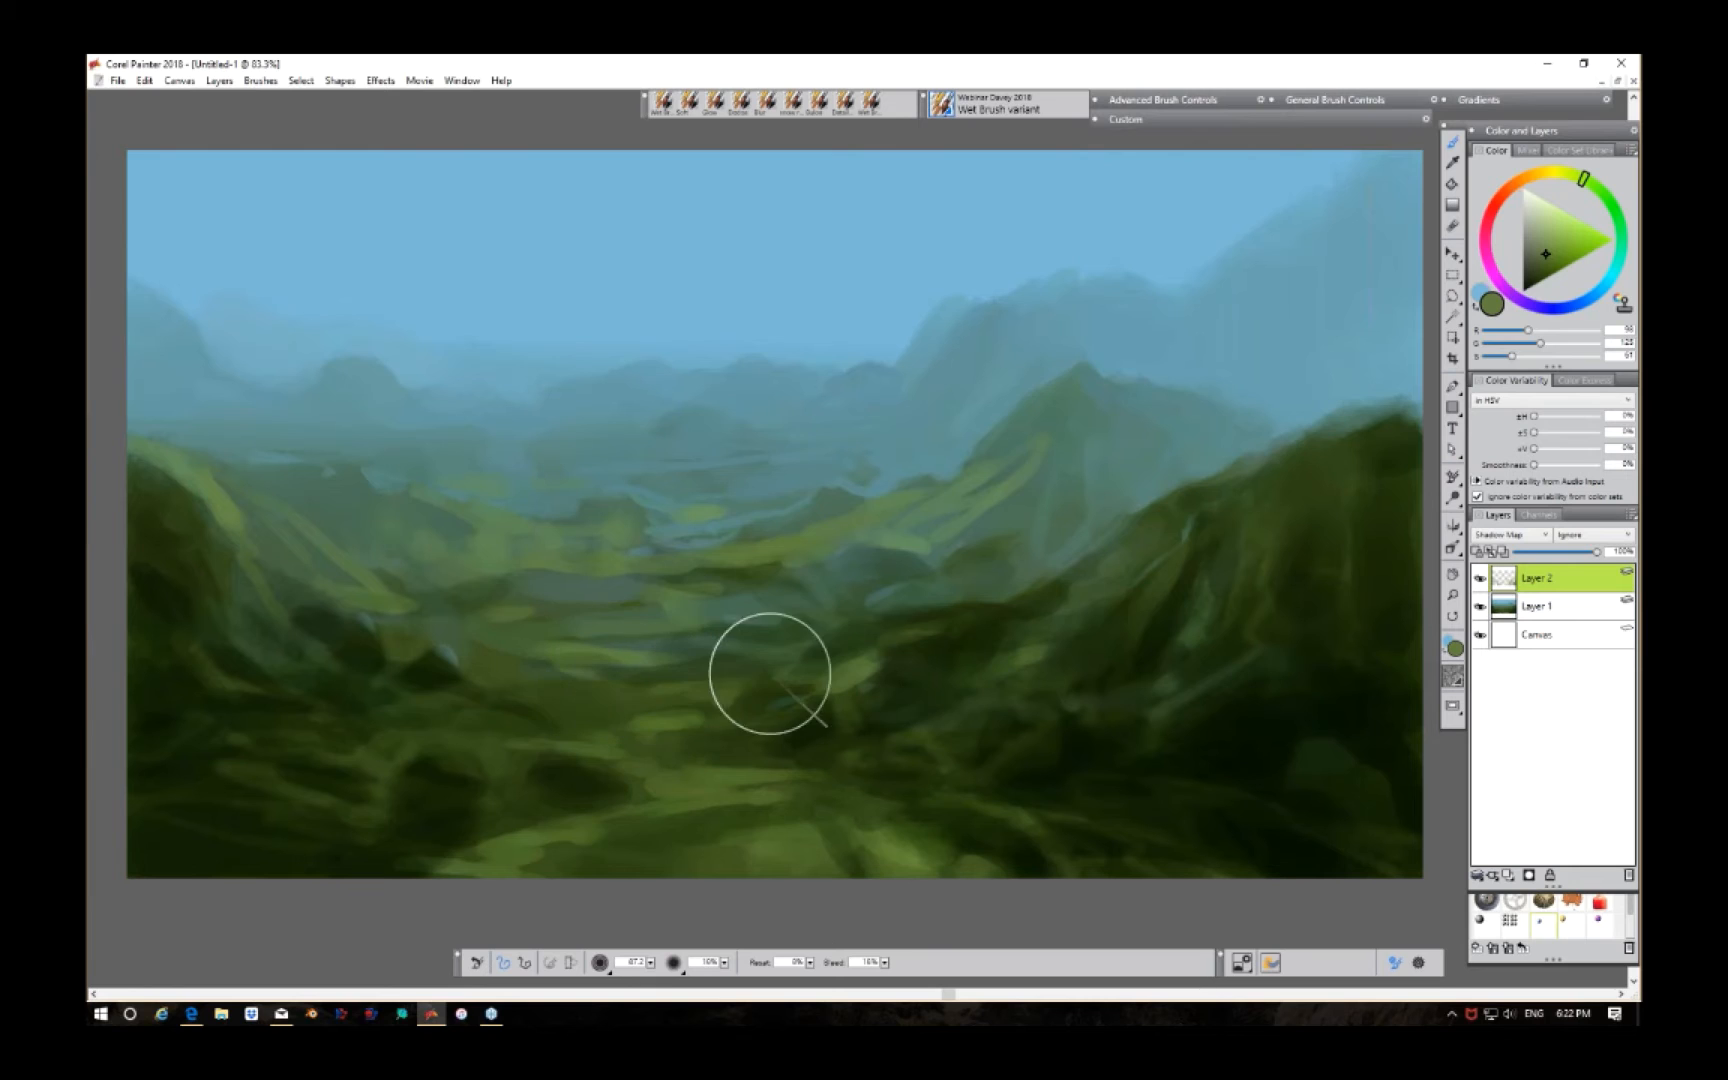
Step: Choose a lighter green and collapse the Shadow Map layer with the painting into a single Layer 1
{"action": "left_click", "coordinate": [1551, 236]}
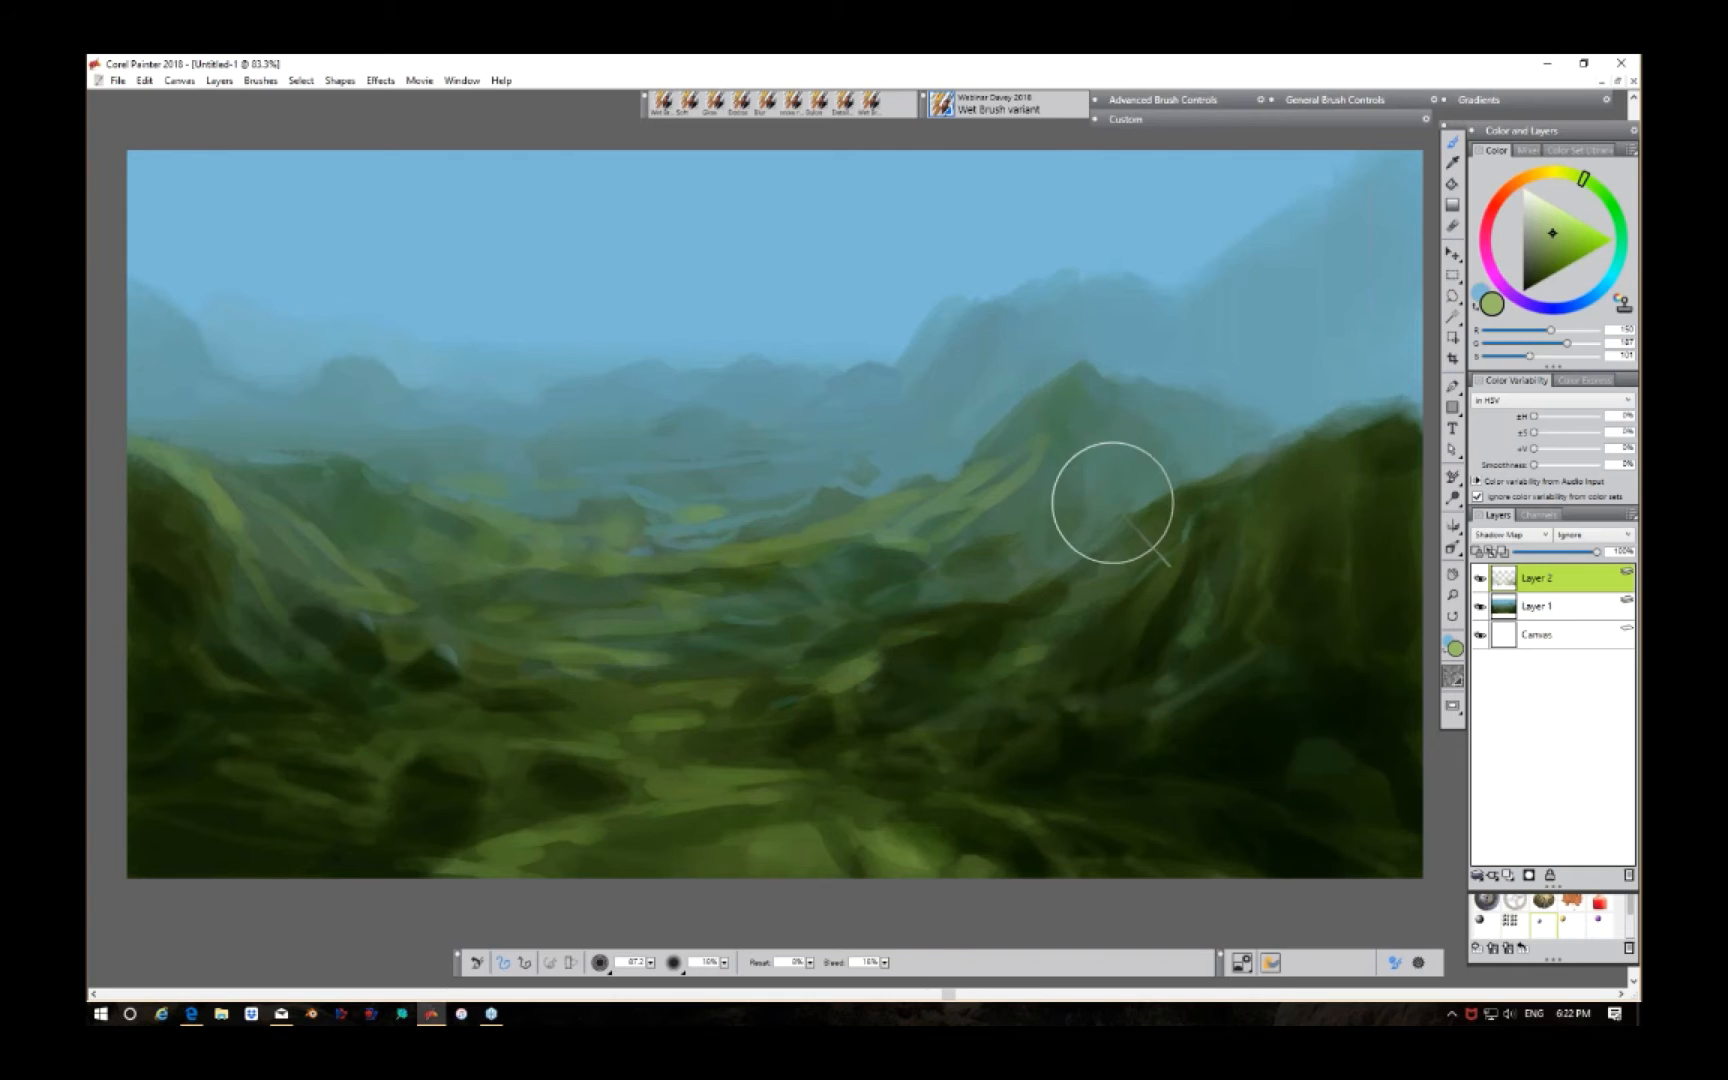
{"action": "left_click", "coordinate": [1493, 875]}
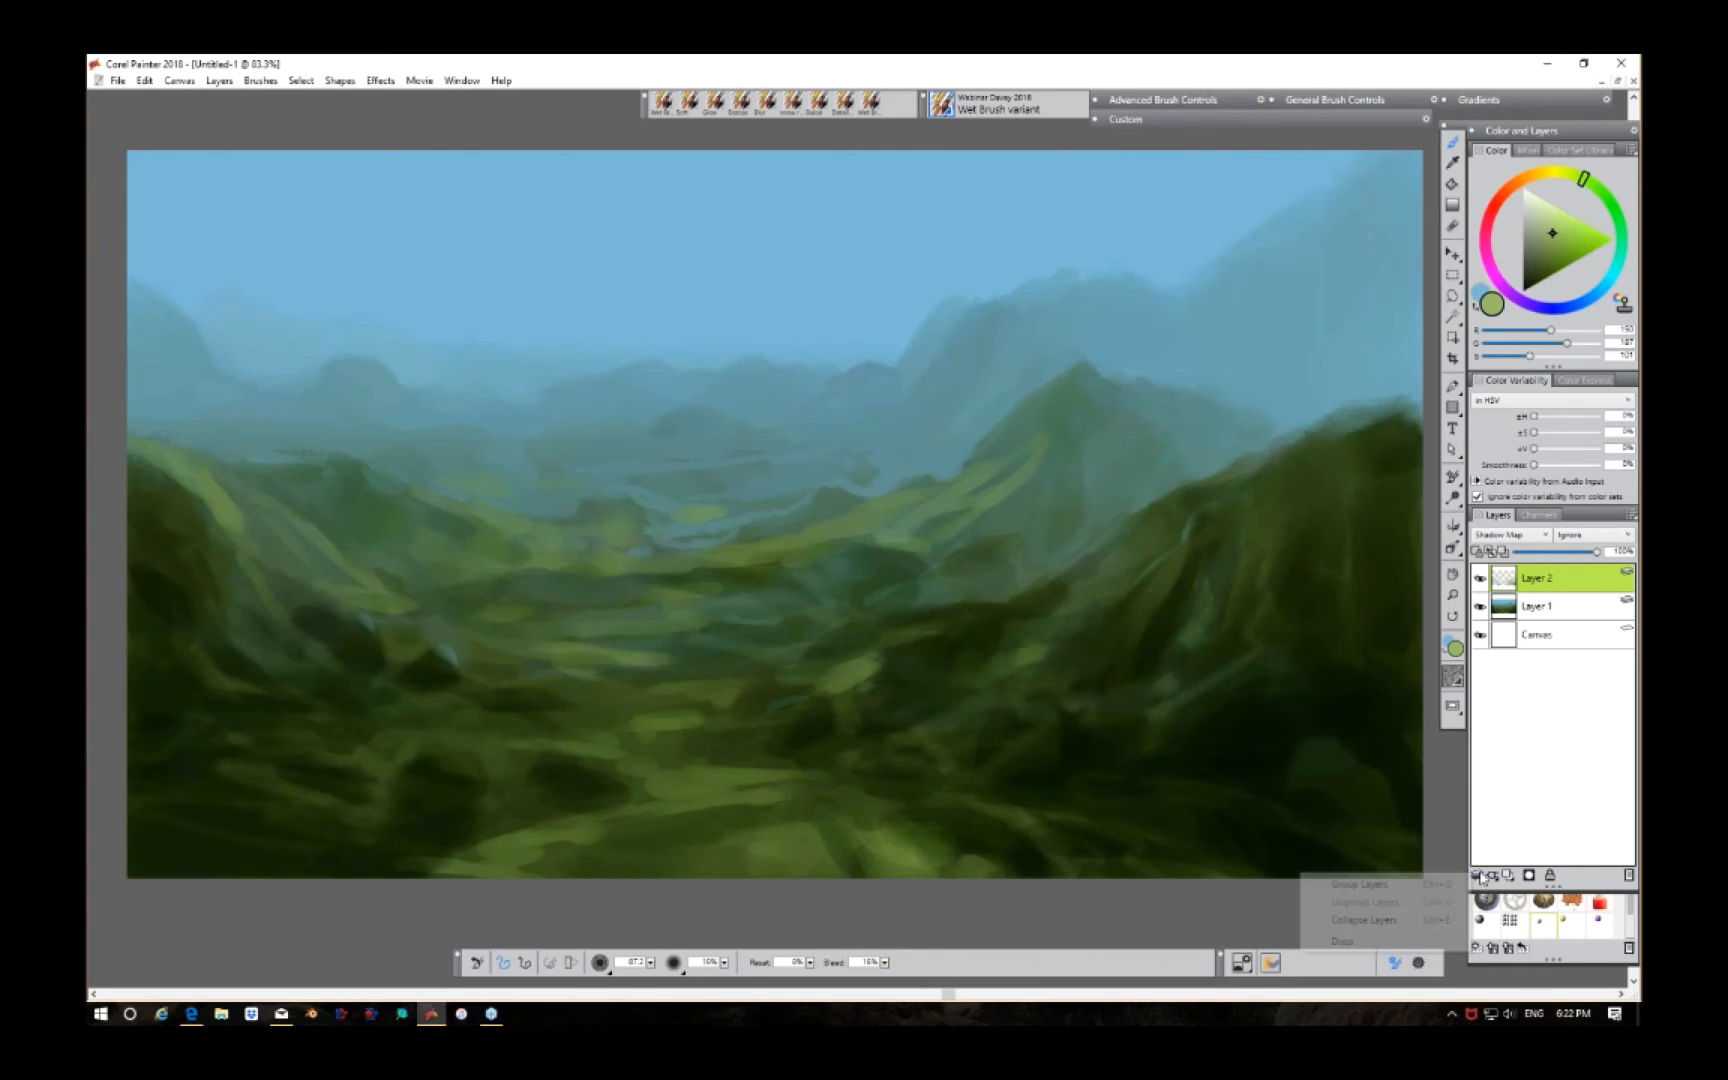
{"action": "left_click", "coordinate": [1399, 920]}
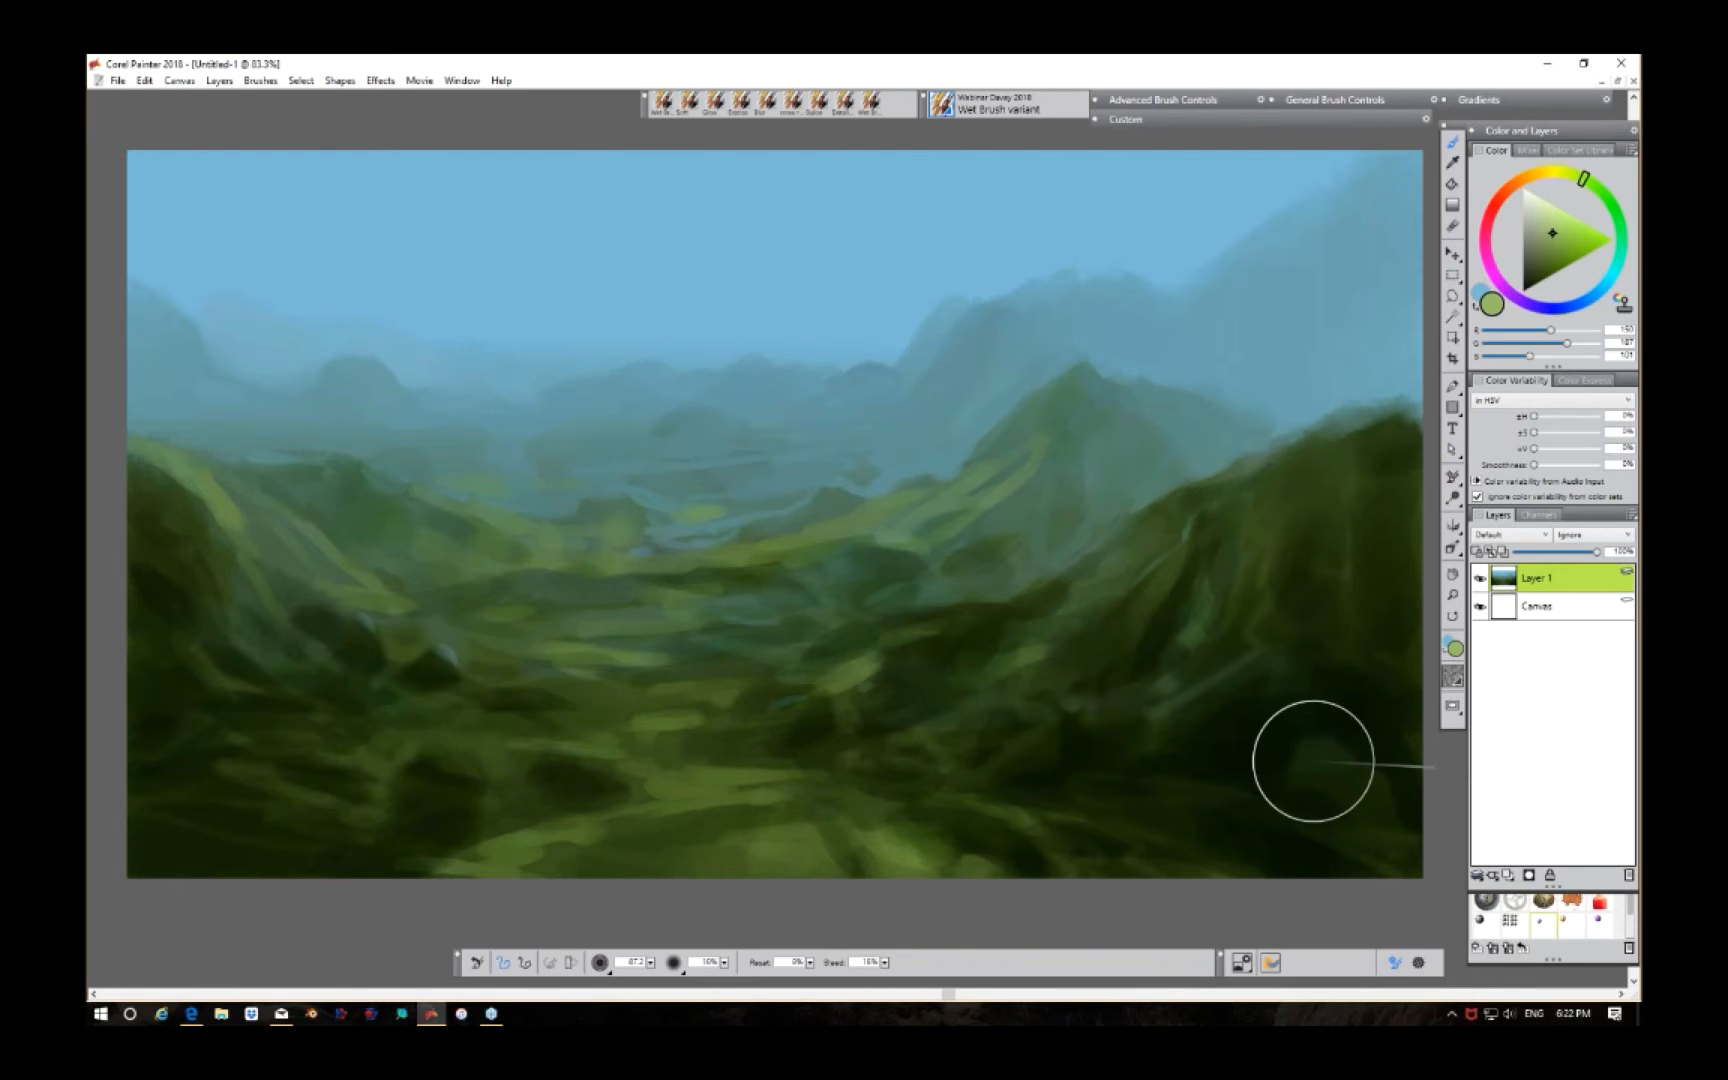
Step: Reduce the brush size to about 17 and paint small green highlights on the right hillside's crest, its foot and the foreground path
{"action": "key", "text": "ctrl+plus"}
{"action": "key", "text": "ctrl+plus"}
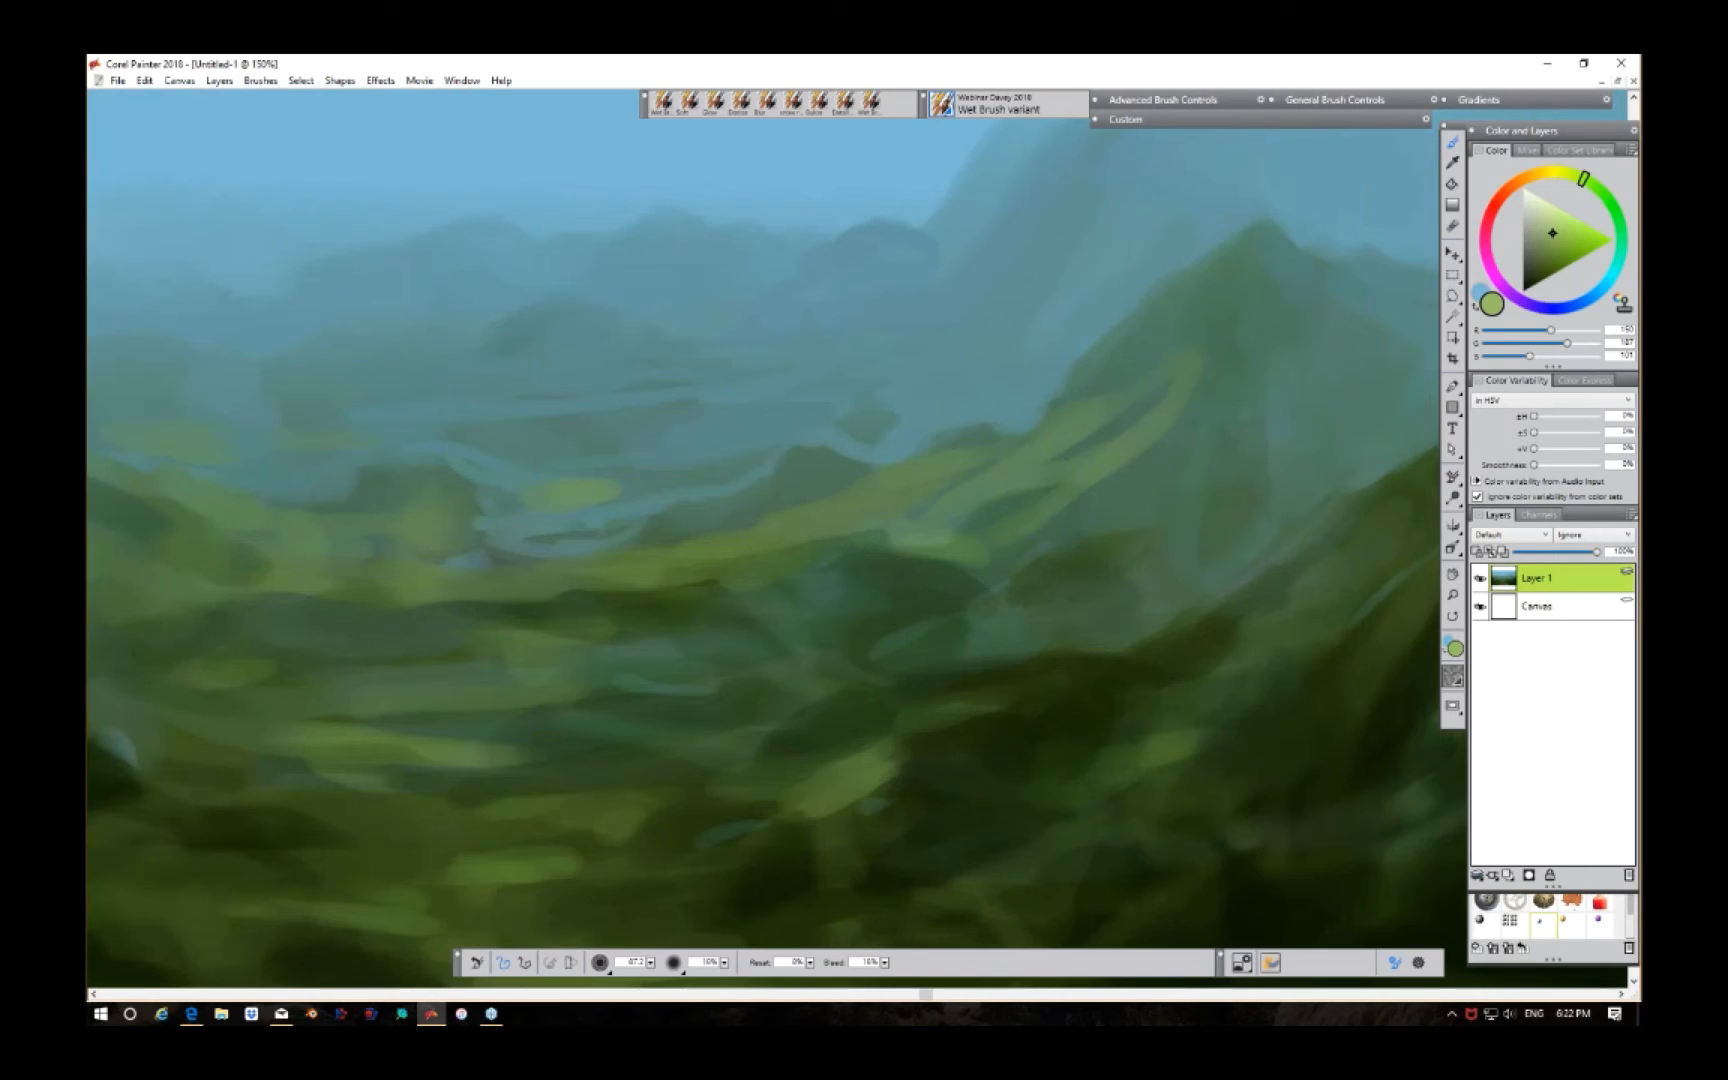
{"action": "mouse_move", "coordinate": [1222, 692]}
{"action": "left_mouse_down"}
{"action": "mouse_move", "coordinate": [1210, 642]}
{"action": "mouse_move", "coordinate": [1030, 513]}
{"action": "mouse_move", "coordinate": [1118, 733]}
{"action": "mouse_move", "coordinate": [1169, 725]}
{"action": "left_mouse_up"}
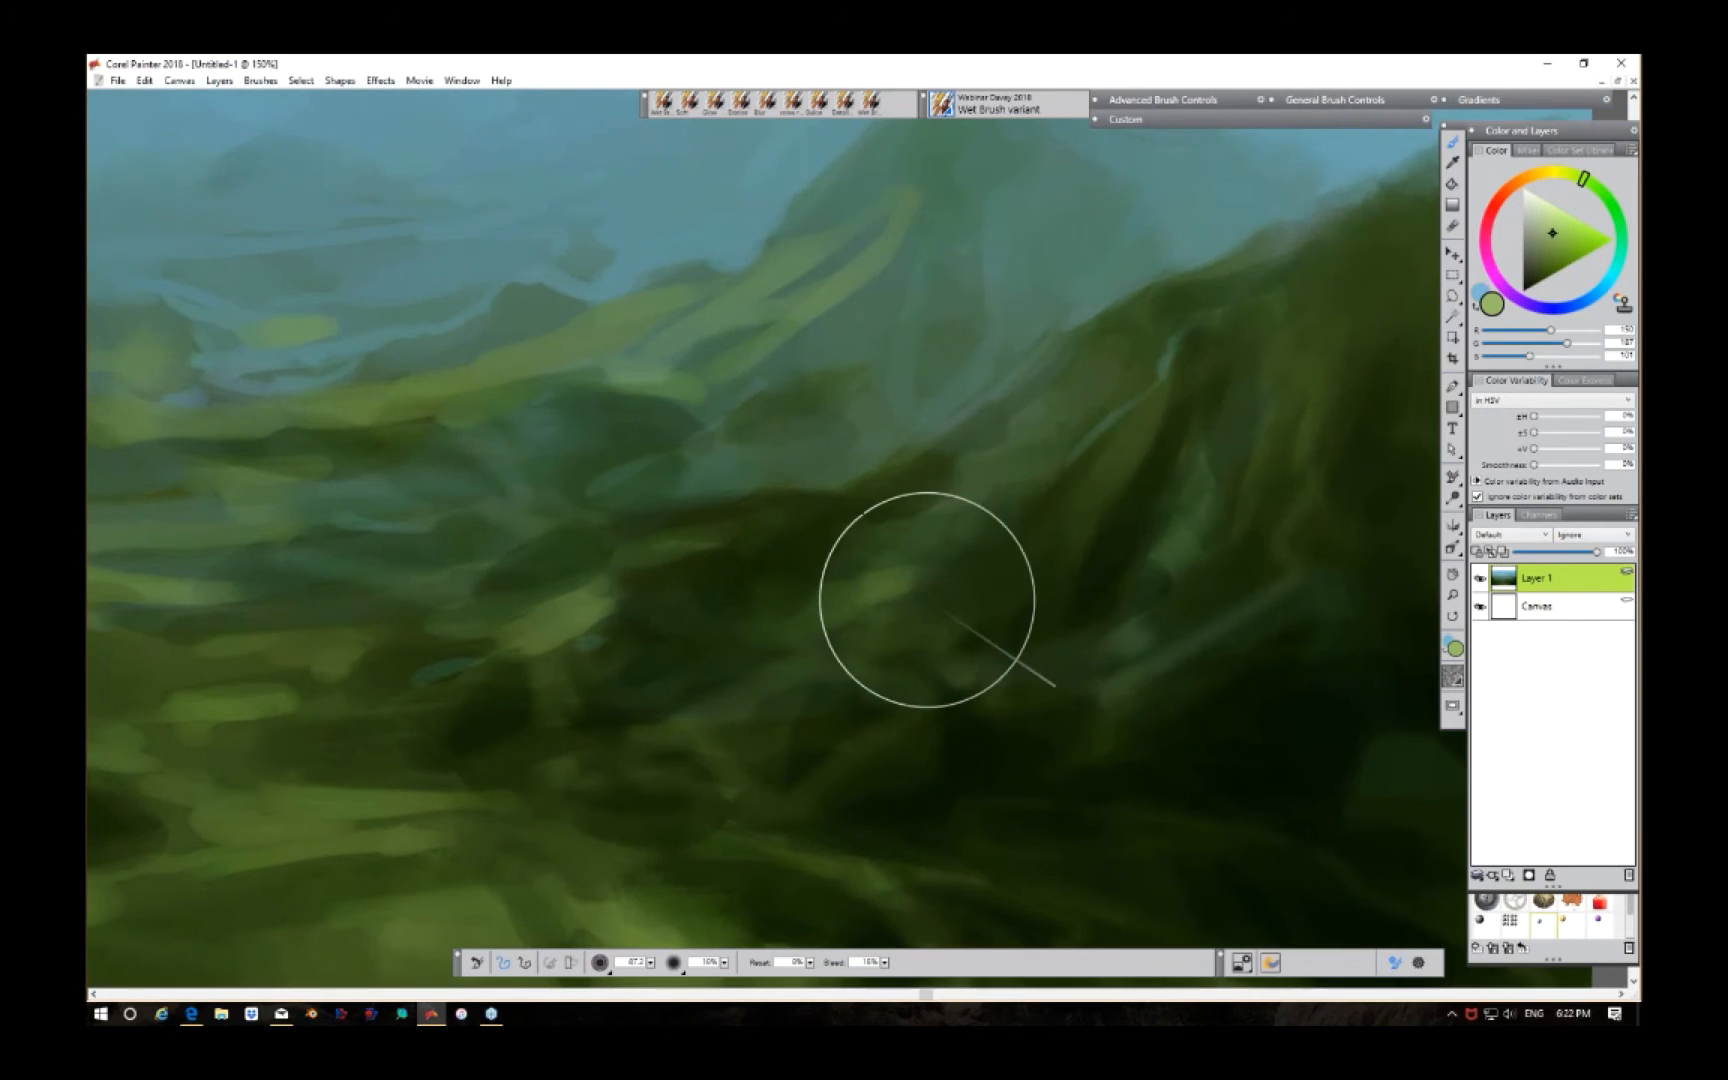
{"action": "left_click", "coordinate": [650, 963]}
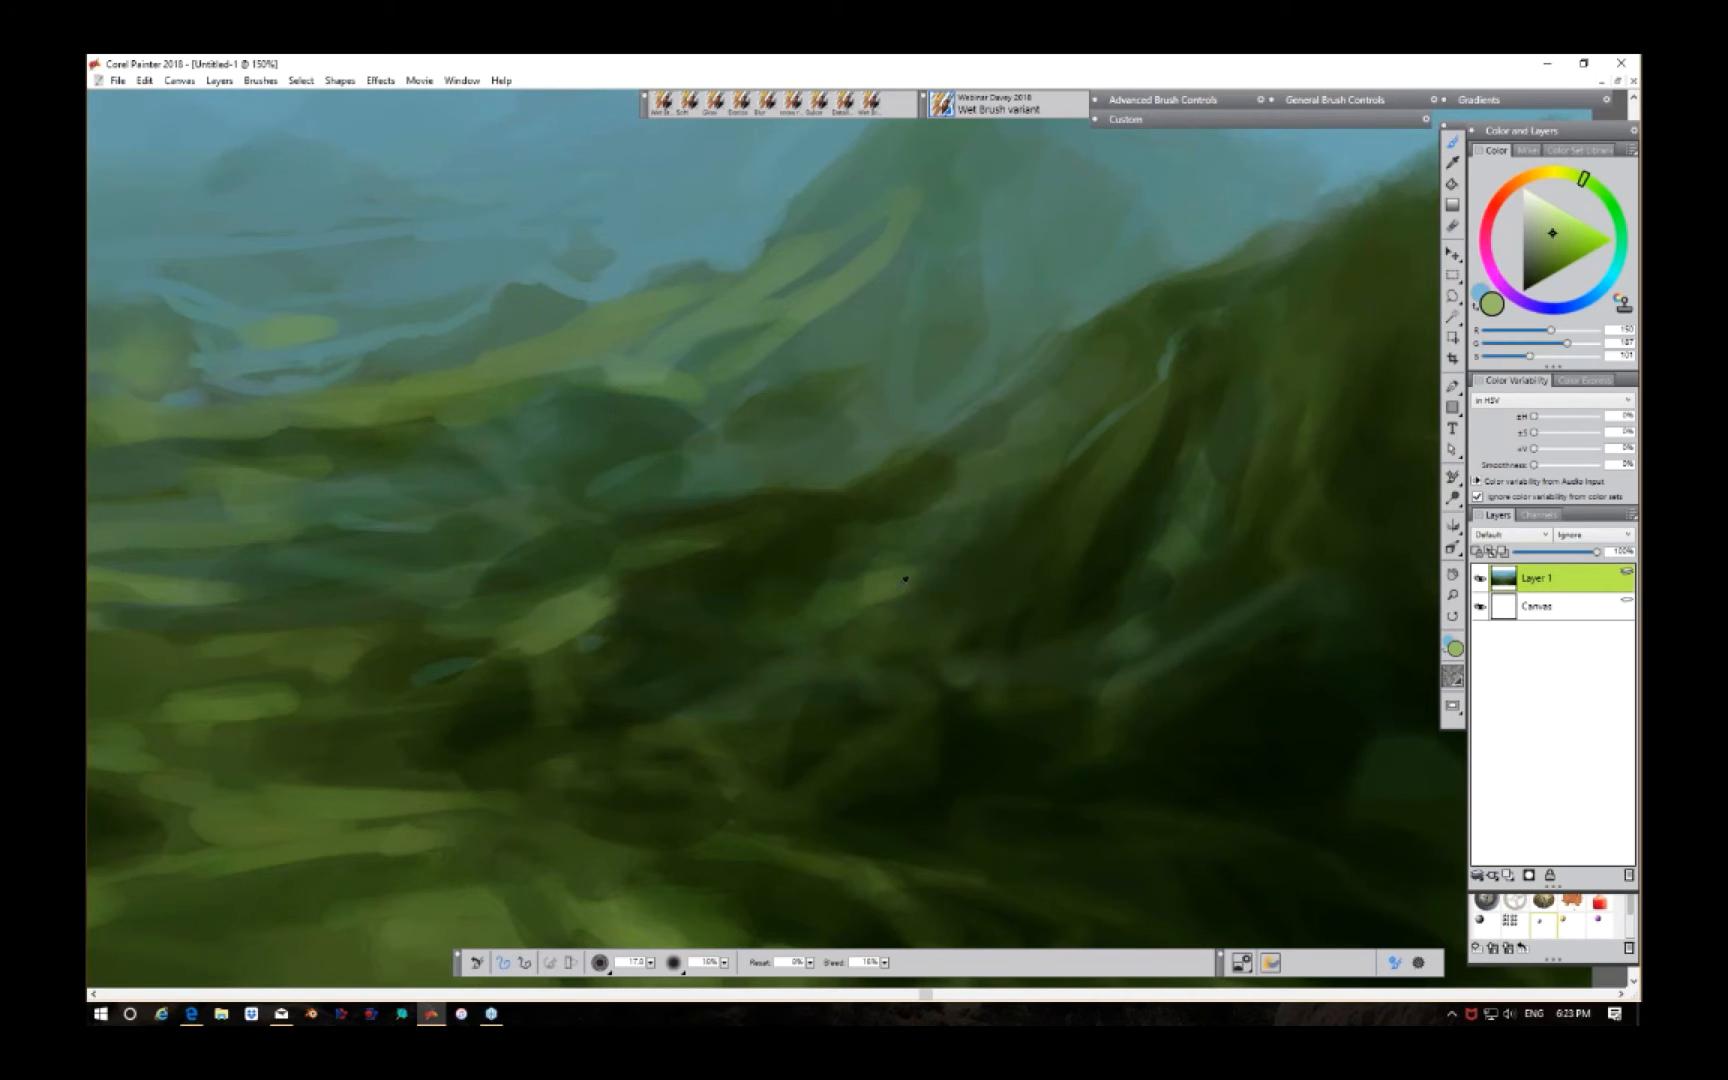
{"action": "left_click", "coordinate": [864, 605], "text": "alt"}
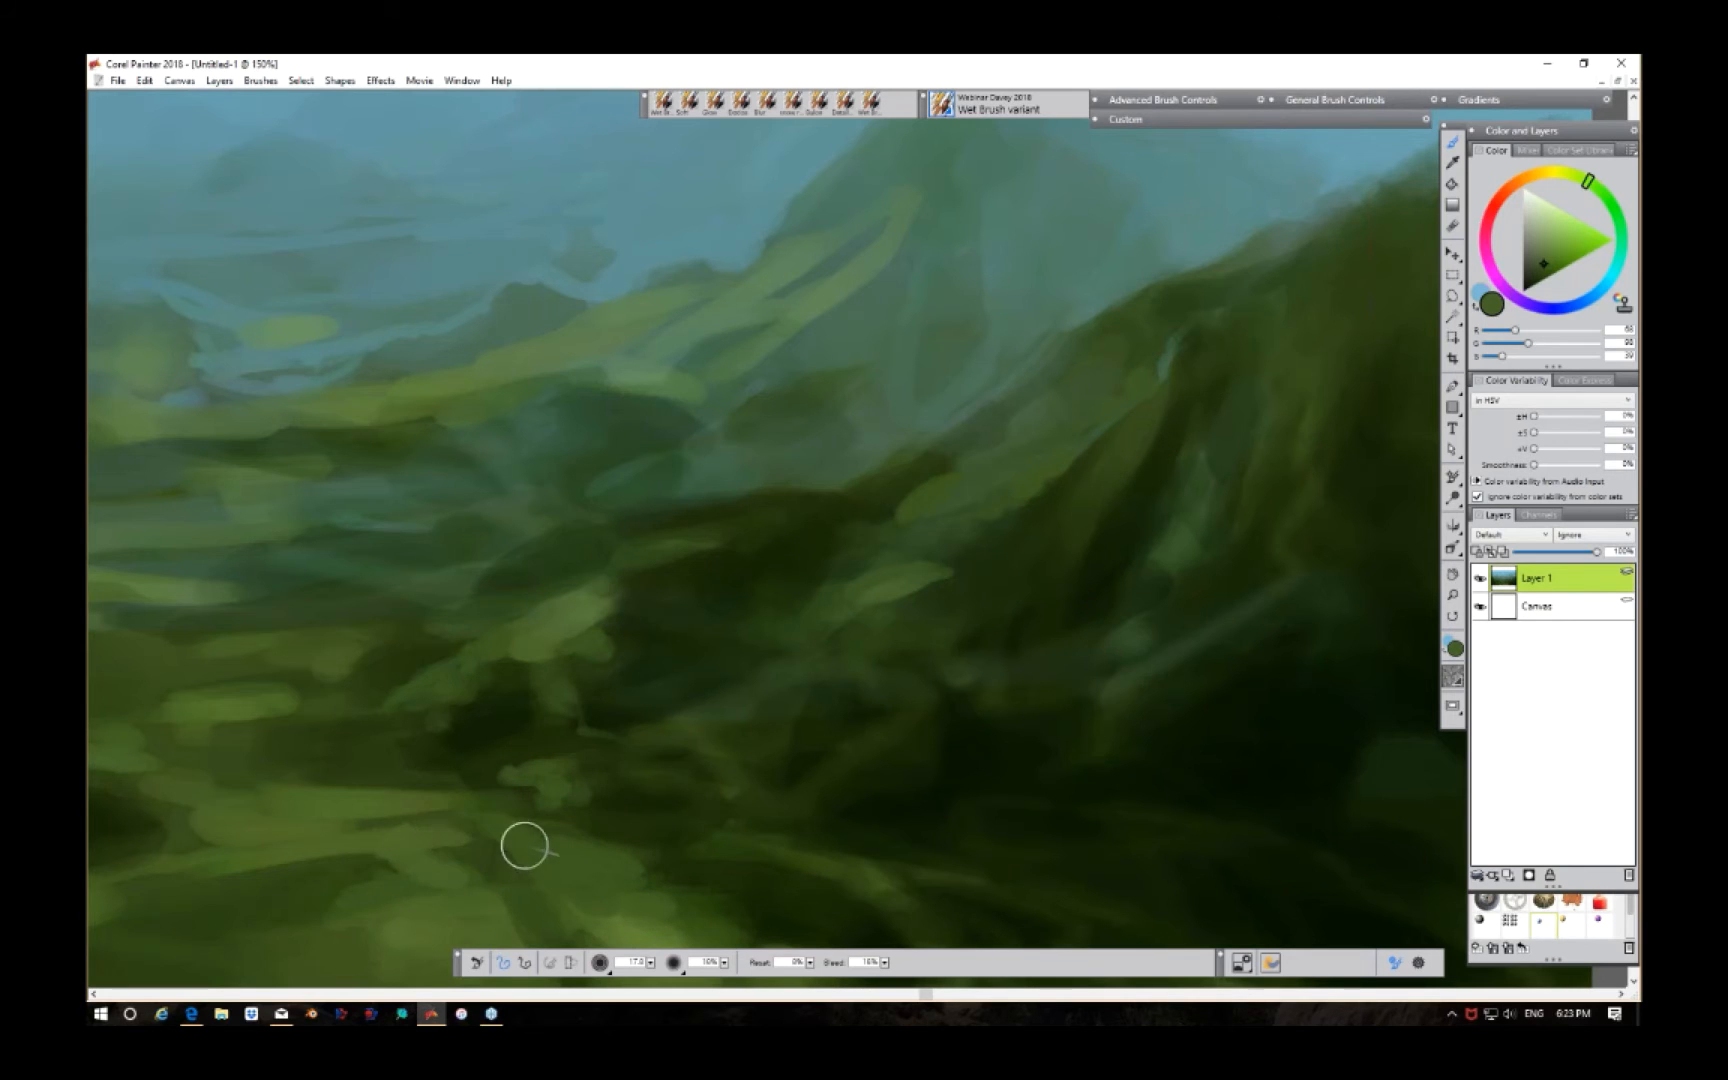
{"action": "mouse_move", "coordinate": [352, 737]}
{"action": "left_mouse_down"}
{"action": "mouse_move", "coordinate": [410, 777]}
{"action": "mouse_move", "coordinate": [375, 781]}
{"action": "mouse_move", "coordinate": [318, 735]}
{"action": "mouse_move", "coordinate": [345, 774]}
{"action": "mouse_move", "coordinate": [464, 793]}
{"action": "left_mouse_up"}
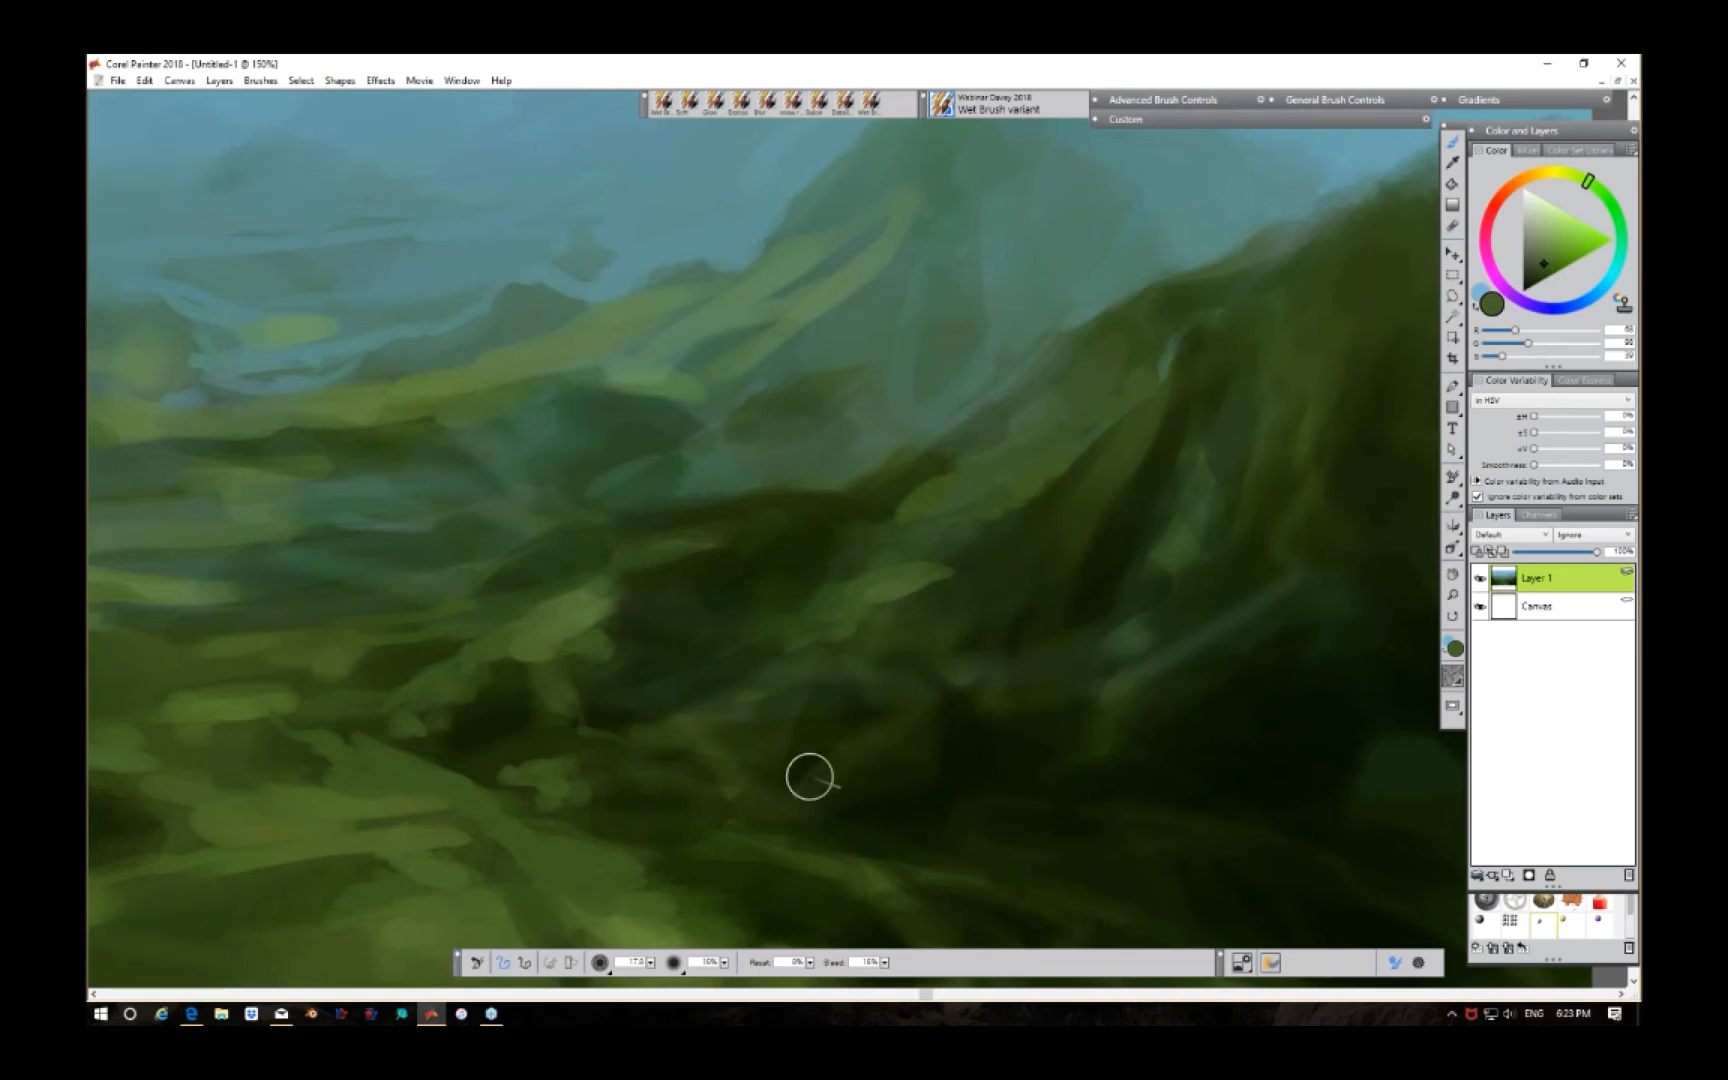
{"action": "mouse_move", "coordinate": [878, 748]}
{"action": "left_mouse_down"}
{"action": "mouse_move", "coordinate": [928, 737]}
{"action": "mouse_move", "coordinate": [933, 760]}
{"action": "left_mouse_up"}
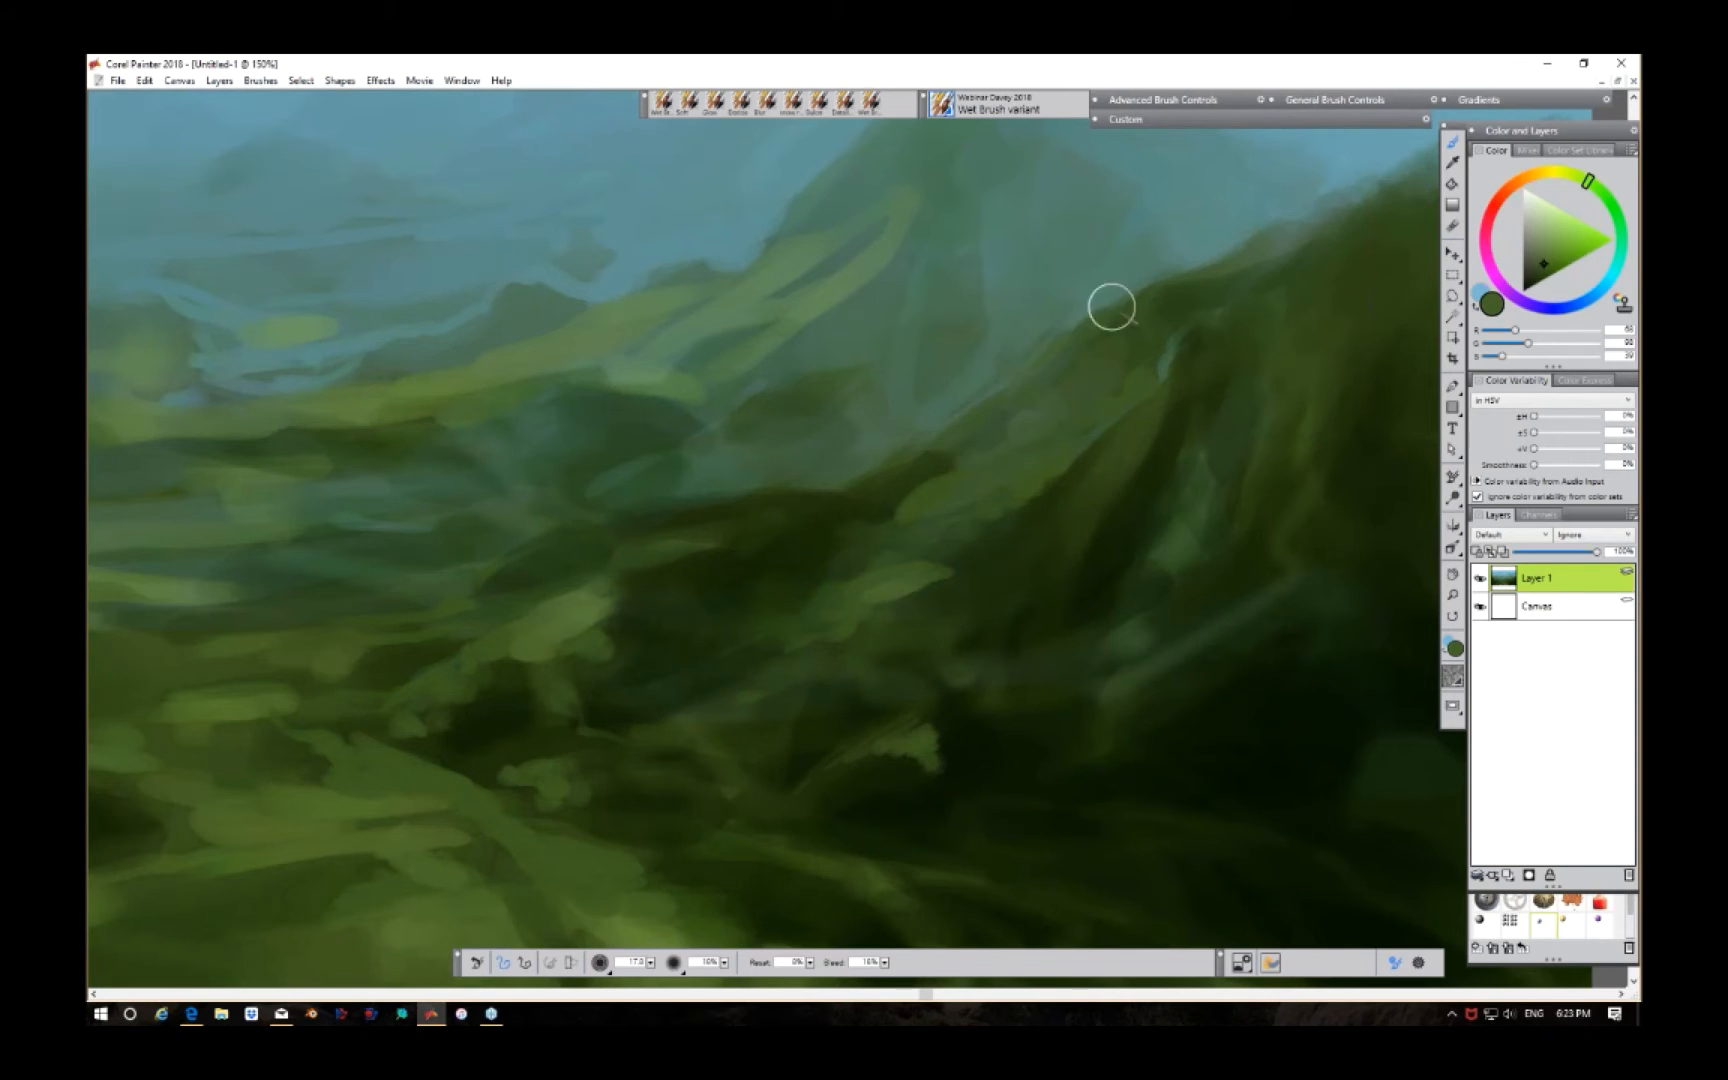
{"action": "mouse_move", "coordinate": [1264, 230]}
{"action": "left_mouse_down"}
{"action": "mouse_move", "coordinate": [1333, 224]}
{"action": "mouse_move", "coordinate": [1400, 155]}
{"action": "left_mouse_up"}
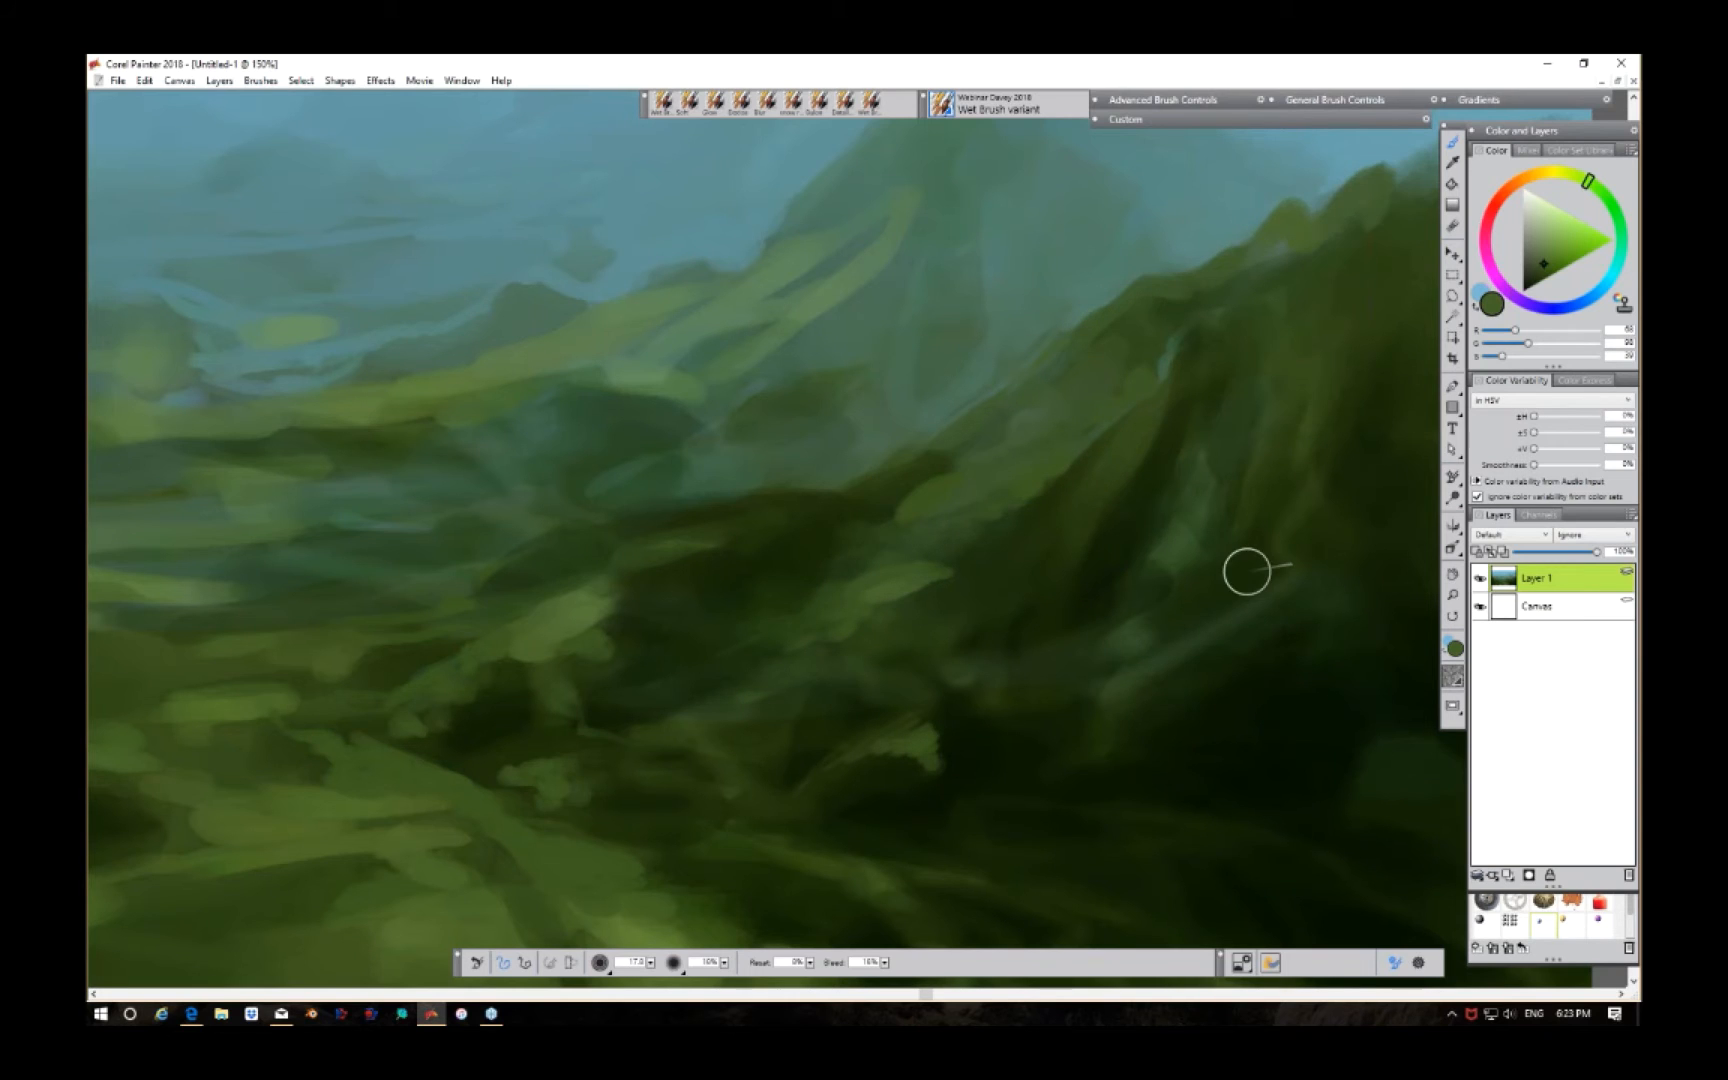
Step: Sample a muted blue-green, break up the highlights on the central peak's left slope and texture the mid-valley mounds
{"action": "key", "text": "ctrl+minus"}
{"action": "key", "text": "ctrl+minus"}
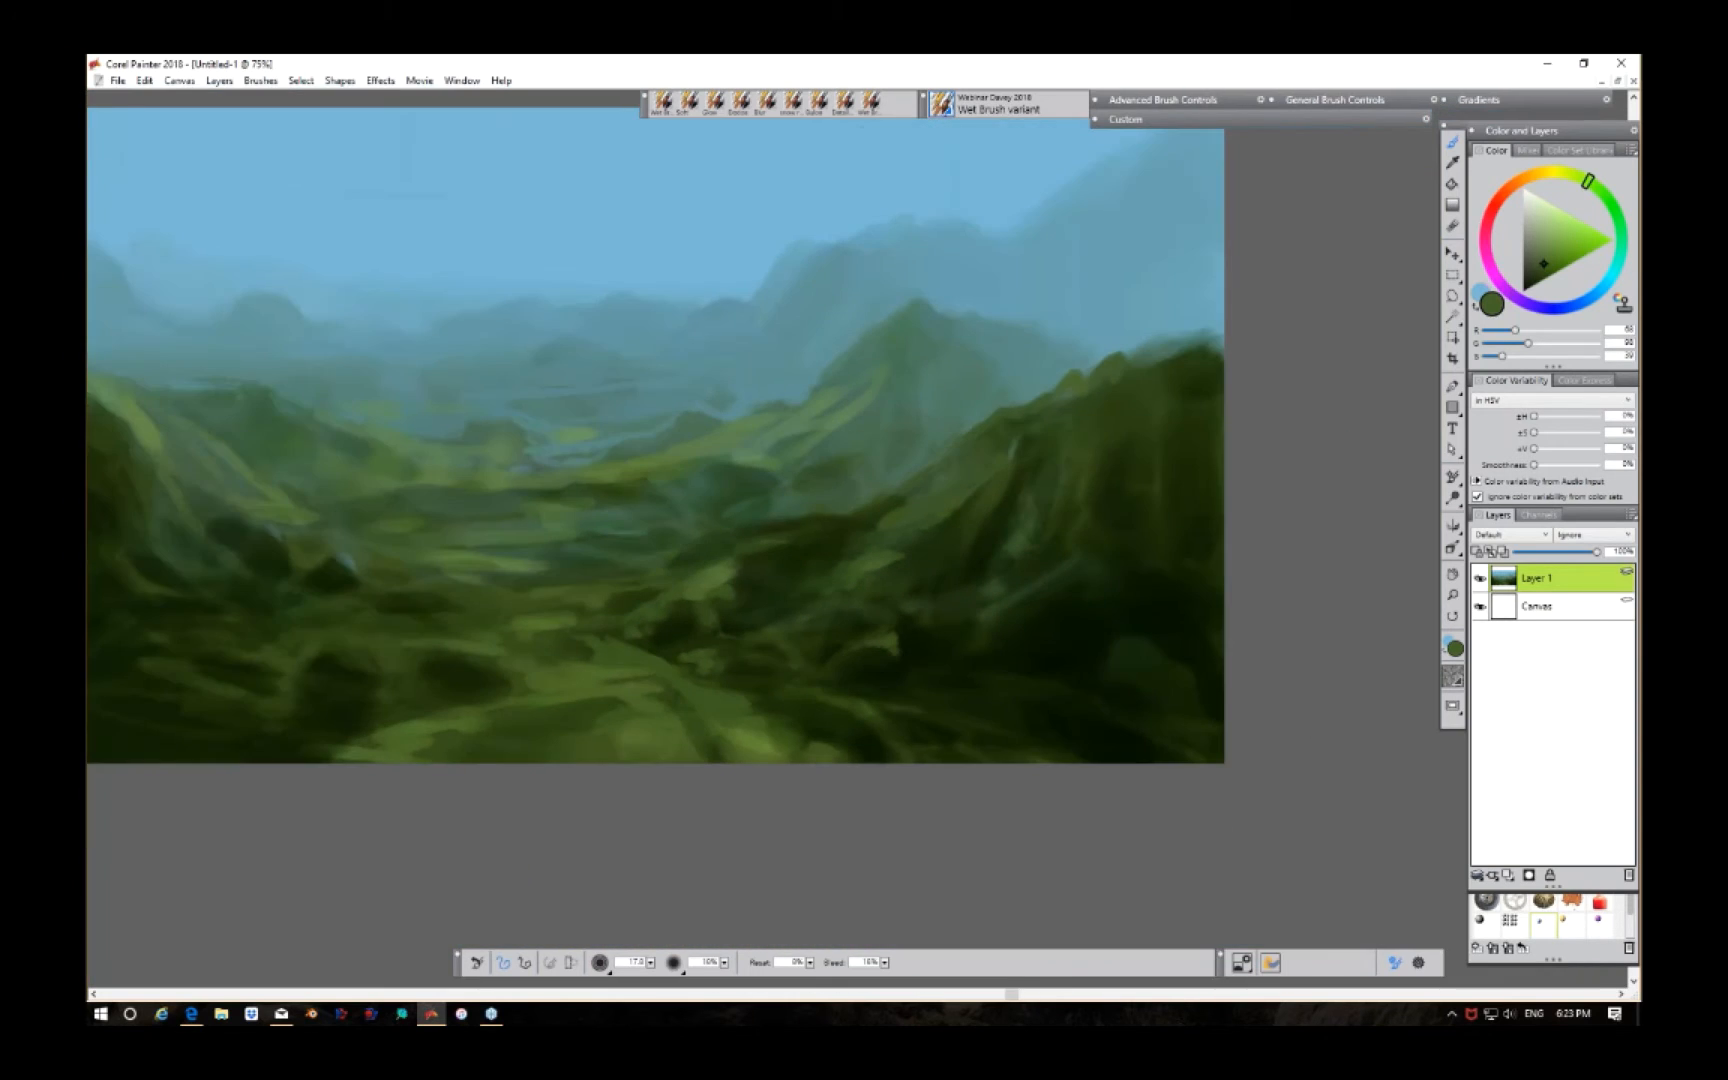
{"action": "left_click_drag", "start_coordinate": [1029, 637], "coordinate": [1263, 751]}
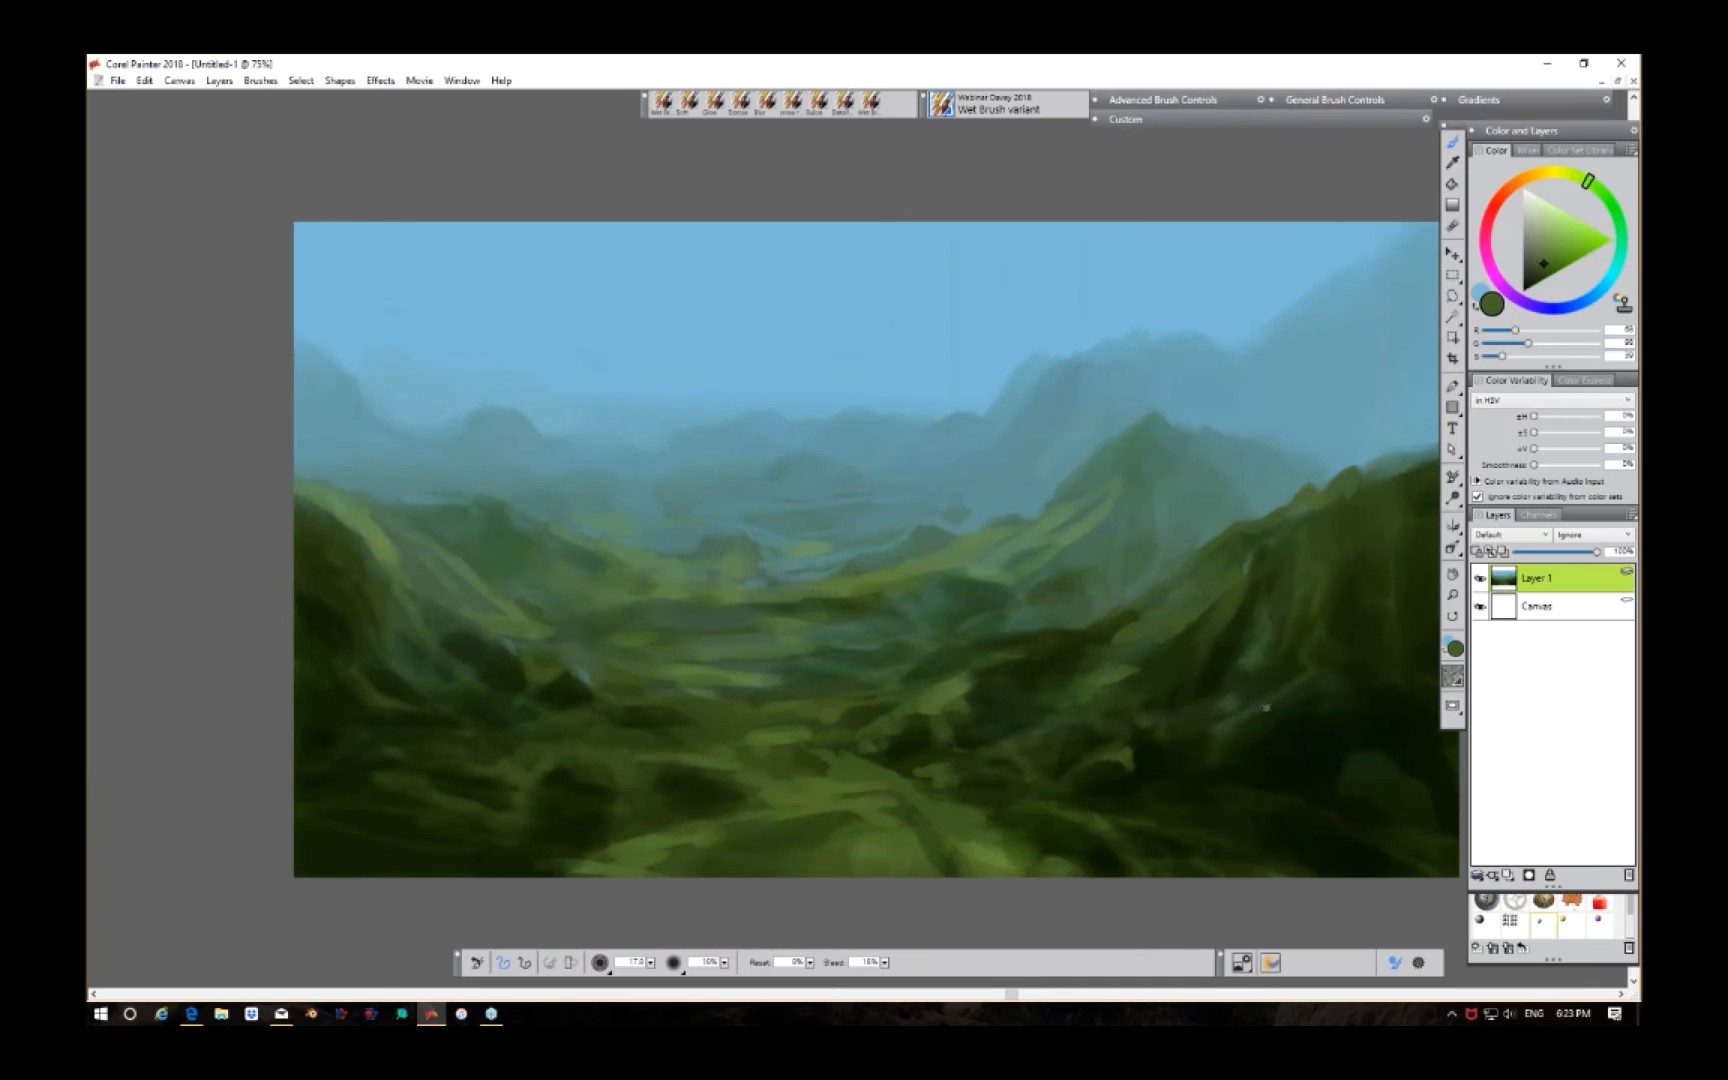
{"action": "key", "text": "ctrl+plus"}
{"action": "key", "text": "ctrl+plus"}
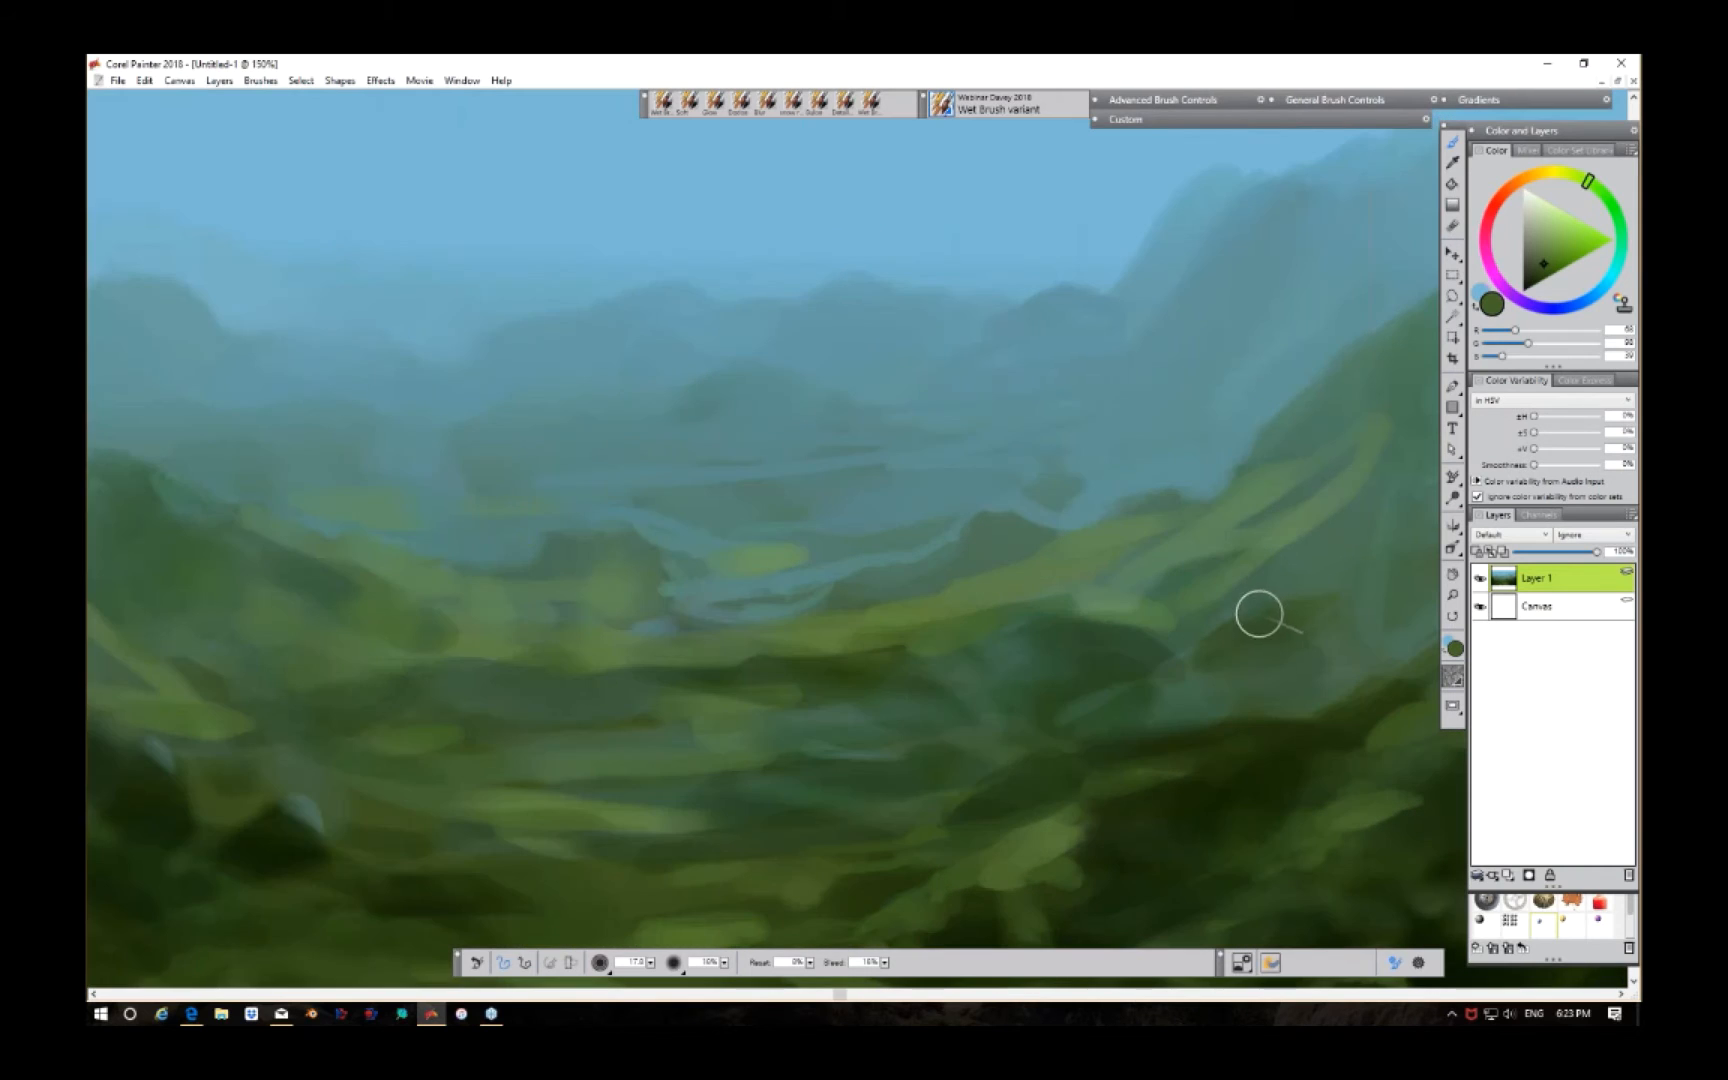
{"action": "left_click_drag", "start_coordinate": [1221, 669], "coordinate": [1077, 634]}
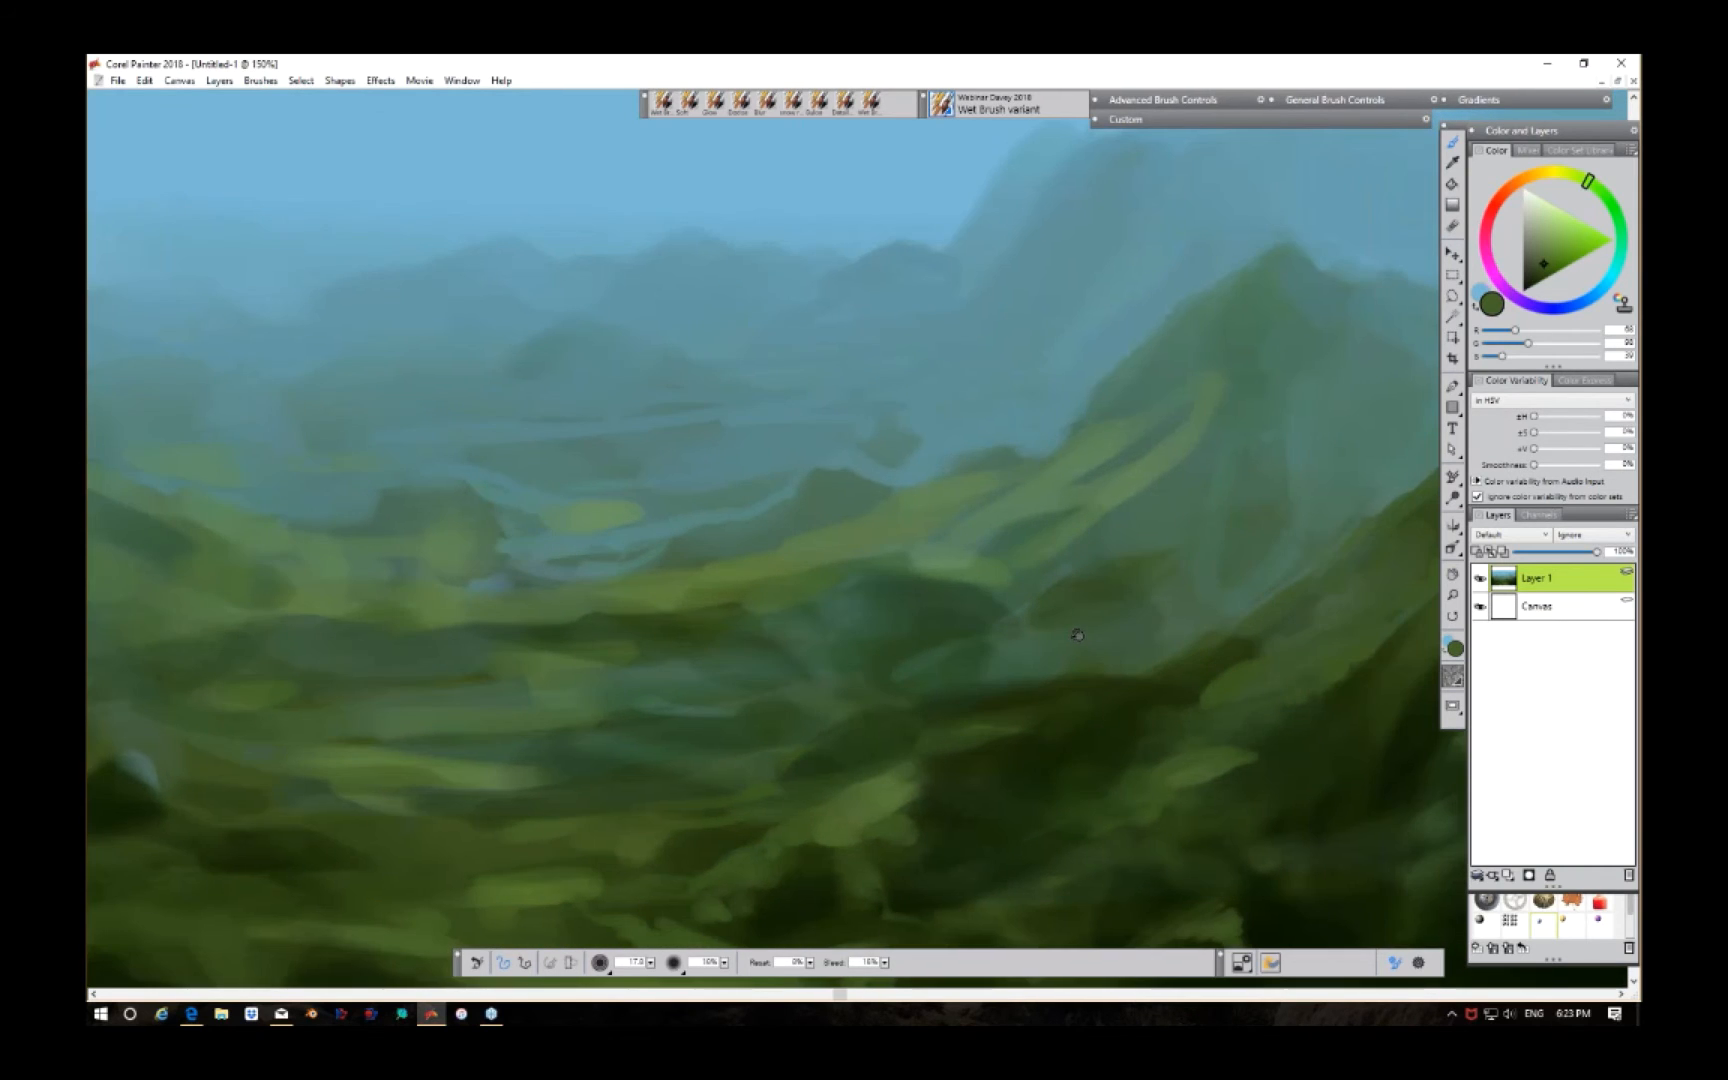
{"action": "left_click", "coordinate": [1160, 506], "text": "alt"}
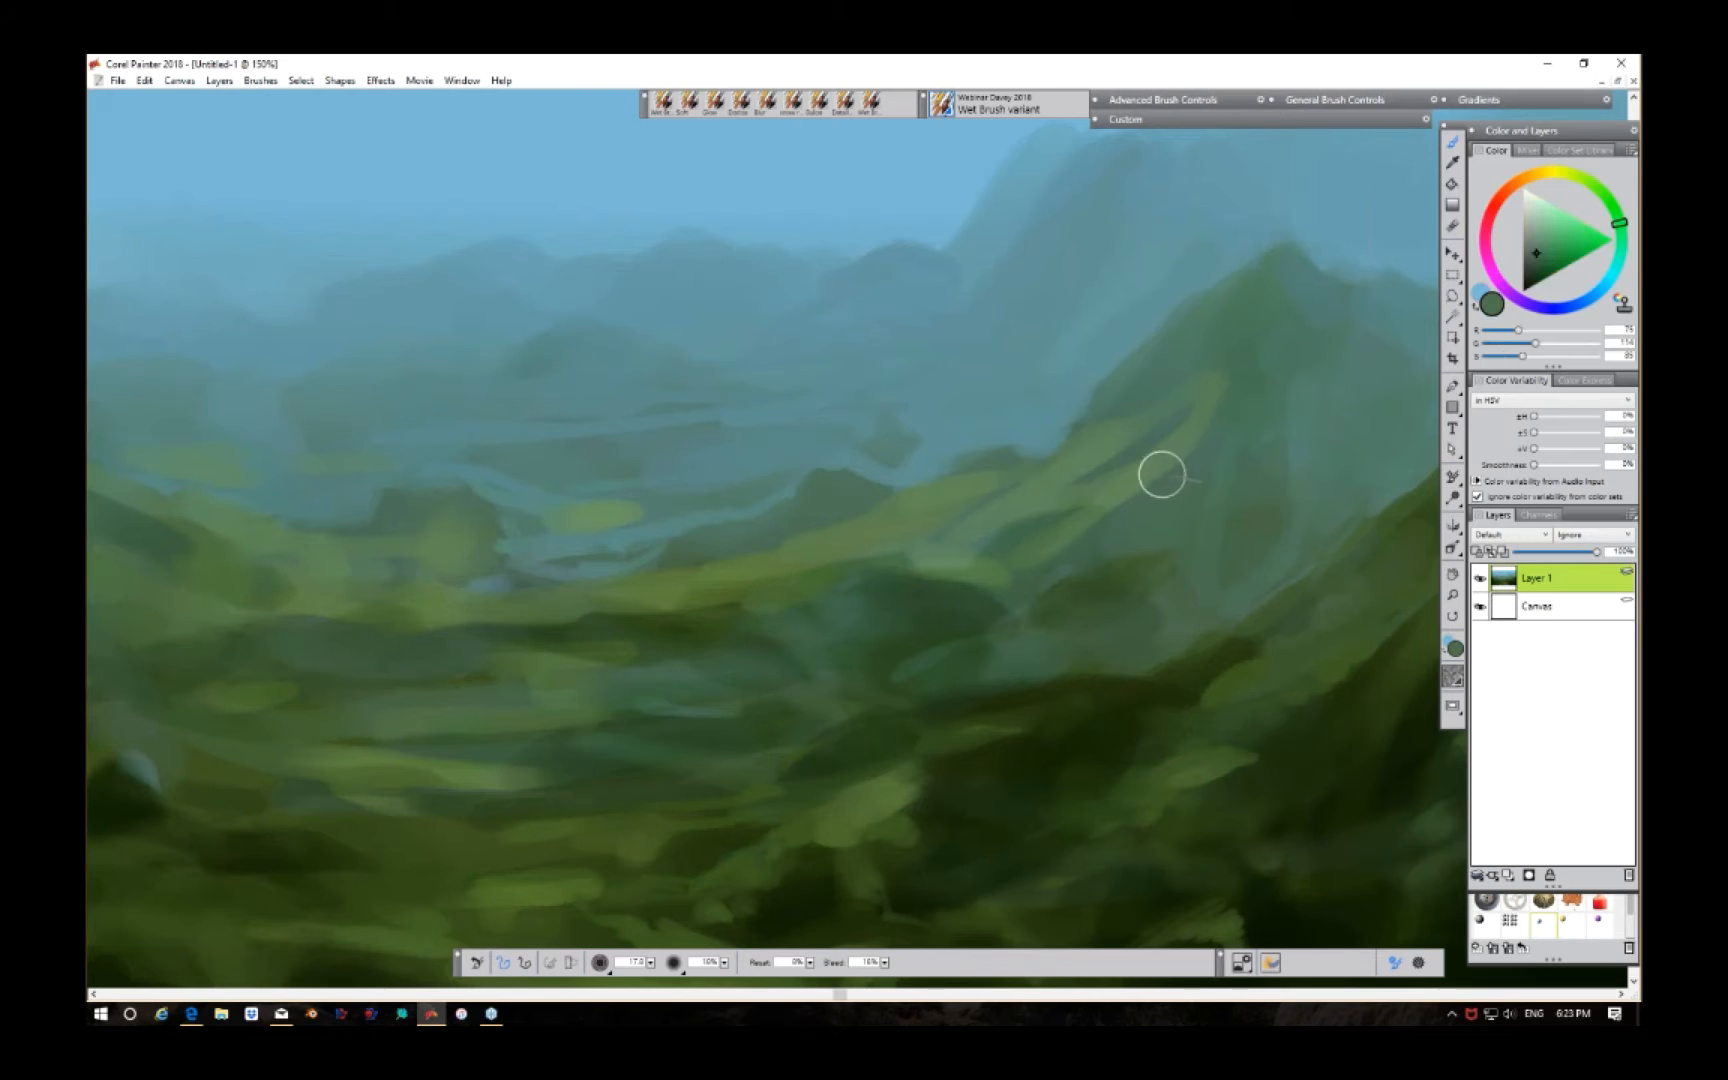
{"action": "left_click_drag", "start_coordinate": [1162, 474], "coordinate": [1131, 513]}
{"action": "left_click_drag", "start_coordinate": [1150, 414], "coordinate": [1115, 465]}
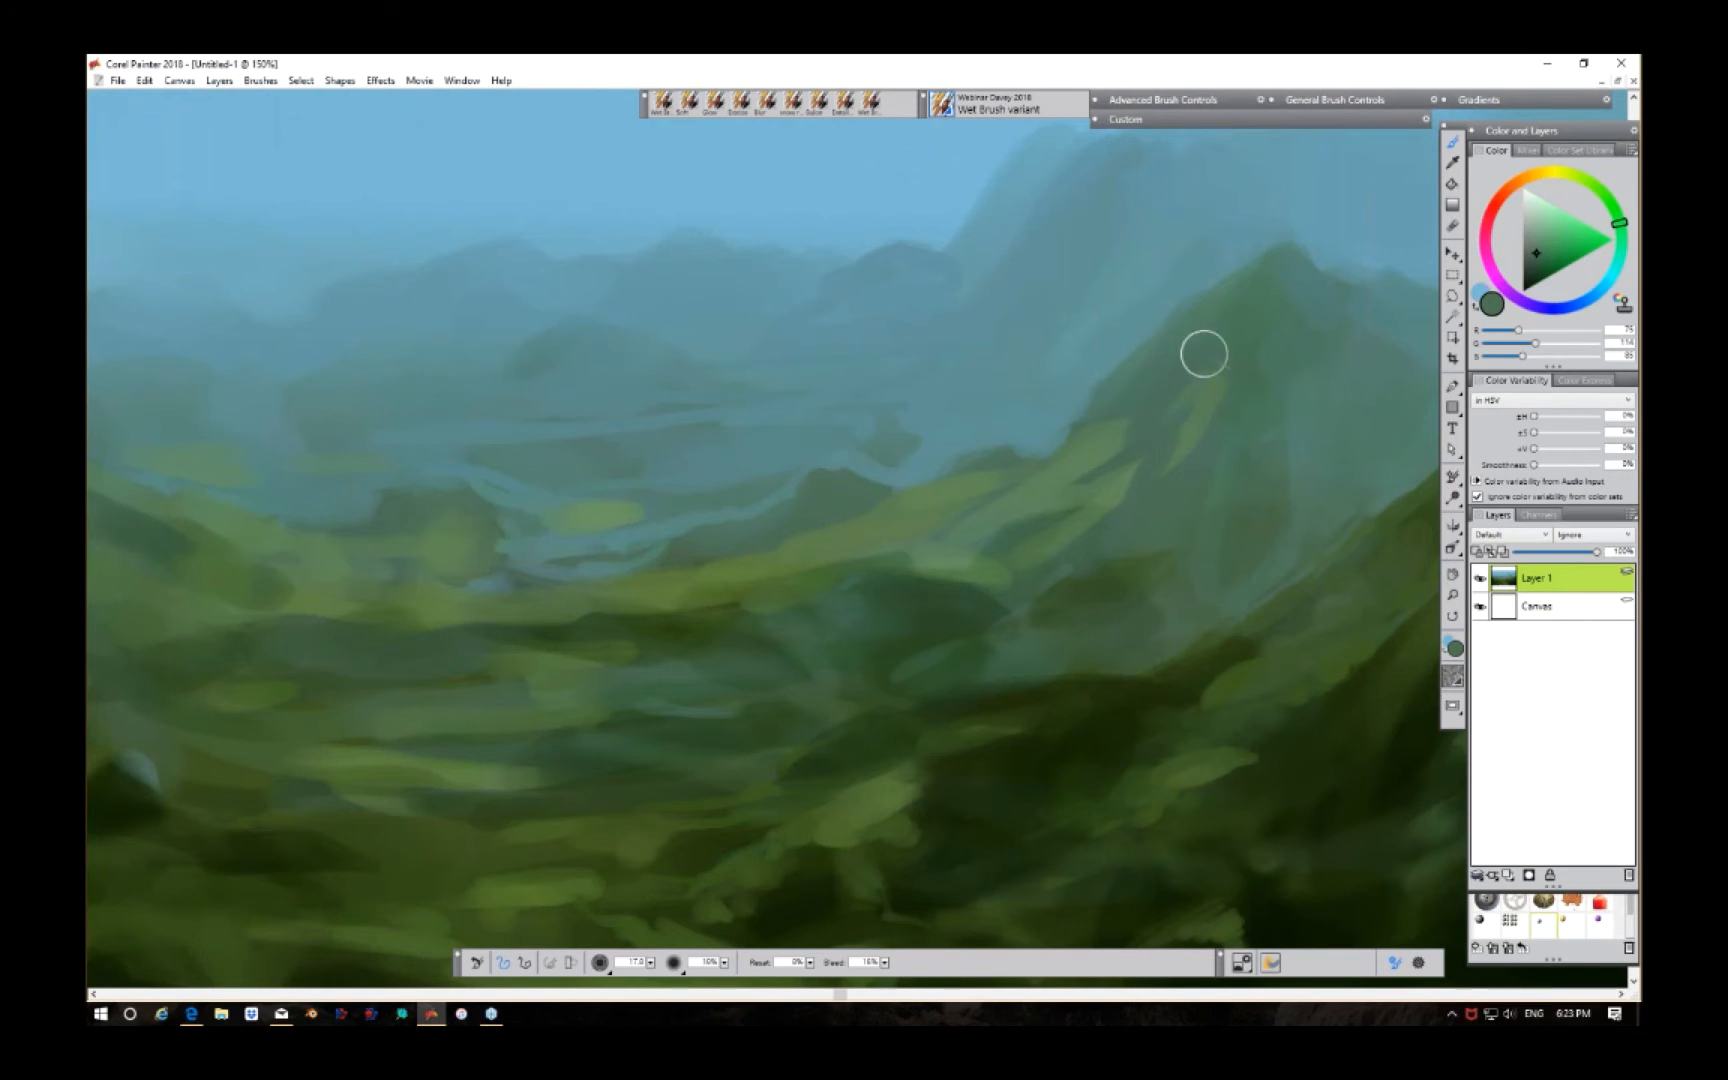
{"action": "left_click_drag", "start_coordinate": [1236, 376], "coordinate": [1197, 446]}
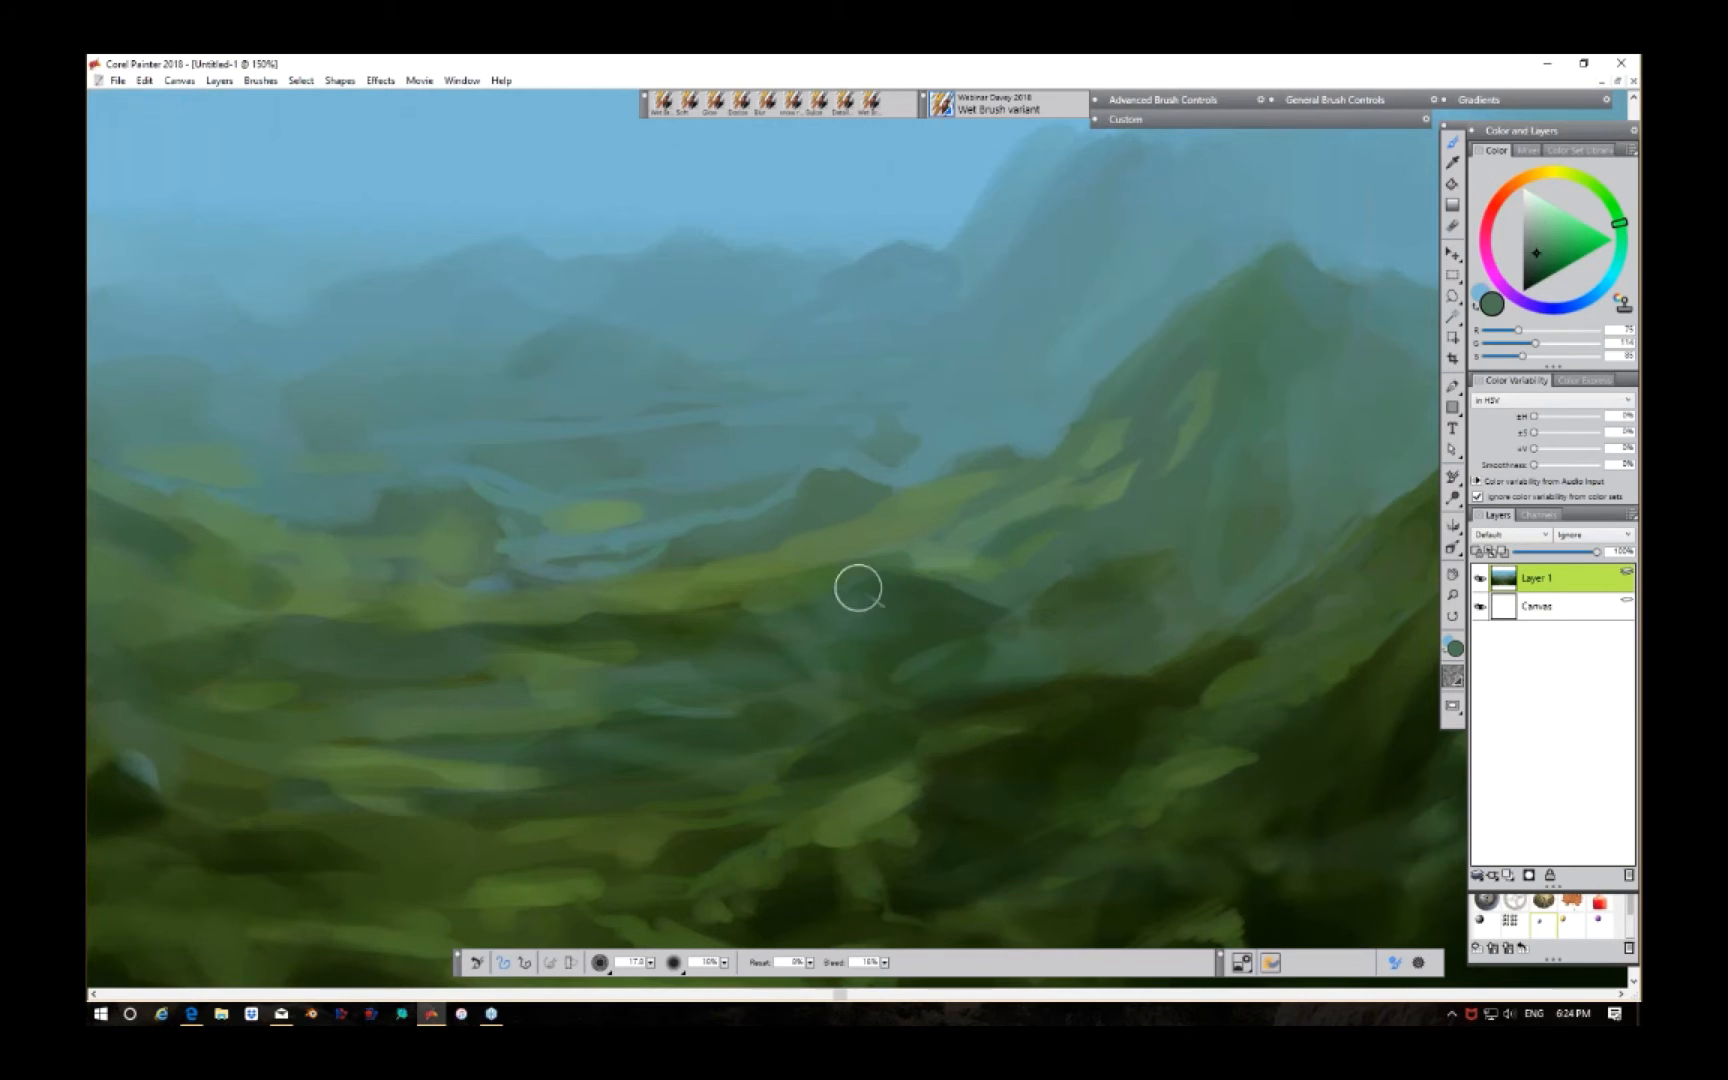
{"action": "mouse_move", "coordinate": [895, 629]}
{"action": "left_mouse_down"}
{"action": "mouse_move", "coordinate": [787, 628]}
{"action": "mouse_move", "coordinate": [847, 588]}
{"action": "mouse_move", "coordinate": [830, 606]}
{"action": "mouse_move", "coordinate": [861, 633]}
{"action": "mouse_move", "coordinate": [1014, 659]}
{"action": "mouse_move", "coordinate": [889, 681]}
{"action": "mouse_move", "coordinate": [937, 653]}
{"action": "left_mouse_up"}
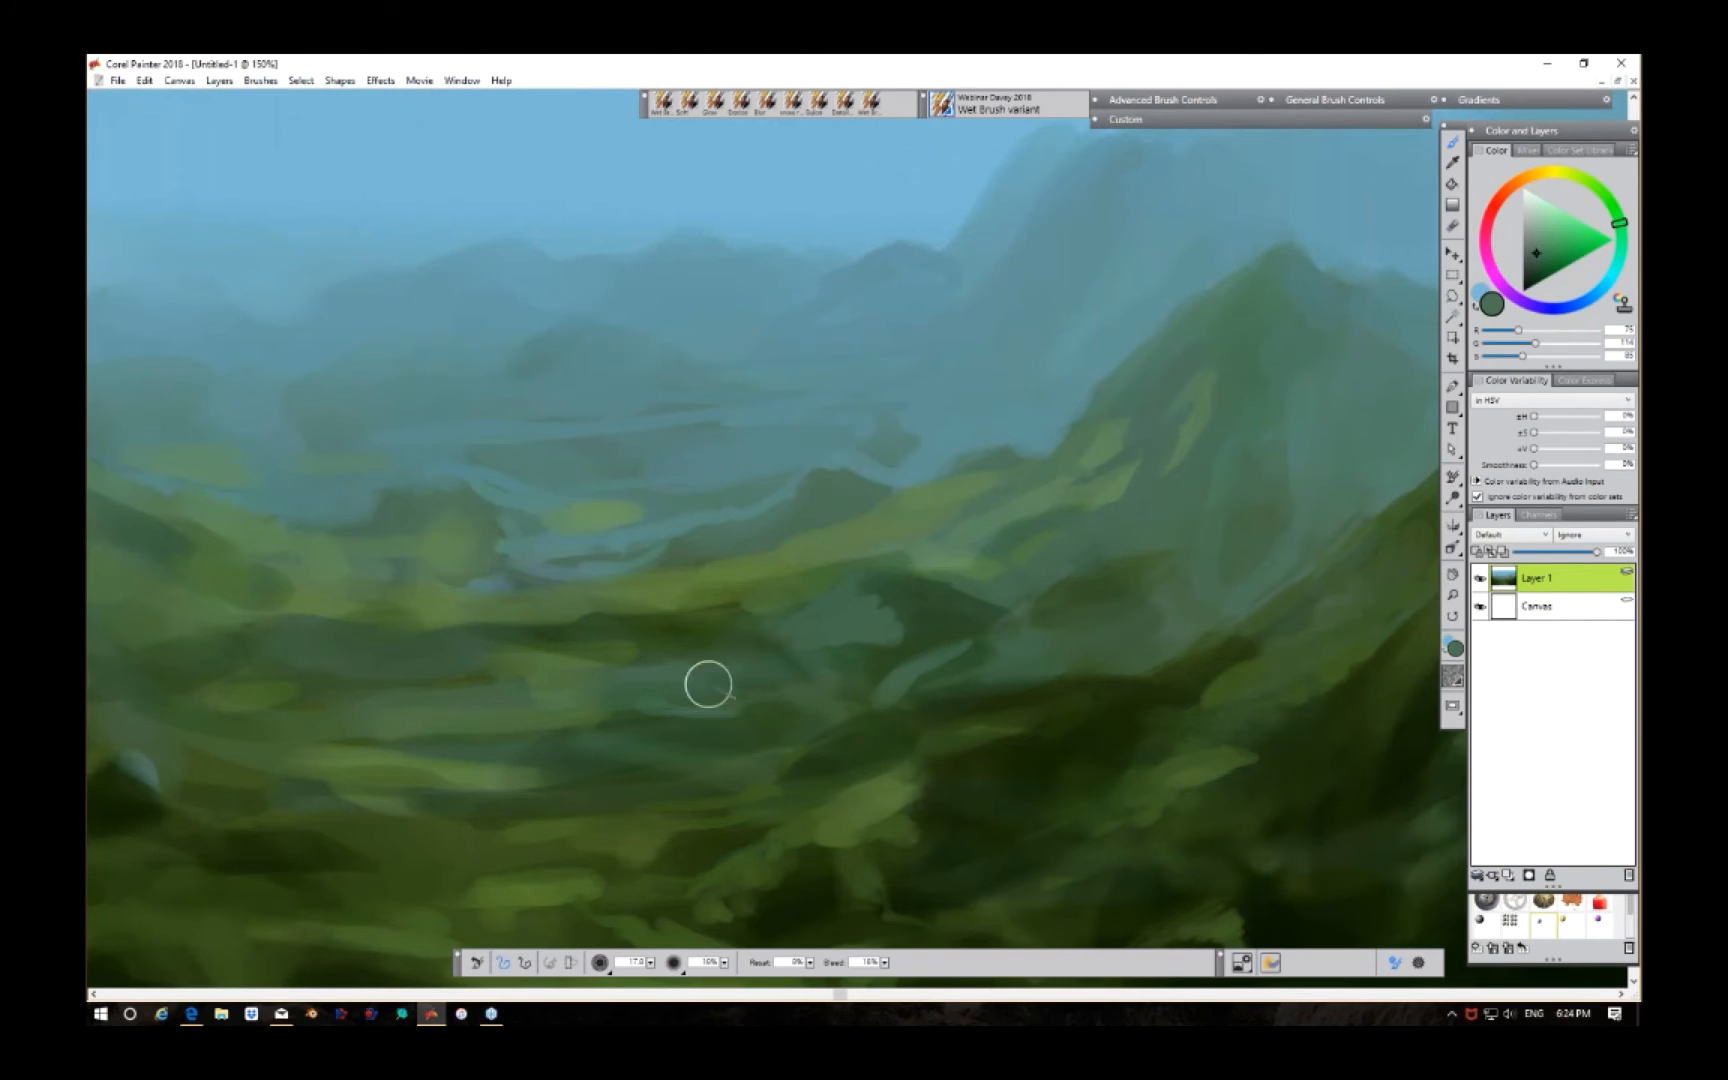
{"action": "mouse_move", "coordinate": [708, 684]}
{"action": "left_mouse_down"}
{"action": "mouse_move", "coordinate": [797, 729]}
{"action": "mouse_move", "coordinate": [705, 740]}
{"action": "mouse_move", "coordinate": [746, 763]}
{"action": "mouse_move", "coordinate": [651, 729]}
{"action": "mouse_move", "coordinate": [719, 753]}
{"action": "left_mouse_up"}
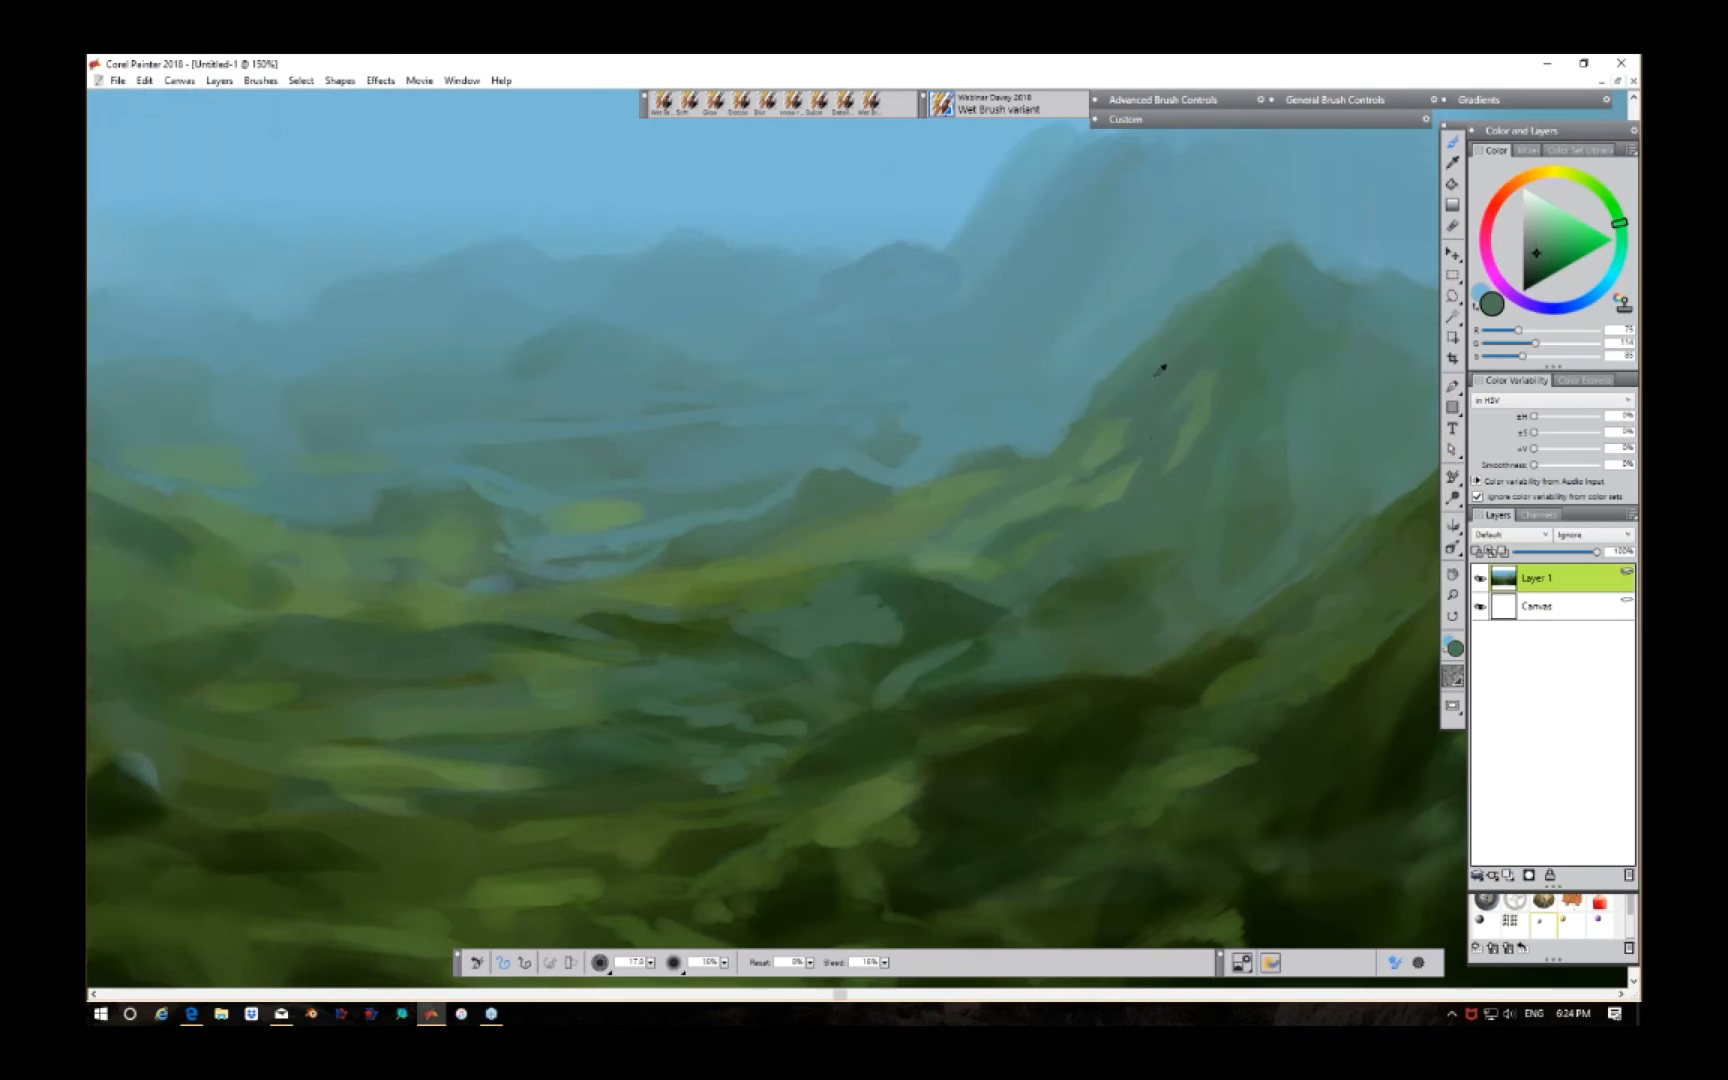
Step: Sample a hazy blue, recut the edges of the central peak and small mid-valley ridges, and outline the distant mountain behind them
{"action": "left_click", "coordinate": [1170, 336], "text": "alt"}
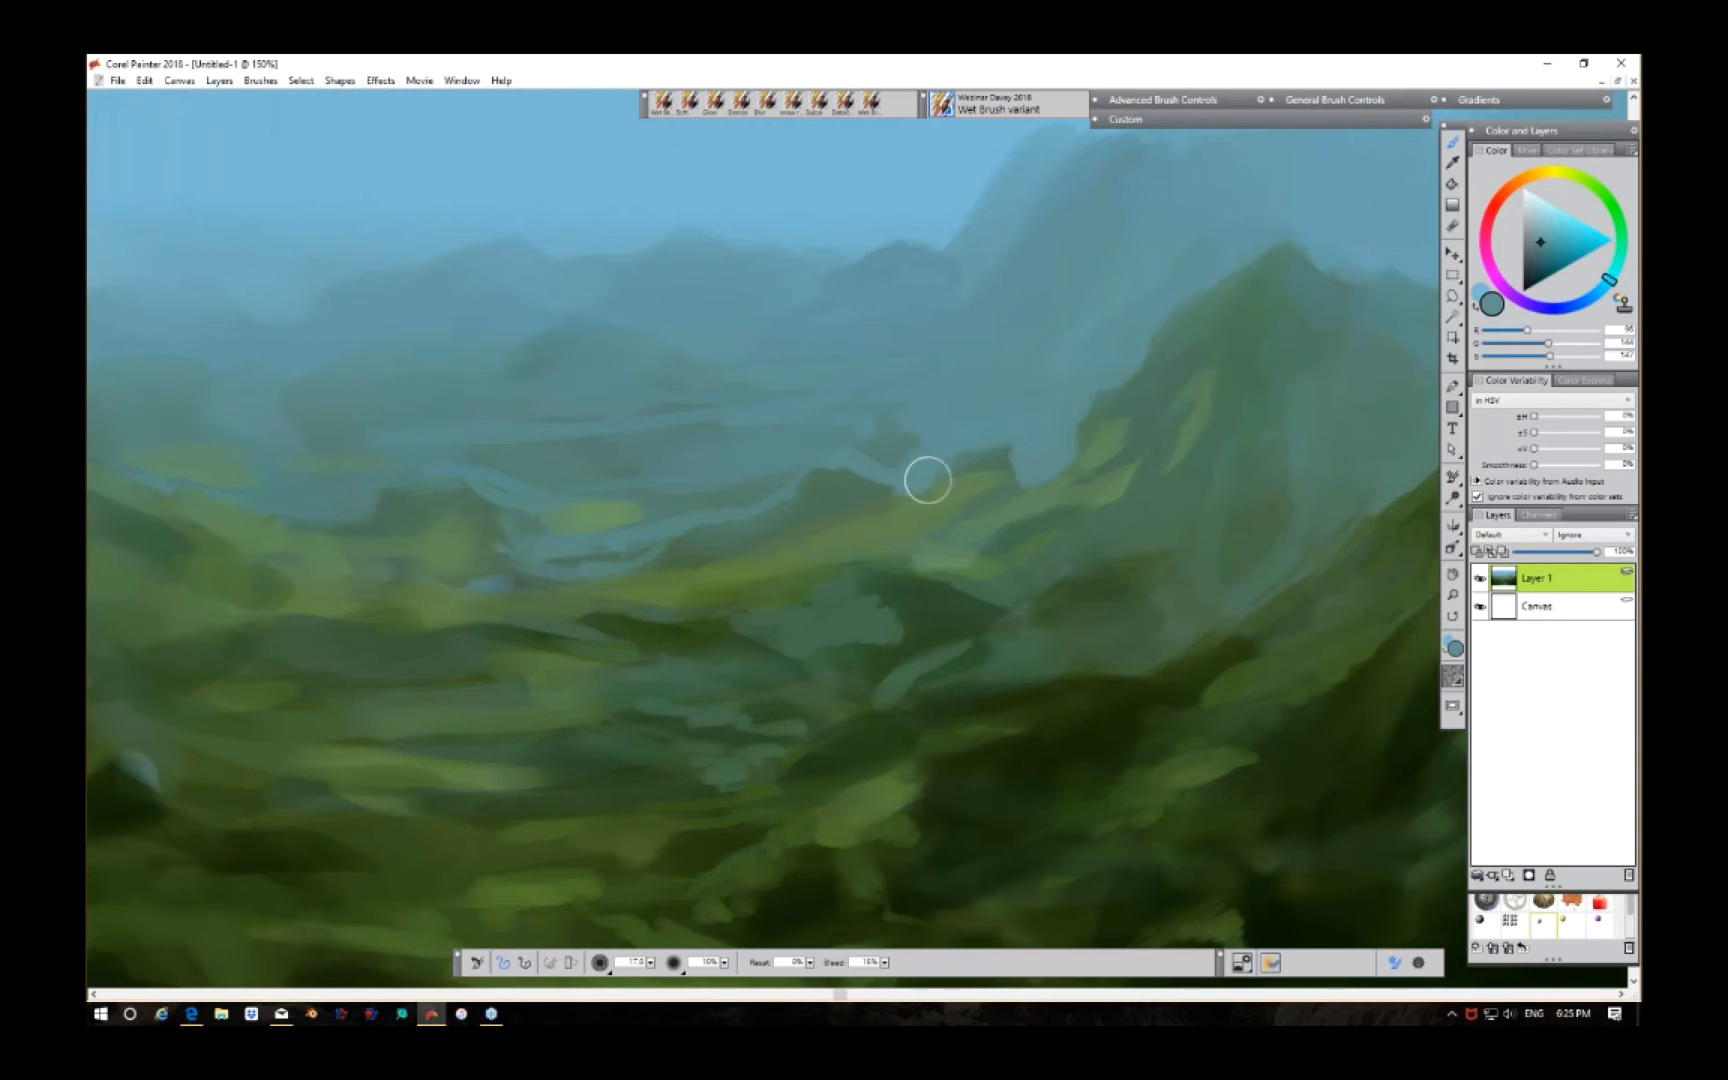
{"action": "mouse_move", "coordinate": [852, 459]}
{"action": "left_mouse_down"}
{"action": "mouse_move", "coordinate": [769, 526]}
{"action": "mouse_move", "coordinate": [718, 522]}
{"action": "mouse_move", "coordinate": [783, 498]}
{"action": "mouse_move", "coordinate": [716, 518]}
{"action": "mouse_move", "coordinate": [768, 486]}
{"action": "mouse_move", "coordinate": [674, 518]}
{"action": "mouse_move", "coordinate": [805, 449]}
{"action": "mouse_move", "coordinate": [775, 482]}
{"action": "mouse_move", "coordinate": [590, 503]}
{"action": "mouse_move", "coordinate": [697, 511]}
{"action": "mouse_move", "coordinate": [1021, 449]}
{"action": "mouse_move", "coordinate": [816, 457]}
{"action": "mouse_move", "coordinate": [973, 432]}
{"action": "mouse_move", "coordinate": [912, 428]}
{"action": "left_mouse_up"}
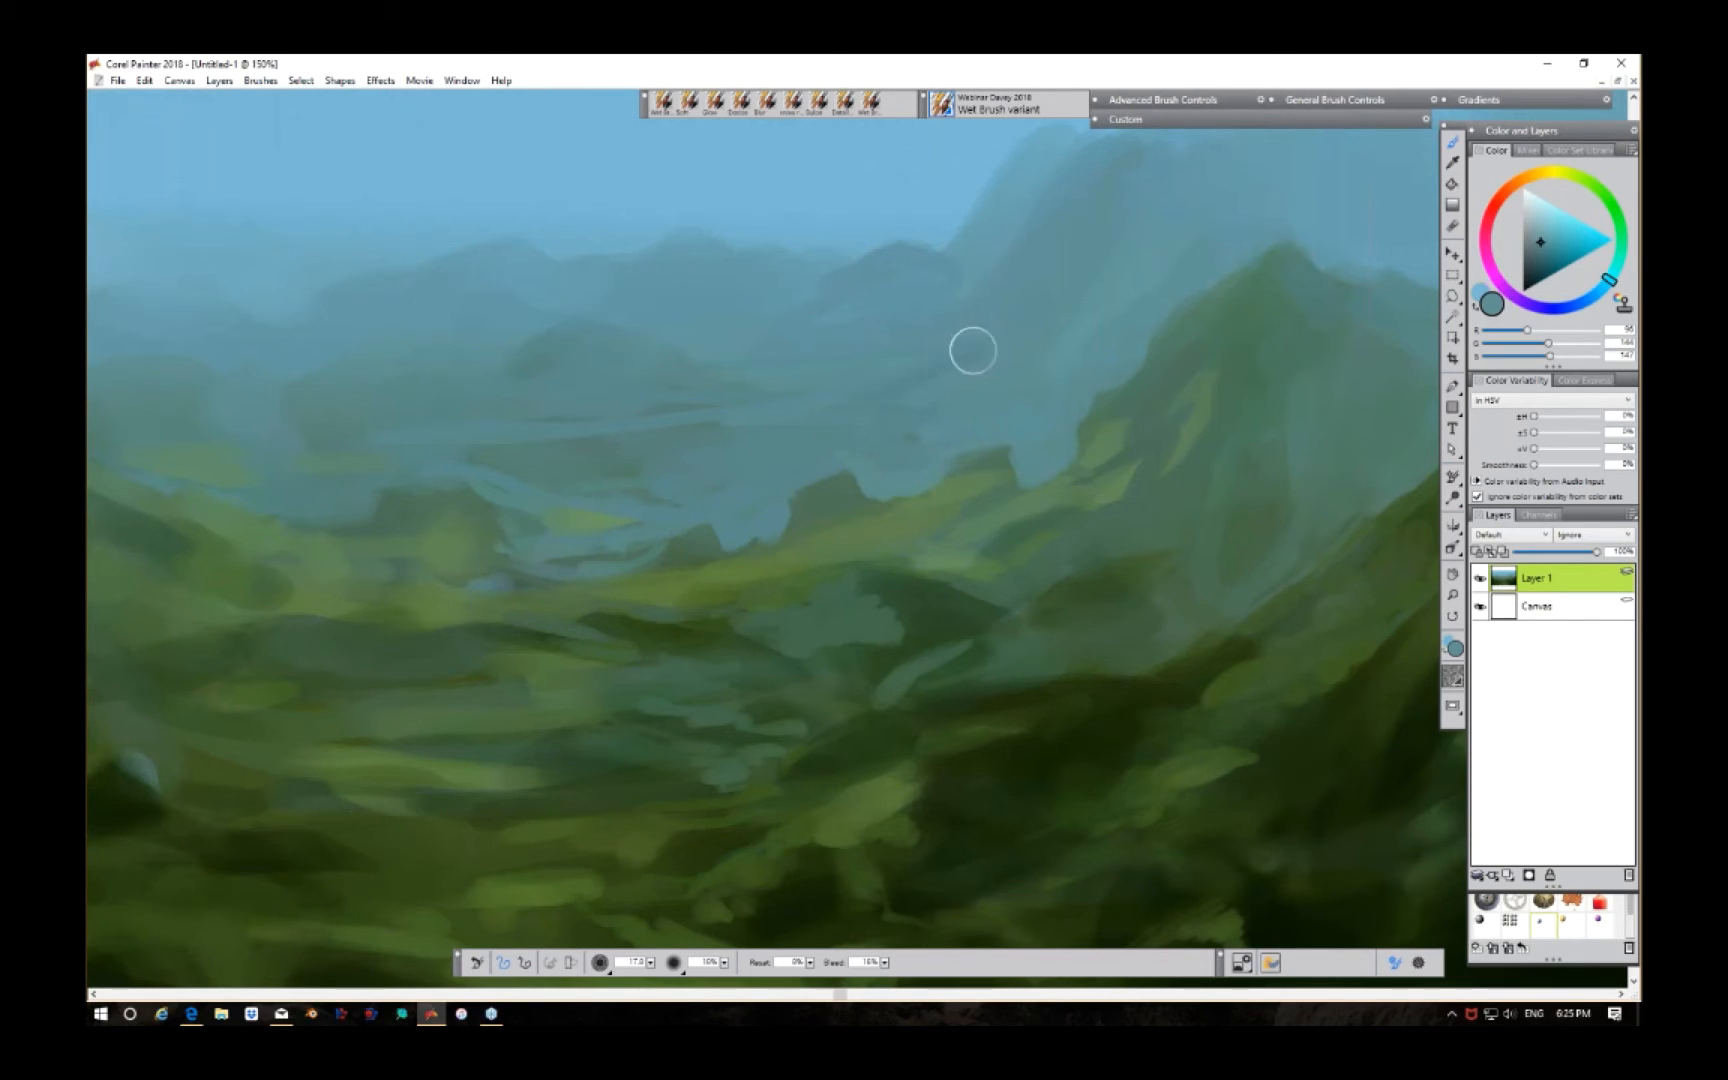
{"action": "mouse_move", "coordinate": [910, 358]}
{"action": "left_mouse_down"}
{"action": "mouse_move", "coordinate": [1036, 216]}
{"action": "mouse_move", "coordinate": [1044, 245]}
{"action": "mouse_move", "coordinate": [950, 428]}
{"action": "mouse_move", "coordinate": [1065, 256]}
{"action": "mouse_move", "coordinate": [1037, 222]}
{"action": "mouse_move", "coordinate": [1051, 170]}
{"action": "mouse_move", "coordinate": [913, 311]}
{"action": "mouse_move", "coordinate": [1030, 153]}
{"action": "mouse_move", "coordinate": [1065, 262]}
{"action": "left_mouse_up"}
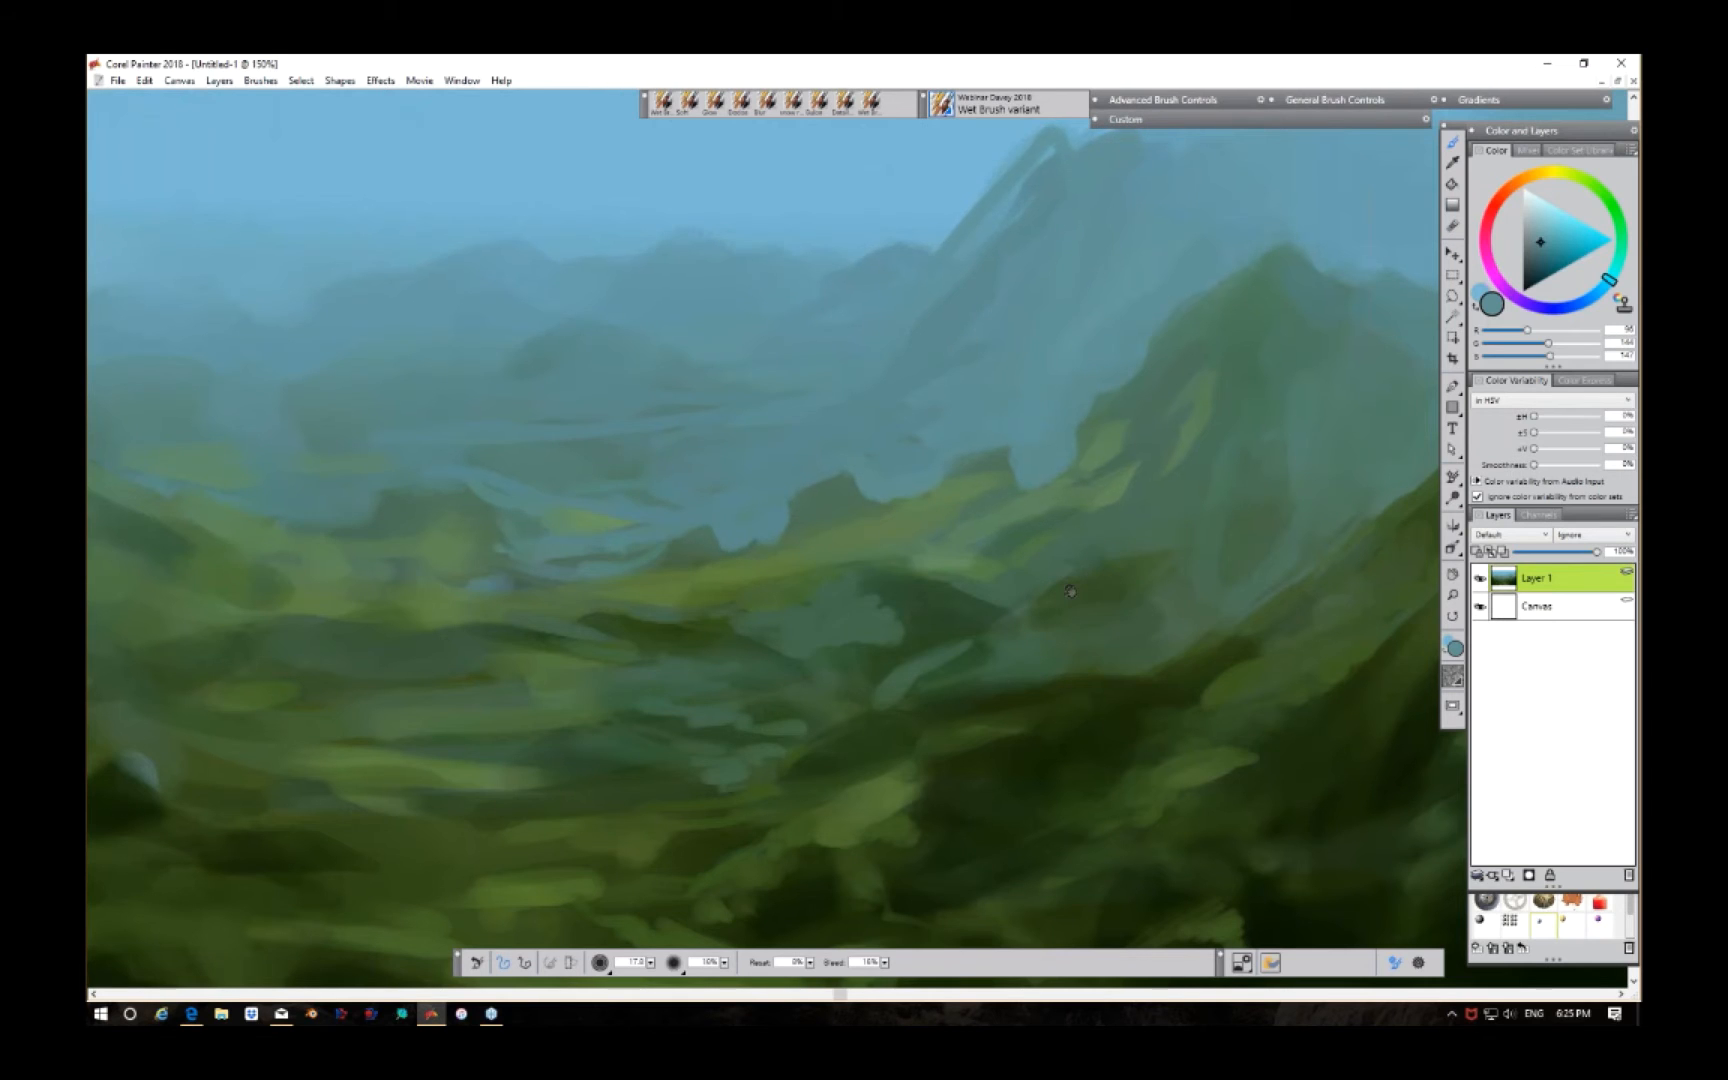
{"action": "left_click_drag", "start_coordinate": [1070, 591], "coordinate": [862, 820]}
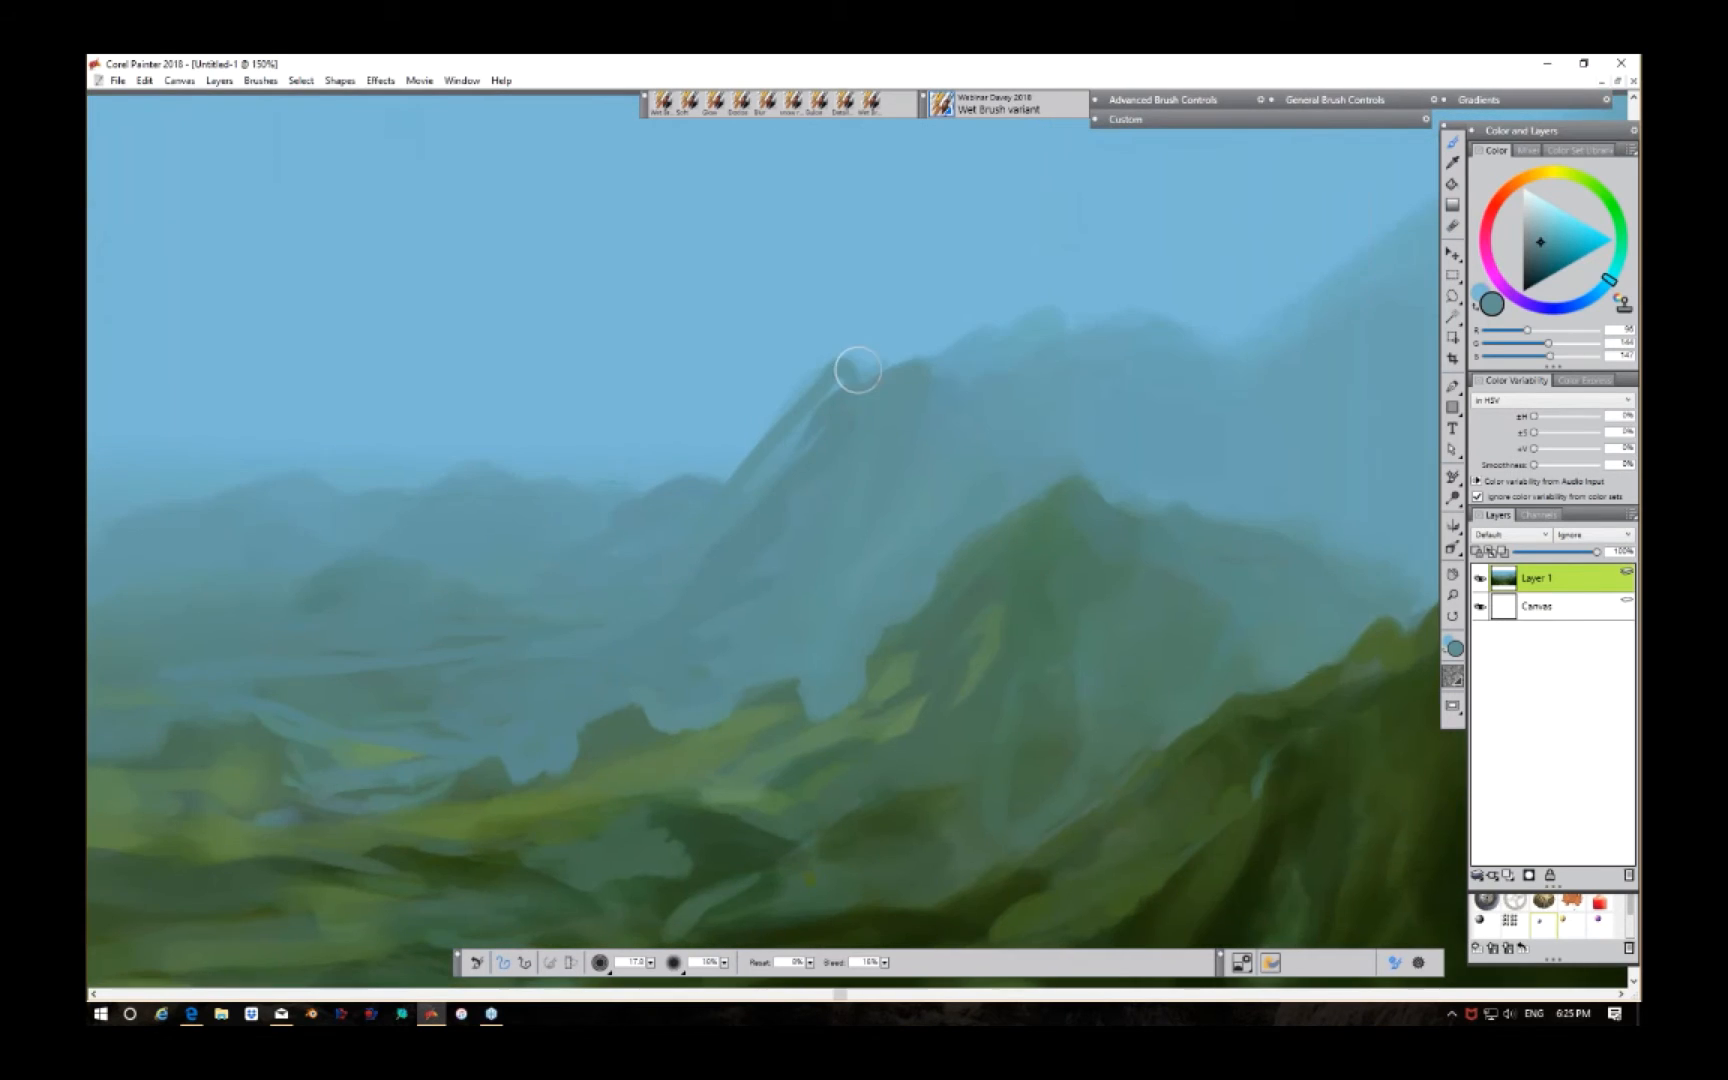
{"action": "mouse_move", "coordinate": [856, 374]}
{"action": "left_mouse_down"}
{"action": "mouse_move", "coordinate": [970, 339]}
{"action": "mouse_move", "coordinate": [956, 366]}
{"action": "mouse_move", "coordinate": [1012, 370]}
{"action": "mouse_move", "coordinate": [1038, 308]}
{"action": "mouse_move", "coordinate": [1056, 332]}
{"action": "mouse_move", "coordinate": [1010, 458]}
{"action": "mouse_move", "coordinate": [1024, 418]}
{"action": "mouse_move", "coordinate": [1049, 433]}
{"action": "mouse_move", "coordinate": [1075, 401]}
{"action": "mouse_move", "coordinate": [1081, 439]}
{"action": "mouse_move", "coordinate": [1079, 322]}
{"action": "mouse_move", "coordinate": [1161, 335]}
{"action": "mouse_move", "coordinate": [1155, 318]}
{"action": "mouse_move", "coordinate": [1209, 366]}
{"action": "mouse_move", "coordinate": [1183, 328]}
{"action": "mouse_move", "coordinate": [1269, 452]}
{"action": "left_mouse_up"}
{"action": "mouse_move", "coordinate": [1102, 338]}
{"action": "left_mouse_down"}
{"action": "mouse_move", "coordinate": [1259, 513]}
{"action": "mouse_move", "coordinate": [1250, 447]}
{"action": "mouse_move", "coordinate": [1325, 512]}
{"action": "left_mouse_up"}
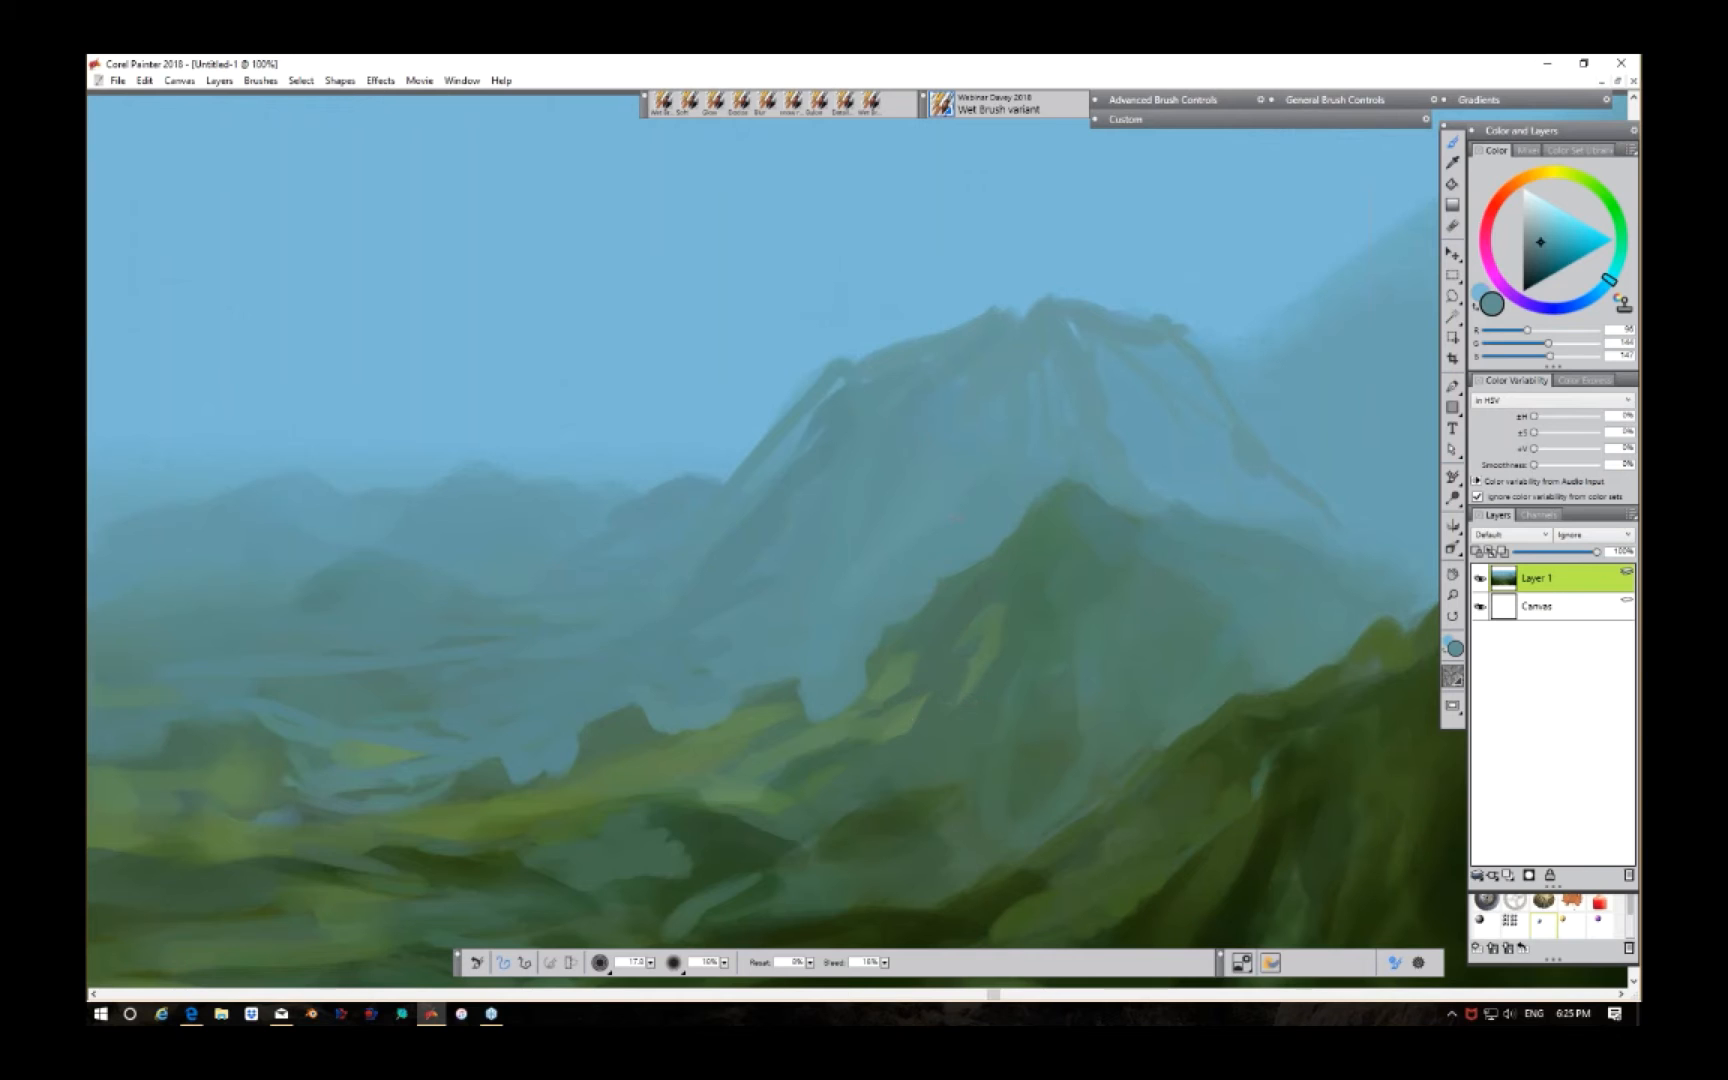
Step: Sample a teal-green from the central peak and refine its lower slopes where they meet the right hillside's edge
{"action": "key", "text": "ctrl+minus"}
{"action": "key", "text": "ctrl+minus"}
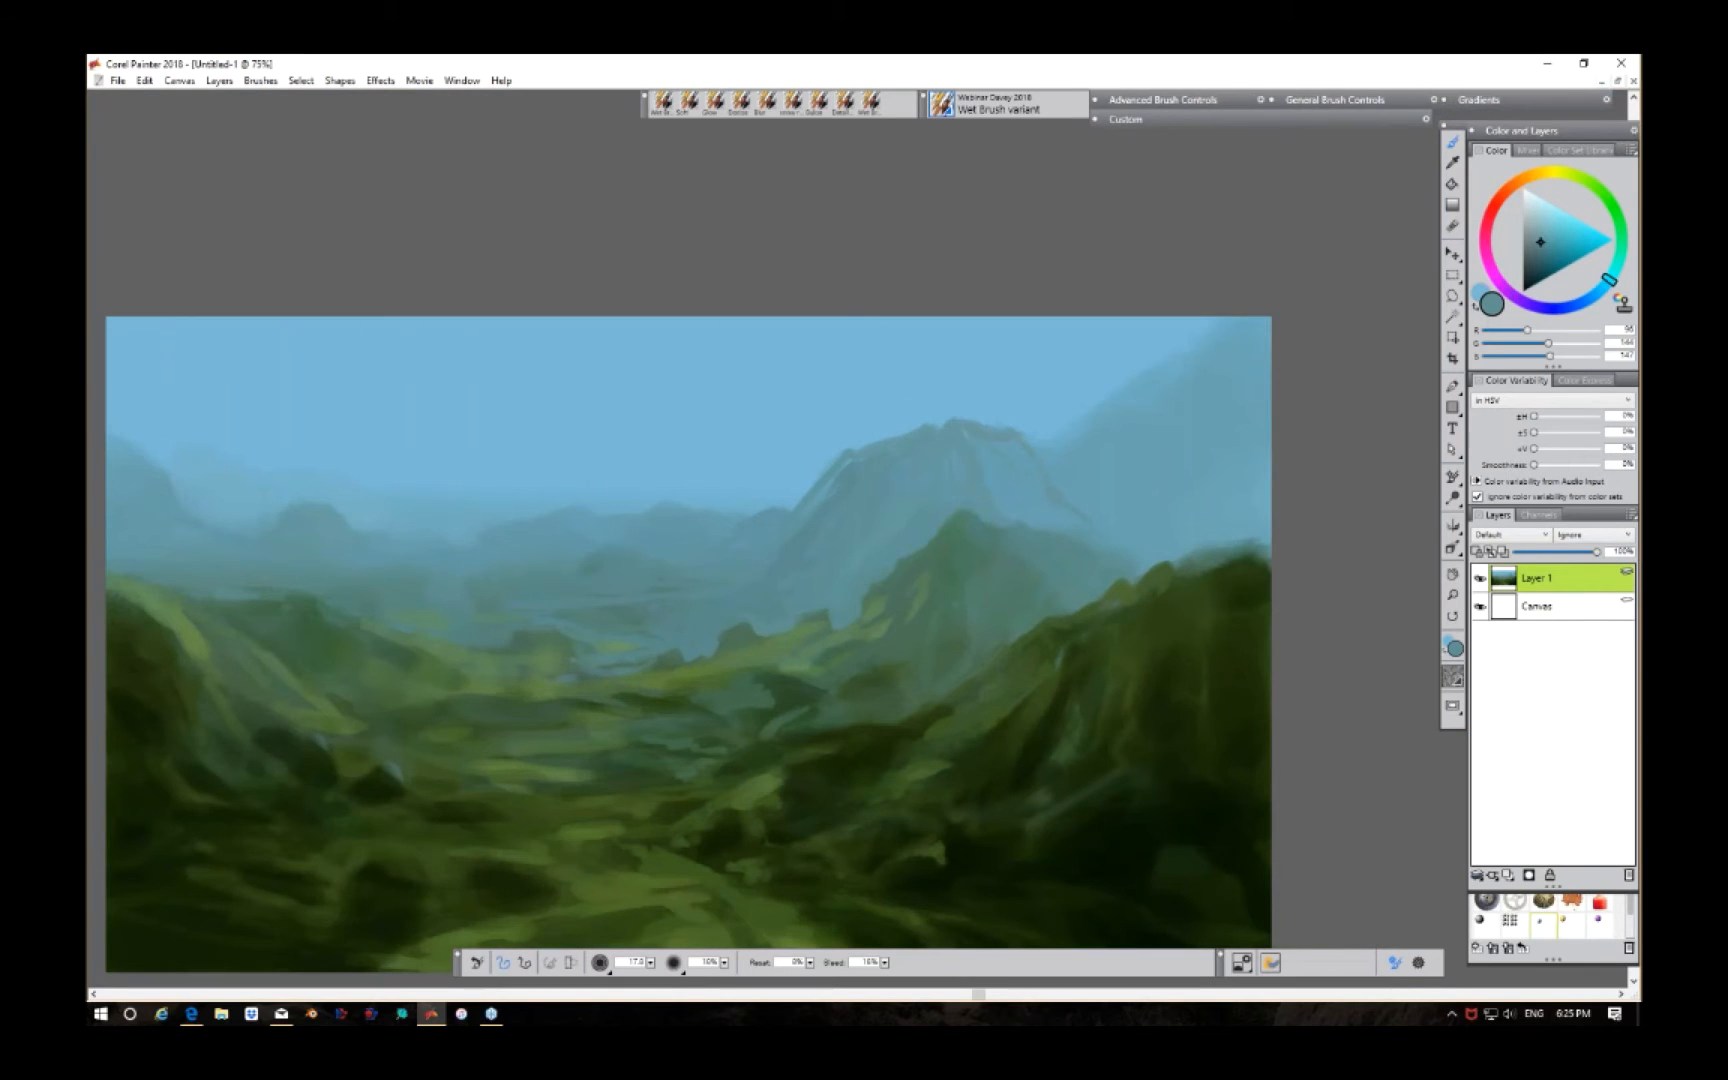
{"action": "key", "text": "ctrl+plus"}
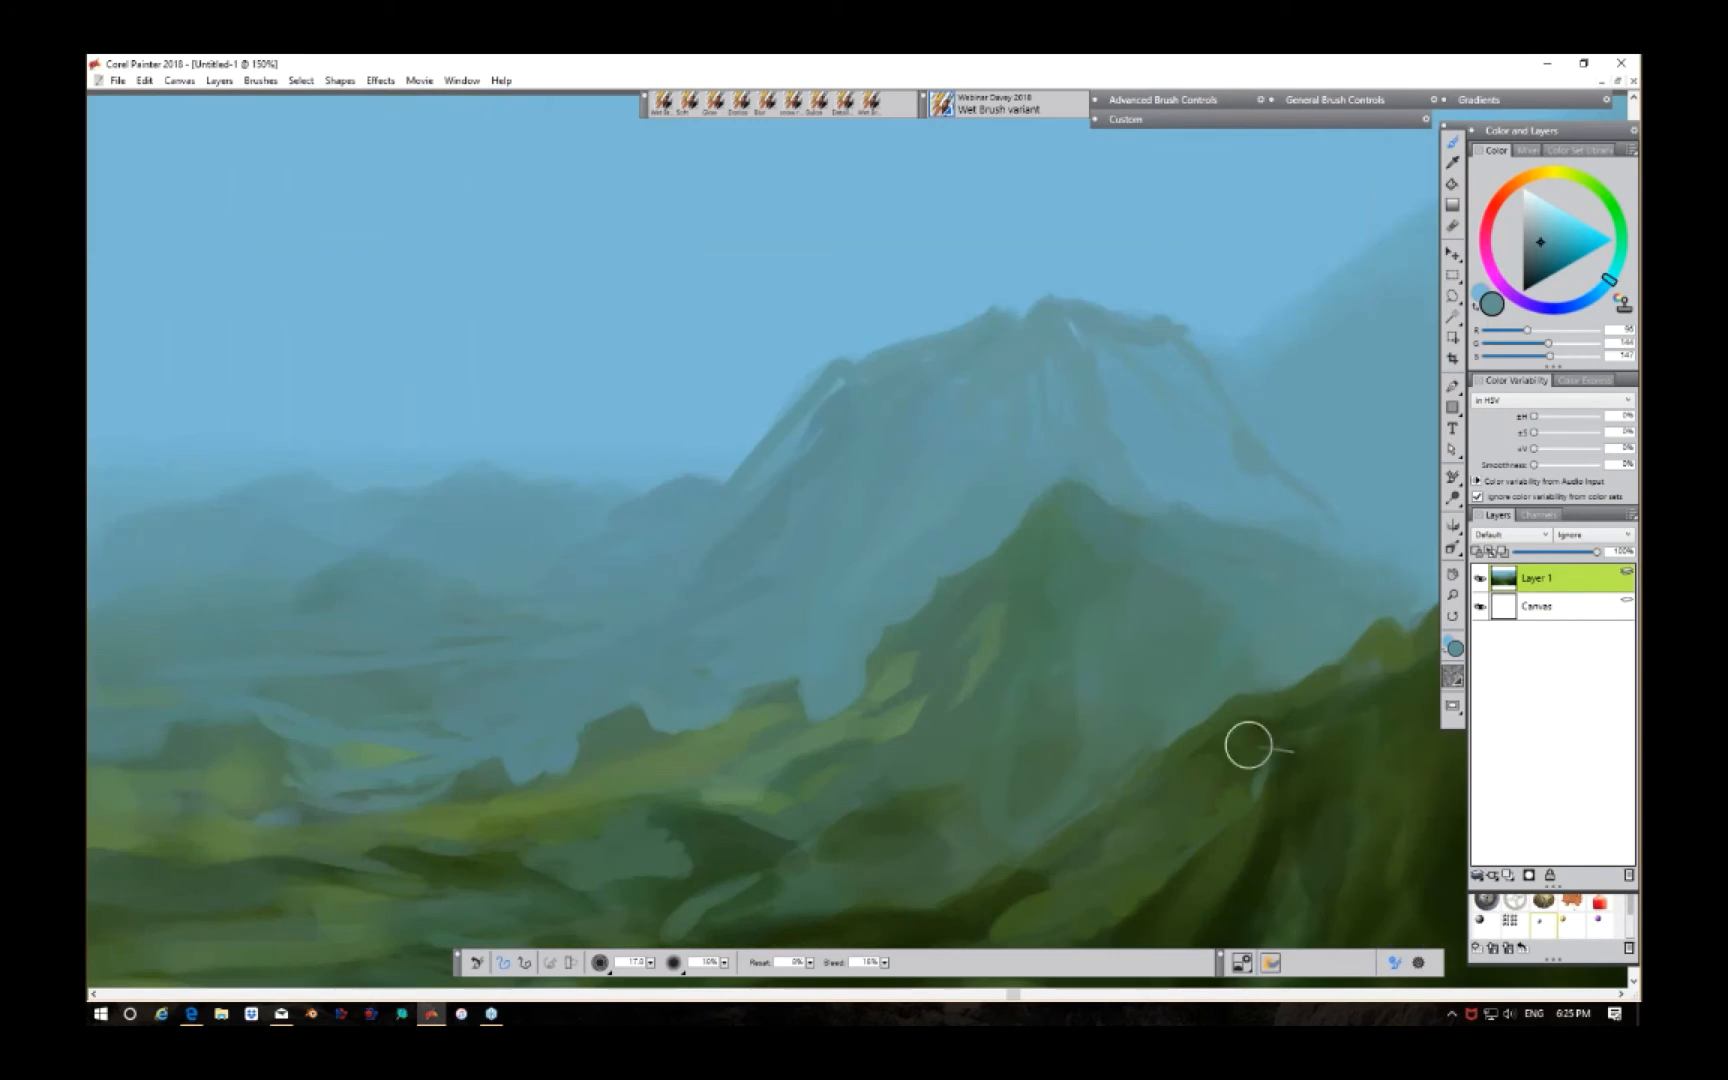
{"action": "mouse_move", "coordinate": [1216, 768]}
{"action": "left_mouse_down"}
{"action": "mouse_move", "coordinate": [1138, 544]}
{"action": "mouse_move", "coordinate": [1096, 538]}
{"action": "left_mouse_up"}
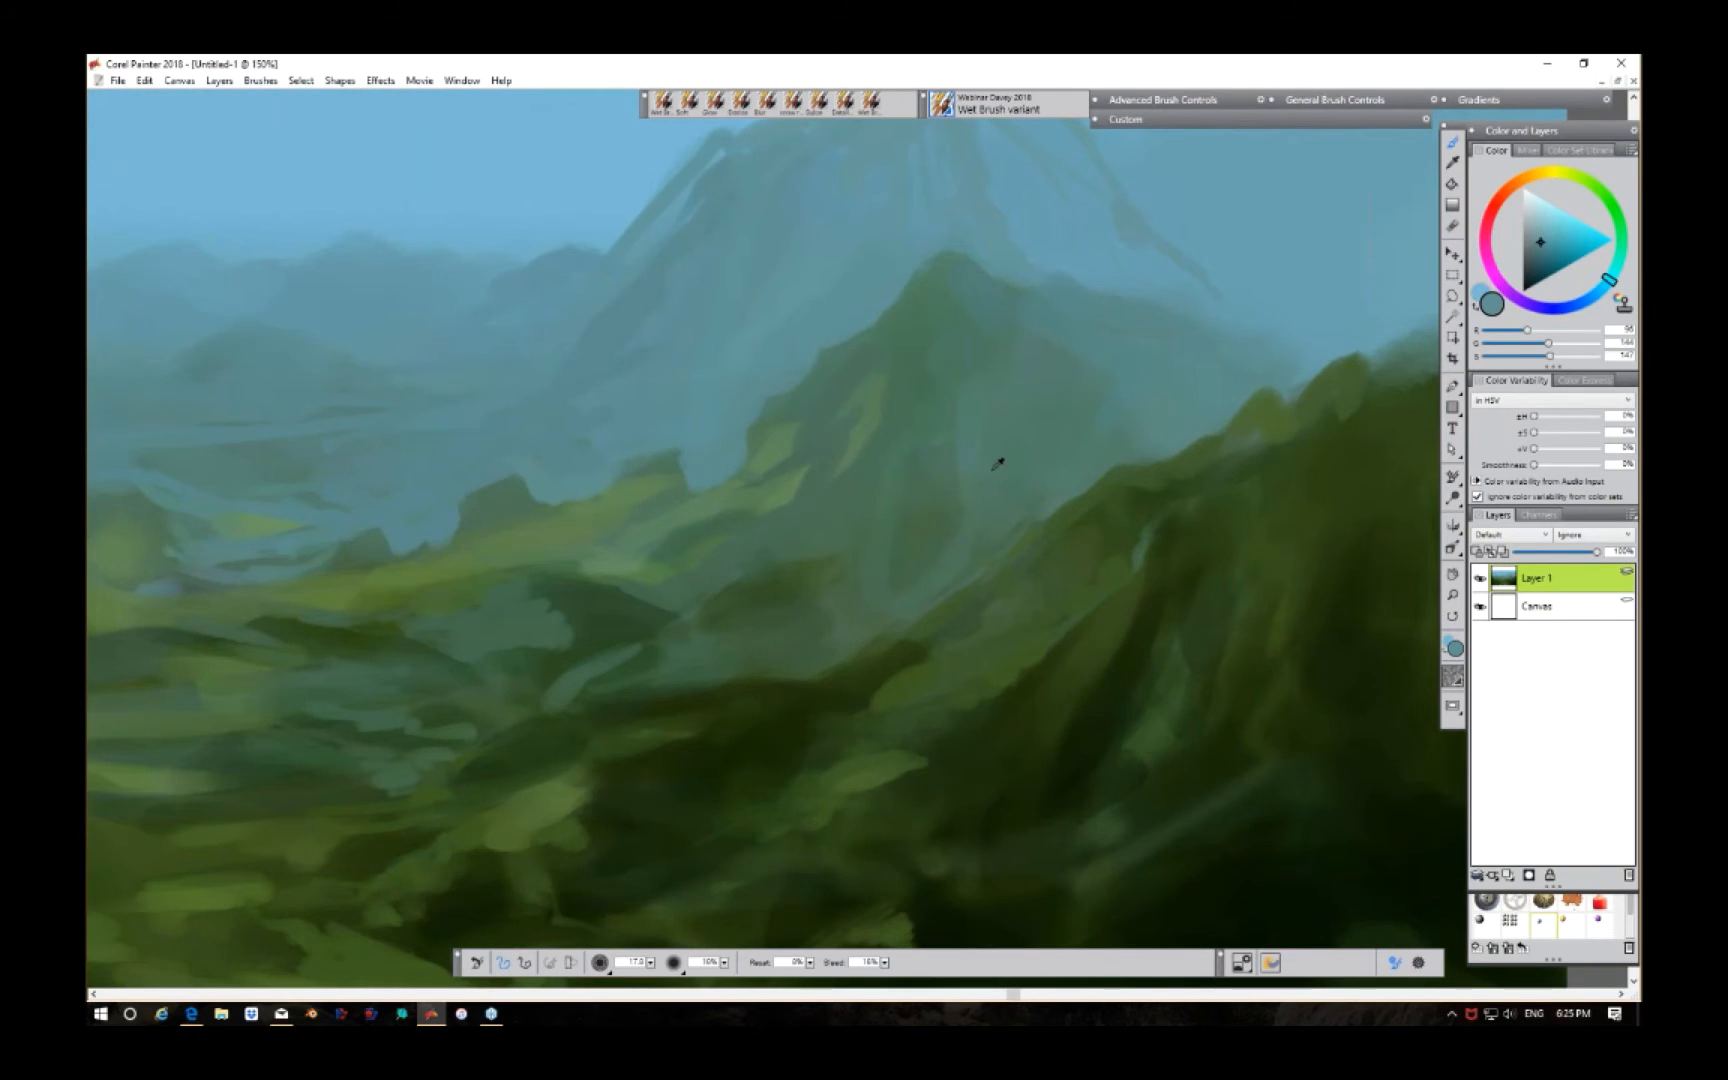
{"action": "left_click", "coordinate": [979, 461], "text": "alt"}
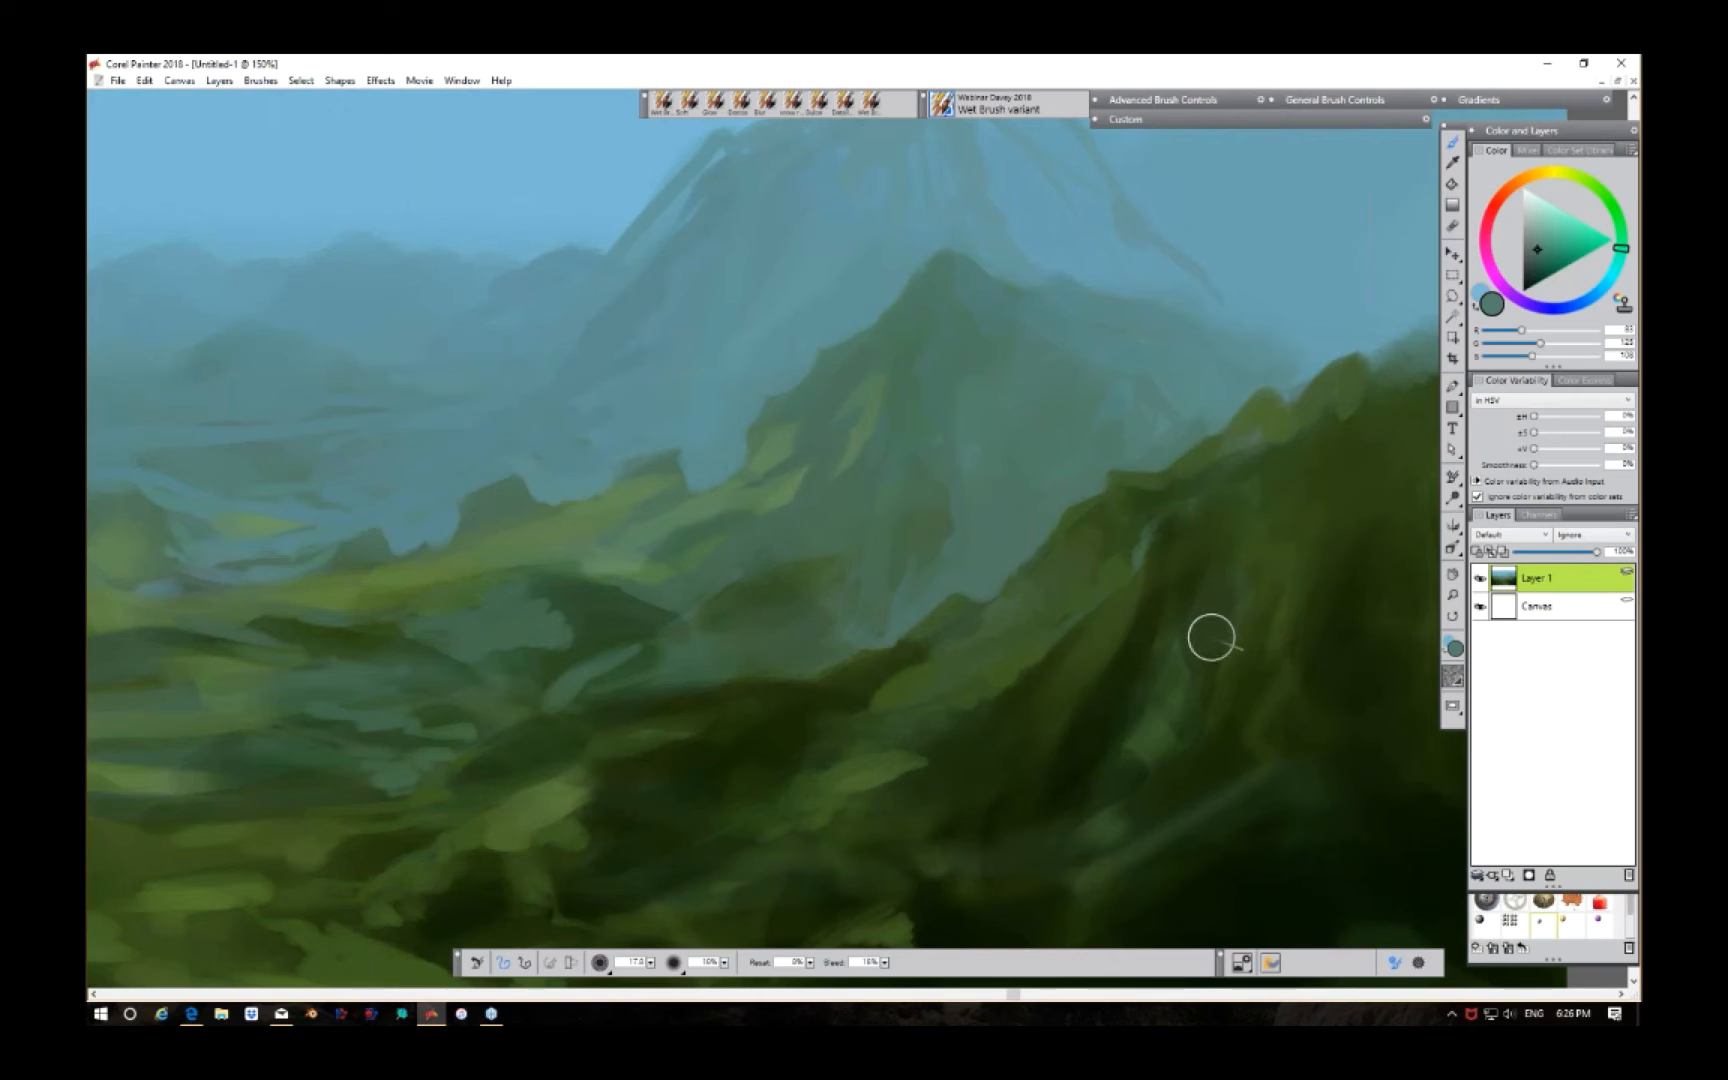
Step: Sample a dark green from the right hillside and define the rock forms along its face and foot
{"action": "key", "text": "ctrl+minus"}
{"action": "key", "text": "ctrl+minus"}
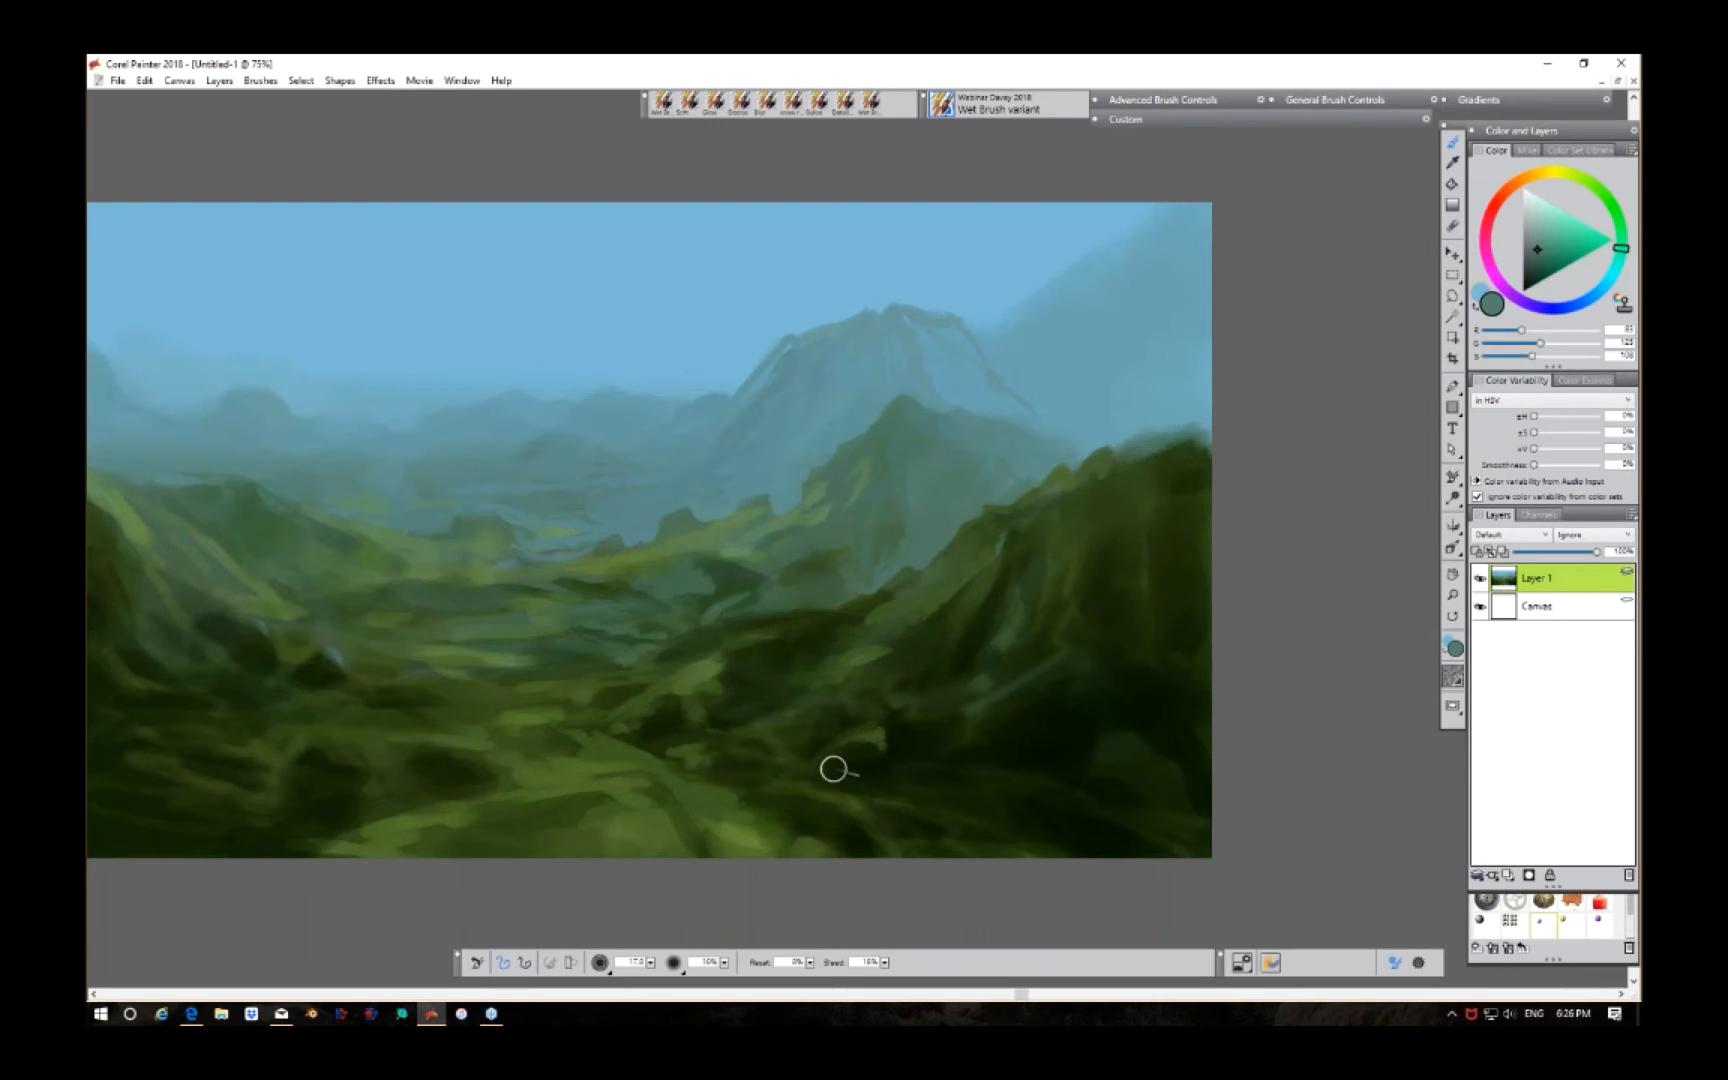
{"action": "key", "text": "ctrl+plus"}
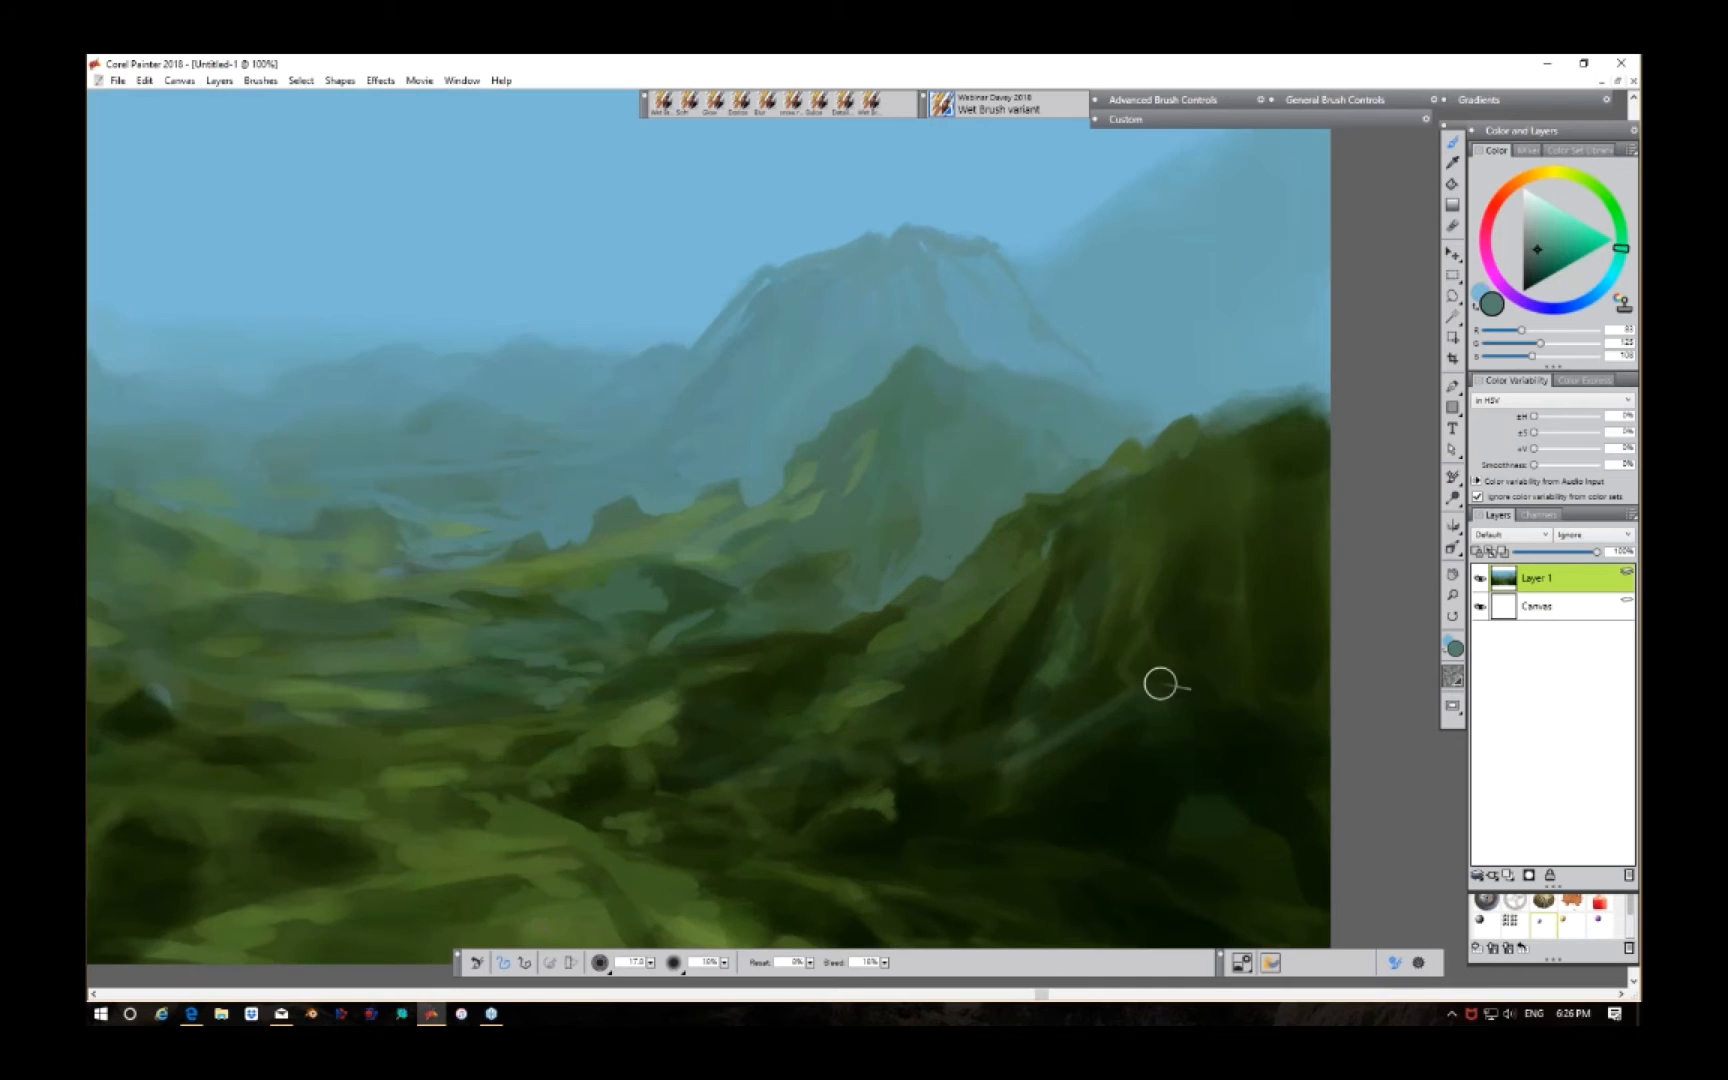
{"action": "left_click", "coordinate": [1119, 702], "text": "alt"}
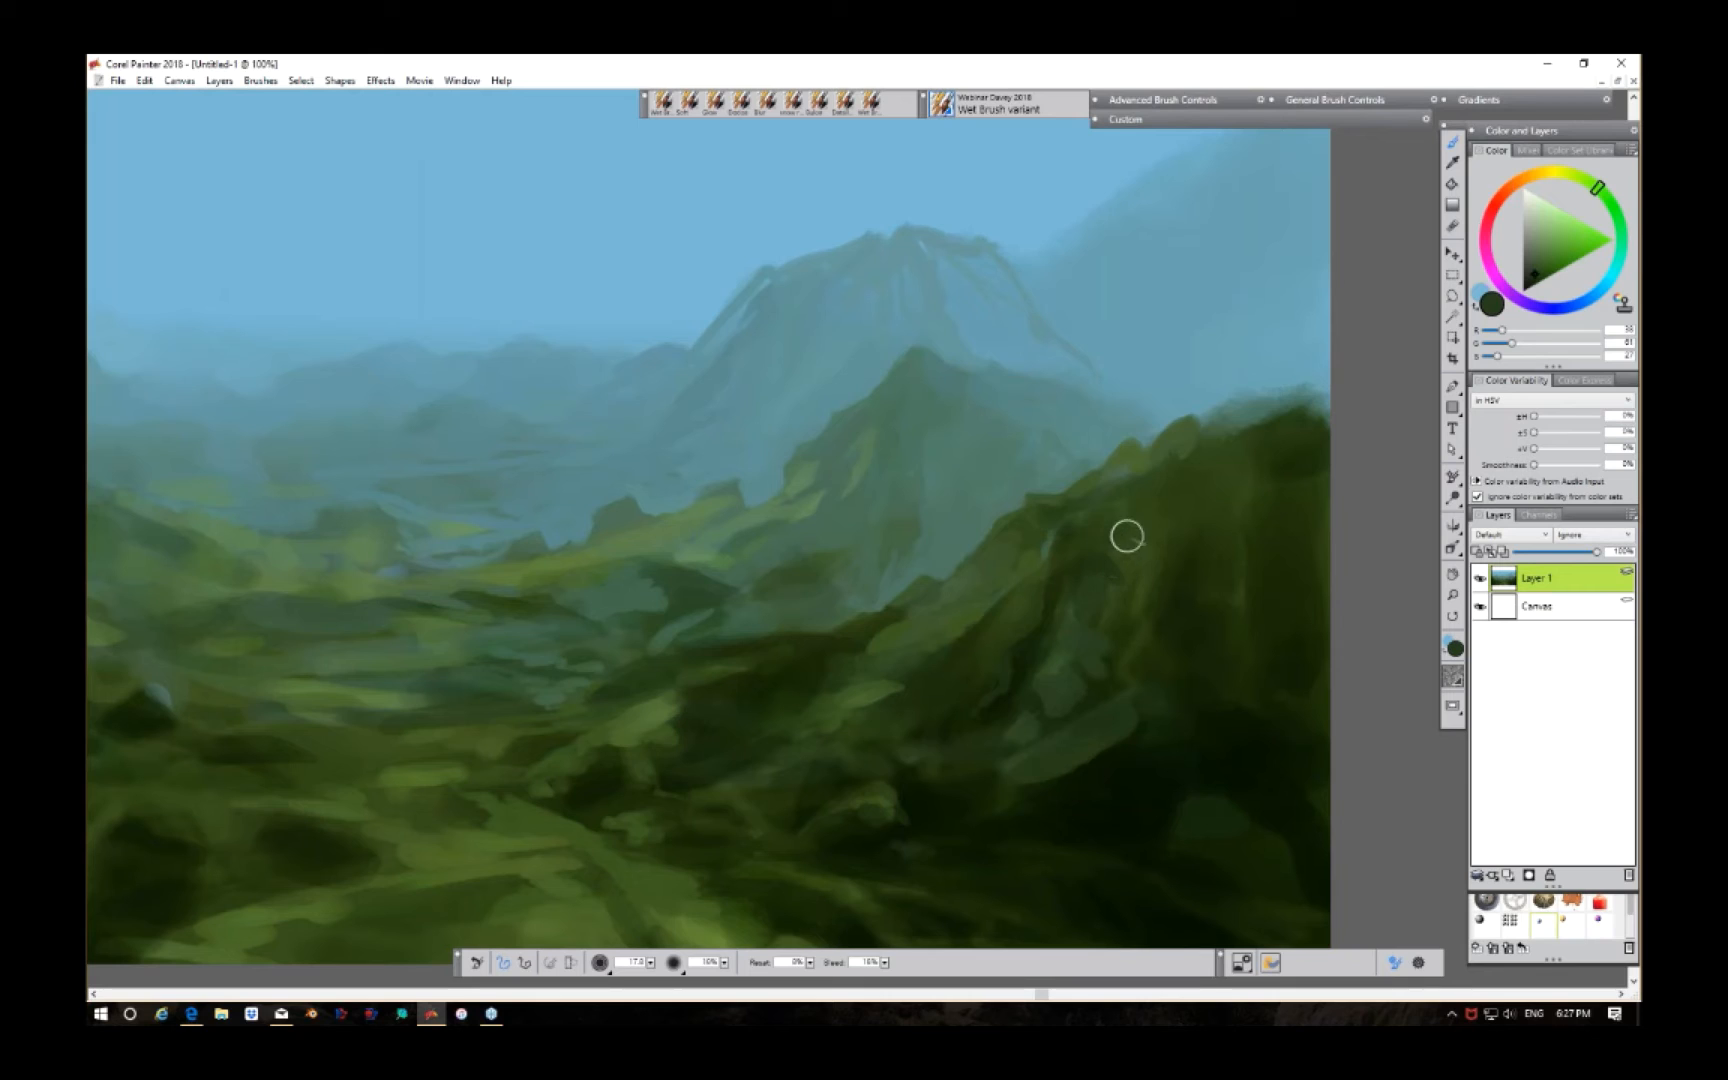
Step: Carve dark knobs along the right hillside's crest, and add lighter rock facets below it with a sampled mid green
{"action": "mouse_move", "coordinate": [1132, 470]}
{"action": "left_mouse_down"}
{"action": "mouse_move", "coordinate": [1130, 444]}
{"action": "mouse_move", "coordinate": [1162, 462]}
{"action": "left_mouse_up"}
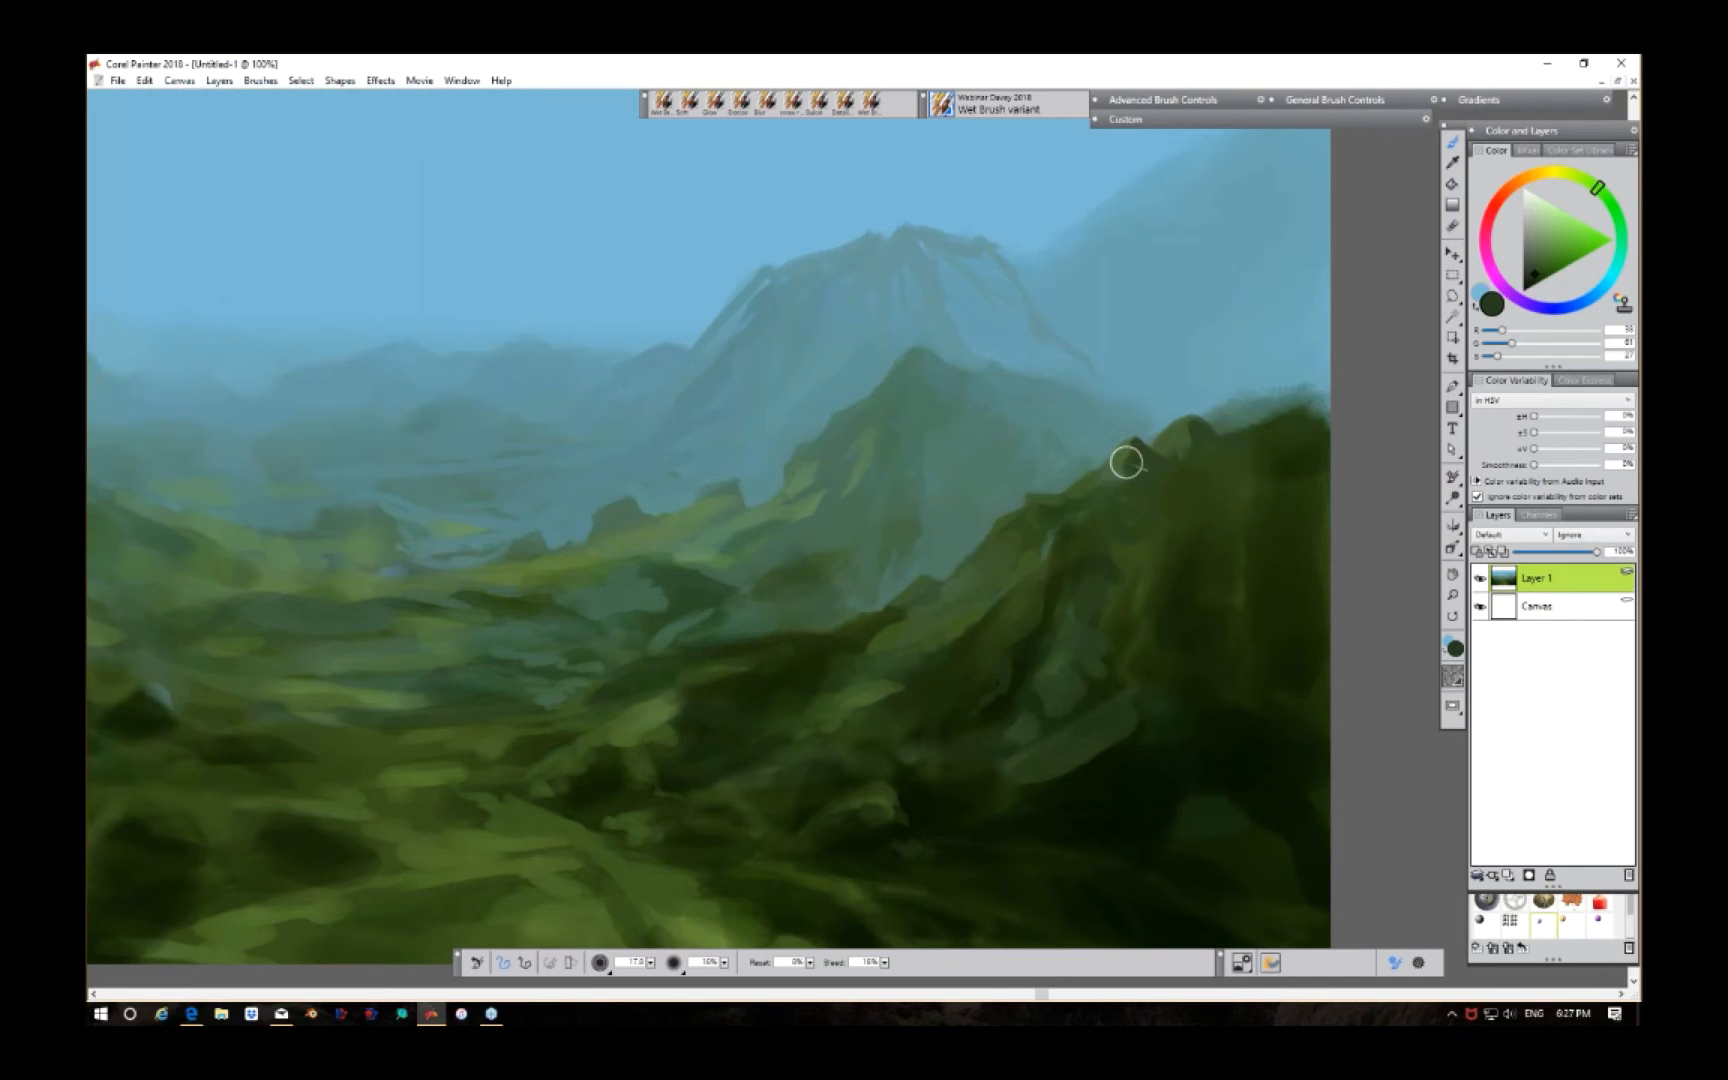
{"action": "left_click_drag", "start_coordinate": [1193, 436], "coordinate": [1227, 428]}
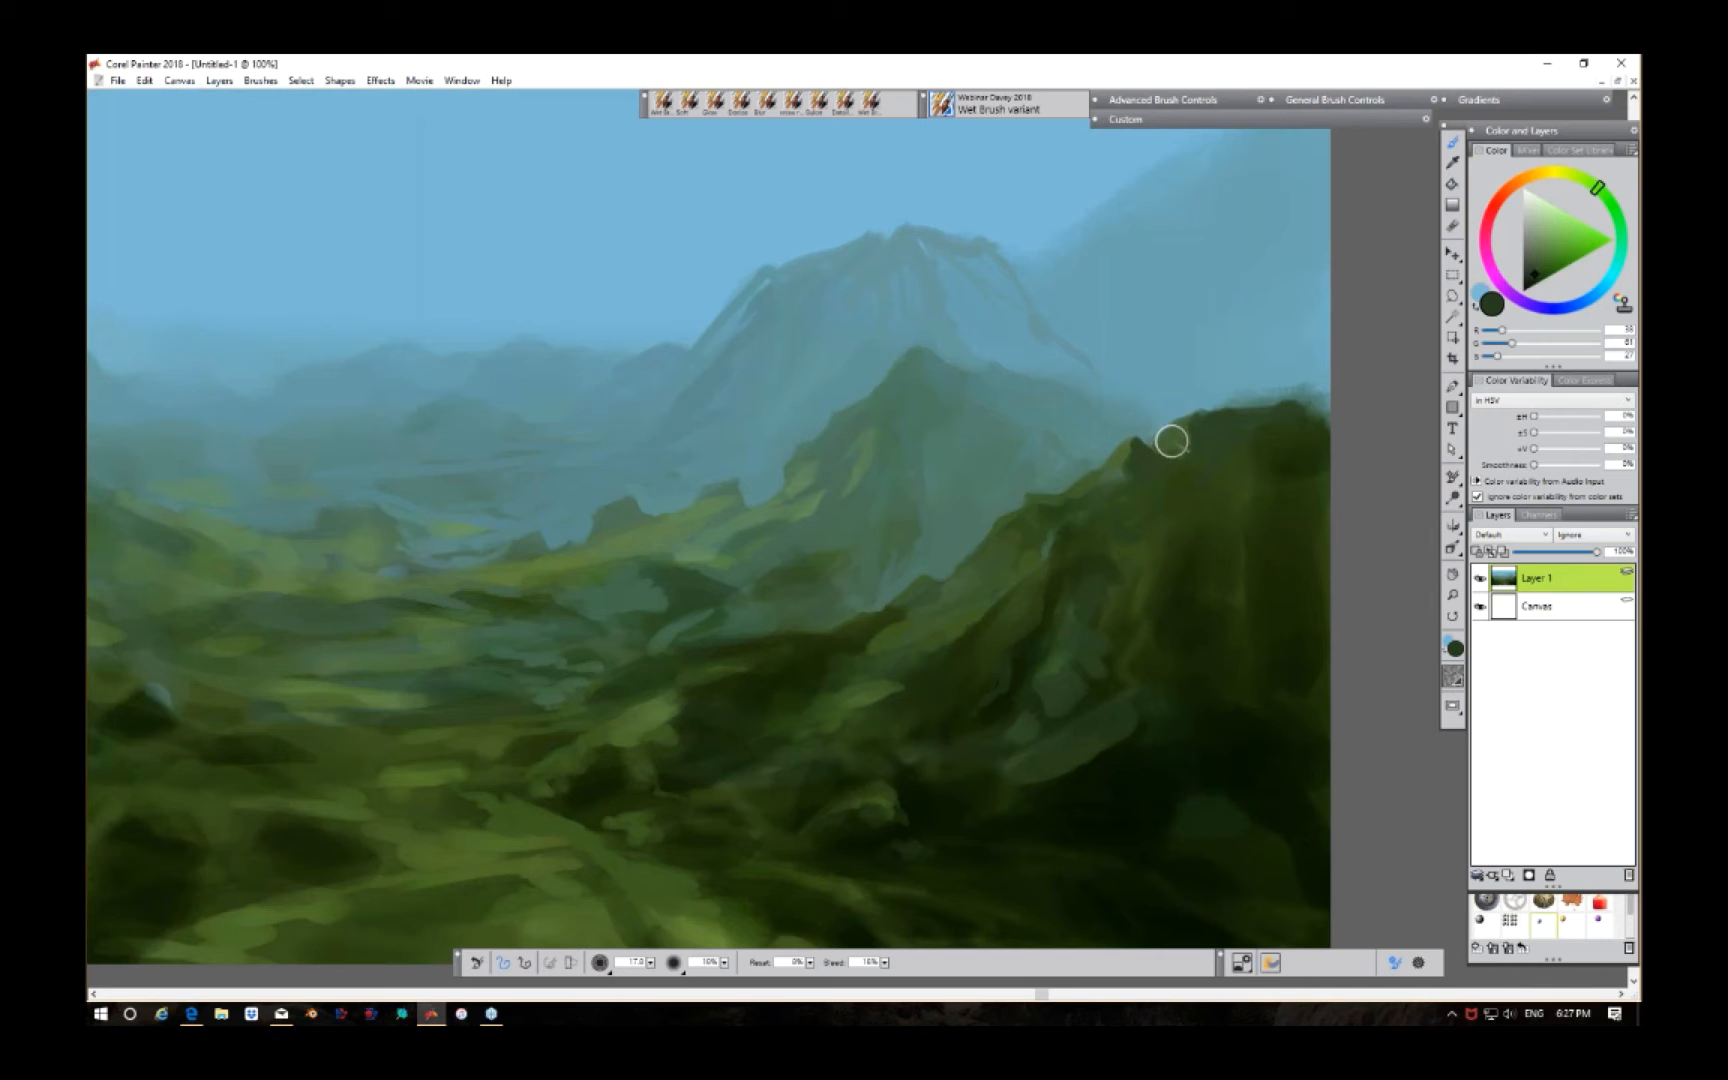
{"action": "key", "text": "ctrl+plus"}
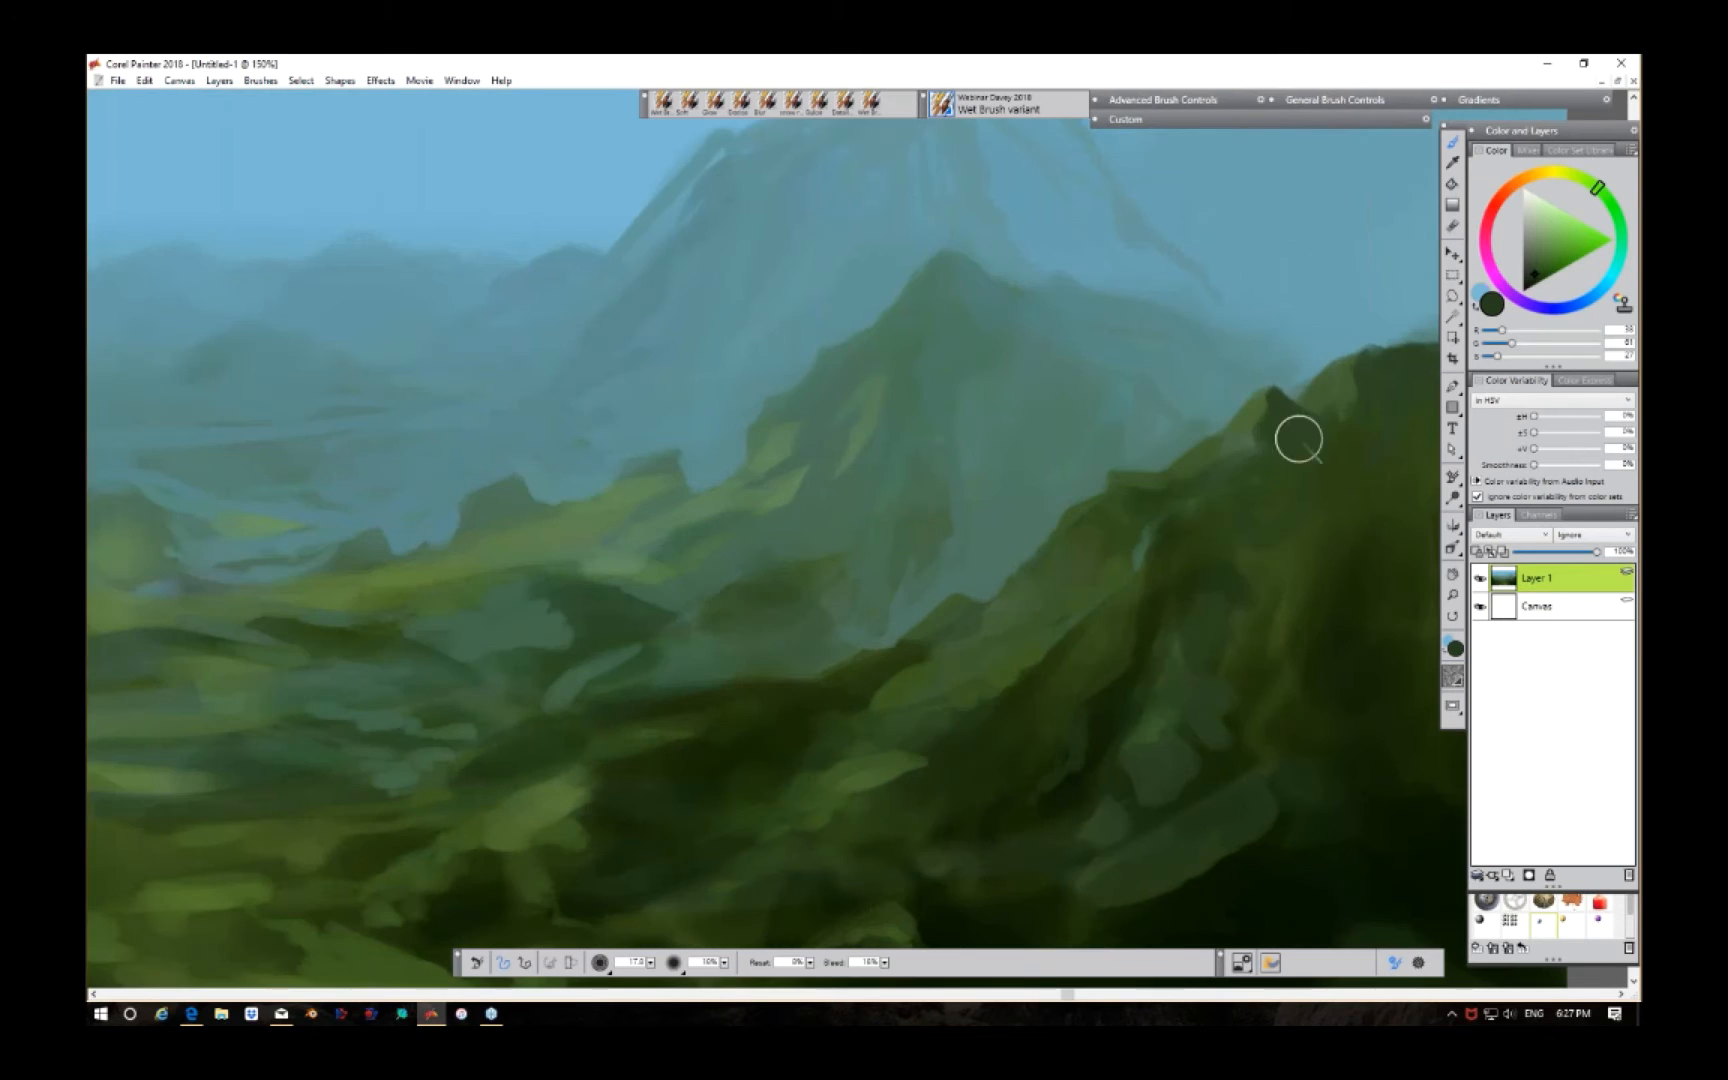
{"action": "mouse_move", "coordinate": [1335, 385]}
{"action": "left_mouse_down"}
{"action": "mouse_move", "coordinate": [995, 415]}
{"action": "mouse_move", "coordinate": [953, 451]}
{"action": "mouse_move", "coordinate": [1030, 494]}
{"action": "mouse_move", "coordinate": [975, 483]}
{"action": "mouse_move", "coordinate": [1030, 444]}
{"action": "mouse_move", "coordinate": [1027, 460]}
{"action": "mouse_move", "coordinate": [972, 409]}
{"action": "mouse_move", "coordinate": [995, 401]}
{"action": "mouse_move", "coordinate": [1036, 442]}
{"action": "mouse_move", "coordinate": [991, 441]}
{"action": "mouse_move", "coordinate": [999, 427]}
{"action": "left_mouse_up"}
{"action": "left_click", "coordinate": [997, 407], "text": "alt"}
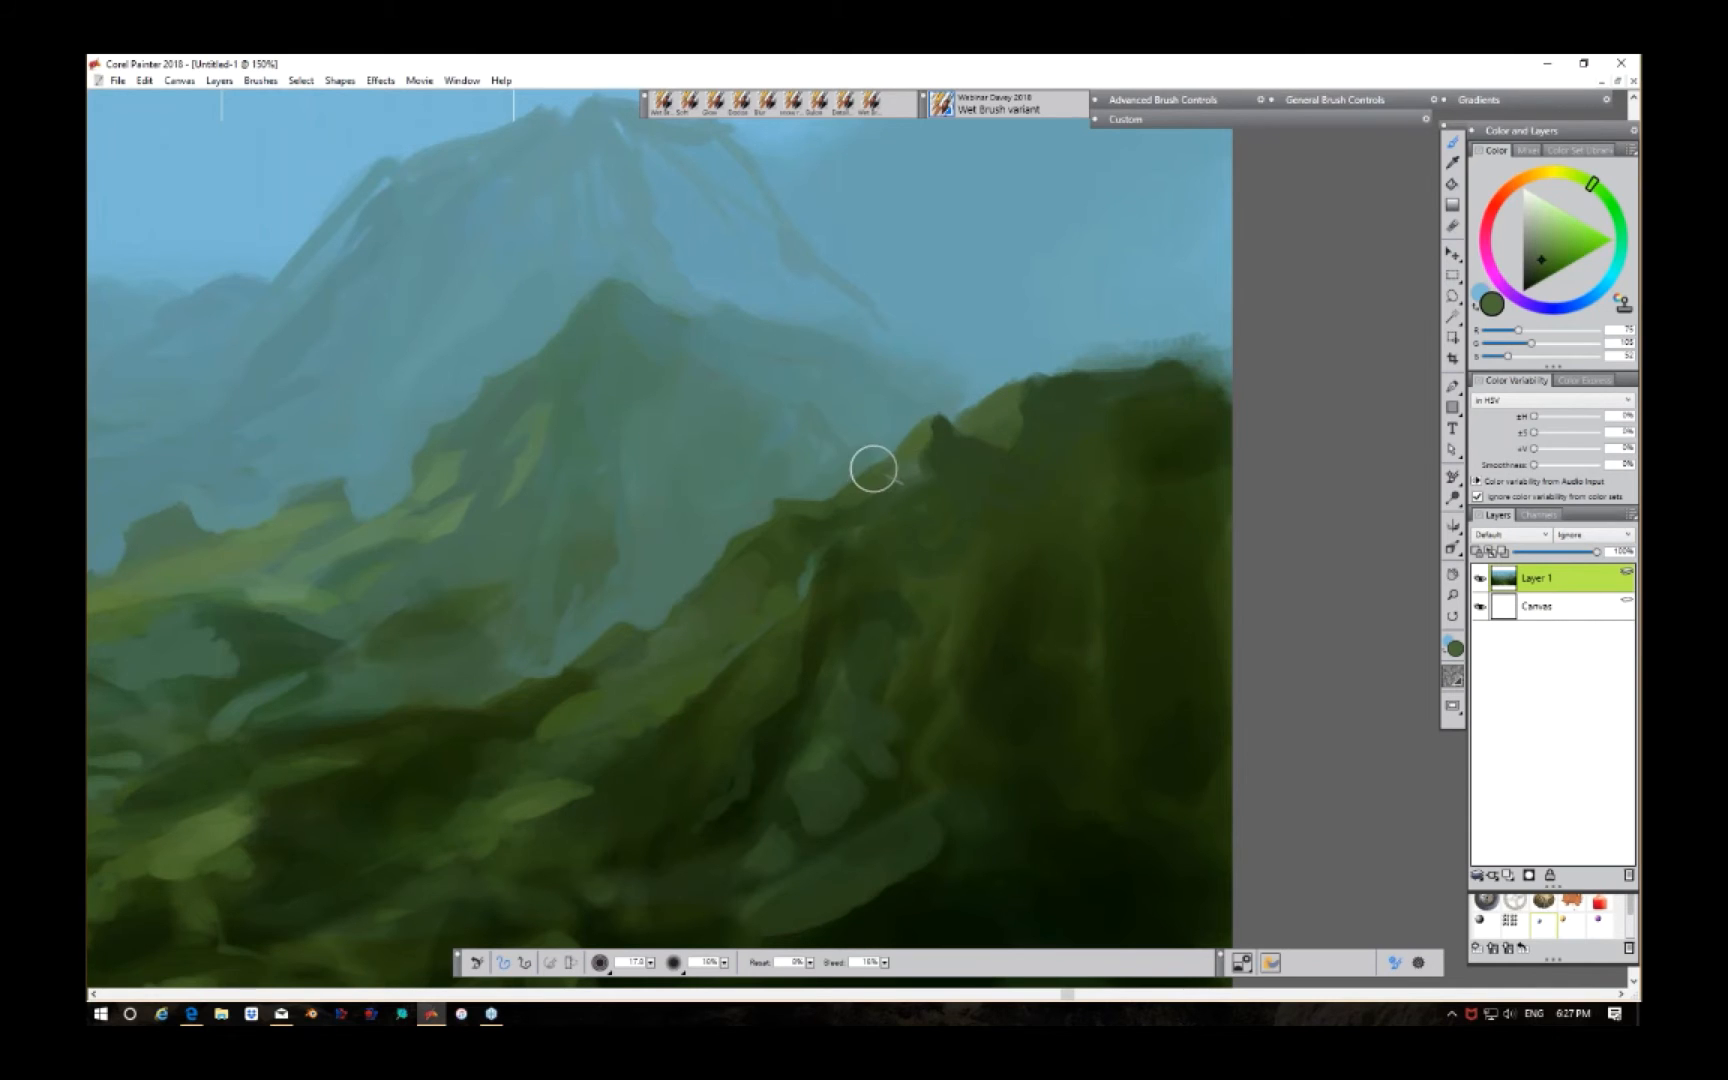
{"action": "mouse_move", "coordinate": [907, 502]}
{"action": "left_mouse_down"}
{"action": "mouse_move", "coordinate": [887, 553]}
{"action": "mouse_move", "coordinate": [919, 553]}
{"action": "mouse_move", "coordinate": [867, 577]}
{"action": "mouse_move", "coordinate": [910, 578]}
{"action": "mouse_move", "coordinate": [798, 626]}
{"action": "mouse_move", "coordinate": [811, 633]}
{"action": "mouse_move", "coordinate": [786, 664]}
{"action": "mouse_move", "coordinate": [818, 610]}
{"action": "mouse_move", "coordinate": [782, 634]}
{"action": "left_mouse_up"}
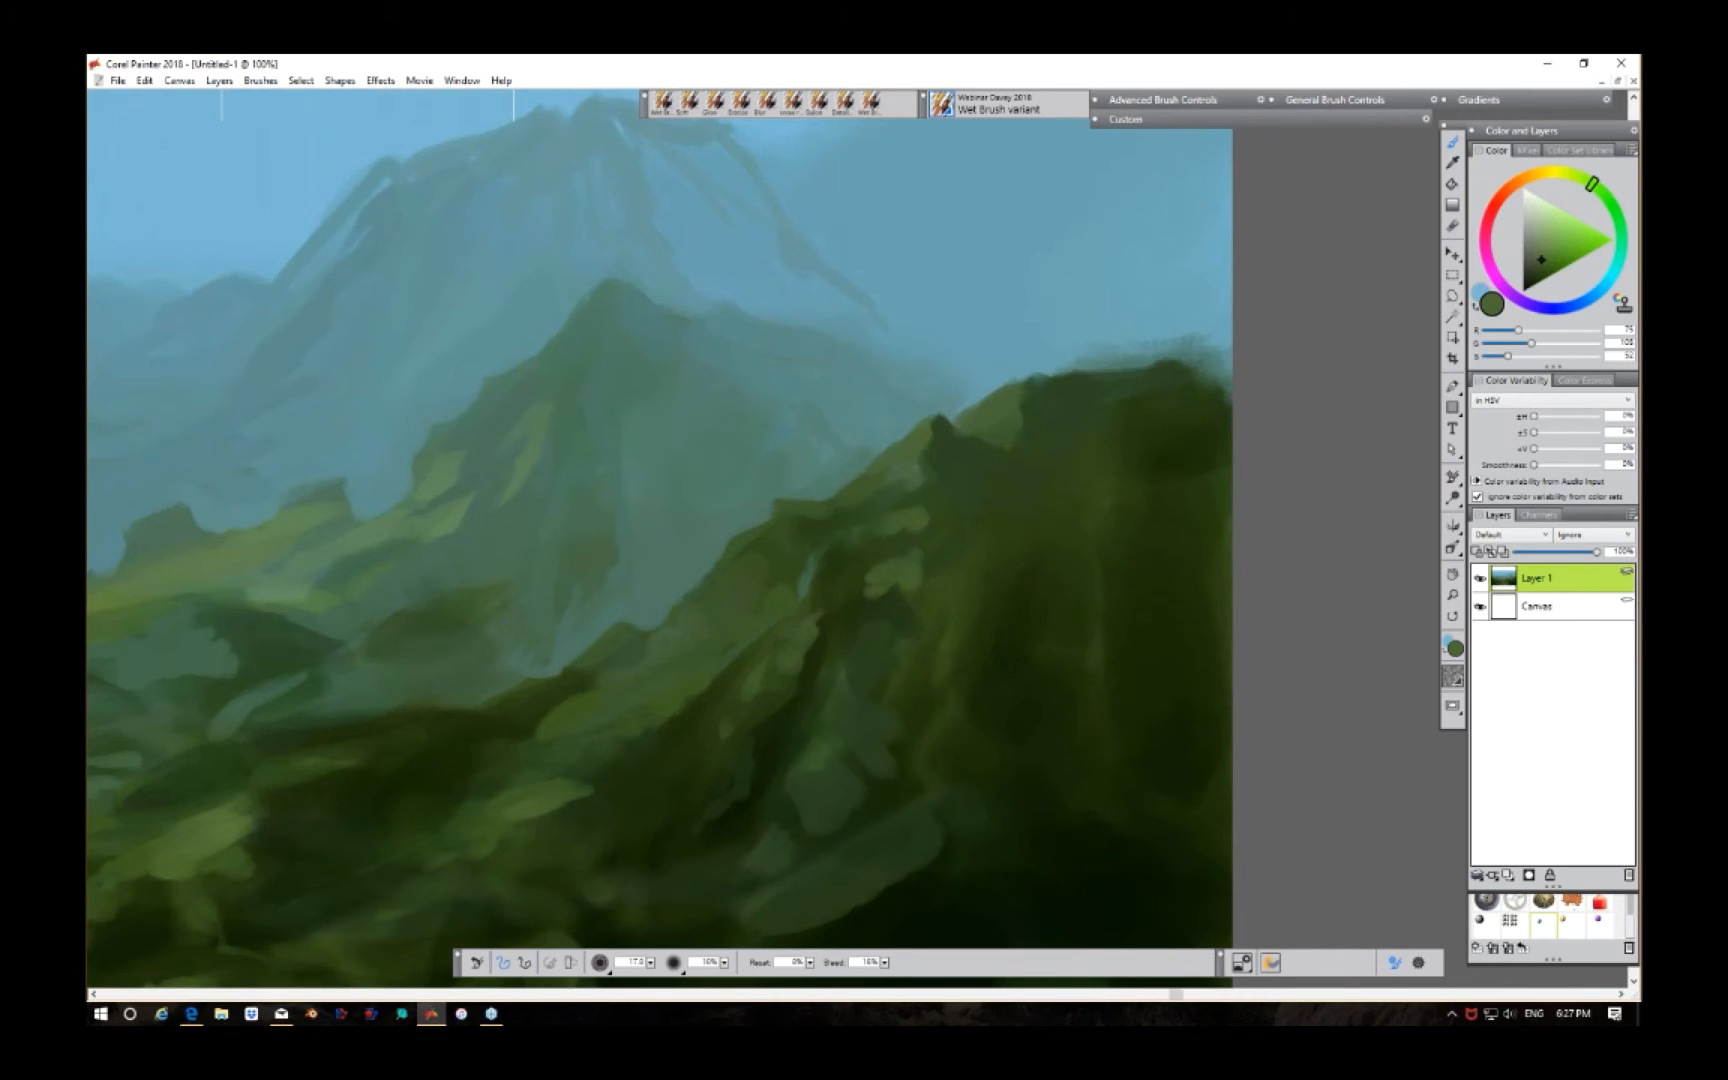
{"action": "key", "text": "ctrl+minus"}
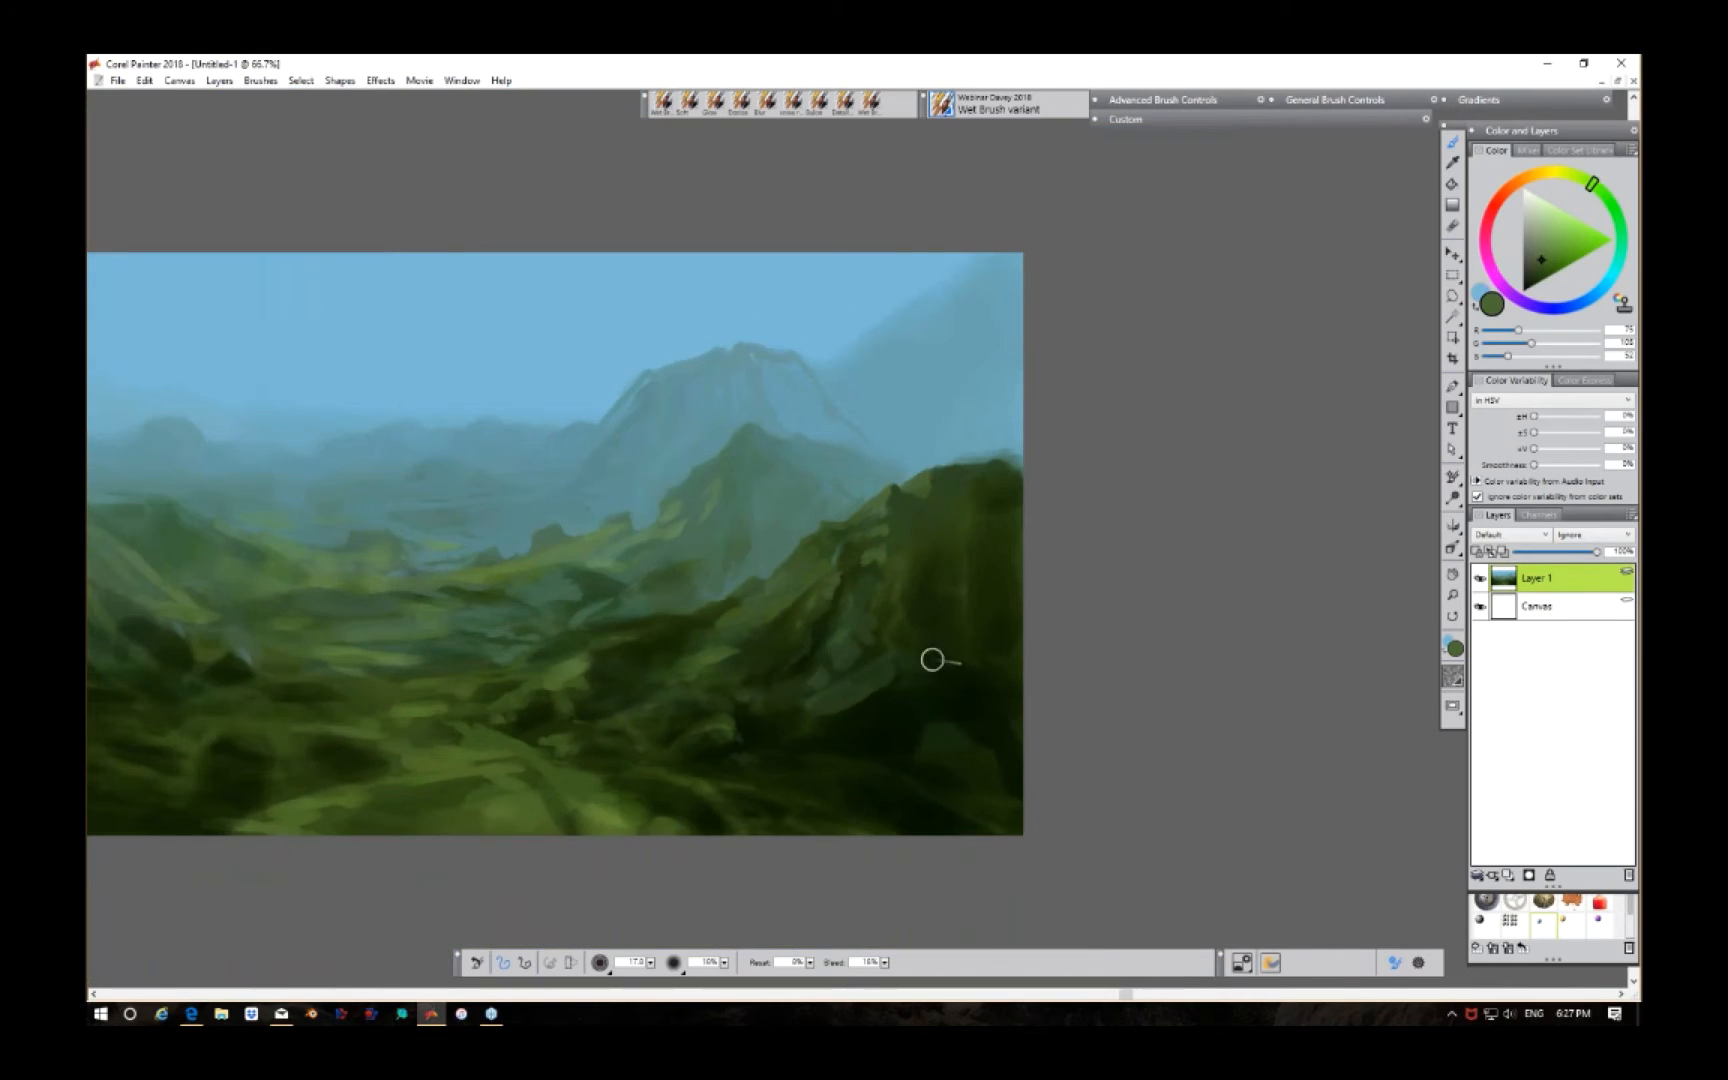
{"action": "mouse_move", "coordinate": [940, 652]}
{"action": "left_mouse_down"}
{"action": "mouse_move", "coordinate": [1262, 656]}
{"action": "mouse_move", "coordinate": [1249, 684]}
{"action": "left_mouse_up"}
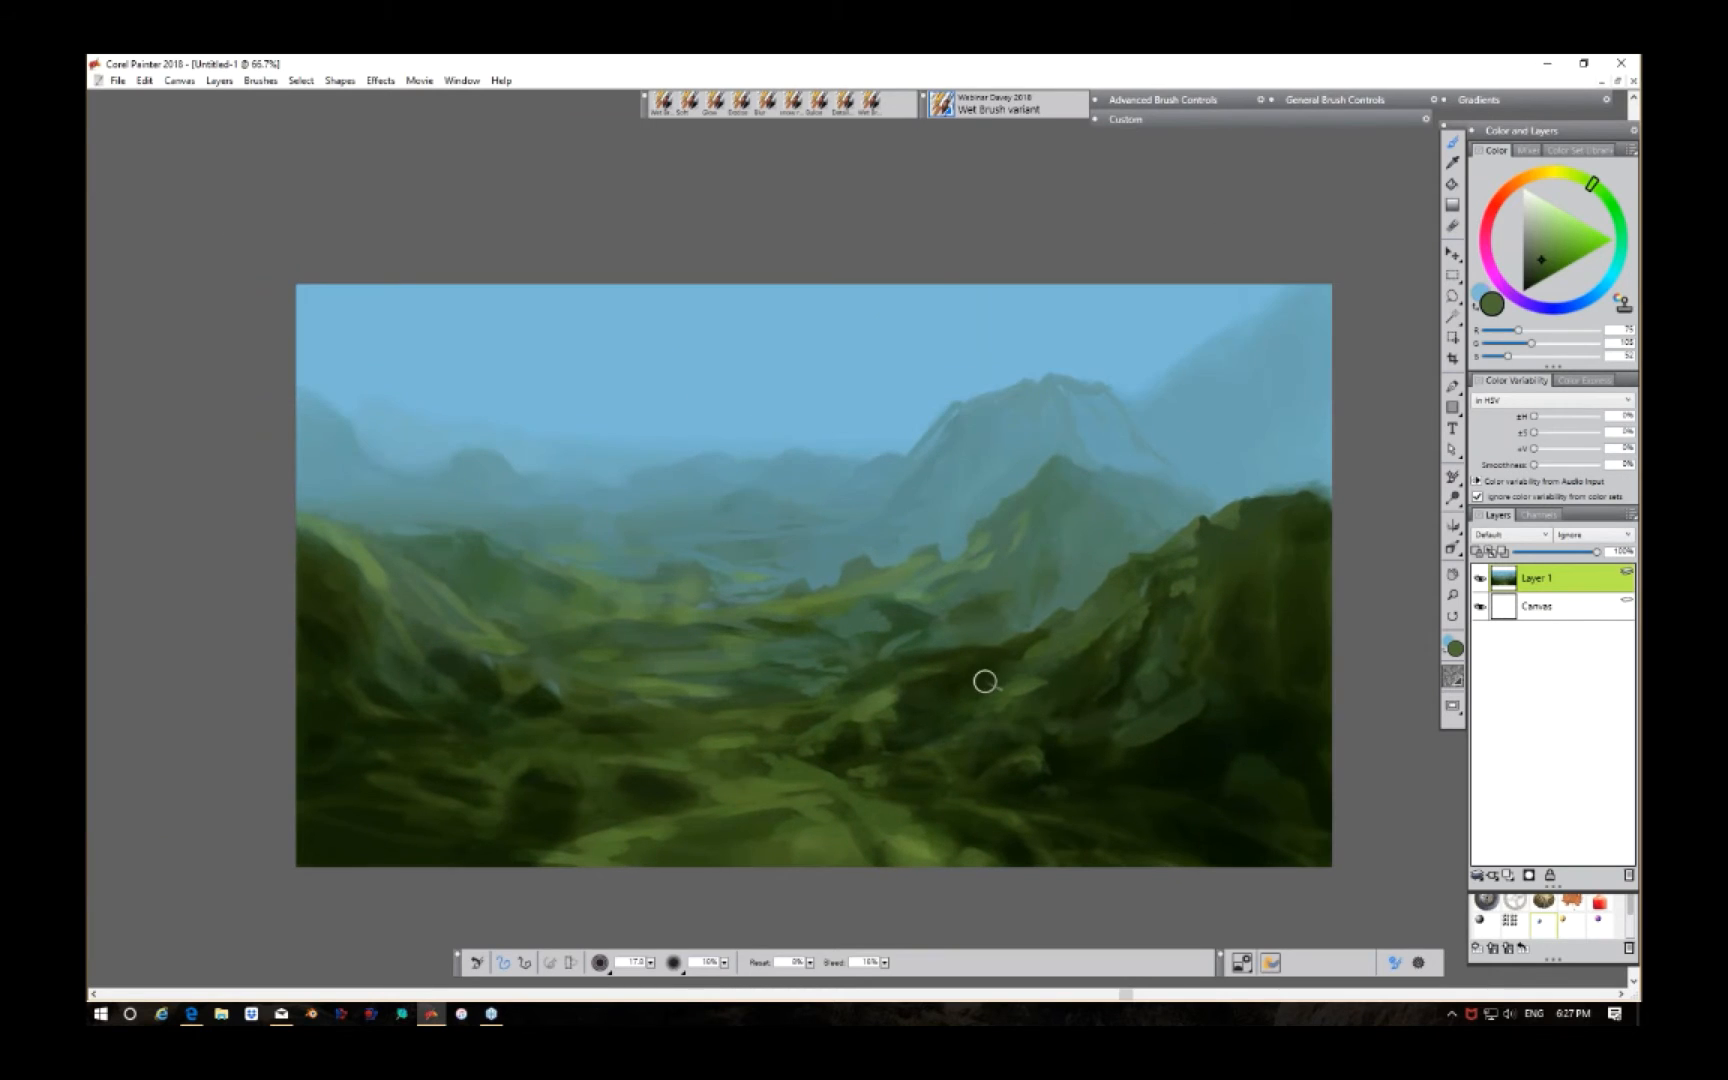
Step: Sample a light green and paint a sunlit, jagged-edged slope on the left hill down to the dark rocks at its foot
{"action": "key", "text": "ctrl+plus"}
{"action": "key", "text": "ctrl+plus"}
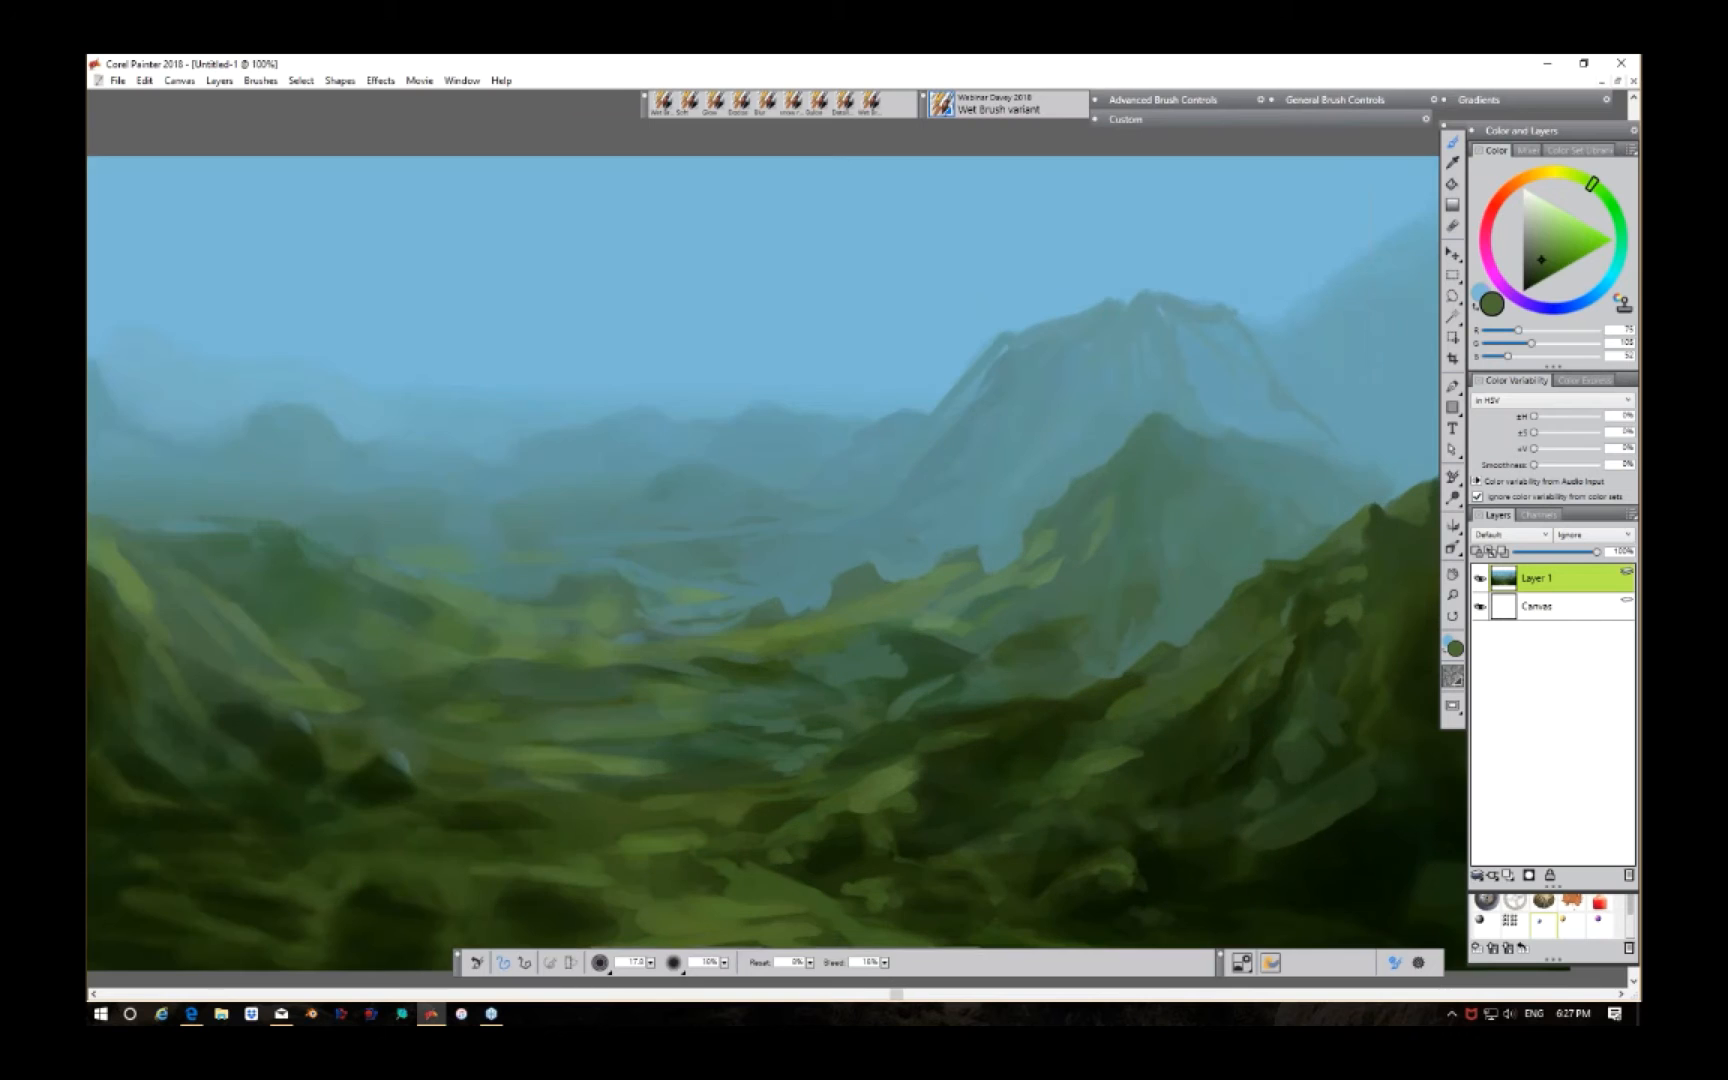
{"action": "mouse_move", "coordinate": [973, 672]}
{"action": "left_mouse_down"}
{"action": "mouse_move", "coordinate": [1127, 590]}
{"action": "mouse_move", "coordinate": [1345, 570]}
{"action": "left_mouse_up"}
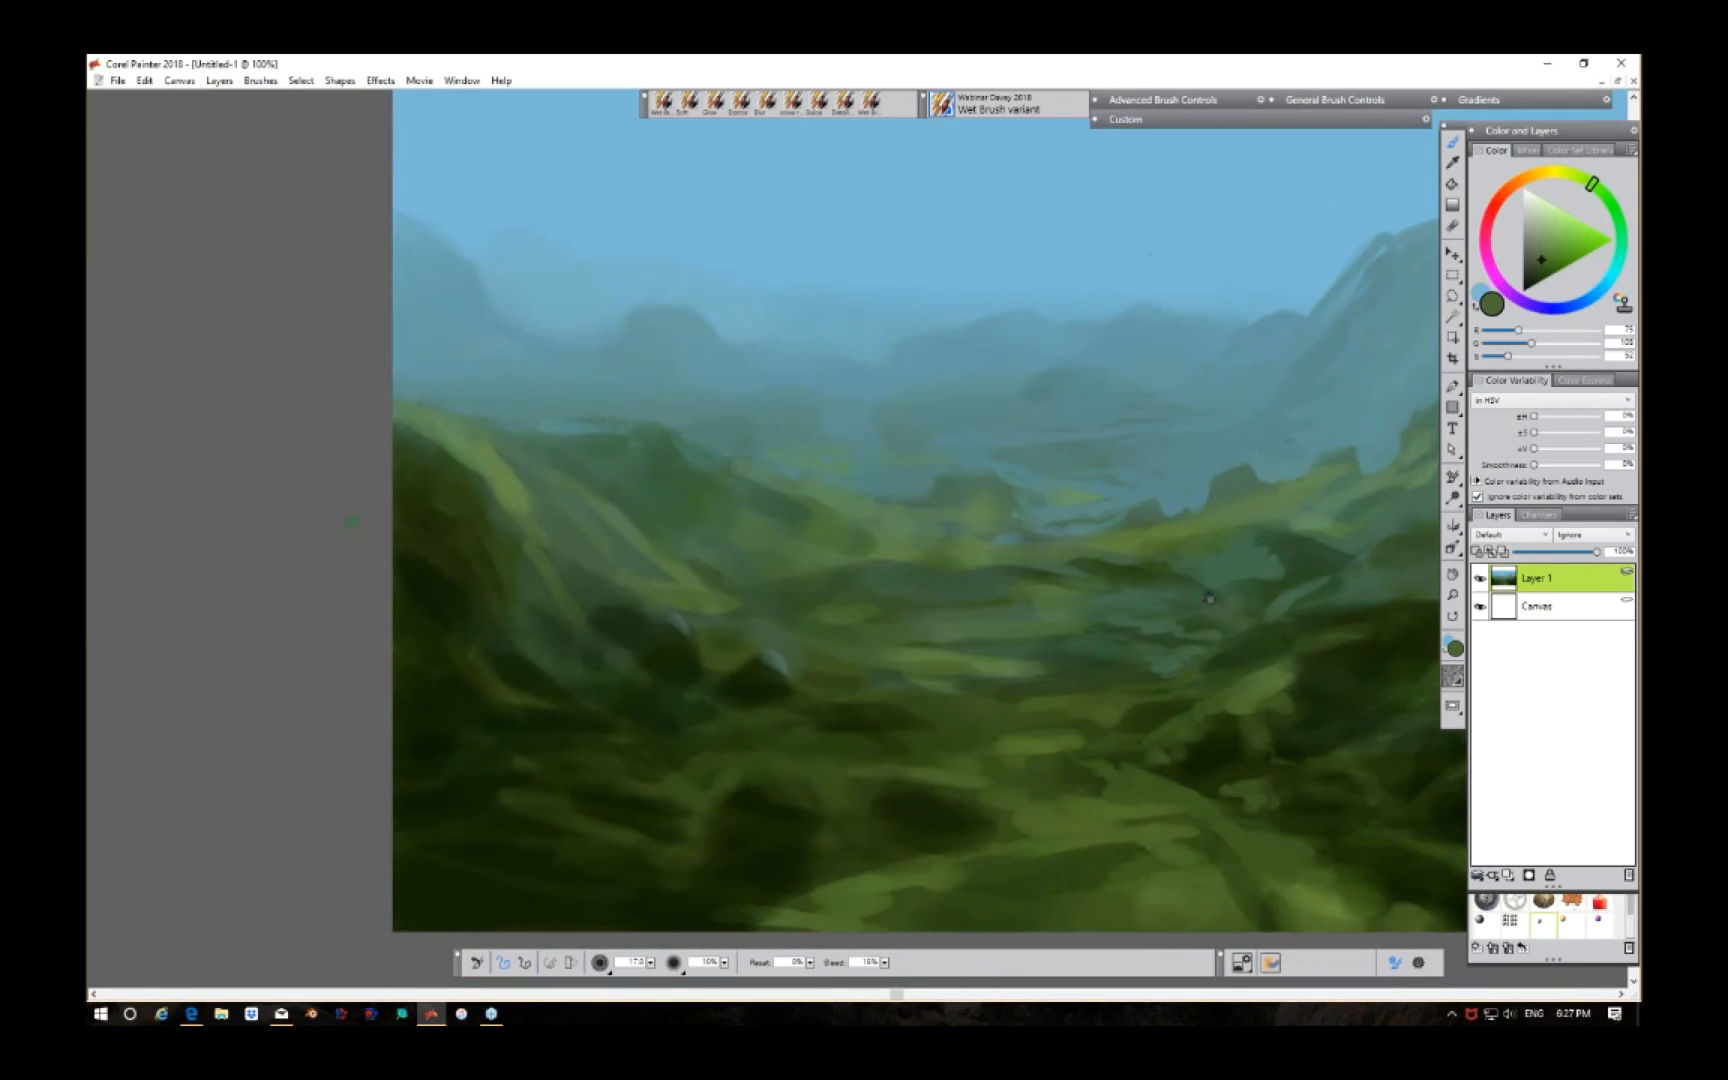
{"action": "left_click", "coordinate": [502, 484], "text": "alt"}
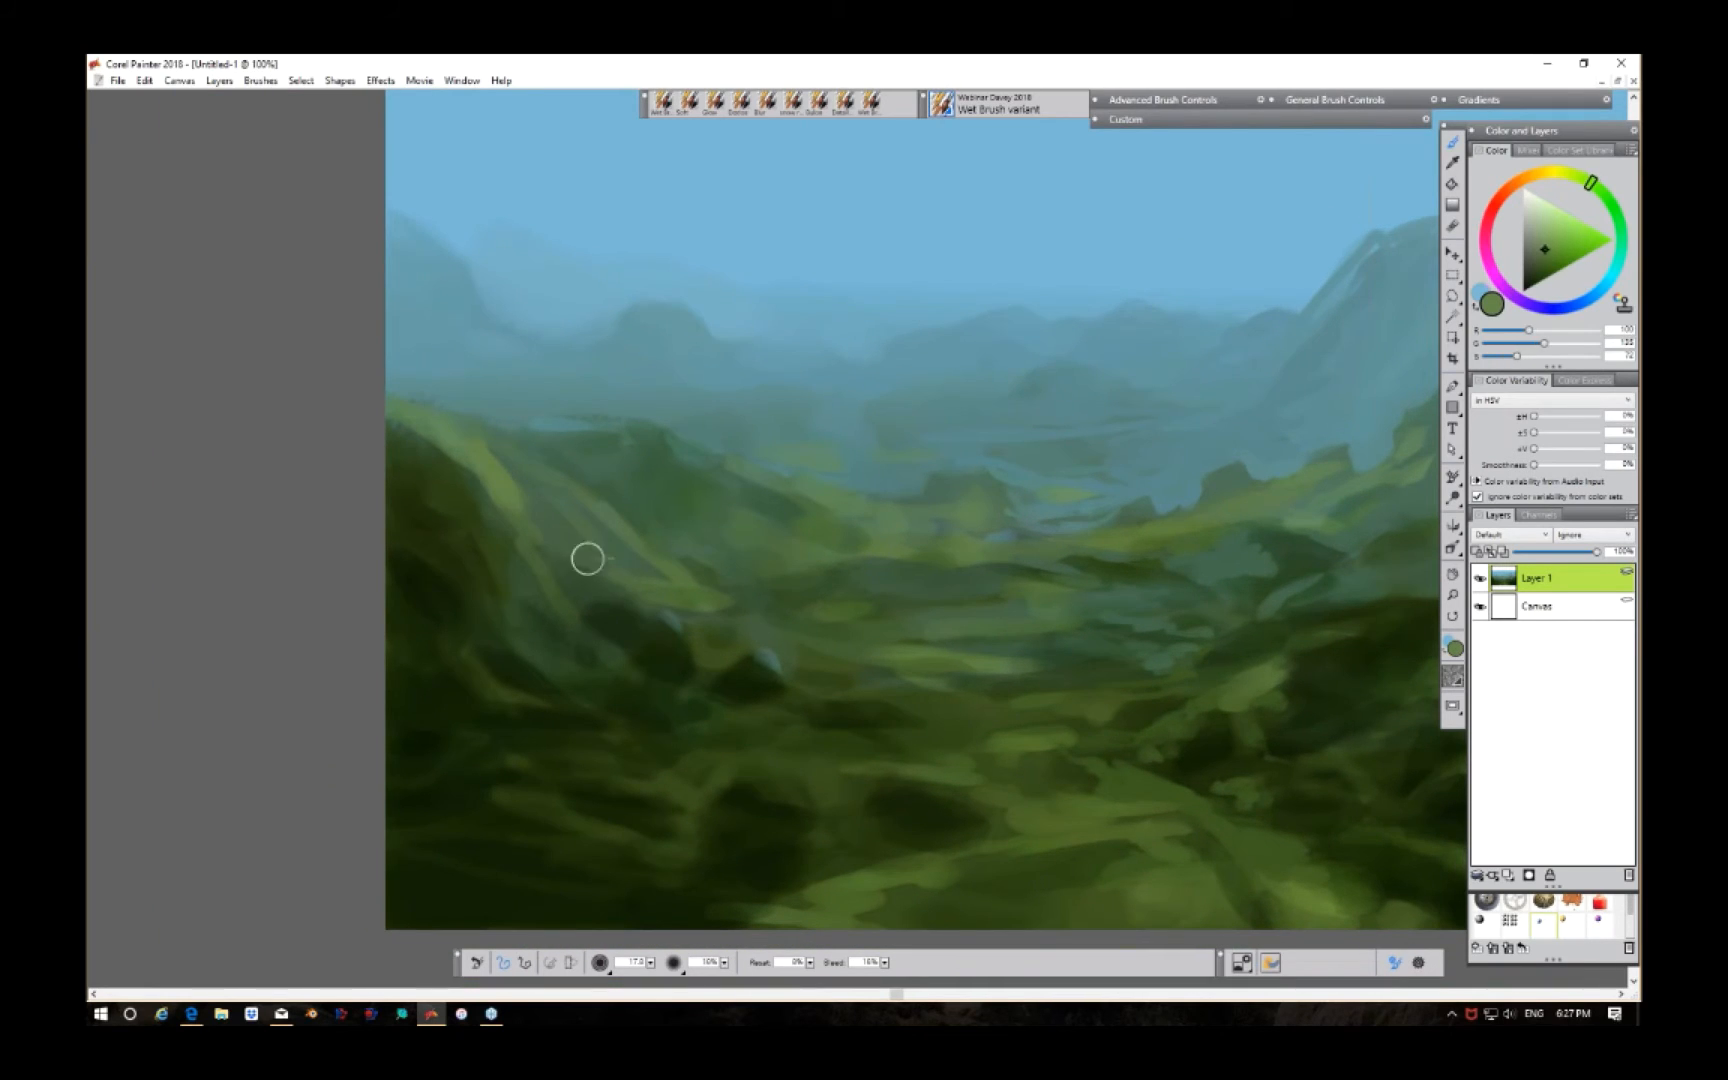
{"action": "mouse_move", "coordinate": [509, 506]}
{"action": "left_mouse_down"}
{"action": "mouse_move", "coordinate": [536, 576]}
{"action": "mouse_move", "coordinate": [617, 597]}
{"action": "mouse_move", "coordinate": [520, 508]}
{"action": "mouse_move", "coordinate": [541, 564]}
{"action": "mouse_move", "coordinate": [597, 594]}
{"action": "mouse_move", "coordinate": [571, 591]}
{"action": "mouse_move", "coordinate": [642, 588]}
{"action": "mouse_move", "coordinate": [633, 607]}
{"action": "mouse_move", "coordinate": [651, 606]}
{"action": "mouse_move", "coordinate": [547, 547]}
{"action": "mouse_move", "coordinate": [500, 466]}
{"action": "left_mouse_up"}
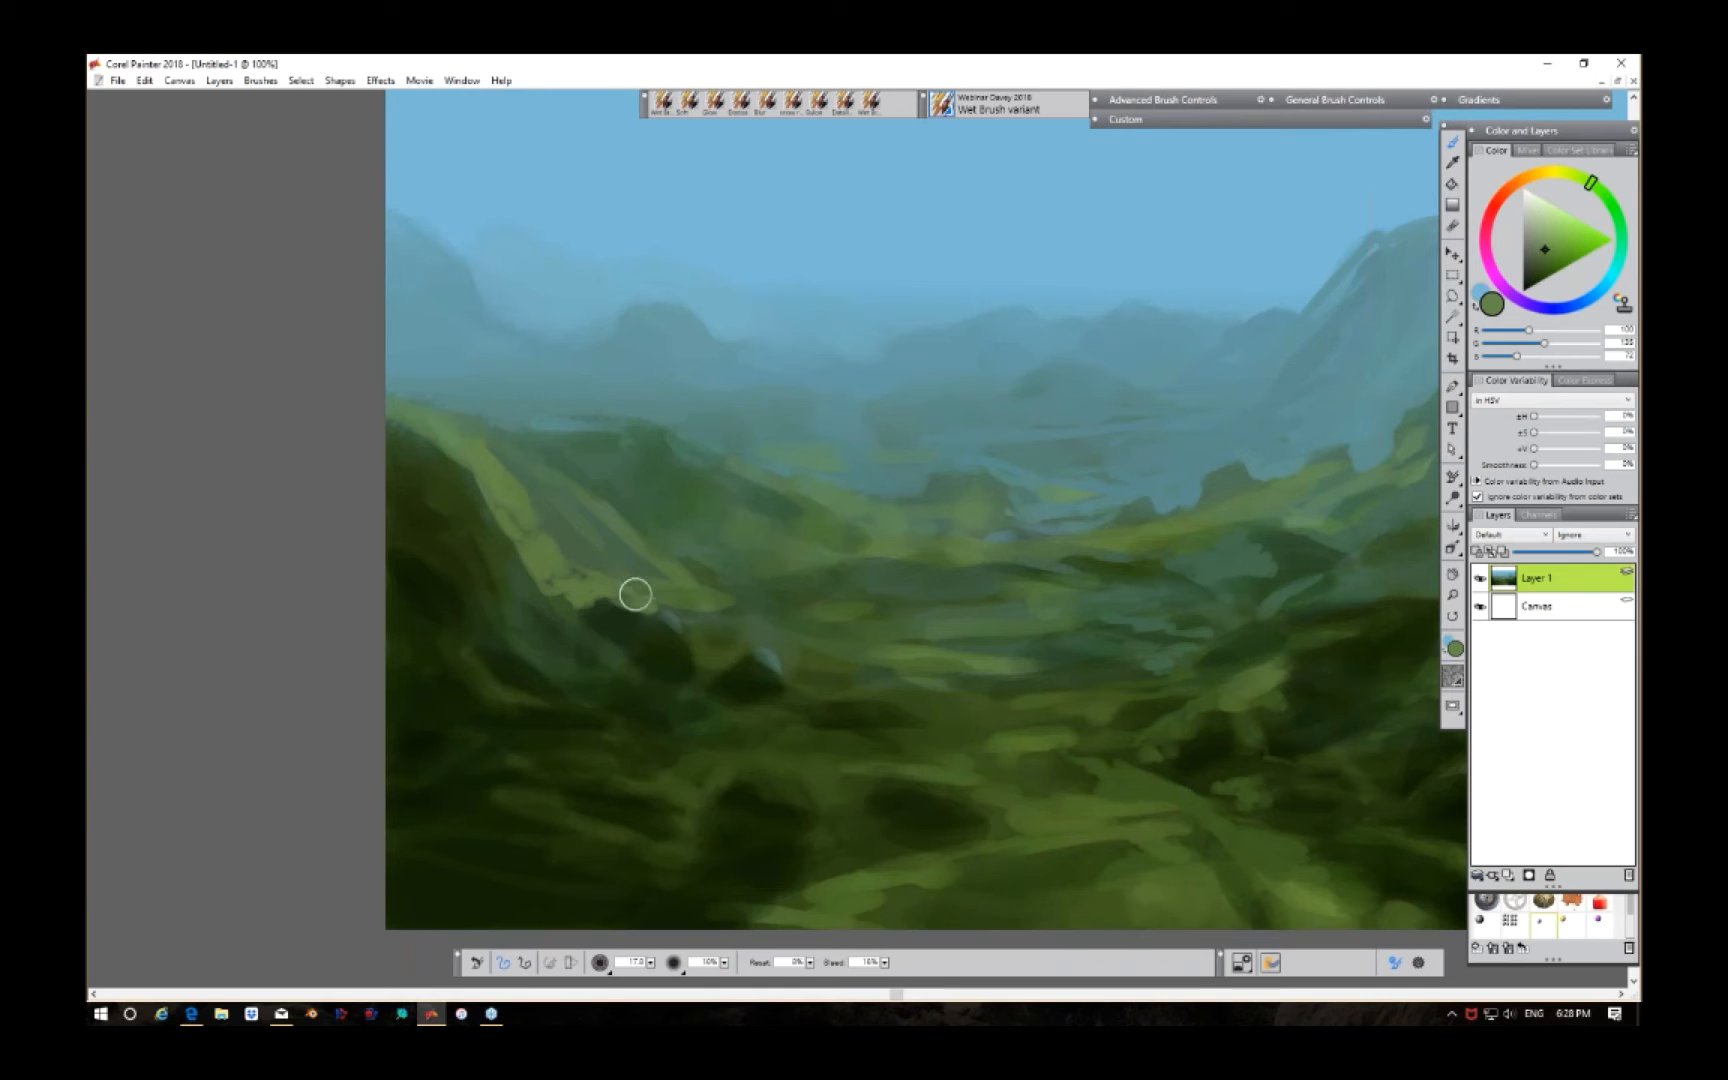
{"action": "mouse_move", "coordinate": [604, 593]}
{"action": "left_mouse_down"}
{"action": "mouse_move", "coordinate": [702, 635]}
{"action": "mouse_move", "coordinate": [666, 619]}
{"action": "mouse_move", "coordinate": [698, 659]}
{"action": "mouse_move", "coordinate": [706, 644]}
{"action": "mouse_move", "coordinate": [729, 660]}
{"action": "mouse_move", "coordinate": [688, 622]}
{"action": "mouse_move", "coordinate": [712, 643]}
{"action": "mouse_move", "coordinate": [694, 588]}
{"action": "mouse_move", "coordinate": [745, 621]}
{"action": "left_mouse_up"}
{"action": "mouse_move", "coordinate": [672, 564]}
{"action": "left_mouse_down"}
{"action": "mouse_move", "coordinate": [815, 661]}
{"action": "mouse_move", "coordinate": [736, 599]}
{"action": "left_mouse_up"}
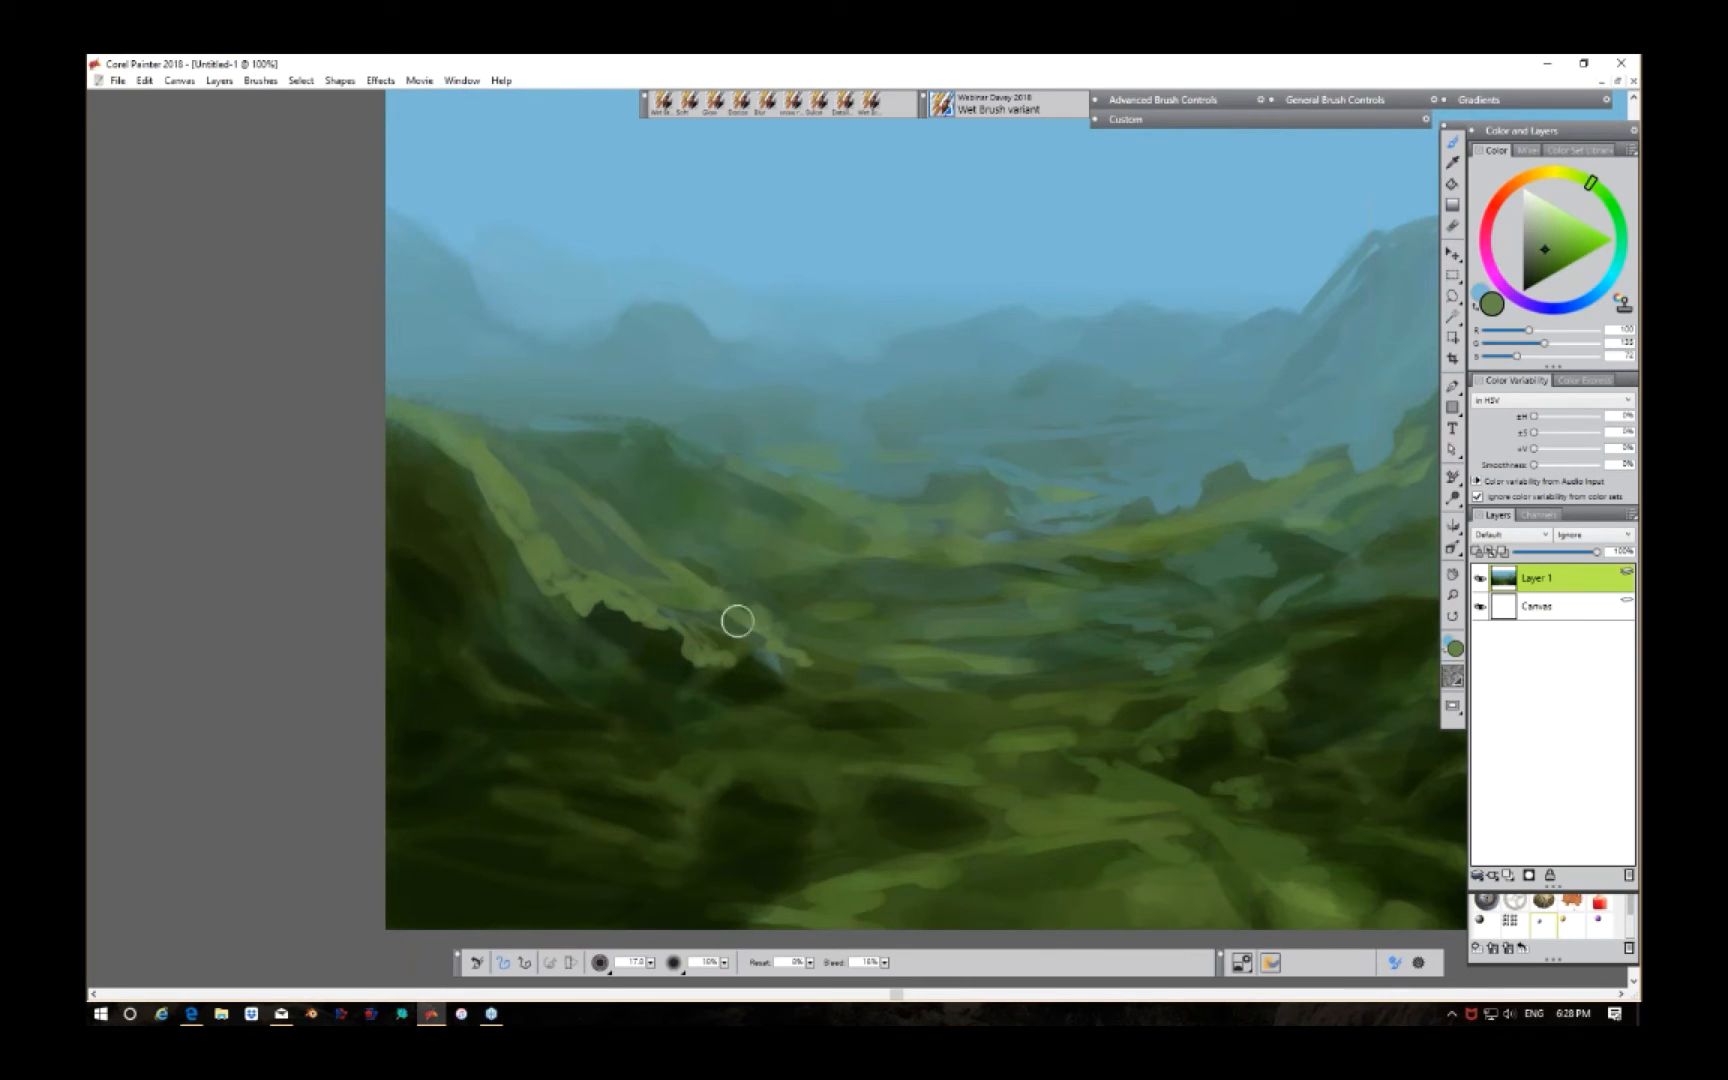
Step: Break up the left hill's sunlit slope with sampled dark olive, and deepen its shadows and the mid-valley ground bands with darker green
{"action": "left_click", "coordinate": [831, 650], "text": "alt"}
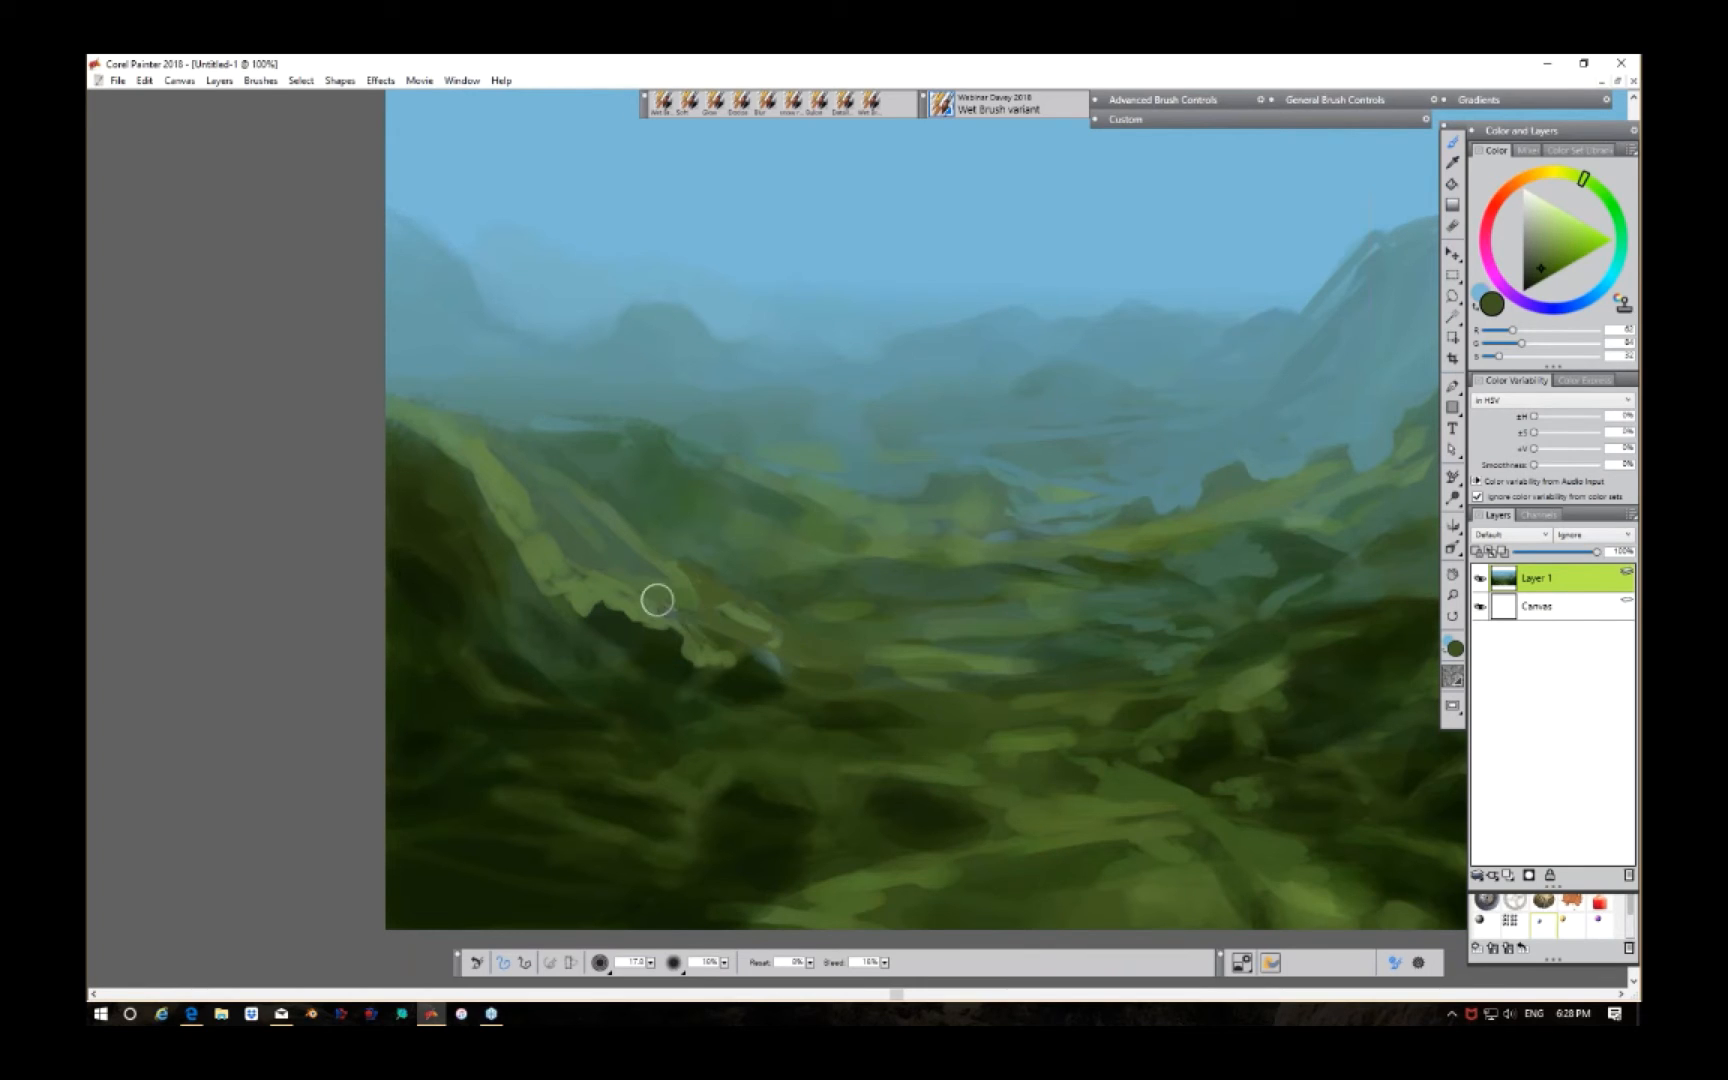
{"action": "mouse_move", "coordinate": [713, 633]}
{"action": "left_mouse_down"}
{"action": "mouse_move", "coordinate": [556, 564]}
{"action": "mouse_move", "coordinate": [552, 527]}
{"action": "mouse_move", "coordinate": [665, 604]}
{"action": "mouse_move", "coordinate": [541, 491]}
{"action": "mouse_move", "coordinate": [584, 563]}
{"action": "mouse_move", "coordinate": [532, 500]}
{"action": "mouse_move", "coordinate": [632, 566]}
{"action": "left_mouse_up"}
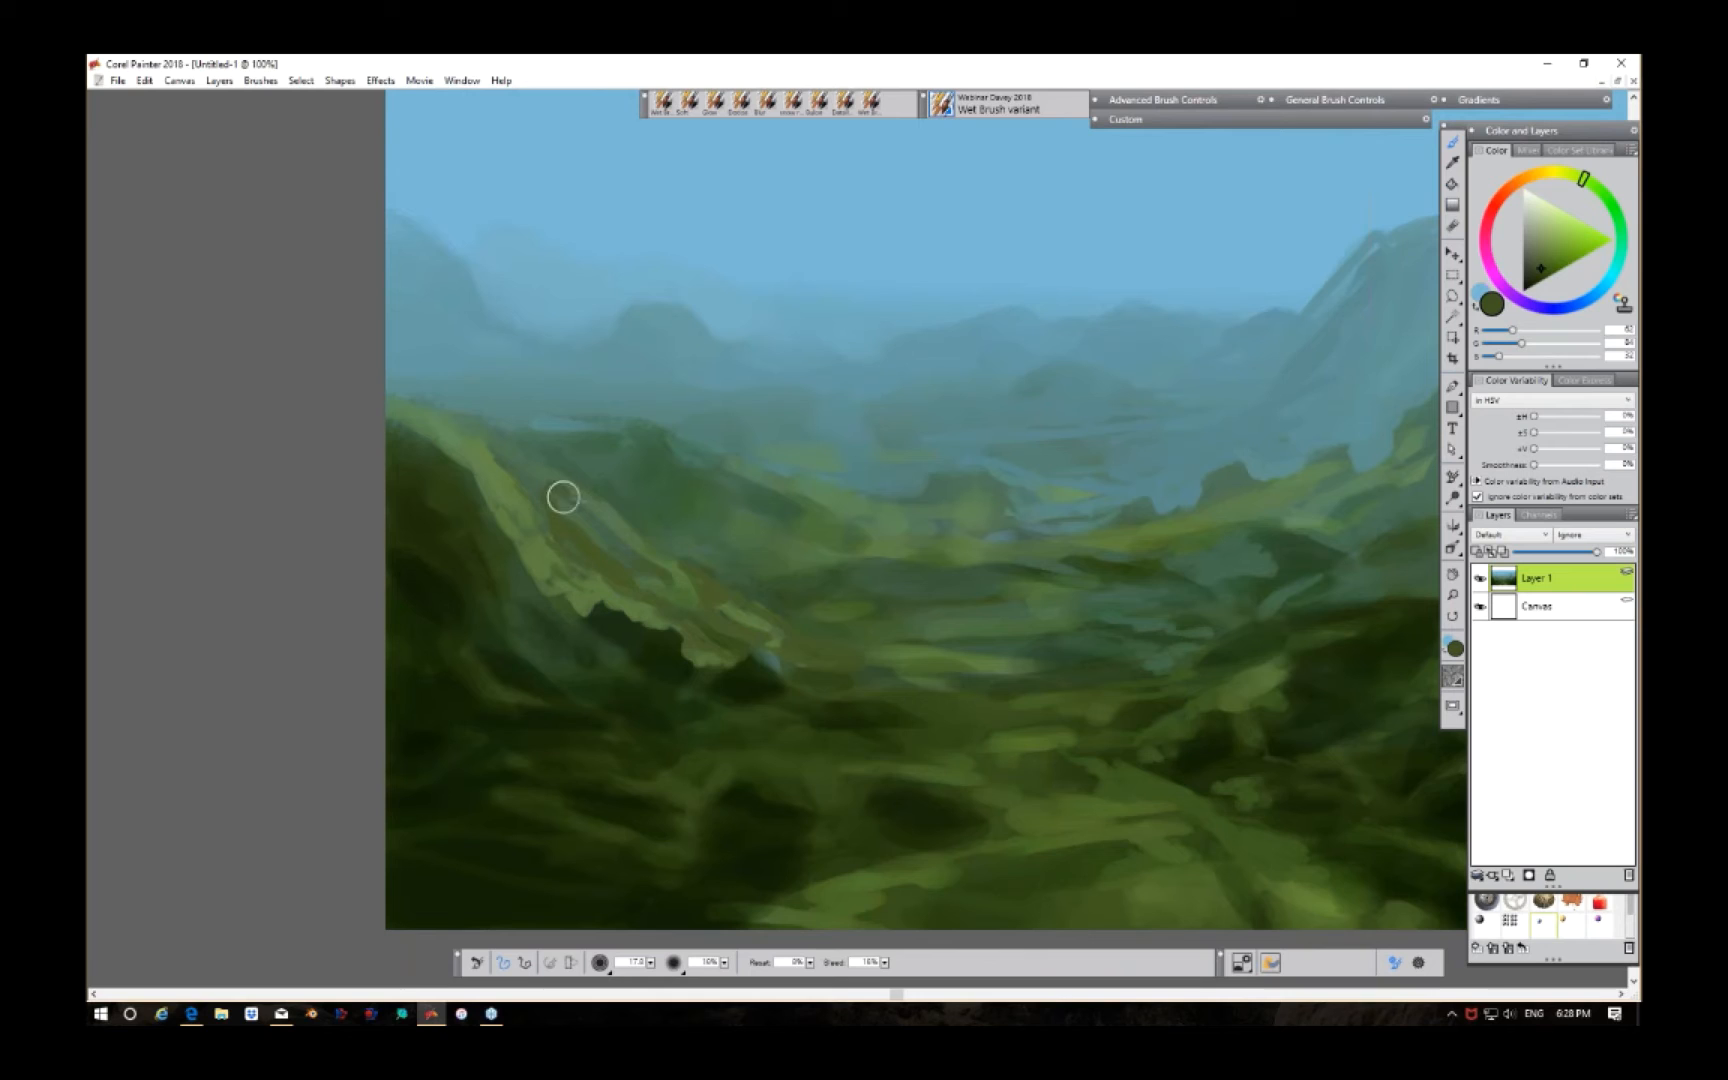
{"action": "left_click", "coordinate": [465, 474], "text": "alt"}
{"action": "mouse_move", "coordinate": [447, 462]}
{"action": "left_mouse_down"}
{"action": "mouse_move", "coordinate": [436, 447]}
{"action": "mouse_move", "coordinate": [459, 474]}
{"action": "mouse_move", "coordinate": [447, 586]}
{"action": "mouse_move", "coordinate": [468, 658]}
{"action": "left_mouse_up"}
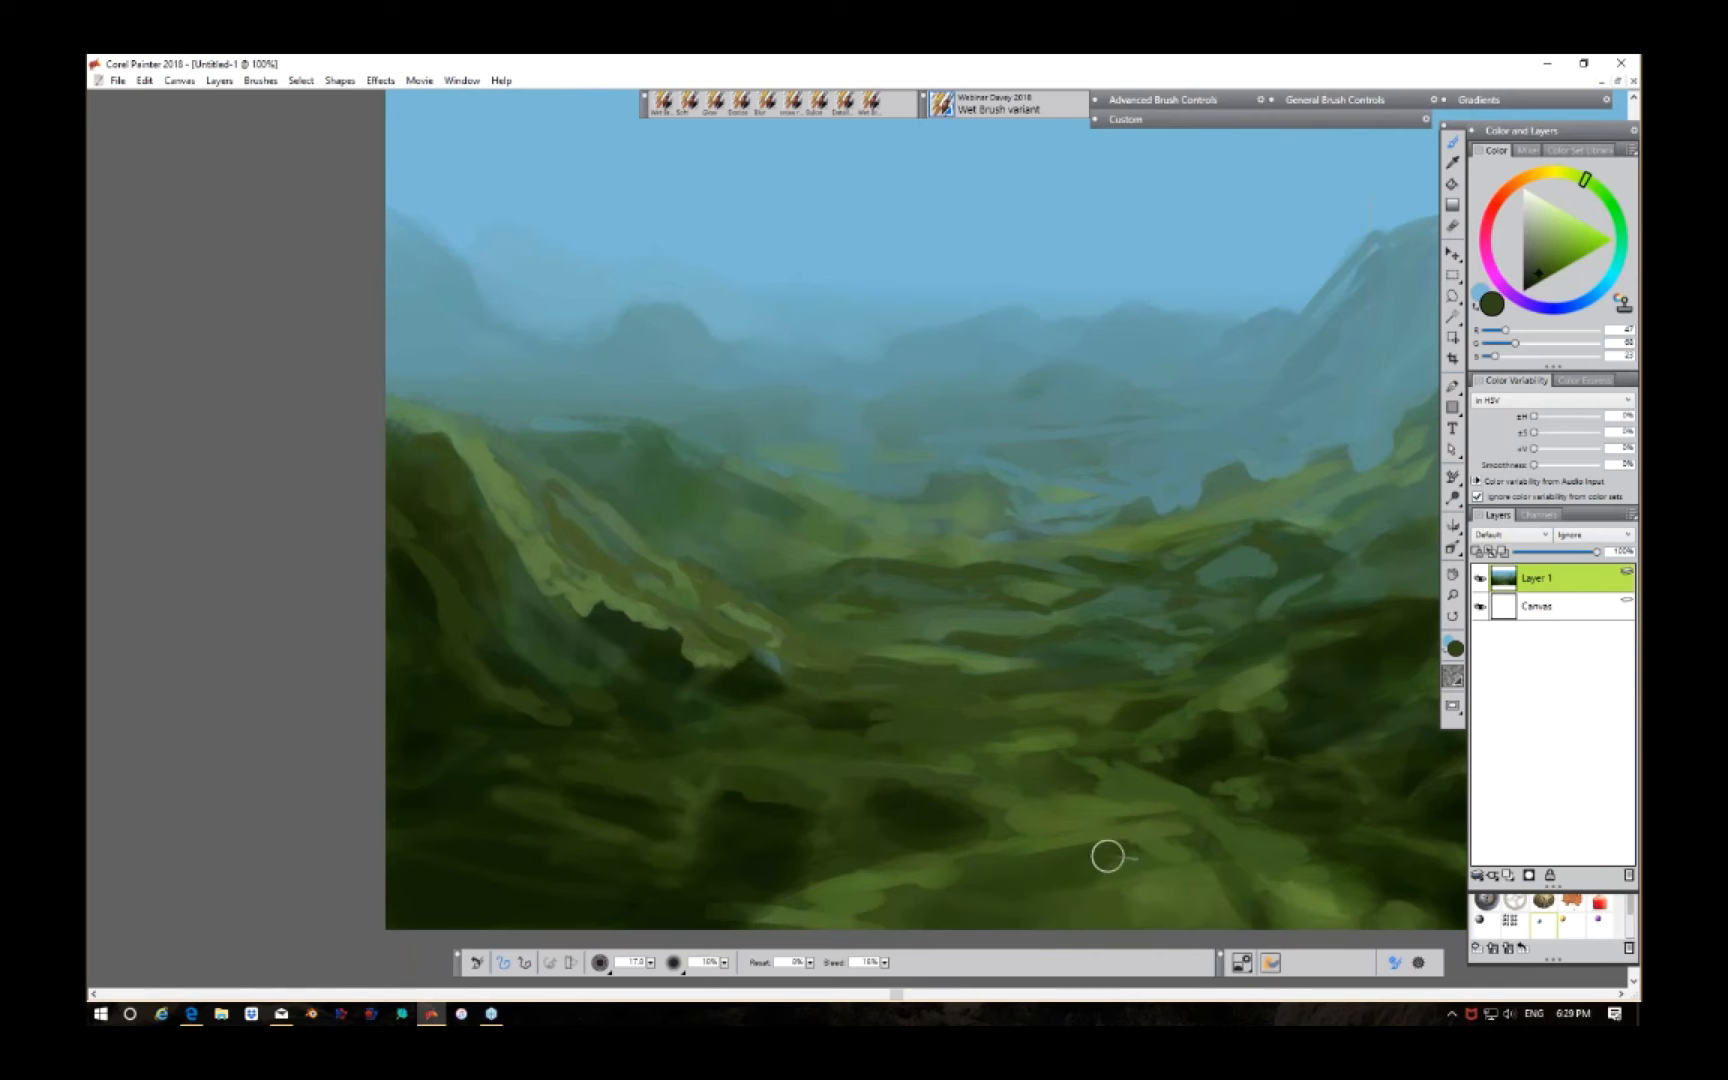
Step: Sample a muted grey-green and shape the small rock outcrops along the distant edge of the mid-valley
{"action": "key", "text": "ctrl+plus"}
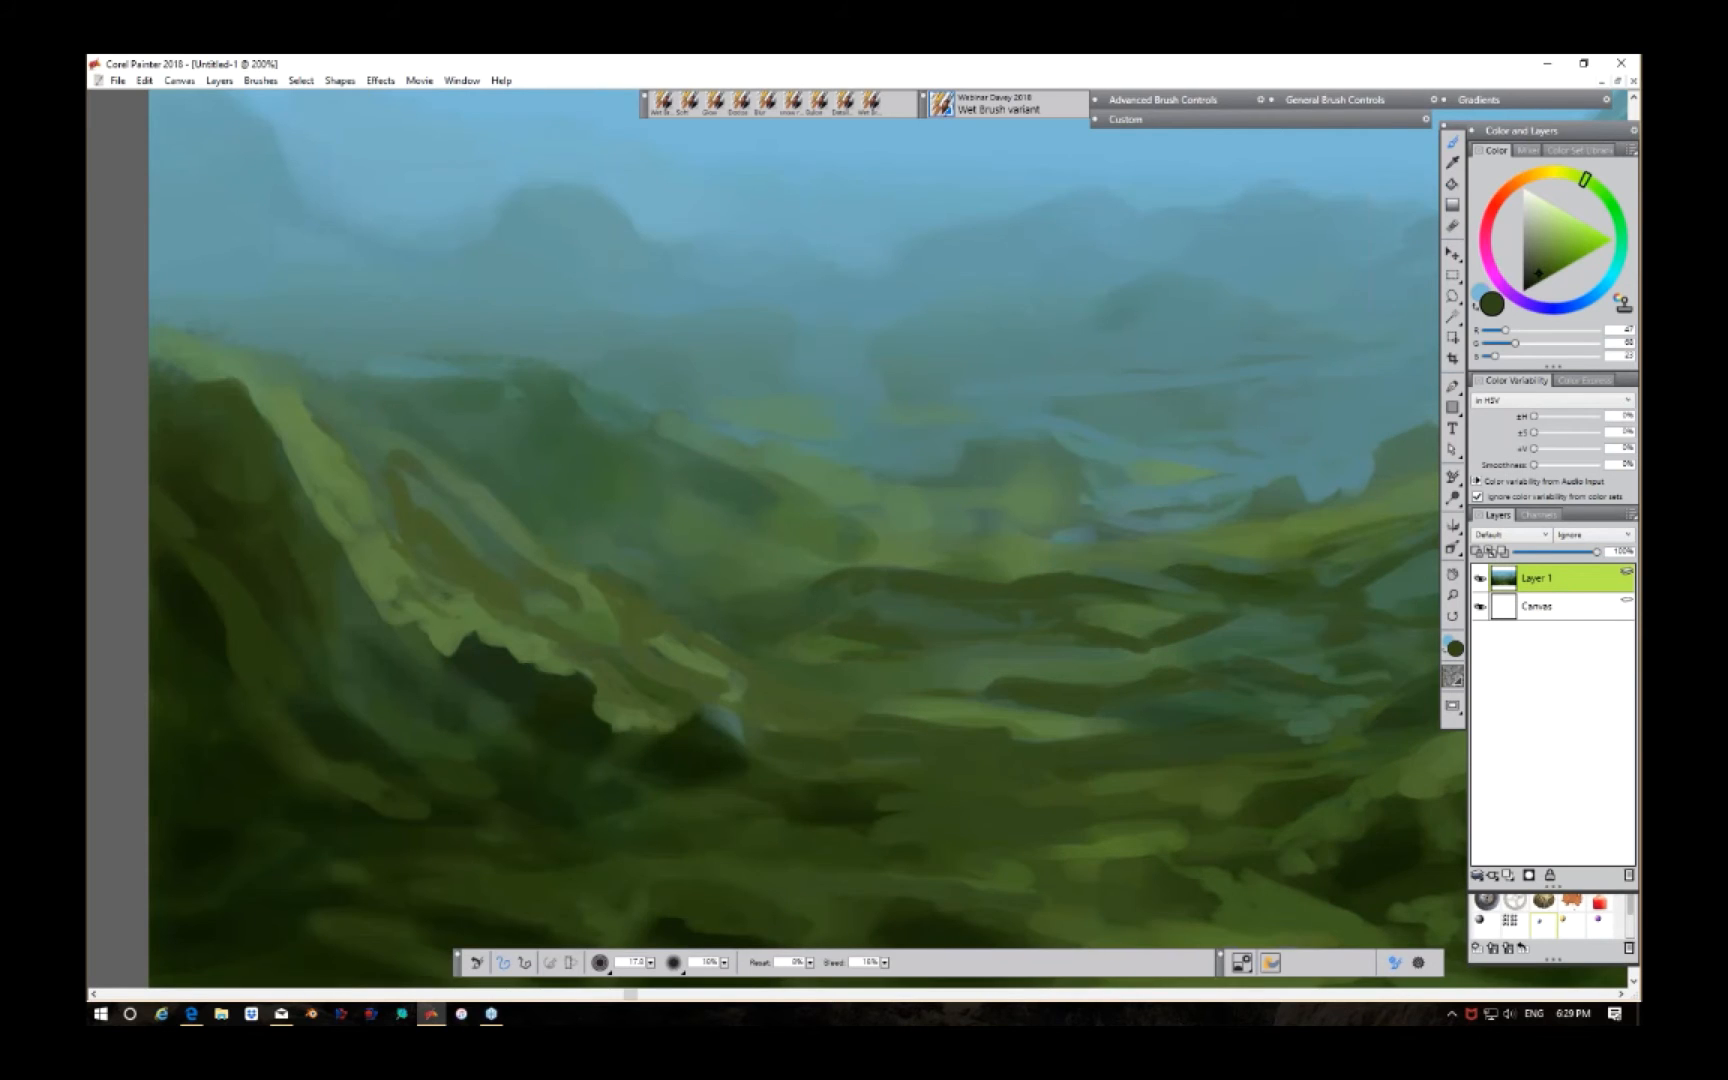
{"action": "key", "text": "ctrl+plus"}
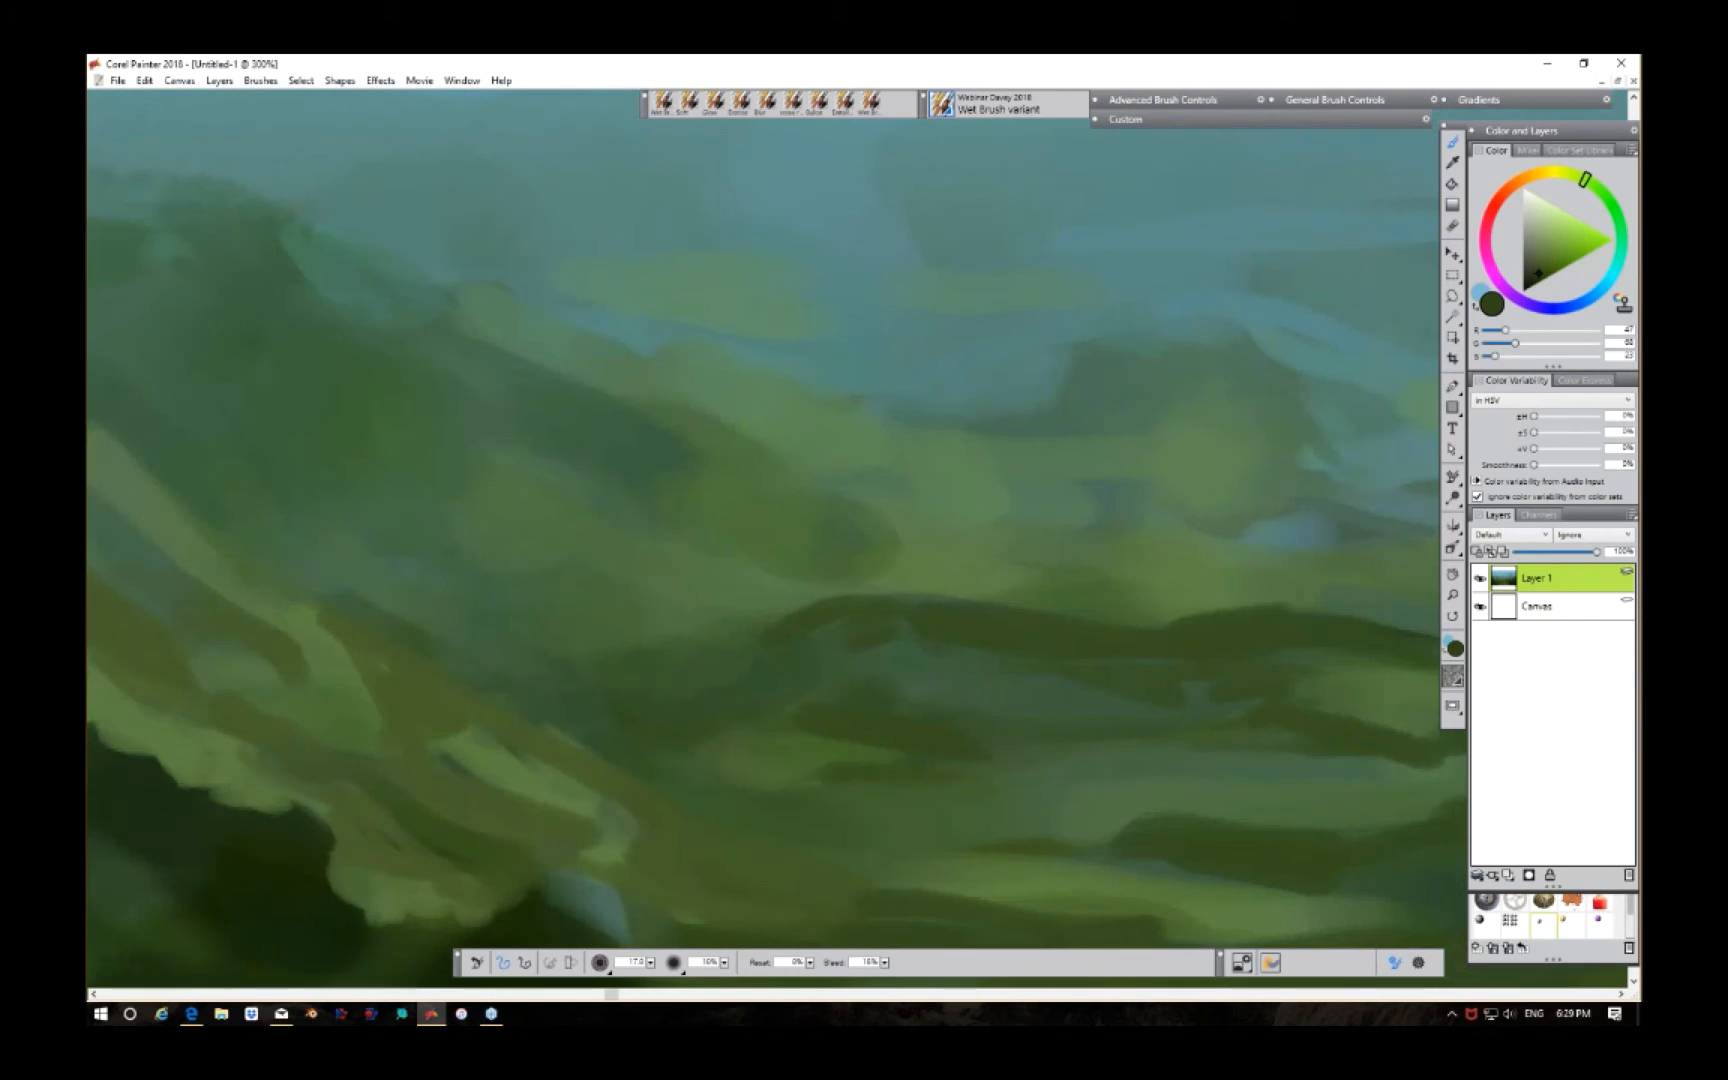
{"action": "key", "text": "ctrl+minus"}
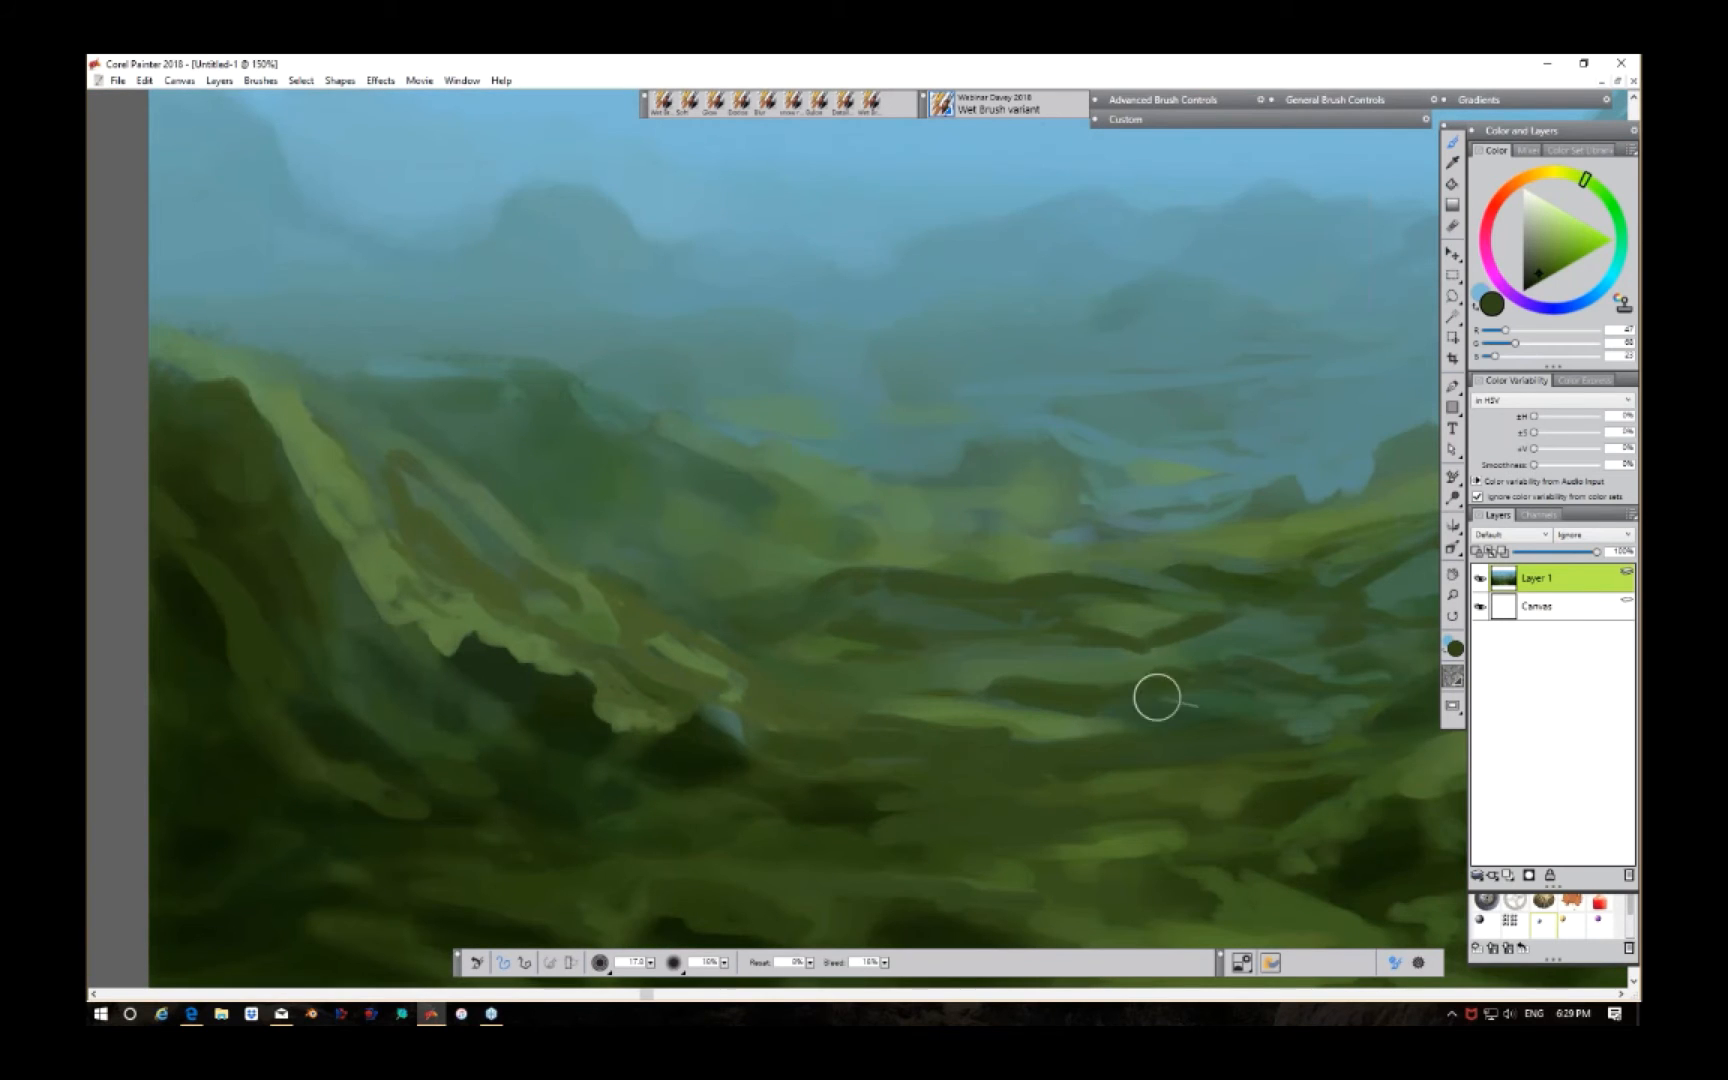
{"action": "mouse_move", "coordinate": [1075, 690]}
{"action": "left_mouse_down"}
{"action": "mouse_move", "coordinate": [1050, 675]}
{"action": "mouse_move", "coordinate": [742, 812]}
{"action": "mouse_move", "coordinate": [772, 815]}
{"action": "mouse_move", "coordinate": [727, 858]}
{"action": "left_mouse_up"}
{"action": "left_click_drag", "start_coordinate": [968, 776], "coordinate": [948, 788]}
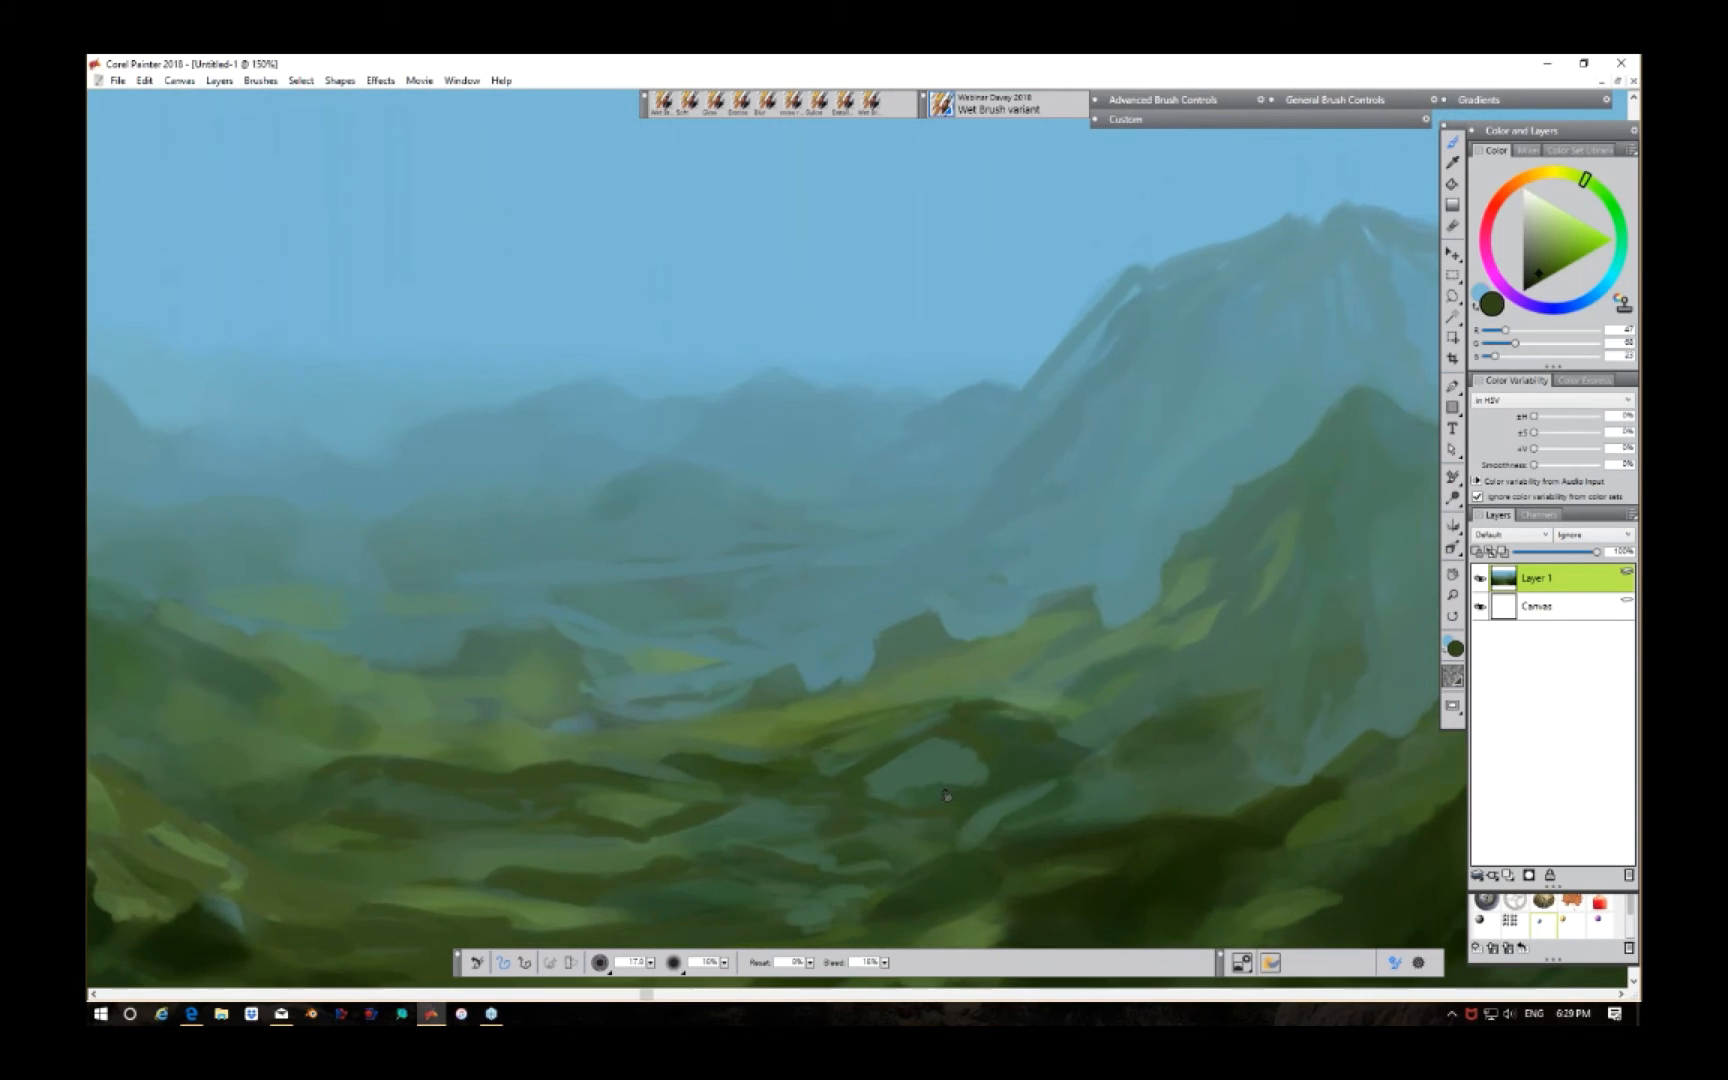
{"action": "left_click", "coordinate": [831, 670], "text": "alt"}
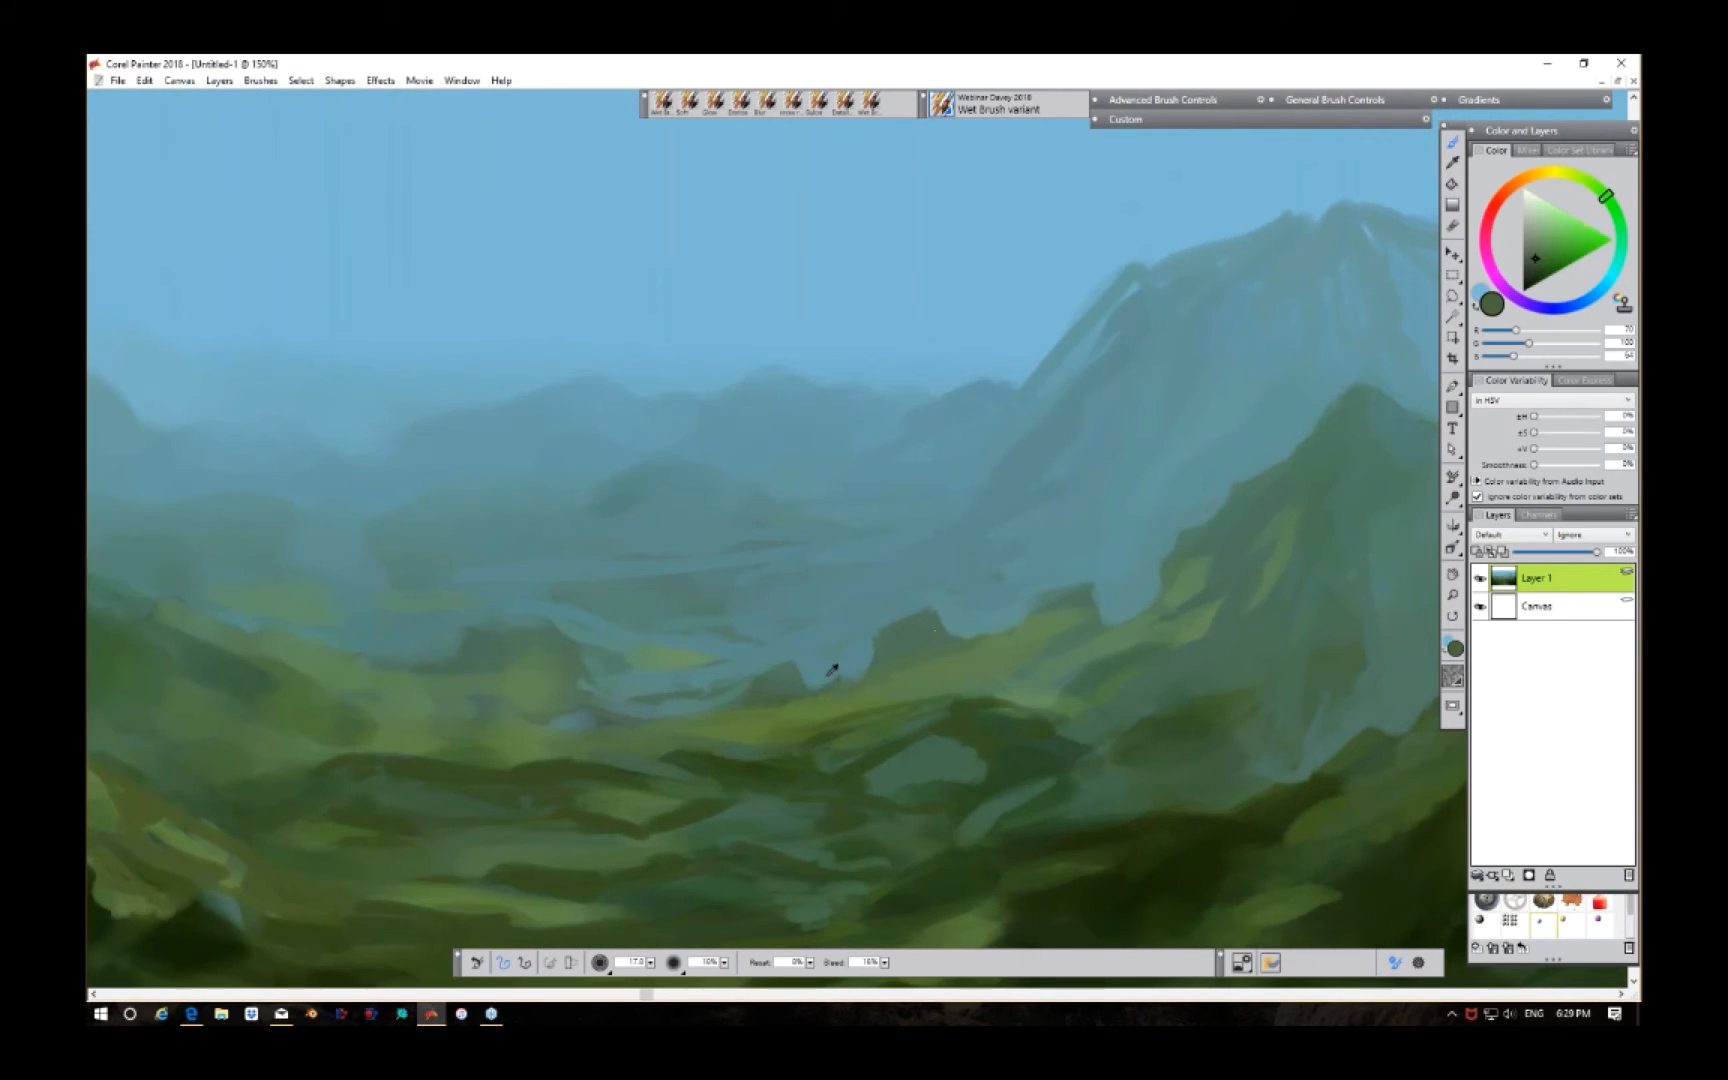
{"action": "mouse_move", "coordinate": [788, 688]}
{"action": "left_mouse_down"}
{"action": "mouse_move", "coordinate": [776, 698]}
{"action": "mouse_move", "coordinate": [789, 684]}
{"action": "left_mouse_up"}
{"action": "mouse_move", "coordinate": [882, 649]}
{"action": "left_mouse_down"}
{"action": "mouse_move", "coordinate": [921, 638]}
{"action": "mouse_move", "coordinate": [910, 649]}
{"action": "mouse_move", "coordinate": [931, 619]}
{"action": "mouse_move", "coordinate": [941, 648]}
{"action": "mouse_move", "coordinate": [1082, 600]}
{"action": "mouse_move", "coordinate": [1089, 621]}
{"action": "mouse_move", "coordinate": [1062, 638]}
{"action": "mouse_move", "coordinate": [1078, 596]}
{"action": "mouse_move", "coordinate": [1101, 703]}
{"action": "mouse_move", "coordinate": [988, 705]}
{"action": "mouse_move", "coordinate": [1057, 639]}
{"action": "mouse_move", "coordinate": [996, 700]}
{"action": "mouse_move", "coordinate": [1046, 699]}
{"action": "mouse_move", "coordinate": [1061, 678]}
{"action": "mouse_move", "coordinate": [1068, 725]}
{"action": "left_mouse_up"}
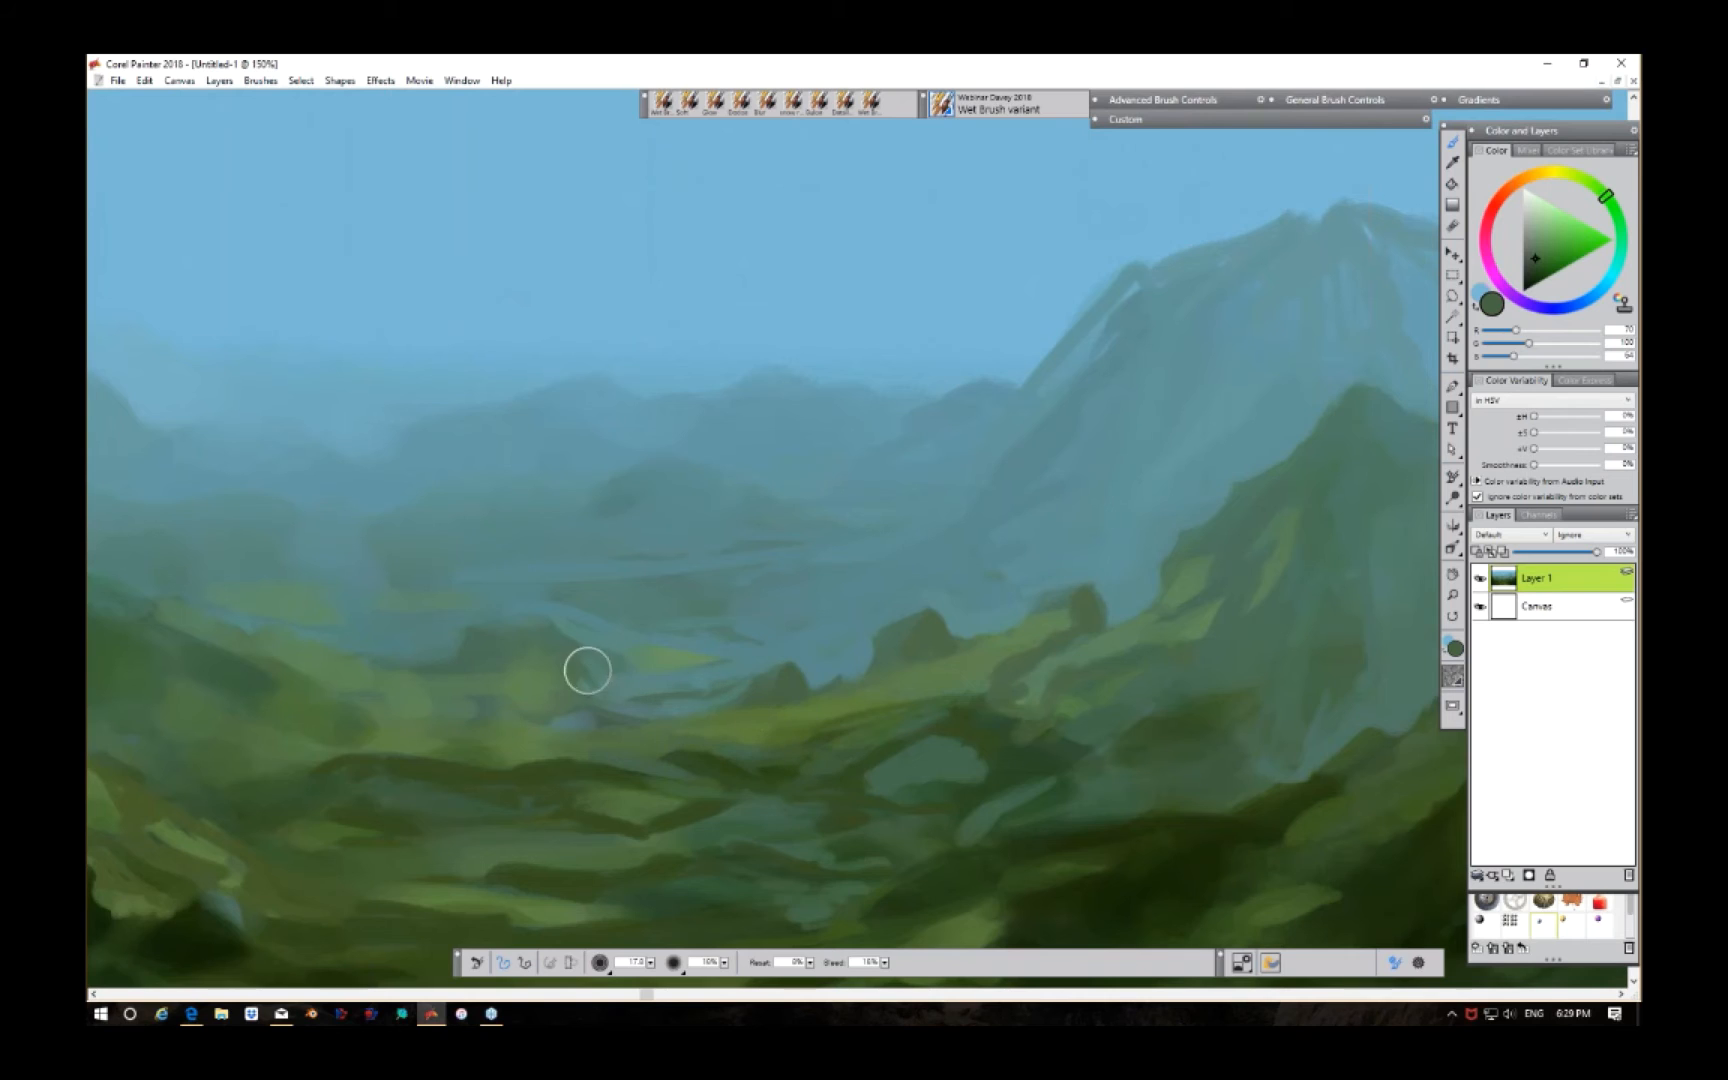
{"action": "mouse_move", "coordinate": [523, 626]}
{"action": "left_mouse_down"}
{"action": "mouse_move", "coordinate": [560, 636]}
{"action": "mouse_move", "coordinate": [596, 697]}
{"action": "left_mouse_up"}
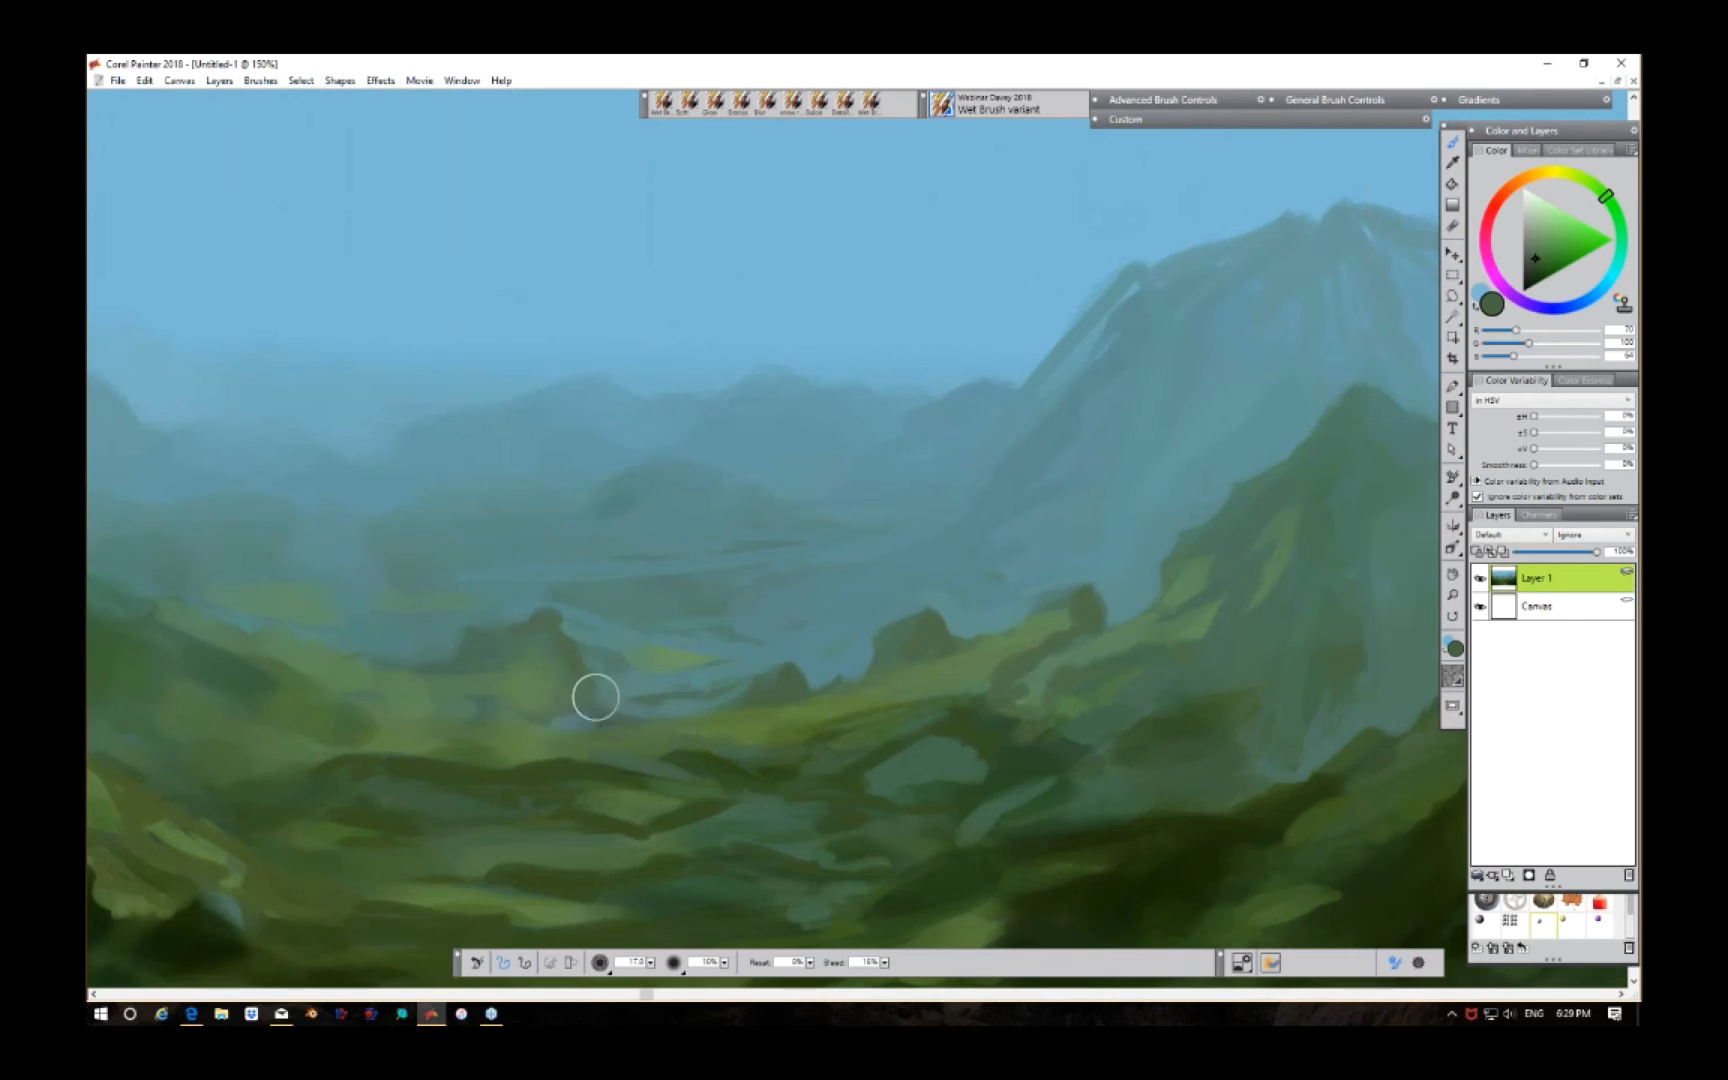
{"action": "left_click_drag", "start_coordinate": [535, 629], "coordinate": [474, 645]}
{"action": "key", "text": "ctrl+minus"}
{"action": "key", "text": "ctrl+minus"}
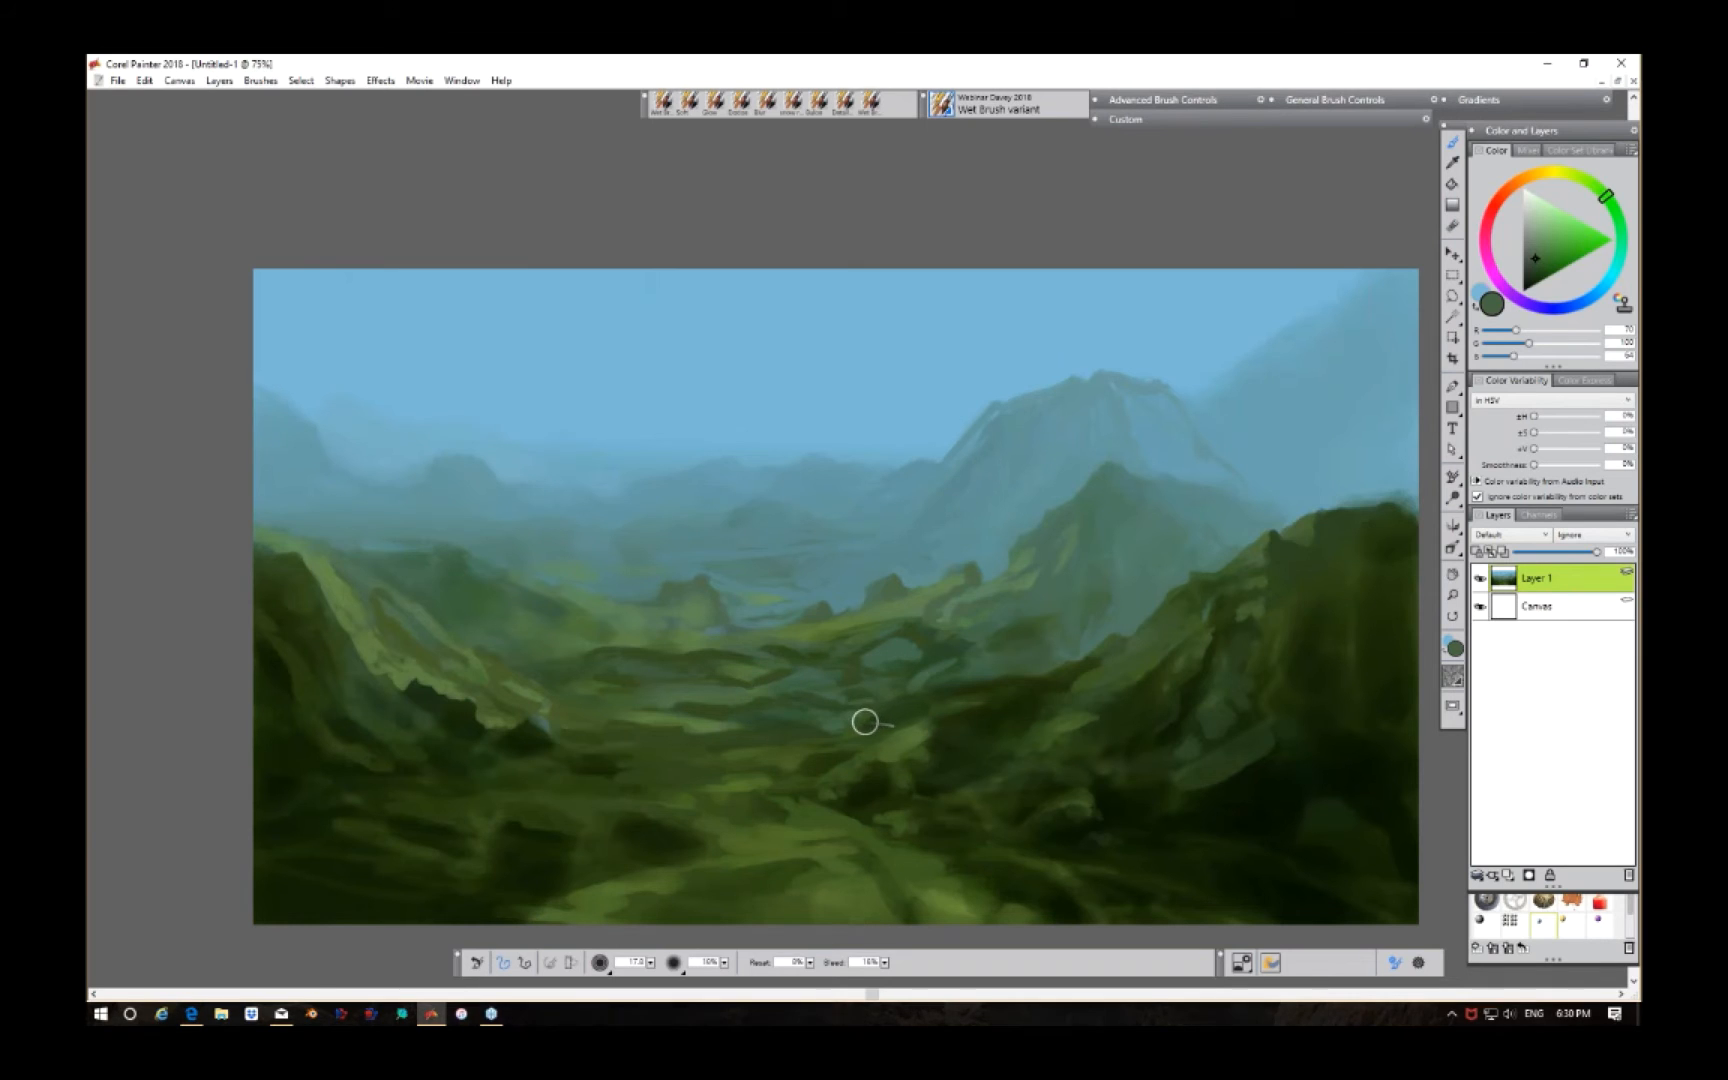
Step: Sample a mid green and define the crest and slopes of the ridge behind the left hill
{"action": "key", "text": "ctrl+plus"}
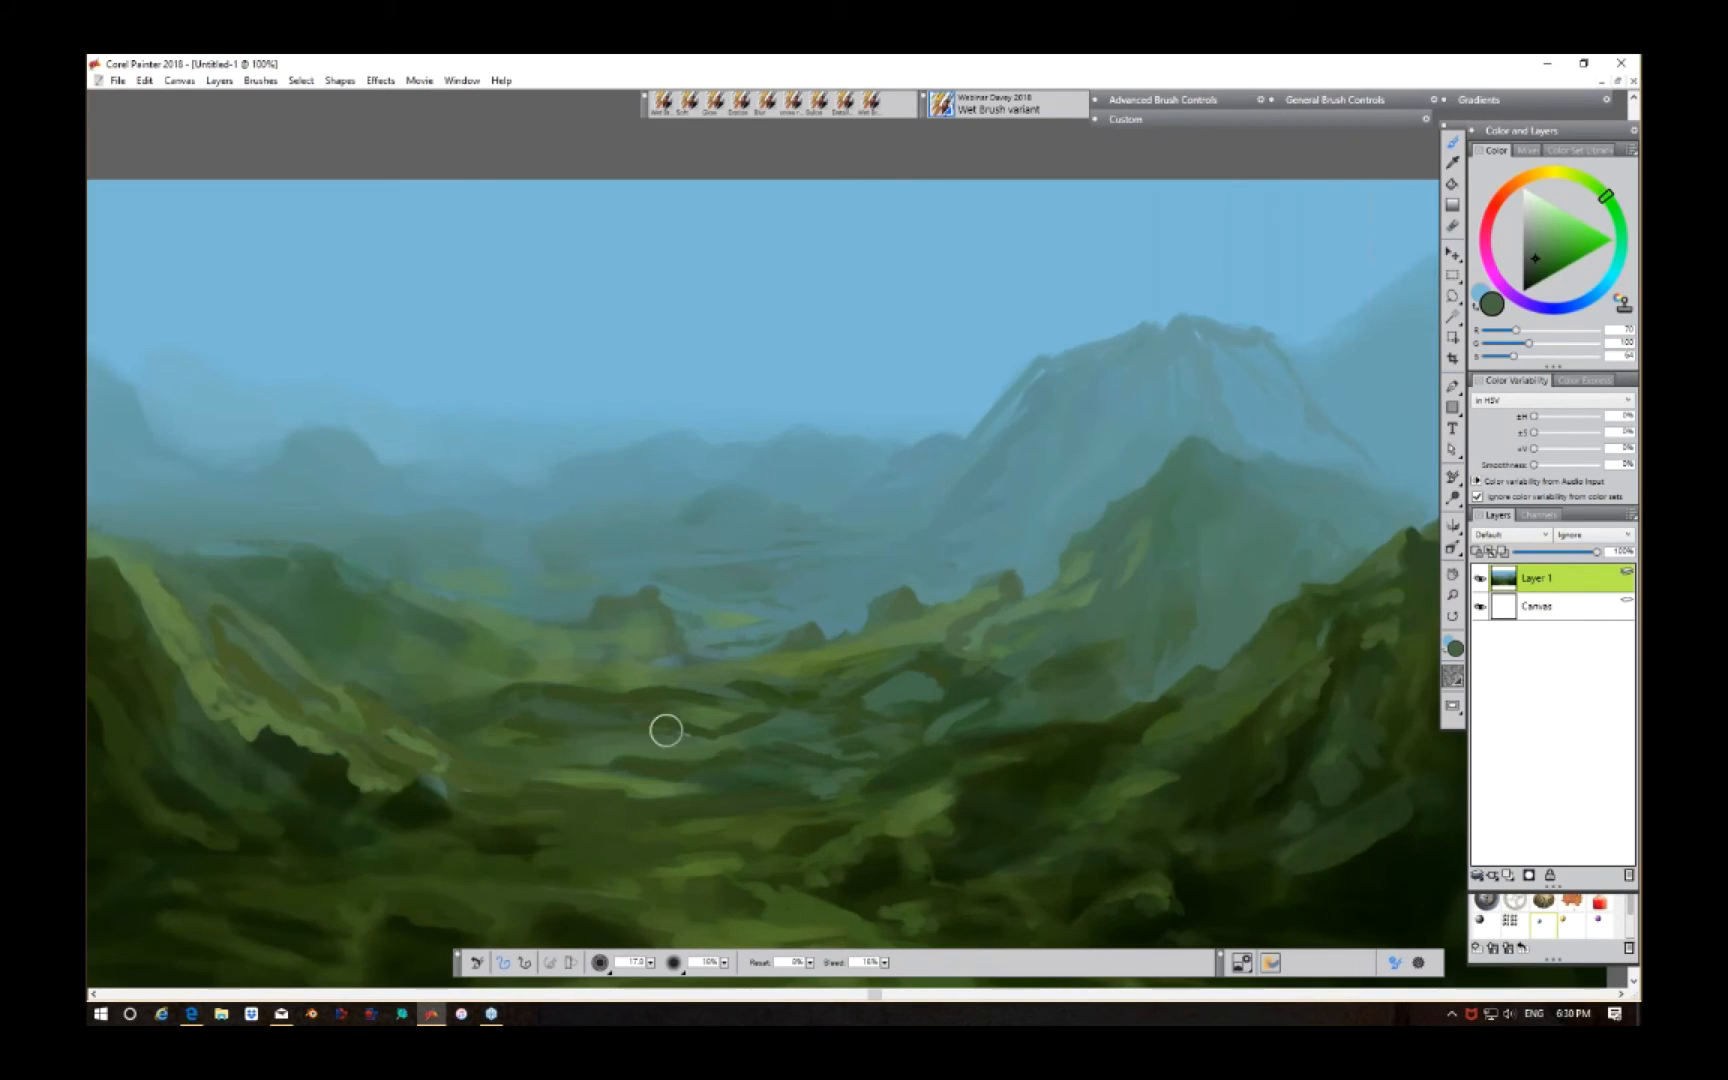
{"action": "left_click", "coordinate": [708, 712], "text": "alt"}
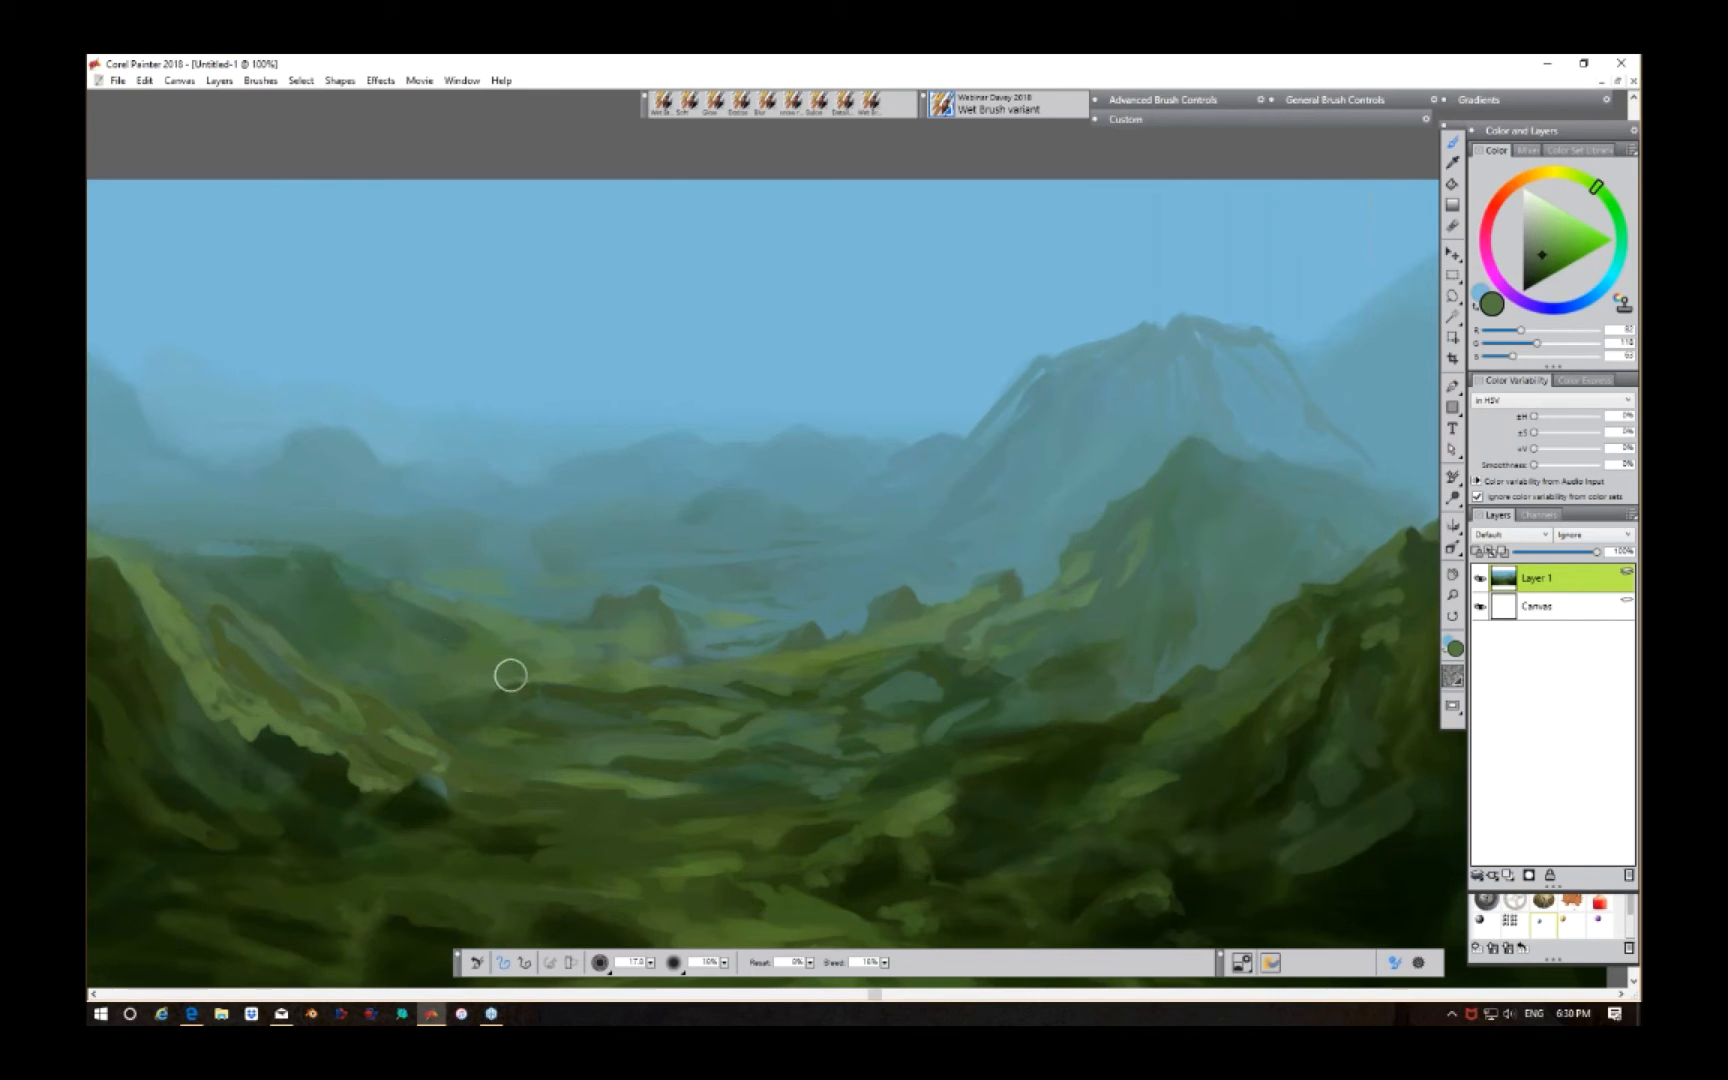
{"action": "left_click_drag", "start_coordinate": [323, 557], "coordinate": [185, 541]}
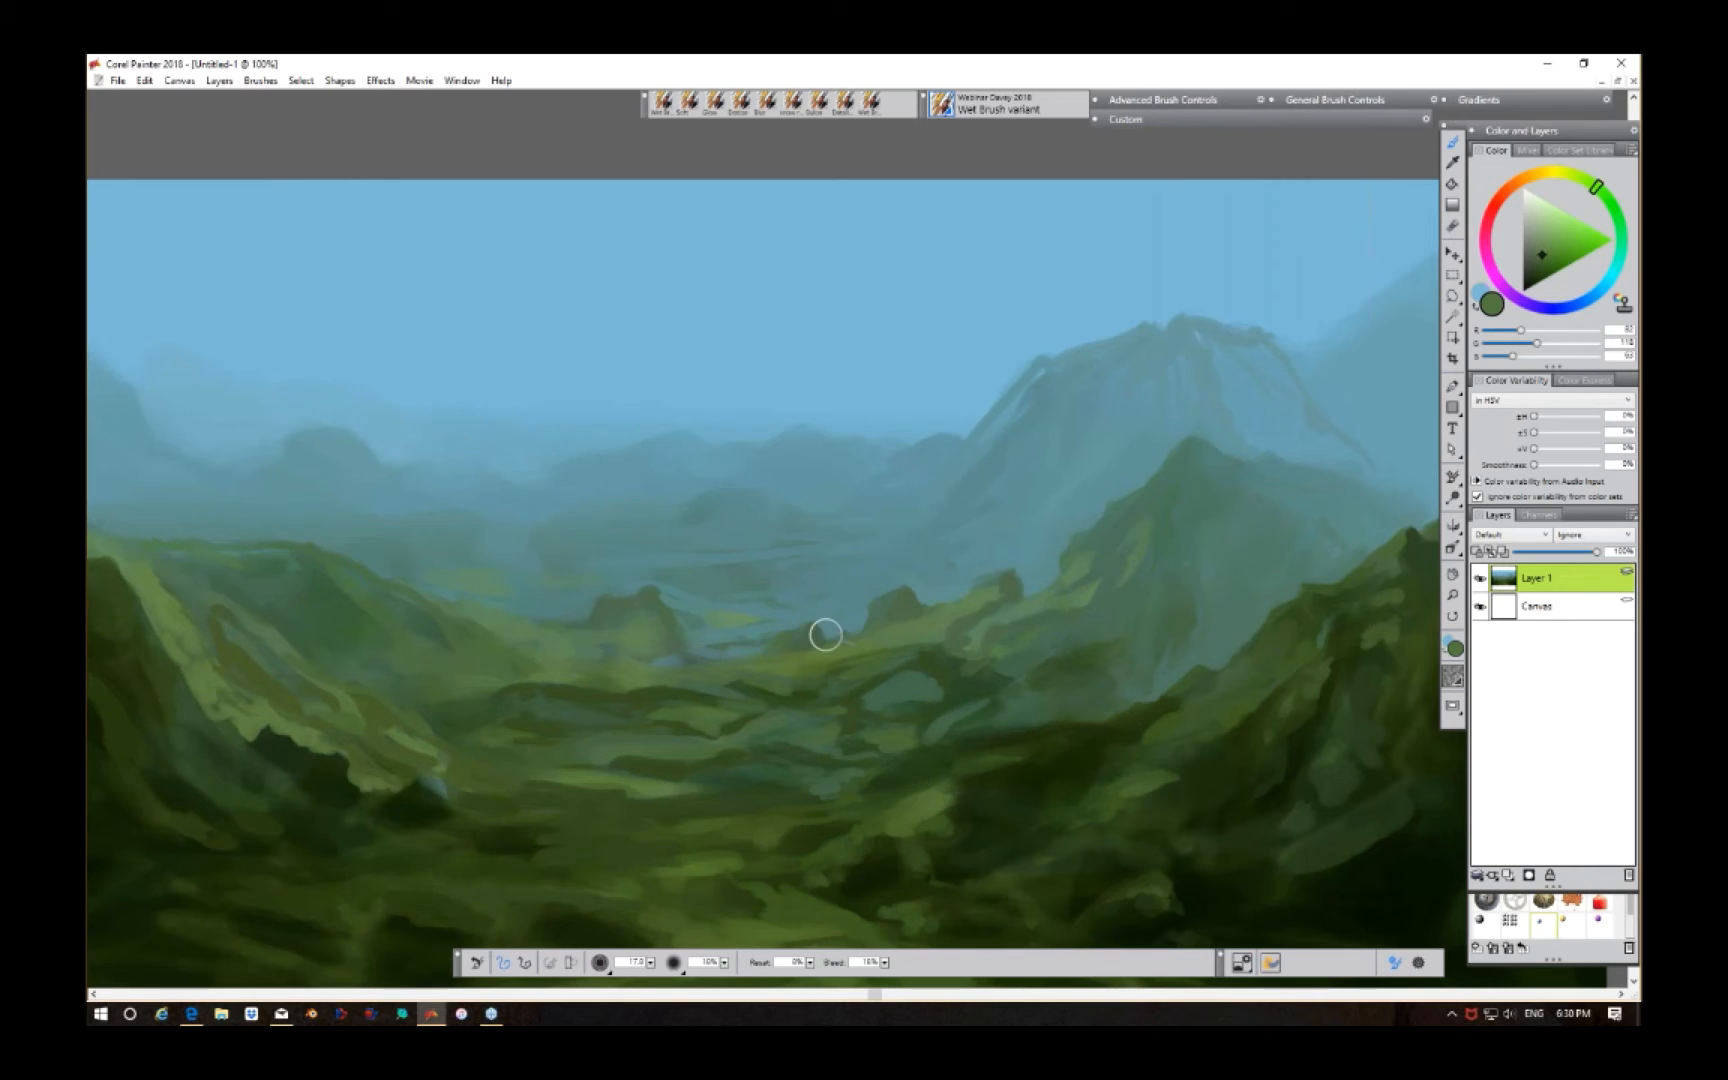
Step: Sample deep greens and sharpen the dark ridge below the central peak and the shadowed rocks at the right hillside's foot
{"action": "left_click", "coordinate": [1084, 740], "text": "alt"}
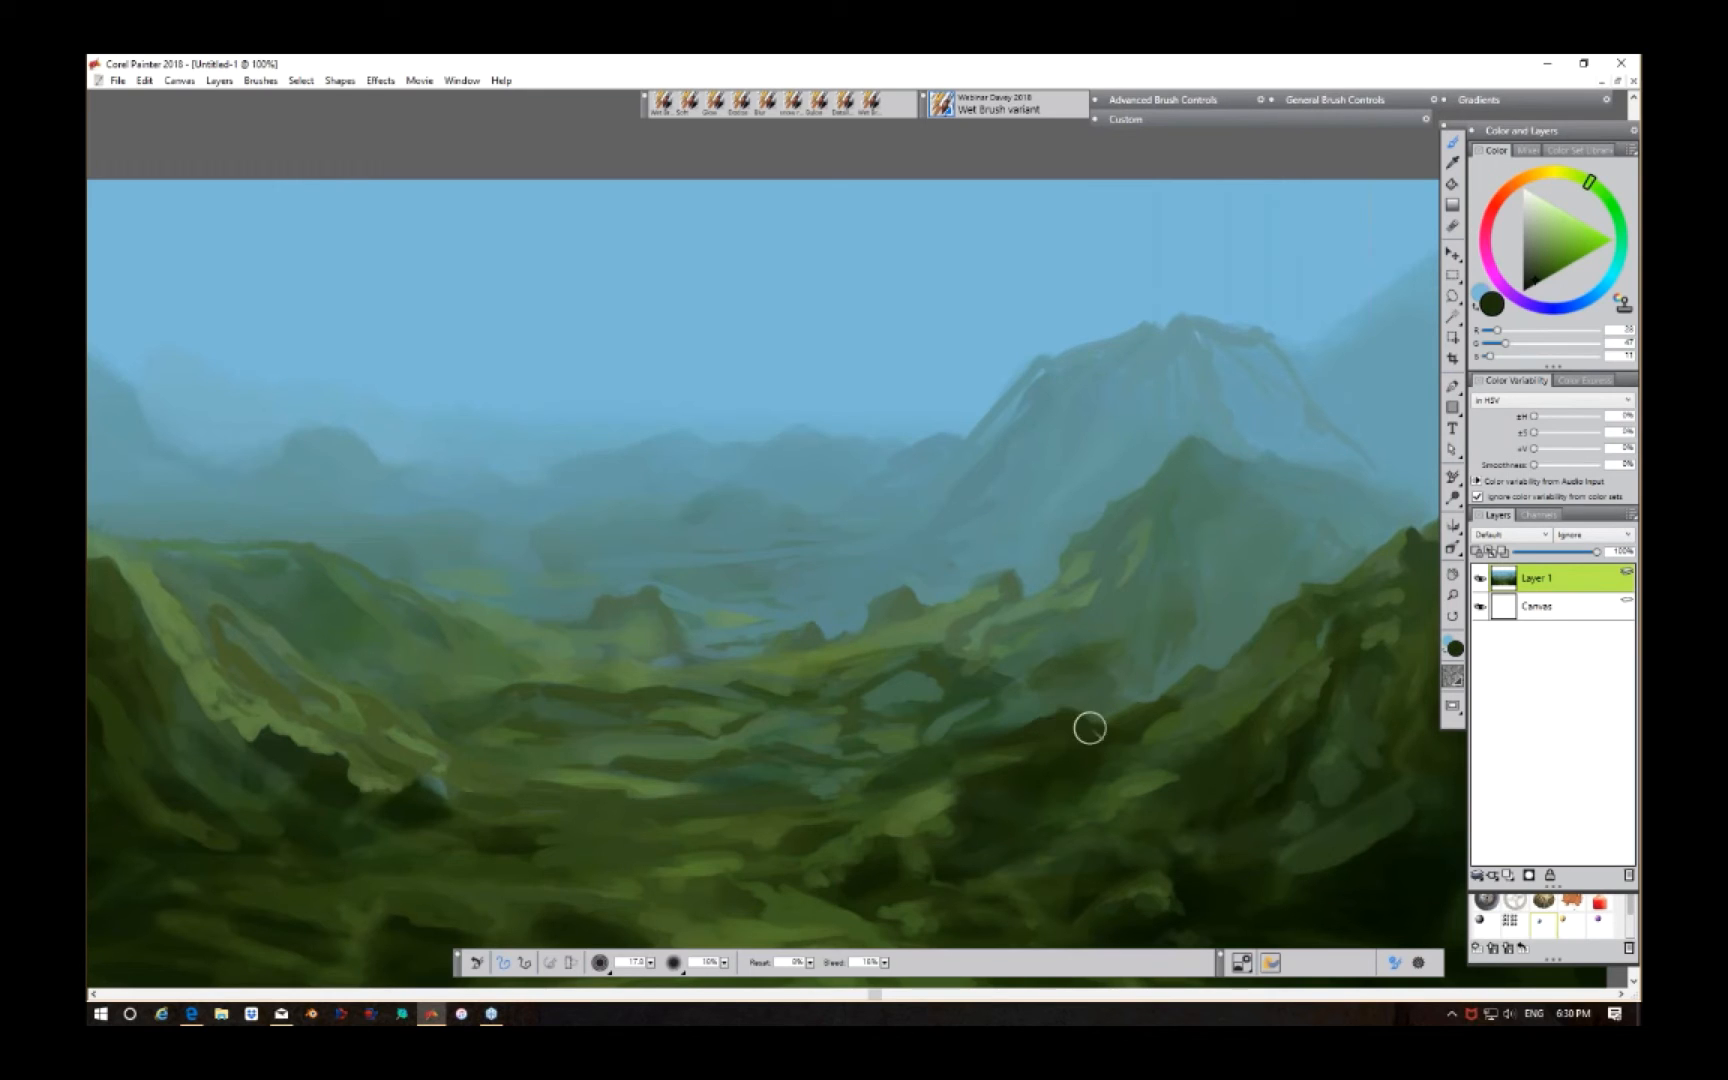
{"action": "mouse_move", "coordinate": [1093, 731]}
{"action": "left_mouse_down"}
{"action": "mouse_move", "coordinate": [1030, 721]}
{"action": "mouse_move", "coordinate": [1076, 714]}
{"action": "mouse_move", "coordinate": [1104, 737]}
{"action": "left_mouse_up"}
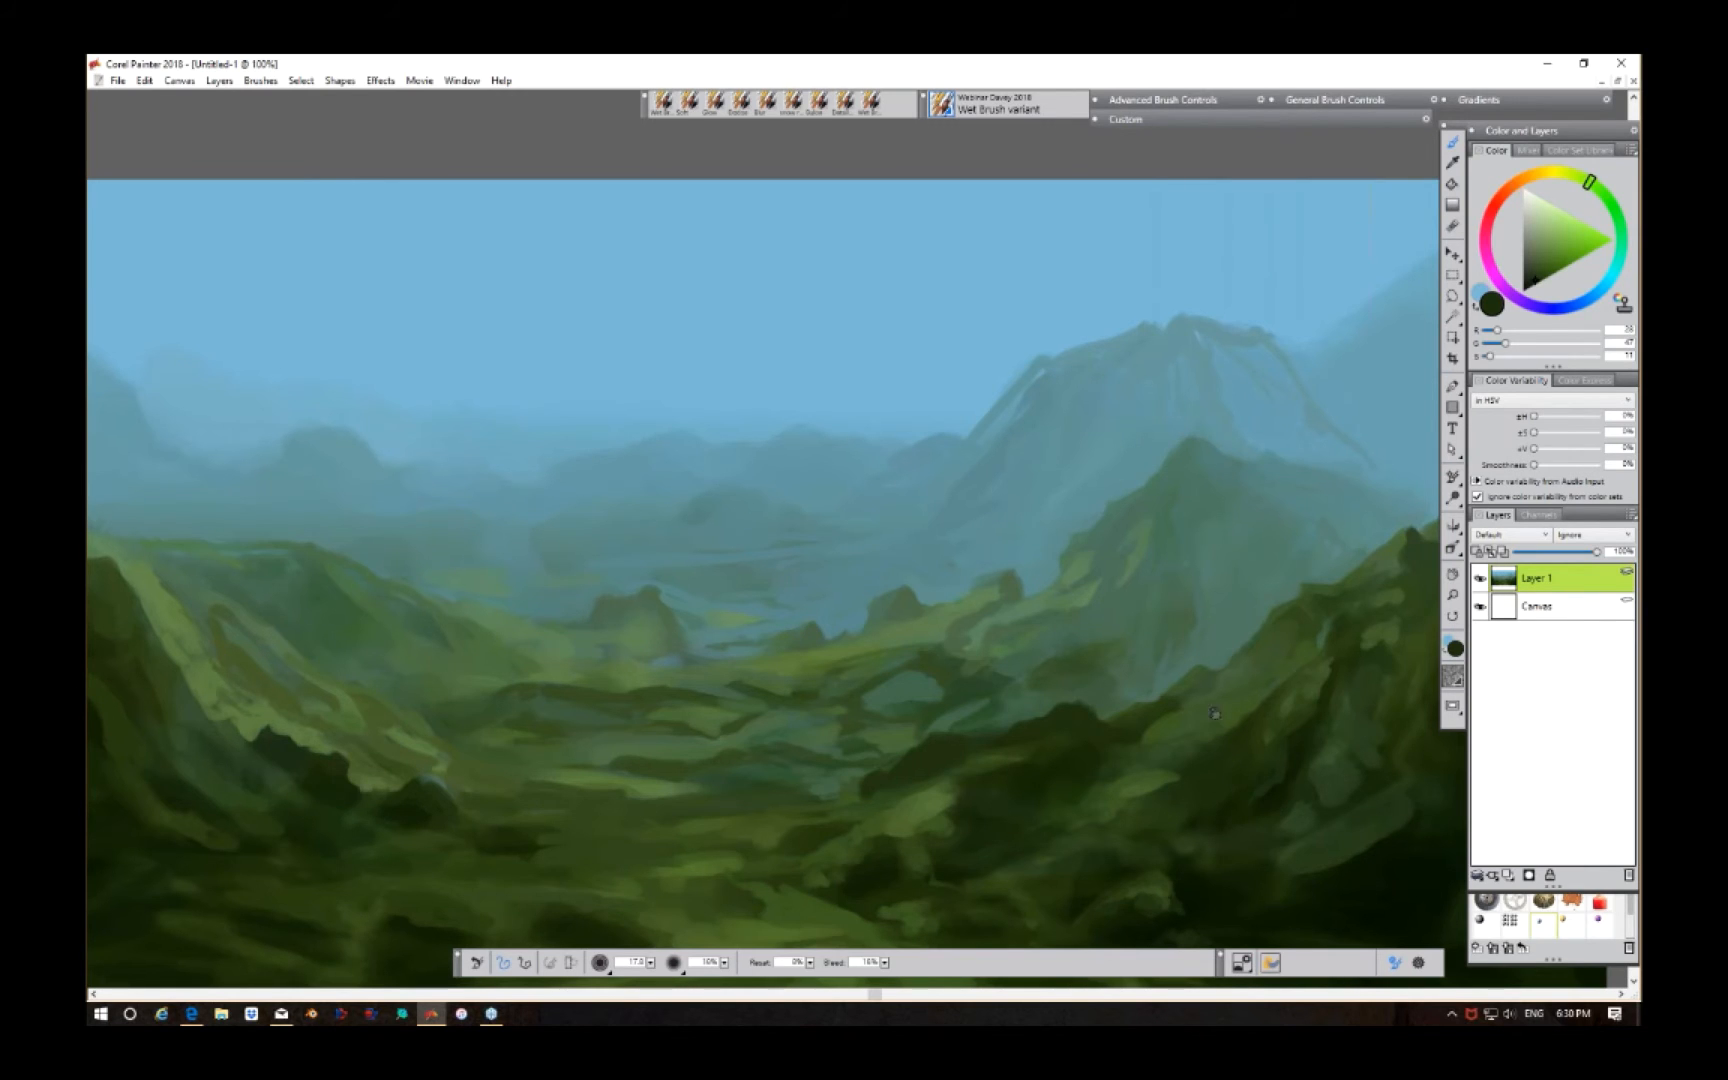
{"action": "mouse_move", "coordinate": [1214, 713]}
{"action": "left_mouse_down"}
{"action": "mouse_move", "coordinate": [1192, 617]}
{"action": "mouse_move", "coordinate": [1092, 431]}
{"action": "left_mouse_up"}
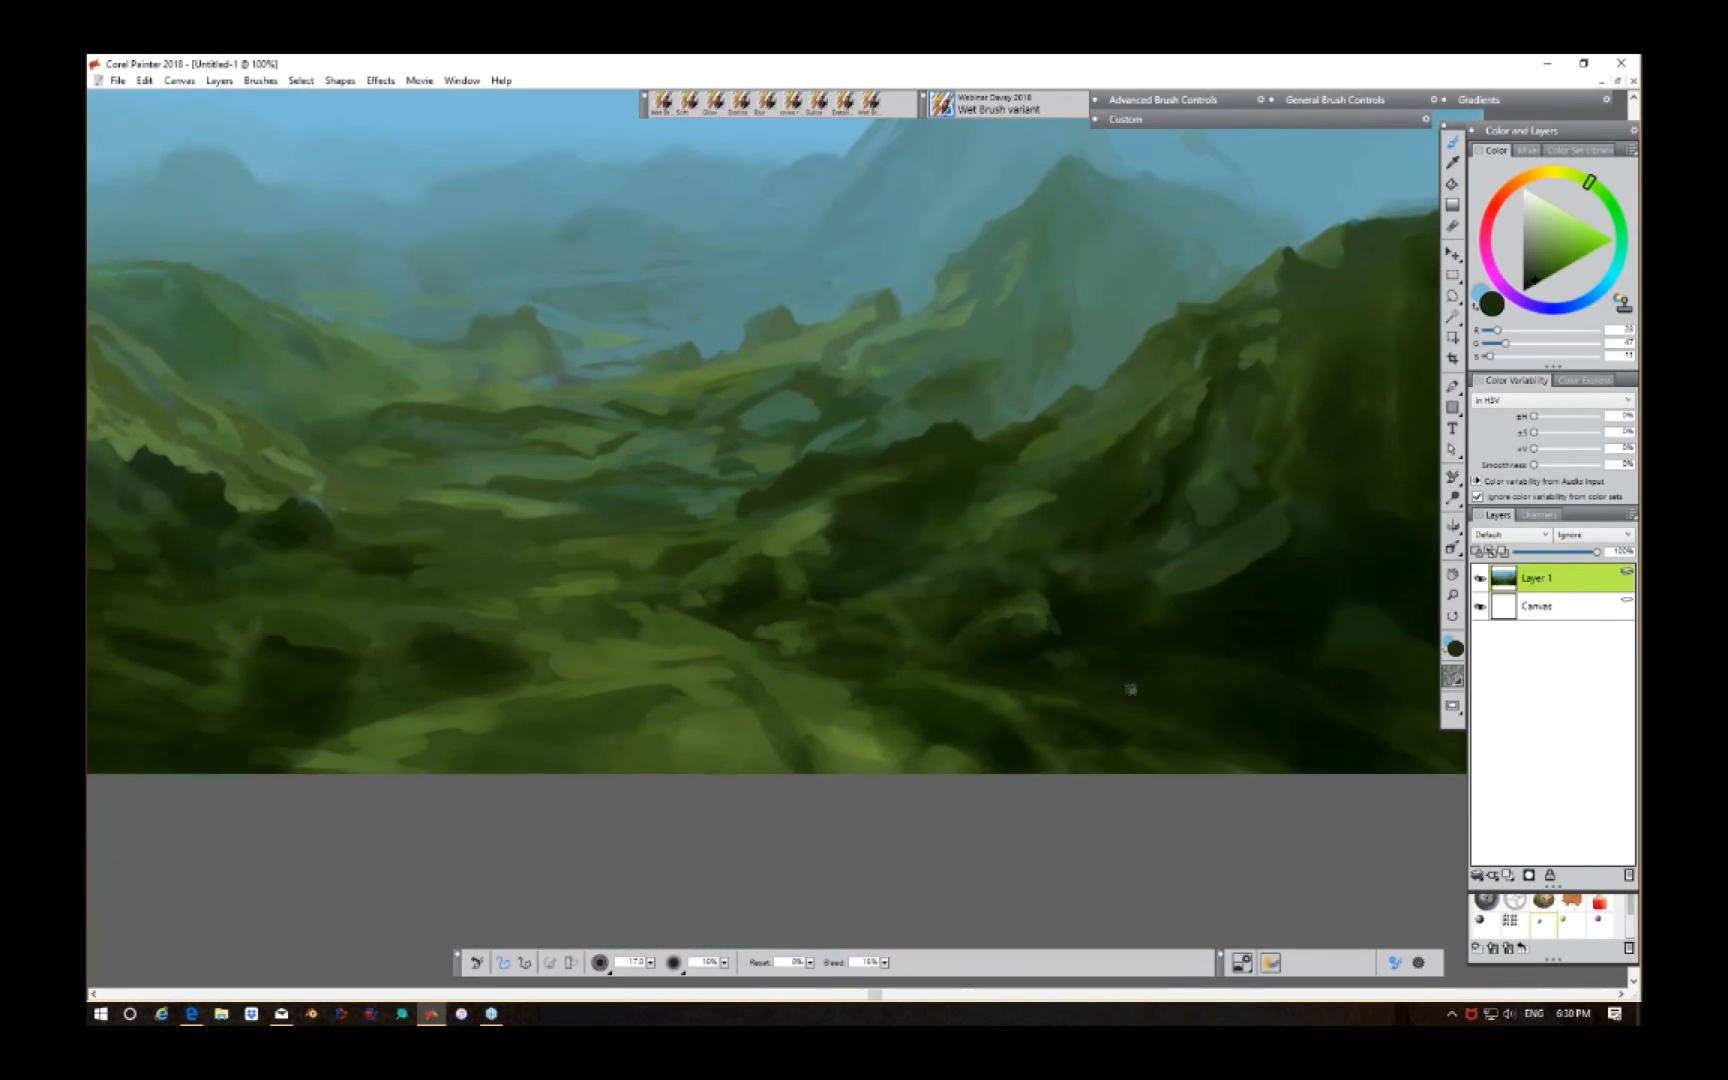
{"action": "mouse_move", "coordinate": [1157, 687]}
{"action": "left_mouse_down"}
{"action": "mouse_move", "coordinate": [1130, 744]}
{"action": "mouse_move", "coordinate": [1173, 771]}
{"action": "left_mouse_up"}
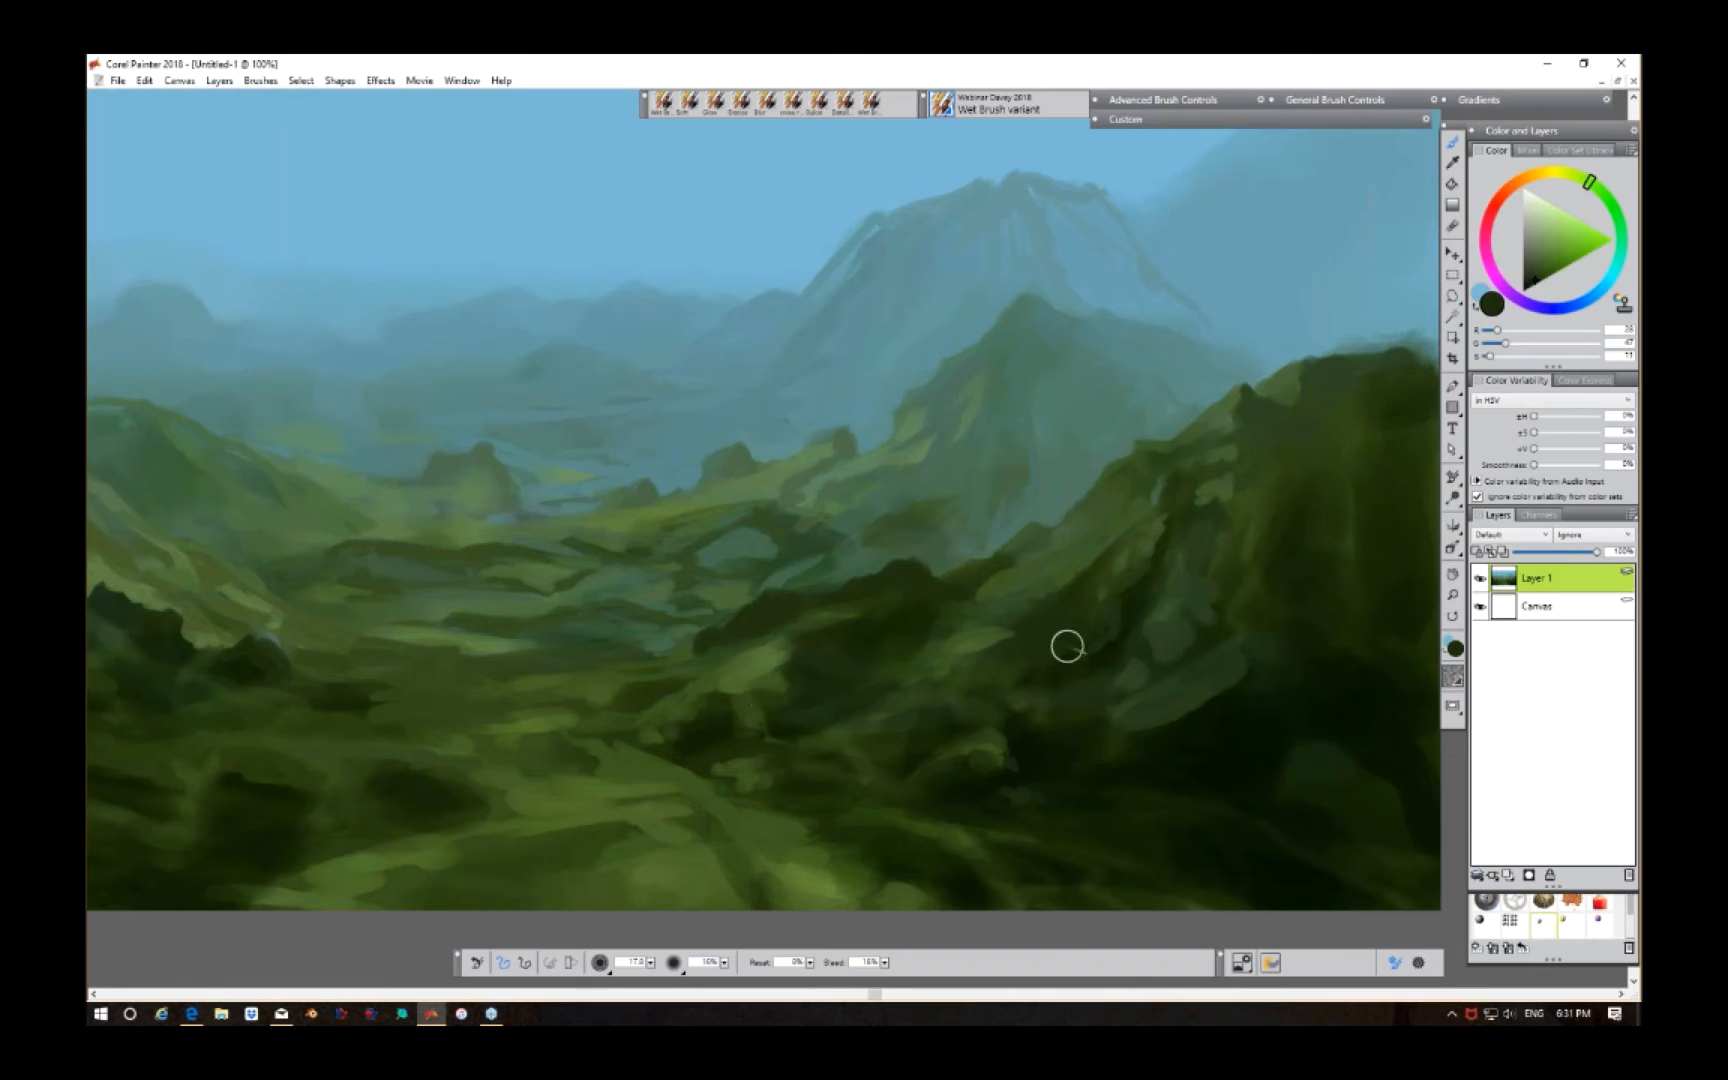
{"action": "left_click", "coordinate": [991, 683], "text": "alt"}
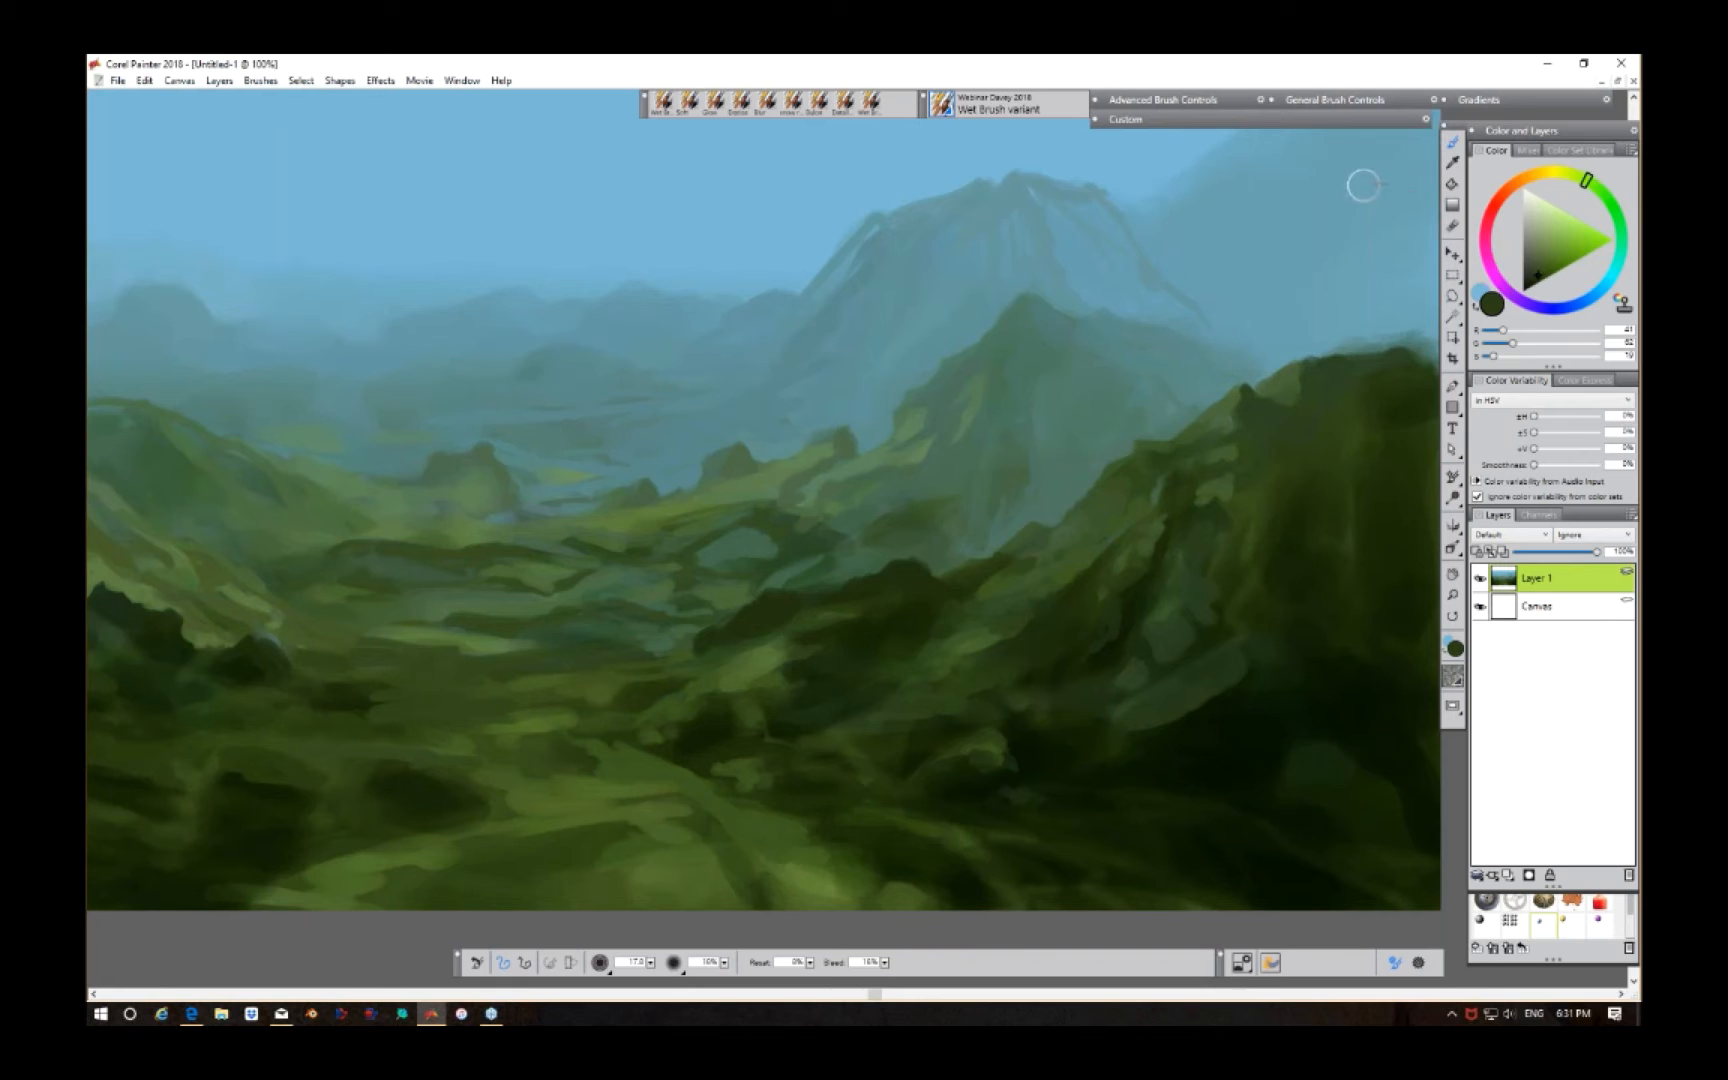
Step: Browse the categories of the Painter 2015 Brushes library and return to the Painter 2018 Brushes library
{"action": "left_click", "coordinate": [962, 112]}
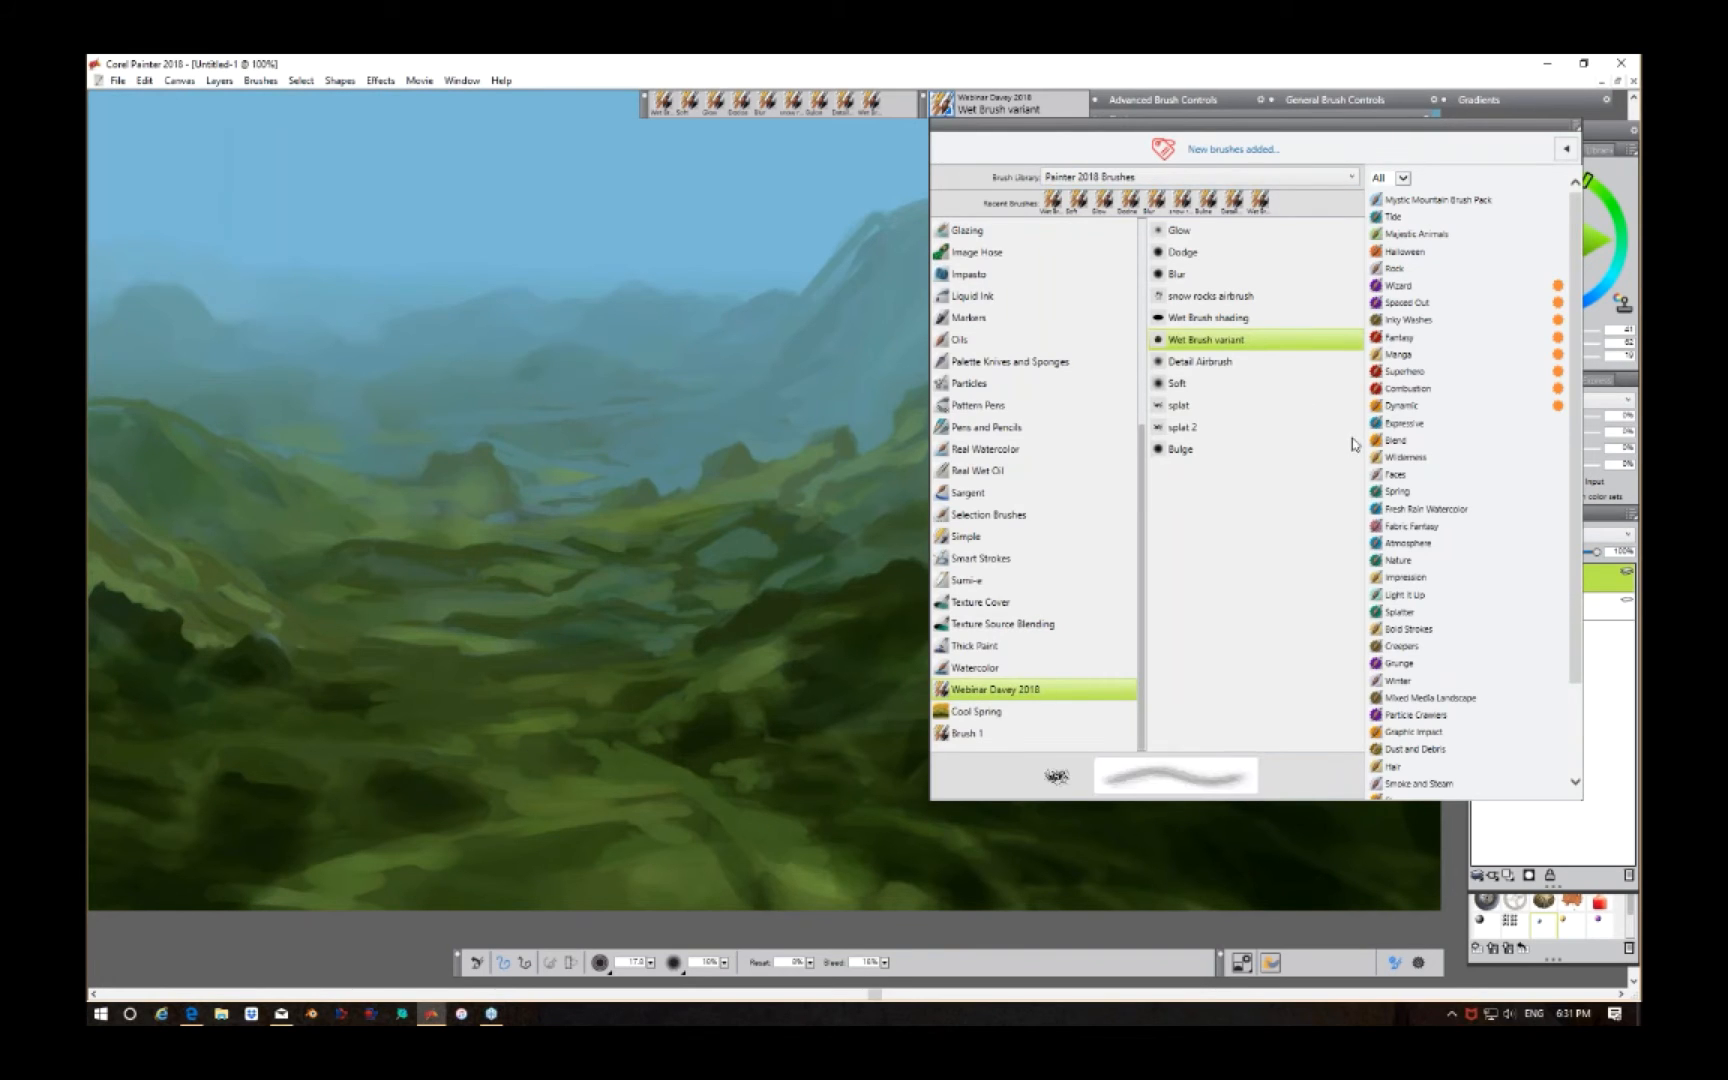
{"action": "left_click", "coordinate": [1352, 178]}
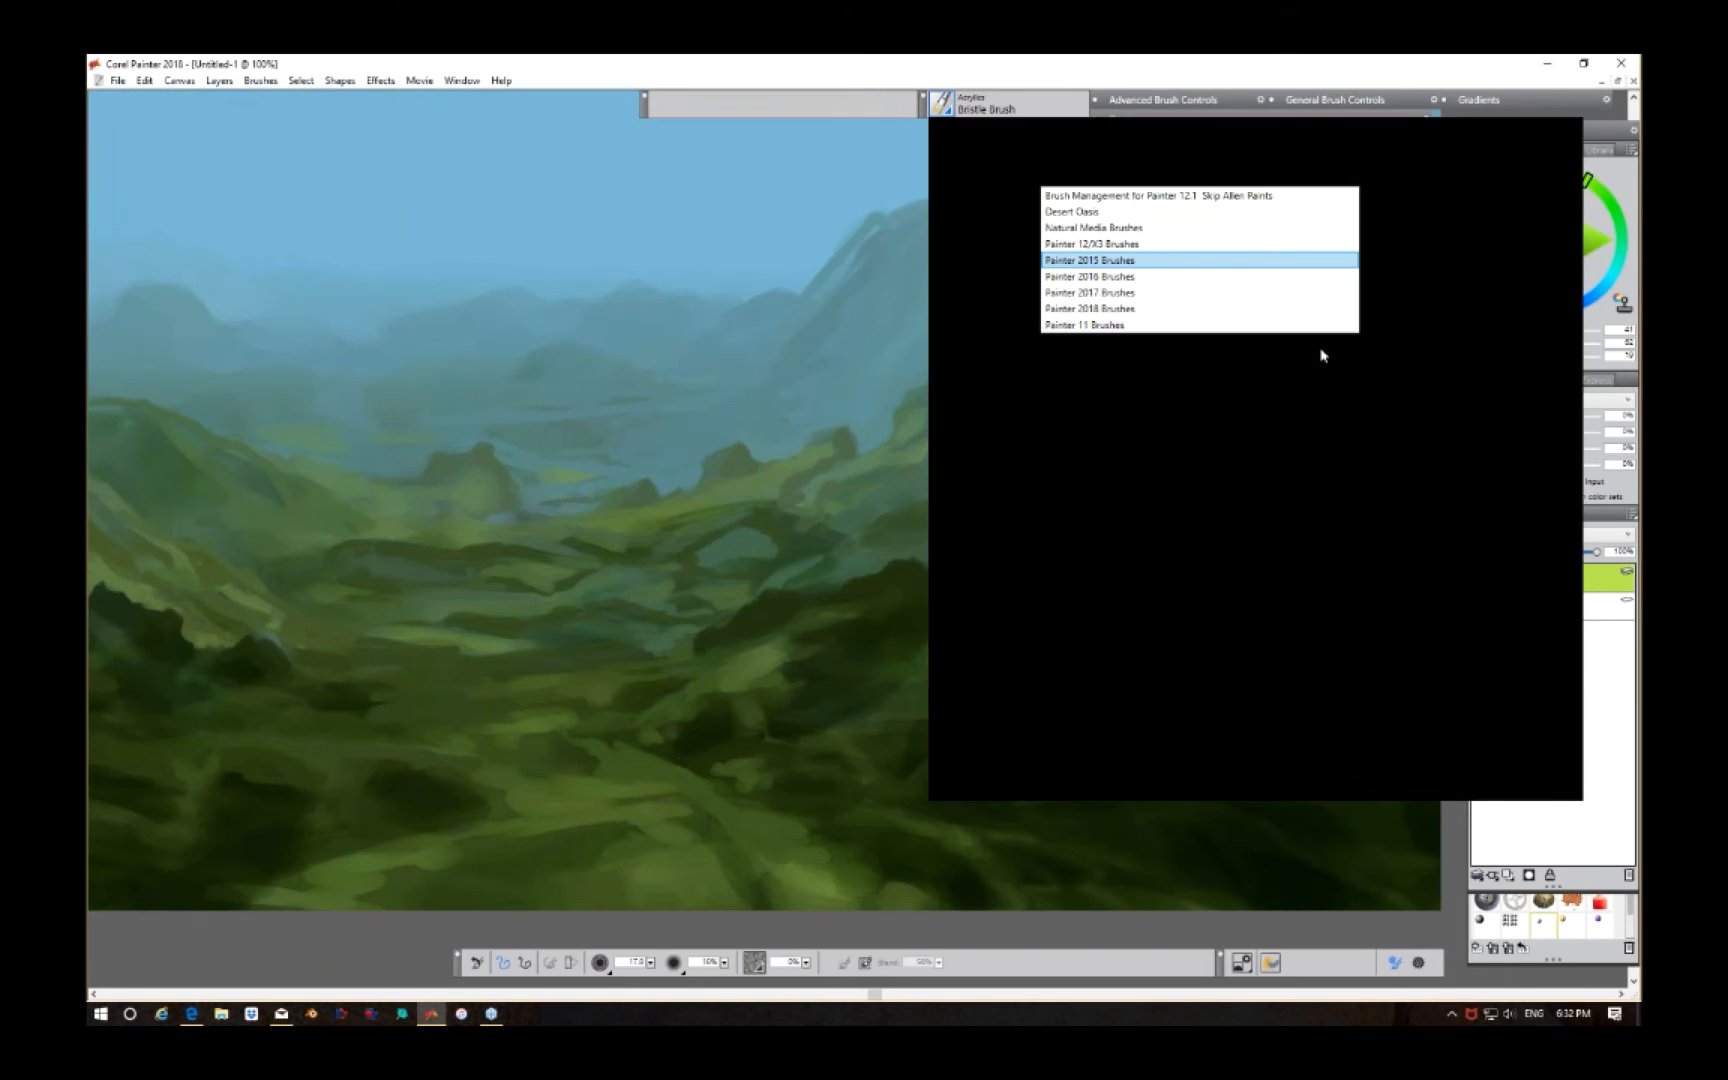
{"action": "left_click", "coordinate": [950, 112]}
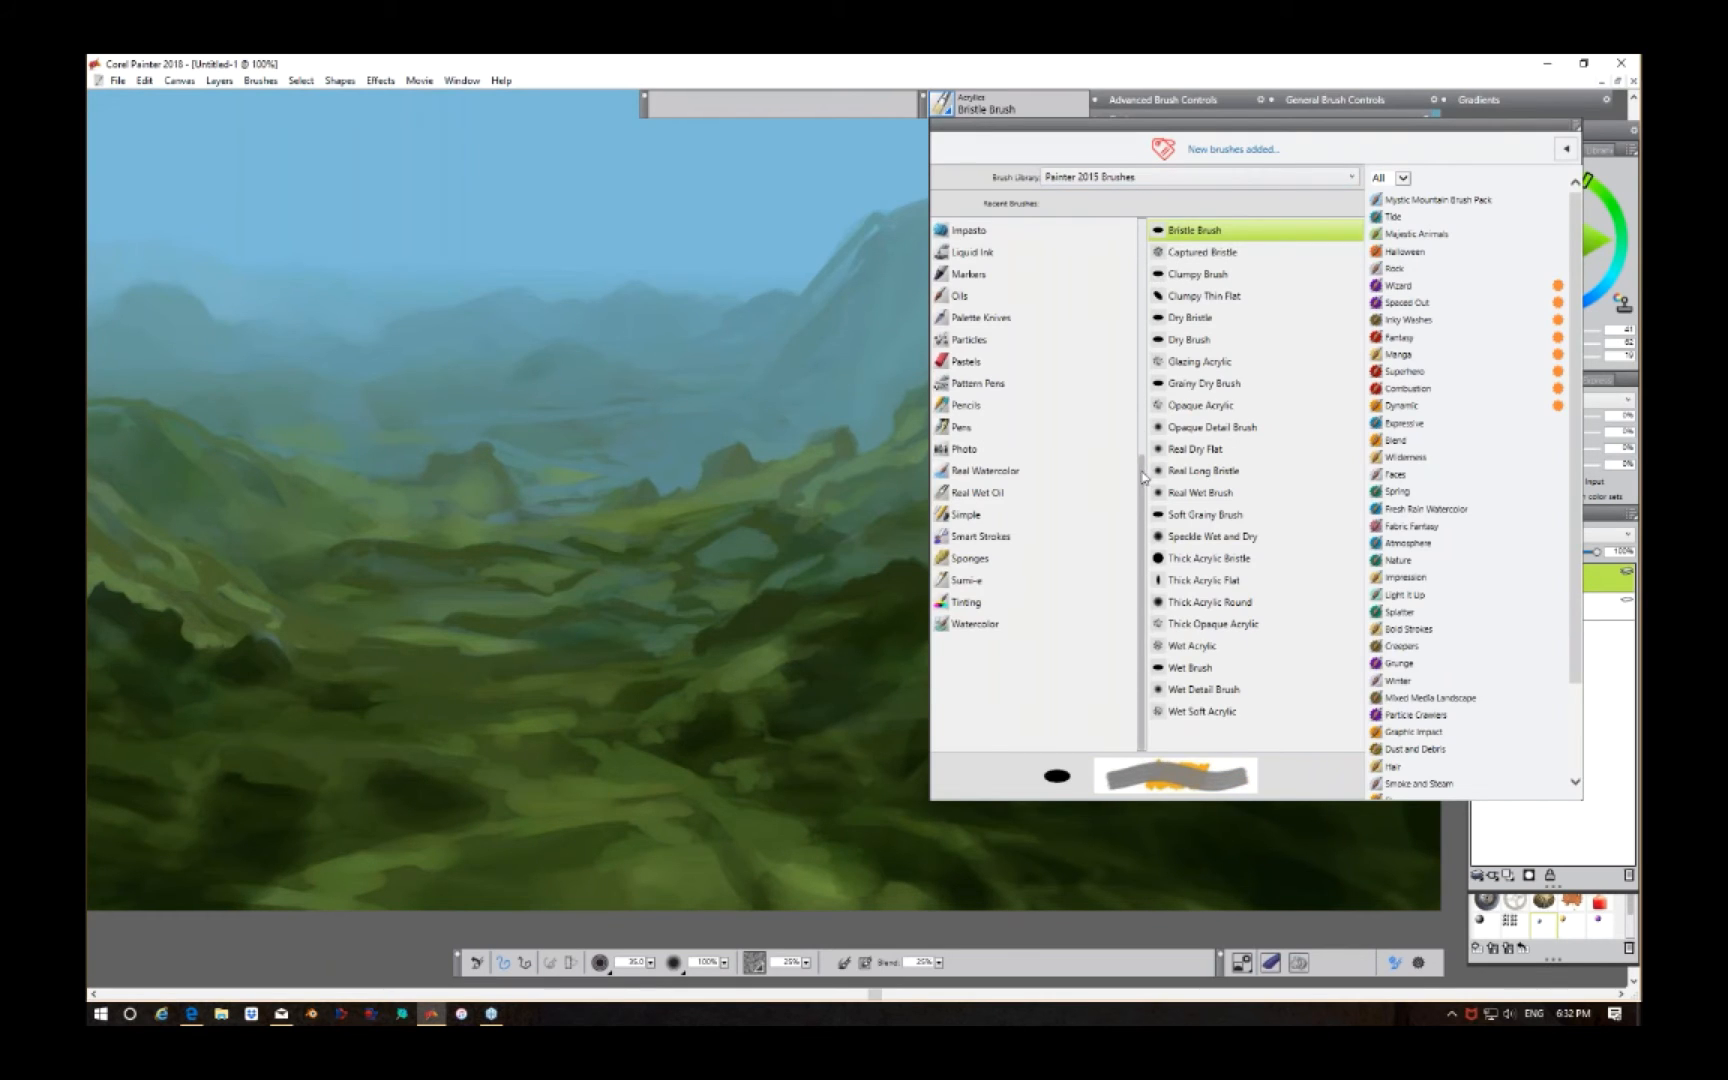
{"action": "left_click_drag", "start_coordinate": [1145, 470], "coordinate": [1142, 231]}
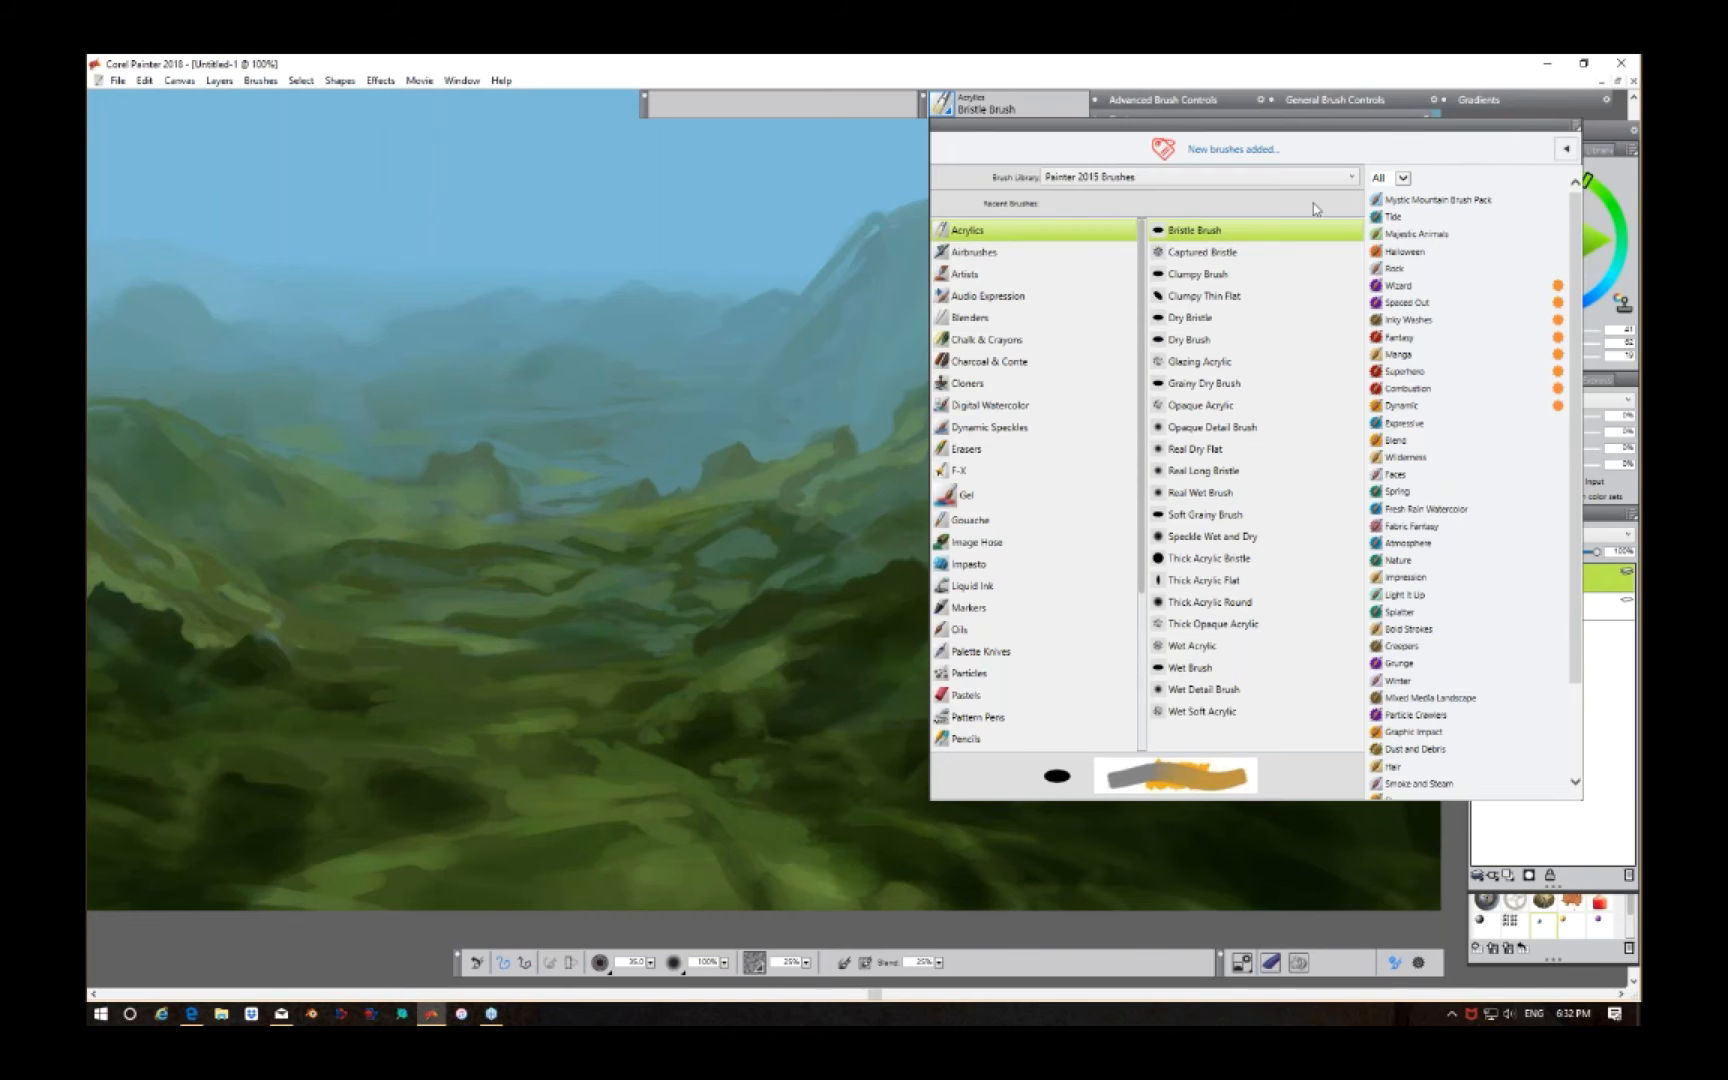
{"action": "left_click", "coordinate": [1338, 180]}
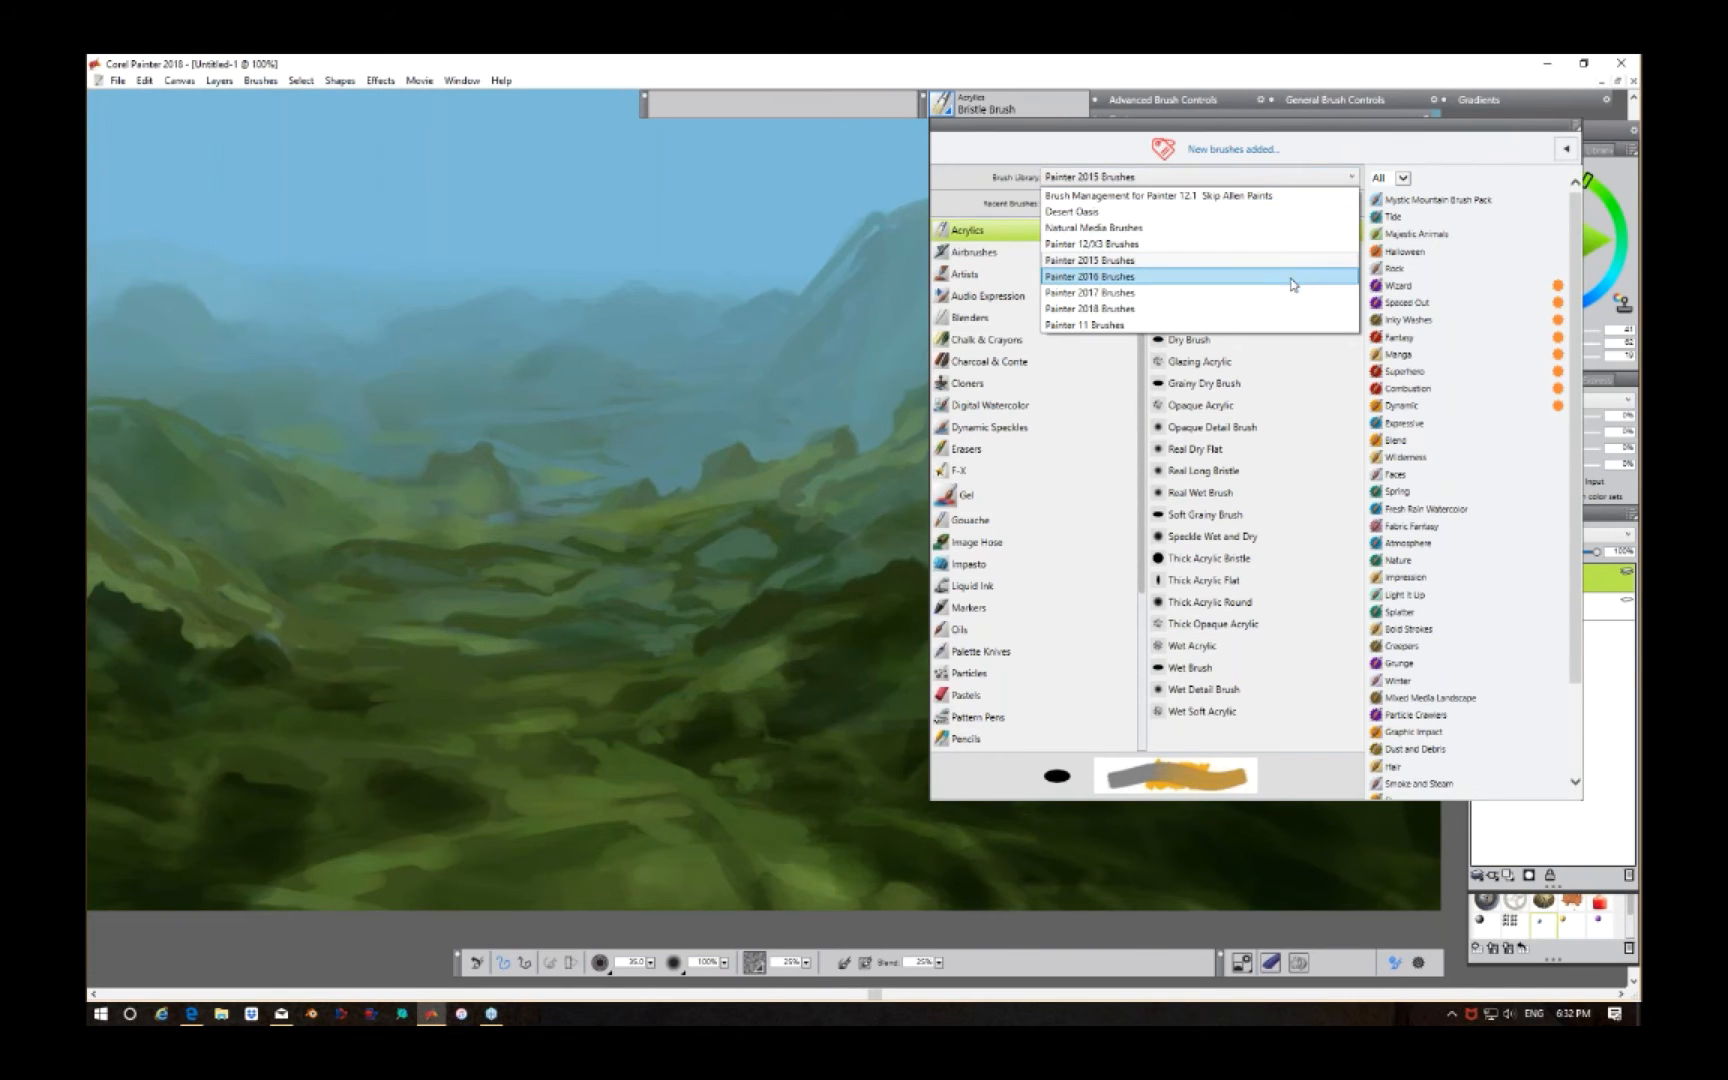
{"action": "left_click", "coordinate": [1239, 310]}
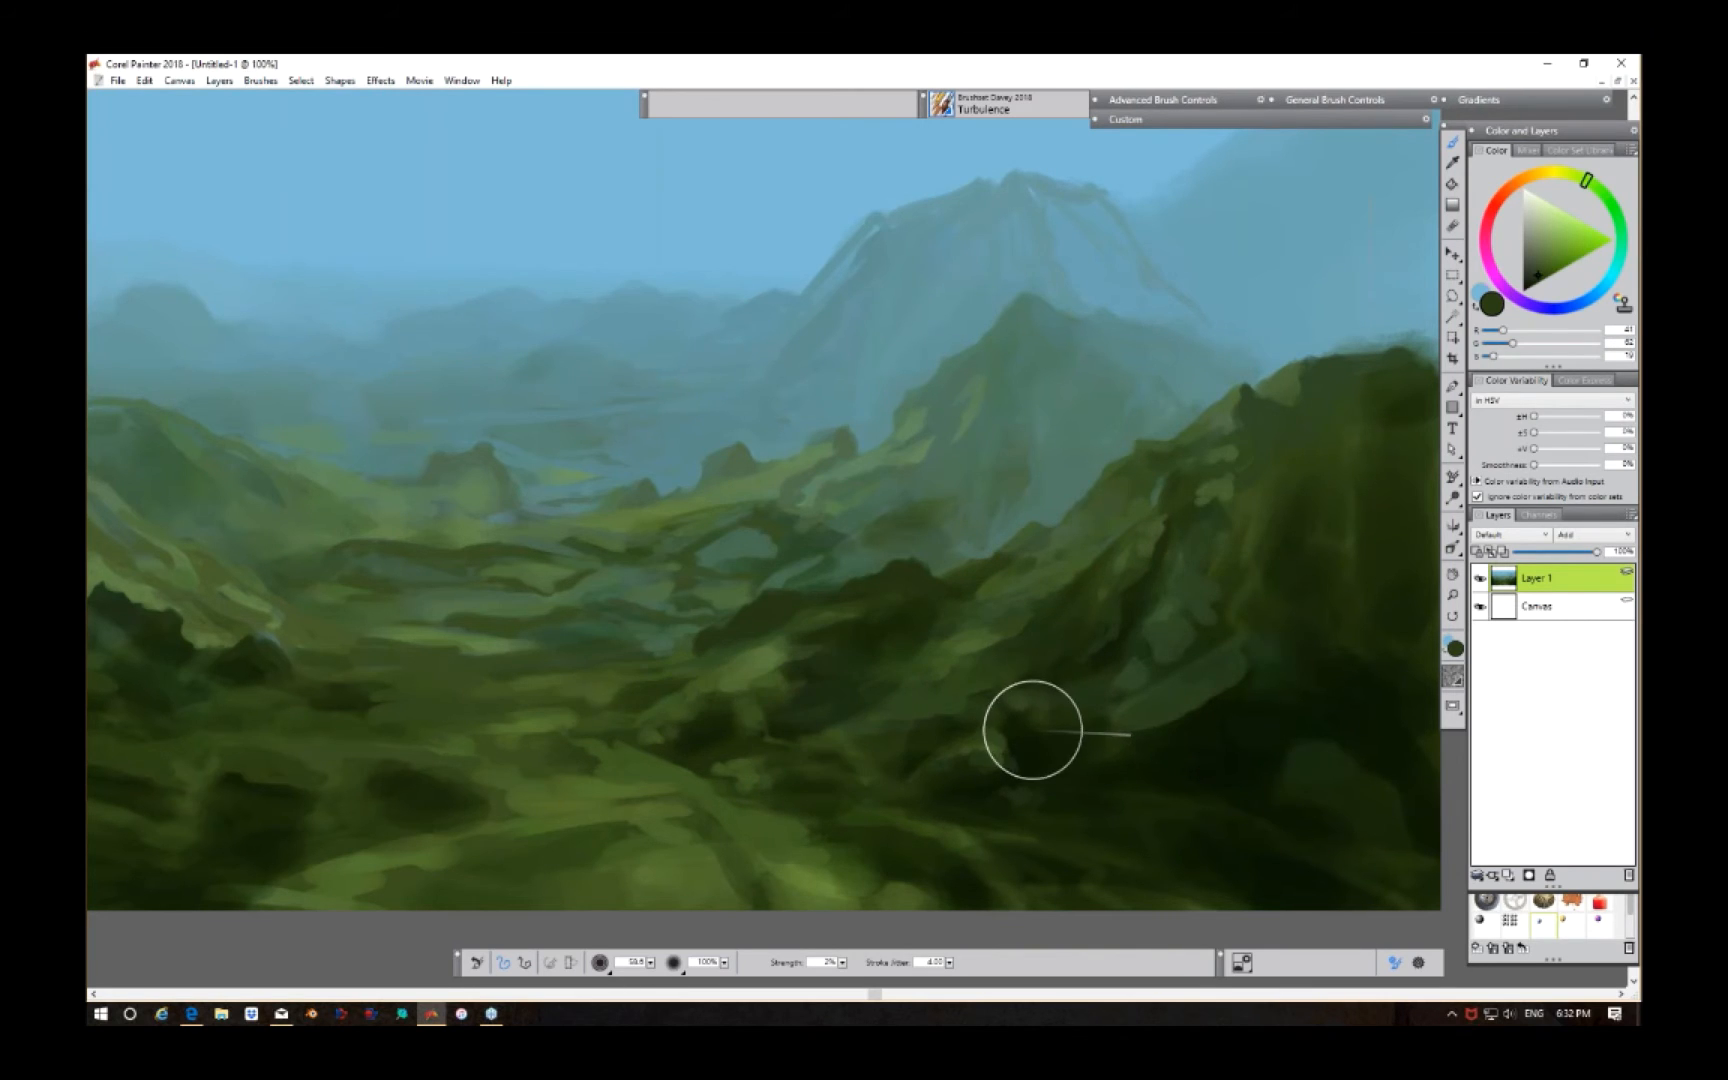
Step: Hide Layer 1, make the Canvas active, and set up an enlarged Turbulence brush with near-black as the main colour
{"action": "key", "text": "ctrl+minus"}
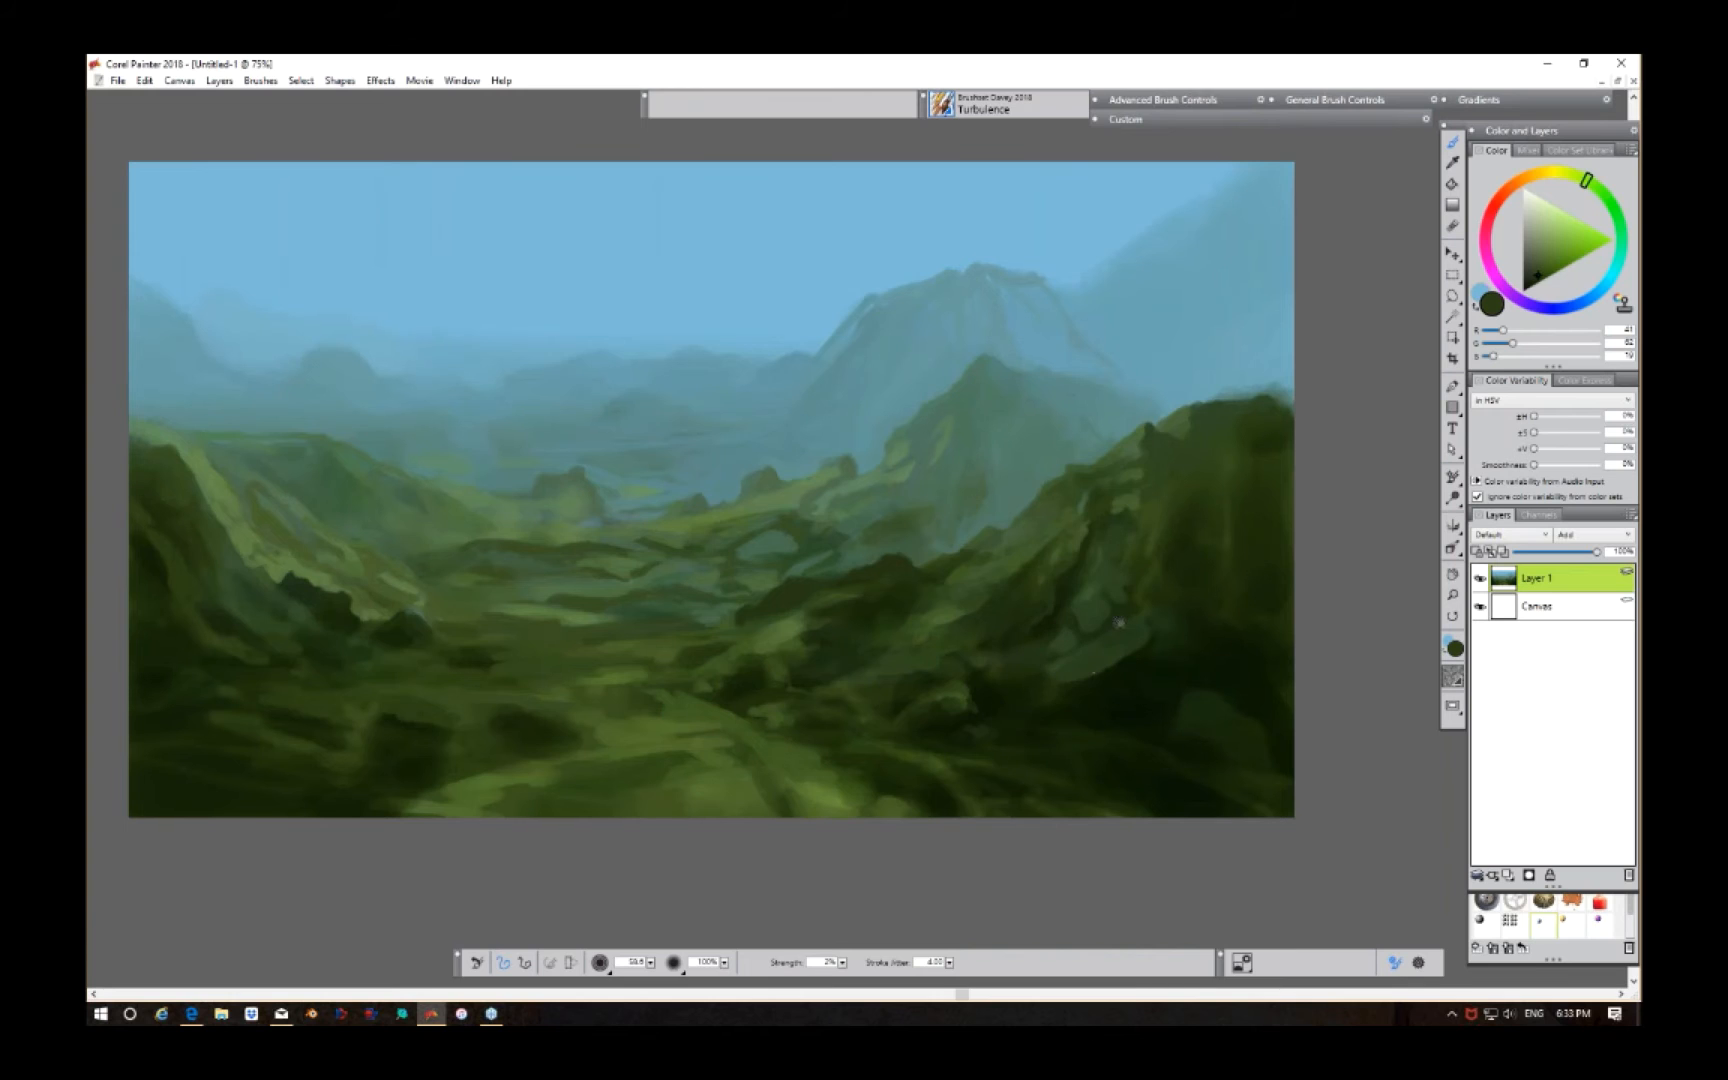
{"action": "mouse_move", "coordinate": [1122, 622]}
{"action": "left_mouse_down"}
{"action": "mouse_move", "coordinate": [1198, 688]}
{"action": "mouse_move", "coordinate": [1216, 691]}
{"action": "mouse_move", "coordinate": [1238, 647]}
{"action": "left_mouse_up"}
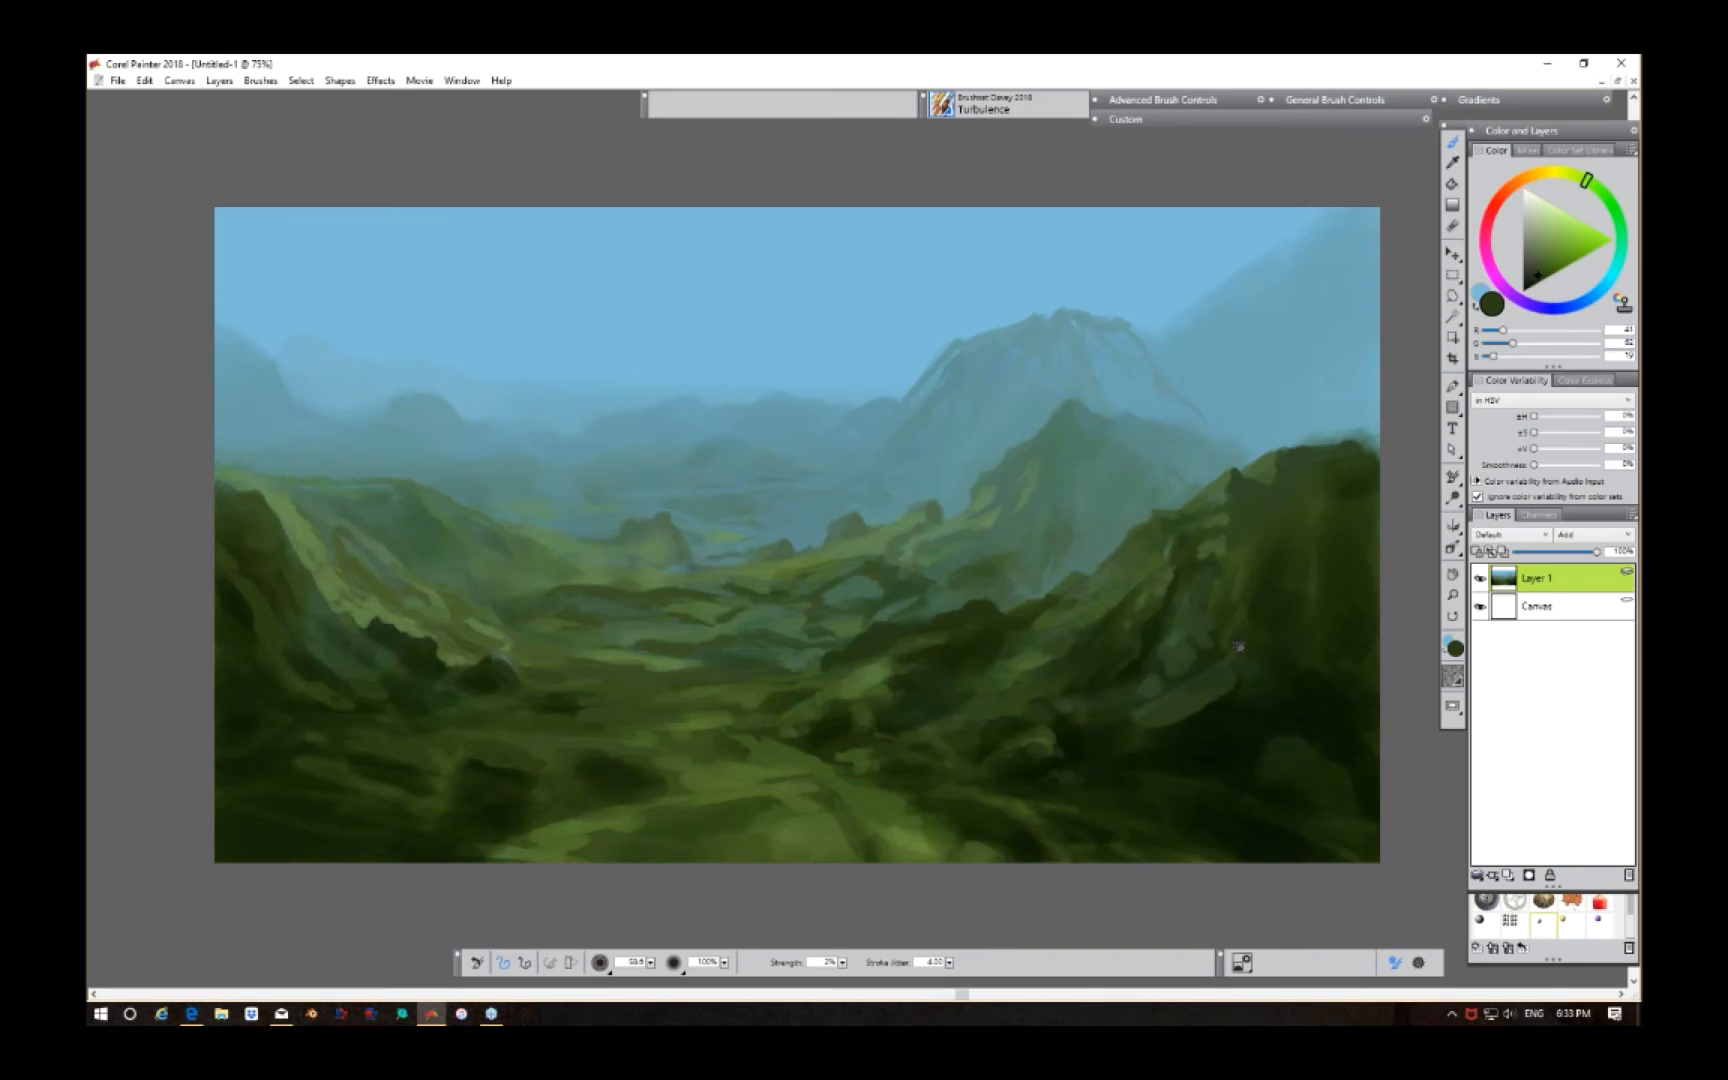
{"action": "key", "text": "ctrl+plus"}
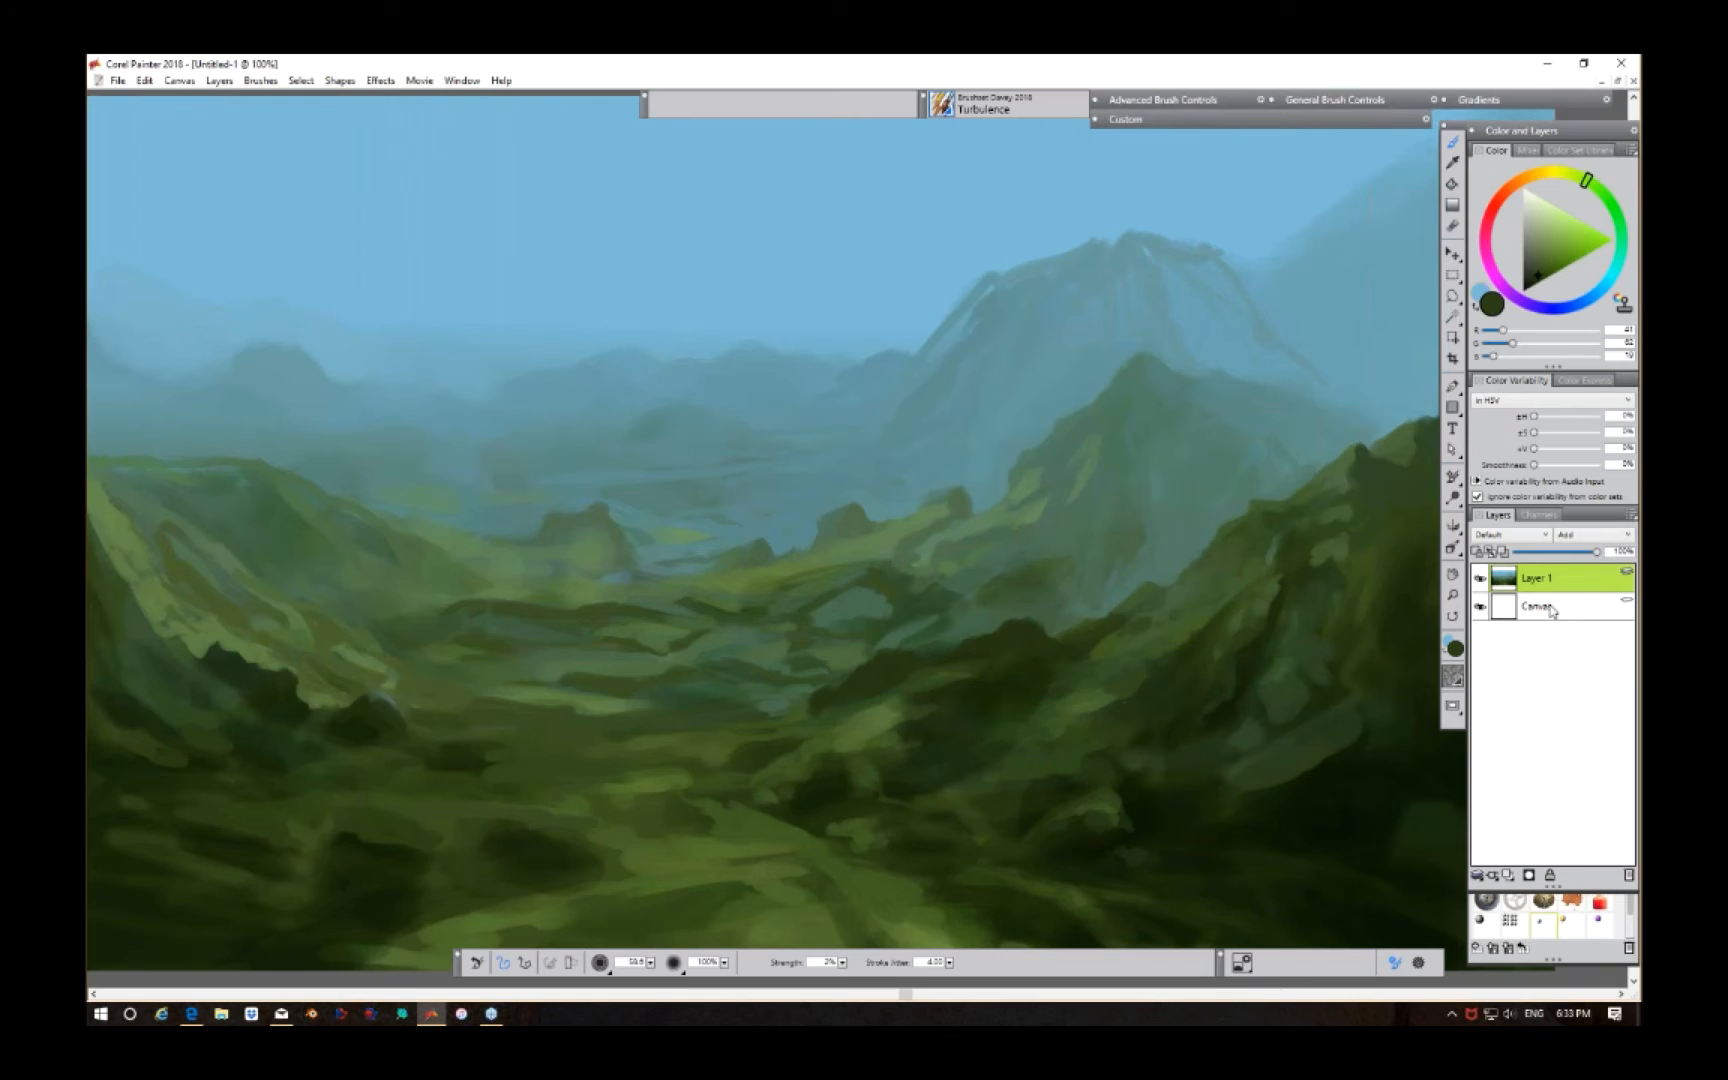
{"action": "left_click", "coordinate": [1480, 578]}
{"action": "left_click", "coordinate": [1555, 612]}
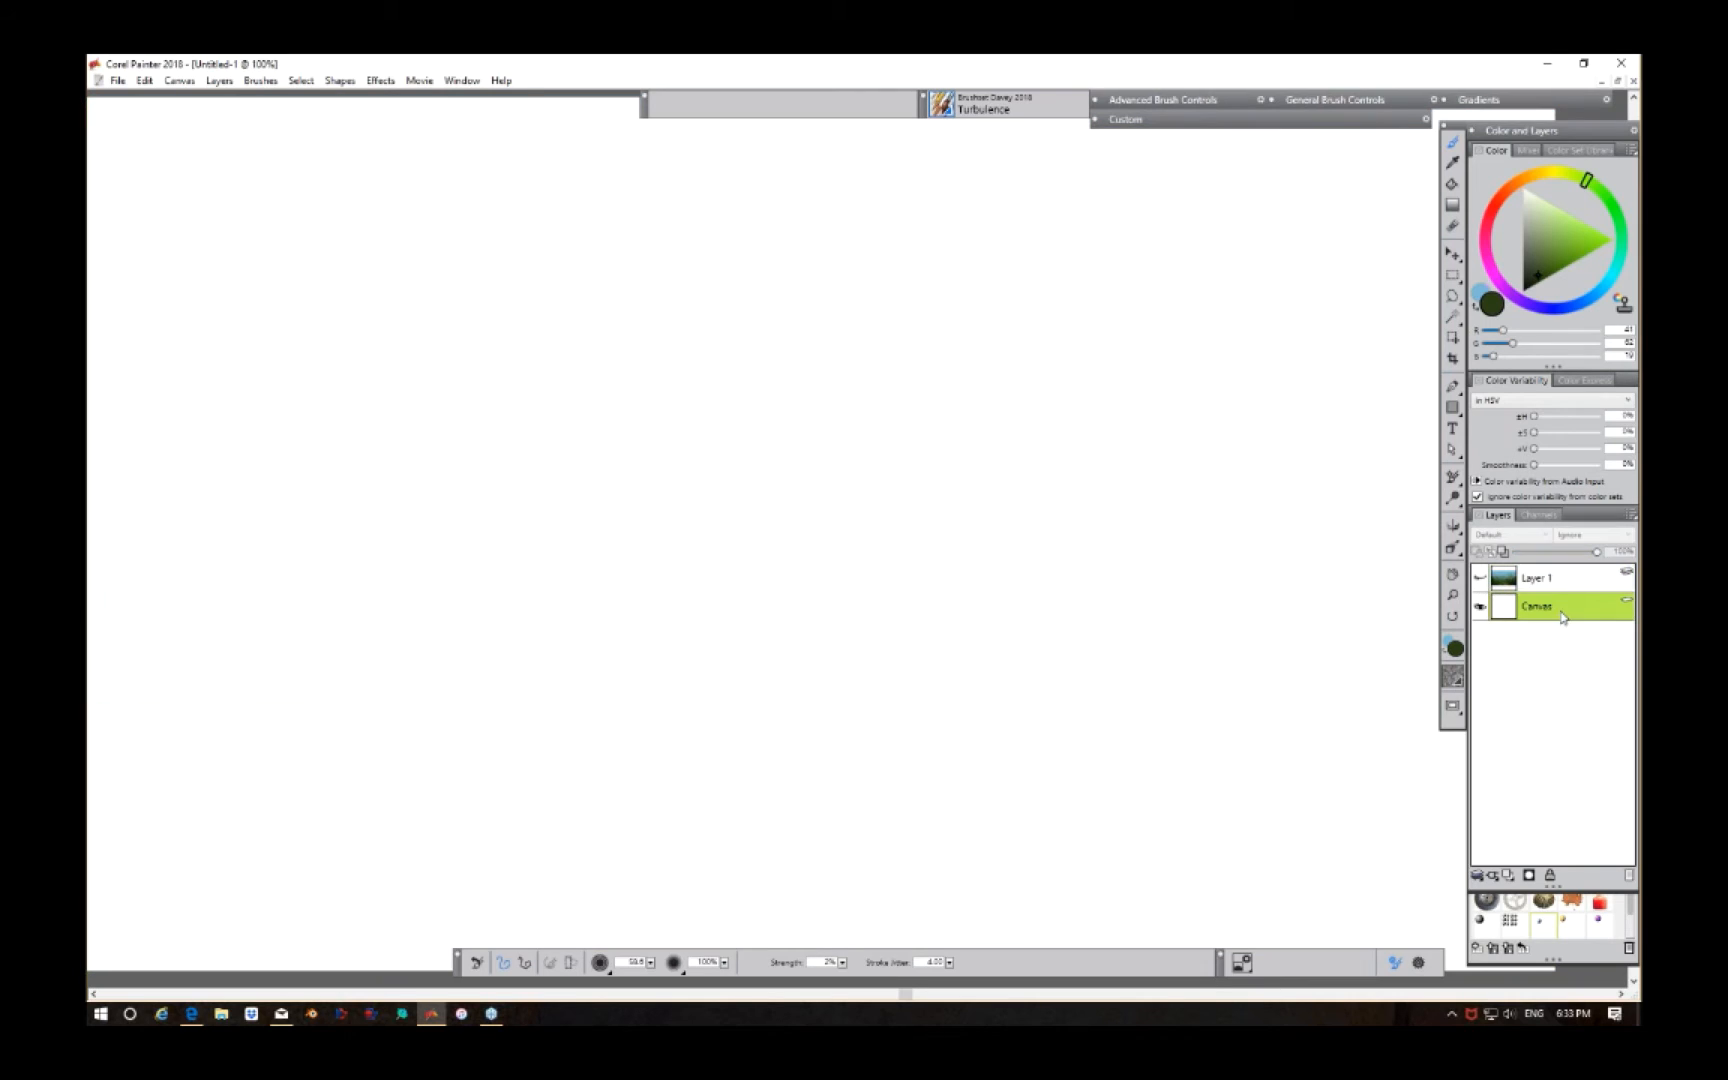
{"action": "left_click", "coordinate": [1529, 295]}
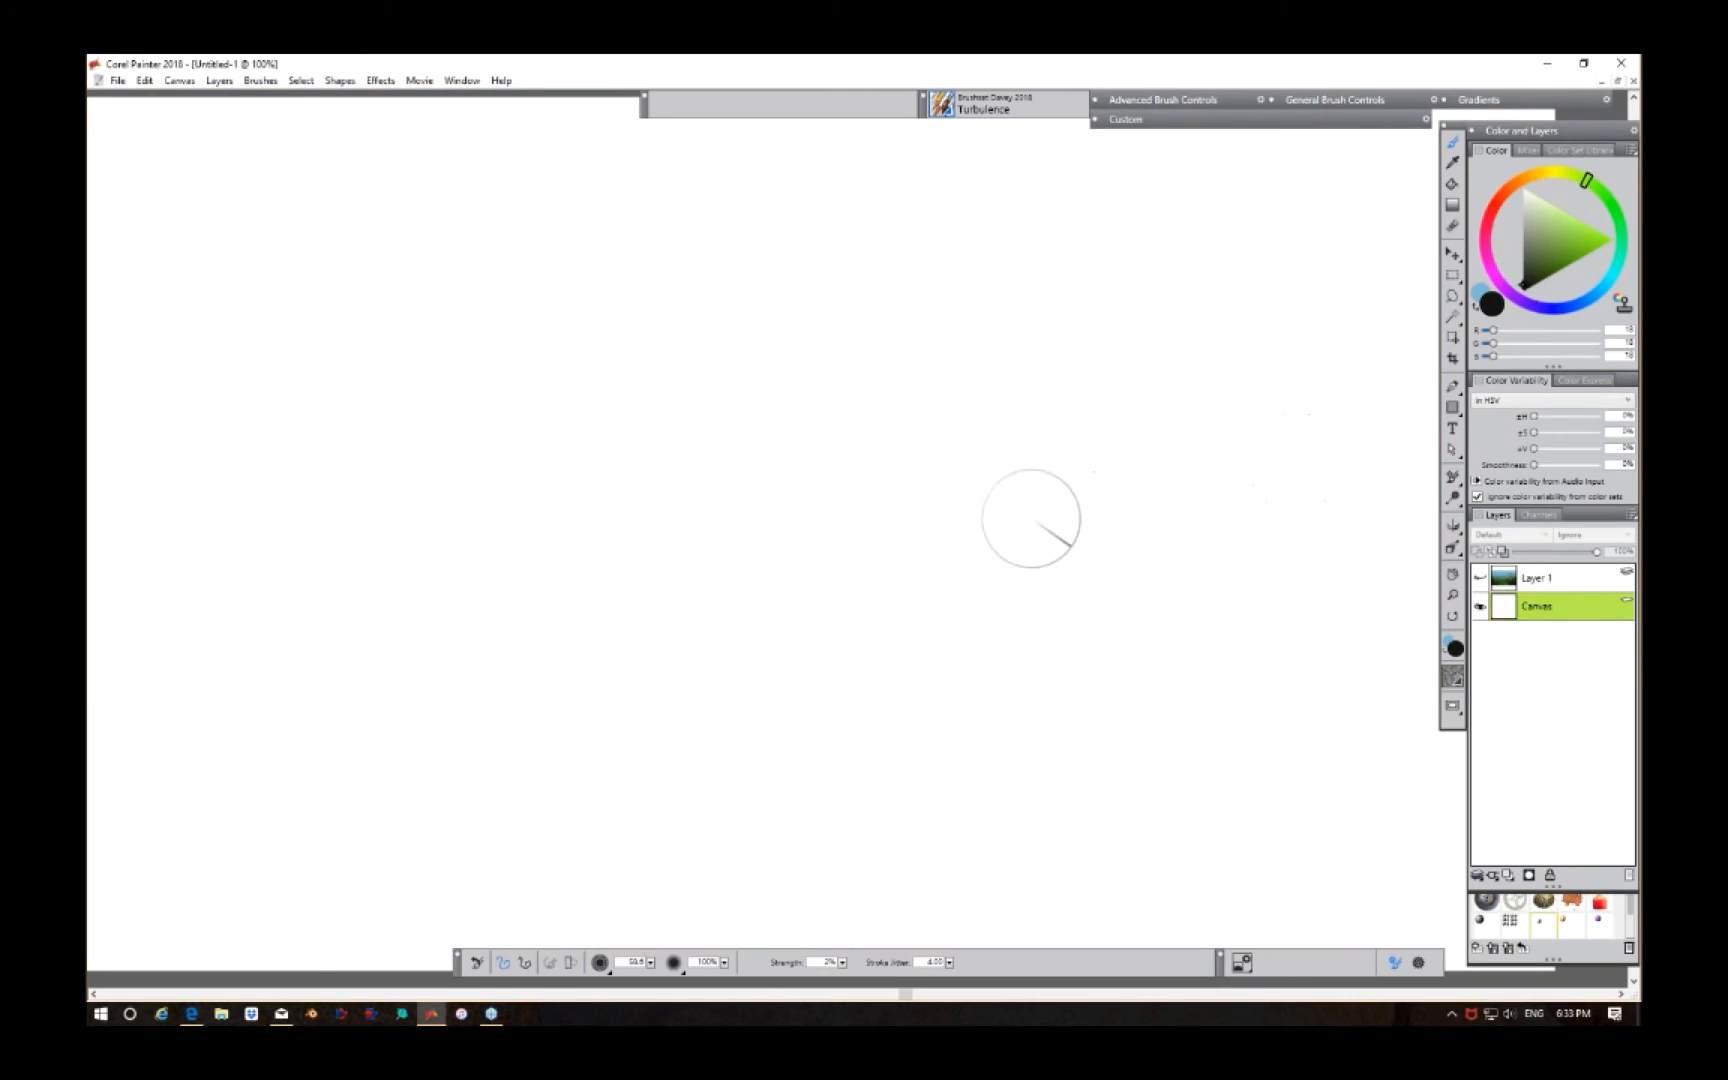
{"action": "left_click", "coordinate": [650, 963]}
{"action": "mouse_move", "coordinate": [522, 972]}
{"action": "left_mouse_down"}
{"action": "mouse_move", "coordinate": [578, 972]}
{"action": "mouse_move", "coordinate": [563, 972]}
{"action": "left_mouse_up"}
{"action": "left_click", "coordinate": [652, 964]}
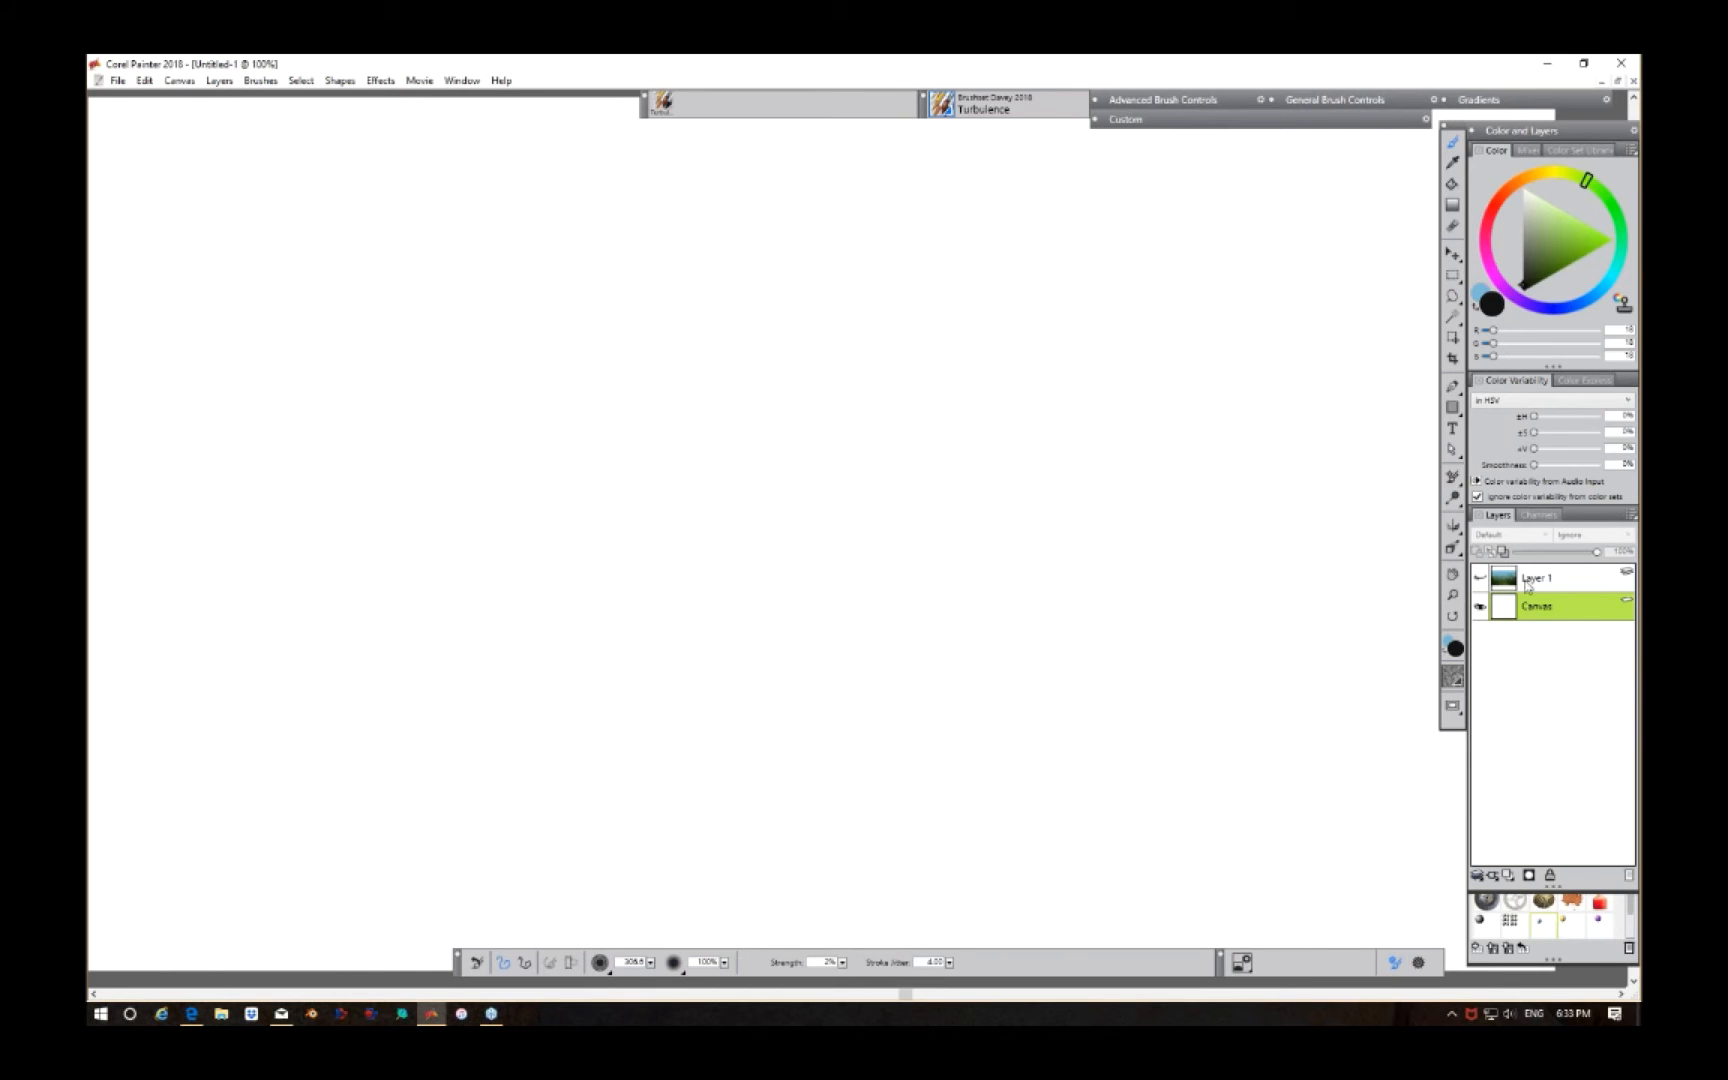
Step: Add an empty layer directly above the Canvas, make Layer 1 visible again, and add another empty layer above it
{"action": "left_click", "coordinate": [1509, 876]}
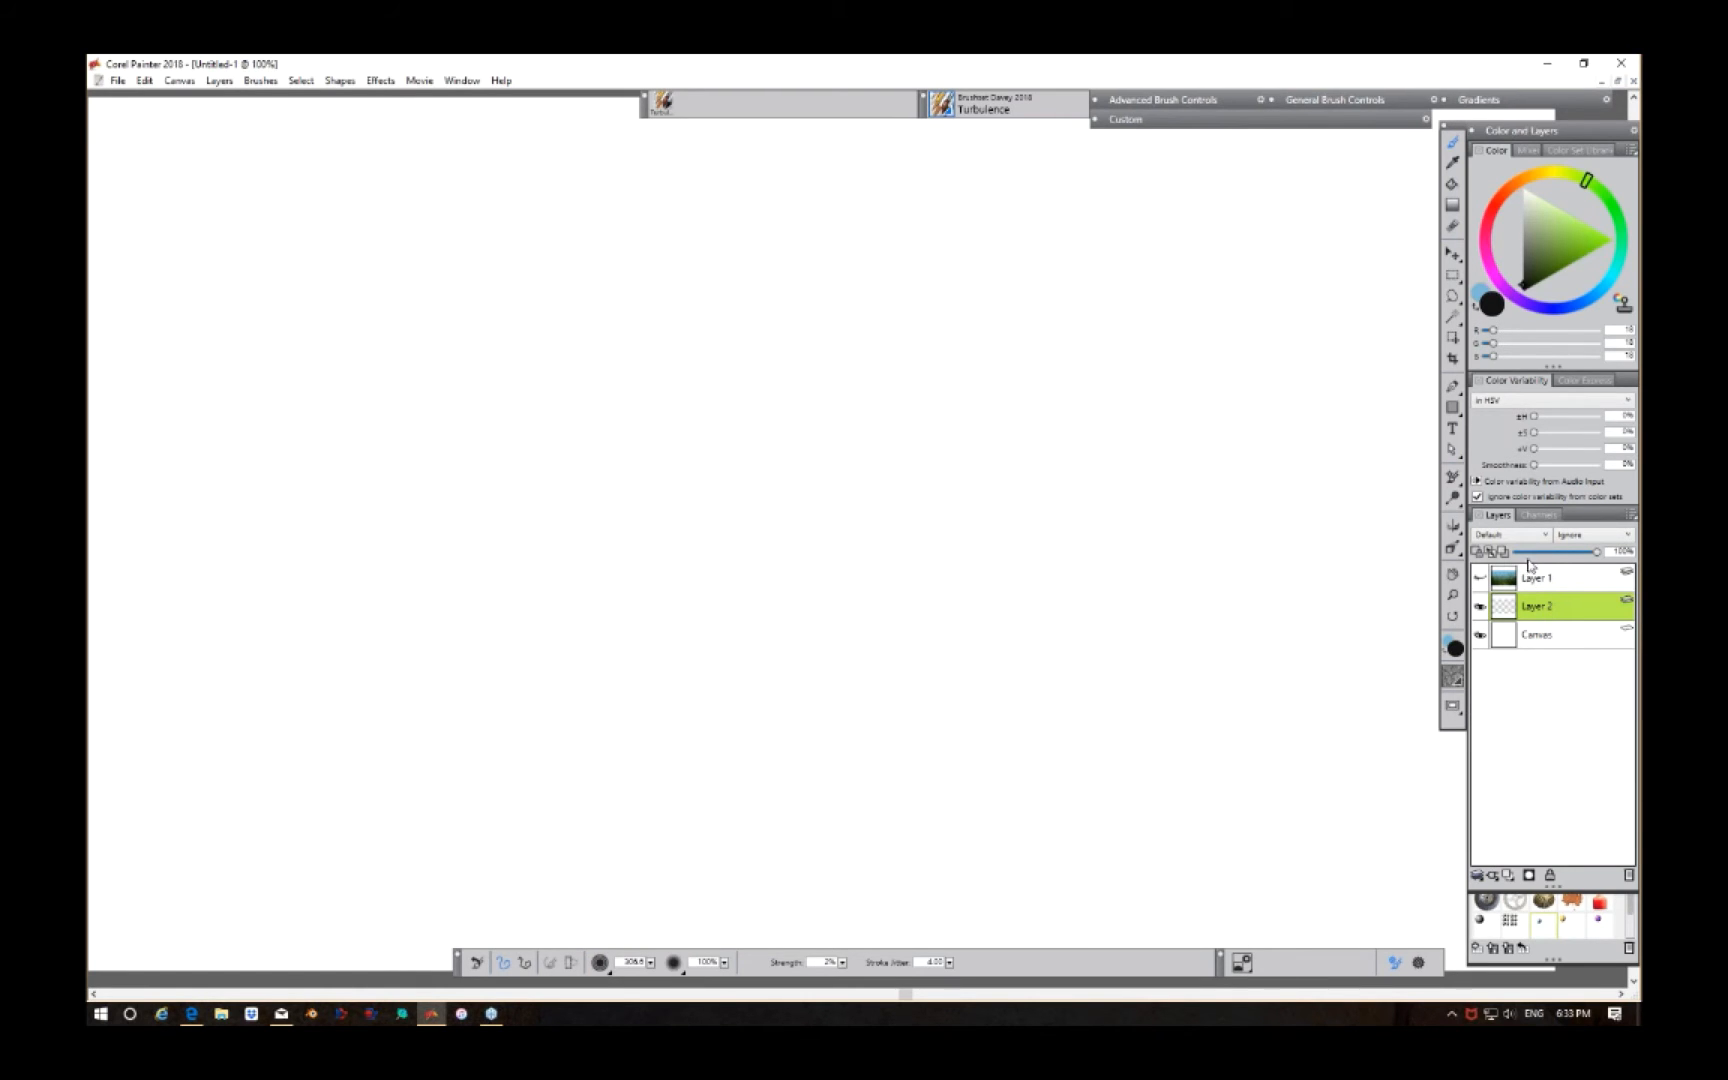
{"action": "left_click", "coordinate": [1530, 286]}
{"action": "left_click", "coordinate": [1524, 286]}
{"action": "left_click", "coordinate": [1552, 580]}
{"action": "left_click", "coordinate": [1480, 580]}
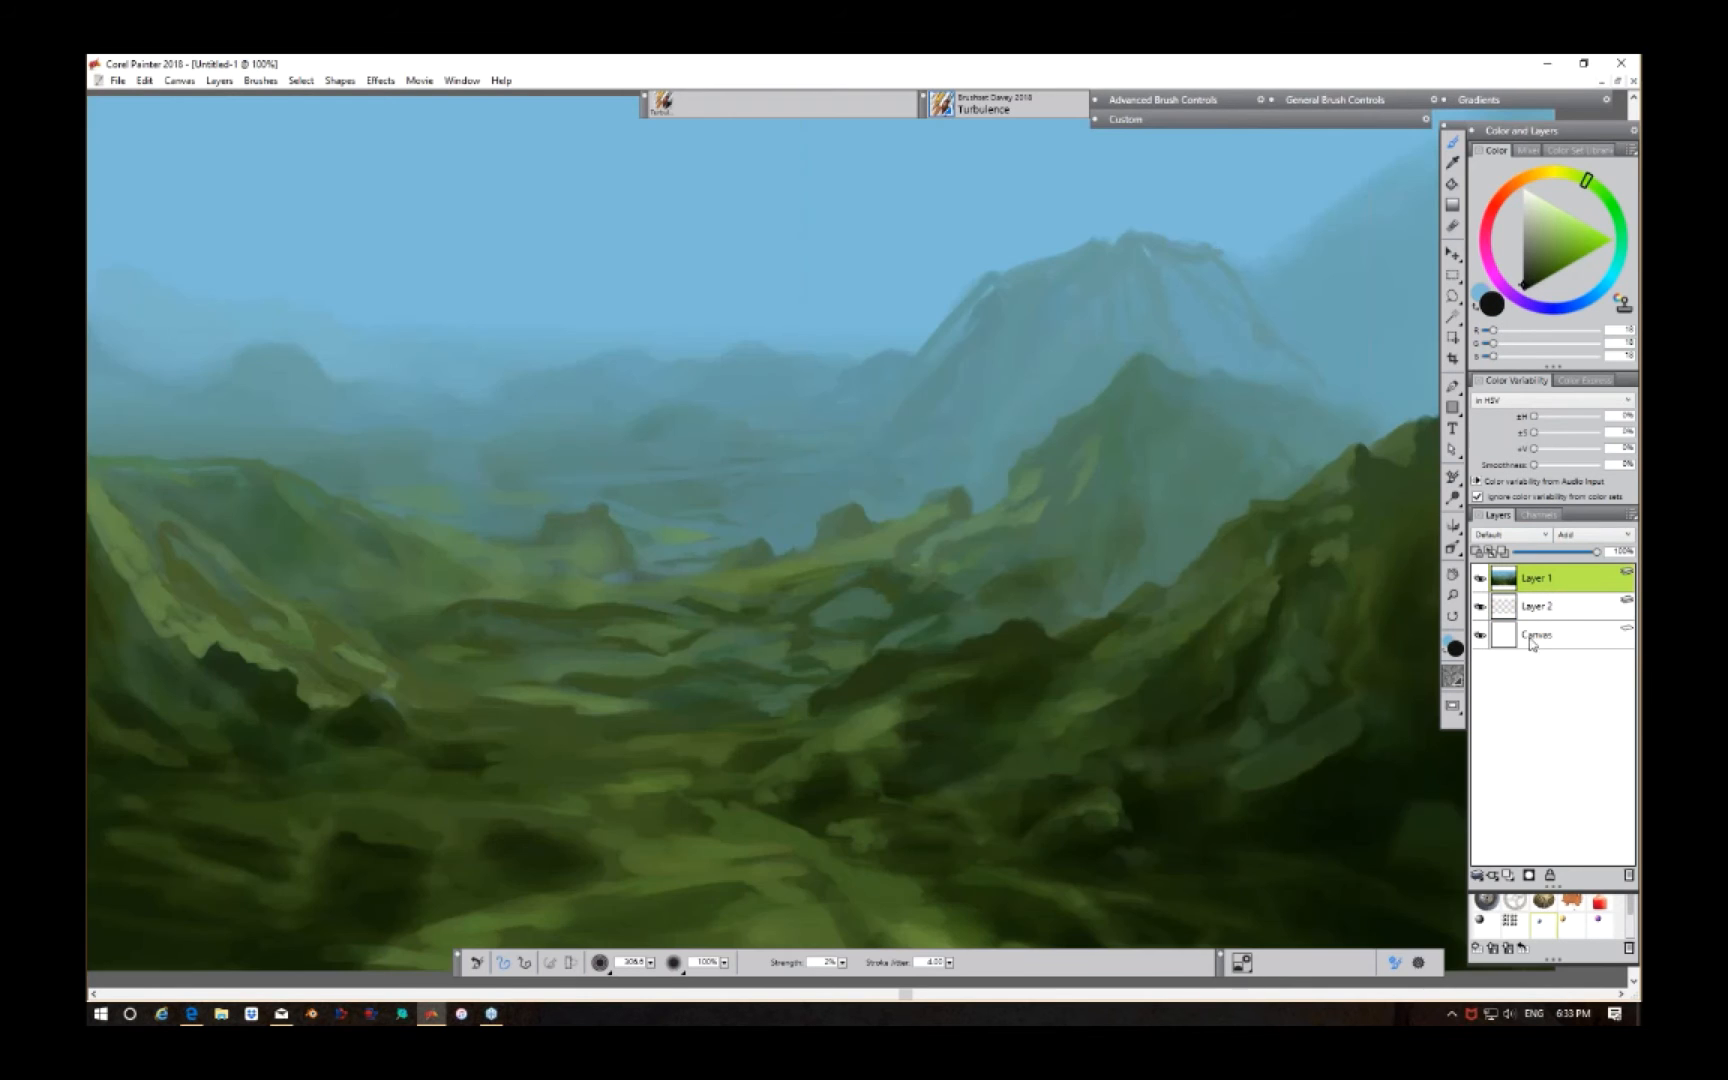
{"action": "left_click", "coordinate": [1508, 876]}
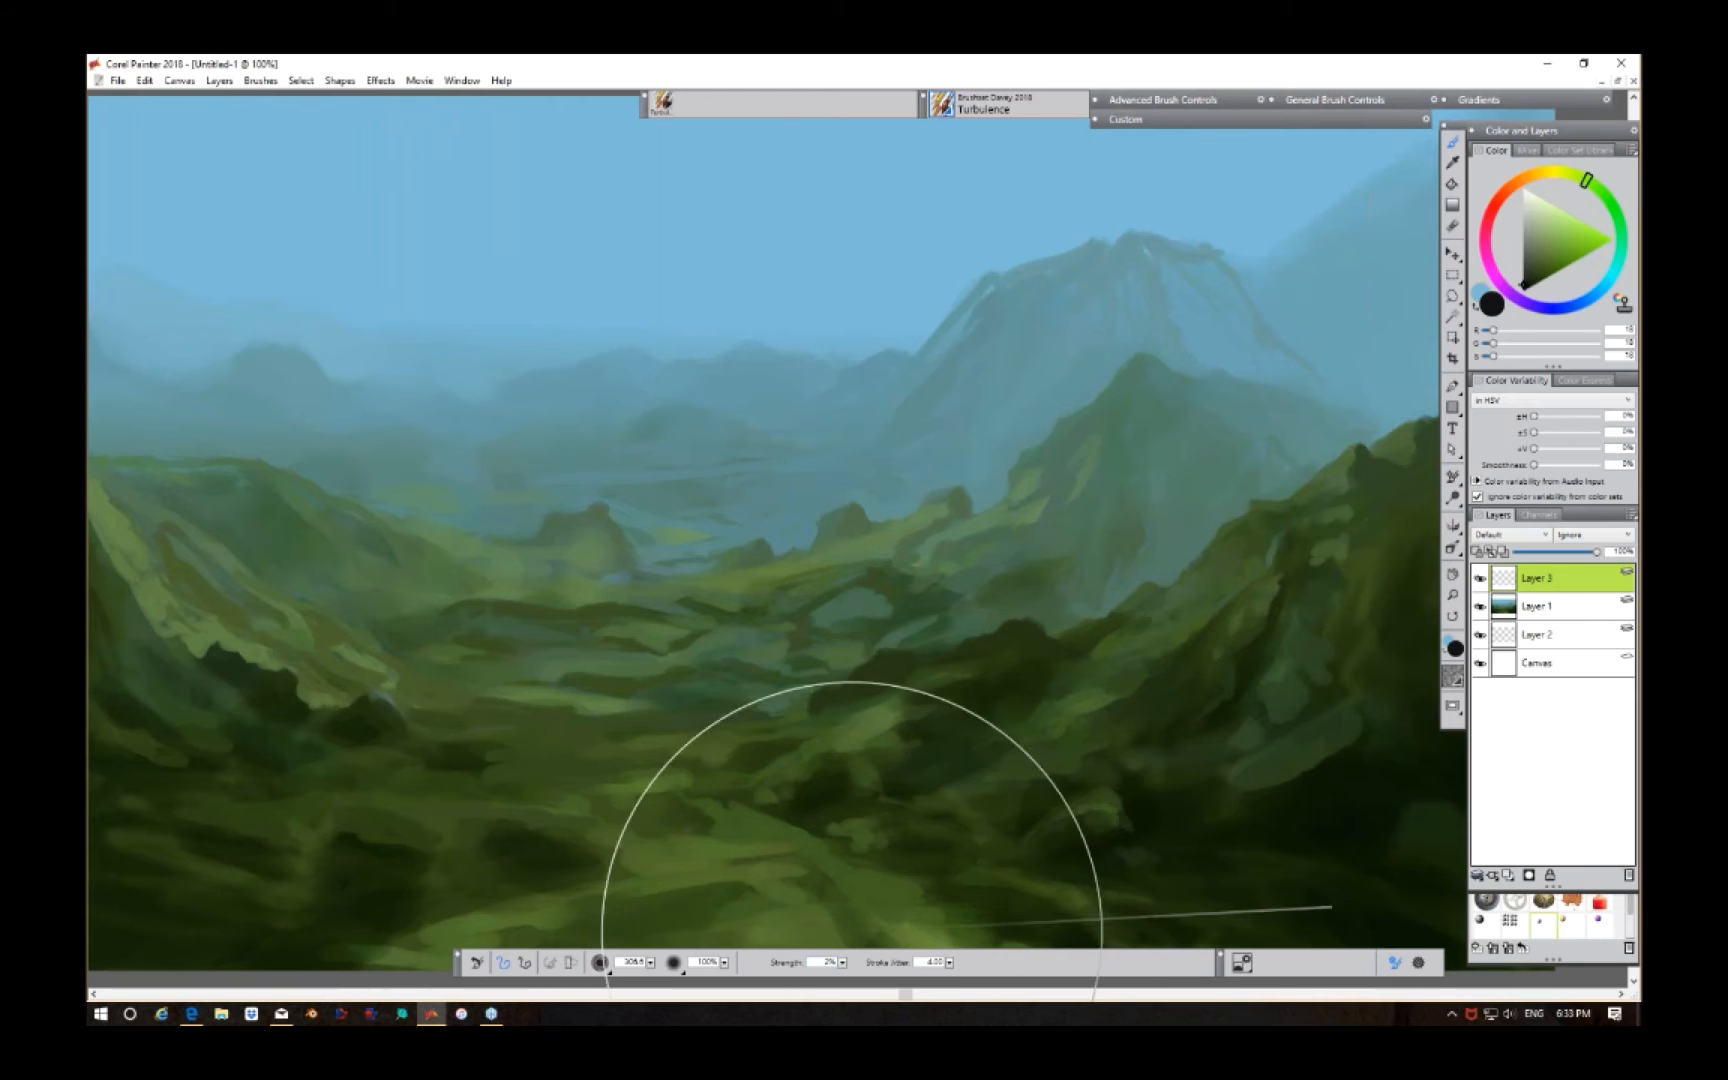
Step: Switch from Turbulence to the Wet Brush using the custom brush palette
{"action": "left_click", "coordinate": [956, 112]}
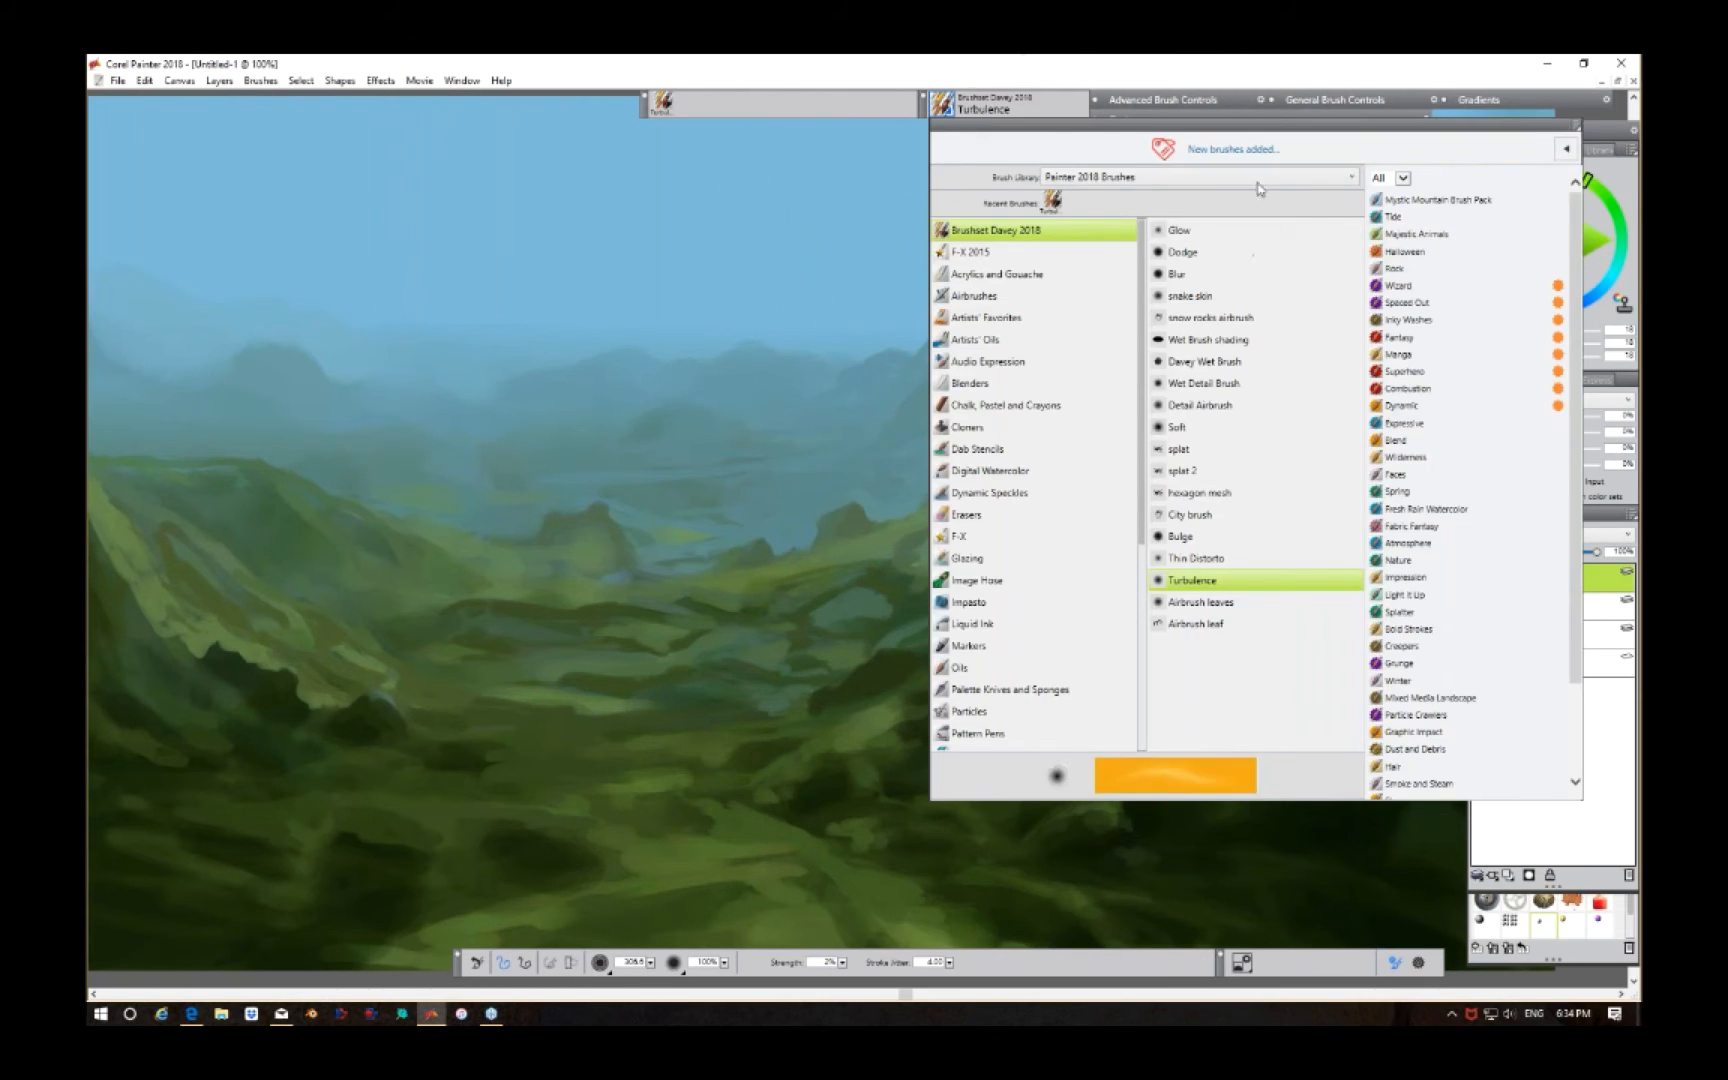
{"action": "left_click", "coordinate": [1040, 118]}
{"action": "left_click", "coordinate": [1233, 120]}
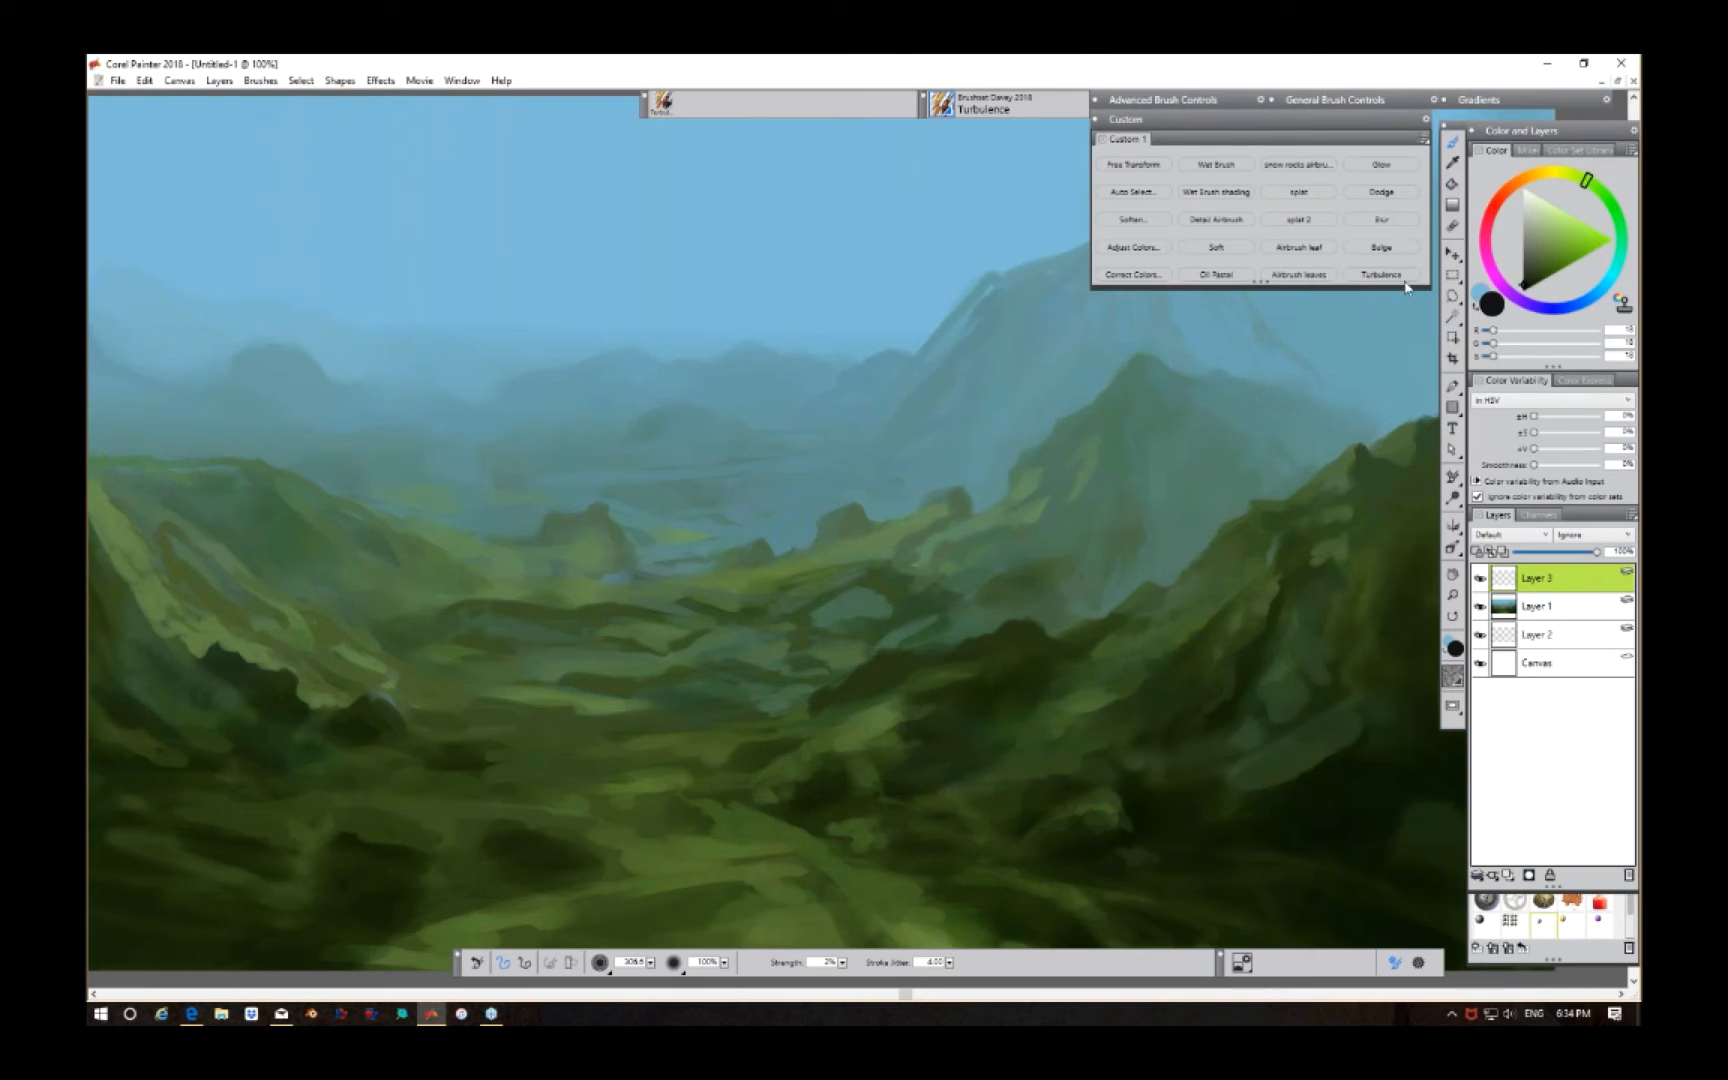
{"action": "left_click", "coordinate": [1216, 165]}
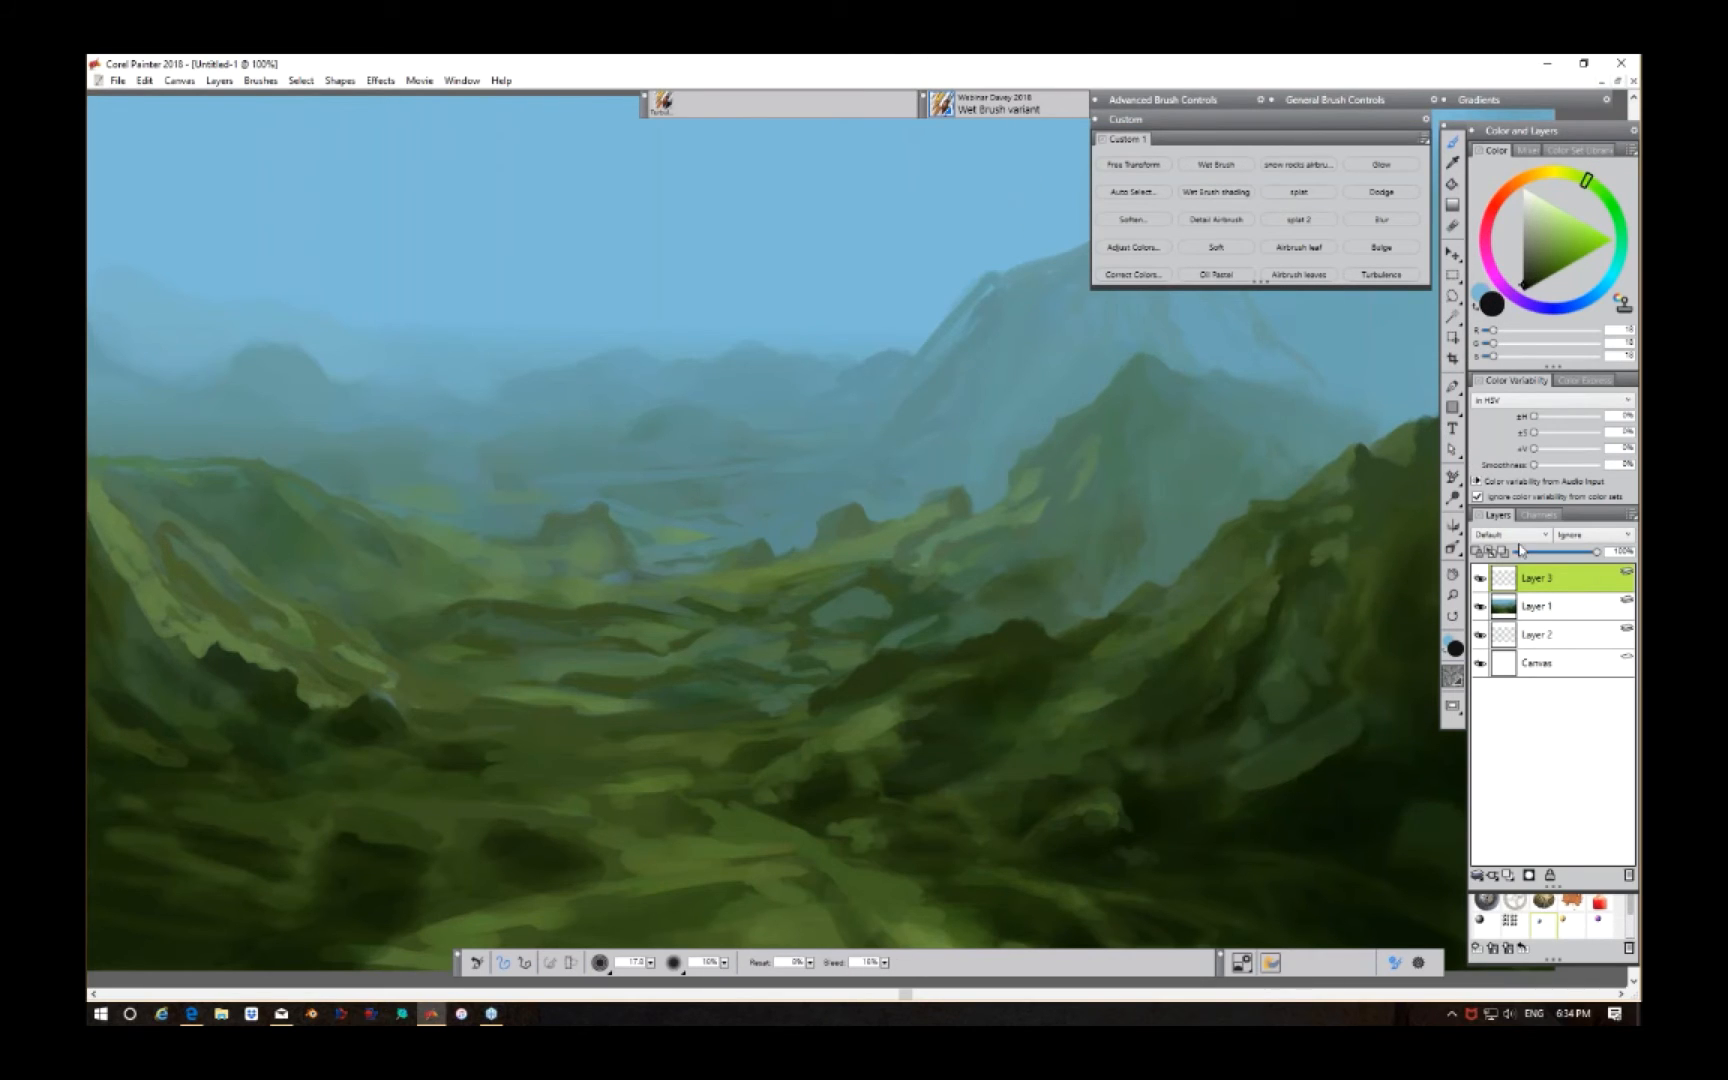
{"action": "left_click", "coordinate": [1307, 119]}
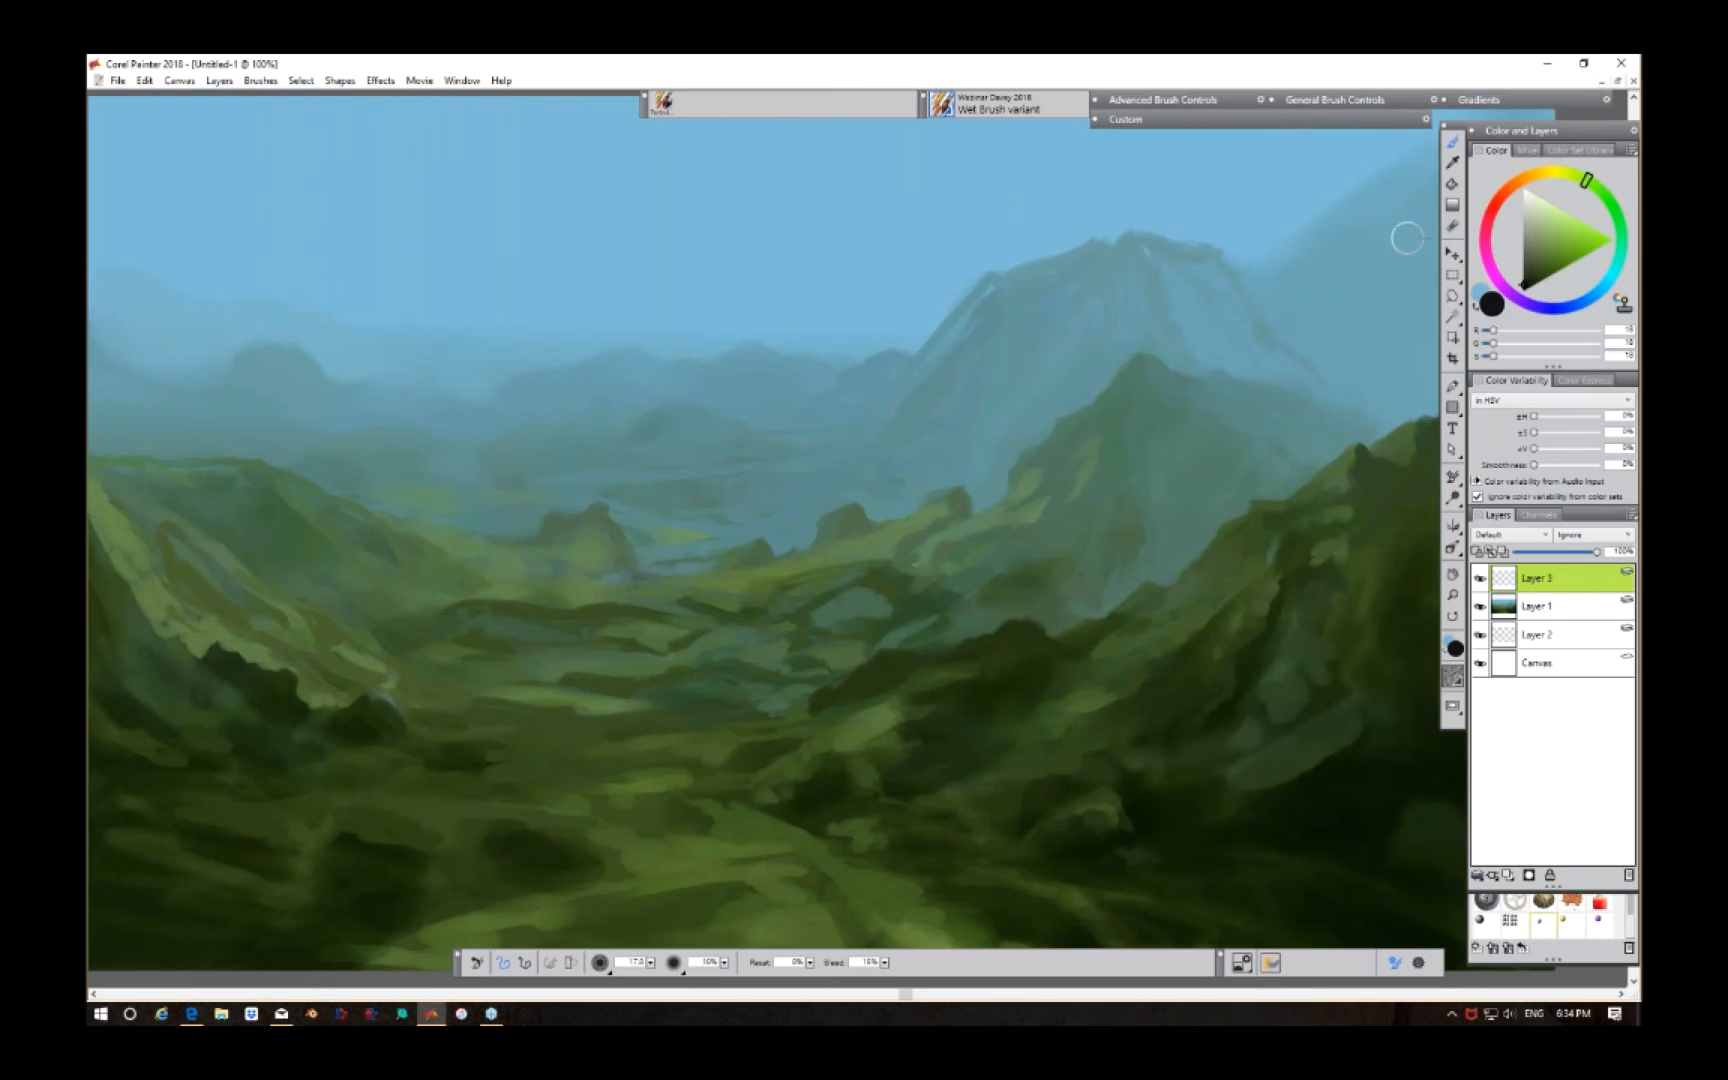
Step: Hide Layer 1, greatly enlarge the Wet Brush, and paint a large round dark grey test mass on the Canvas
{"action": "left_click", "coordinate": [1551, 664]}
{"action": "left_click", "coordinate": [1480, 607]}
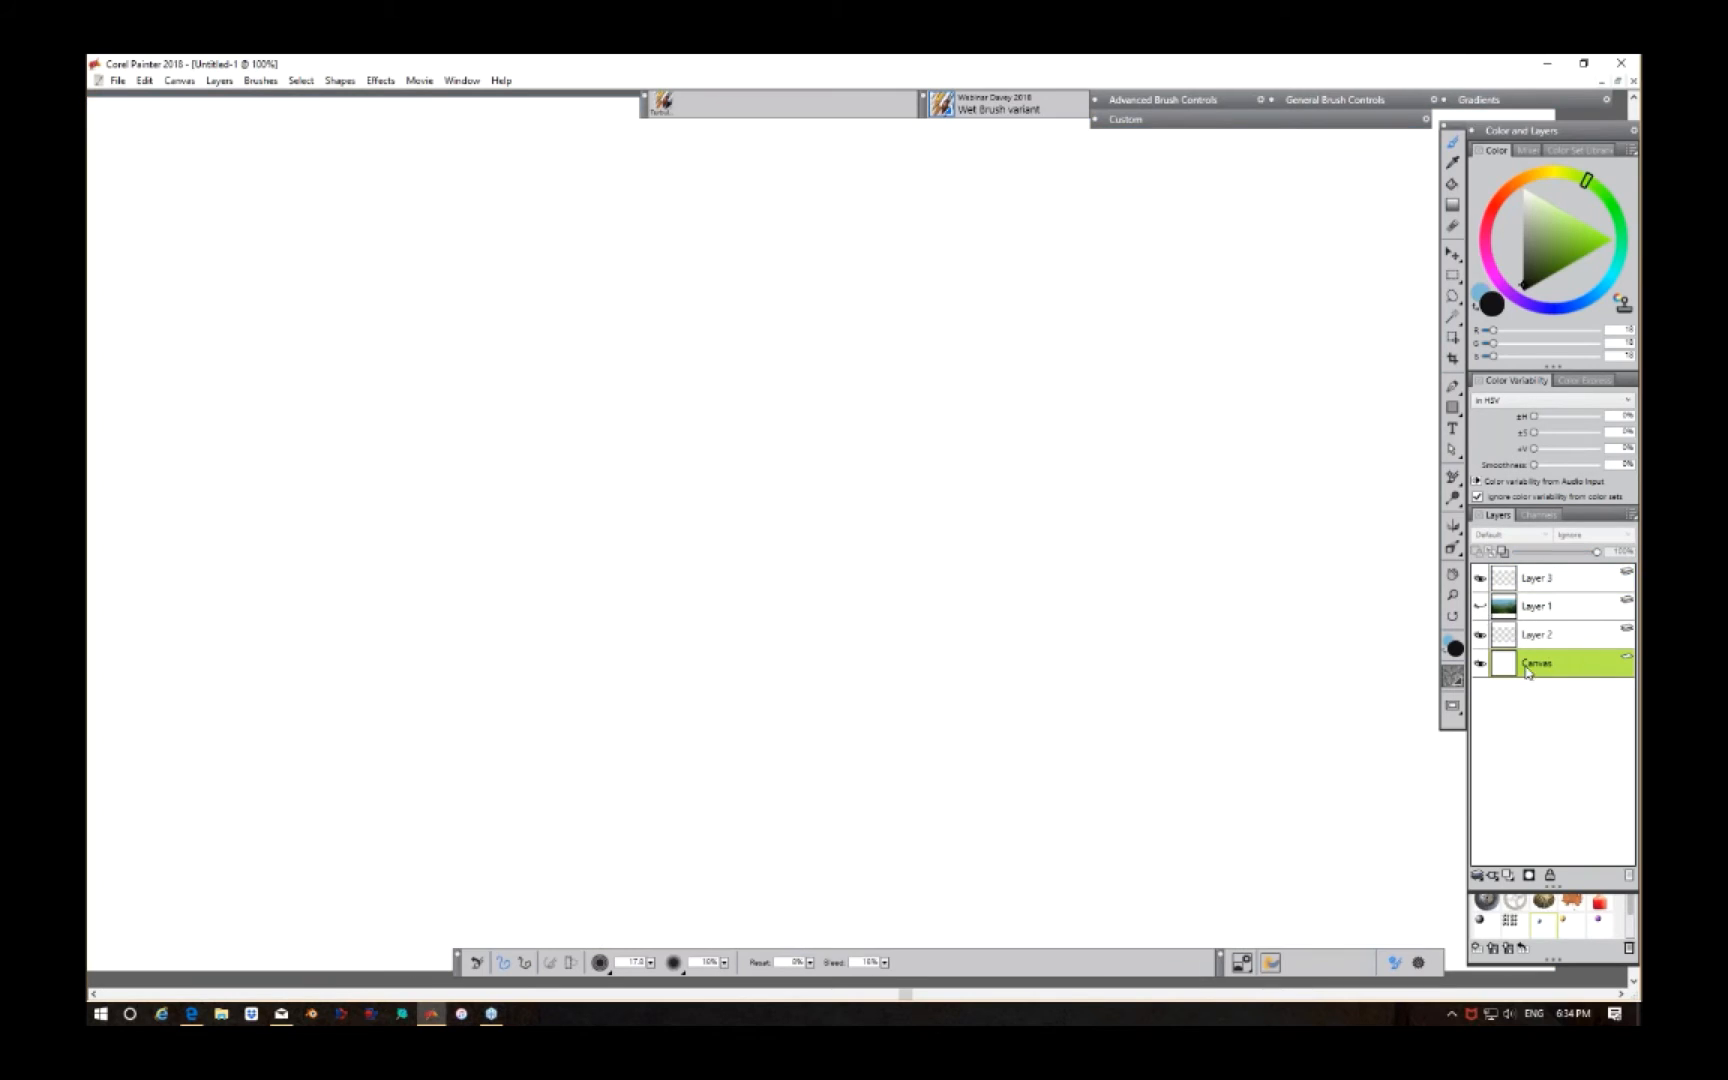
{"action": "left_click", "coordinate": [650, 963]}
{"action": "left_click", "coordinate": [535, 973]}
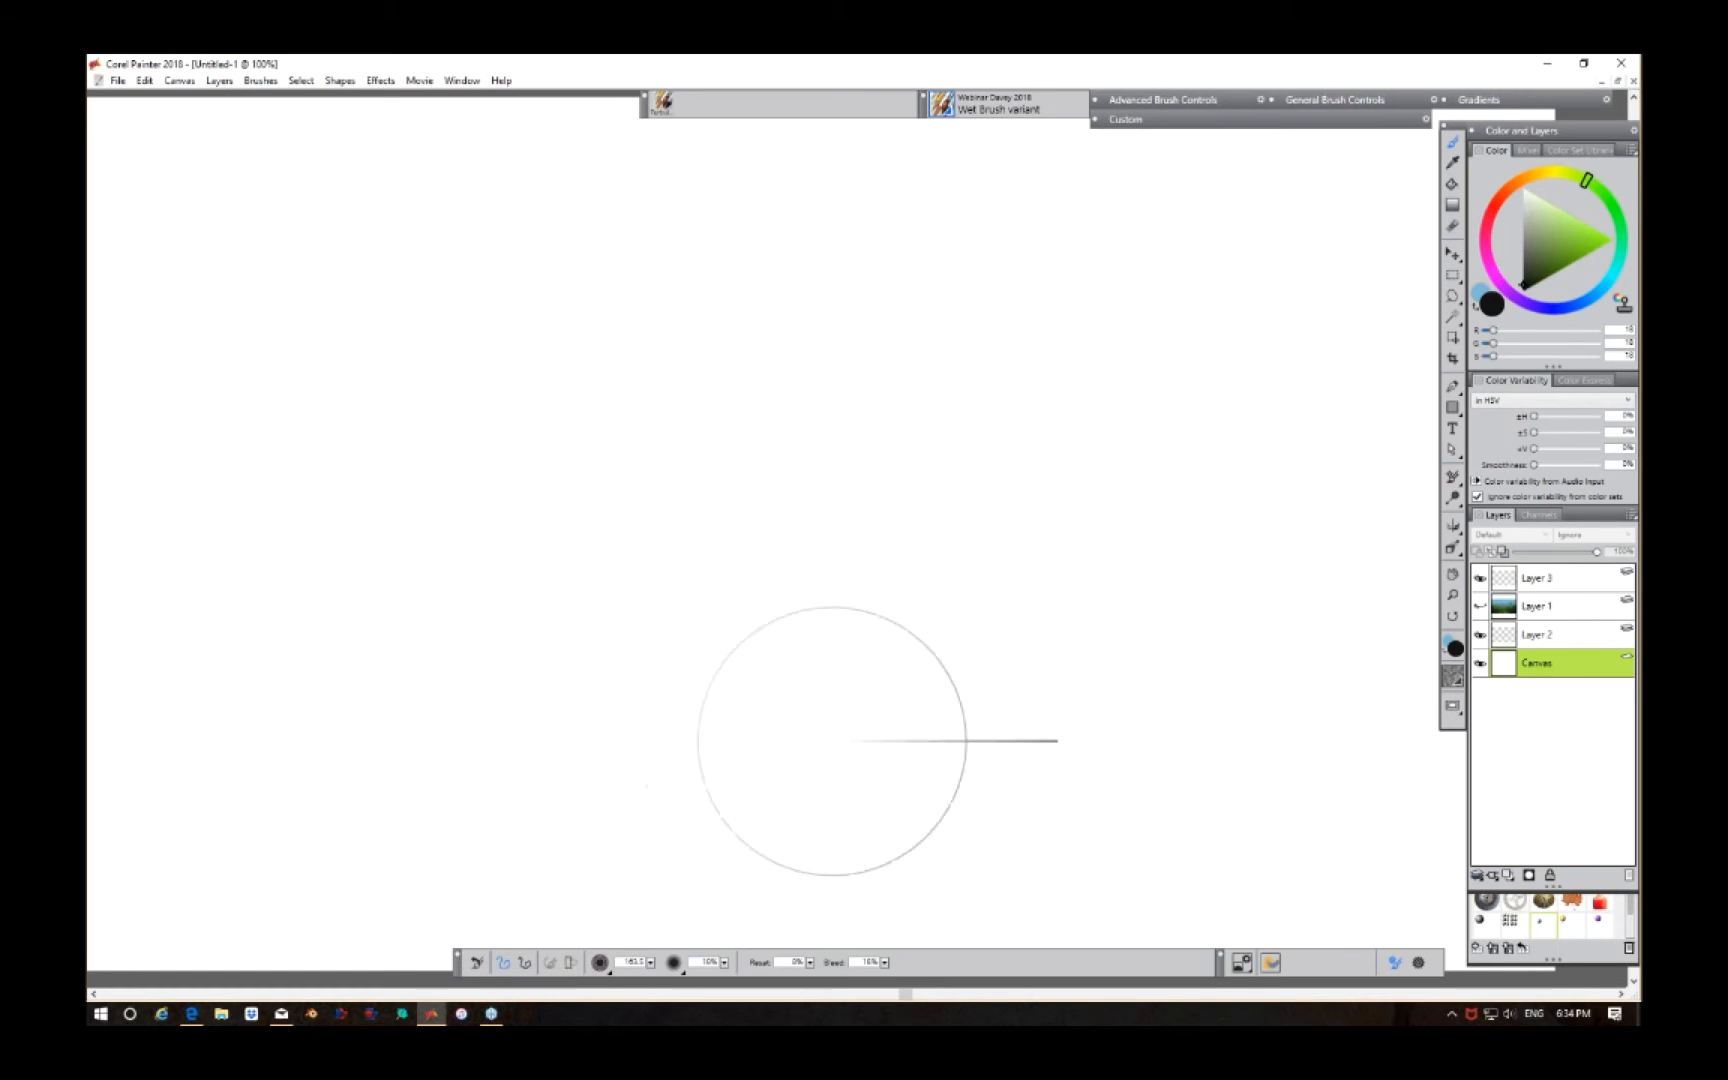
{"action": "left_click", "coordinate": [650, 963]}
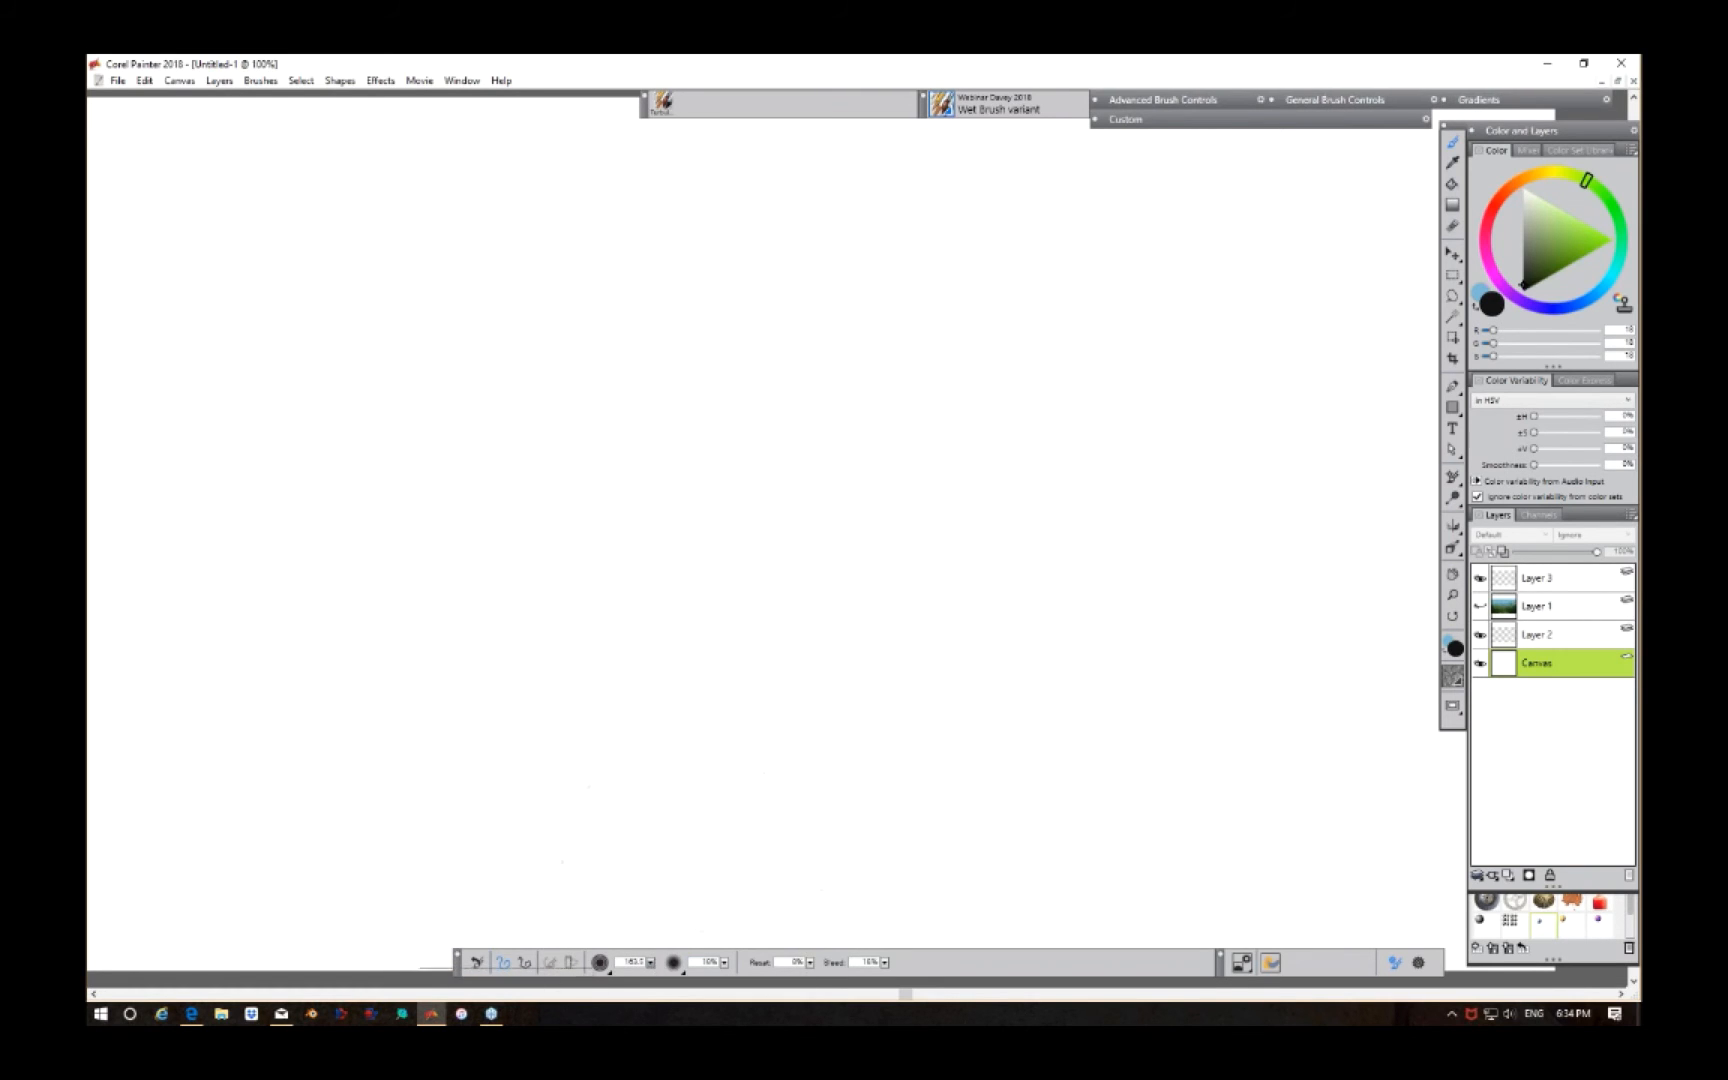
{"action": "left_click", "coordinate": [562, 973]}
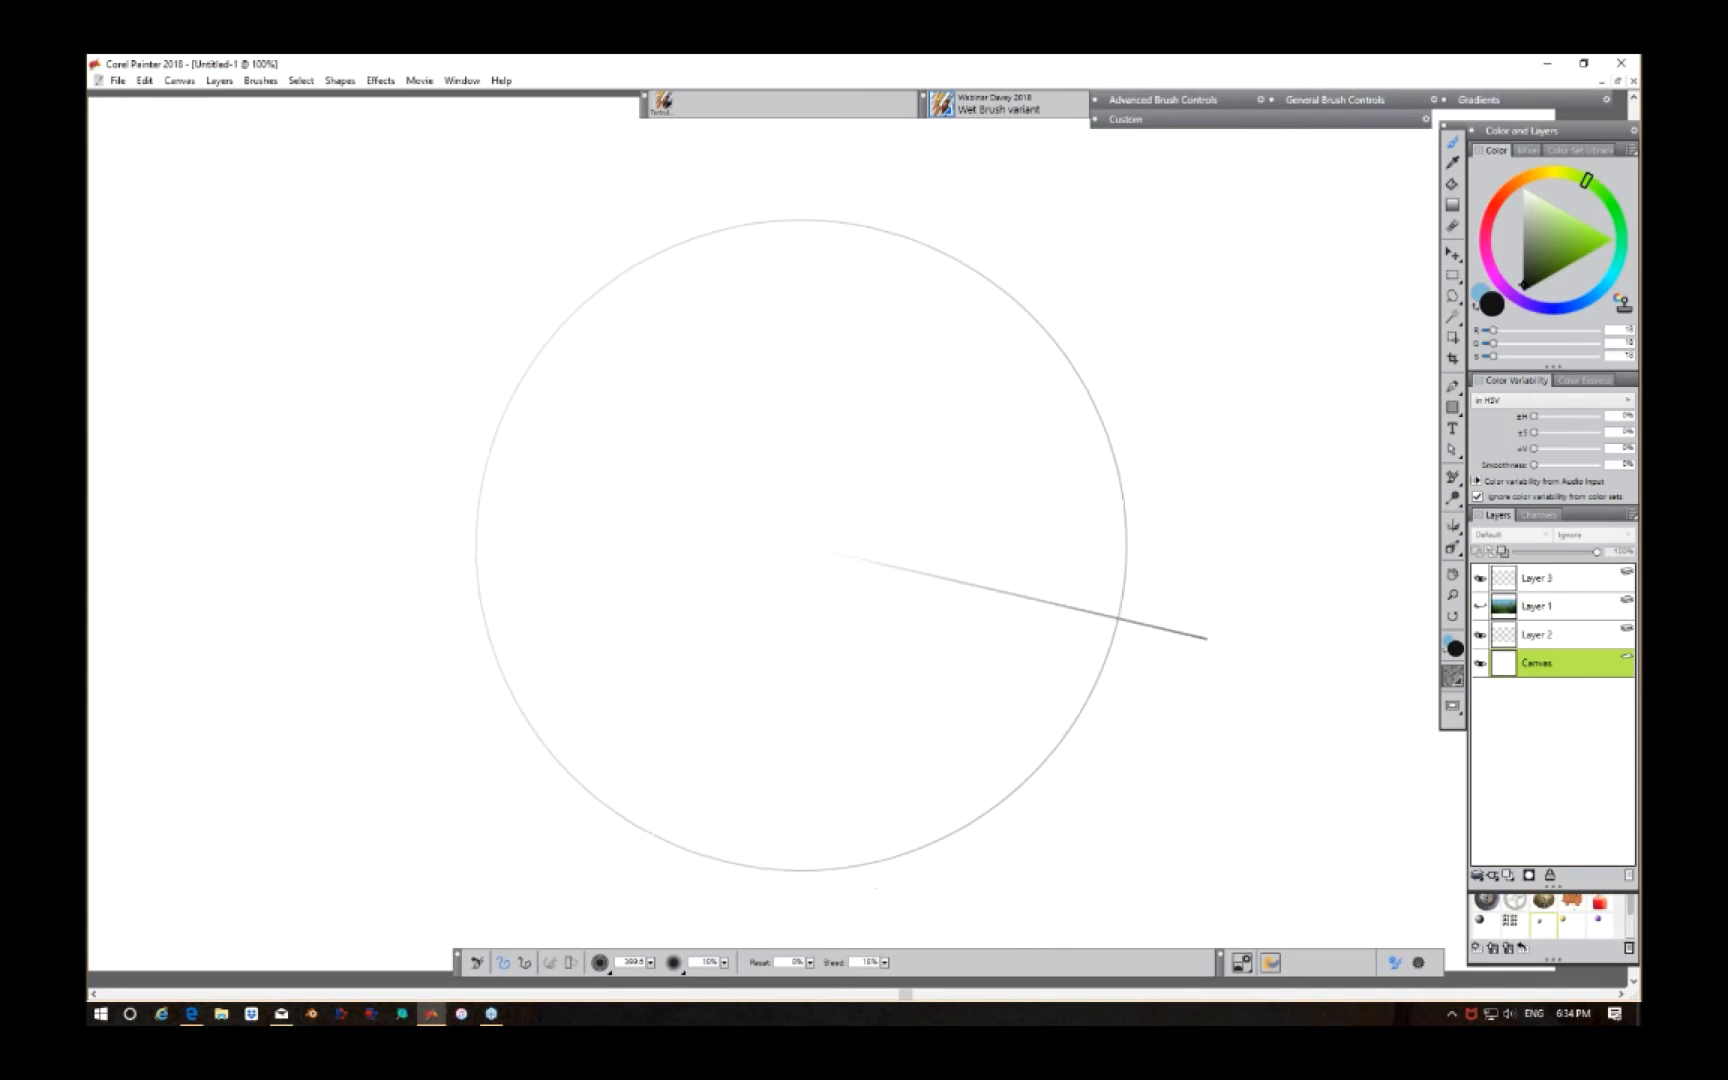
{"action": "mouse_move", "coordinate": [805, 540]}
{"action": "left_mouse_down"}
{"action": "mouse_move", "coordinate": [859, 565]}
{"action": "mouse_move", "coordinate": [801, 544]}
{"action": "left_mouse_up"}
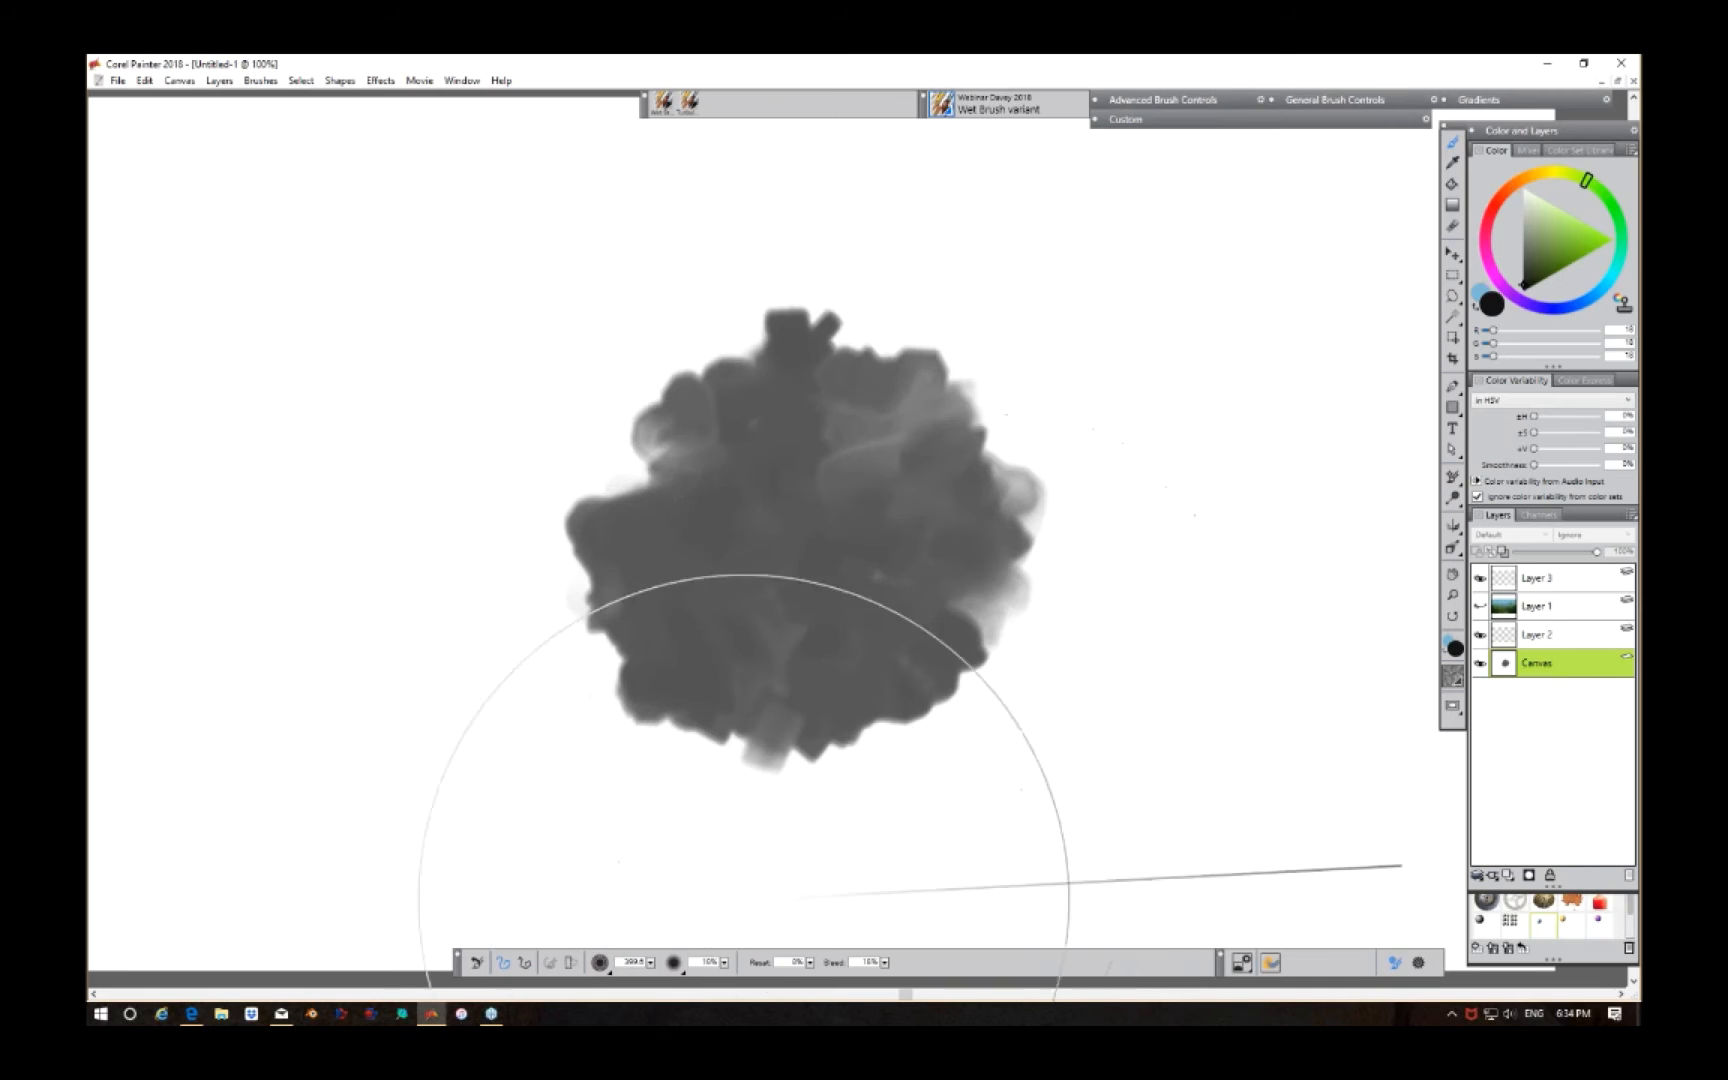
Step: Reduce the Wet Brush size, show Layer 1 again, and hide the Canvas with its grey test mass
{"action": "left_click_drag", "start_coordinate": [650, 963], "coordinate": [539, 972]}
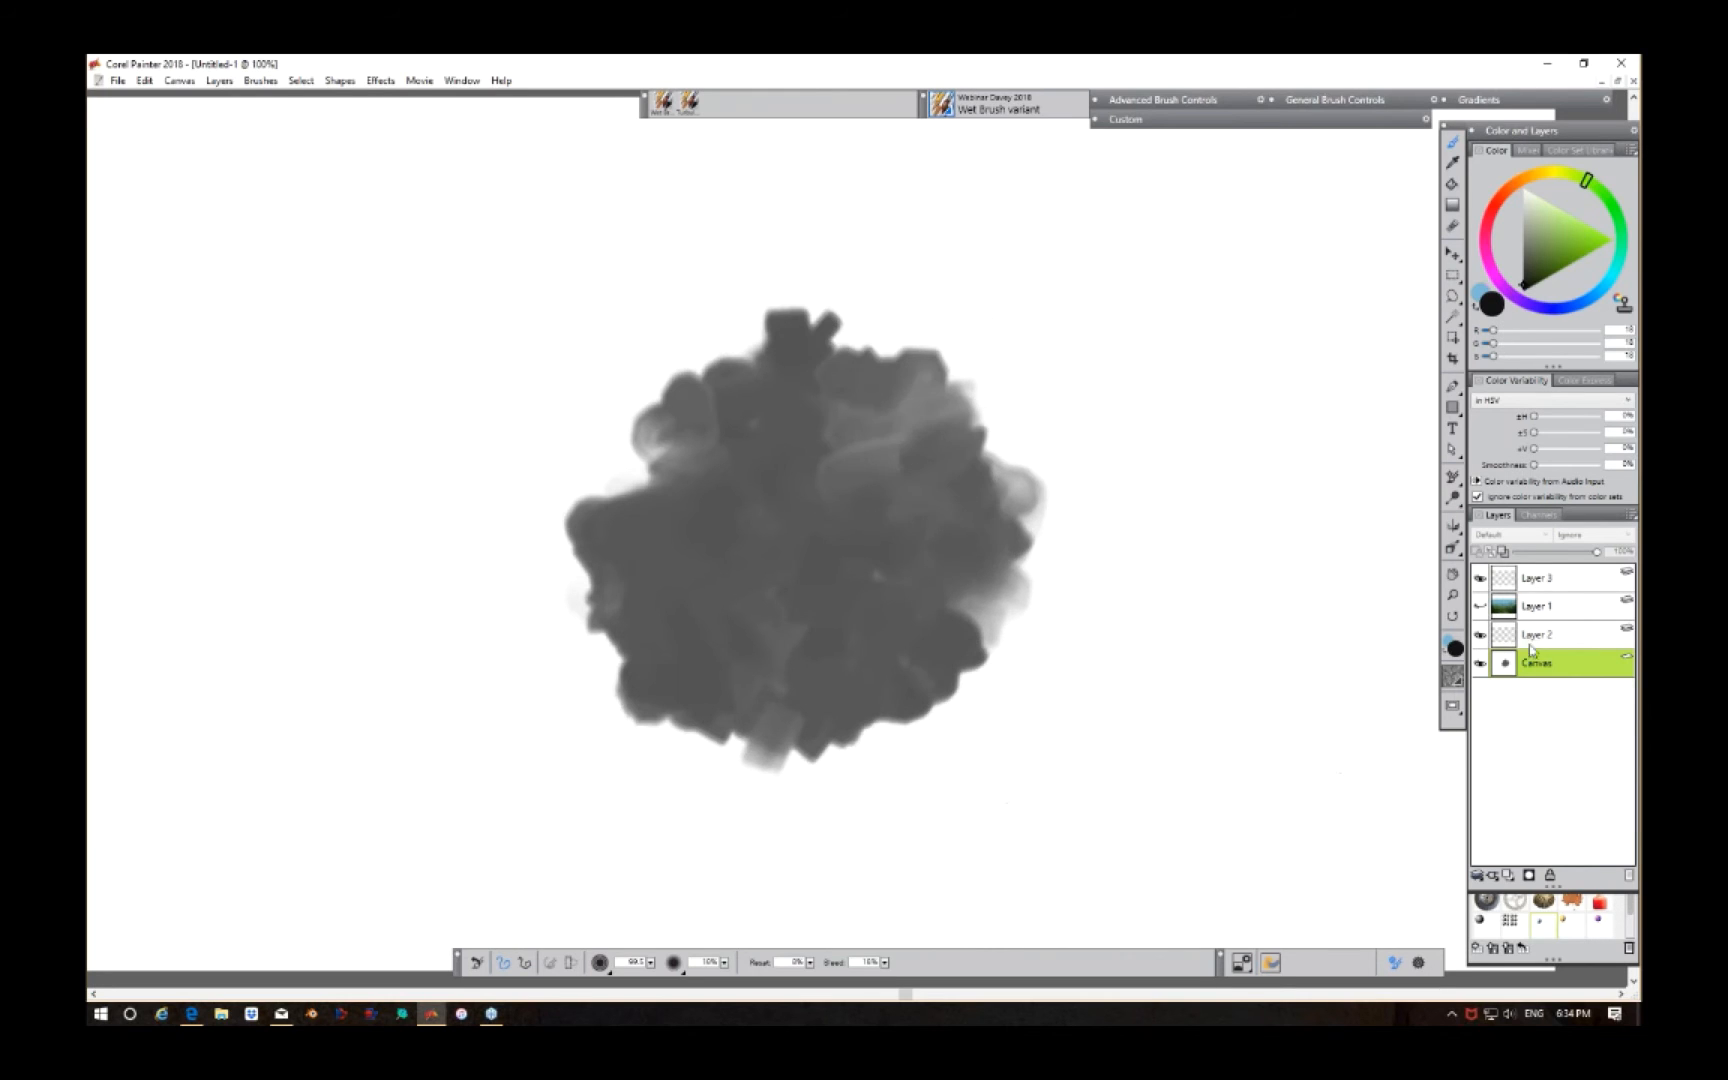
{"action": "left_click", "coordinate": [1480, 606]}
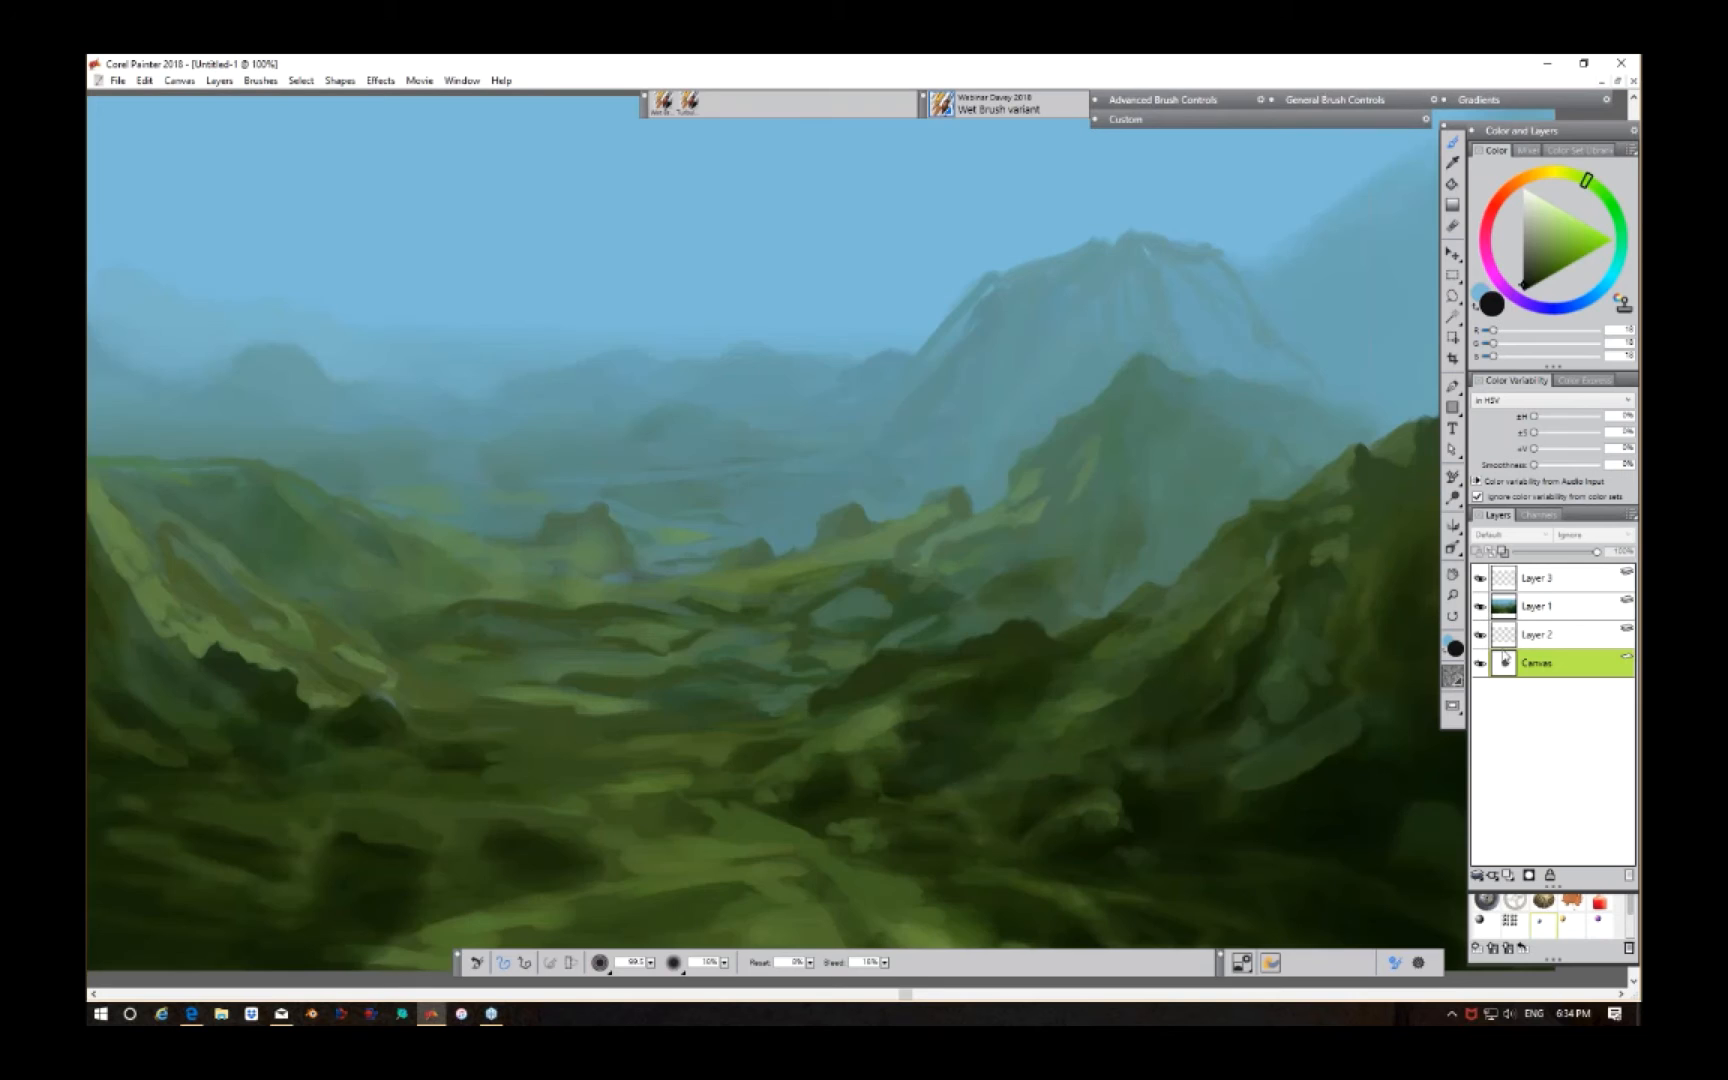
{"action": "left_click", "coordinate": [1482, 664]}
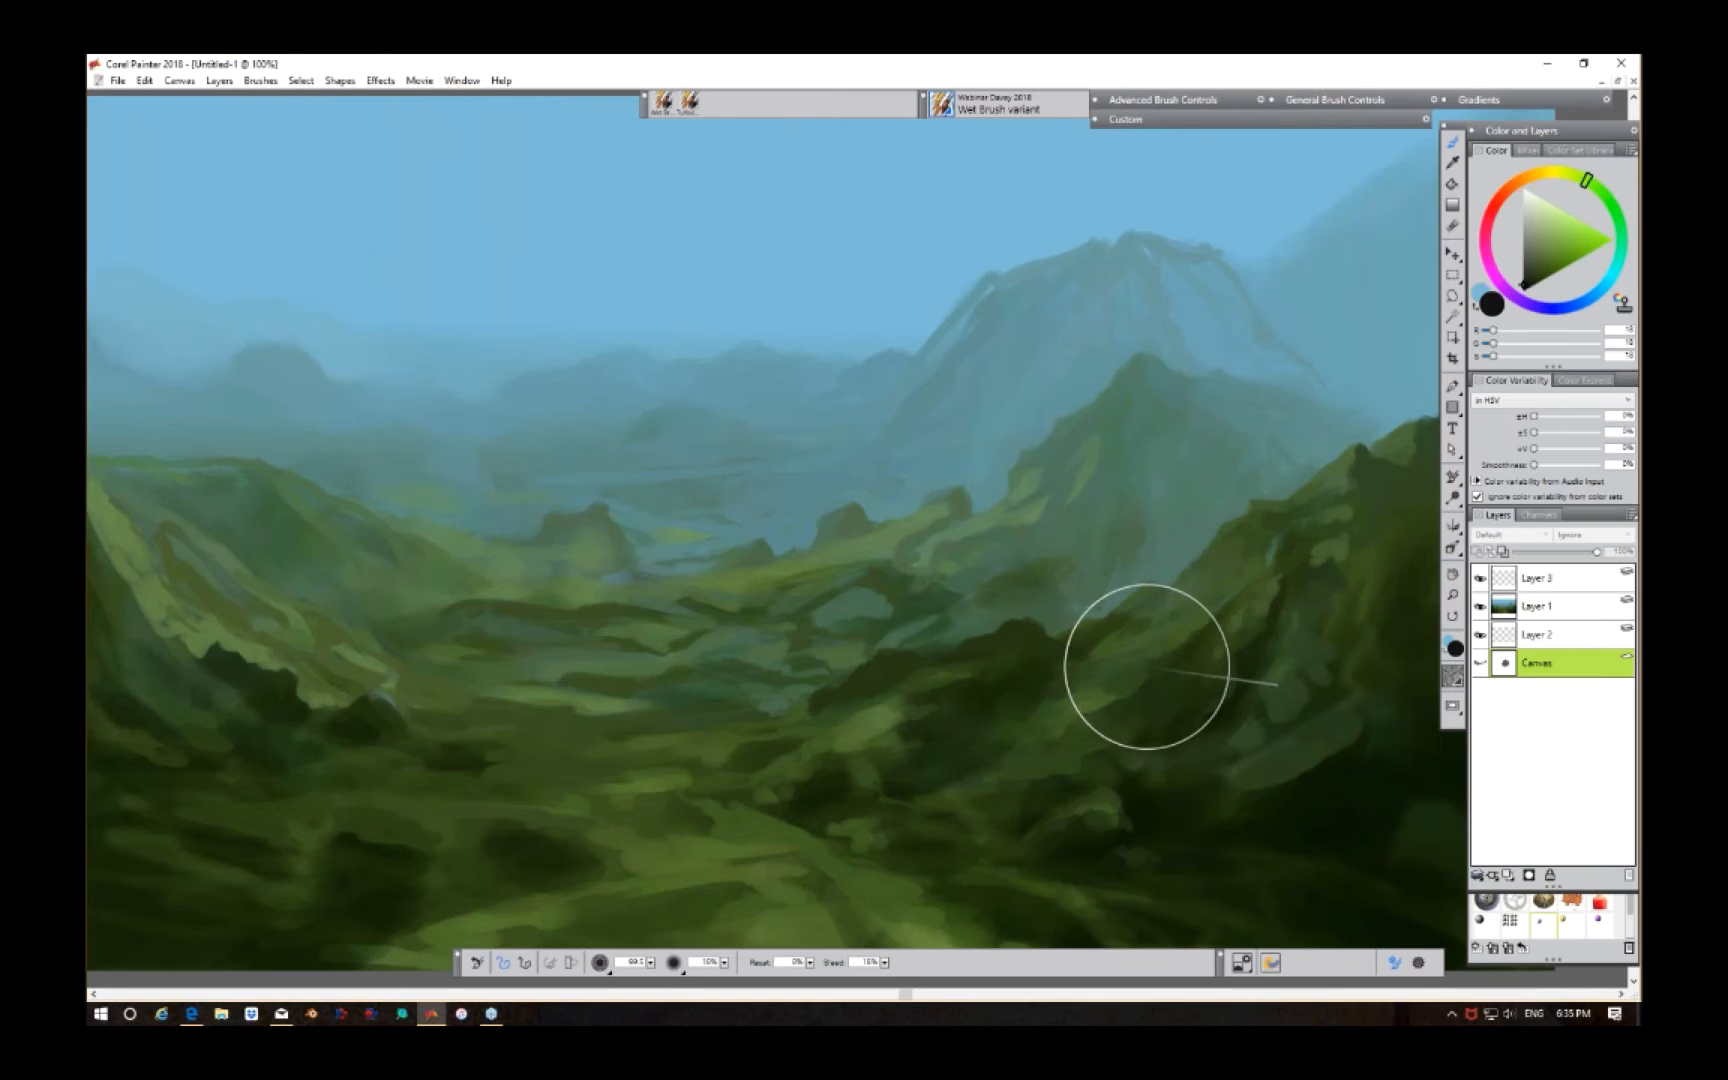
Step: Sample olive green from the foreground path and, with a smaller Wet Brush, paint lit ground and rock forms across Layer 1's foreground
{"action": "key", "text": "ctrl+minus"}
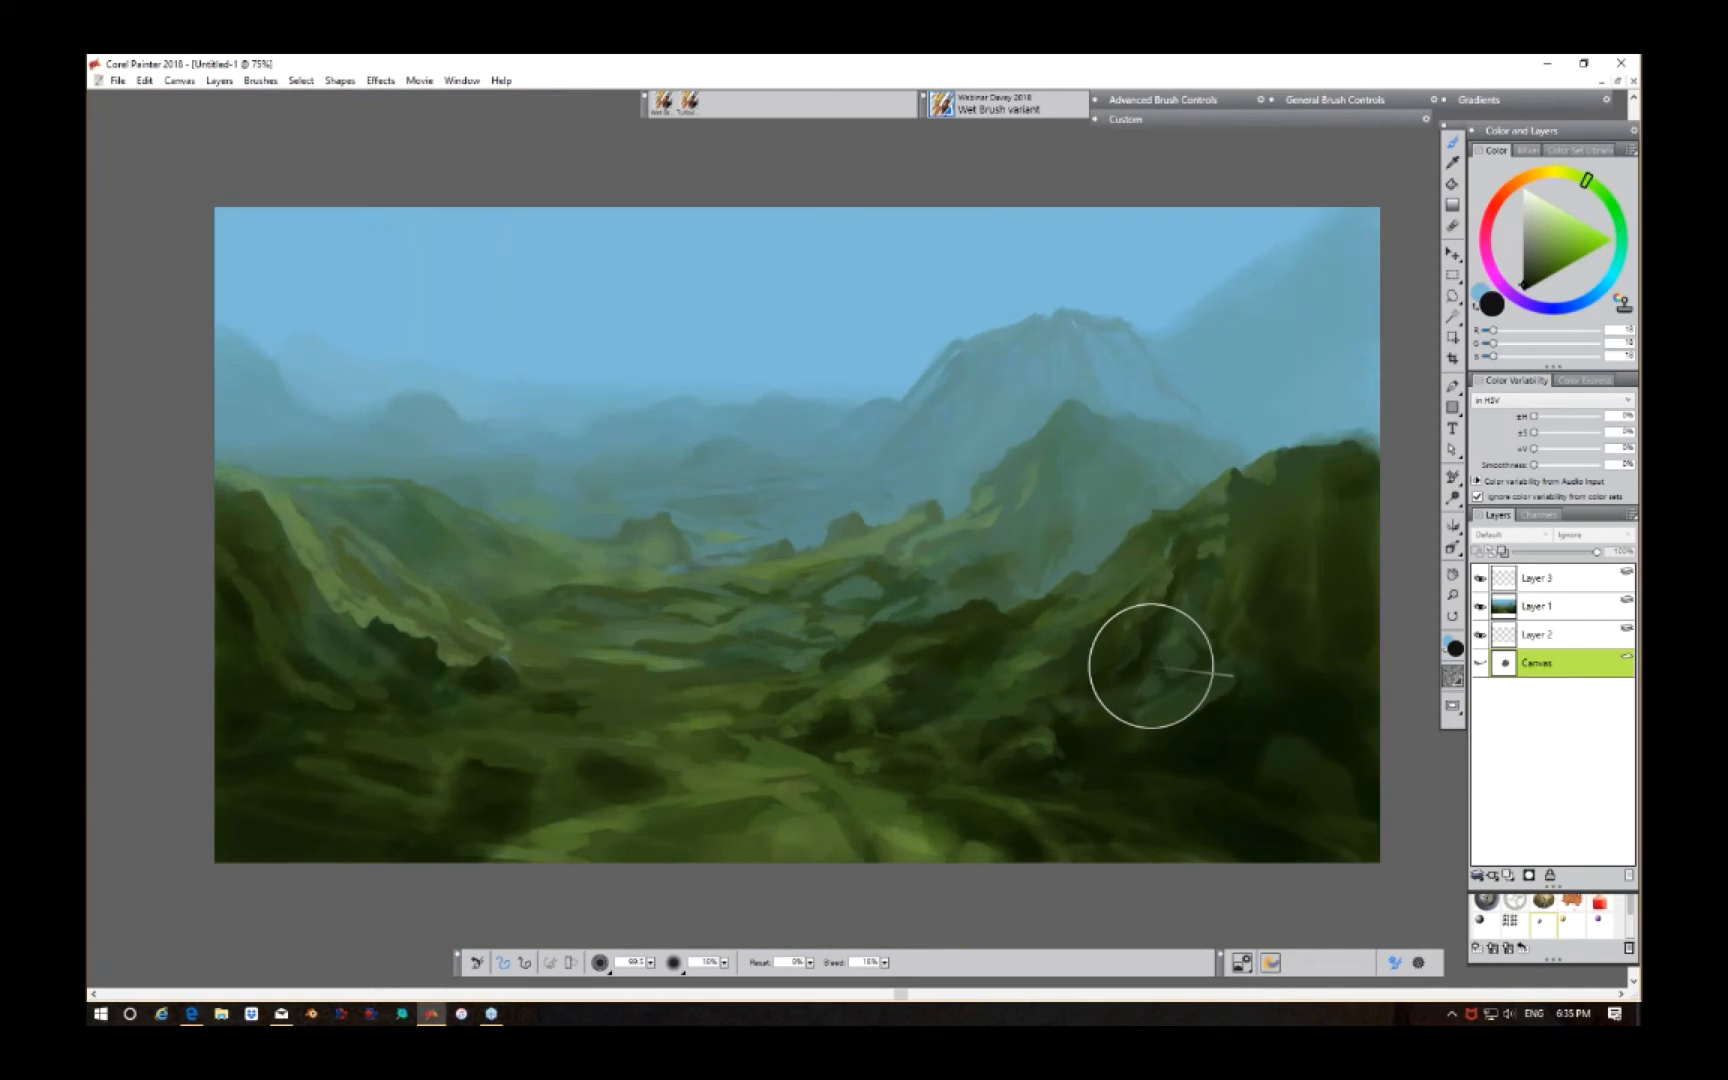
{"action": "left_click", "coordinate": [906, 835], "text": "alt"}
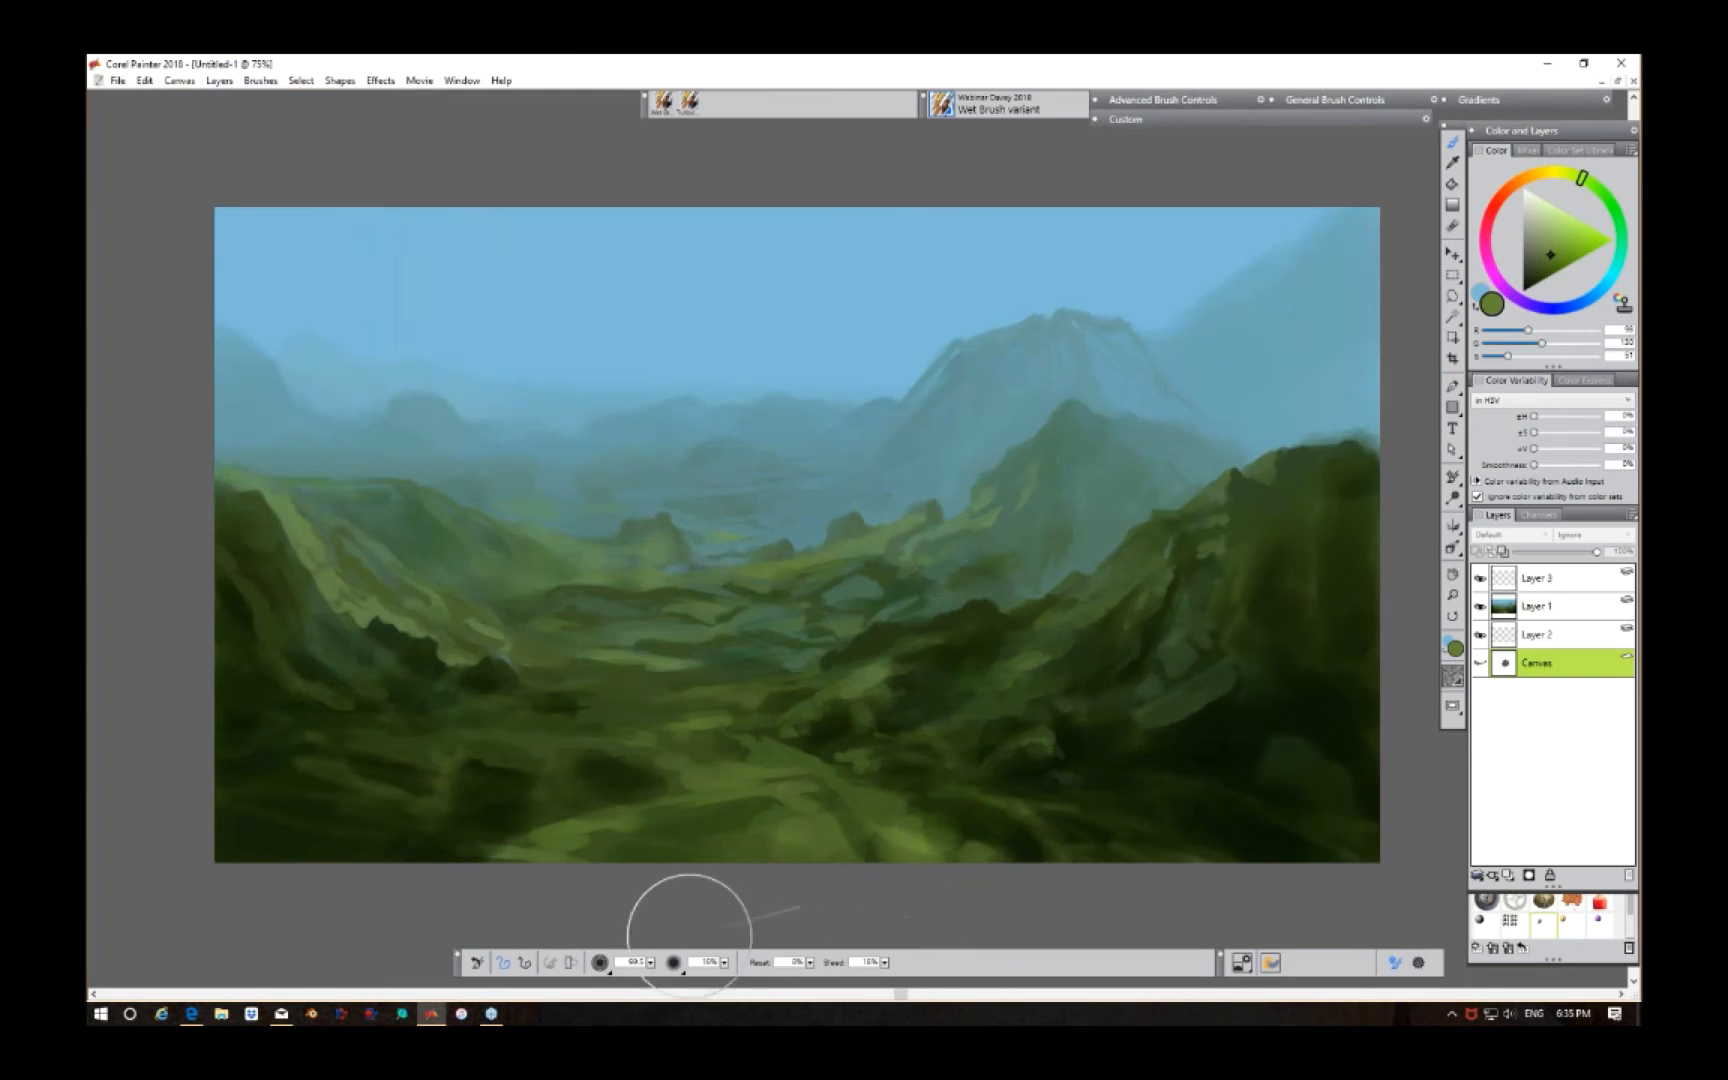
{"action": "left_click_drag", "start_coordinate": [650, 963], "coordinate": [511, 973]}
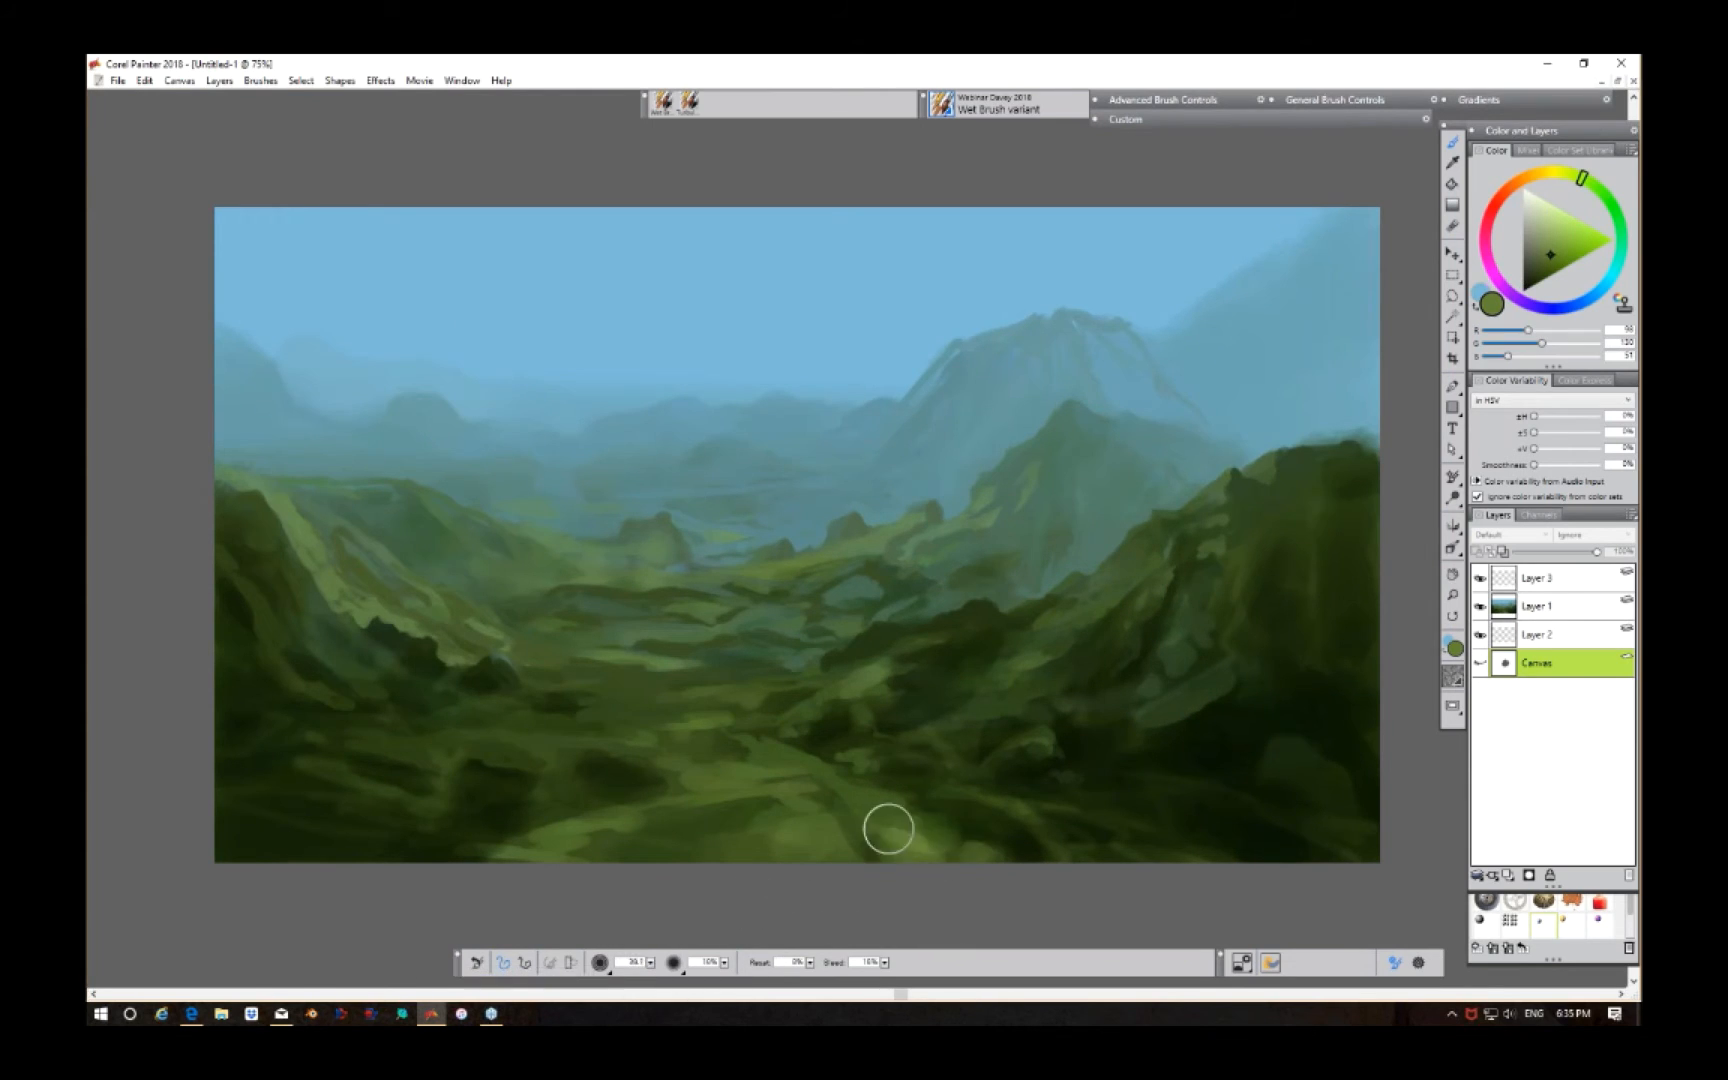
{"action": "left_click", "coordinate": [1553, 610]}
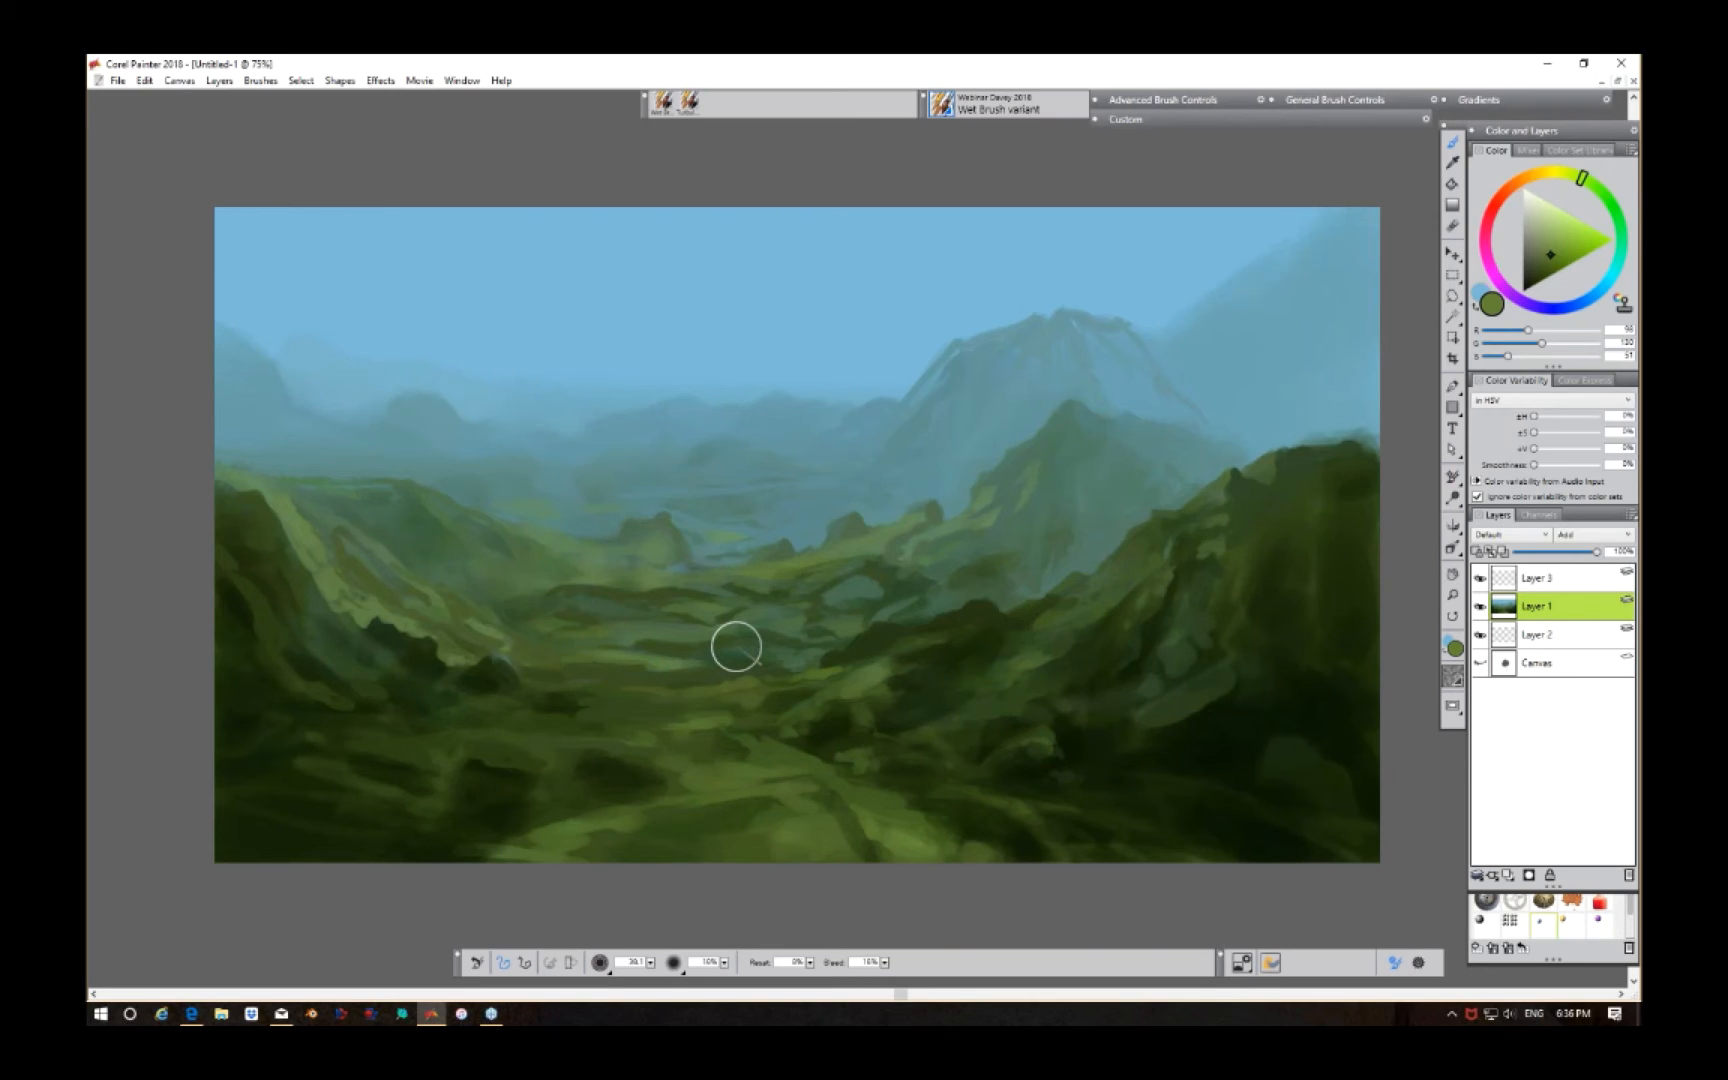
{"action": "mouse_move", "coordinate": [740, 752]}
{"action": "left_mouse_down"}
{"action": "mouse_move", "coordinate": [629, 764]}
{"action": "mouse_move", "coordinate": [676, 770]}
{"action": "left_mouse_up"}
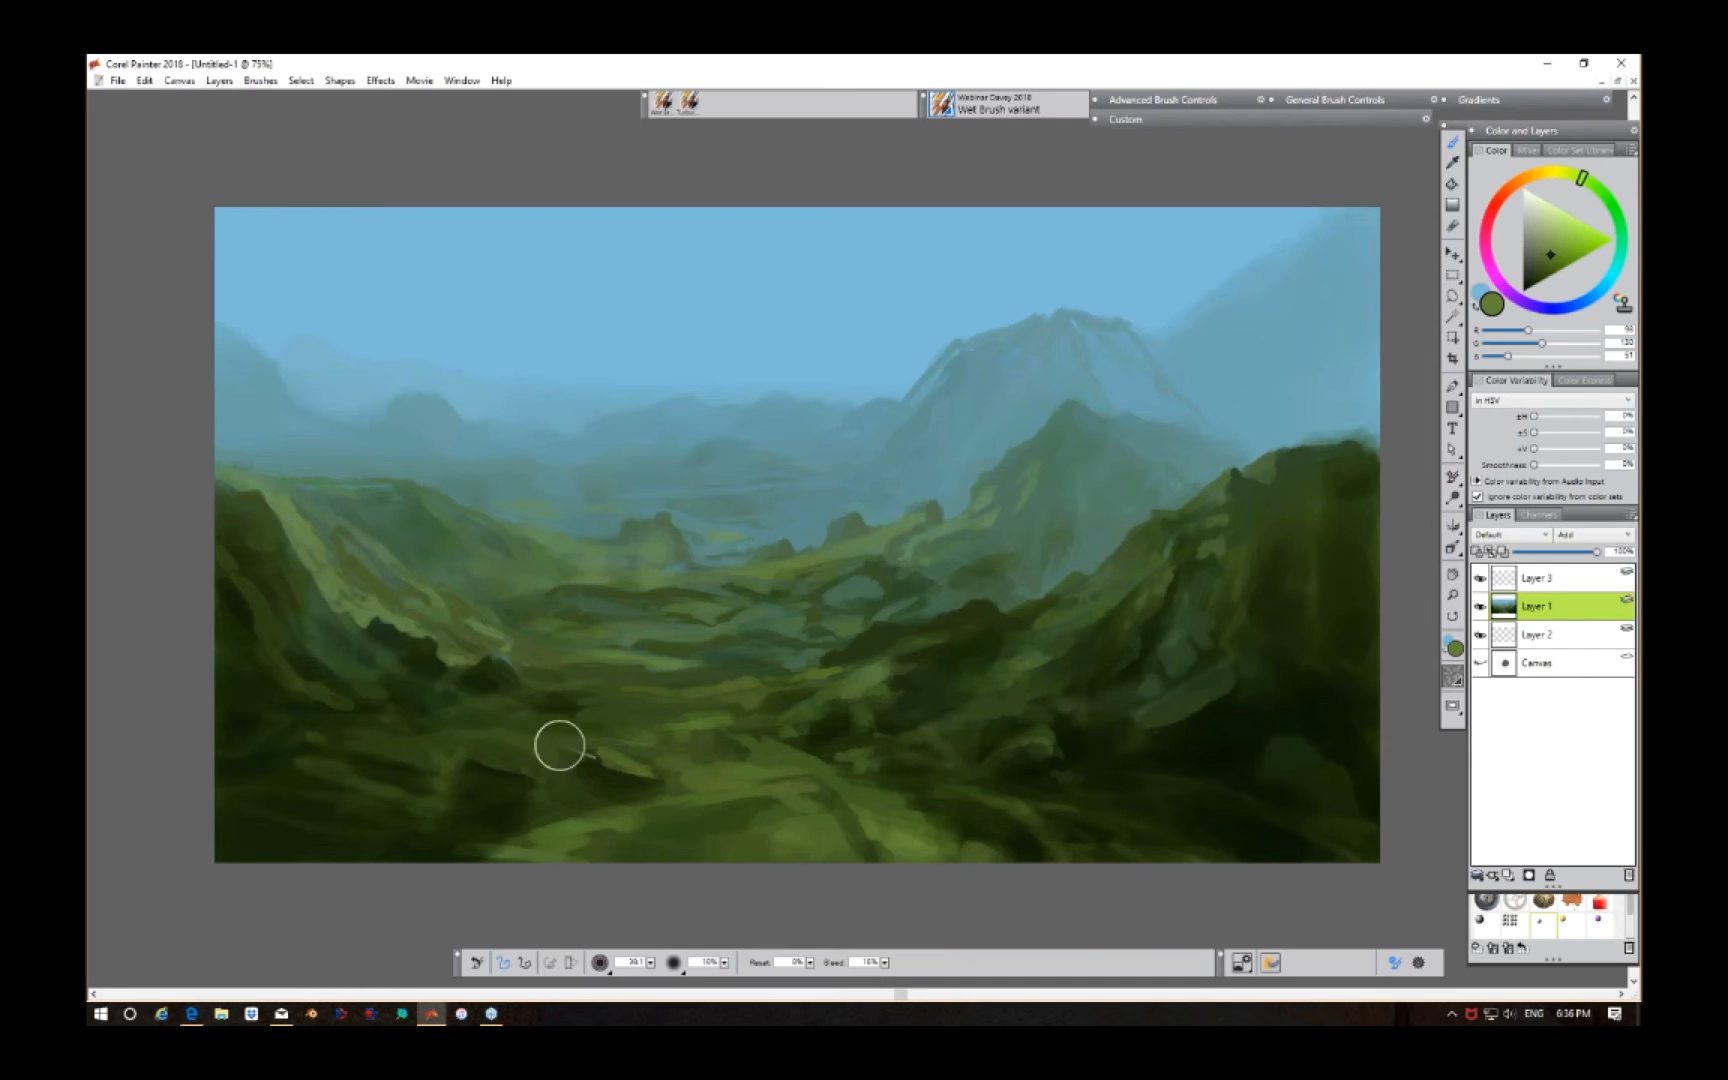
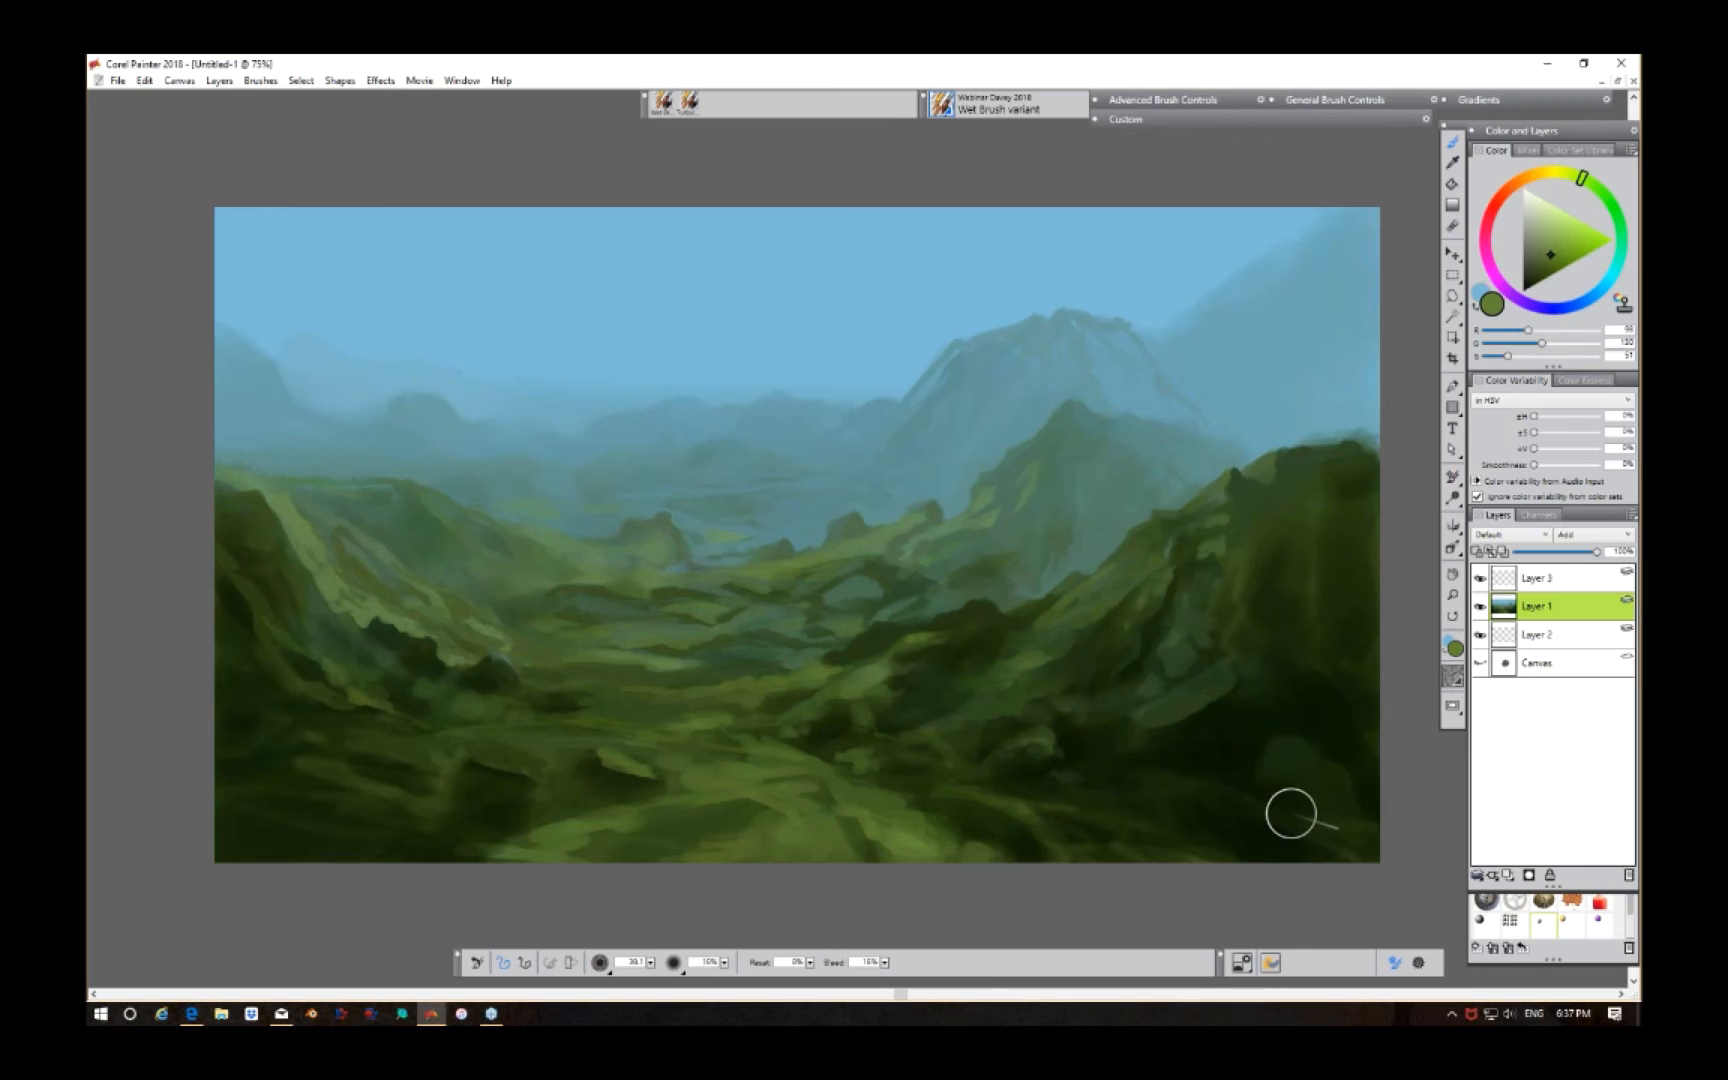
Step: Set Layer 3 to the Shadow Map composite method and shade the foreground path with a light green Wet Brush sized about 81
{"action": "left_click", "coordinate": [1555, 588]}
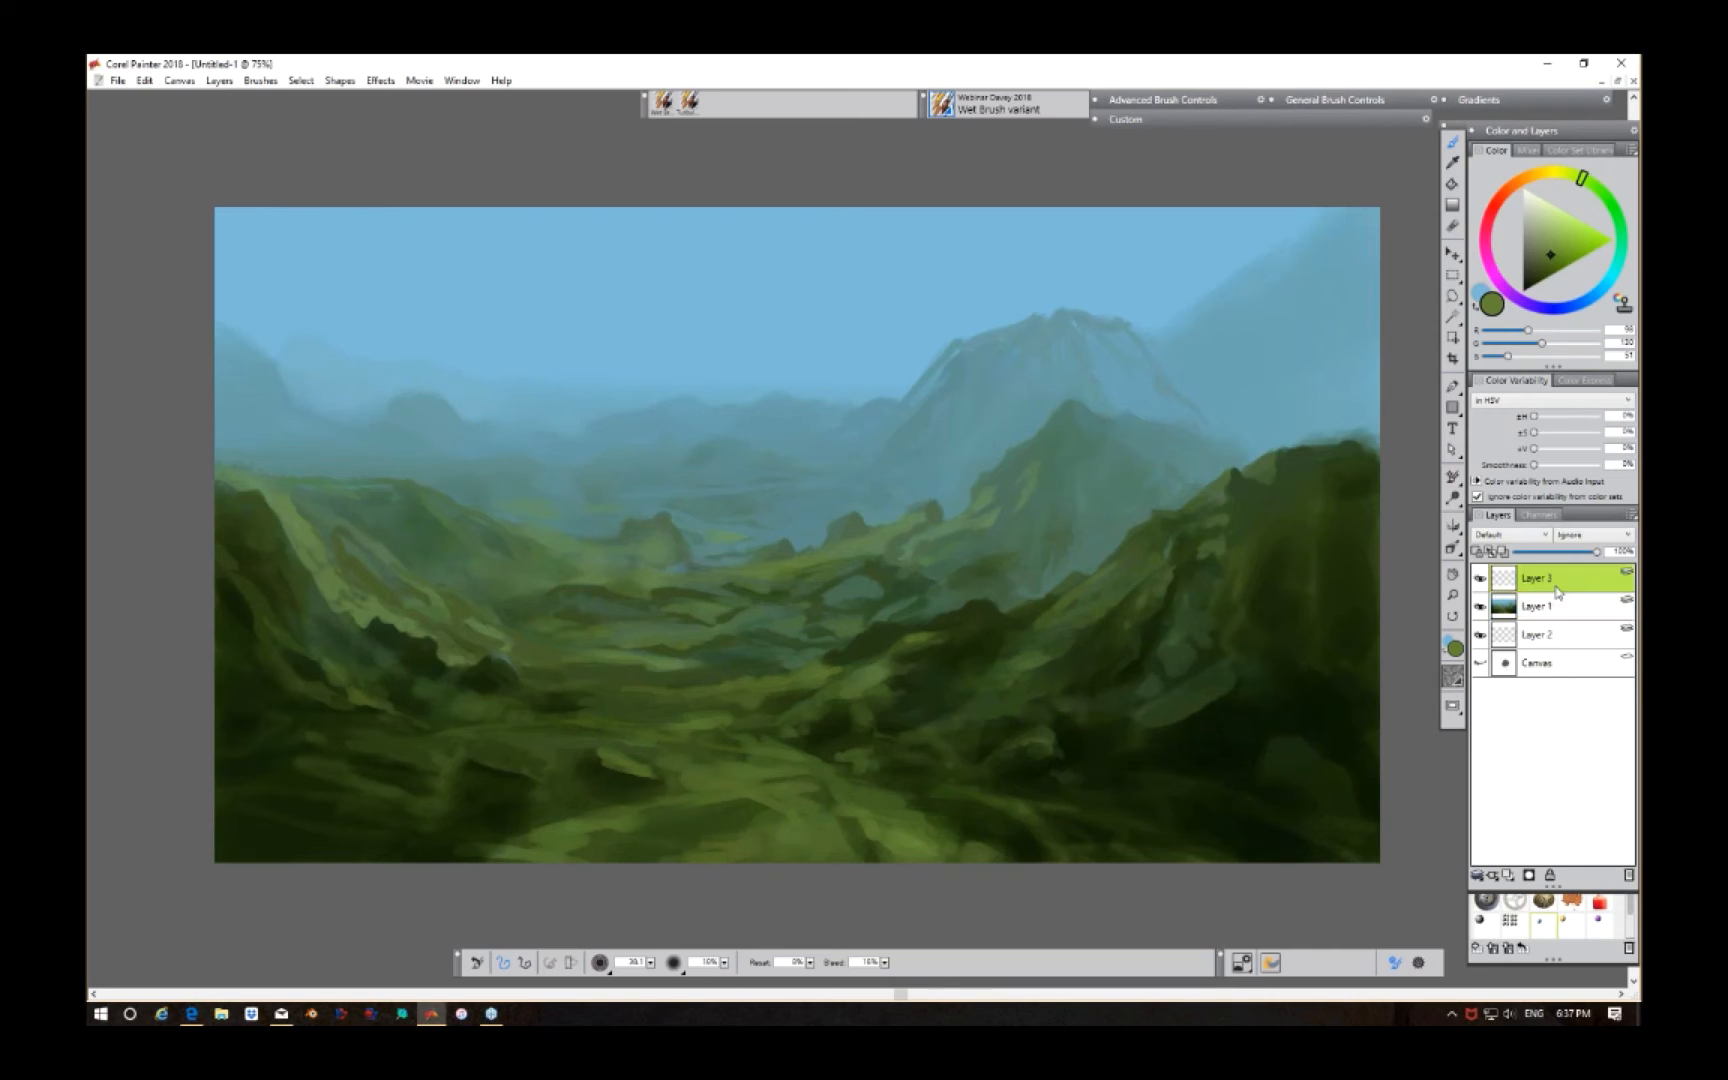
{"action": "left_click", "coordinate": [1543, 537]}
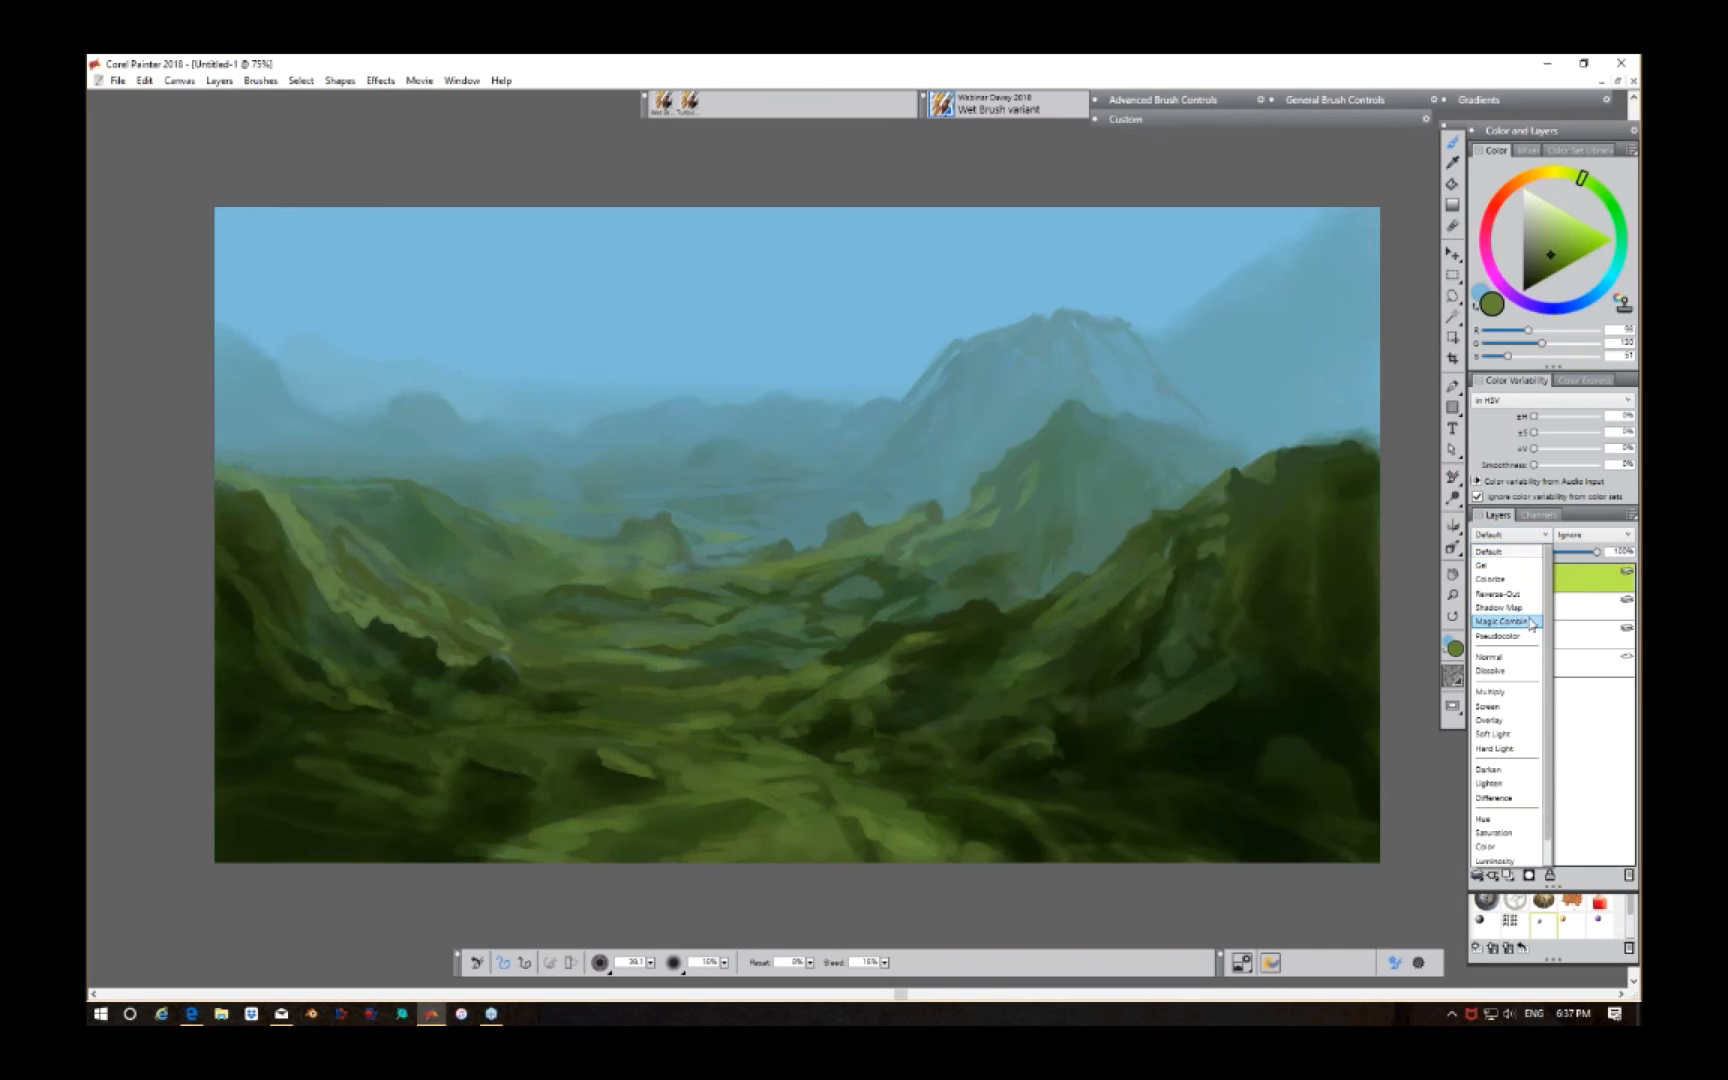
{"action": "left_click", "coordinate": [1530, 608]}
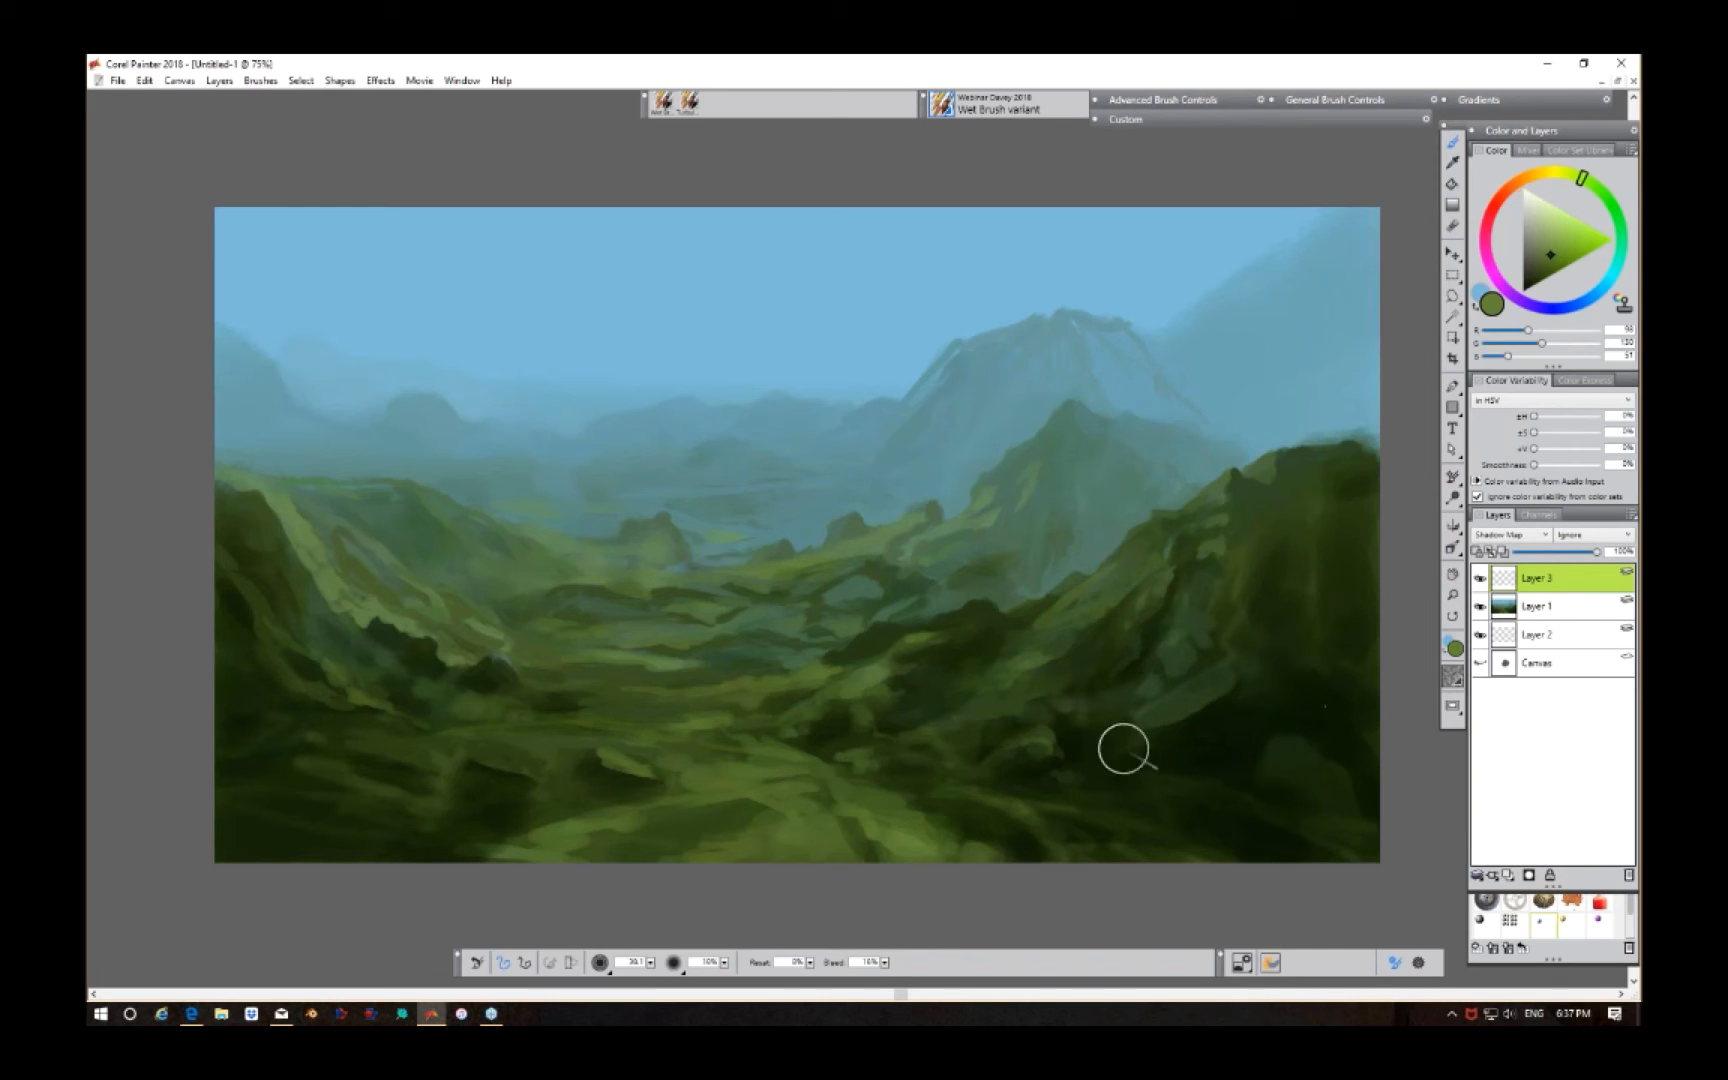
{"action": "left_click_drag", "start_coordinate": [651, 962], "coordinate": [527, 971]}
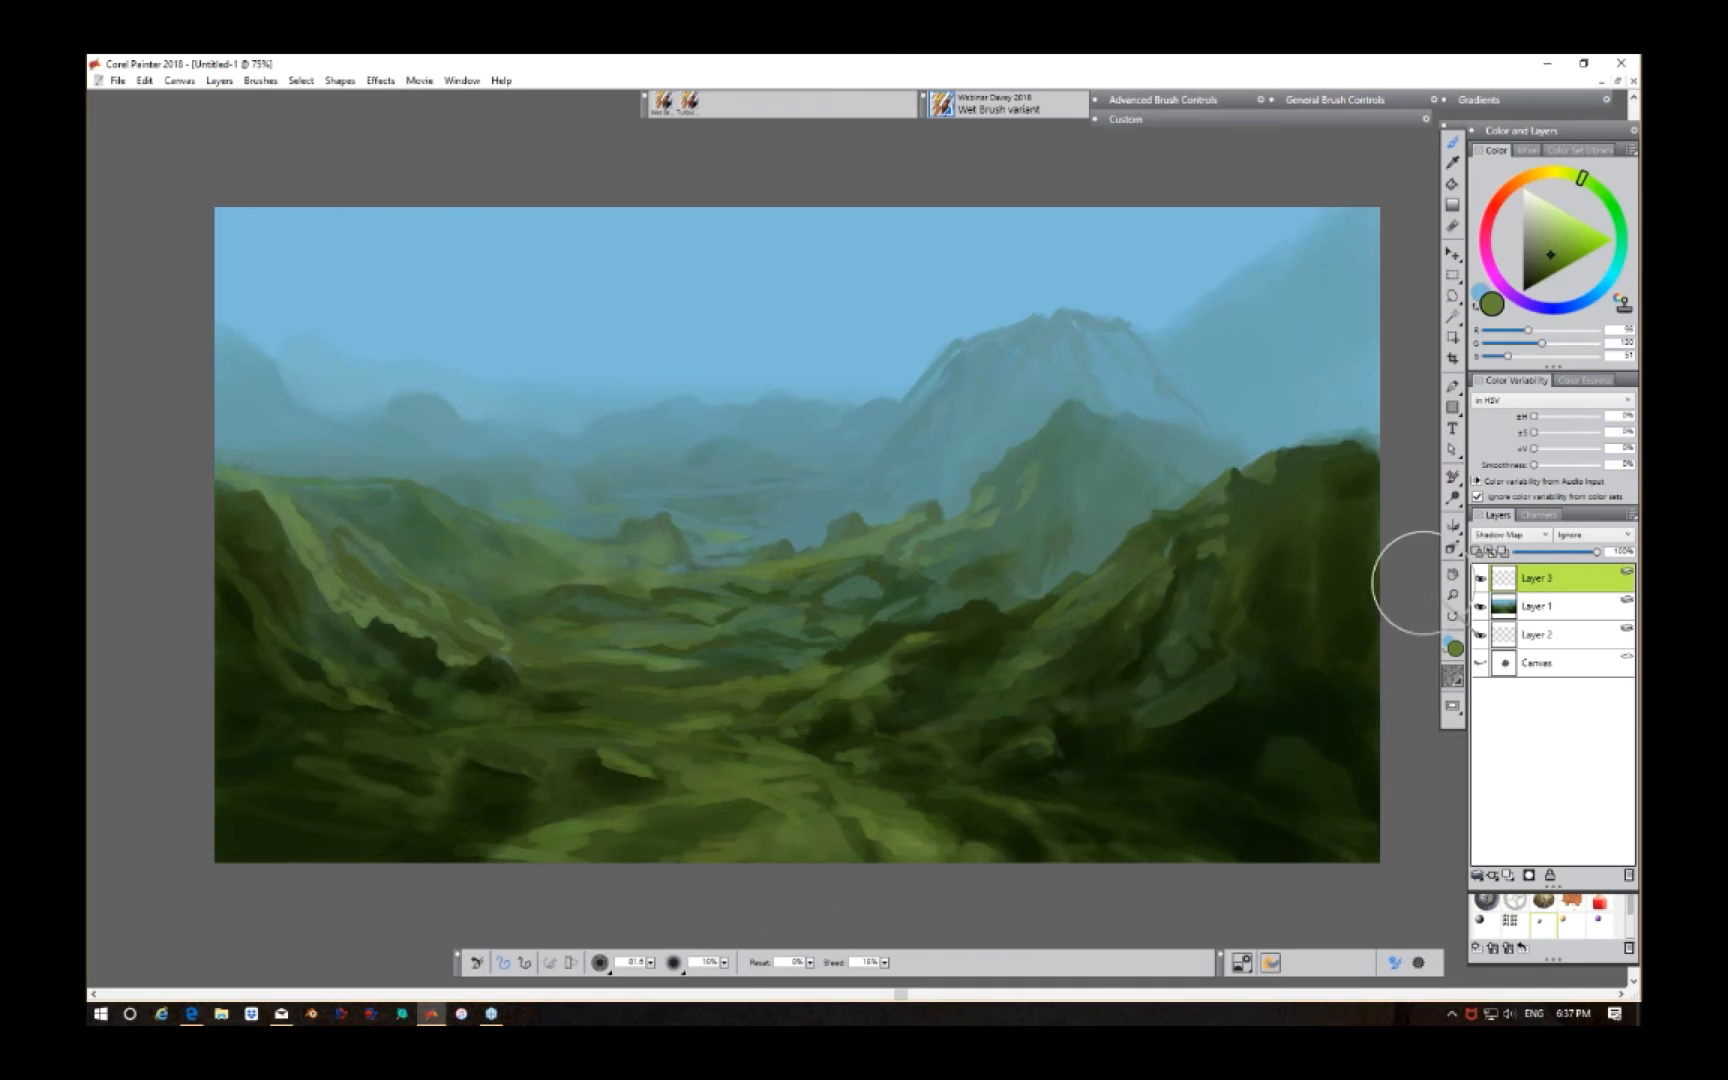
{"action": "left_click", "coordinate": [1552, 229]}
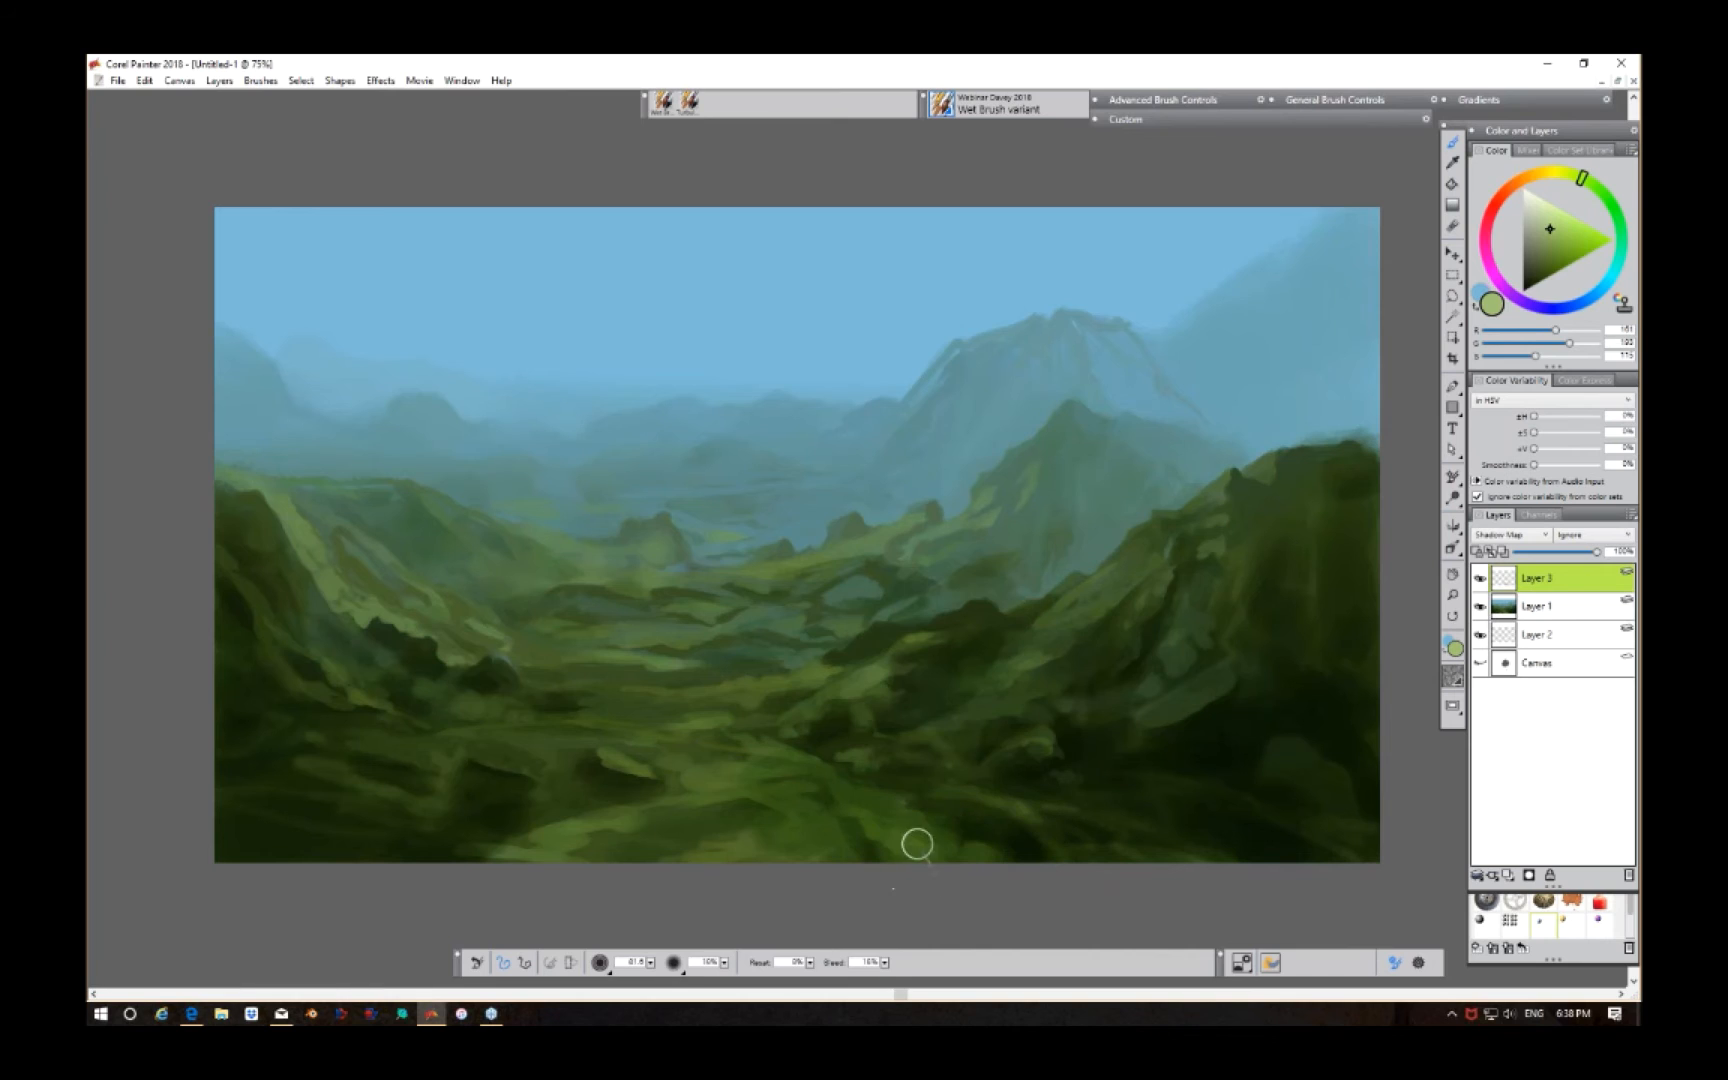
Step: Erase criss-crossing light streaks from Layer 3's shading on the foreground path, and return to the Wet Brush
{"action": "key", "text": "n"}
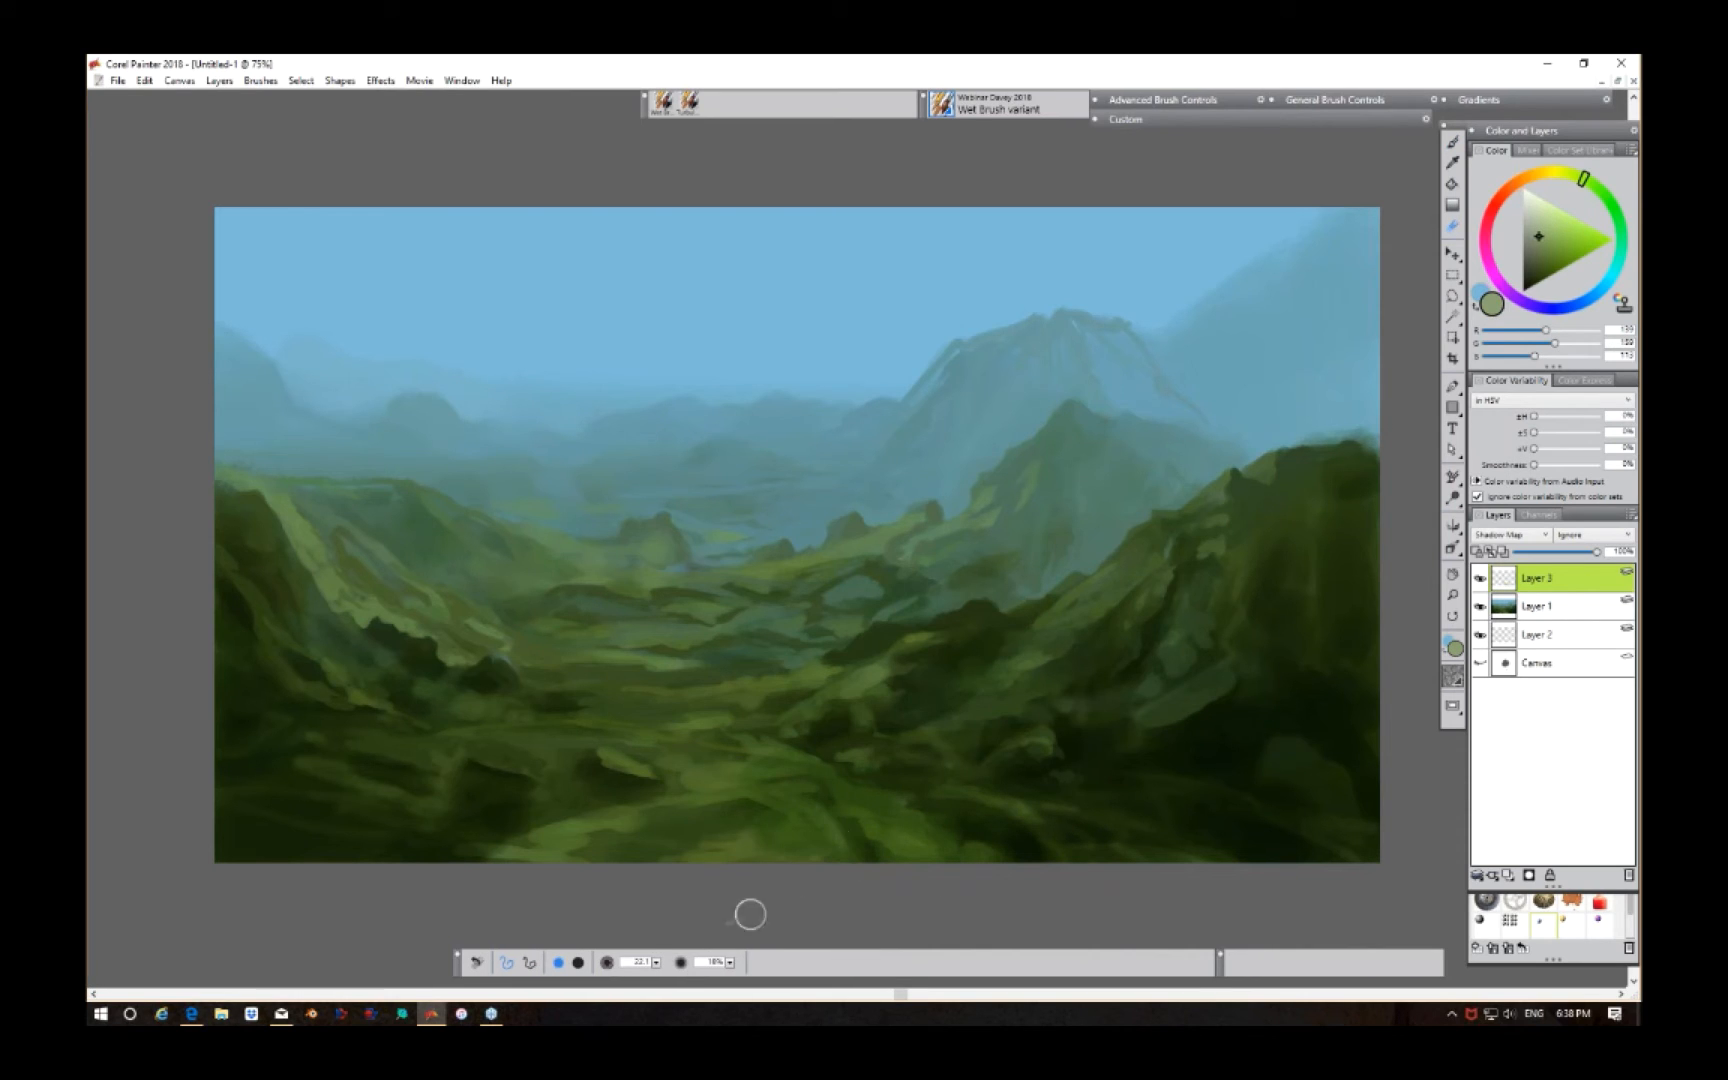
{"action": "left_click", "coordinate": [578, 962]}
{"action": "mouse_move", "coordinate": [806, 799]}
{"action": "left_mouse_down"}
{"action": "mouse_move", "coordinate": [841, 850]}
{"action": "mouse_move", "coordinate": [845, 791]}
{"action": "mouse_move", "coordinate": [864, 833]}
{"action": "mouse_move", "coordinate": [914, 837]}
{"action": "mouse_move", "coordinate": [756, 782]}
{"action": "mouse_move", "coordinate": [891, 841]}
{"action": "mouse_move", "coordinate": [975, 852]}
{"action": "left_mouse_up"}
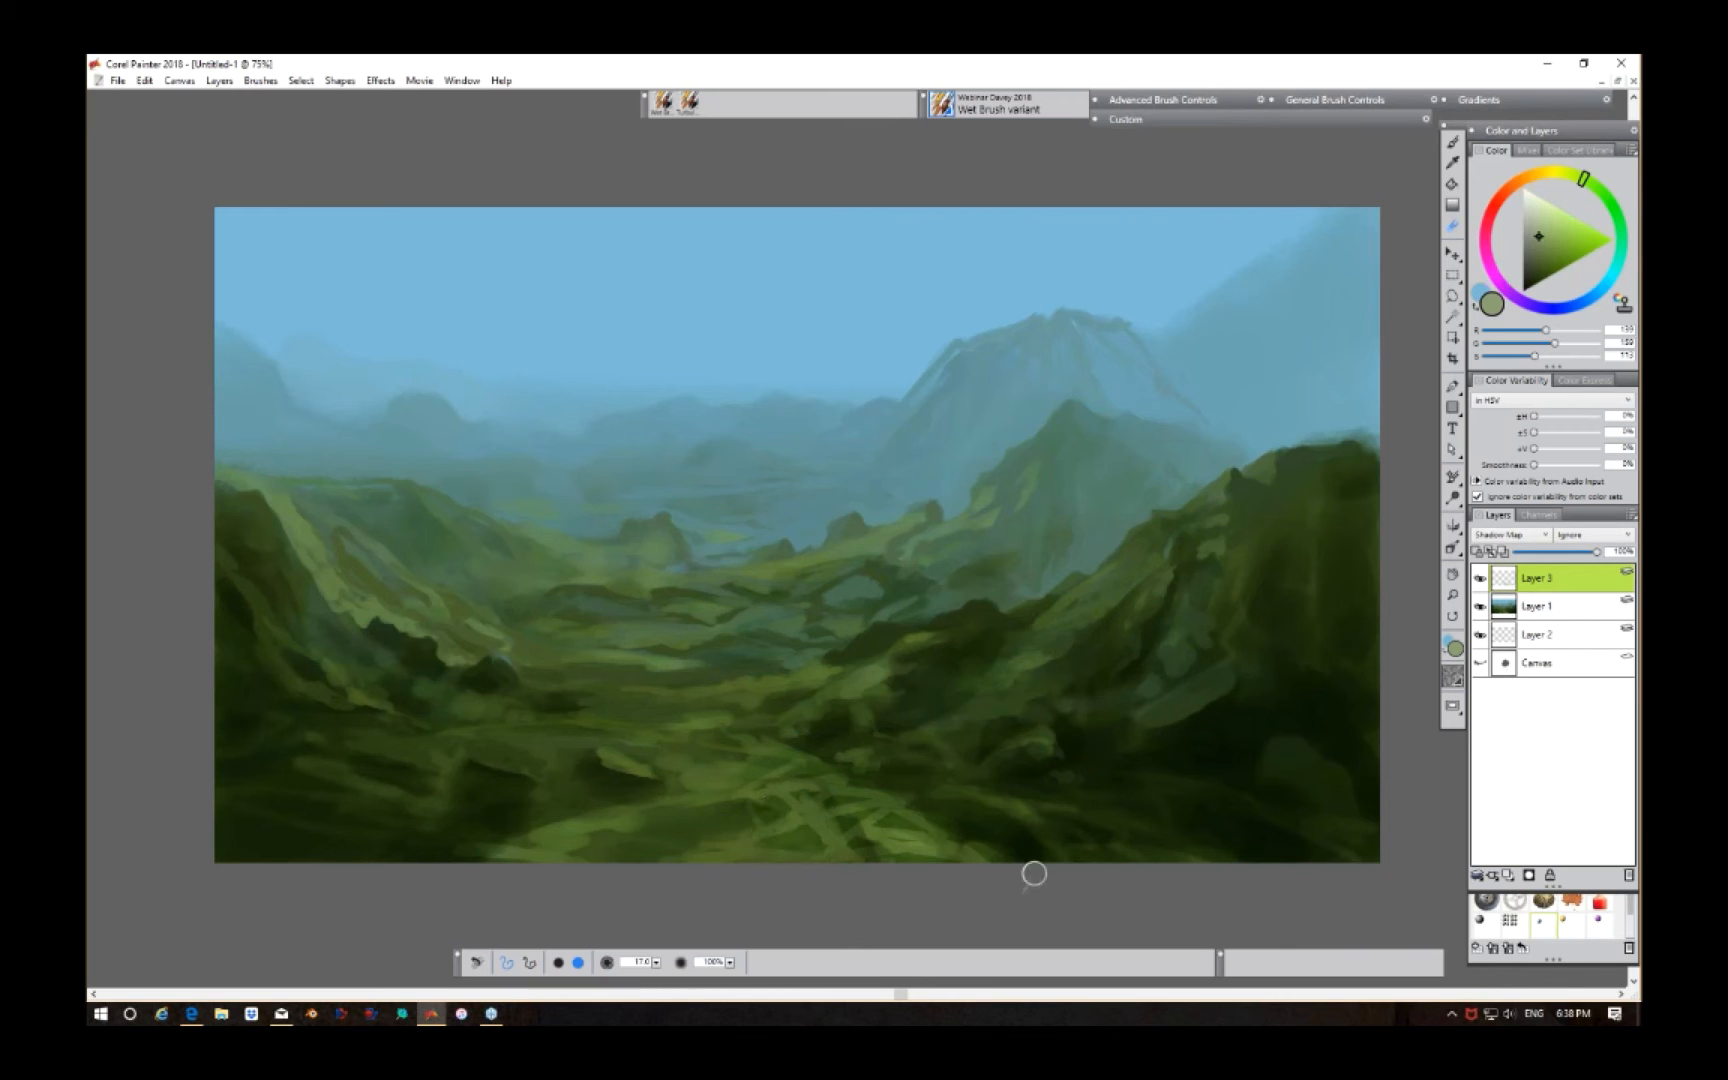
{"action": "key", "text": "b"}
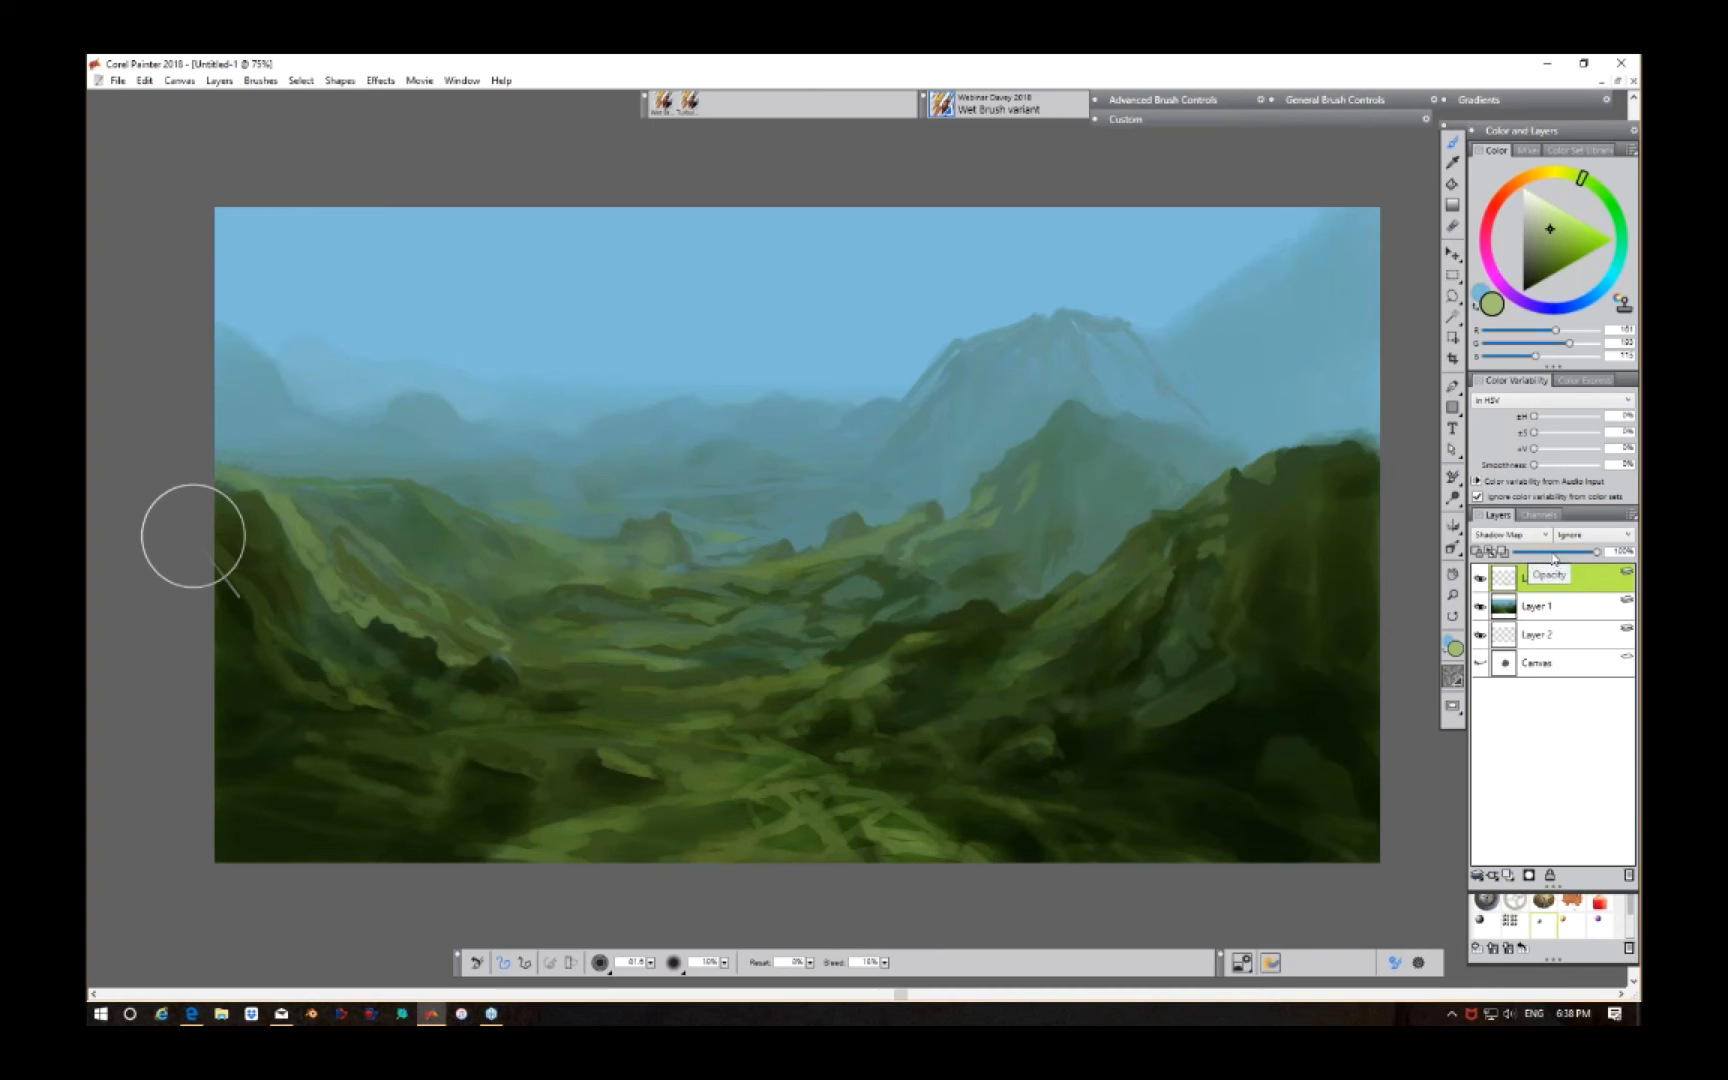
Step: Try Layer 3's shading at less than half opacity, and raise it back to nearly full opacity
{"action": "left_click", "coordinate": [1551, 552]}
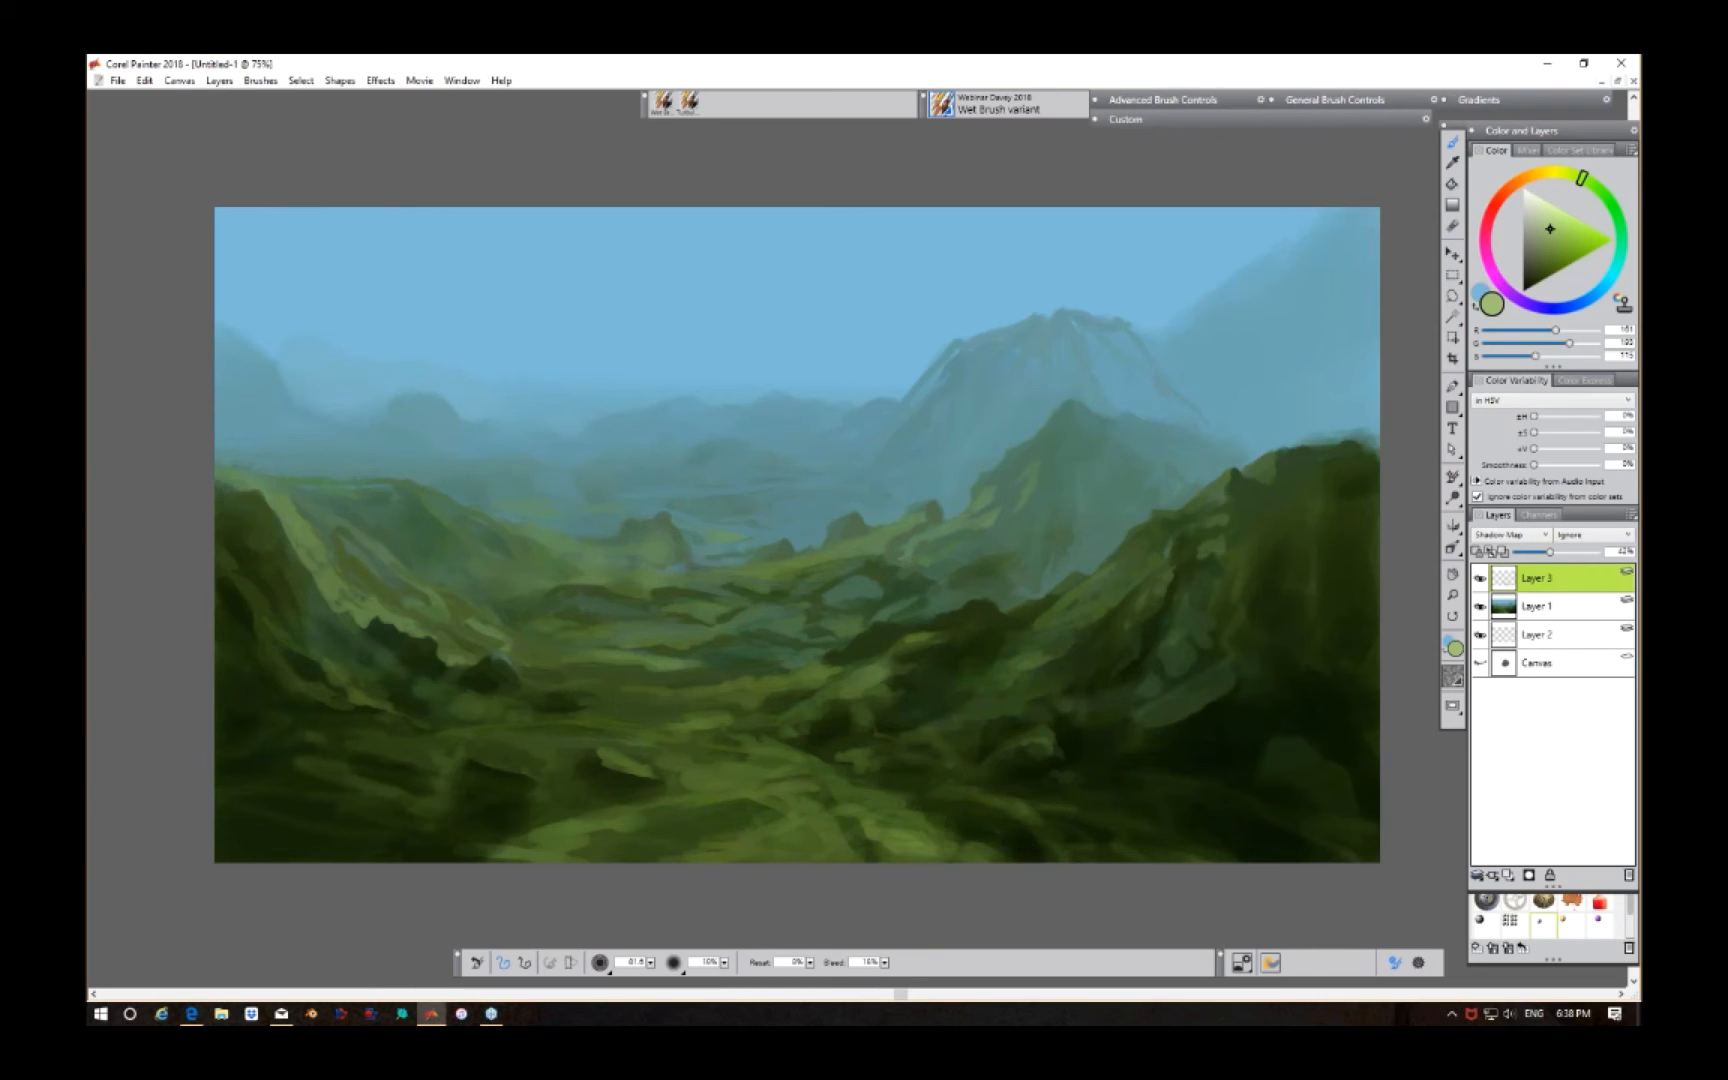
{"action": "mouse_move", "coordinate": [1550, 551]}
{"action": "left_mouse_down"}
{"action": "mouse_move", "coordinate": [1593, 563]}
{"action": "mouse_move", "coordinate": [1538, 567]}
{"action": "mouse_move", "coordinate": [1597, 558]}
{"action": "left_mouse_up"}
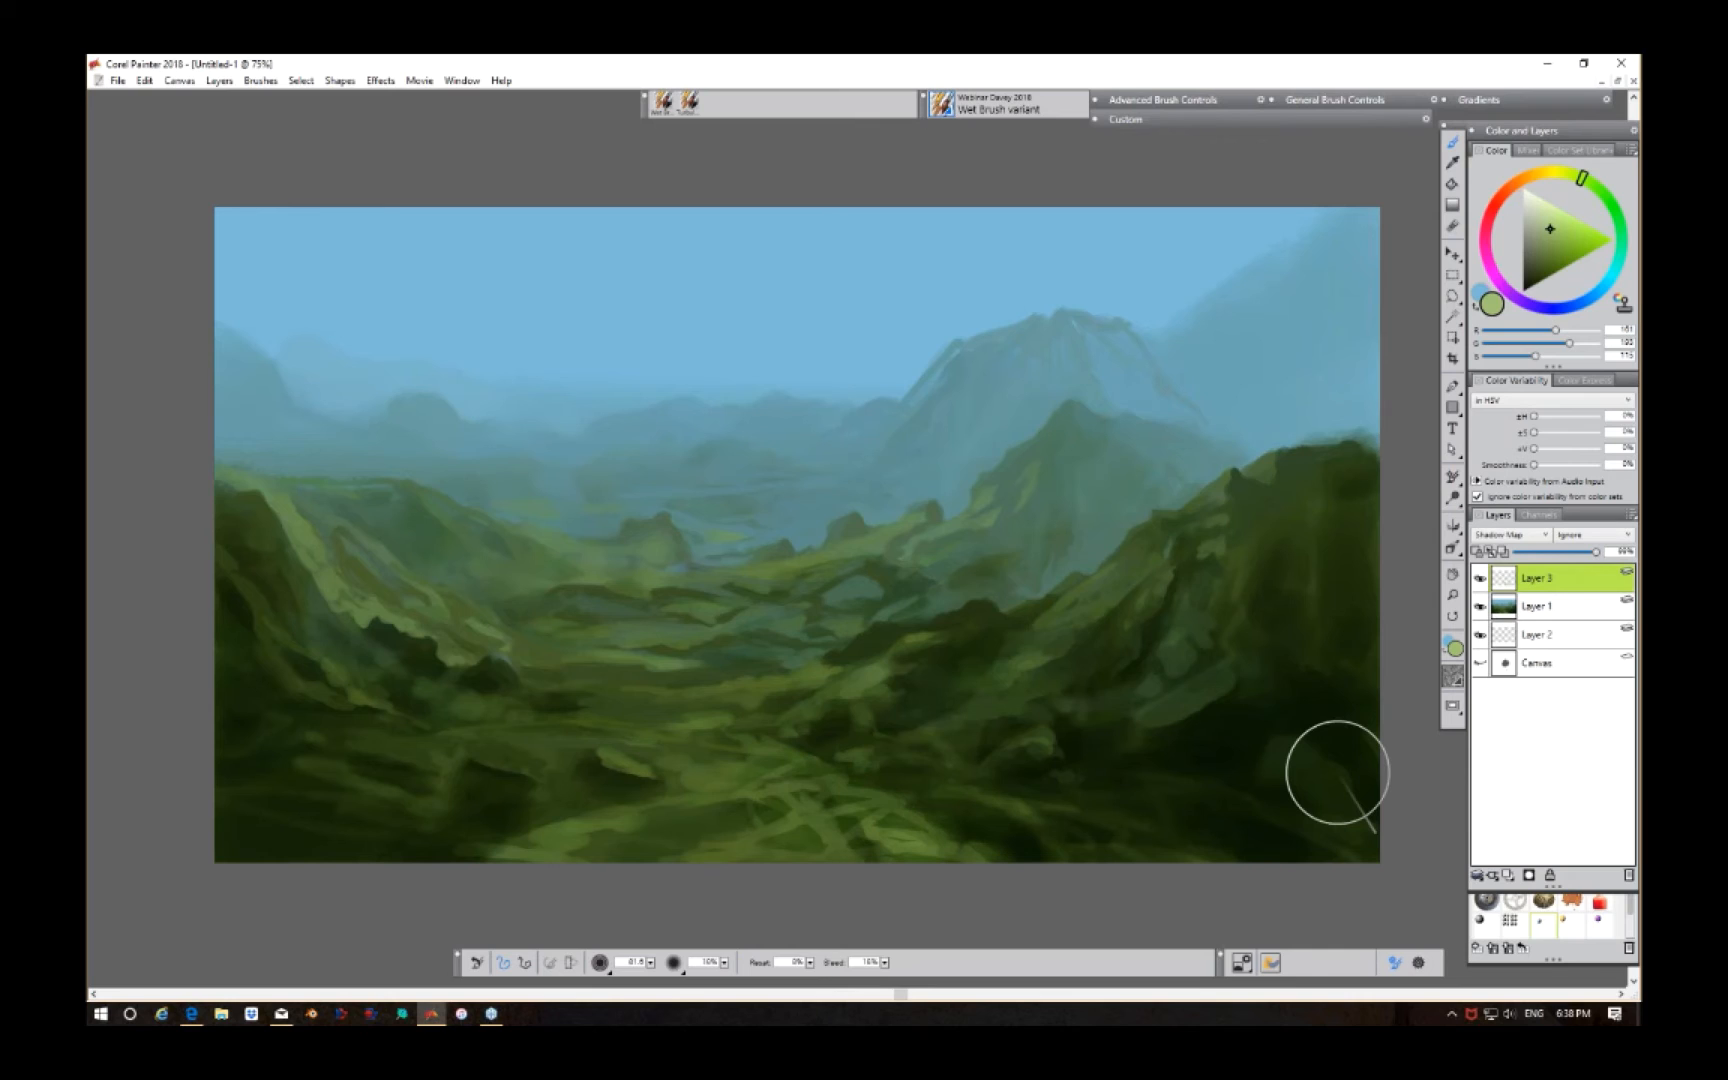
{"action": "right_click", "coordinate": [1570, 582]}
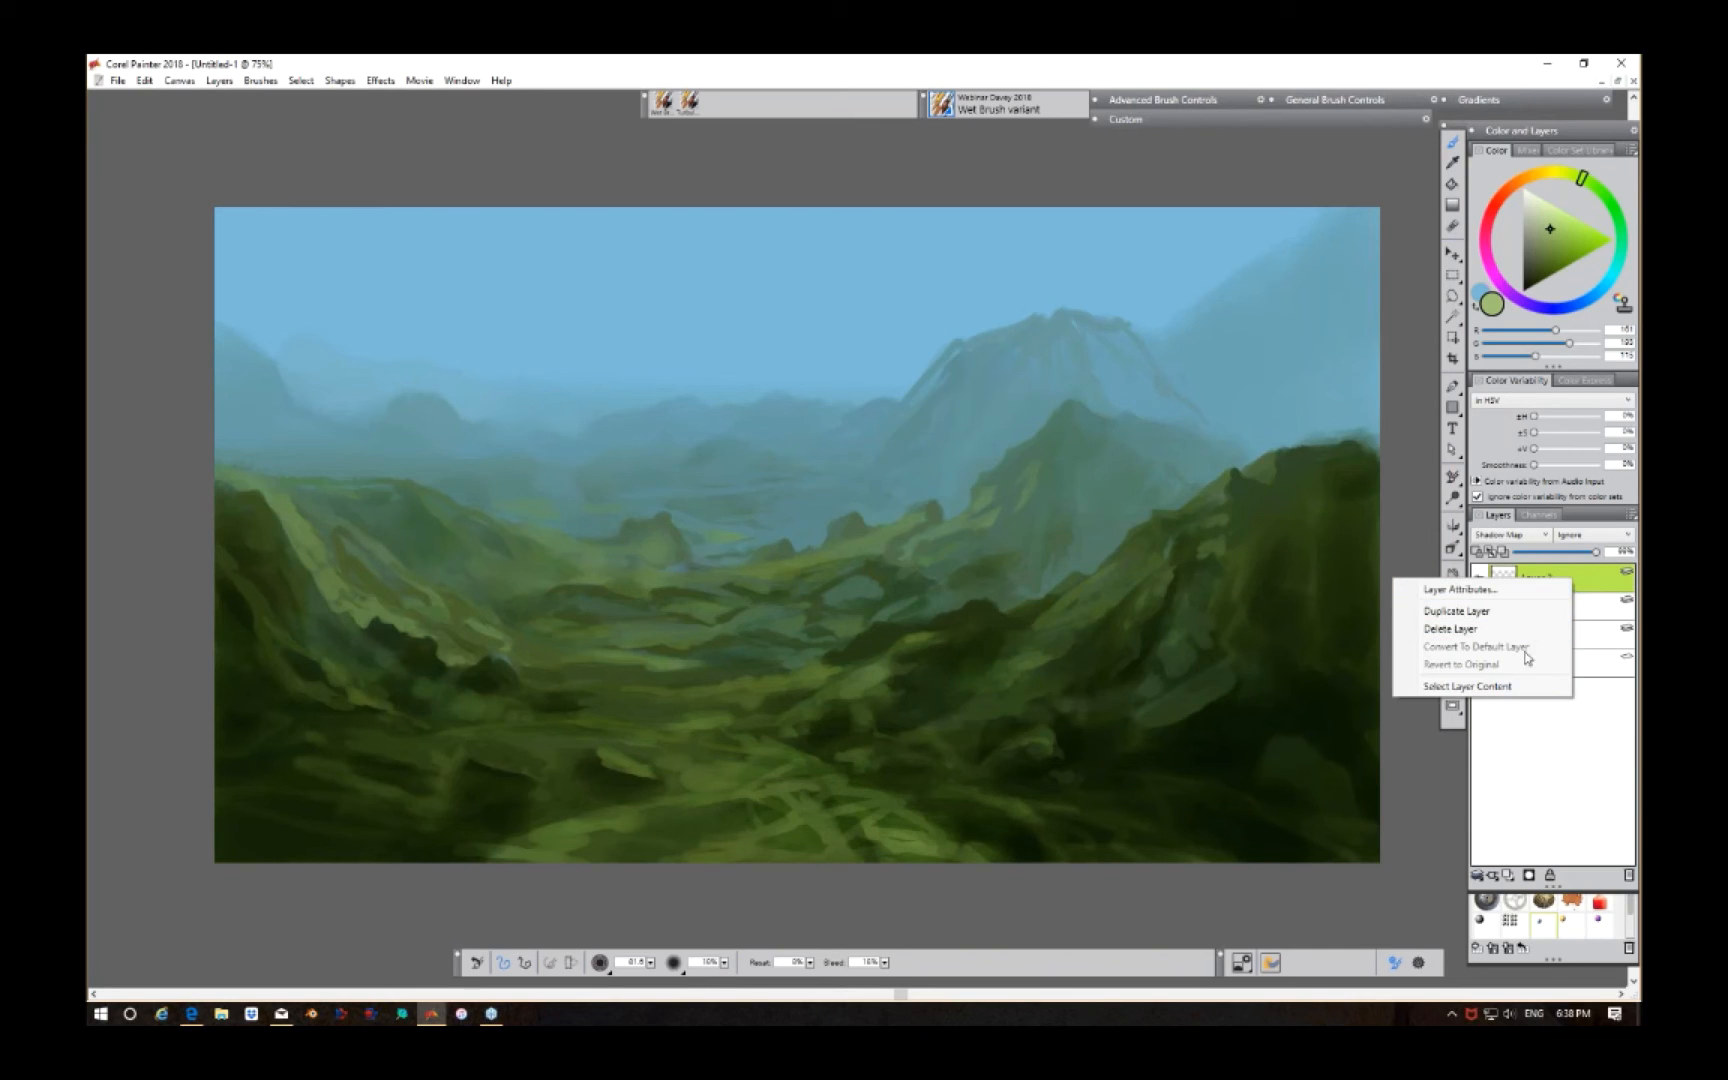
Step: Collapse Layer 3 together with Layer 1 into a single layer and make the merged layer active
{"action": "left_click", "coordinate": [1584, 604]}
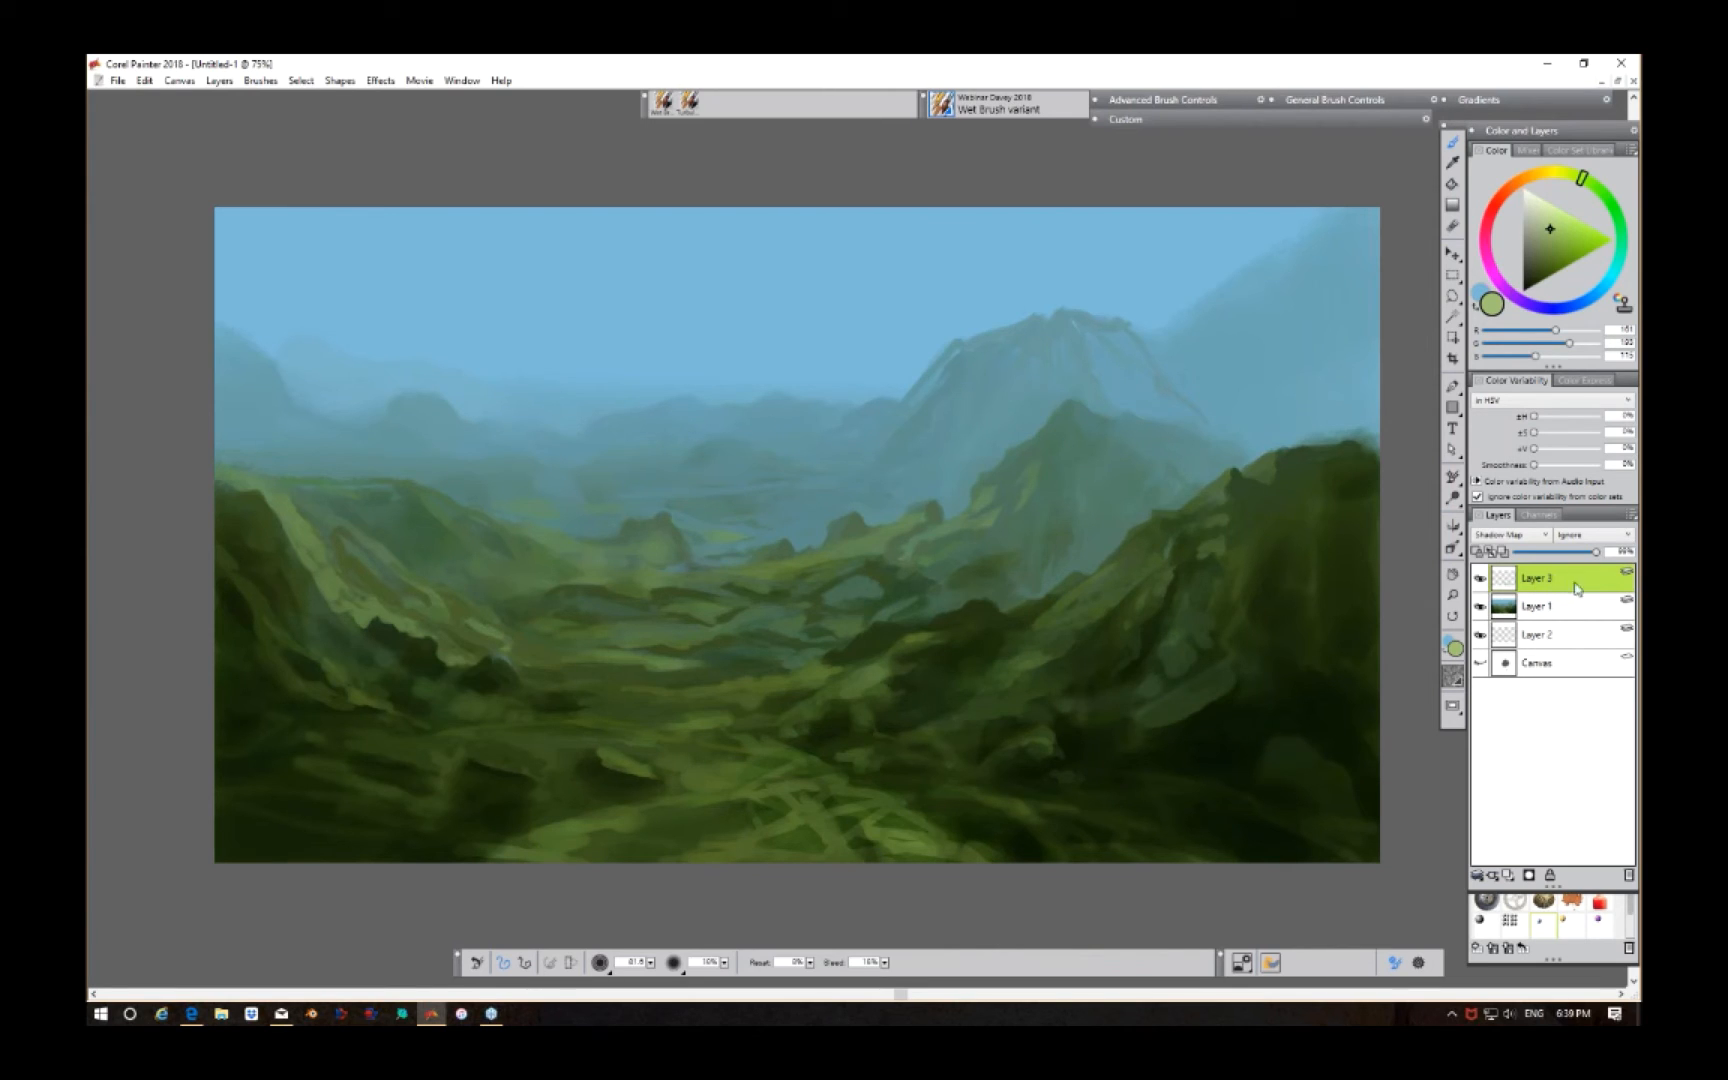
{"action": "left_click", "coordinate": [1480, 876]}
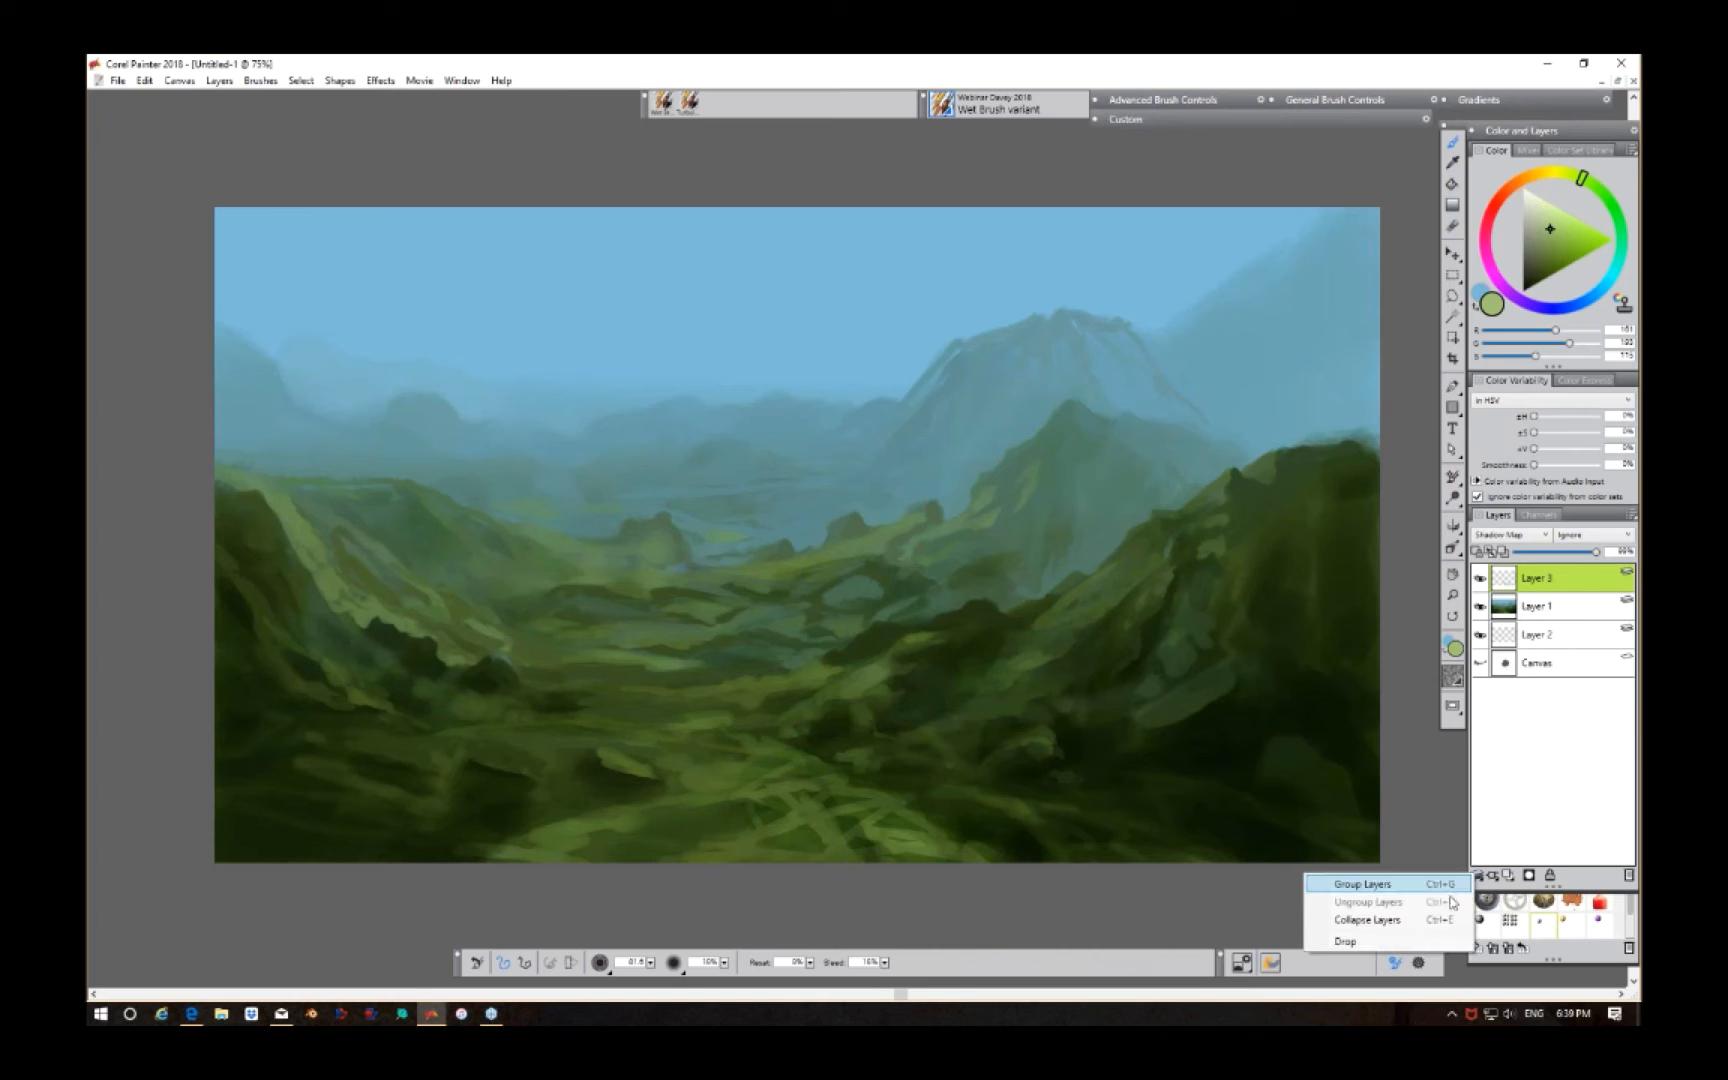
{"action": "left_click", "coordinate": [1405, 925]}
{"action": "left_click", "coordinate": [1553, 582]}
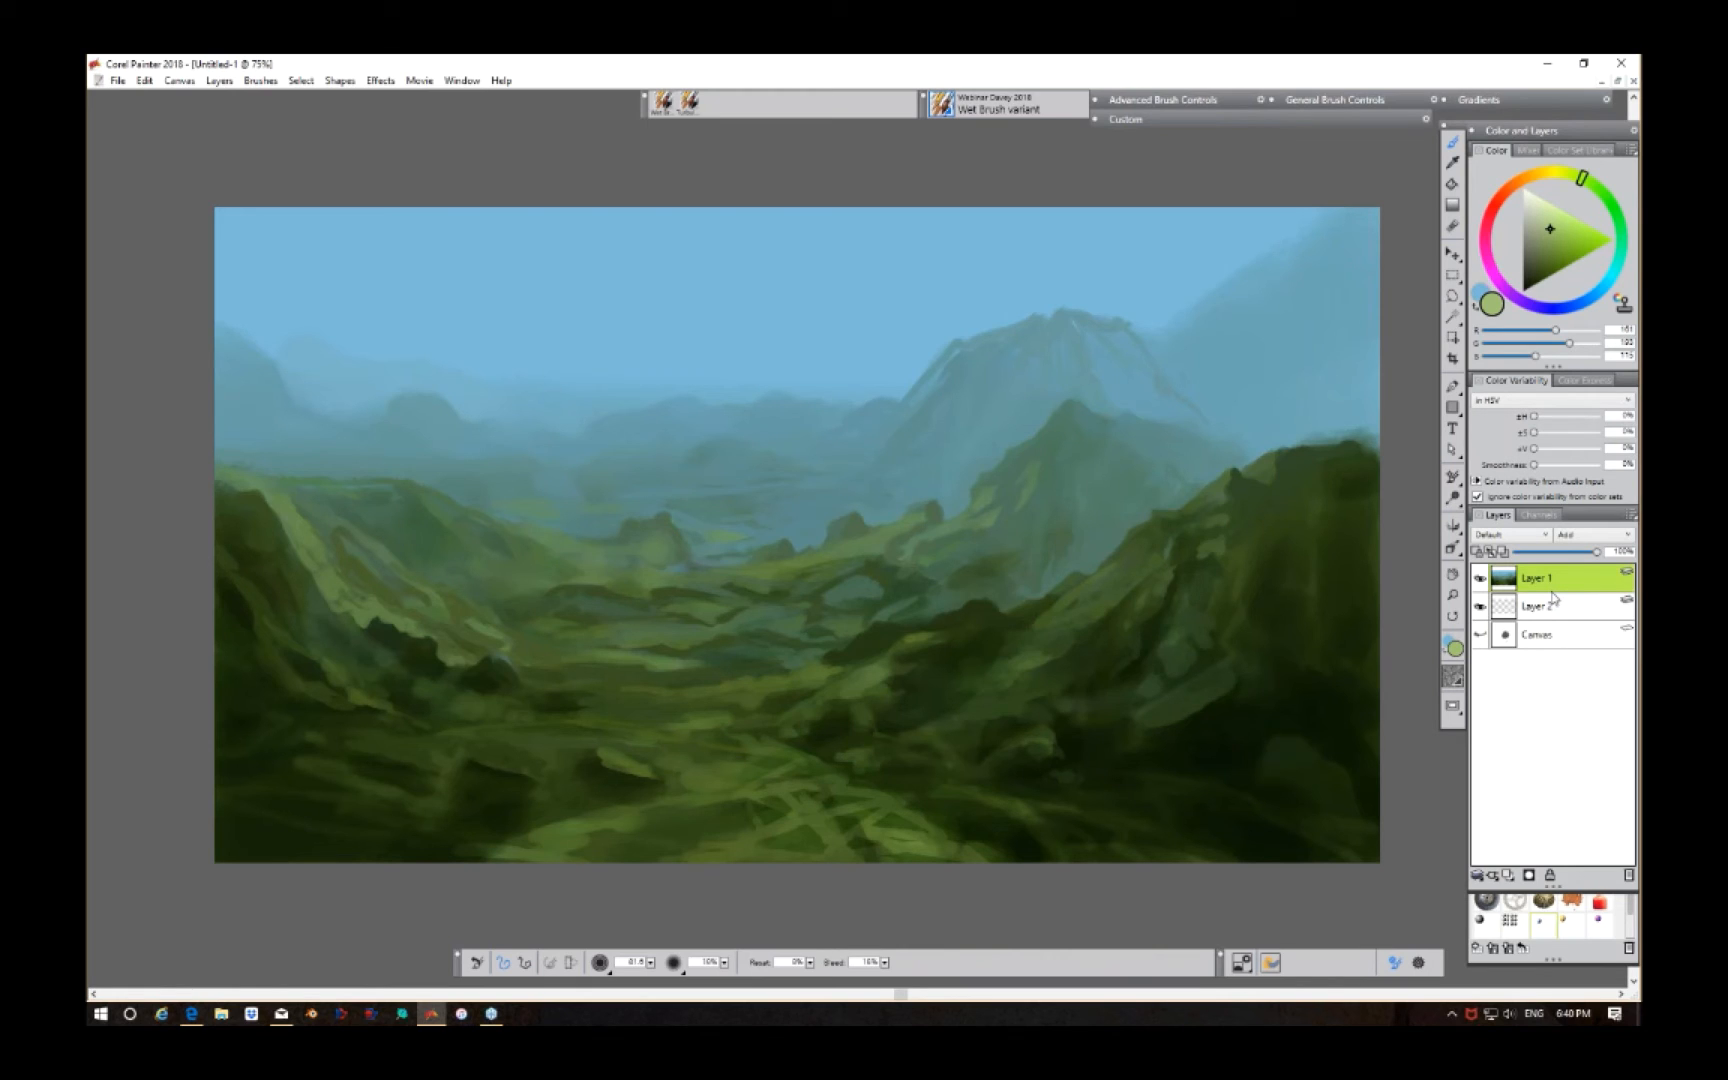
Step: Bring the Navigator over the painting to examine the whole scene in miniature, and move it back out of the way
{"action": "left_click_drag", "start_coordinate": [1727, 521], "coordinate": [899, 265]}
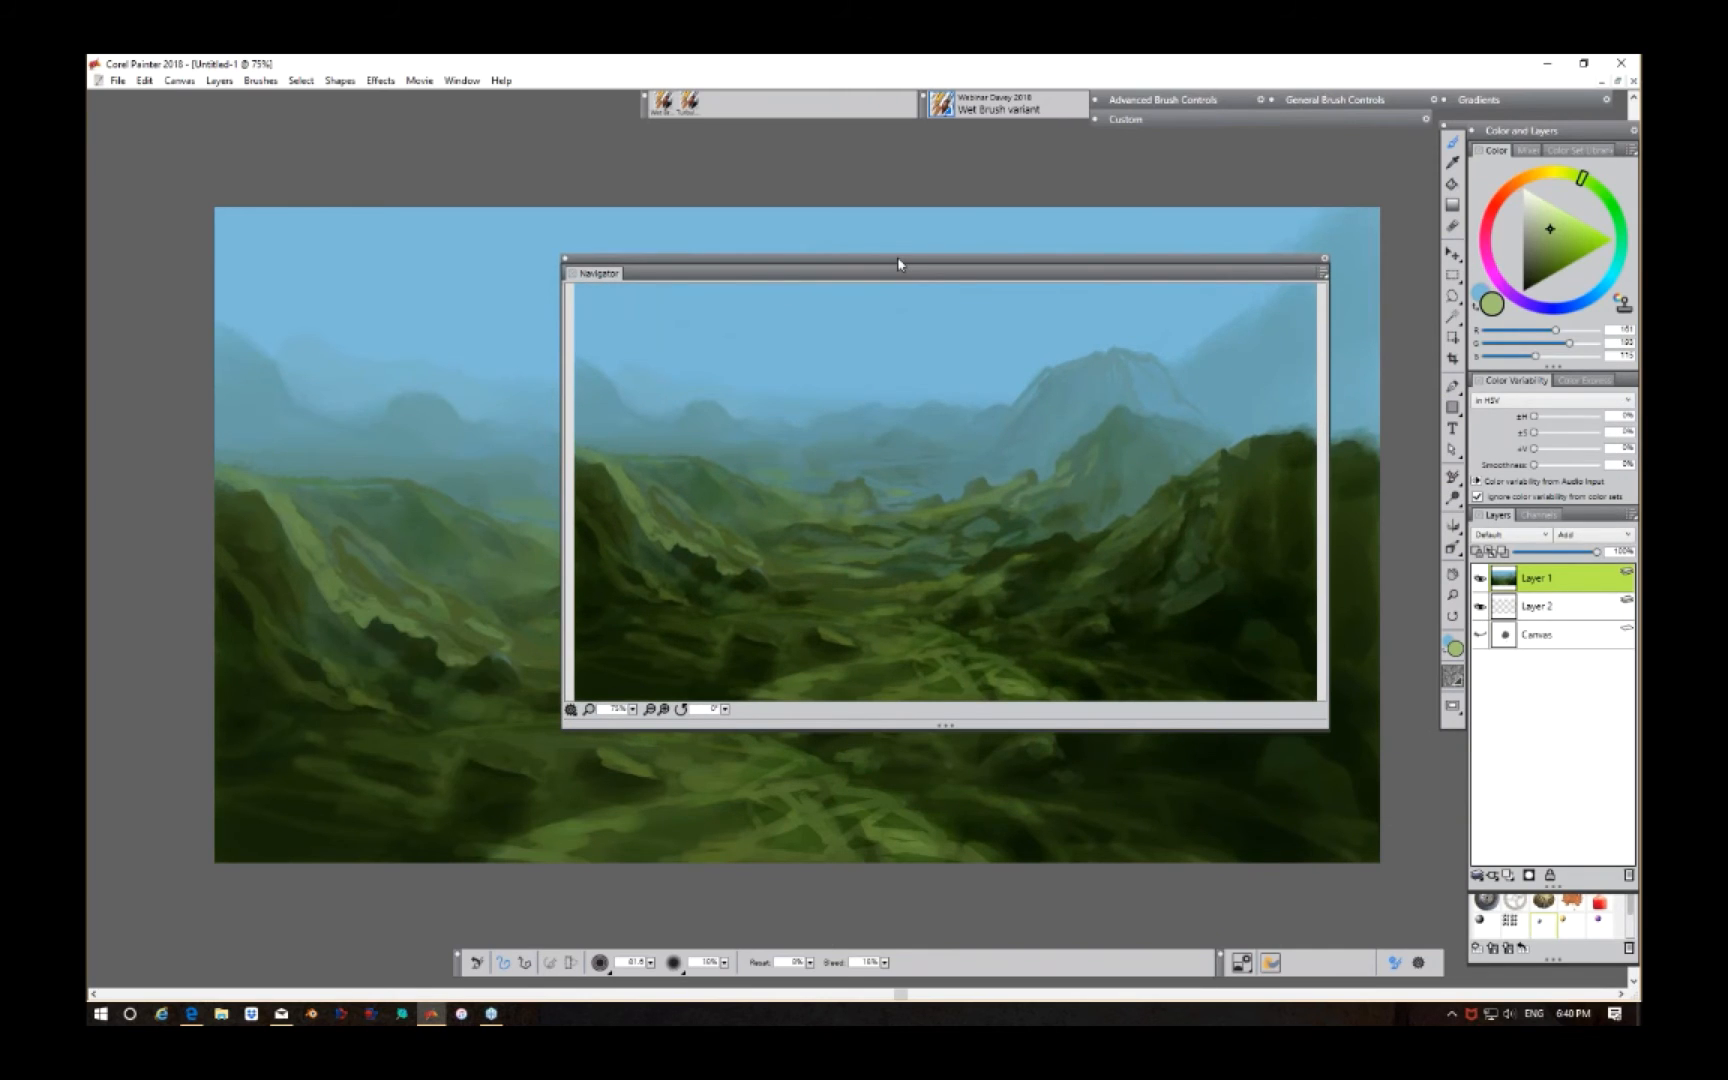
{"action": "left_click_drag", "start_coordinate": [898, 258], "coordinate": [1720, 188]}
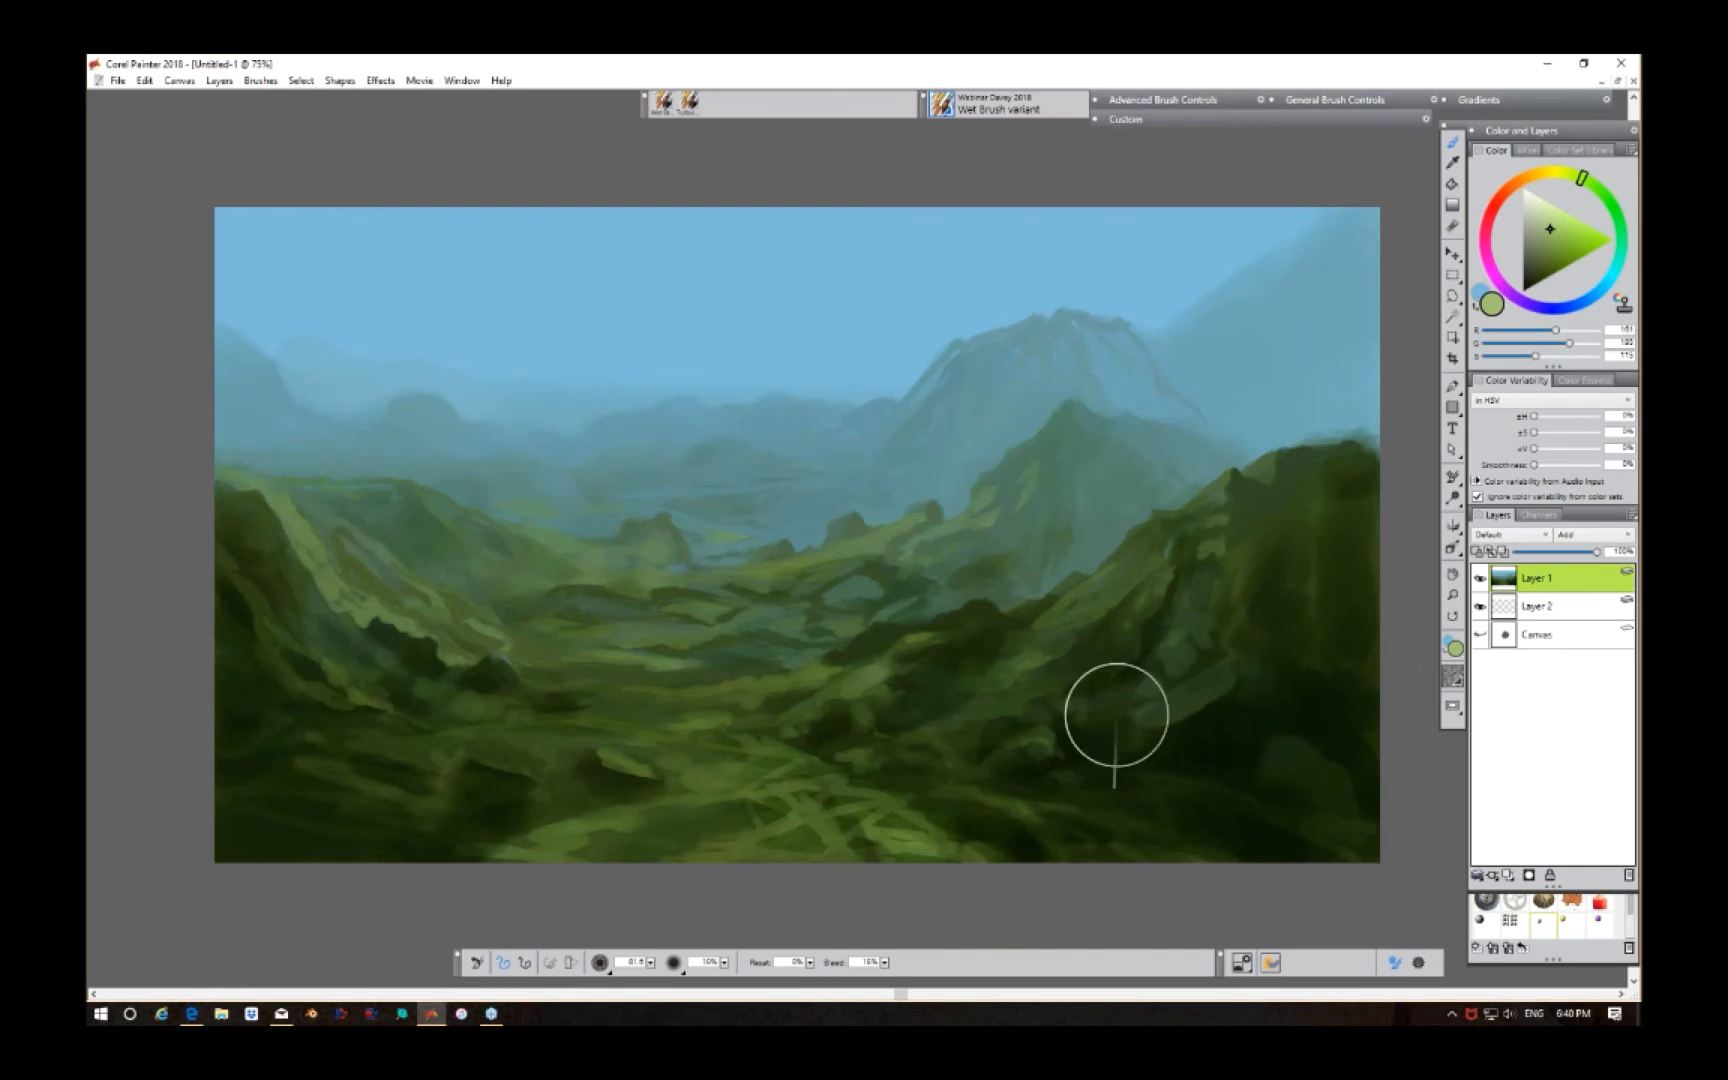
Step: Sample dark green beside the foreground path and brush it over the adjoining ground on Layer 1
{"action": "left_click", "coordinate": [1006, 795], "text": "alt"}
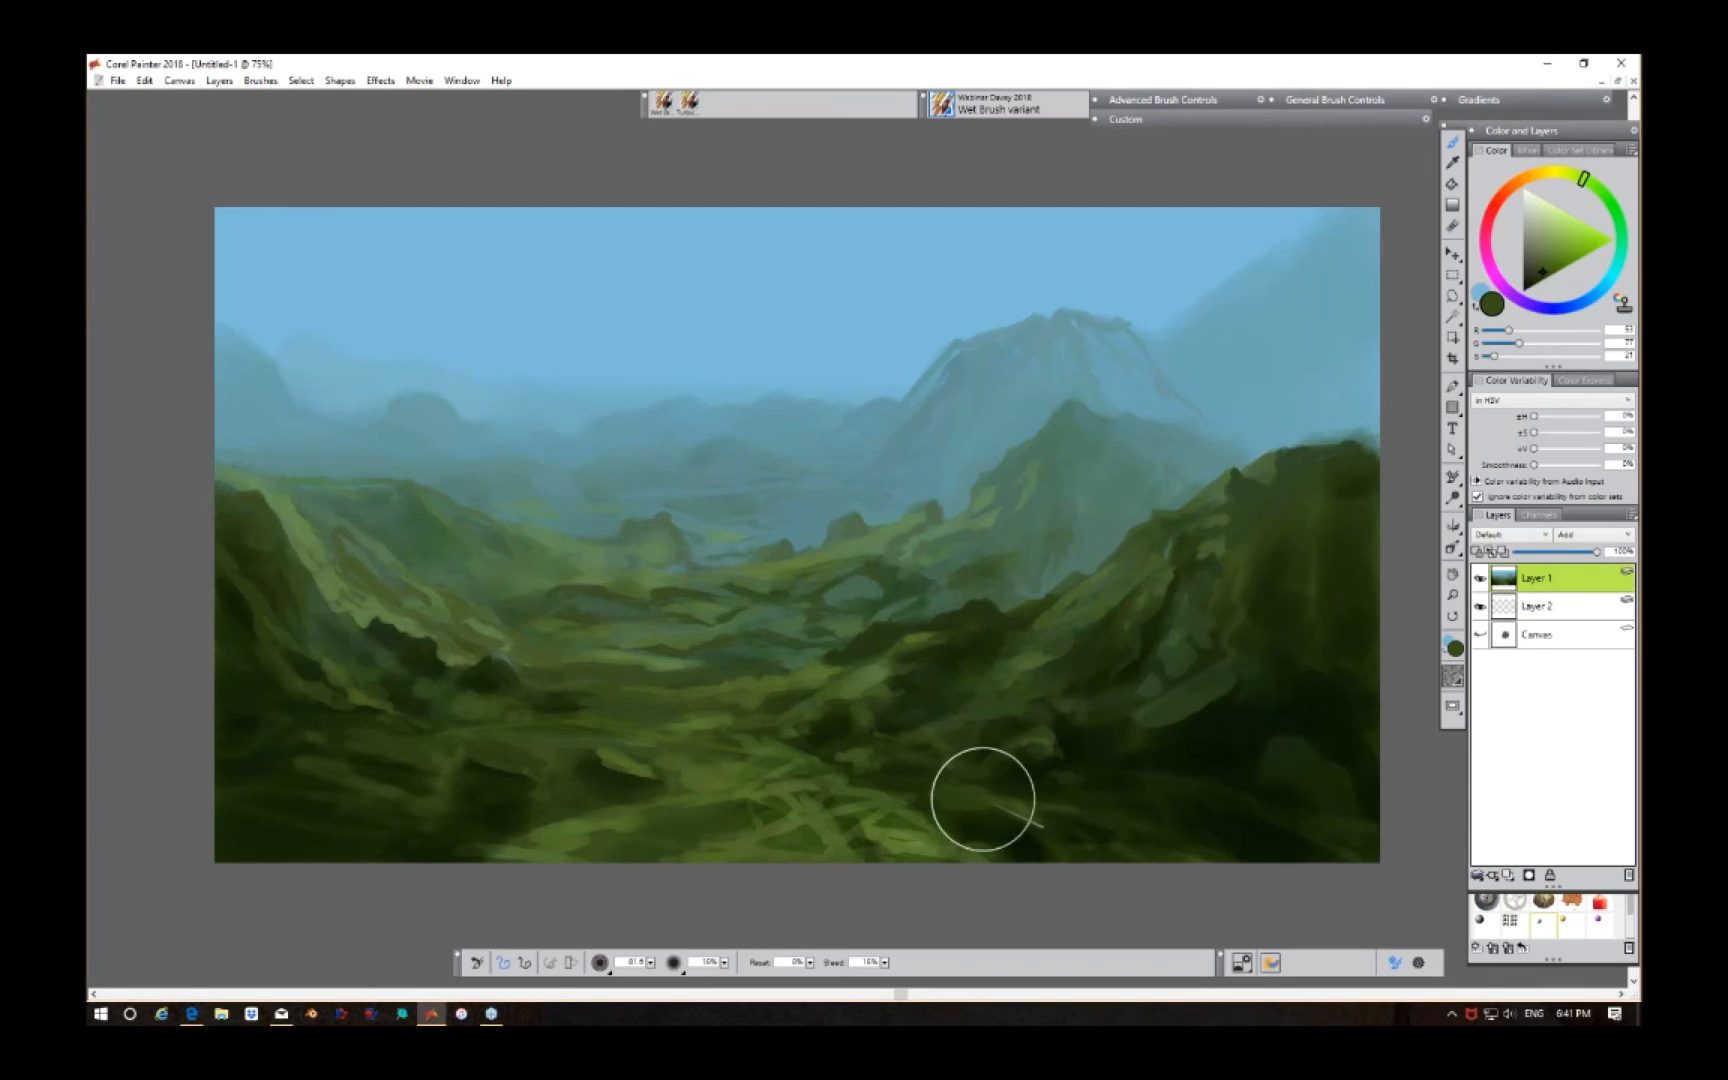
{"action": "mouse_move", "coordinate": [950, 799]}
{"action": "left_mouse_down"}
{"action": "mouse_move", "coordinate": [902, 802]}
{"action": "mouse_move", "coordinate": [1010, 857]}
{"action": "left_mouse_up"}
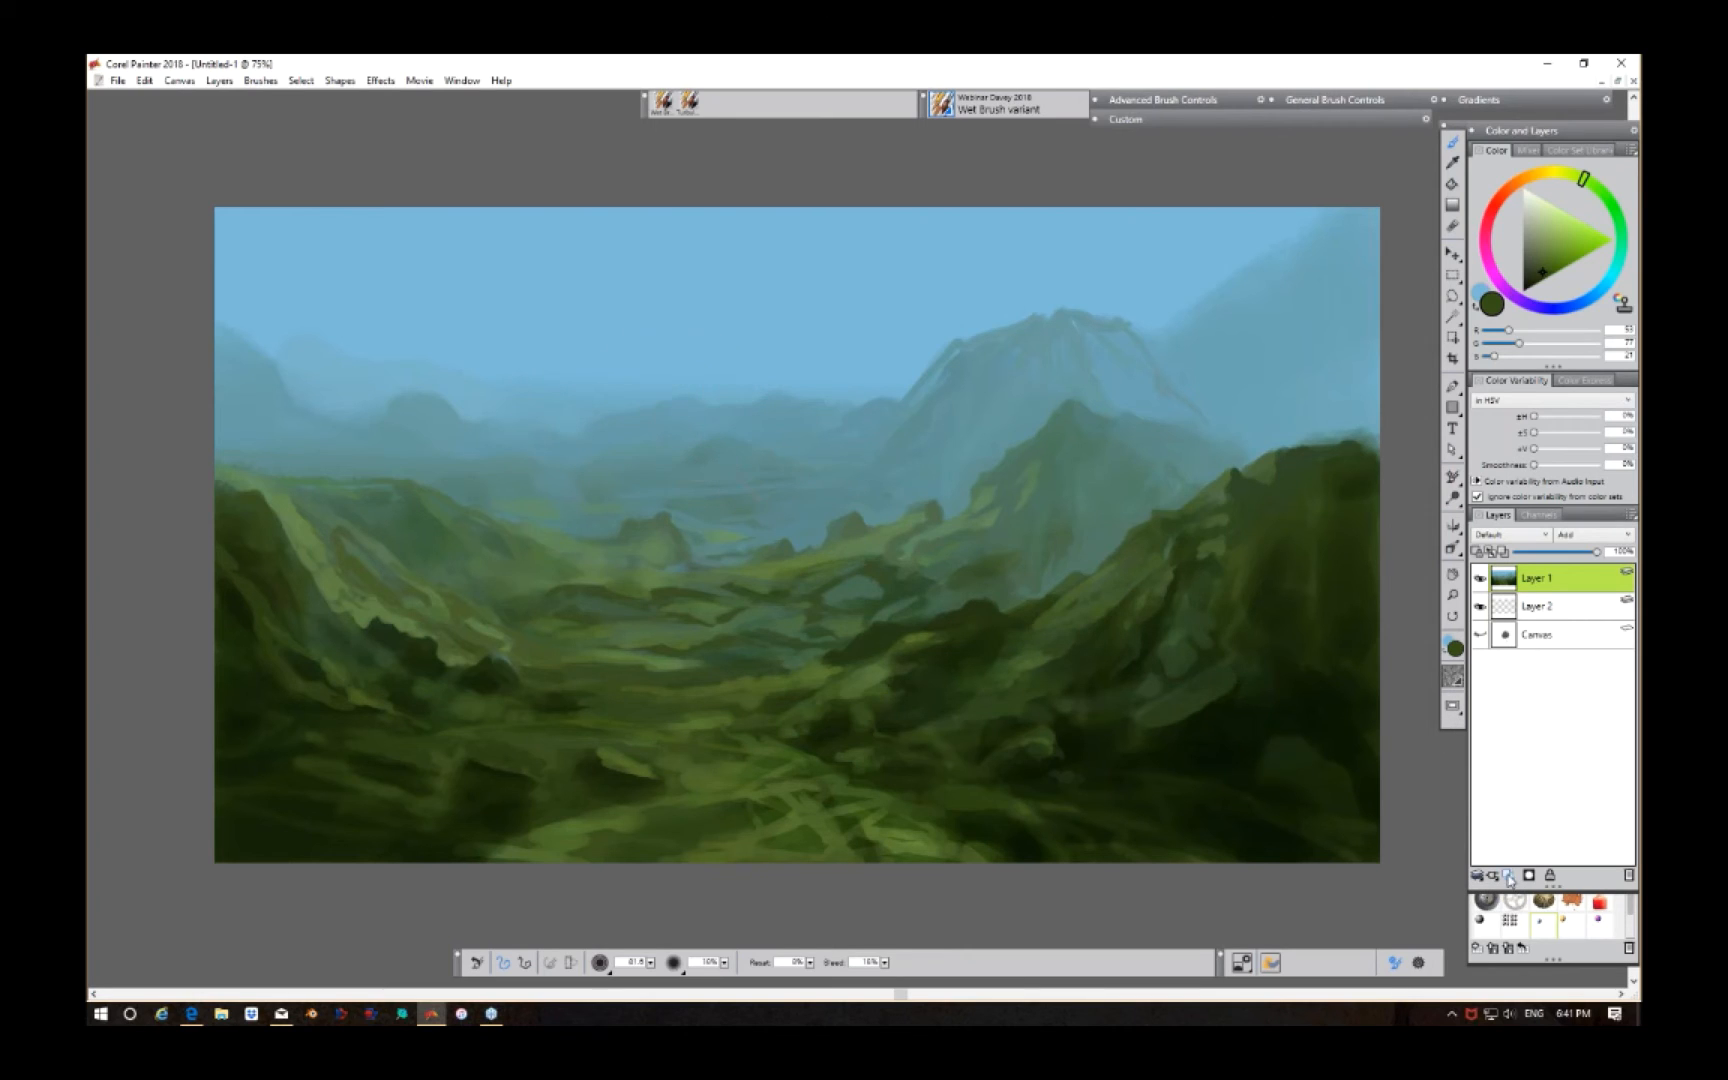
Step: Add a new empty layer above Layer 1 and choose a very pale blue as the painting colour
{"action": "left_click", "coordinate": [1543, 610]}
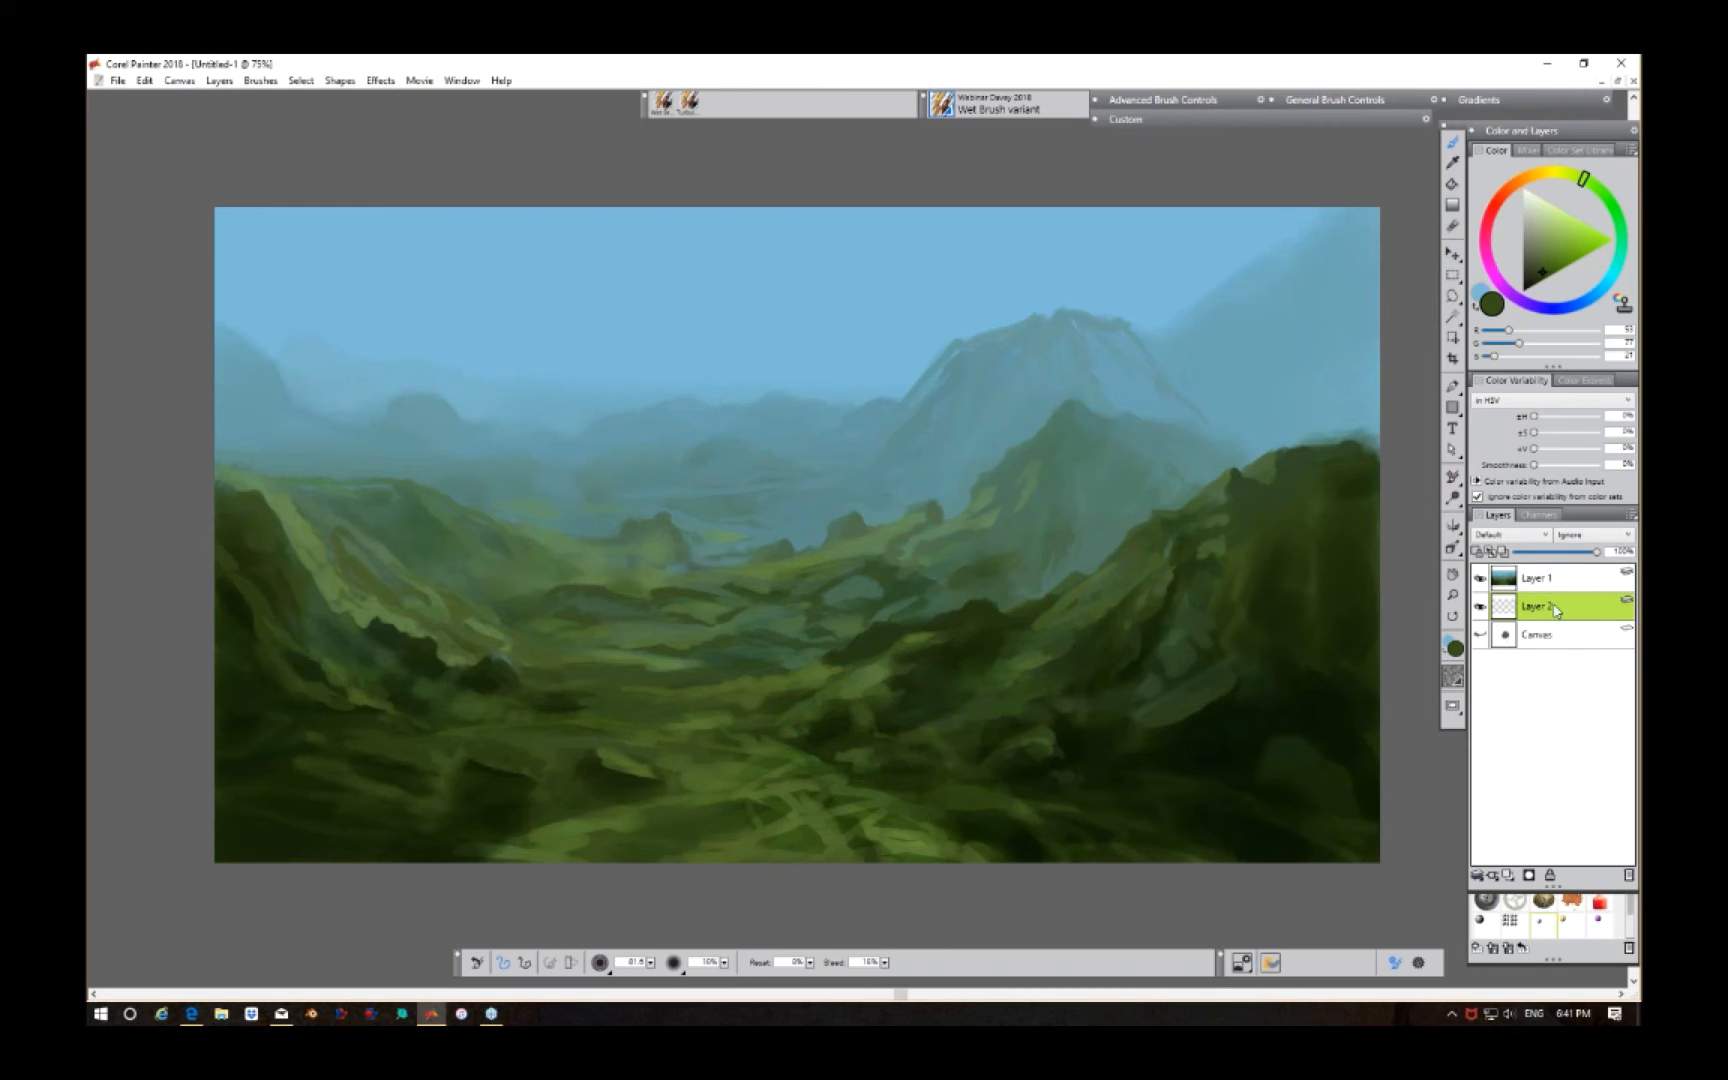
{"action": "left_click", "coordinate": [1555, 586]}
{"action": "left_click", "coordinate": [1507, 875]}
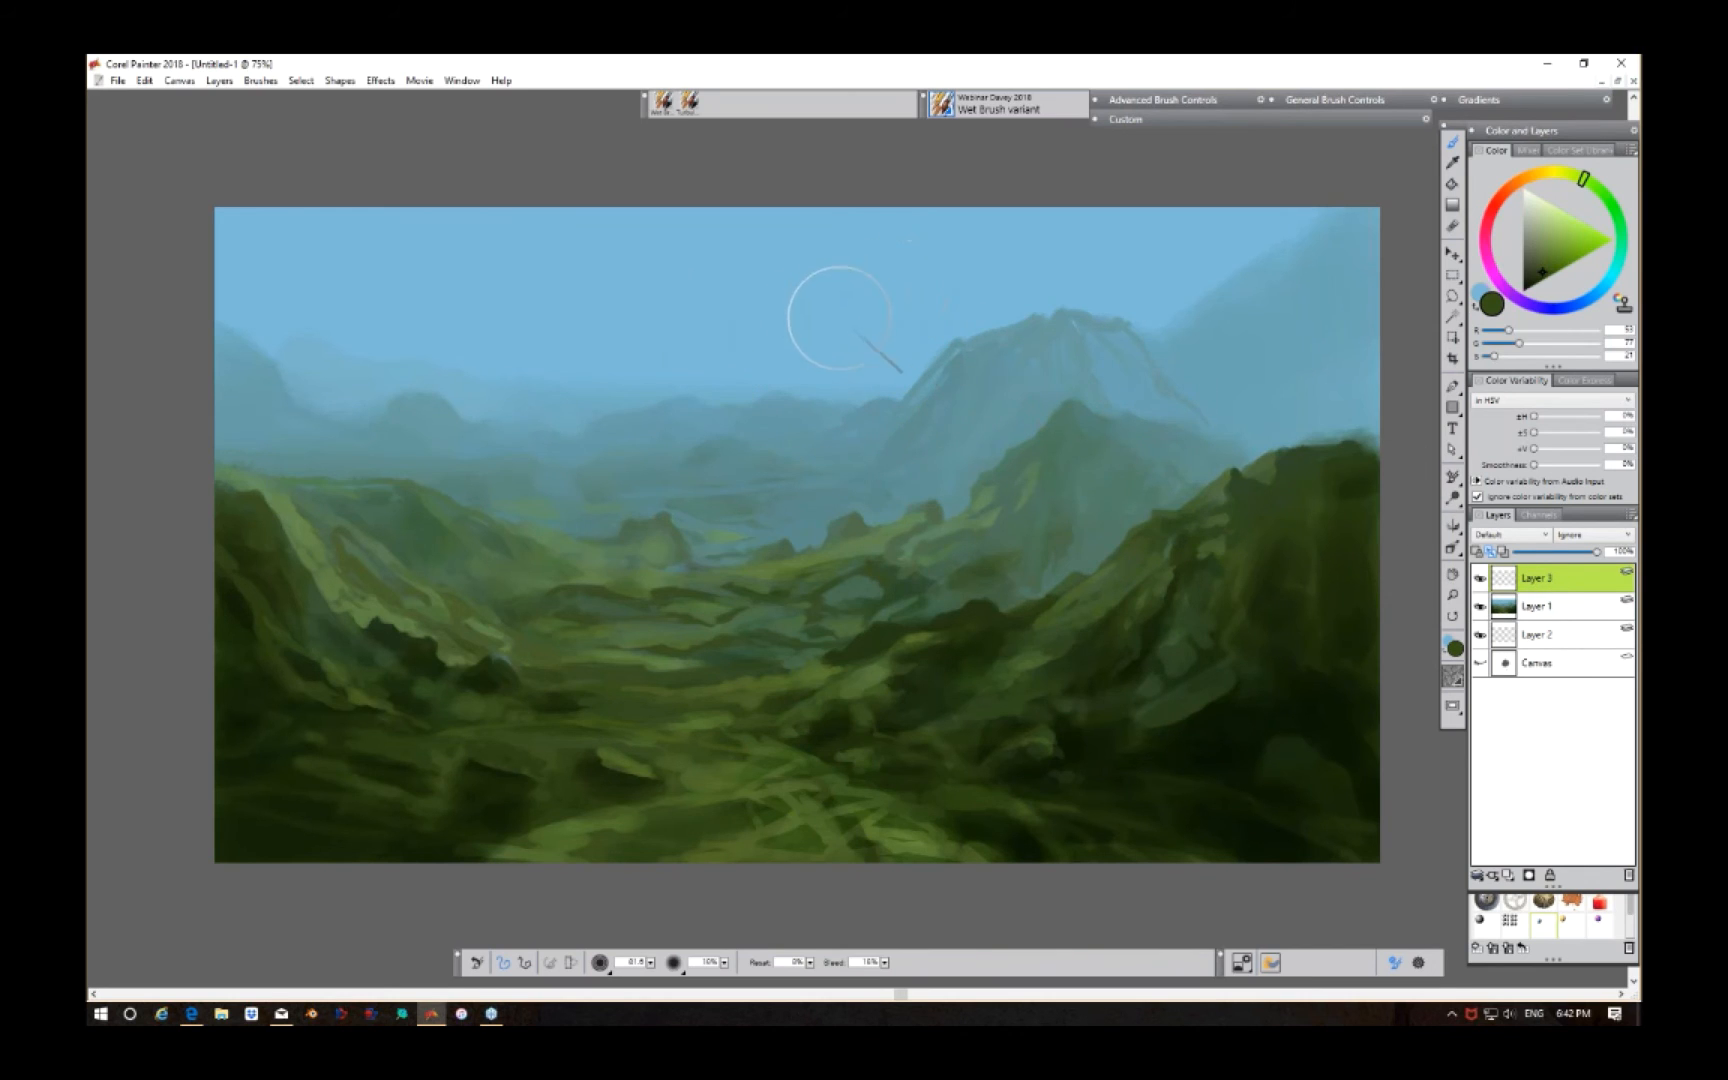
{"action": "left_click", "coordinate": [1531, 200]}
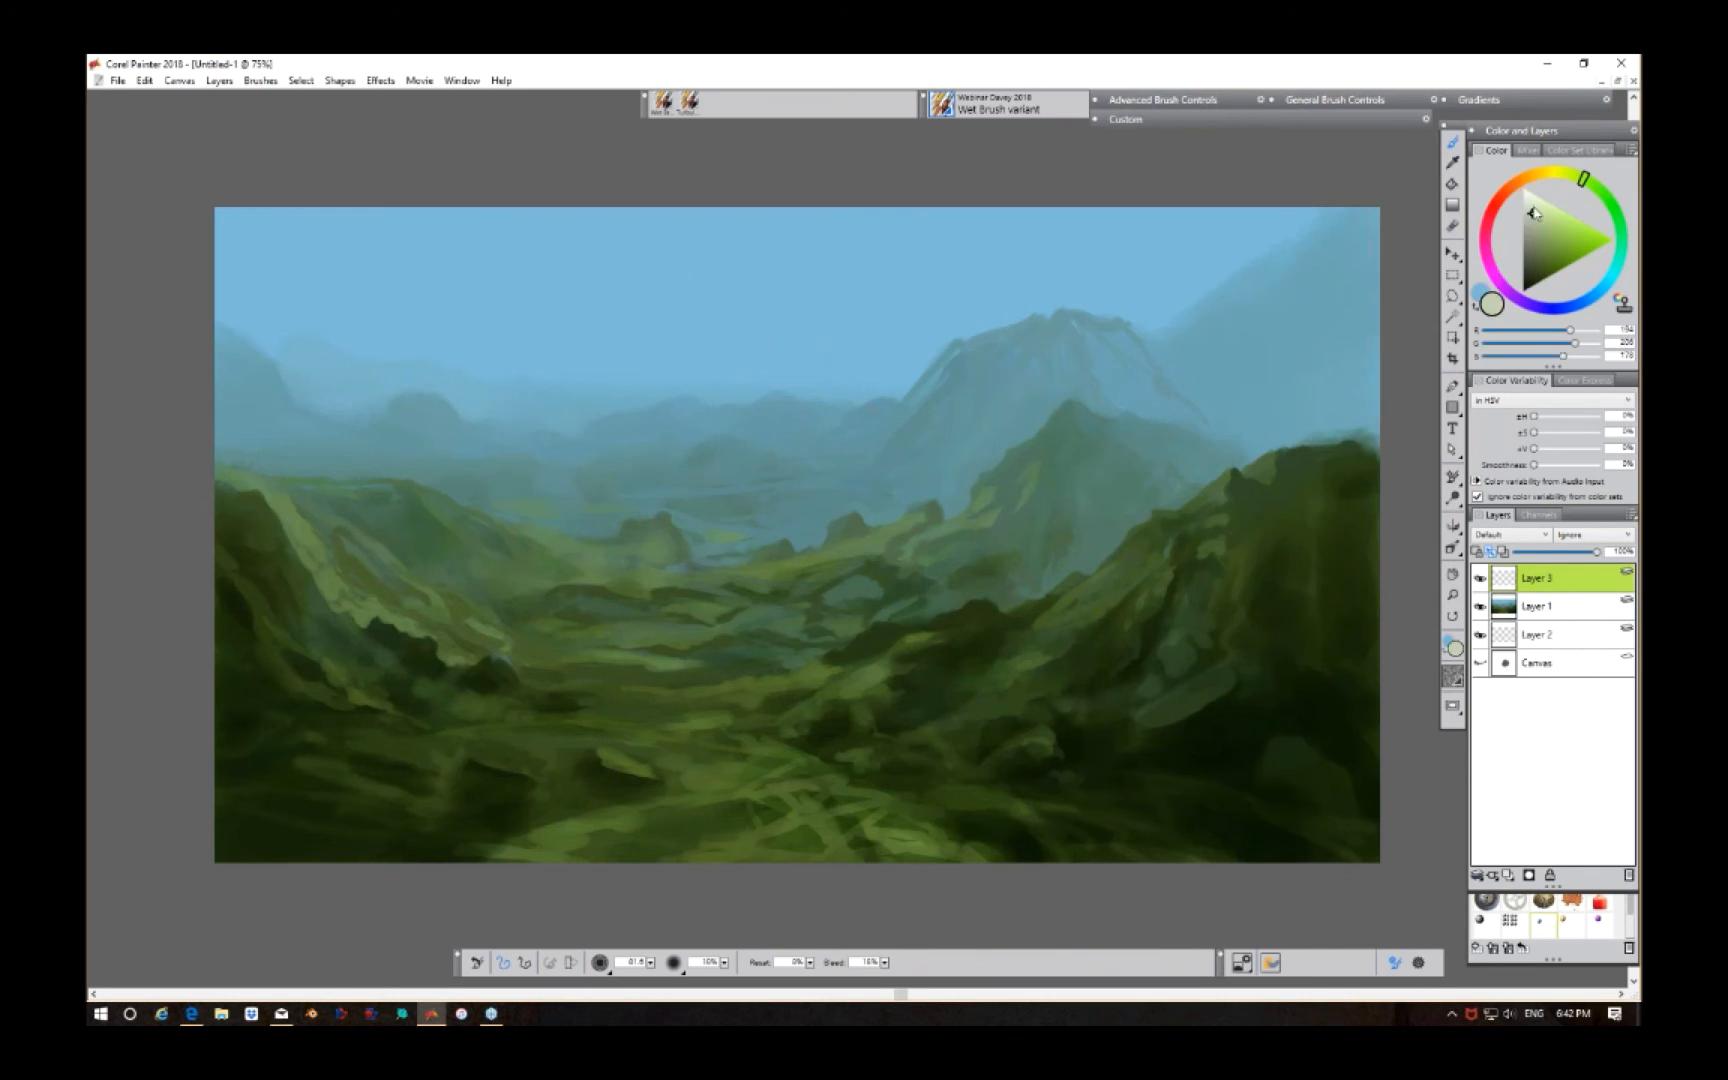
{"action": "left_click", "coordinate": [1592, 300]}
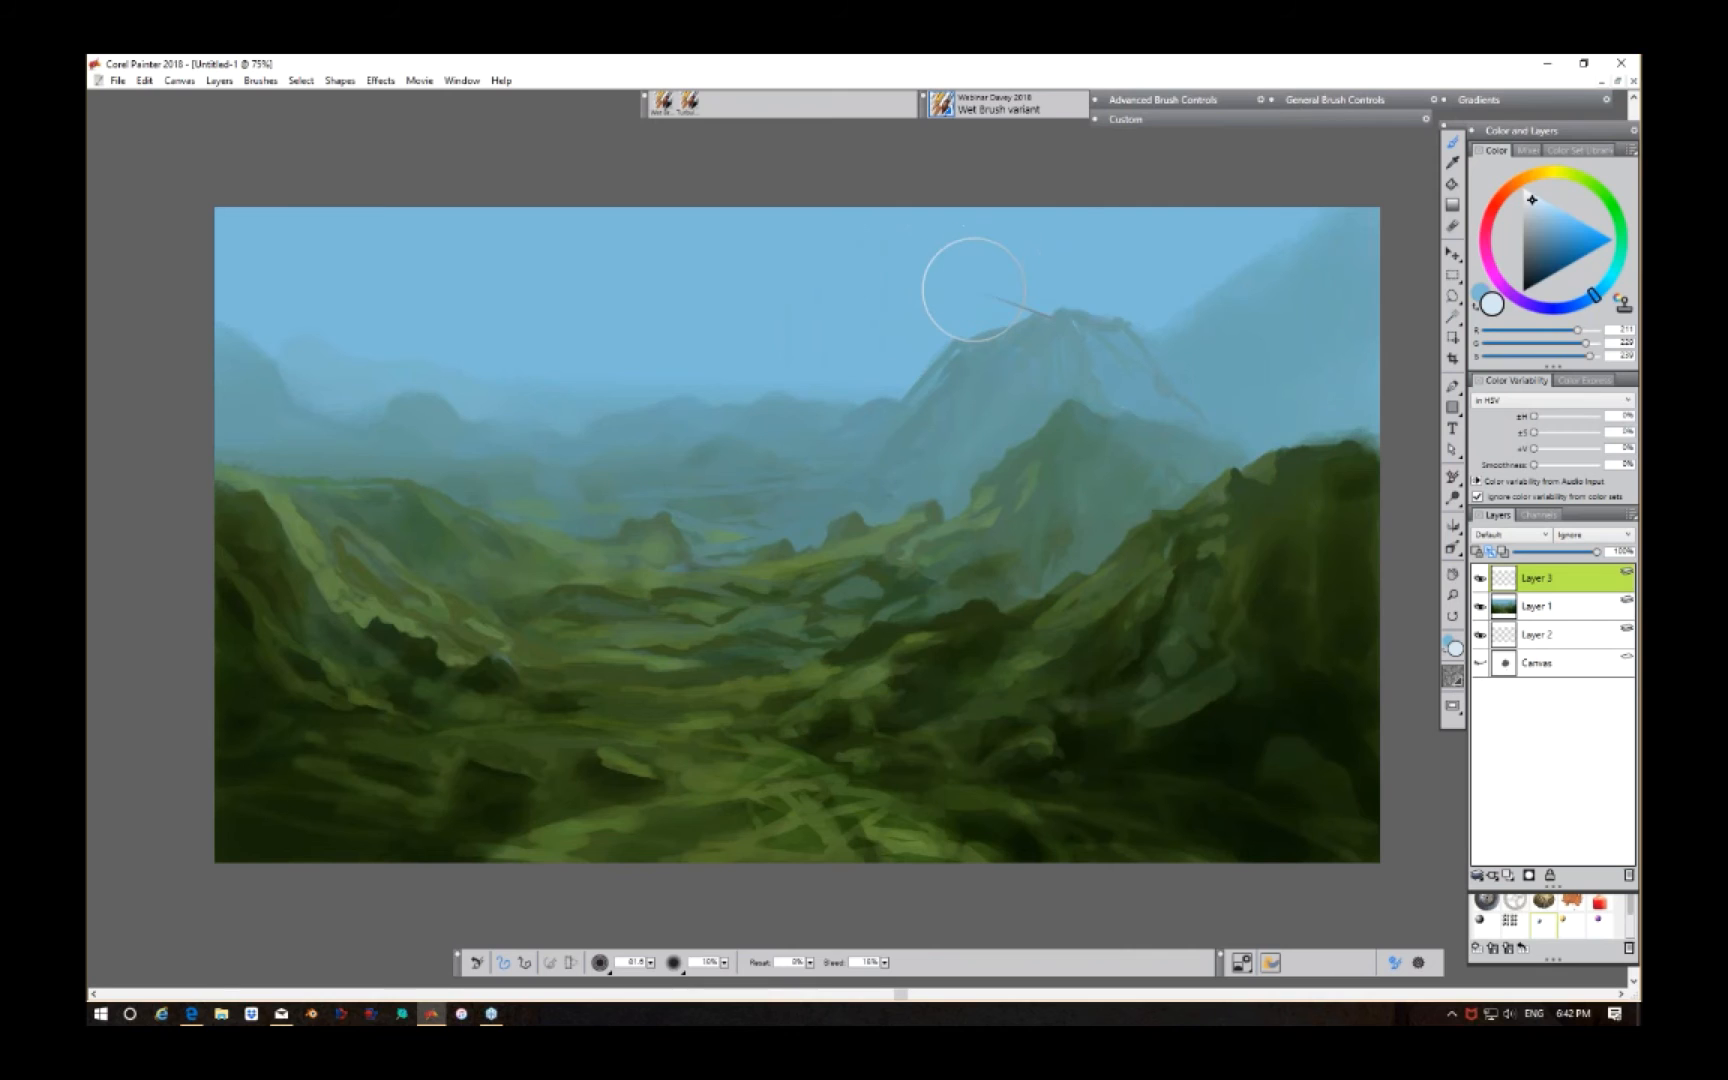
Step: Duplicate the landscape painting on Layer 1
{"action": "left_click", "coordinate": [1562, 610]}
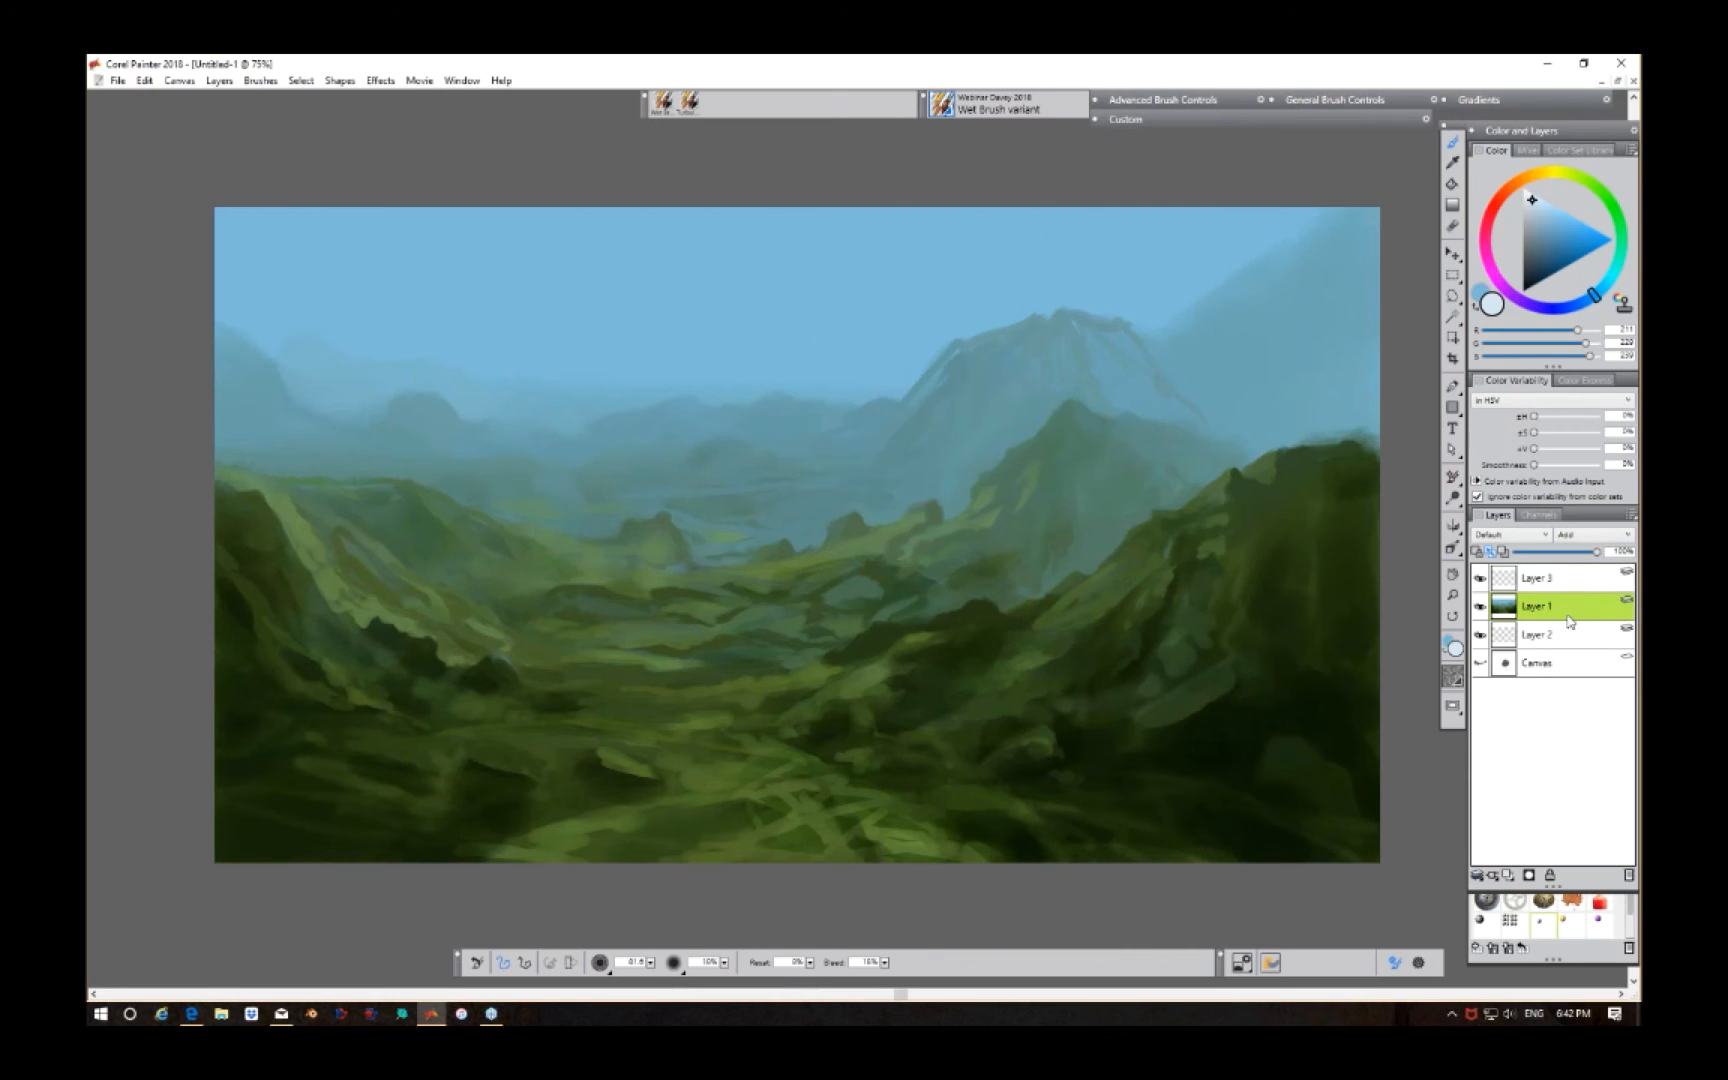
{"action": "right_click", "coordinate": [1565, 612]}
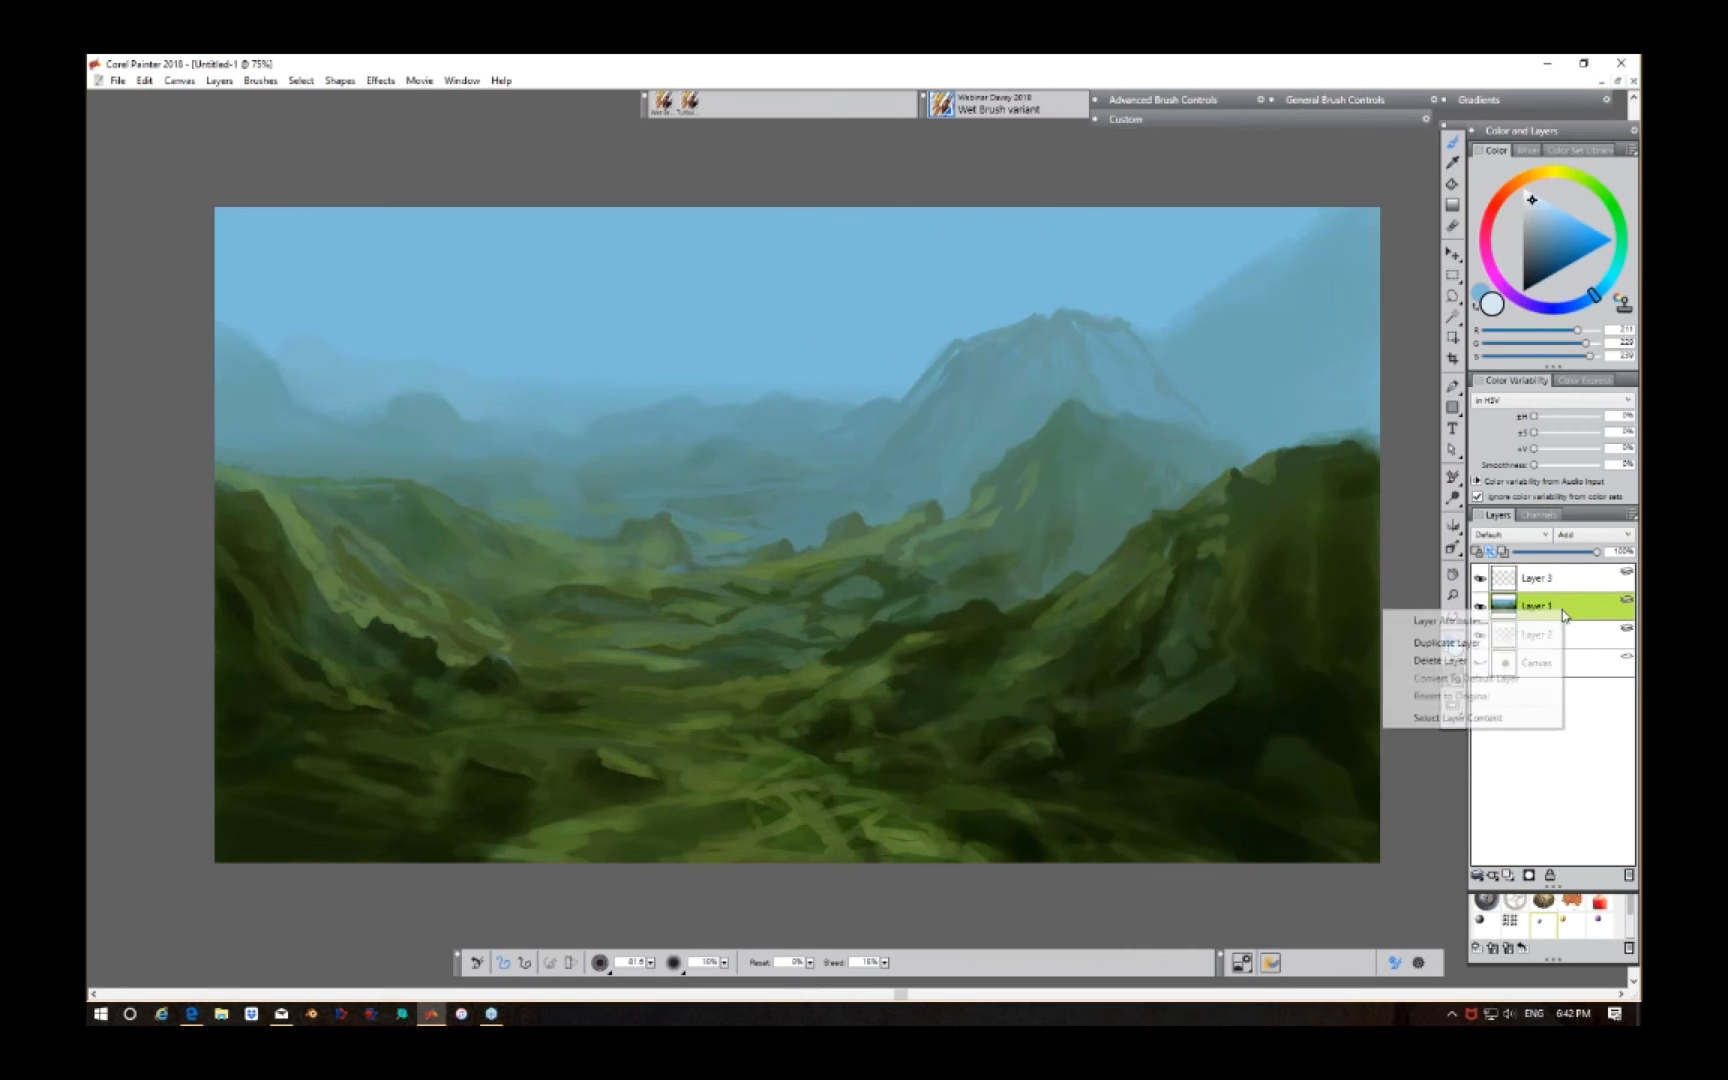
{"action": "left_click", "coordinate": [1506, 651]}
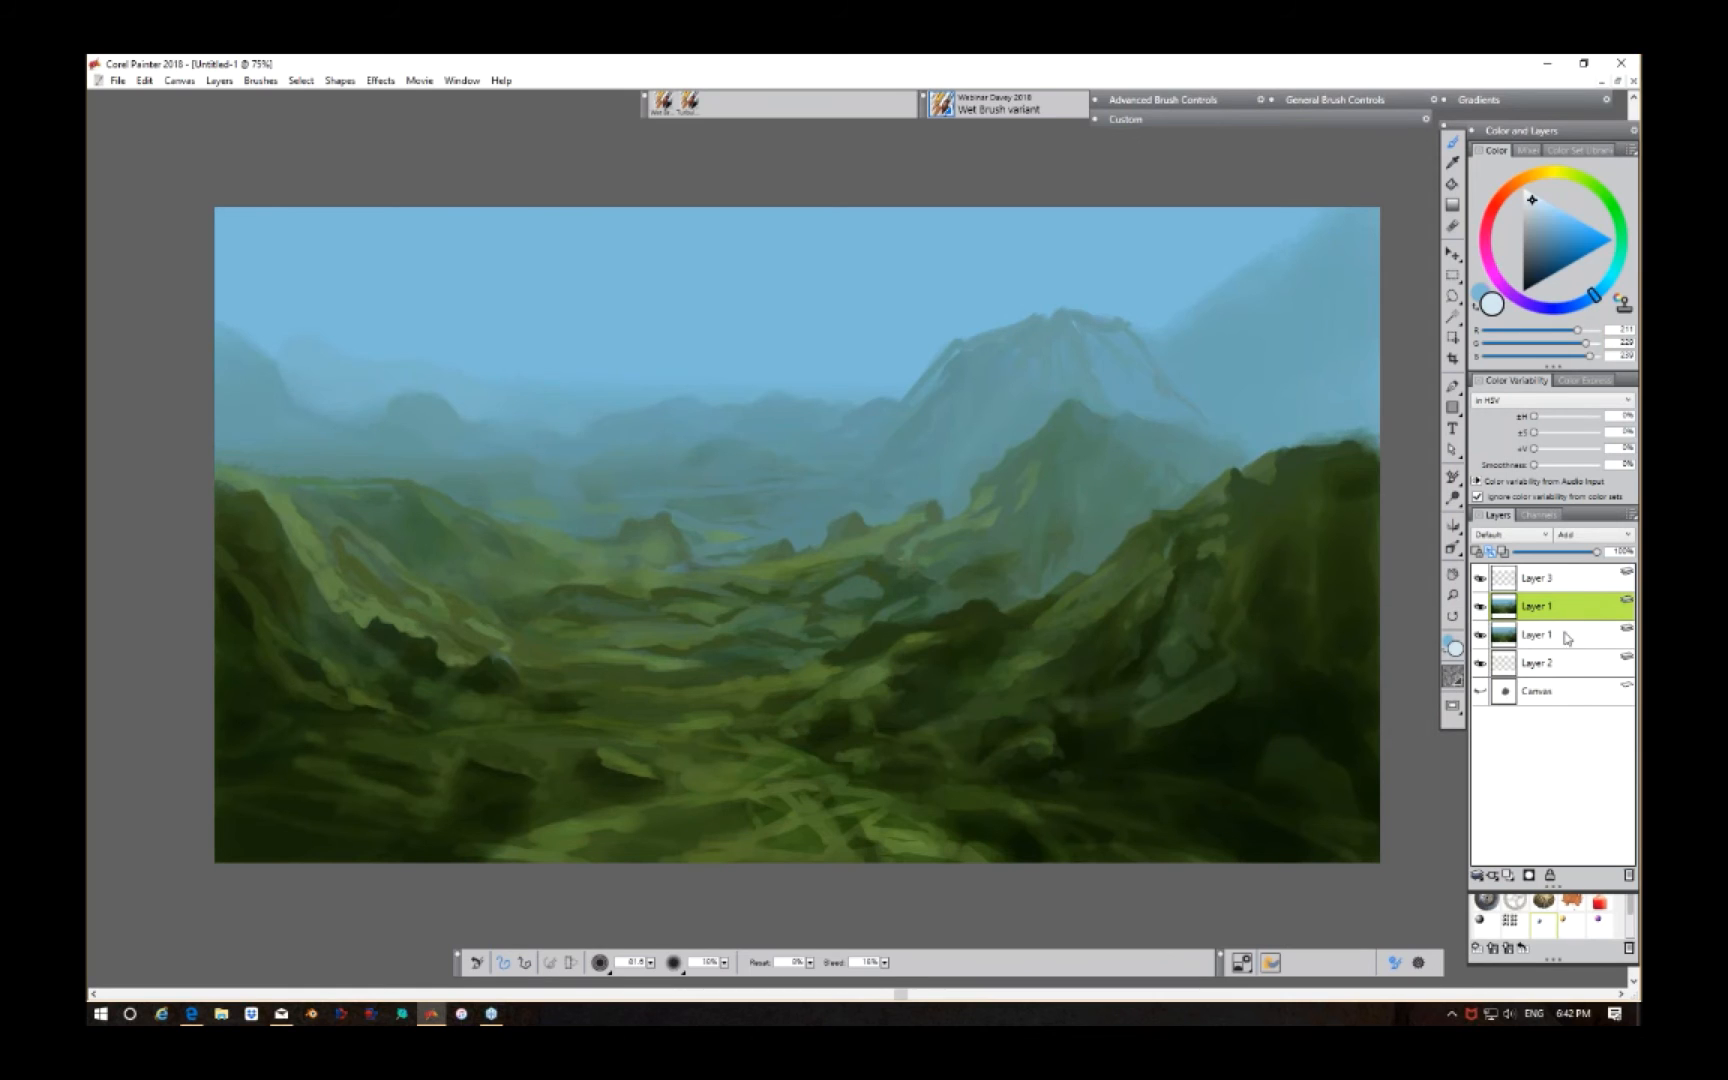
Step: Hide the upper landscape copy and move the lower copy straight down, leaving an empty strip above its sky
{"action": "left_click", "coordinate": [1560, 640]}
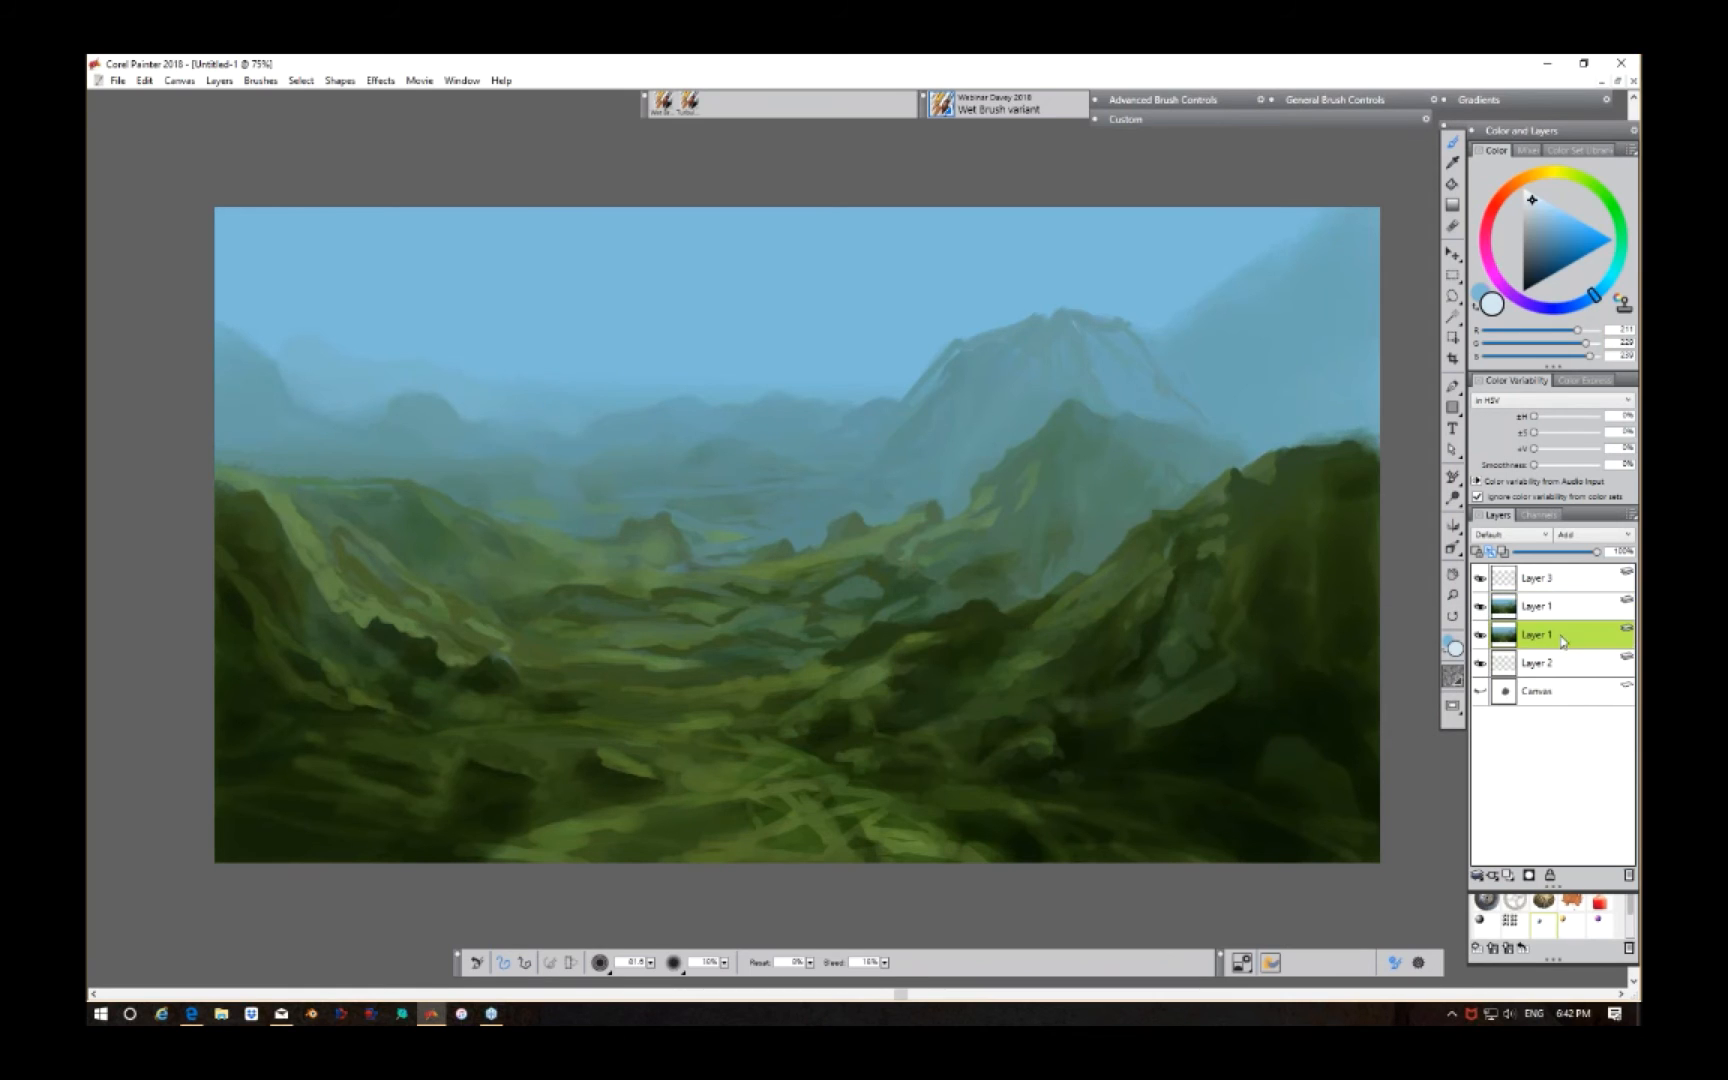
{"action": "left_click", "coordinate": [1453, 256]}
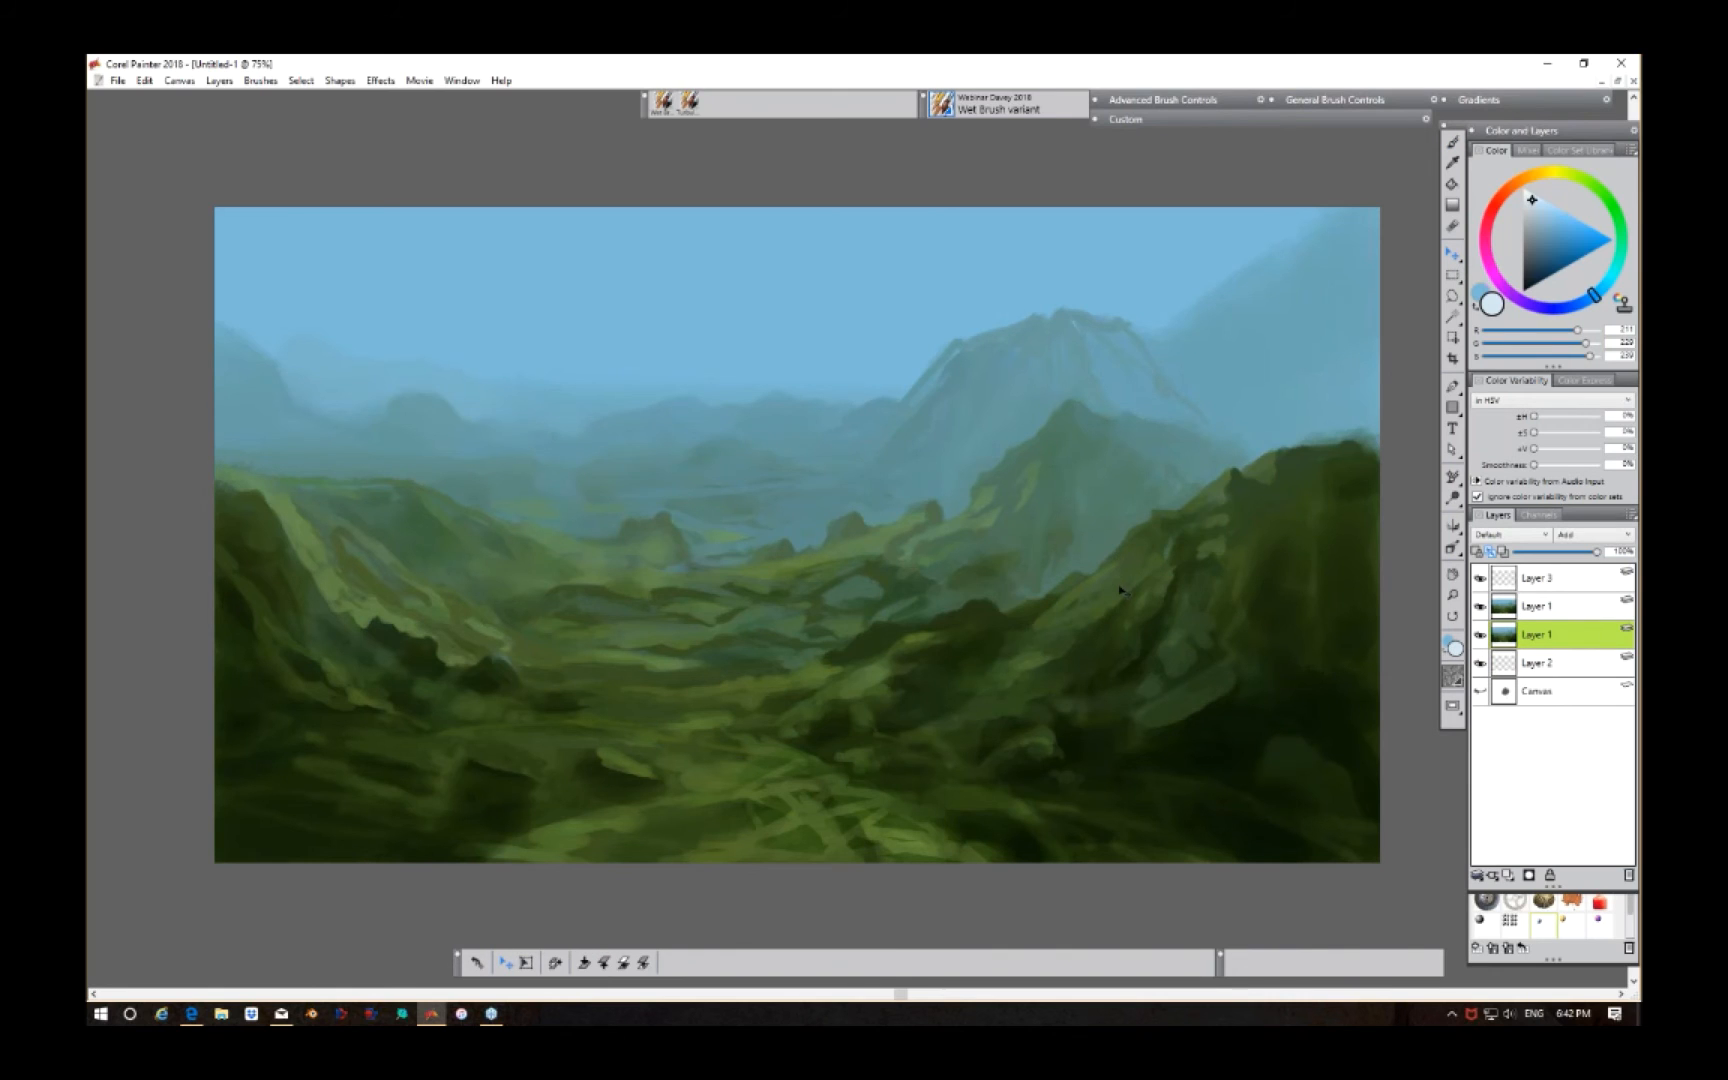
{"action": "left_click", "coordinate": [1481, 607]}
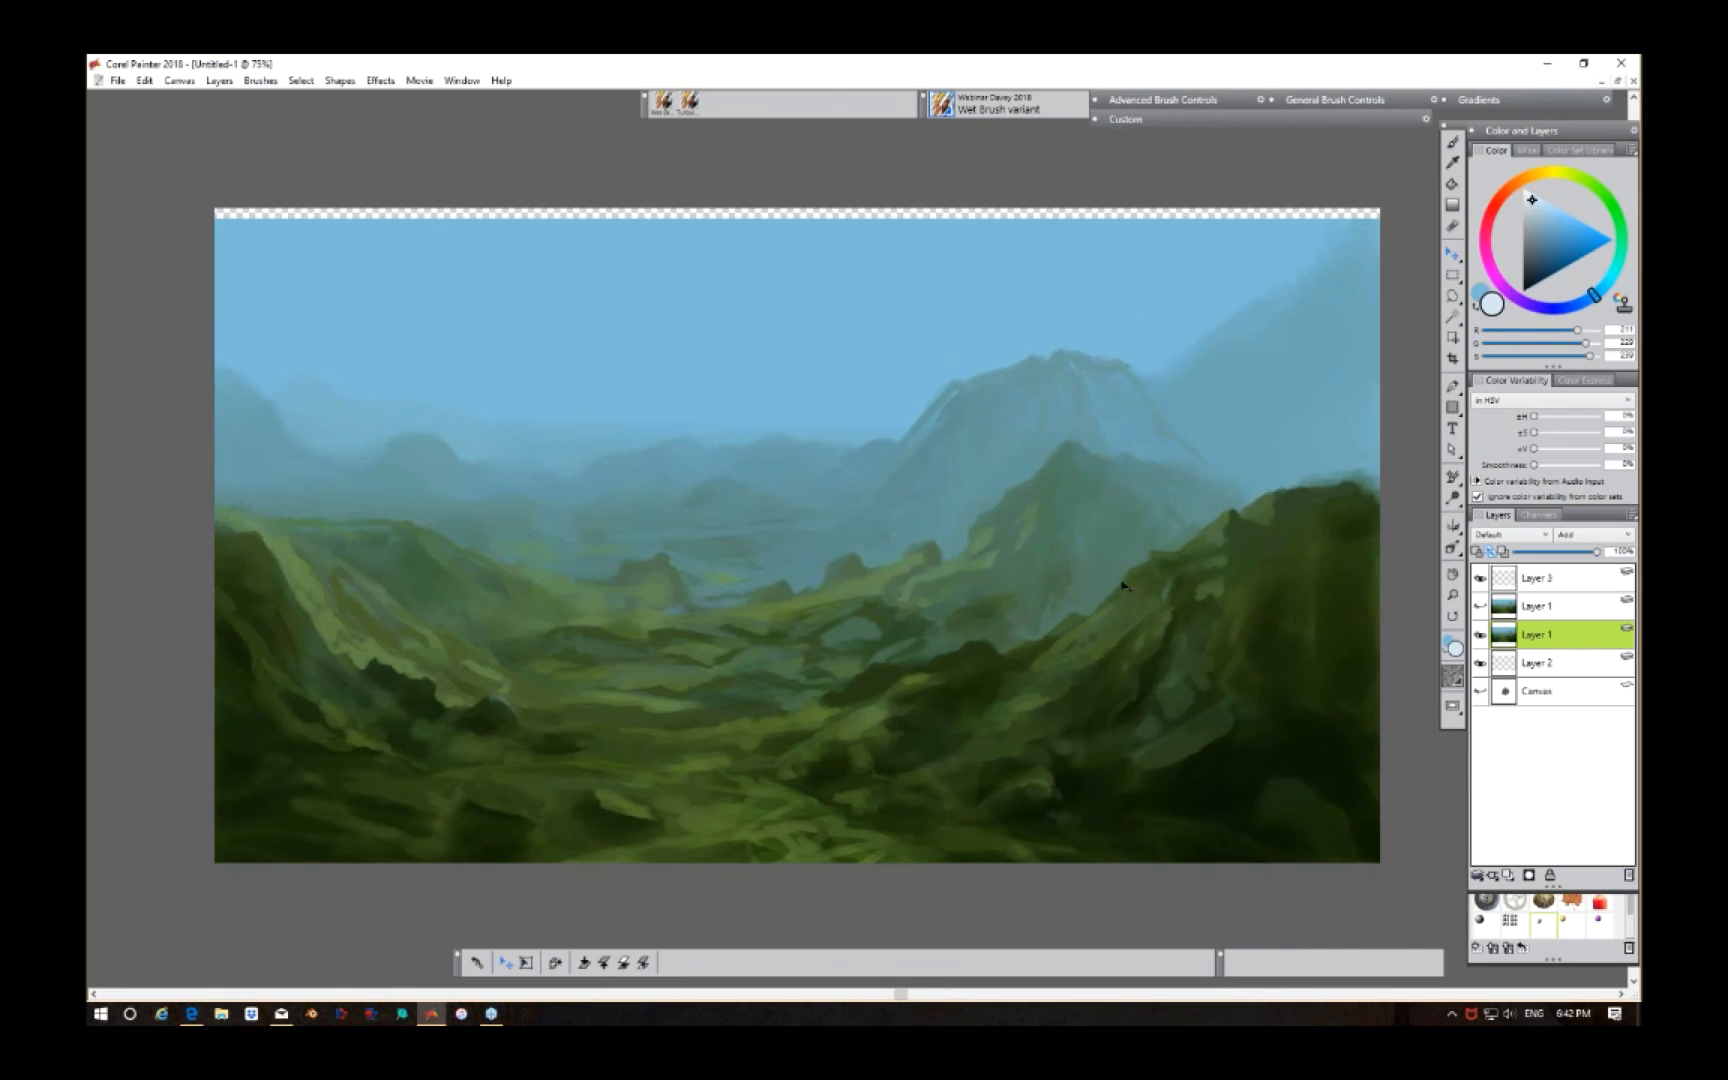
{"action": "left_click_drag", "start_coordinate": [1108, 556], "coordinate": [1108, 686]}
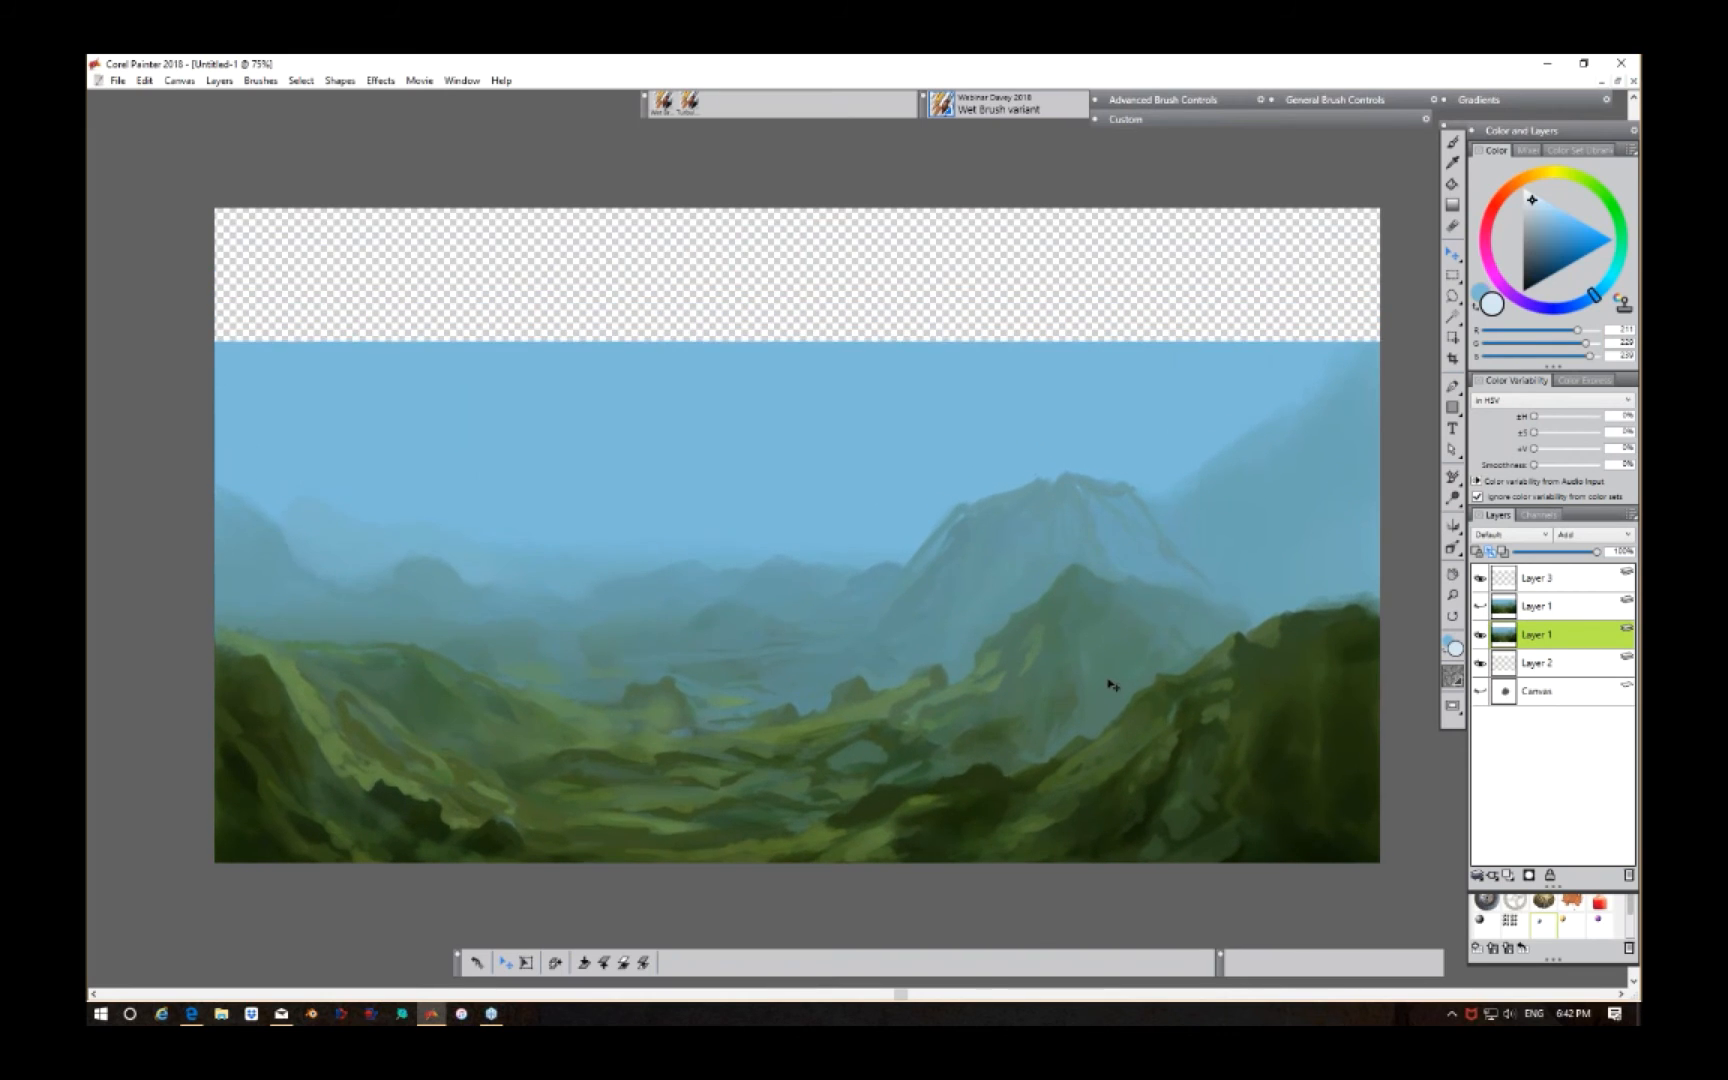
Step: Reorder the two Layer 1 copies so the unshifted landscape lies beneath the lowered one, and show both
{"action": "left_click", "coordinate": [1557, 618]}
{"action": "left_click_drag", "start_coordinate": [1555, 617], "coordinate": [1557, 640]}
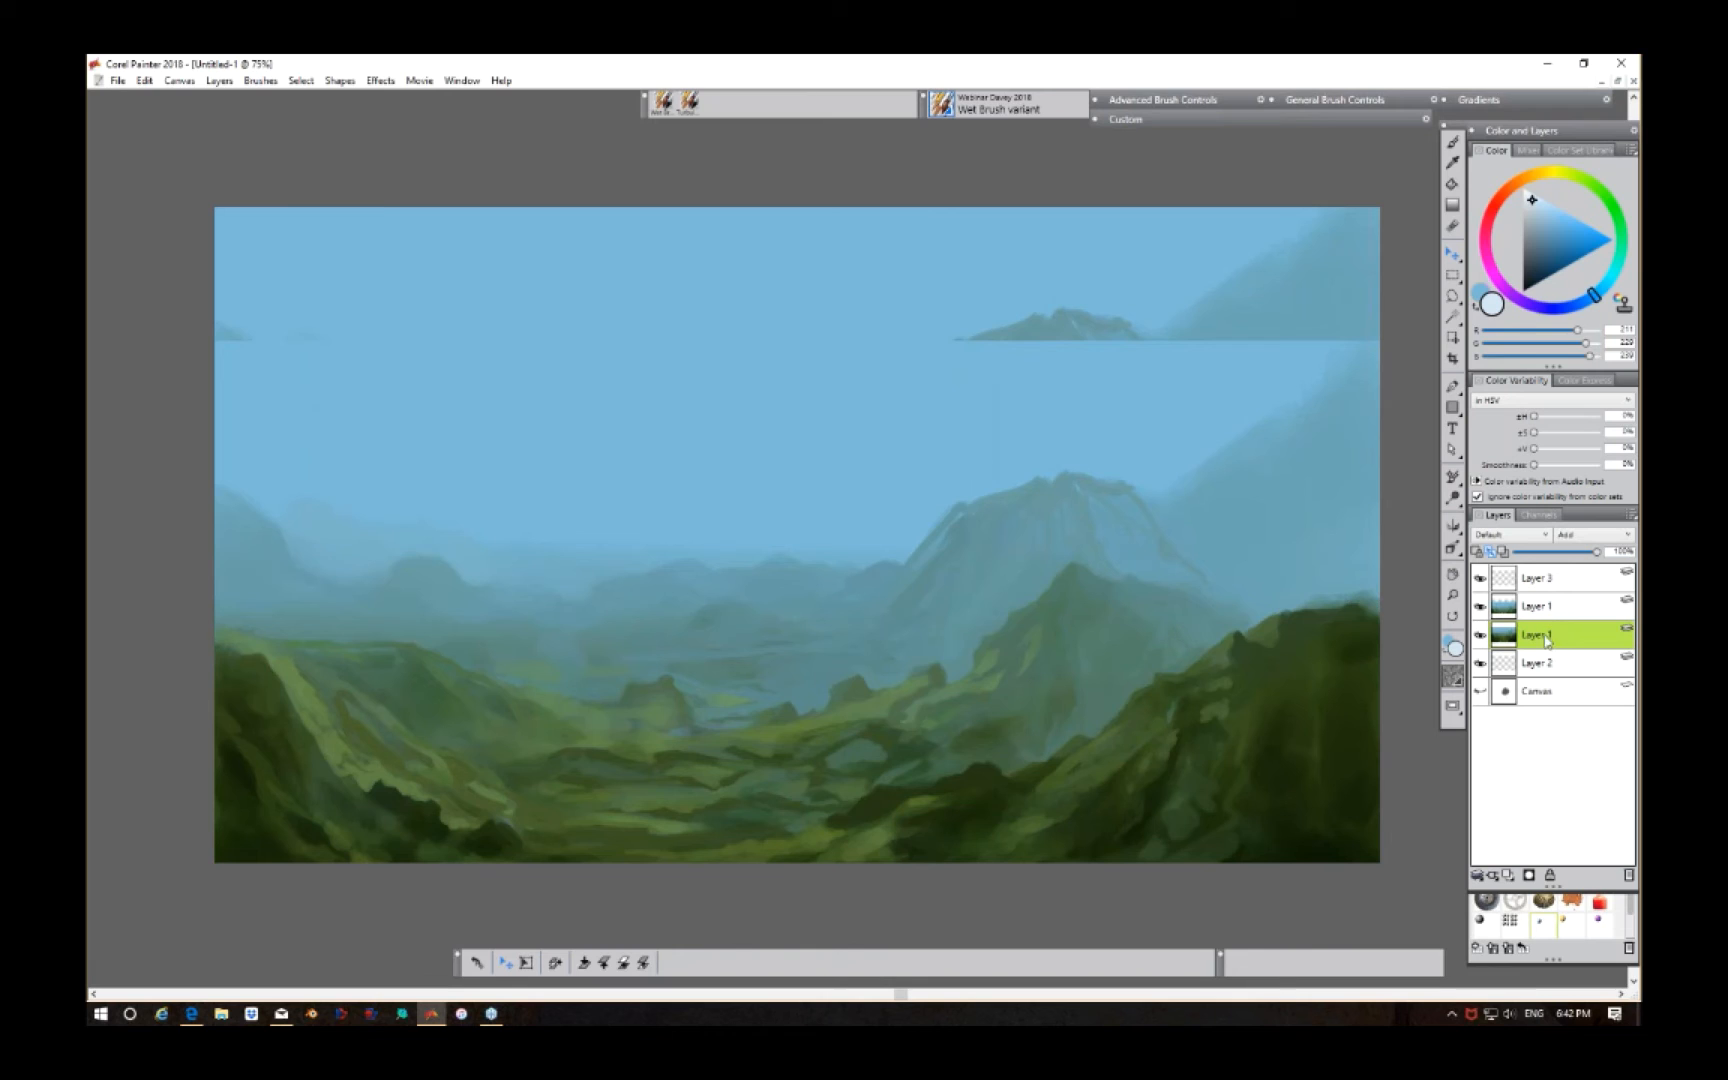
{"action": "left_click", "coordinate": [1480, 636]}
Step: Sample the sky blue and paint over the leftover mountain tops in the strip above the lowered landscape
{"action": "key", "text": "b"}
{"action": "left_click", "coordinate": [1145, 252], "text": "alt"}
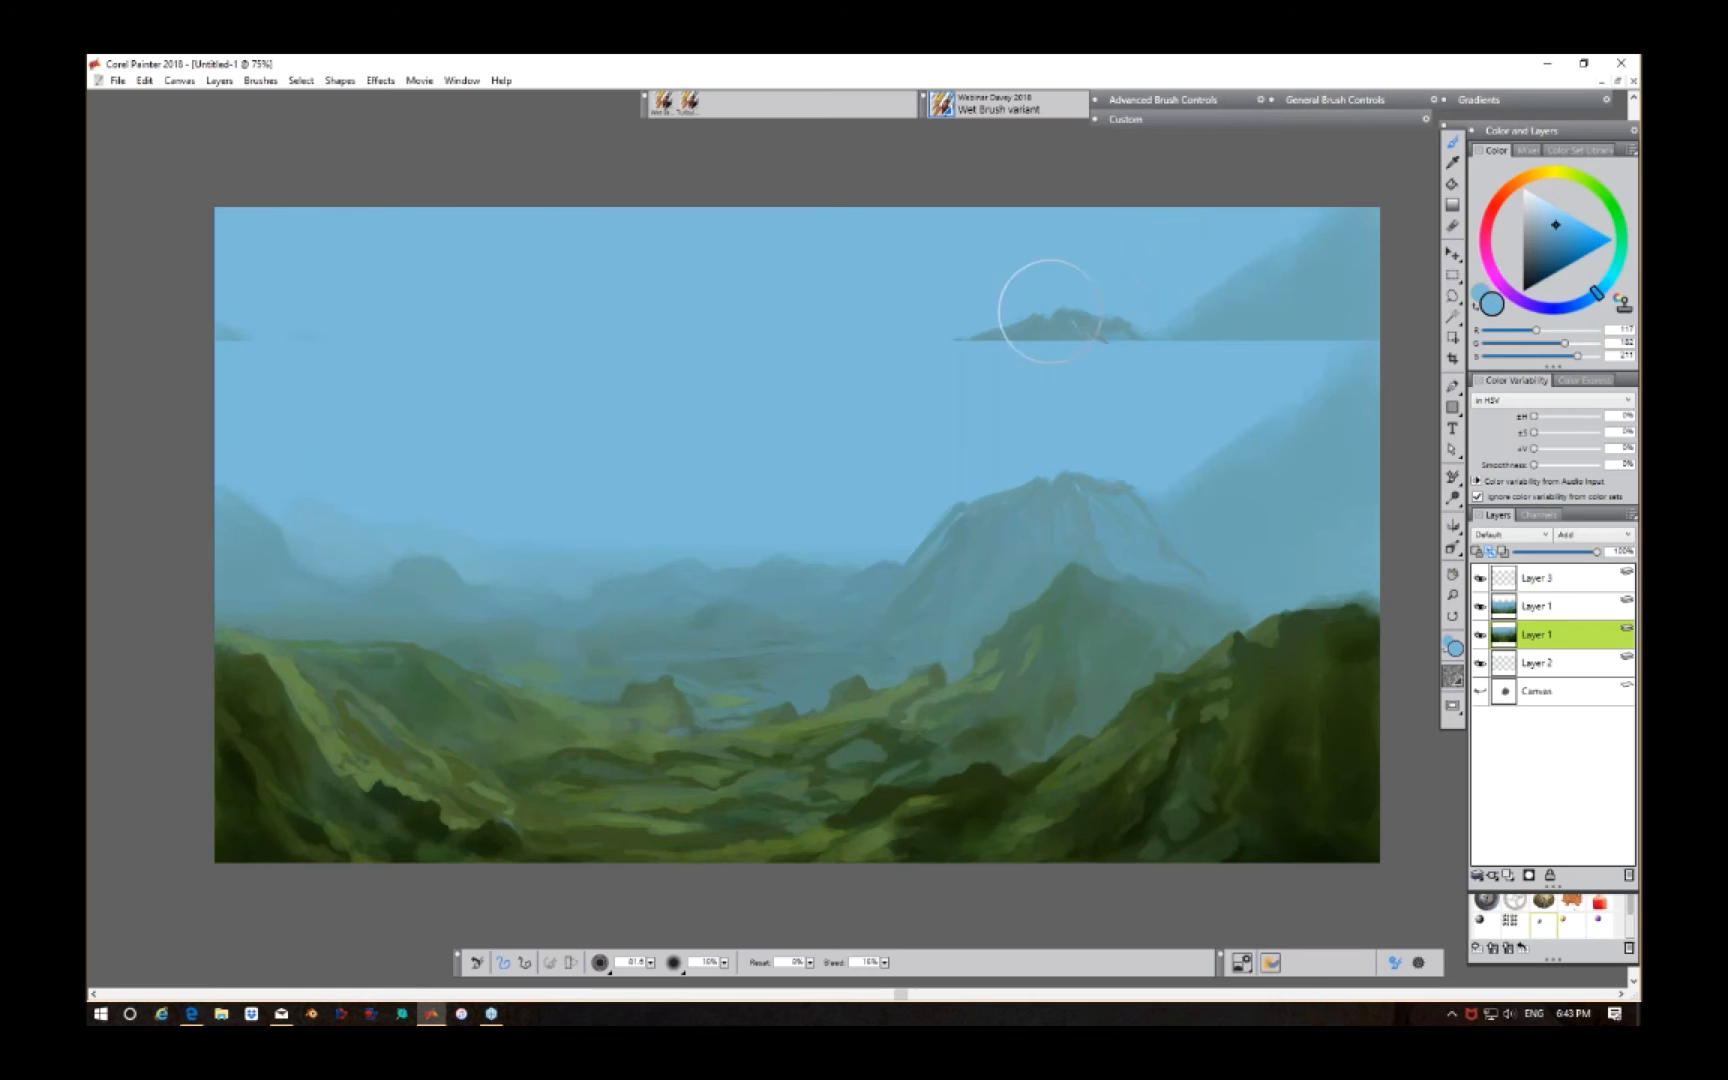
{"action": "mouse_move", "coordinate": [1012, 316]}
{"action": "left_mouse_down"}
{"action": "mouse_move", "coordinate": [1074, 296]}
{"action": "mouse_move", "coordinate": [1060, 346]}
{"action": "mouse_move", "coordinate": [1175, 331]}
{"action": "mouse_move", "coordinate": [1190, 305]}
{"action": "mouse_move", "coordinate": [1325, 320]}
{"action": "mouse_move", "coordinate": [1358, 301]}
{"action": "left_mouse_up"}
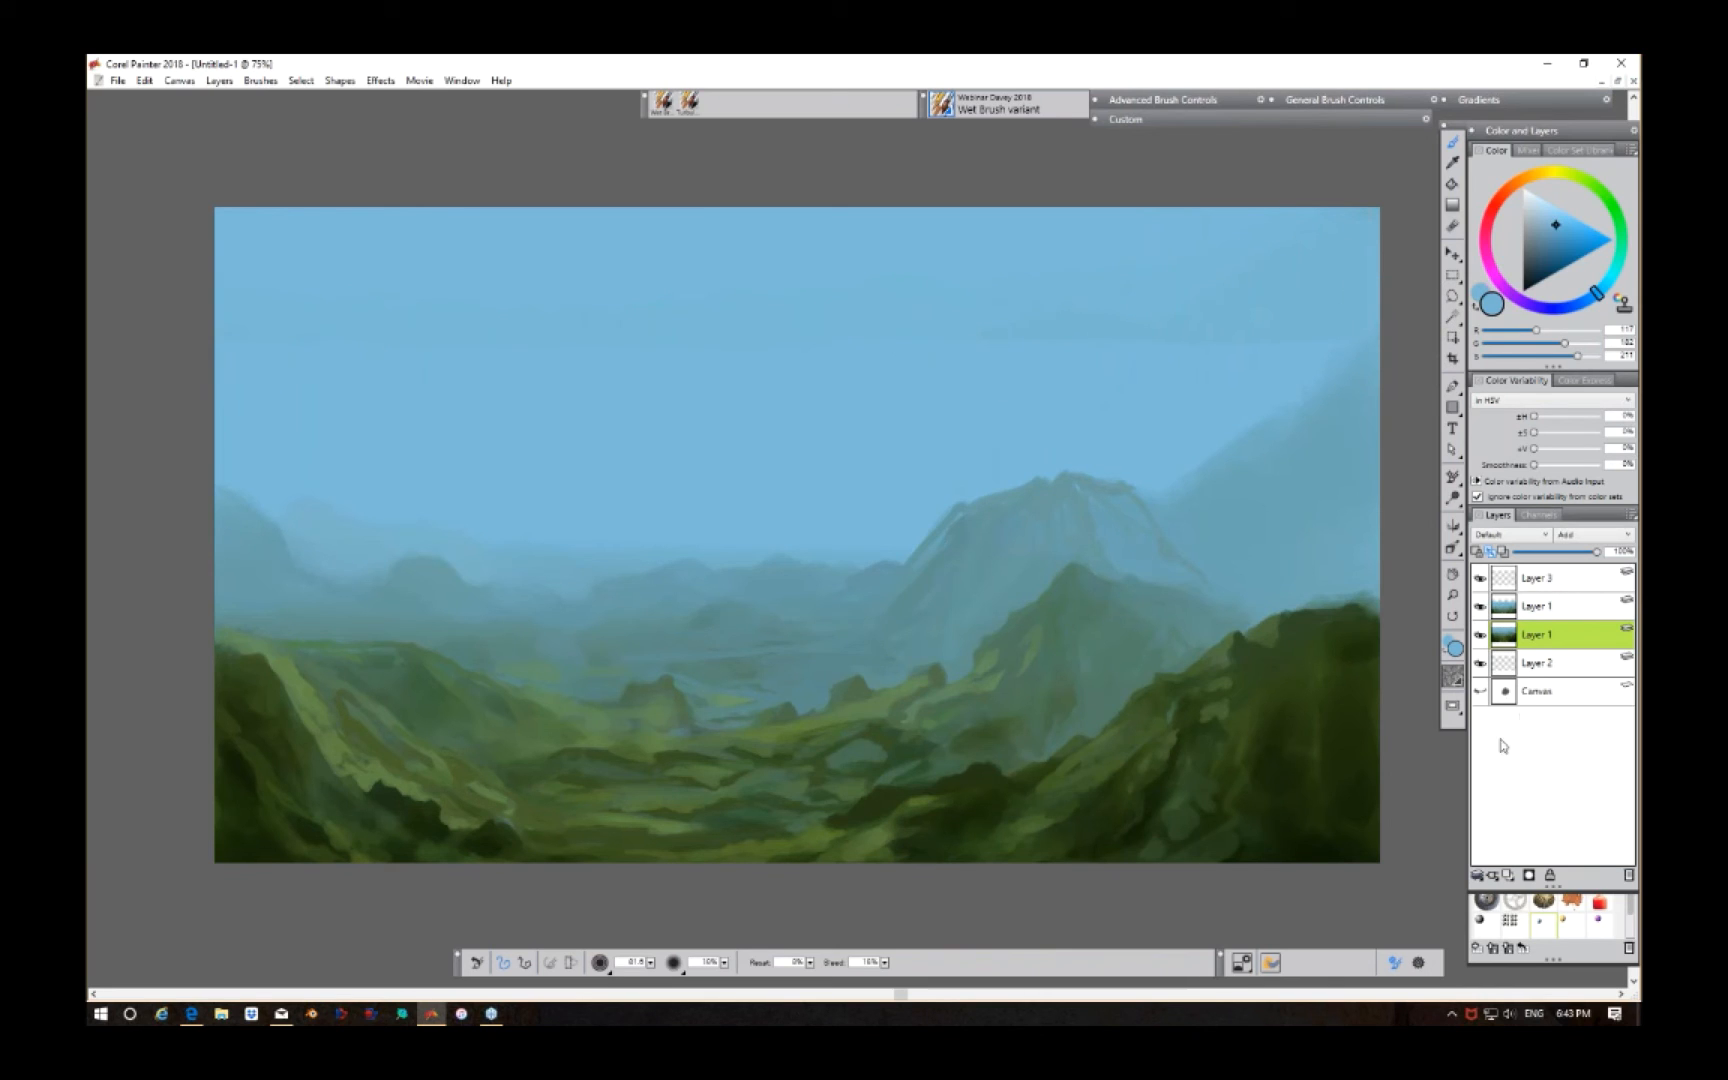
Step: Collapse the two landscape copies into one Layer 1 and make the empty Layer 3 active
{"action": "left_click", "coordinate": [1557, 612]}
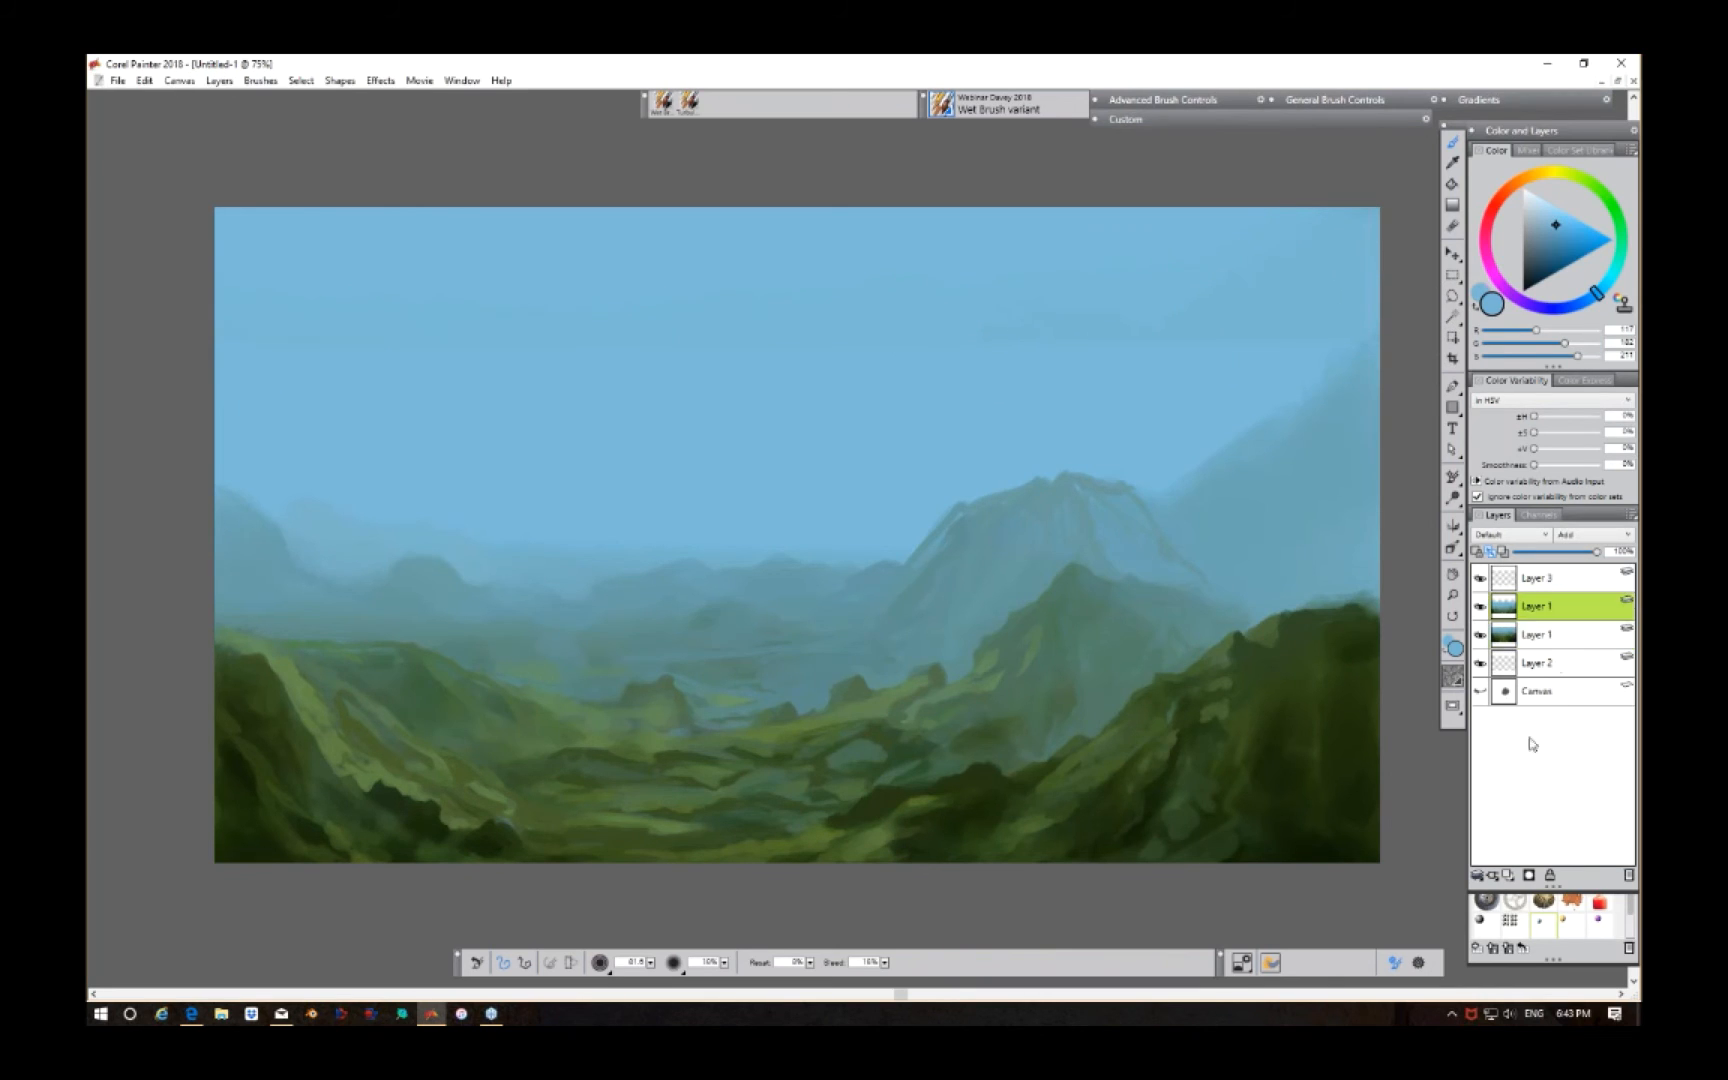
{"action": "left_click", "coordinate": [1481, 878]}
{"action": "left_click", "coordinate": [1392, 922]}
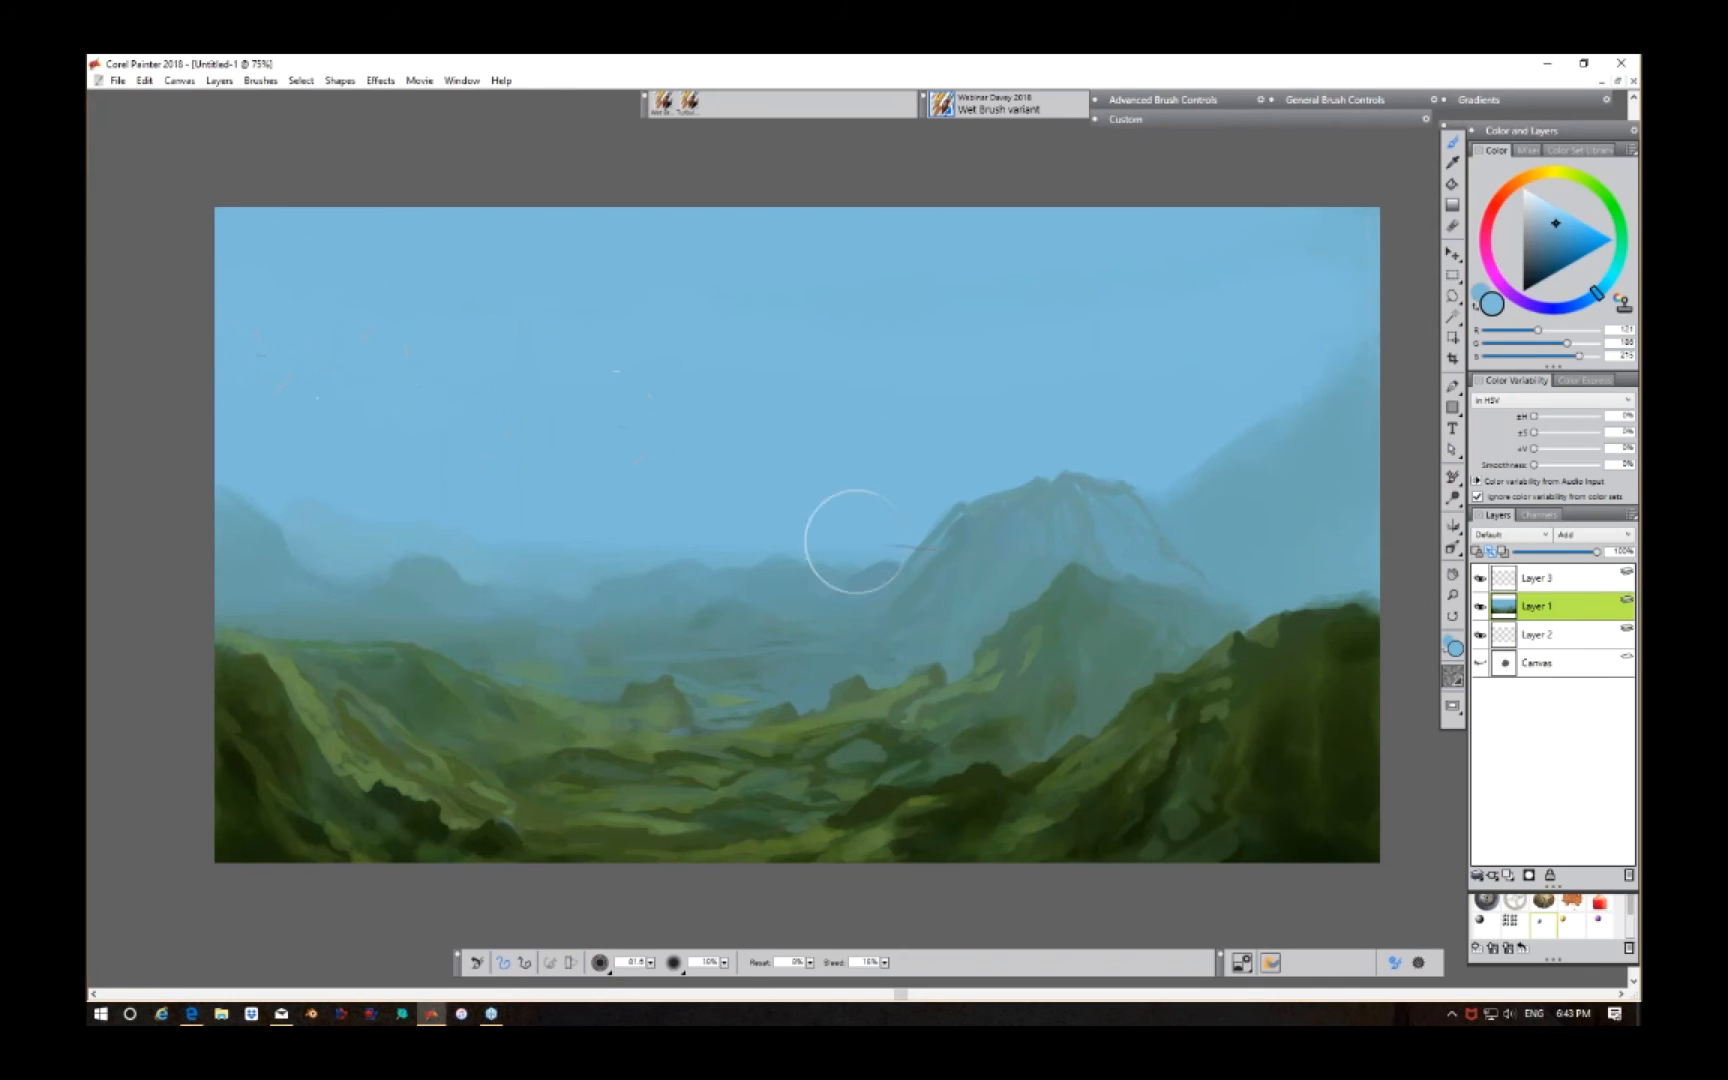
{"action": "left_click", "coordinate": [1560, 586]}
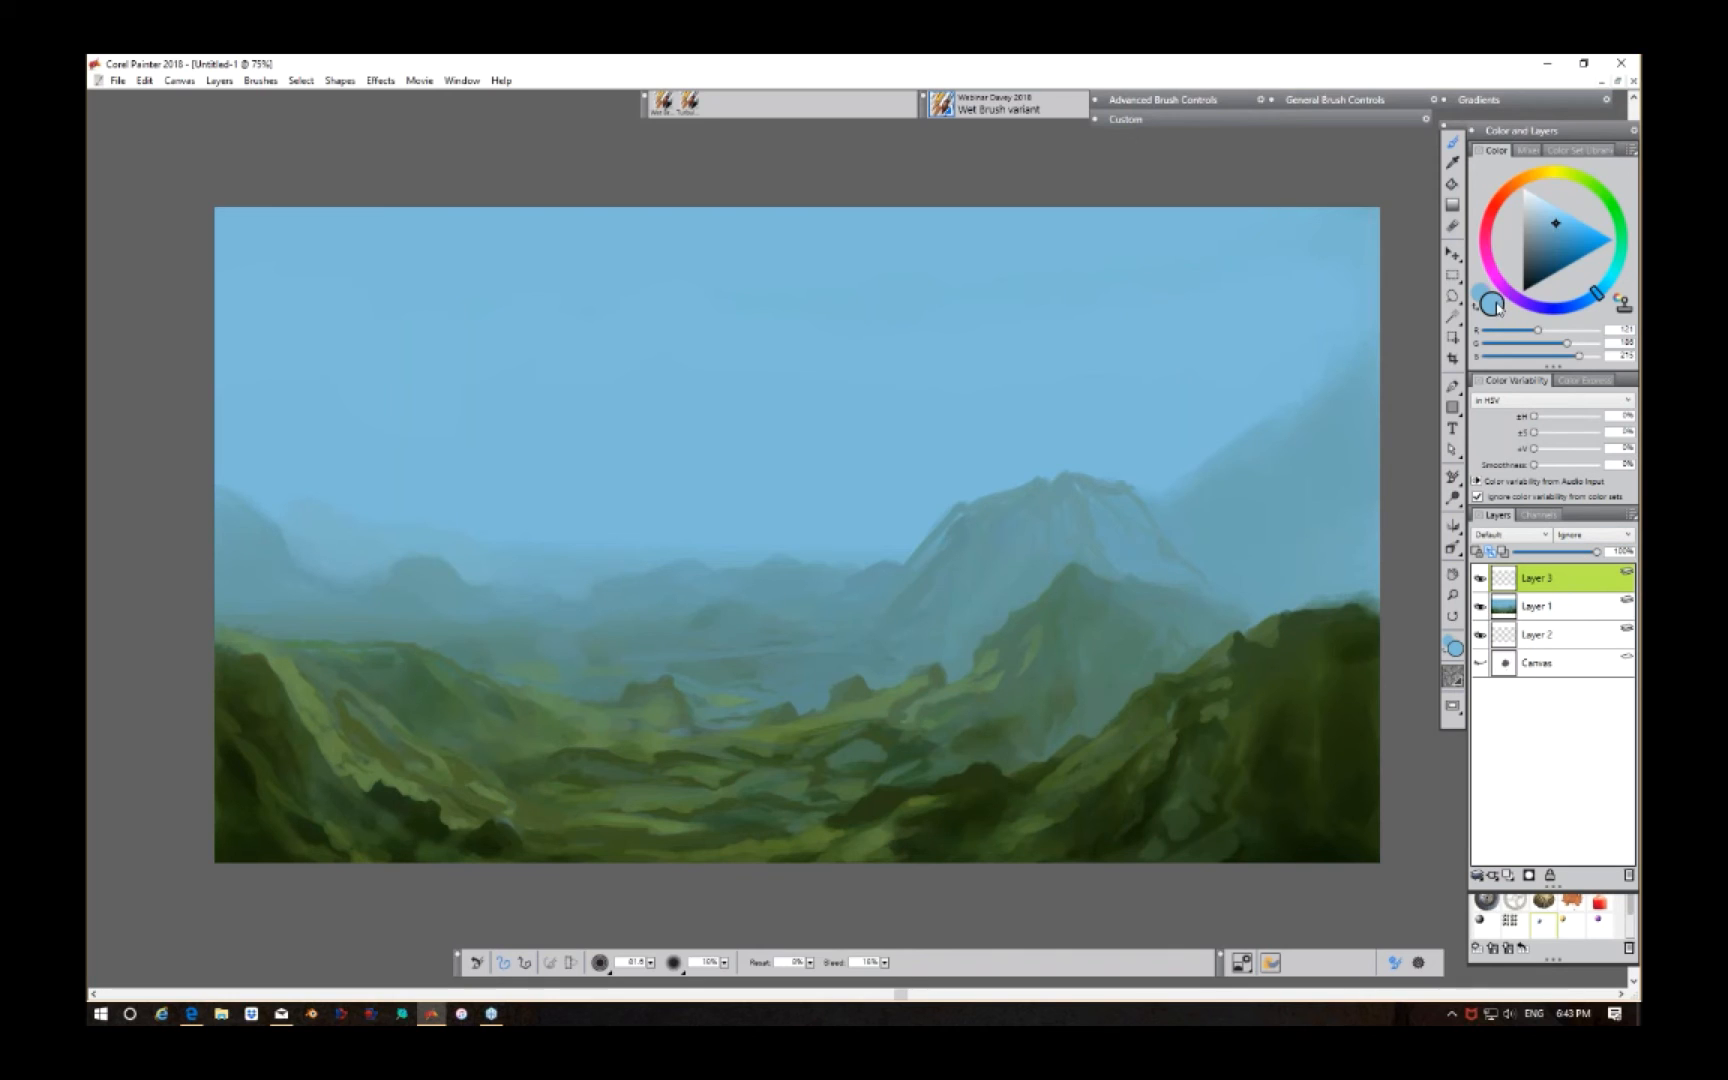
Step: Pick a lighter sky blue and paint broad soft clouds across the upper sky on Layer 3
{"action": "left_click_drag", "start_coordinate": [1553, 228], "coordinate": [1544, 216]}
{"action": "mouse_move", "coordinate": [666, 420]}
{"action": "left_mouse_down"}
{"action": "mouse_move", "coordinate": [616, 406]}
{"action": "mouse_move", "coordinate": [620, 391]}
{"action": "mouse_move", "coordinate": [522, 390]}
{"action": "mouse_move", "coordinate": [457, 352]}
{"action": "mouse_move", "coordinate": [503, 288]}
{"action": "mouse_move", "coordinate": [460, 323]}
{"action": "mouse_move", "coordinate": [537, 340]}
{"action": "left_mouse_up"}
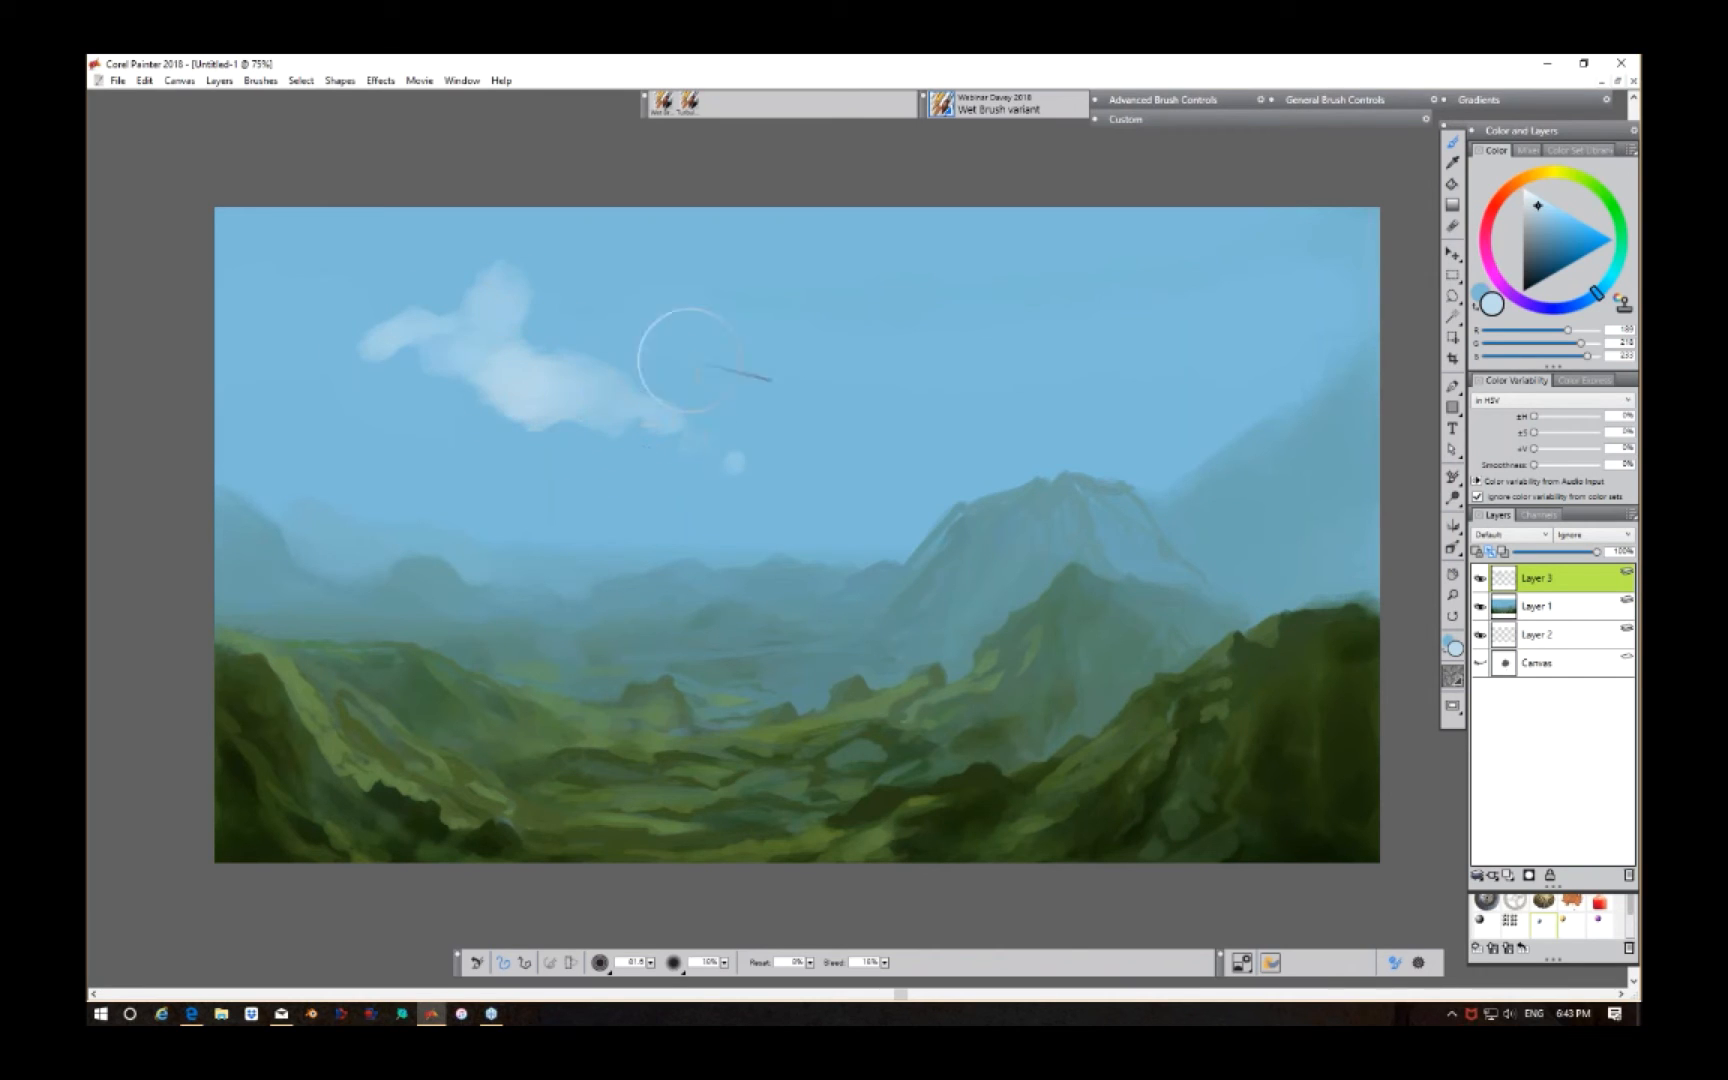
{"action": "mouse_move", "coordinate": [850, 335]}
{"action": "left_mouse_down"}
{"action": "mouse_move", "coordinate": [1037, 322]}
{"action": "mouse_move", "coordinate": [1118, 268]}
{"action": "mouse_move", "coordinate": [1264, 279]}
{"action": "mouse_move", "coordinate": [1284, 328]}
{"action": "left_mouse_up"}
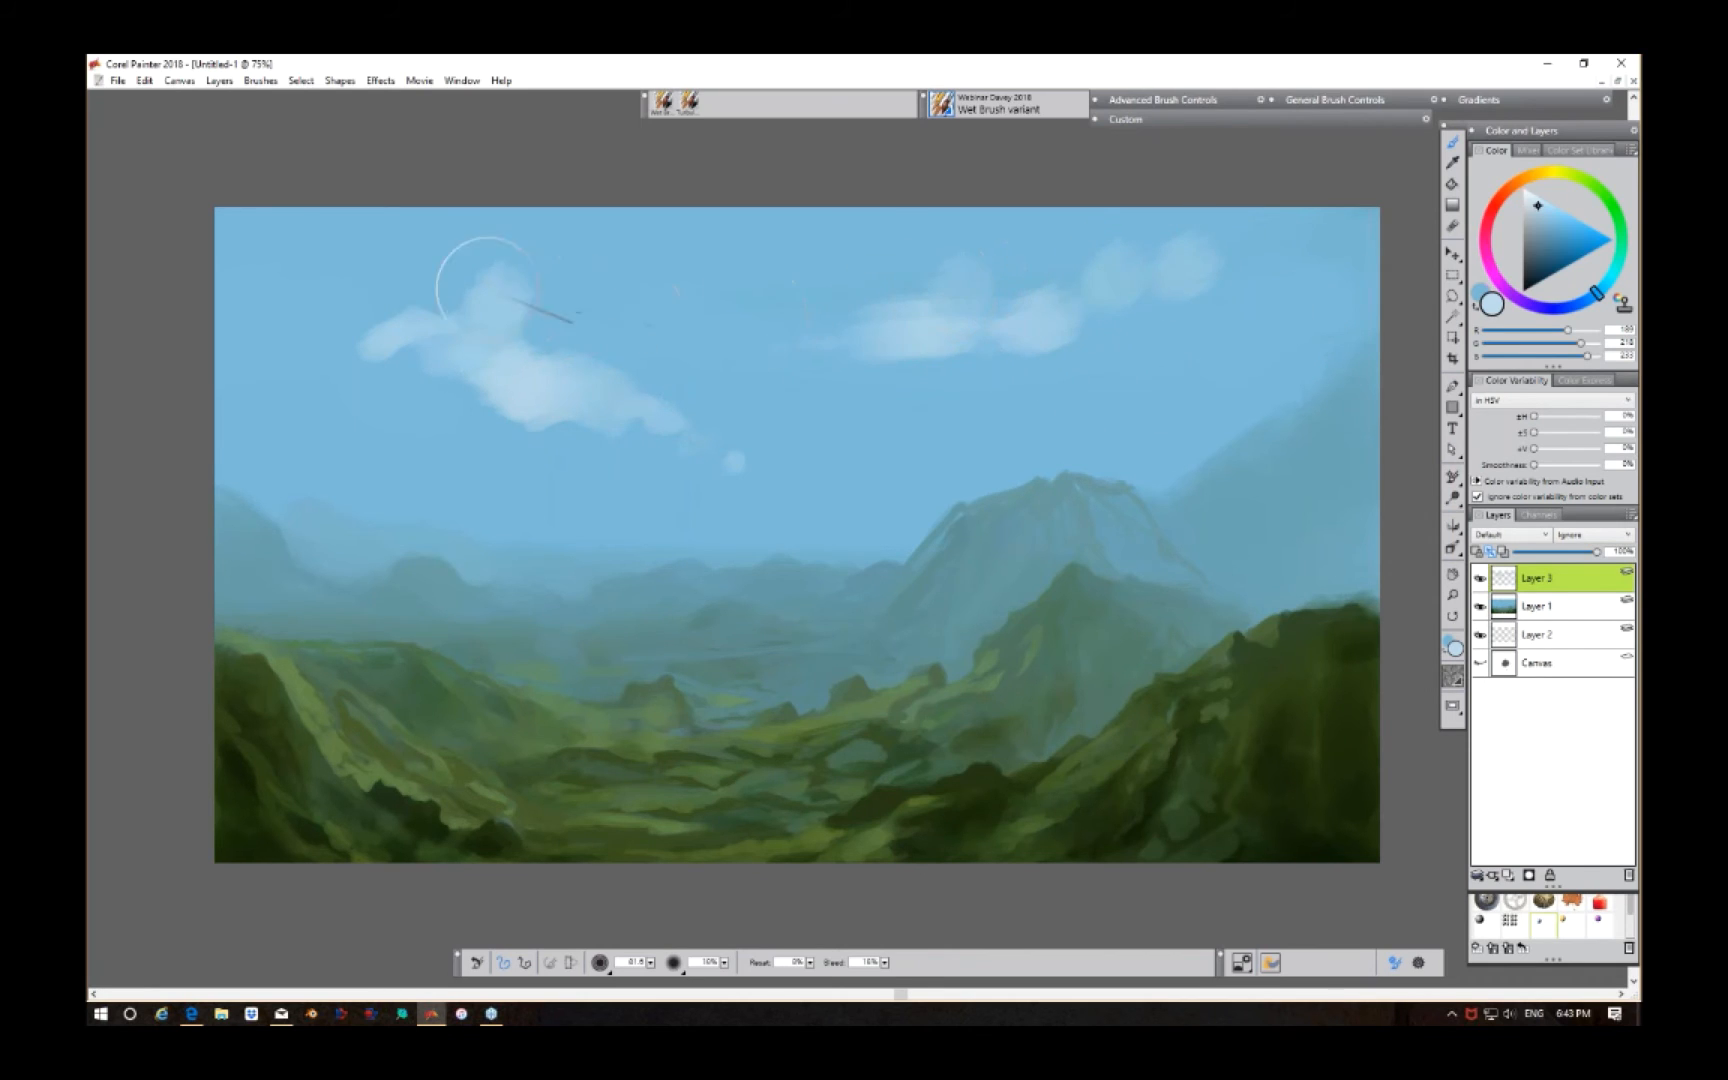
{"action": "mouse_move", "coordinate": [397, 340]}
{"action": "left_mouse_down"}
{"action": "mouse_move", "coordinate": [347, 340]}
{"action": "mouse_move", "coordinate": [326, 288]}
{"action": "mouse_move", "coordinate": [293, 268]}
{"action": "mouse_move", "coordinate": [310, 334]}
{"action": "mouse_move", "coordinate": [239, 289]}
{"action": "left_mouse_up"}
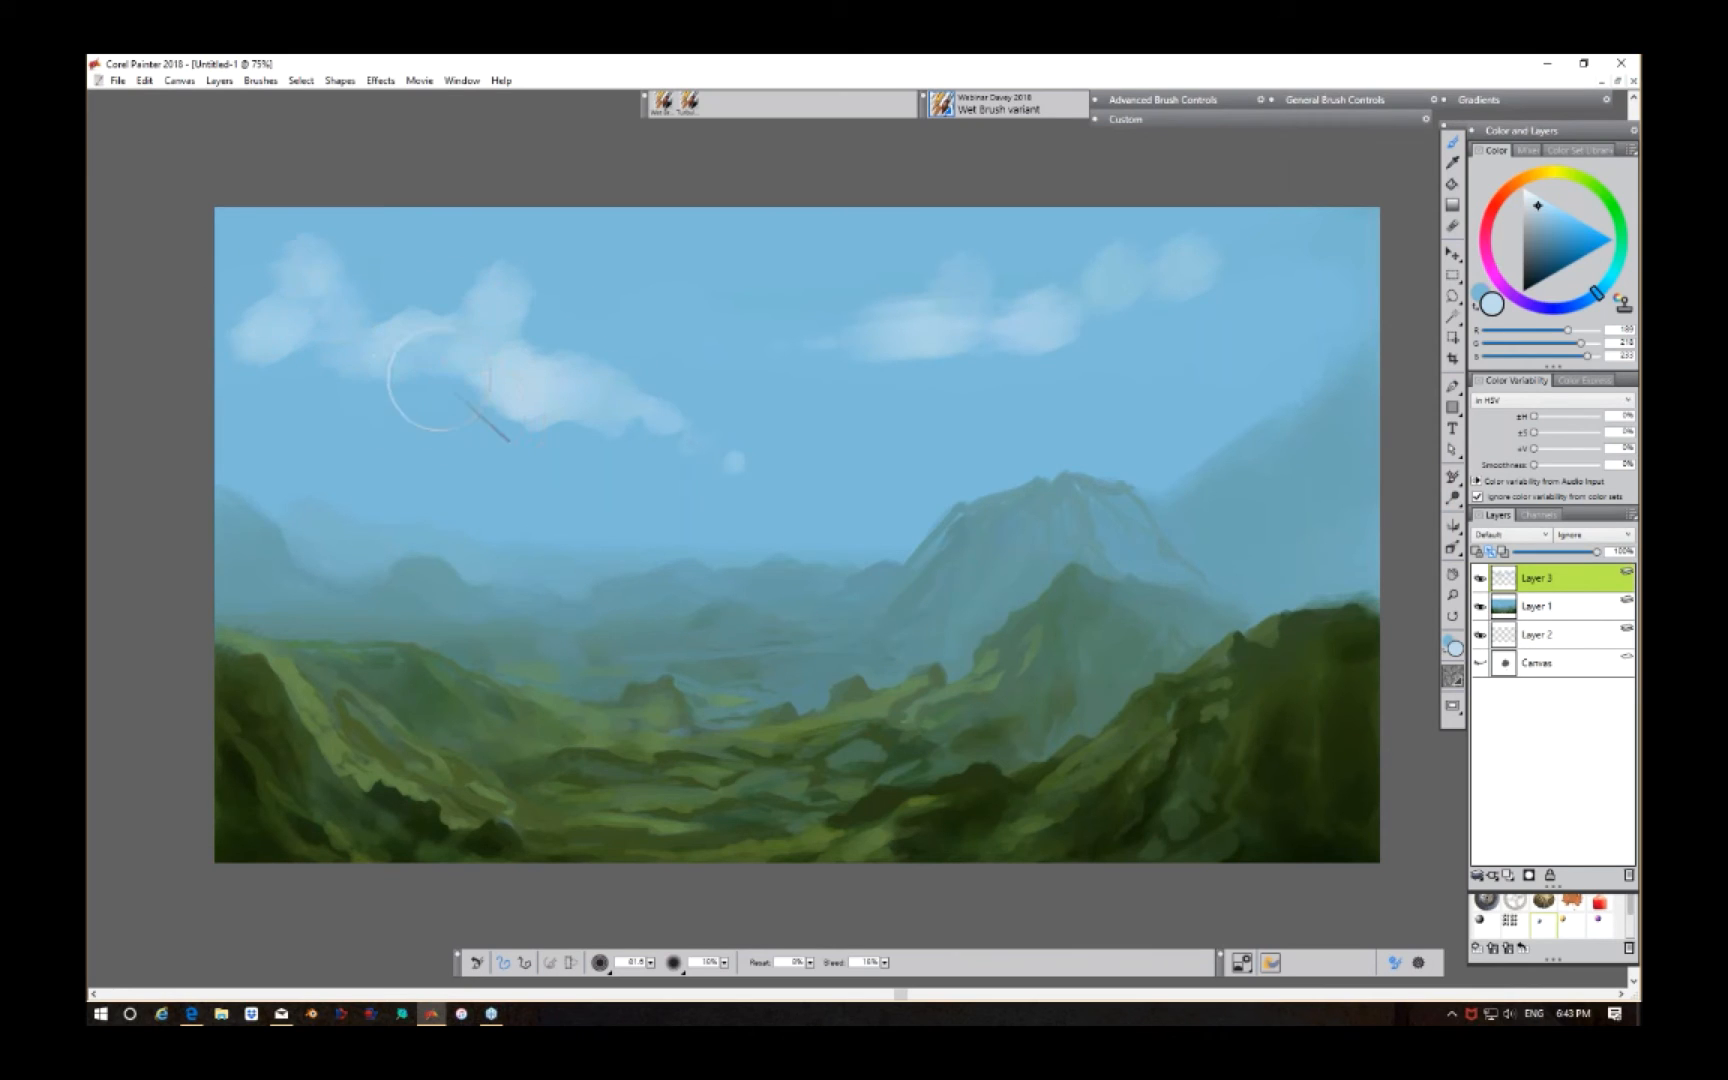
{"action": "mouse_move", "coordinate": [296, 357]}
{"action": "left_mouse_down"}
{"action": "mouse_move", "coordinate": [375, 397]}
{"action": "mouse_move", "coordinate": [255, 370]}
{"action": "mouse_move", "coordinate": [395, 271]}
{"action": "mouse_move", "coordinate": [341, 228]}
{"action": "mouse_move", "coordinate": [231, 216]}
{"action": "mouse_move", "coordinate": [431, 249]}
{"action": "mouse_move", "coordinate": [452, 268]}
{"action": "mouse_move", "coordinate": [566, 266]}
{"action": "mouse_move", "coordinate": [487, 250]}
{"action": "mouse_move", "coordinate": [578, 262]}
{"action": "mouse_move", "coordinate": [562, 282]}
{"action": "mouse_move", "coordinate": [442, 235]}
{"action": "mouse_move", "coordinate": [524, 277]}
{"action": "mouse_move", "coordinate": [422, 260]}
{"action": "mouse_move", "coordinate": [595, 268]}
{"action": "mouse_move", "coordinate": [554, 301]}
{"action": "mouse_move", "coordinate": [677, 319]}
{"action": "mouse_move", "coordinate": [552, 223]}
{"action": "mouse_move", "coordinate": [694, 330]}
{"action": "mouse_move", "coordinate": [772, 359]}
{"action": "mouse_move", "coordinate": [597, 261]}
{"action": "mouse_move", "coordinate": [779, 279]}
{"action": "mouse_move", "coordinate": [932, 209]}
{"action": "mouse_move", "coordinate": [778, 226]}
{"action": "mouse_move", "coordinate": [719, 209]}
{"action": "mouse_move", "coordinate": [959, 206]}
{"action": "mouse_move", "coordinate": [972, 221]}
{"action": "mouse_move", "coordinate": [1004, 206]}
{"action": "mouse_move", "coordinate": [861, 202]}
{"action": "mouse_move", "coordinate": [856, 263]}
{"action": "mouse_move", "coordinate": [822, 288]}
{"action": "mouse_move", "coordinate": [884, 258]}
{"action": "left_mouse_up"}
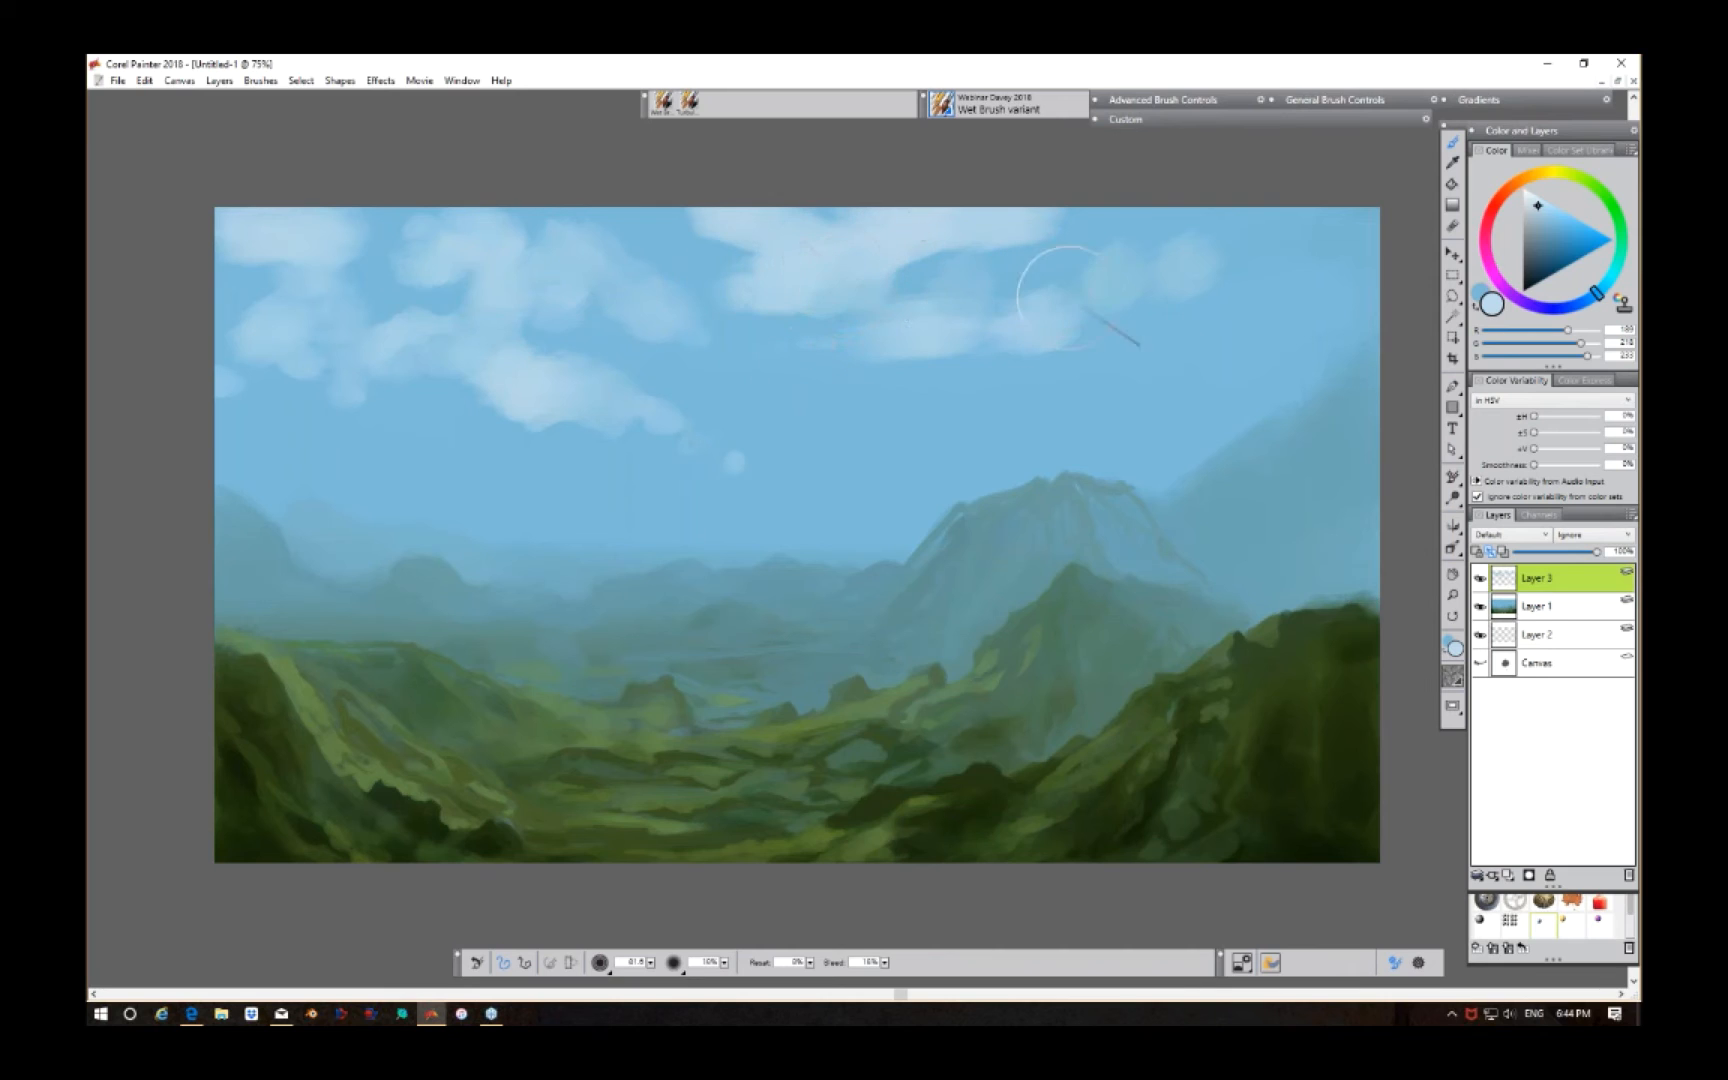
{"action": "mouse_move", "coordinate": [1067, 297]}
{"action": "left_mouse_down"}
{"action": "mouse_move", "coordinate": [1127, 233]}
{"action": "mouse_move", "coordinate": [1226, 216]}
{"action": "mouse_move", "coordinate": [1296, 251]}
{"action": "left_mouse_up"}
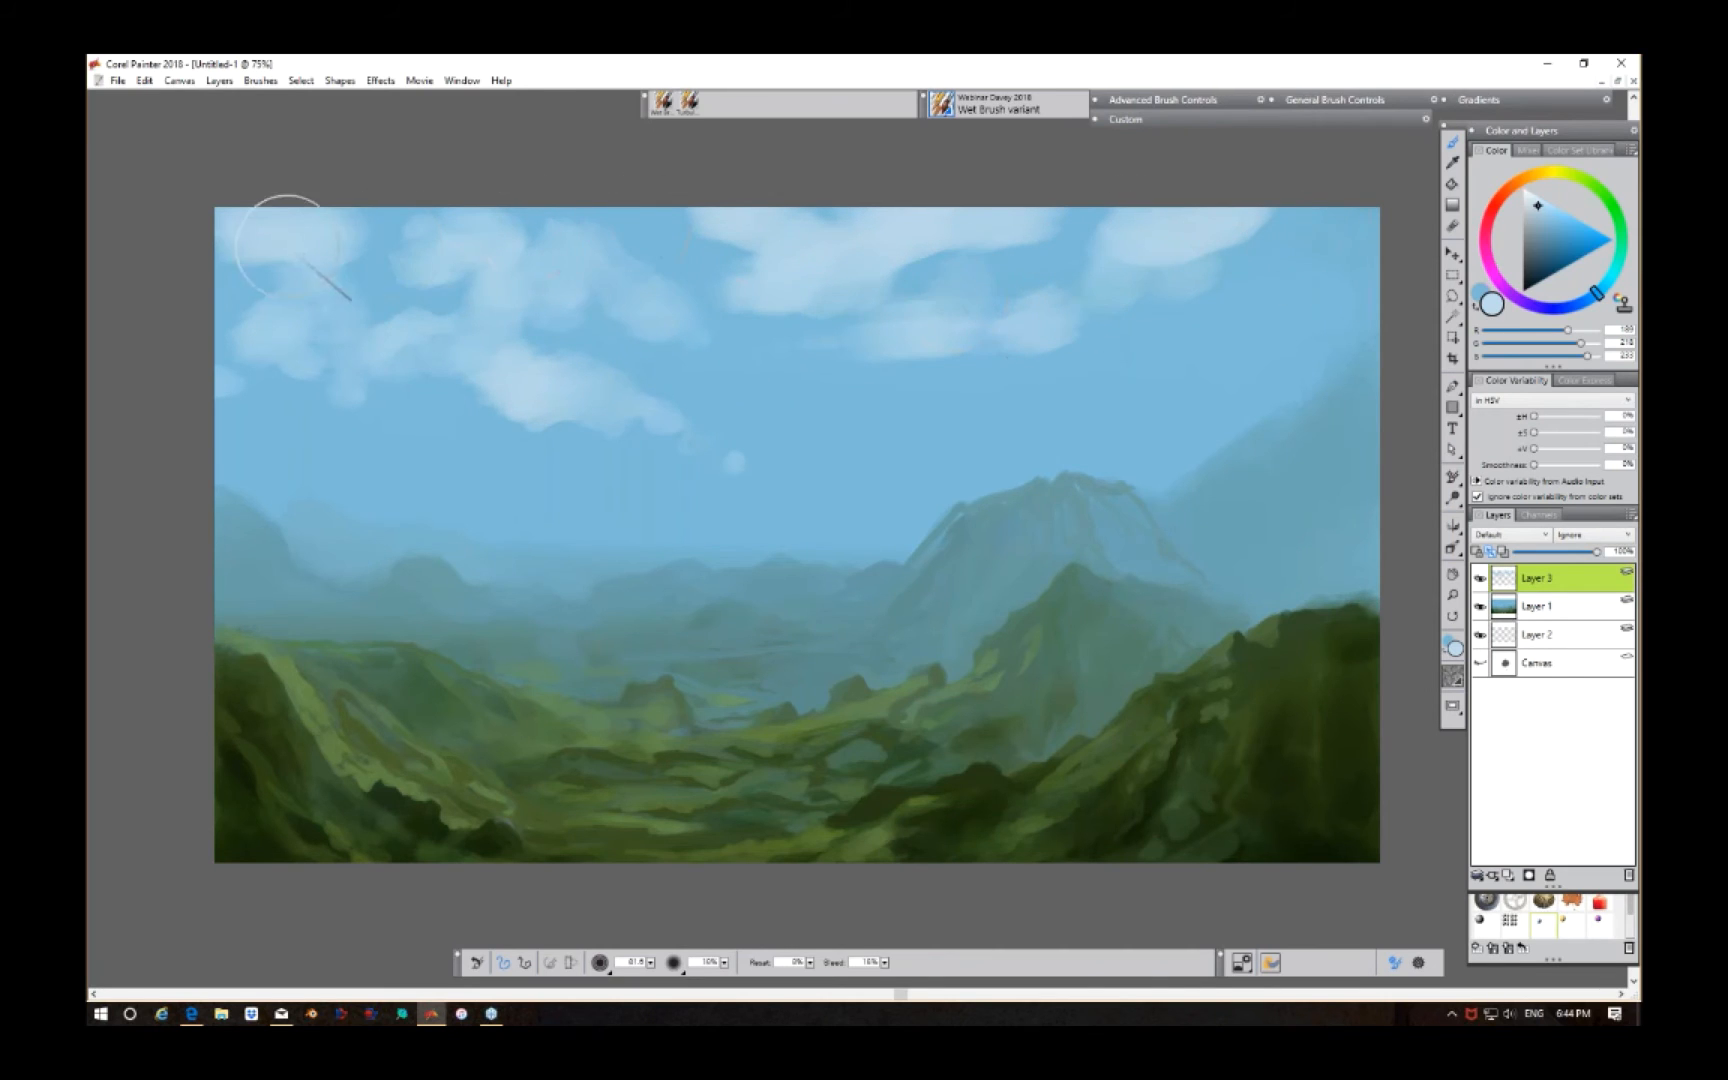
{"action": "mouse_move", "coordinate": [1264, 268]}
{"action": "left_mouse_down"}
{"action": "mouse_move", "coordinate": [1324, 251]}
{"action": "mouse_move", "coordinate": [1381, 213]}
{"action": "left_mouse_up"}
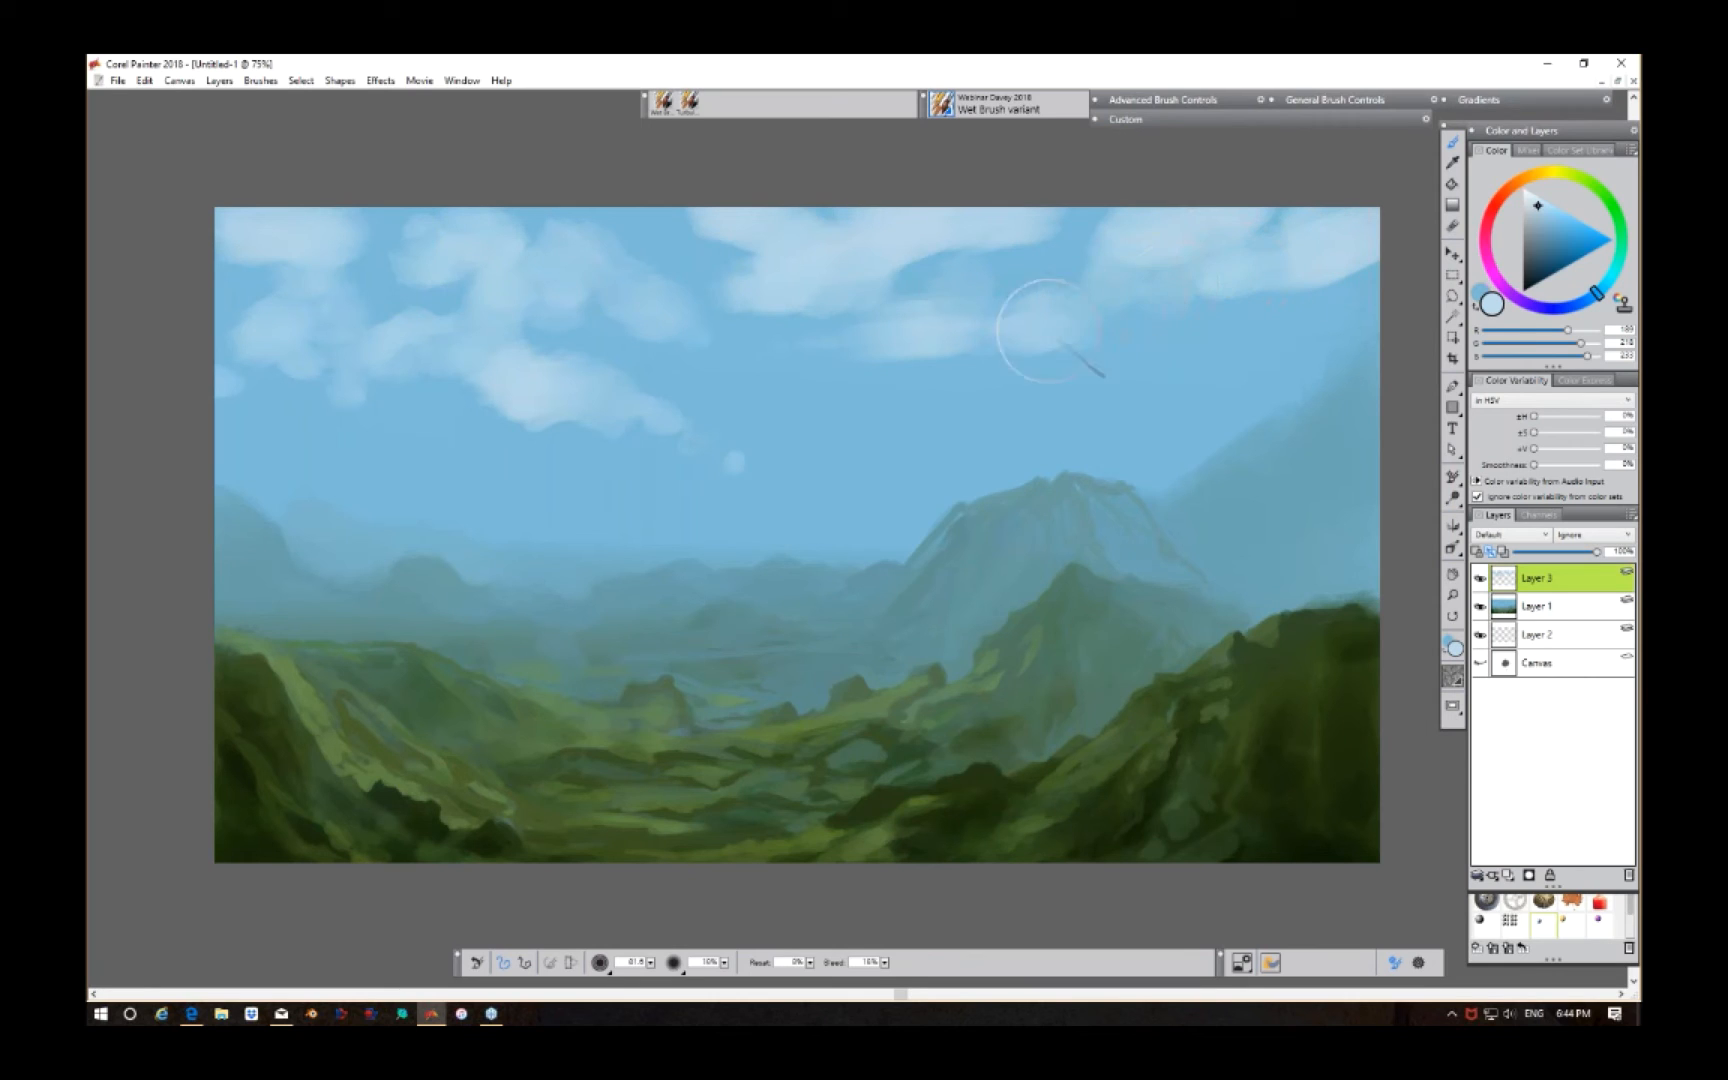
{"action": "mouse_move", "coordinate": [1201, 337]}
{"action": "left_mouse_down"}
{"action": "mouse_move", "coordinate": [1098, 364]}
{"action": "mouse_move", "coordinate": [1194, 350]}
{"action": "left_mouse_up"}
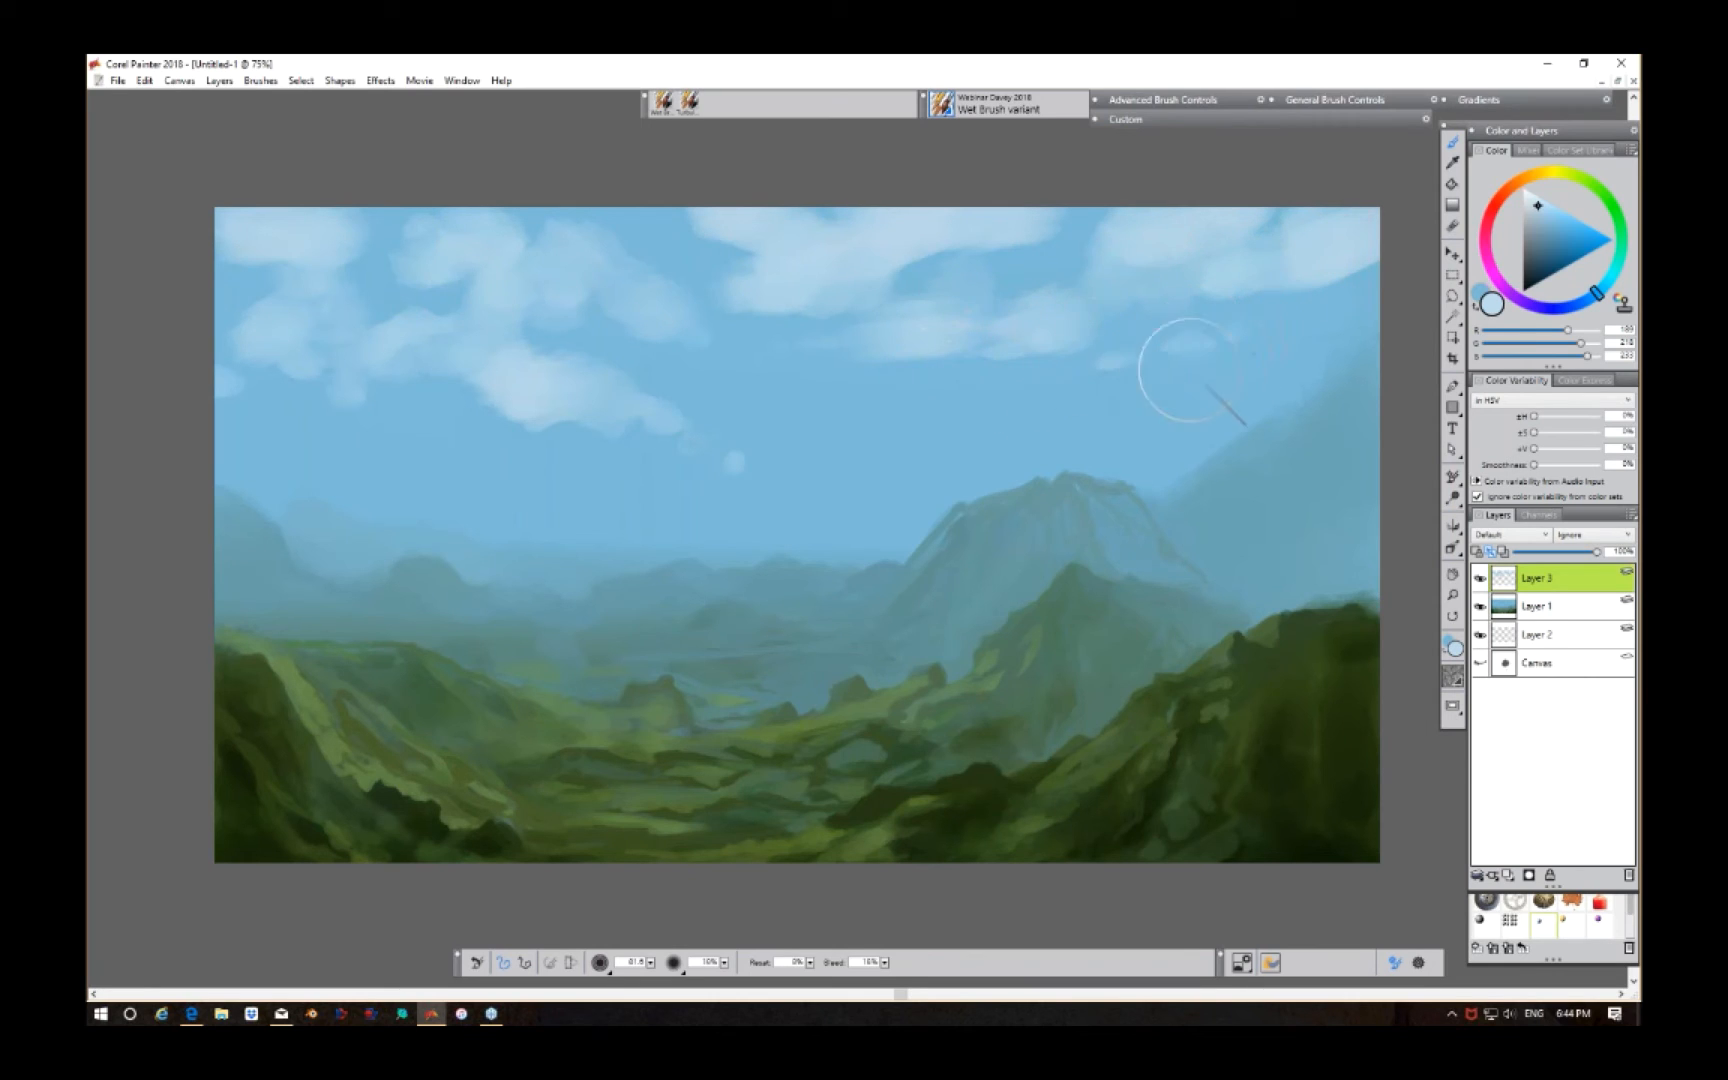
Step: Paint smaller cloud puffs lower in the sky above the mountains and fill out the clouds on both sides
{"action": "left_click_drag", "start_coordinate": [779, 401], "coordinate": [802, 418]}
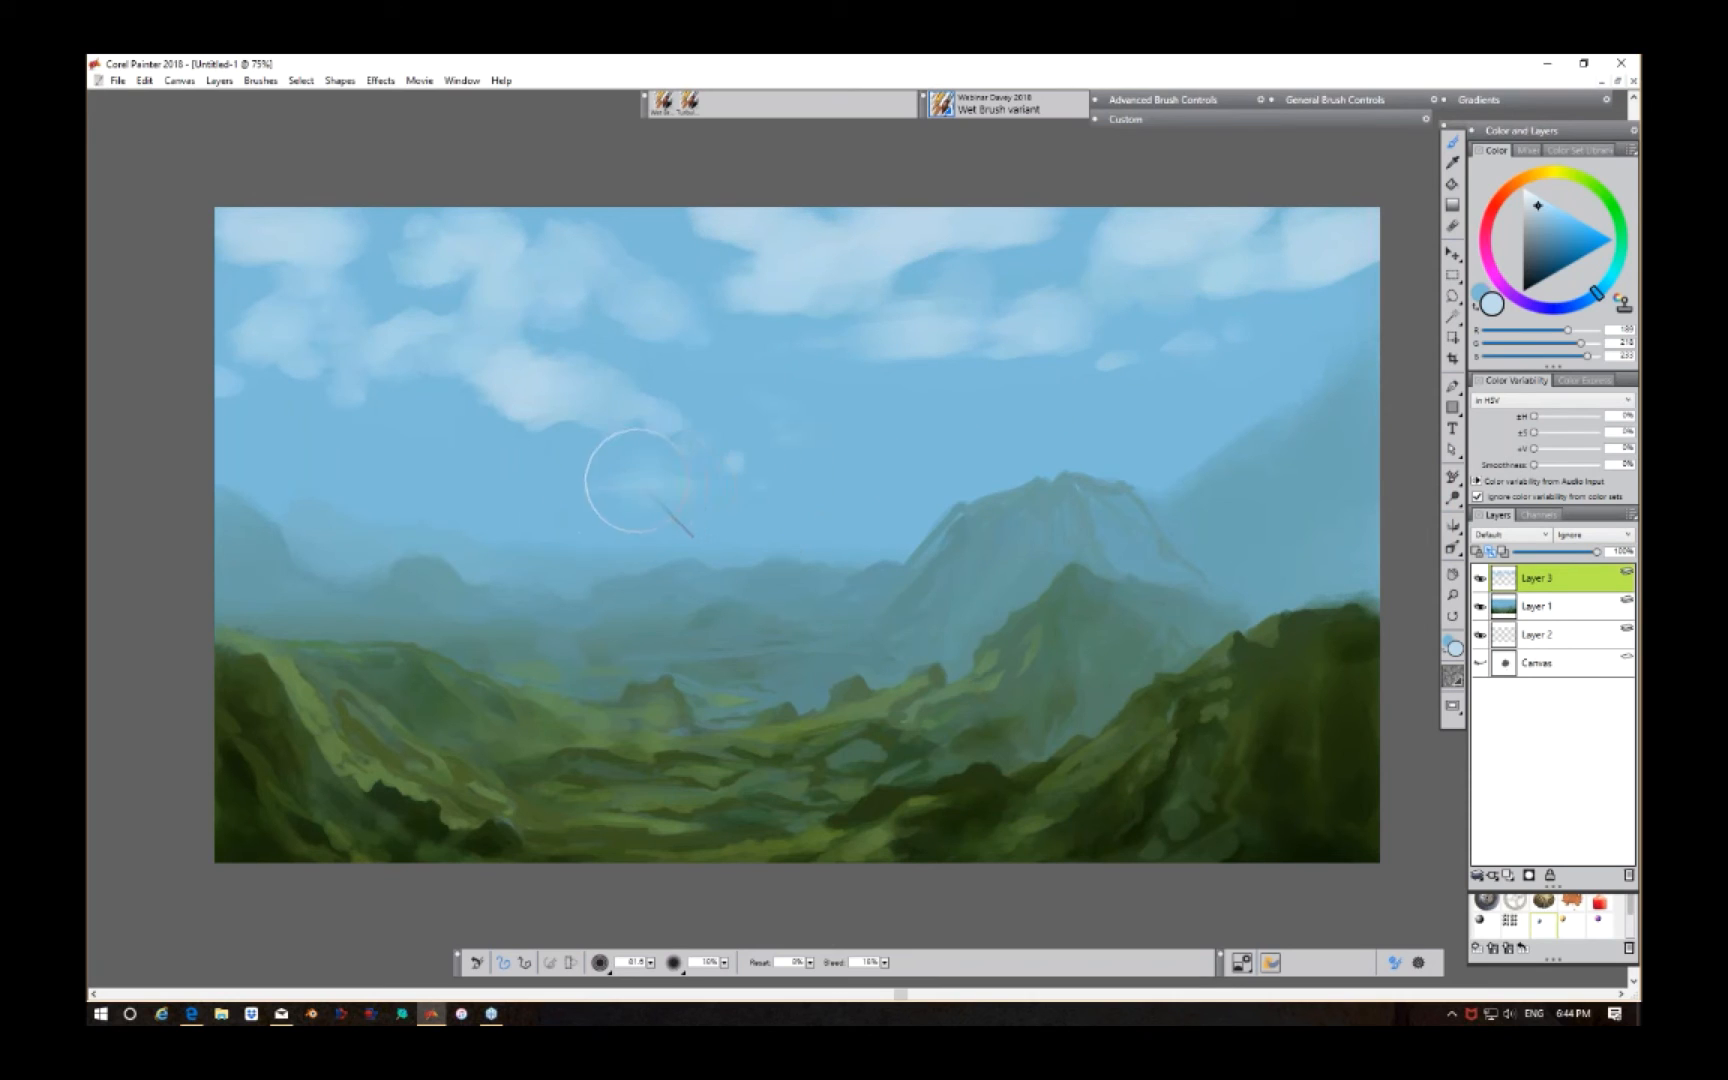
{"action": "mouse_move", "coordinate": [744, 482]}
{"action": "left_mouse_down"}
{"action": "mouse_move", "coordinate": [881, 475]}
{"action": "mouse_move", "coordinate": [887, 448]}
{"action": "mouse_move", "coordinate": [865, 436]}
{"action": "mouse_move", "coordinate": [887, 436]}
{"action": "mouse_move", "coordinate": [778, 441]}
{"action": "left_mouse_up"}
{"action": "left_click_drag", "start_coordinate": [902, 409], "coordinate": [1005, 388]}
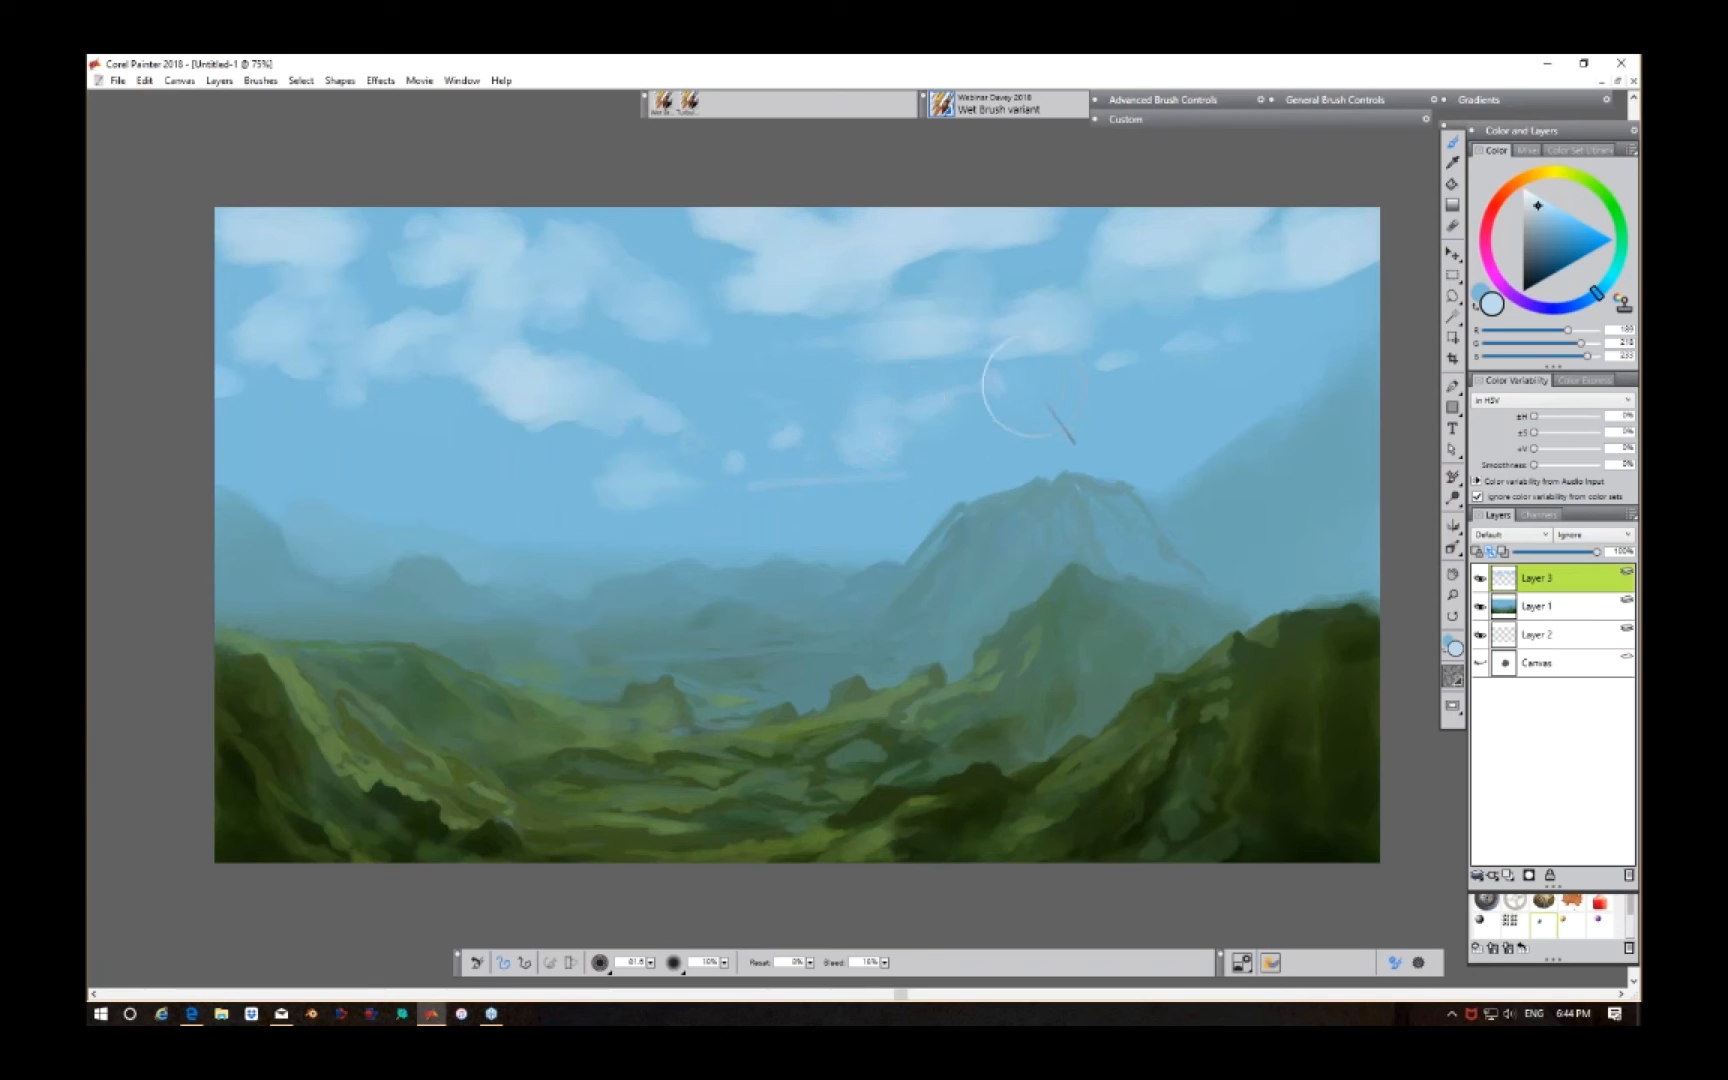
{"action": "mouse_move", "coordinate": [927, 459]}
{"action": "left_mouse_down"}
{"action": "mouse_move", "coordinate": [1095, 424]}
{"action": "mouse_move", "coordinate": [1016, 438]}
{"action": "mouse_move", "coordinate": [1054, 407]}
{"action": "mouse_move", "coordinate": [1138, 416]}
{"action": "mouse_move", "coordinate": [1196, 396]}
{"action": "left_mouse_up"}
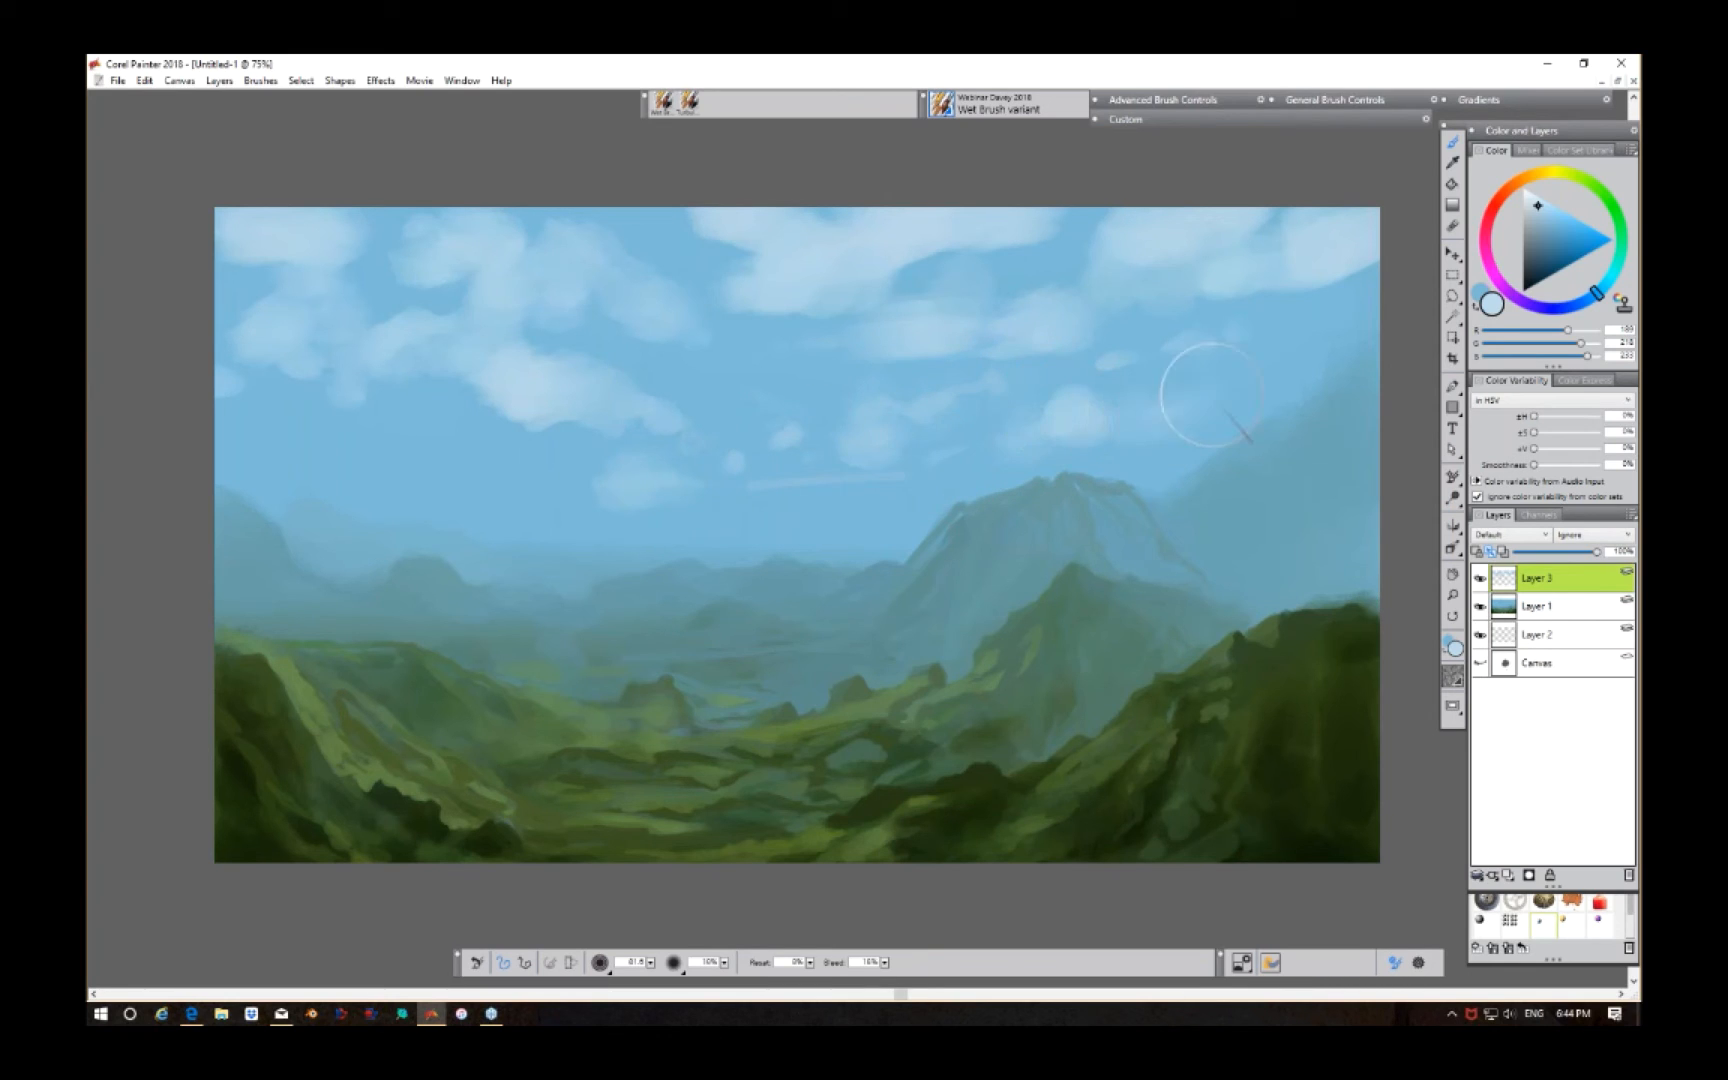
{"action": "mouse_move", "coordinate": [1294, 340]}
{"action": "left_mouse_down"}
{"action": "mouse_move", "coordinate": [1277, 352]}
{"action": "mouse_move", "coordinate": [1286, 340]}
{"action": "left_mouse_up"}
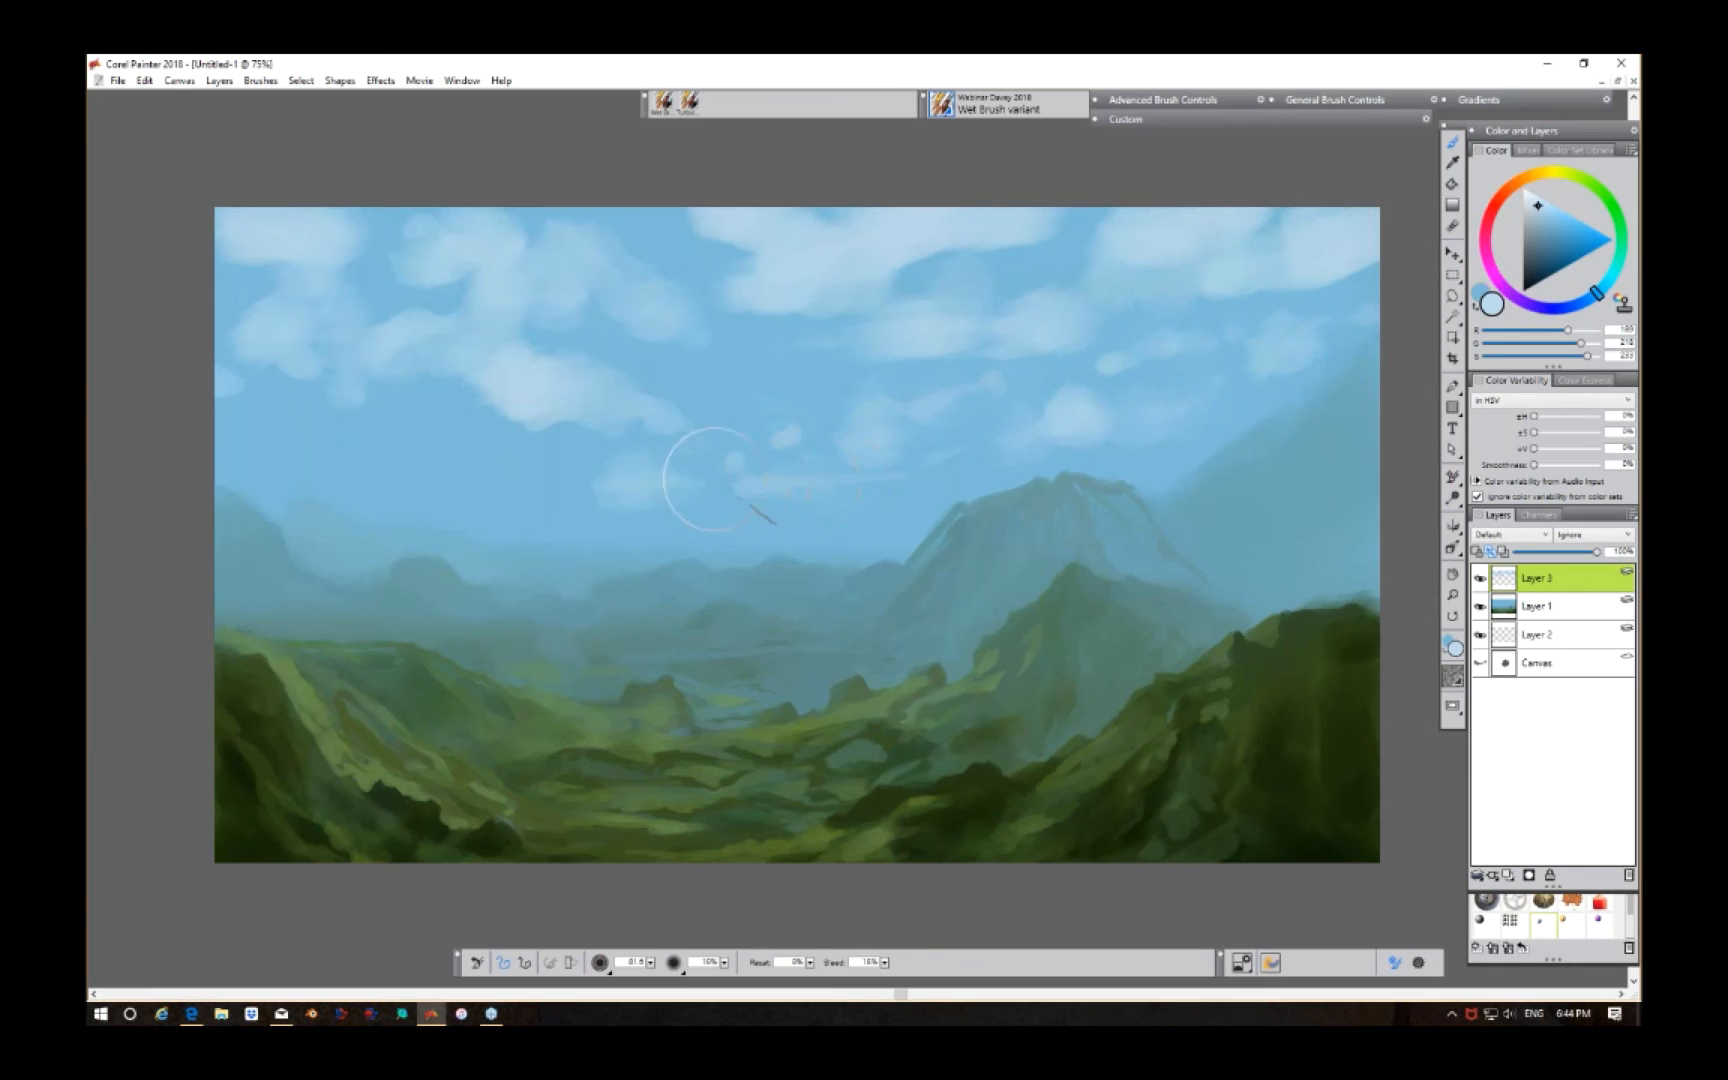
{"action": "mouse_move", "coordinate": [490, 468]}
{"action": "left_mouse_down"}
{"action": "mouse_move", "coordinate": [370, 430]}
{"action": "mouse_move", "coordinate": [282, 428]}
{"action": "left_mouse_up"}
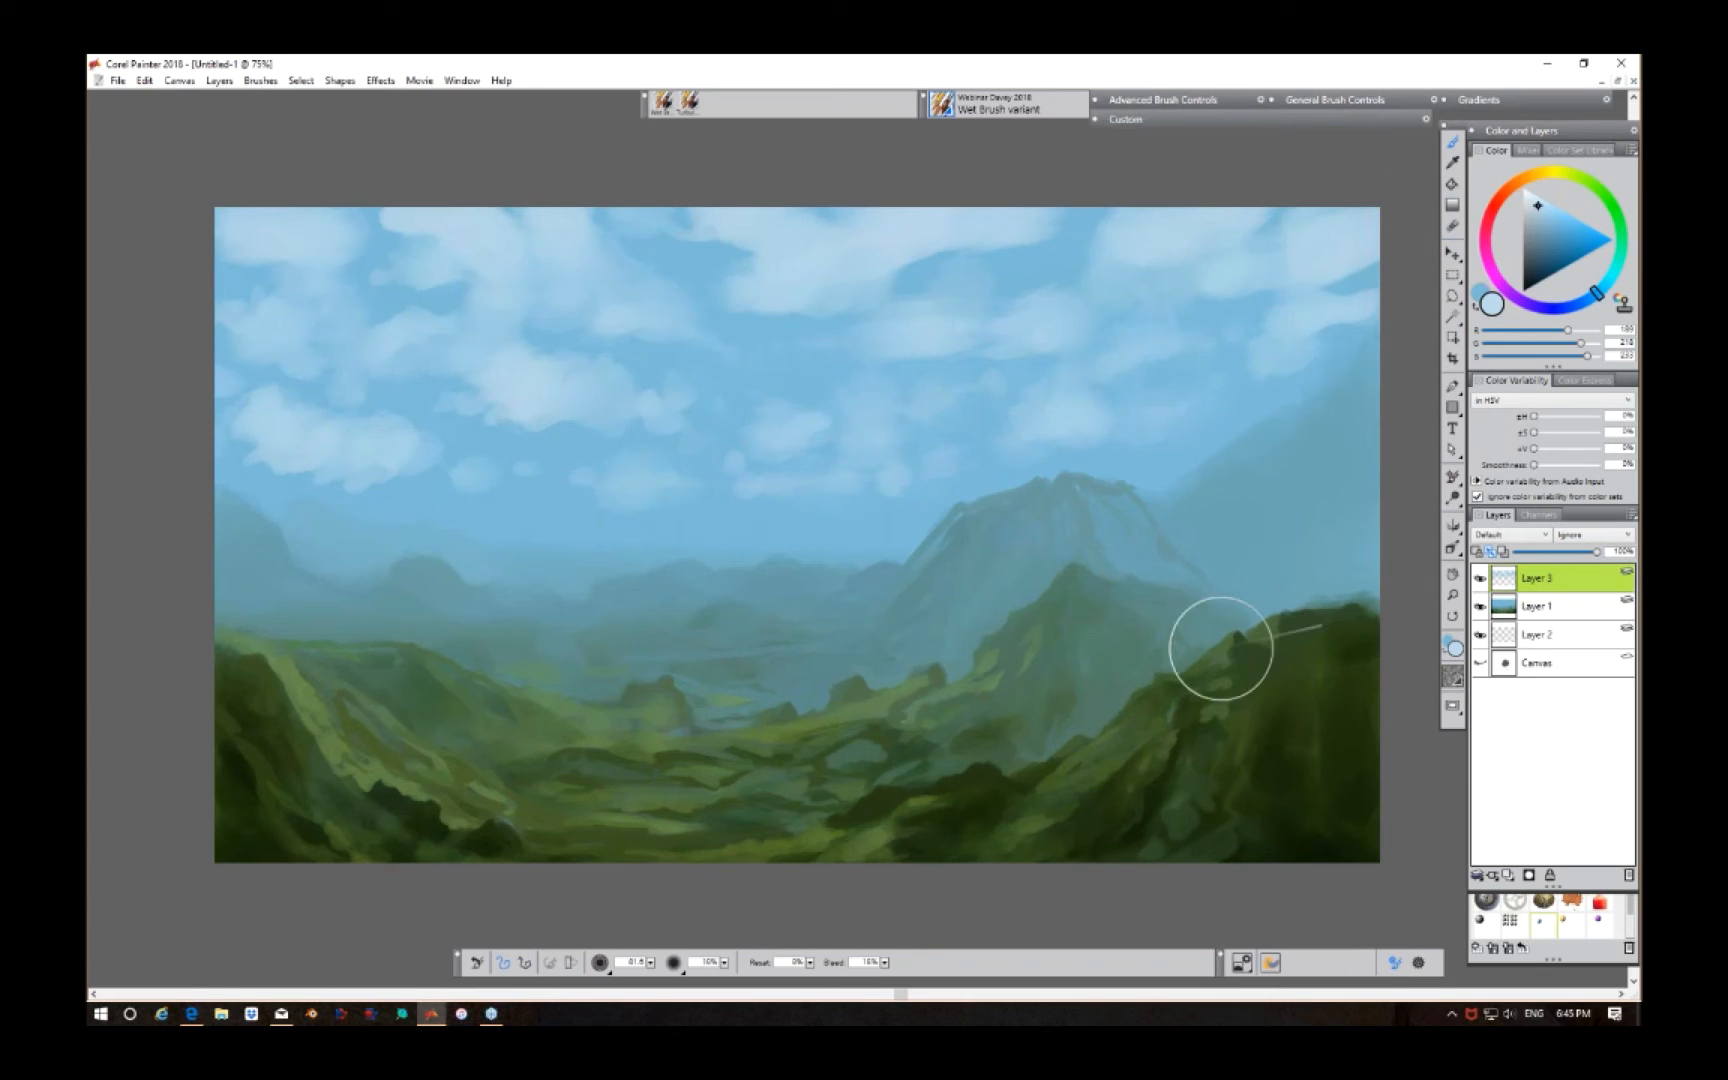
Step: Free Transform the cloud layer in perspective, narrowing its lower edge toward the horizon
{"action": "left_click", "coordinate": [1280, 122]}
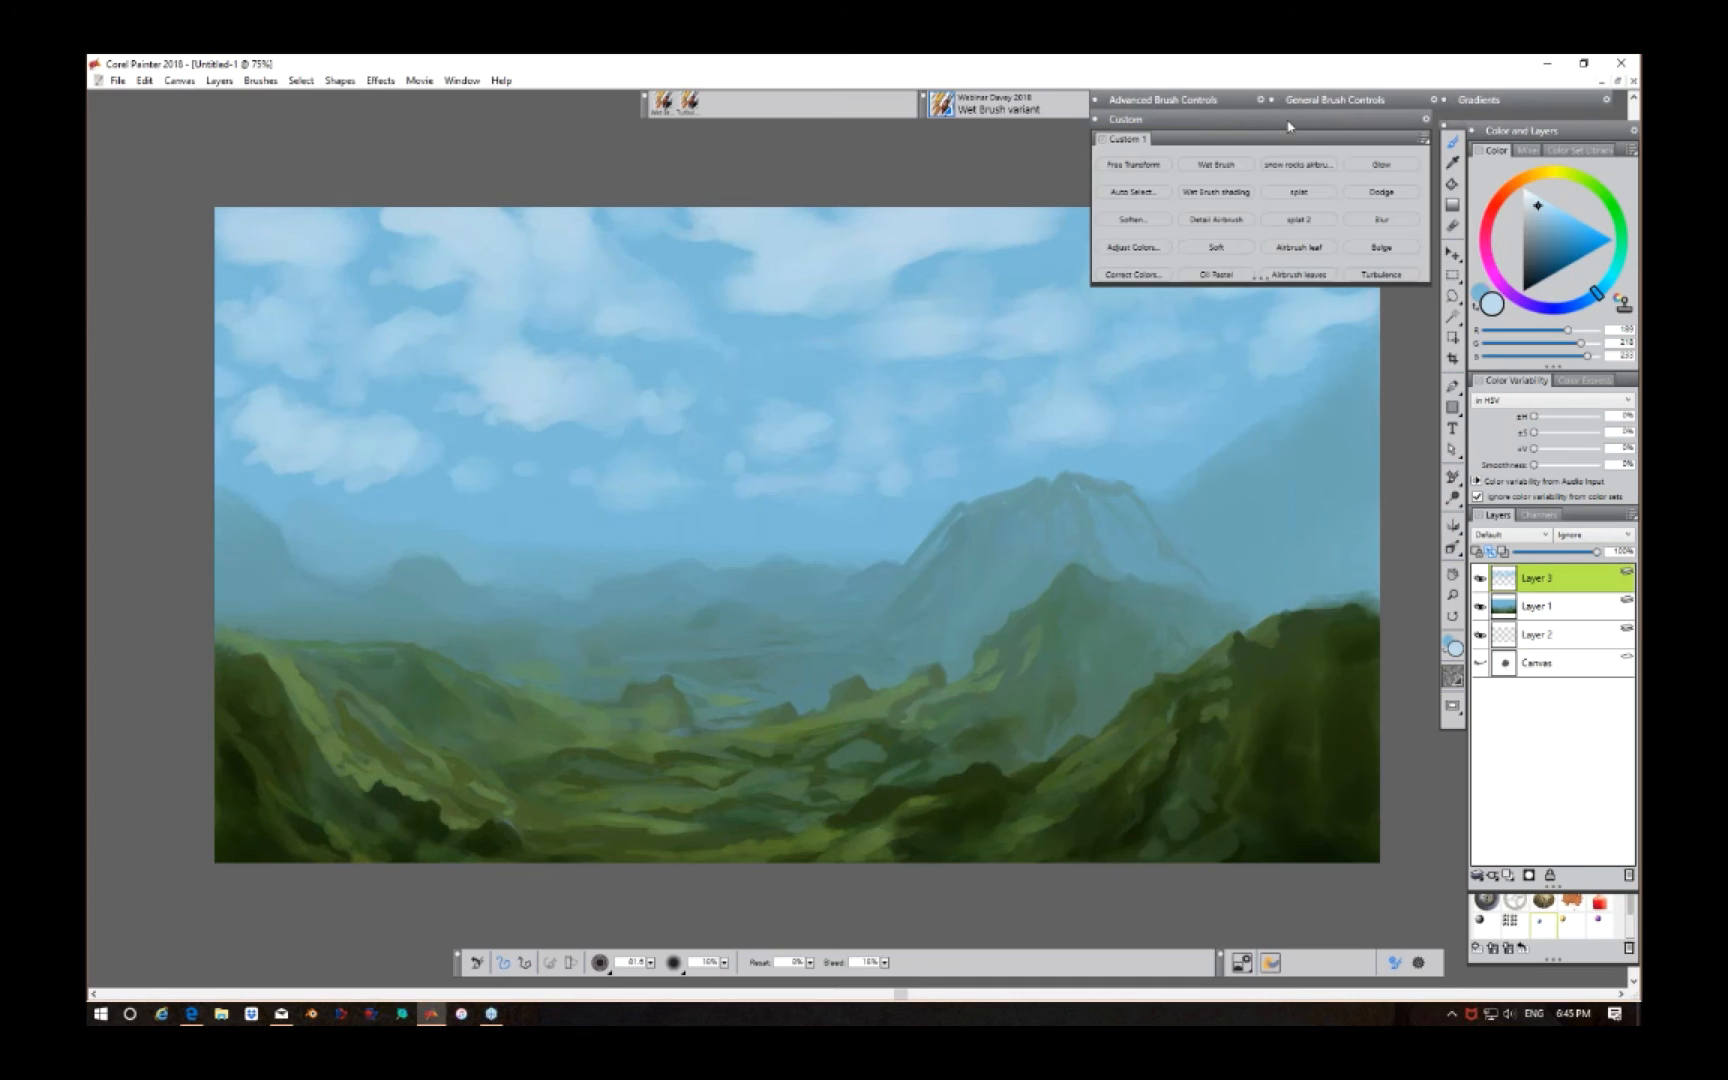
{"action": "left_click", "coordinate": [1155, 168]}
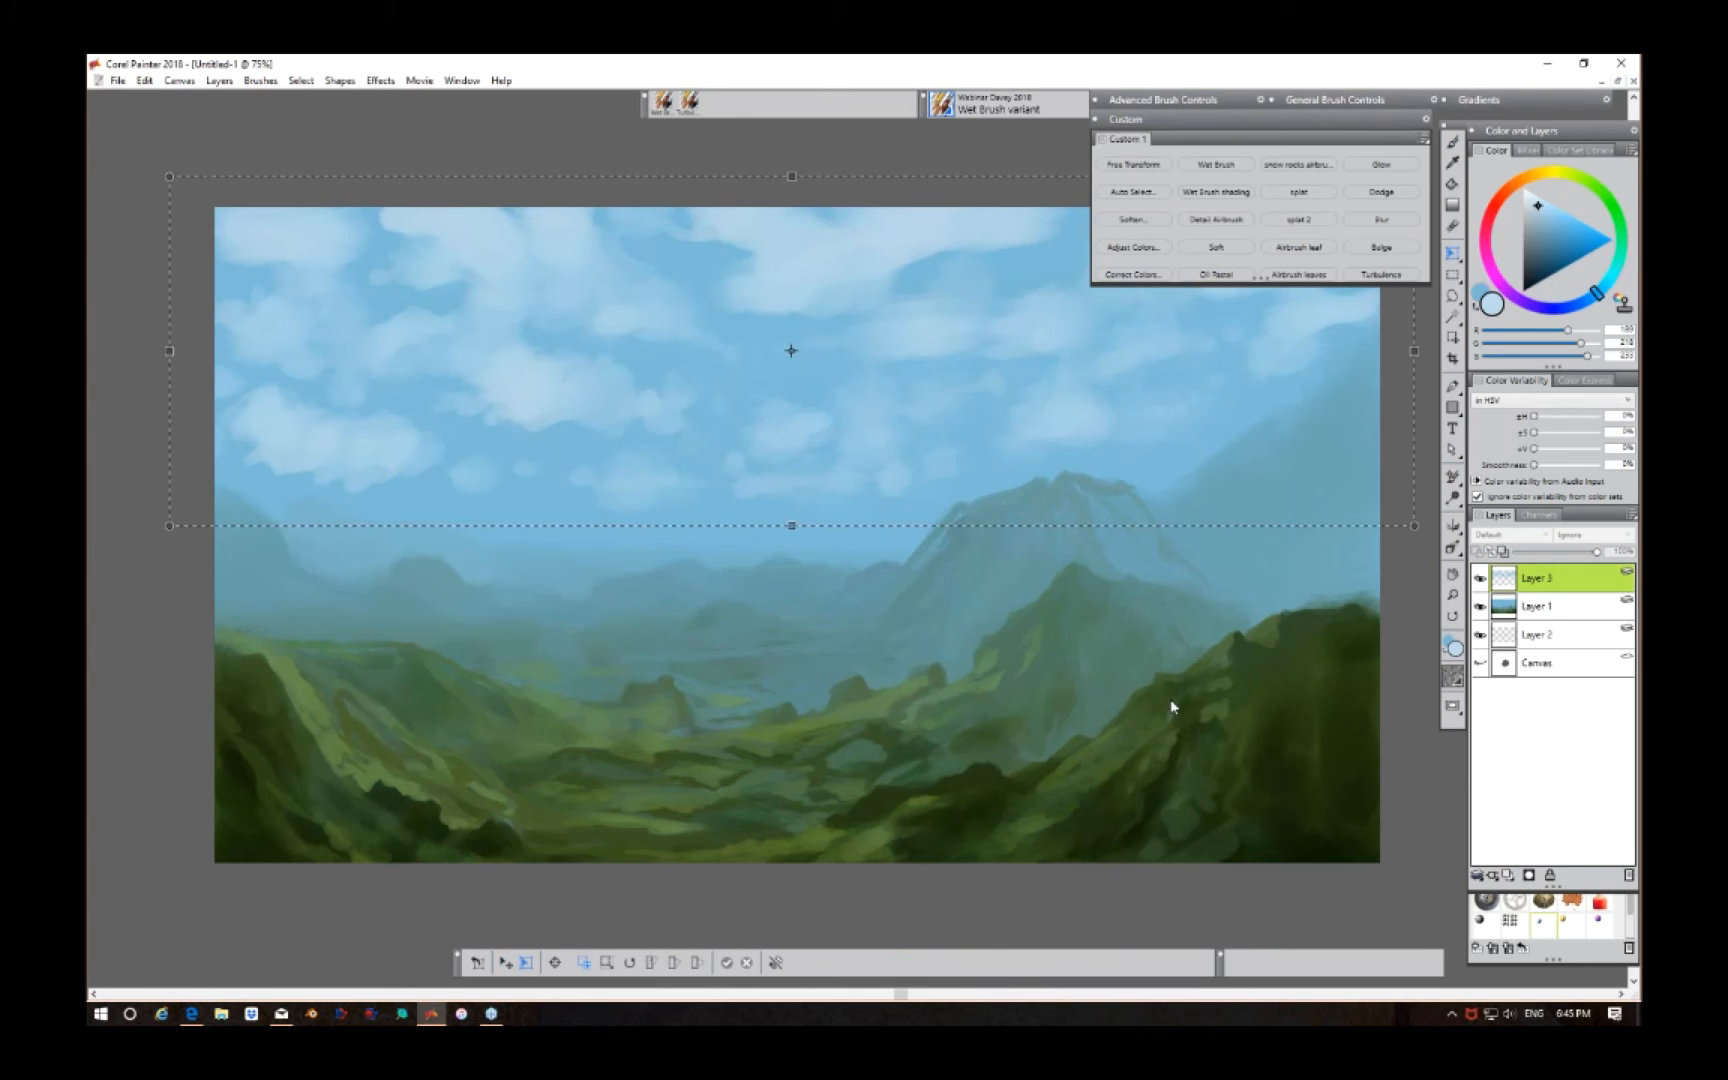
{"action": "key", "text": "ctrl+minus"}
{"action": "key", "text": "ctrl+minus"}
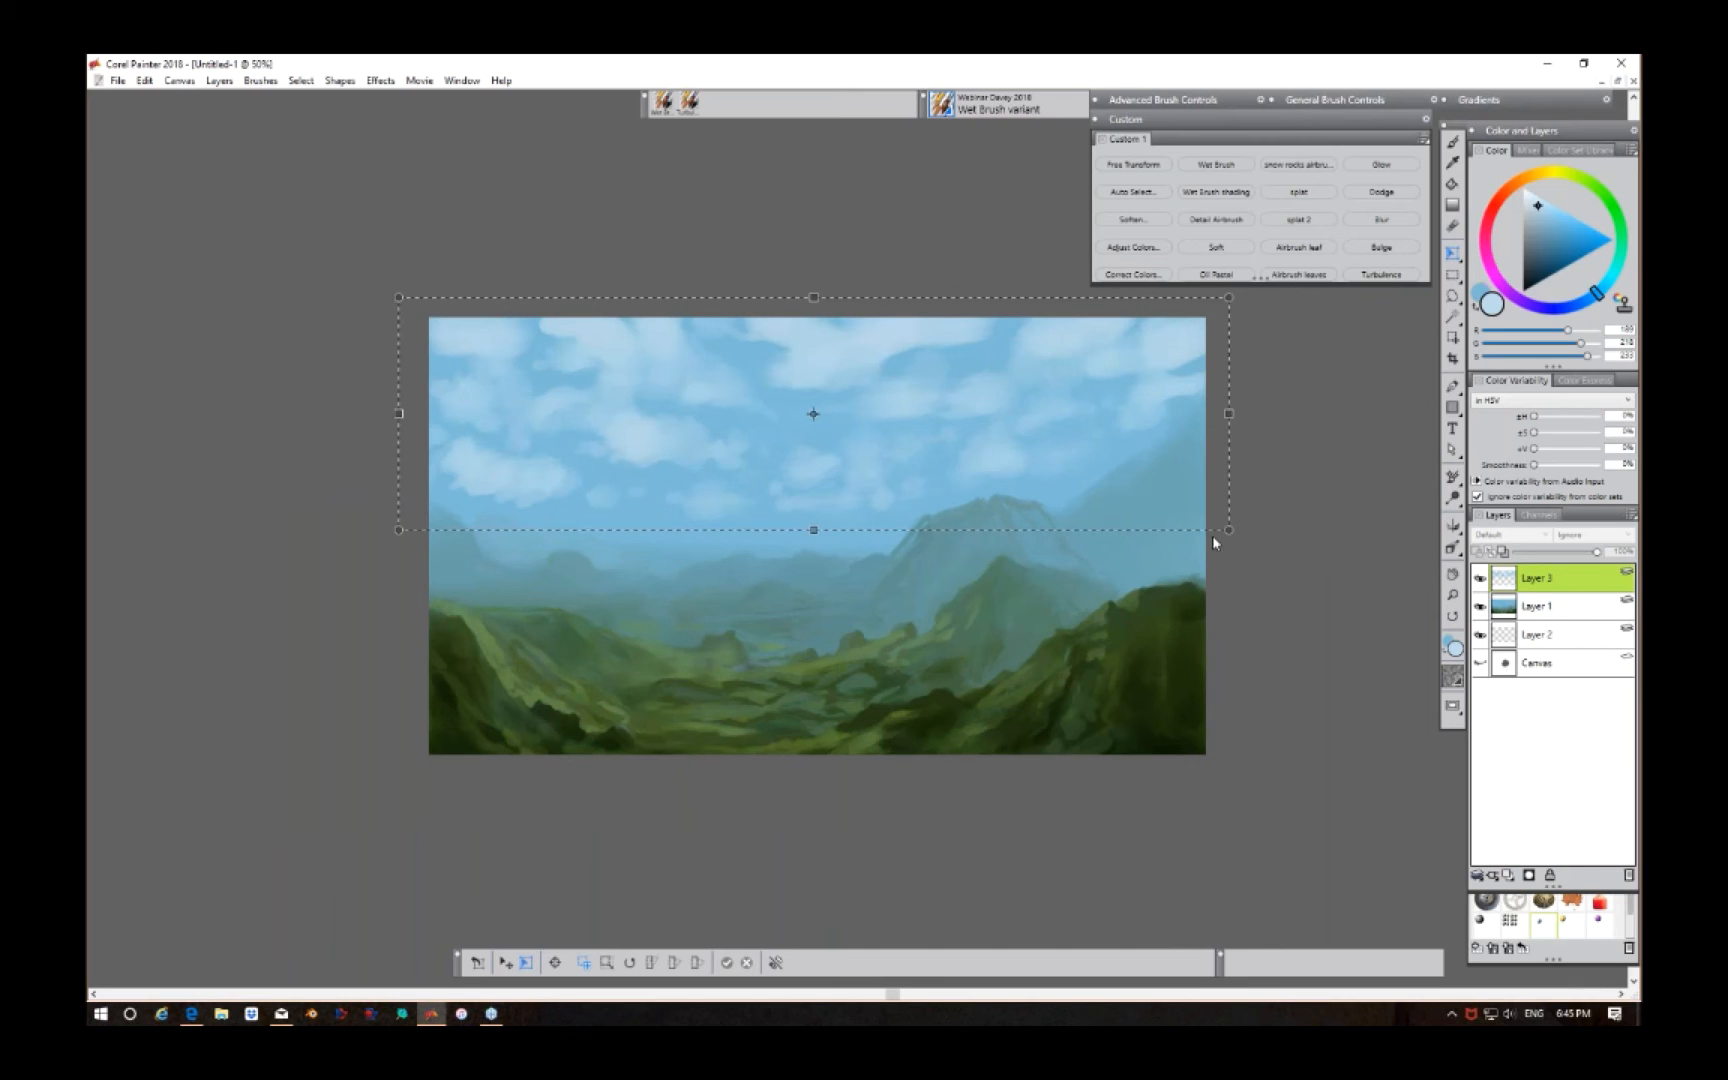
{"action": "key", "text": "ctrl+minus"}
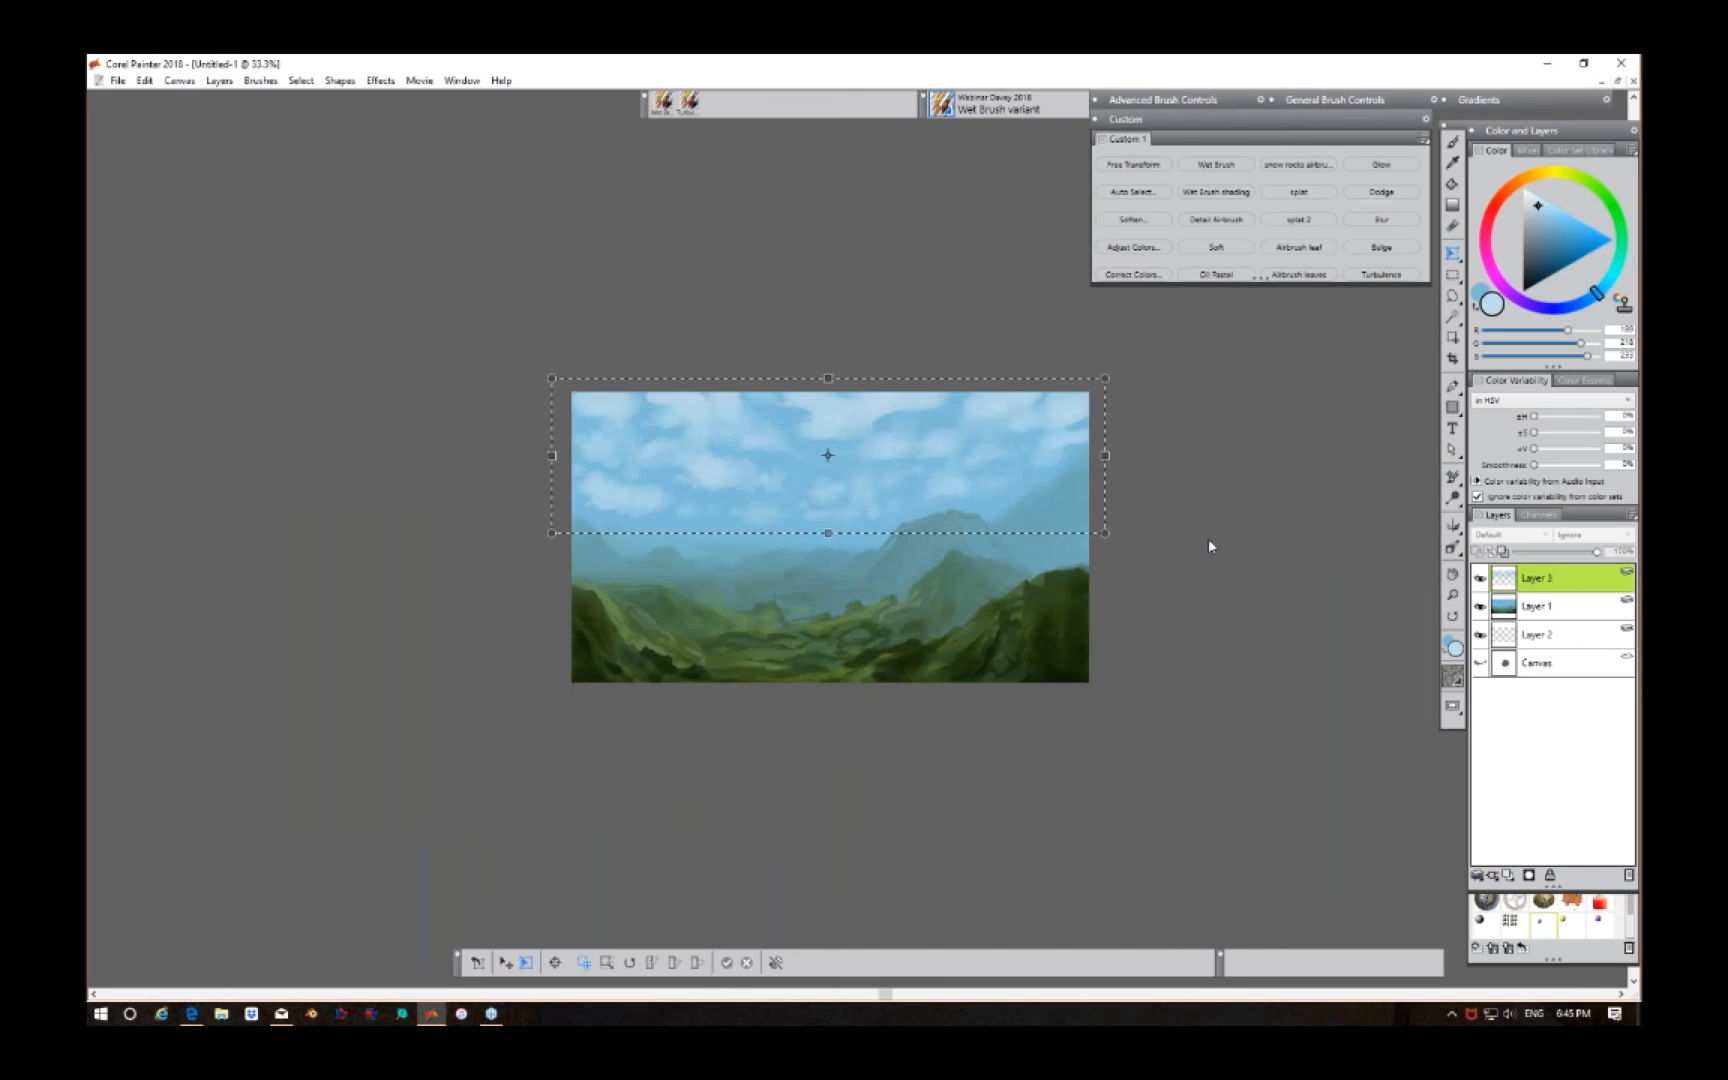
{"action": "key", "text": "ctrl+plus"}
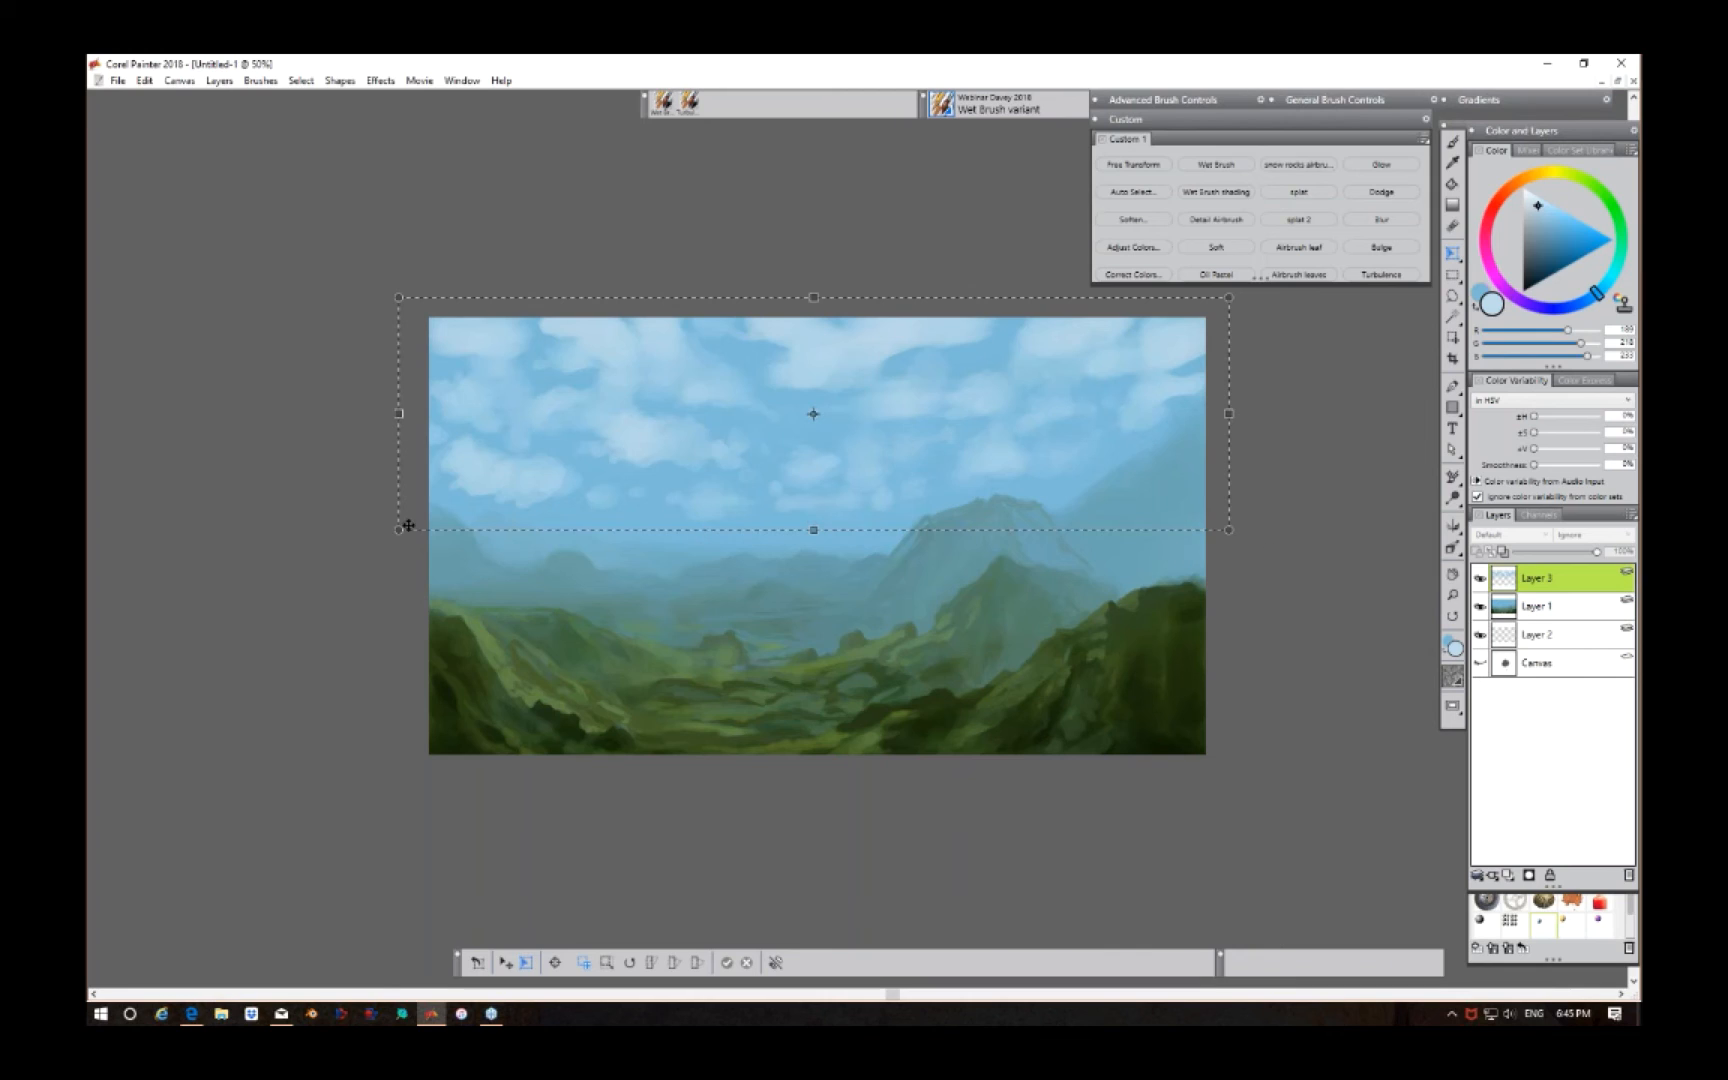
{"action": "left_click", "coordinate": [697, 964]}
{"action": "left_click_drag", "start_coordinate": [400, 530], "coordinate": [578, 506]}
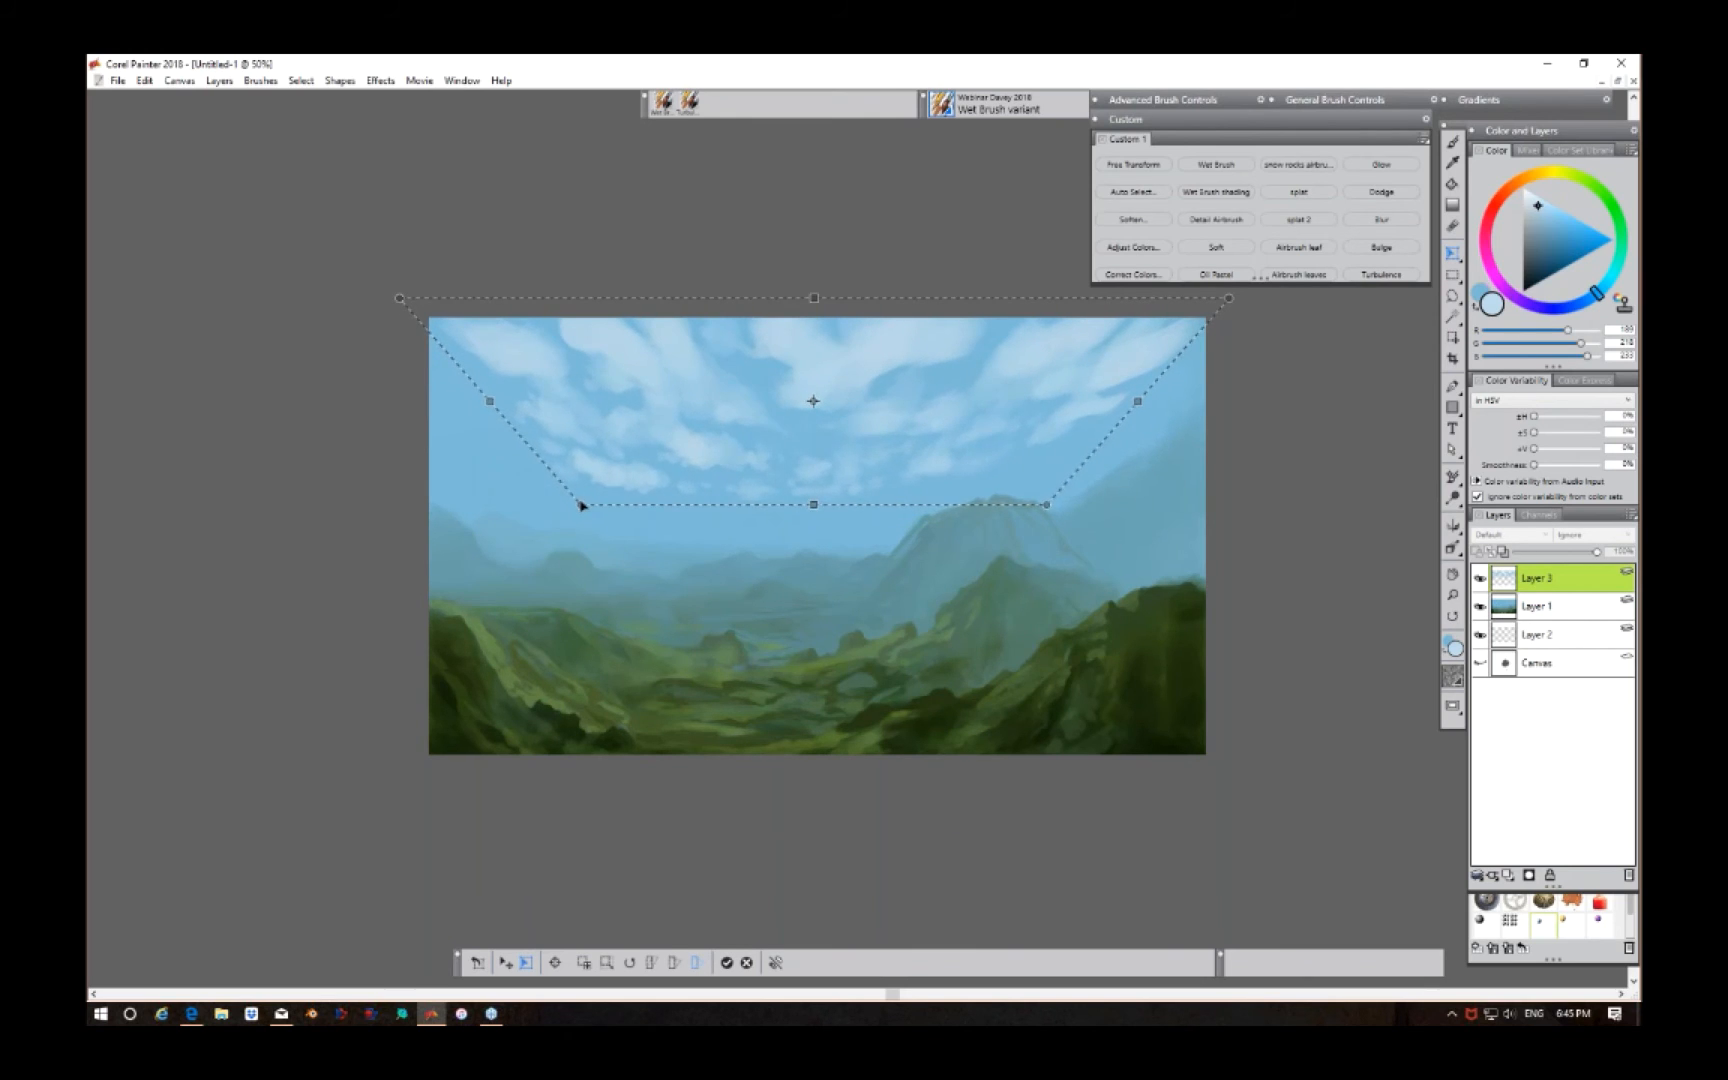
Step: Widen the clouds' perspective shape well beyond both sides of the canvas so they span the sky, and commit the transform
{"action": "left_click_drag", "start_coordinate": [397, 294], "coordinate": [205, 313]}
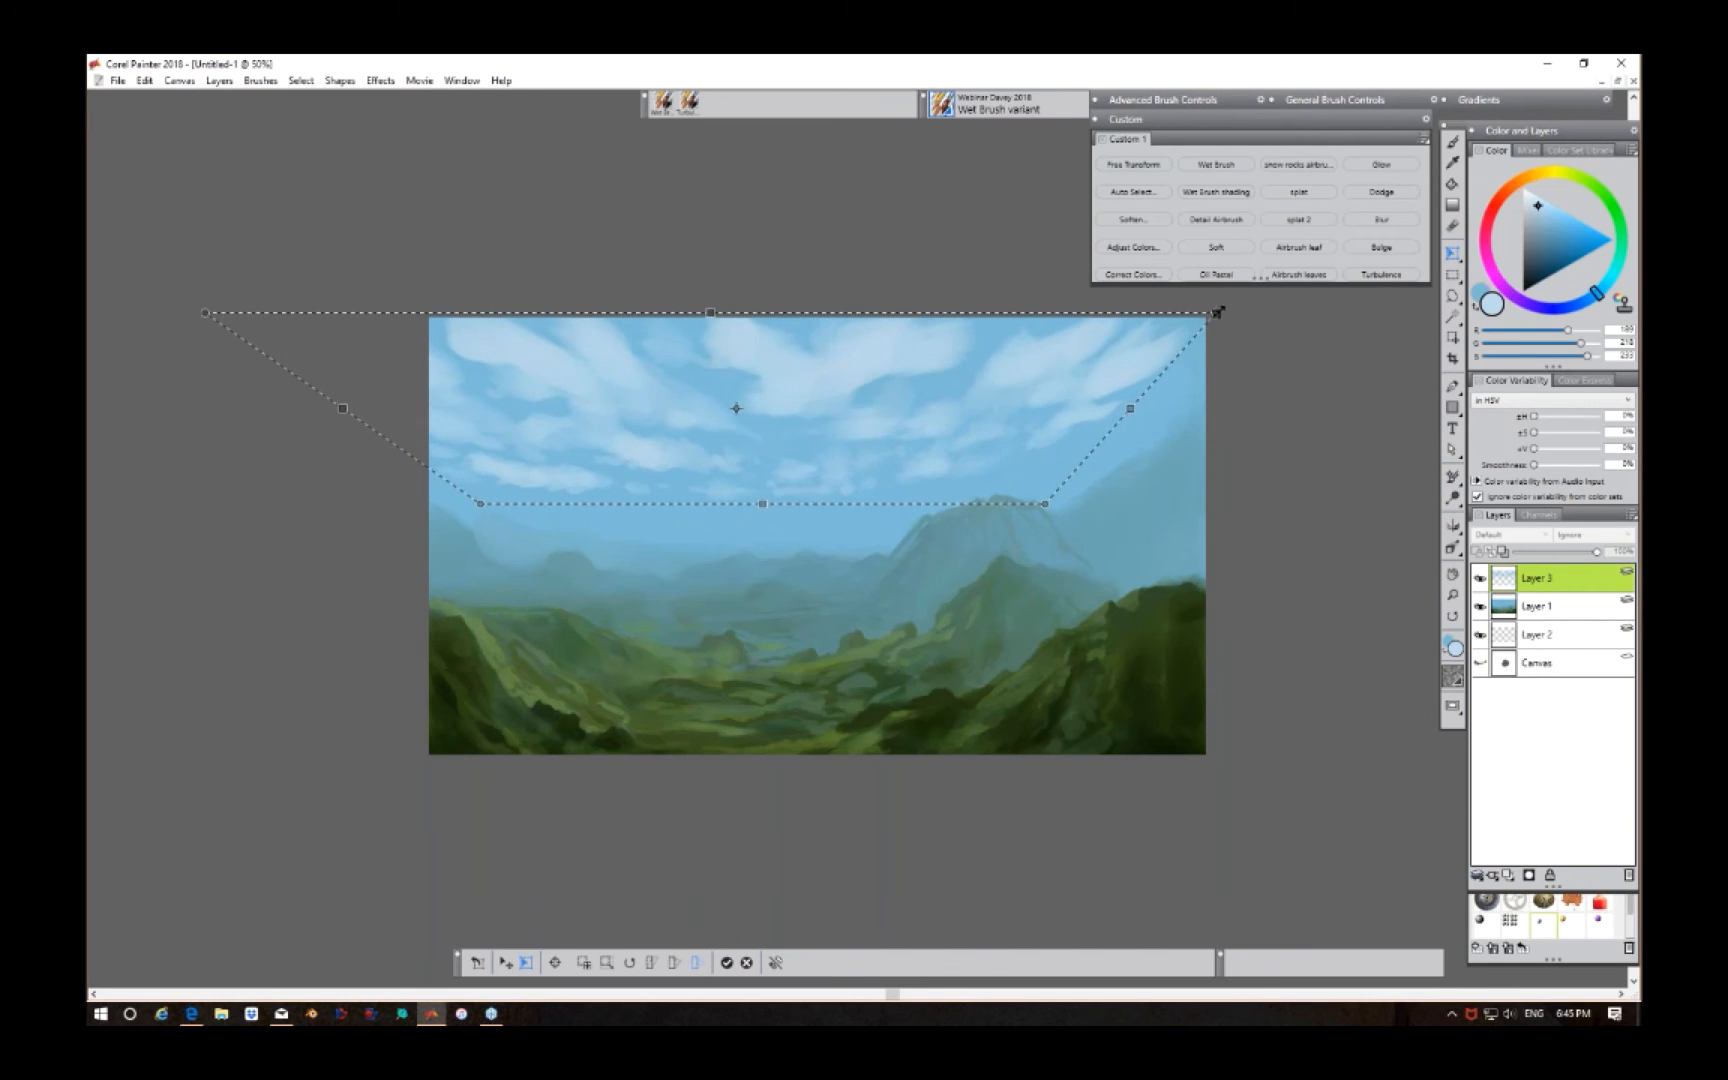
{"action": "left_click_drag", "start_coordinate": [1216, 313], "coordinate": [1470, 313]}
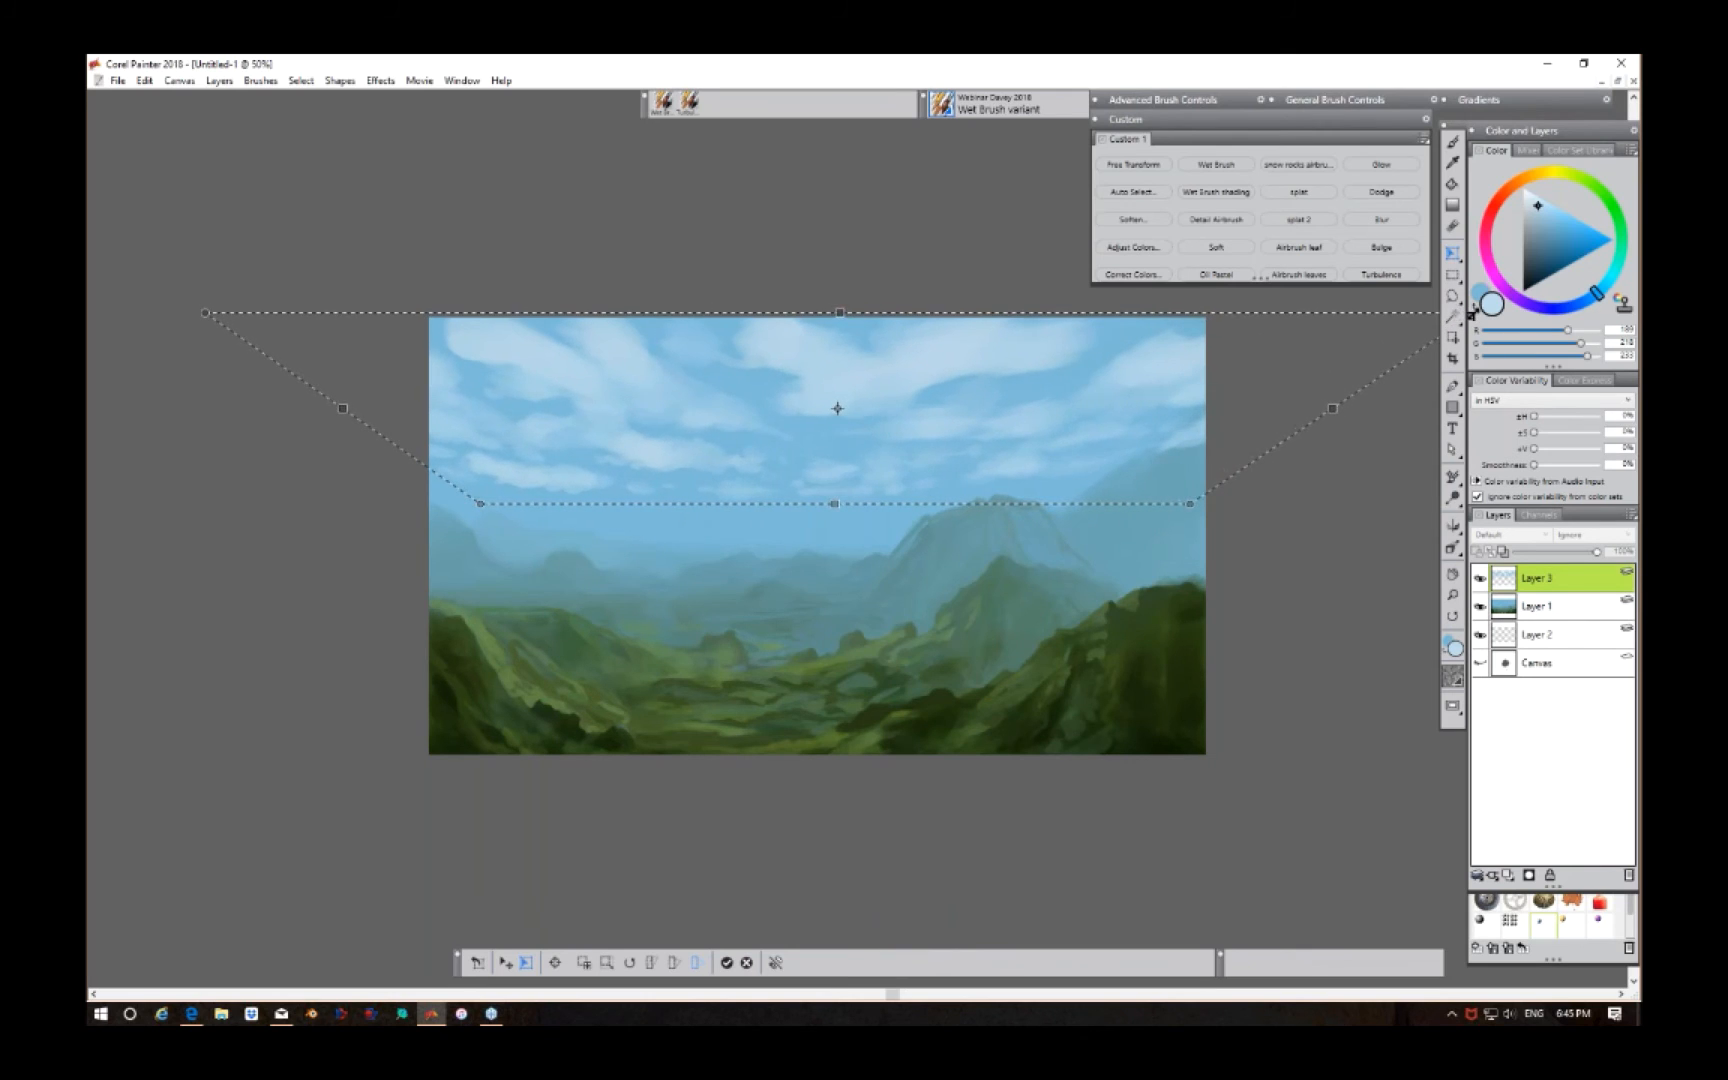
{"action": "left_click_drag", "start_coordinate": [481, 503], "coordinate": [488, 497]}
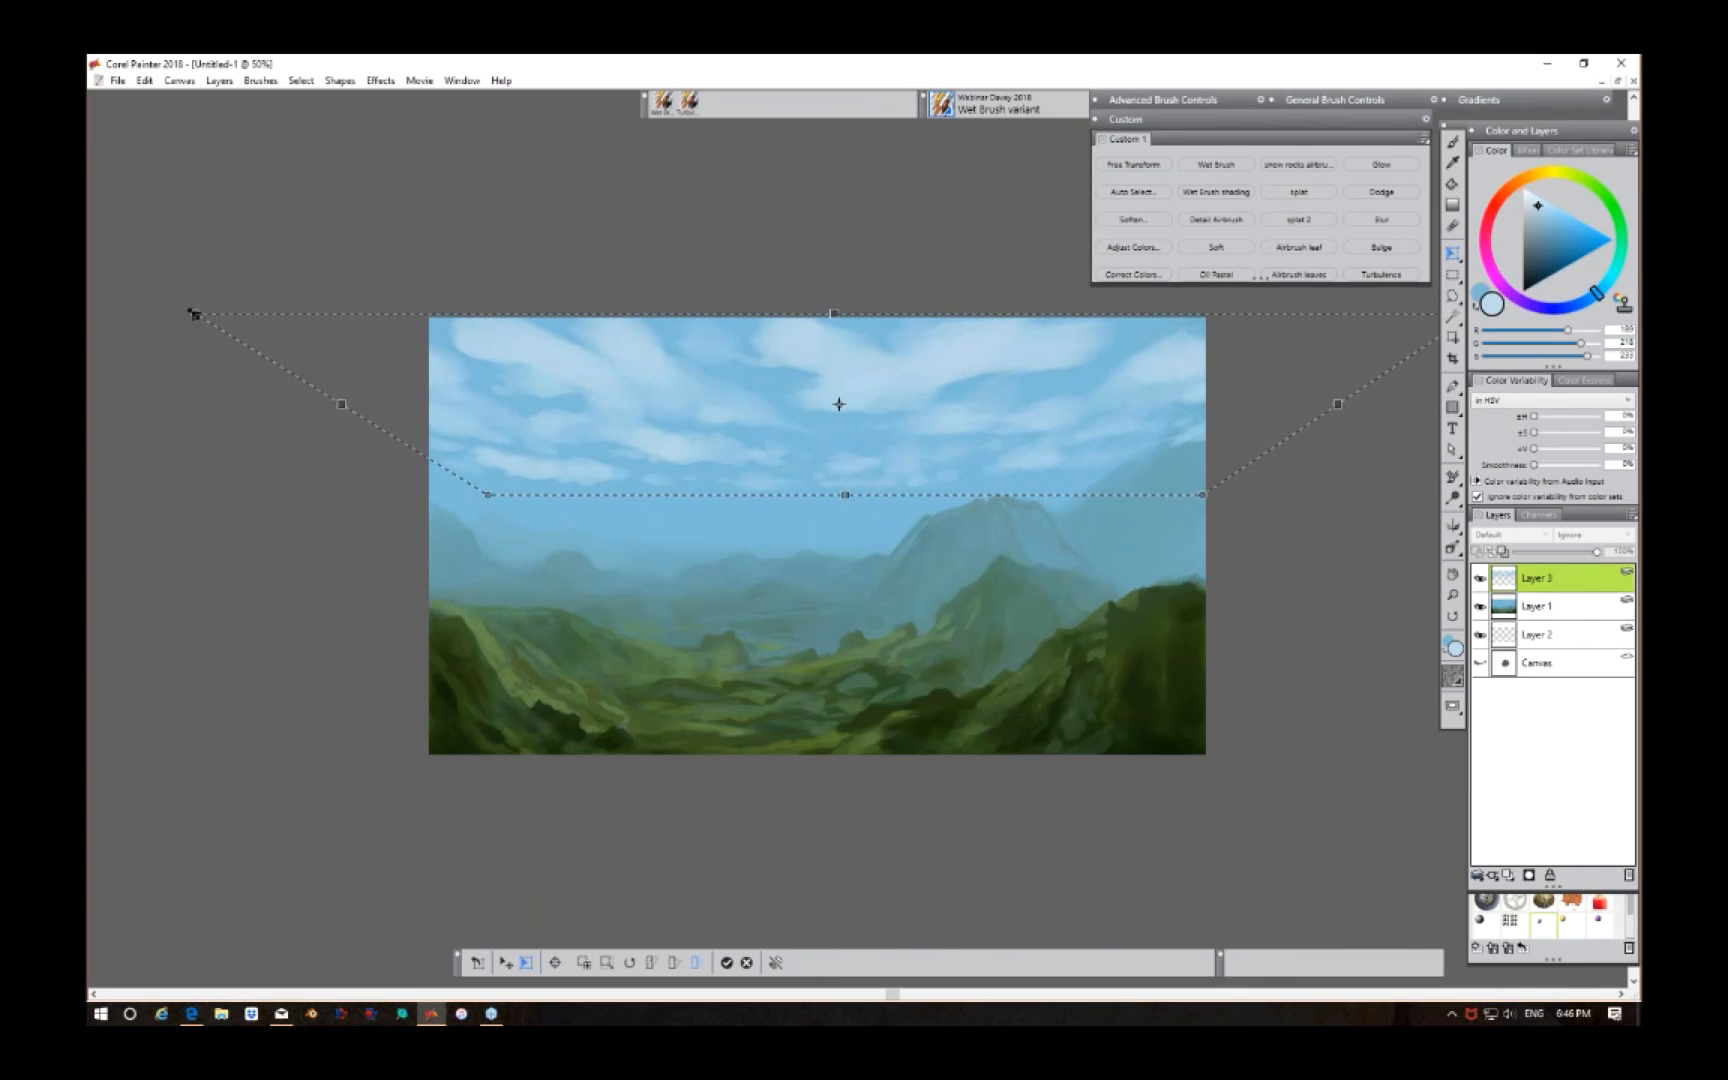
{"action": "left_click_drag", "start_coordinate": [193, 314], "coordinate": [158, 315]}
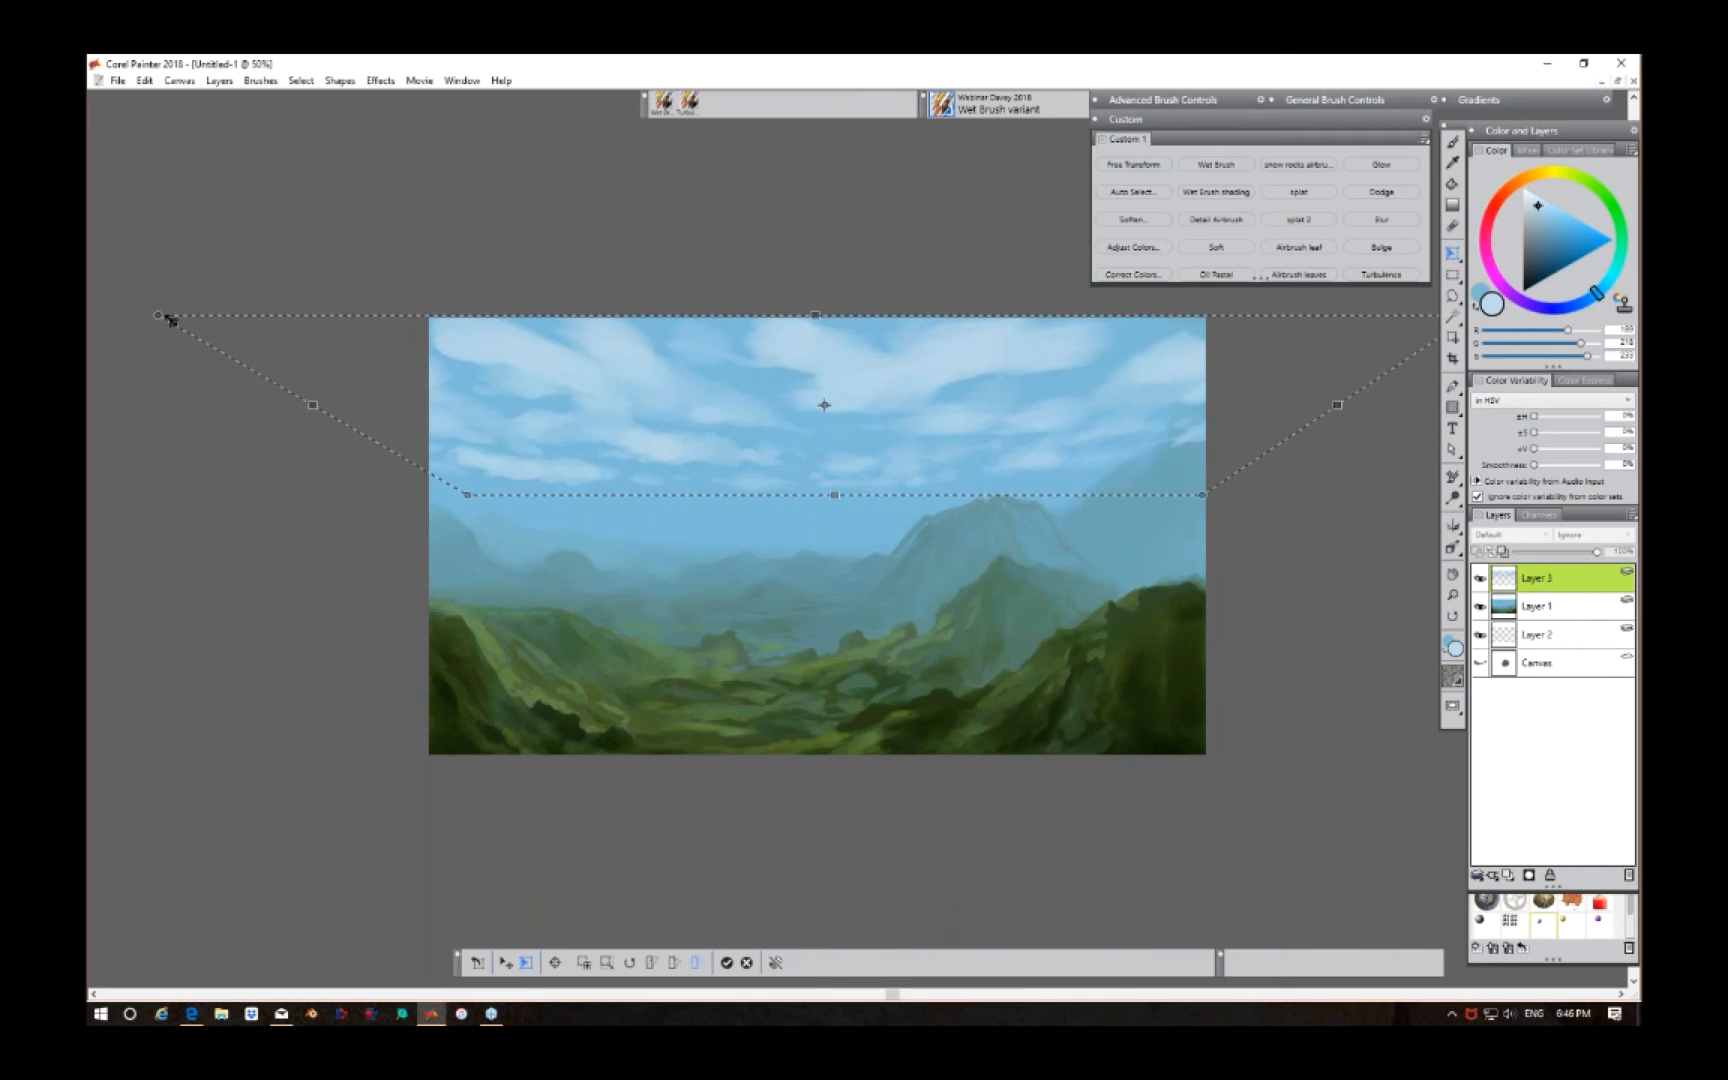
{"action": "key", "text": "Return"}
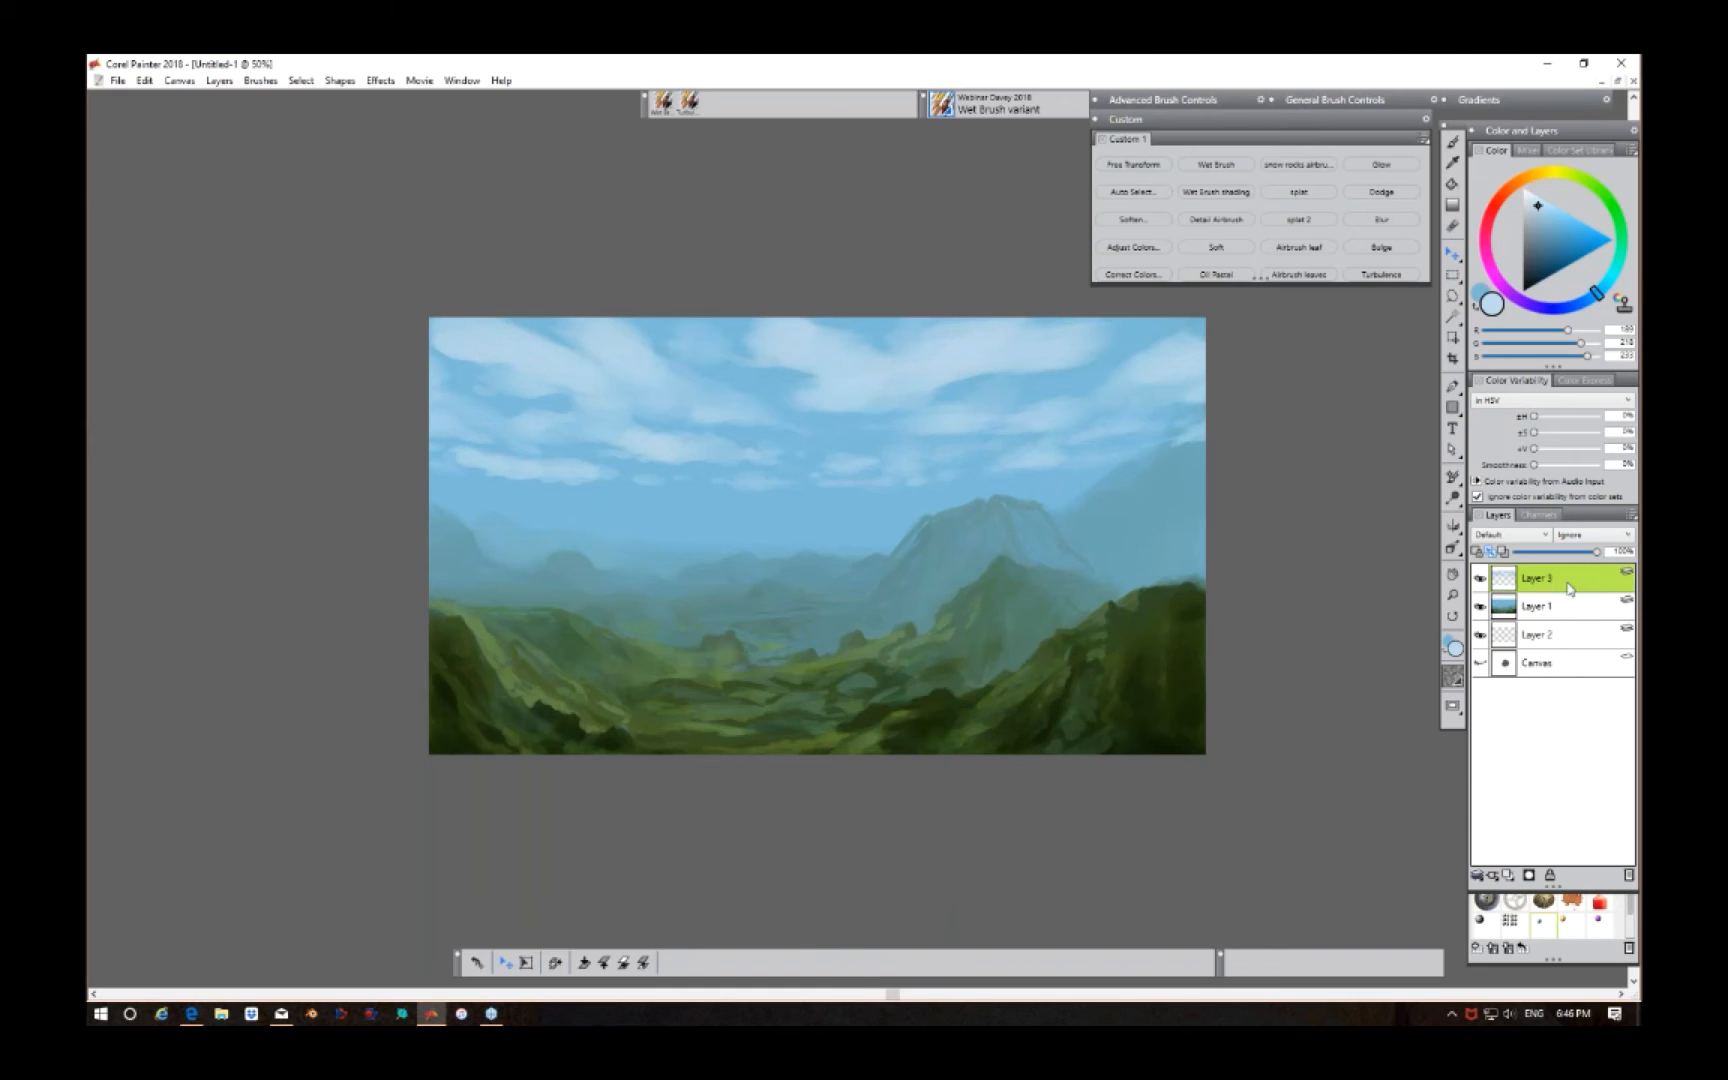
Step: Duplicate the cloud layer Layer 3, comparing the sky with the clouds hidden and shown
{"action": "left_click", "coordinate": [1480, 578]}
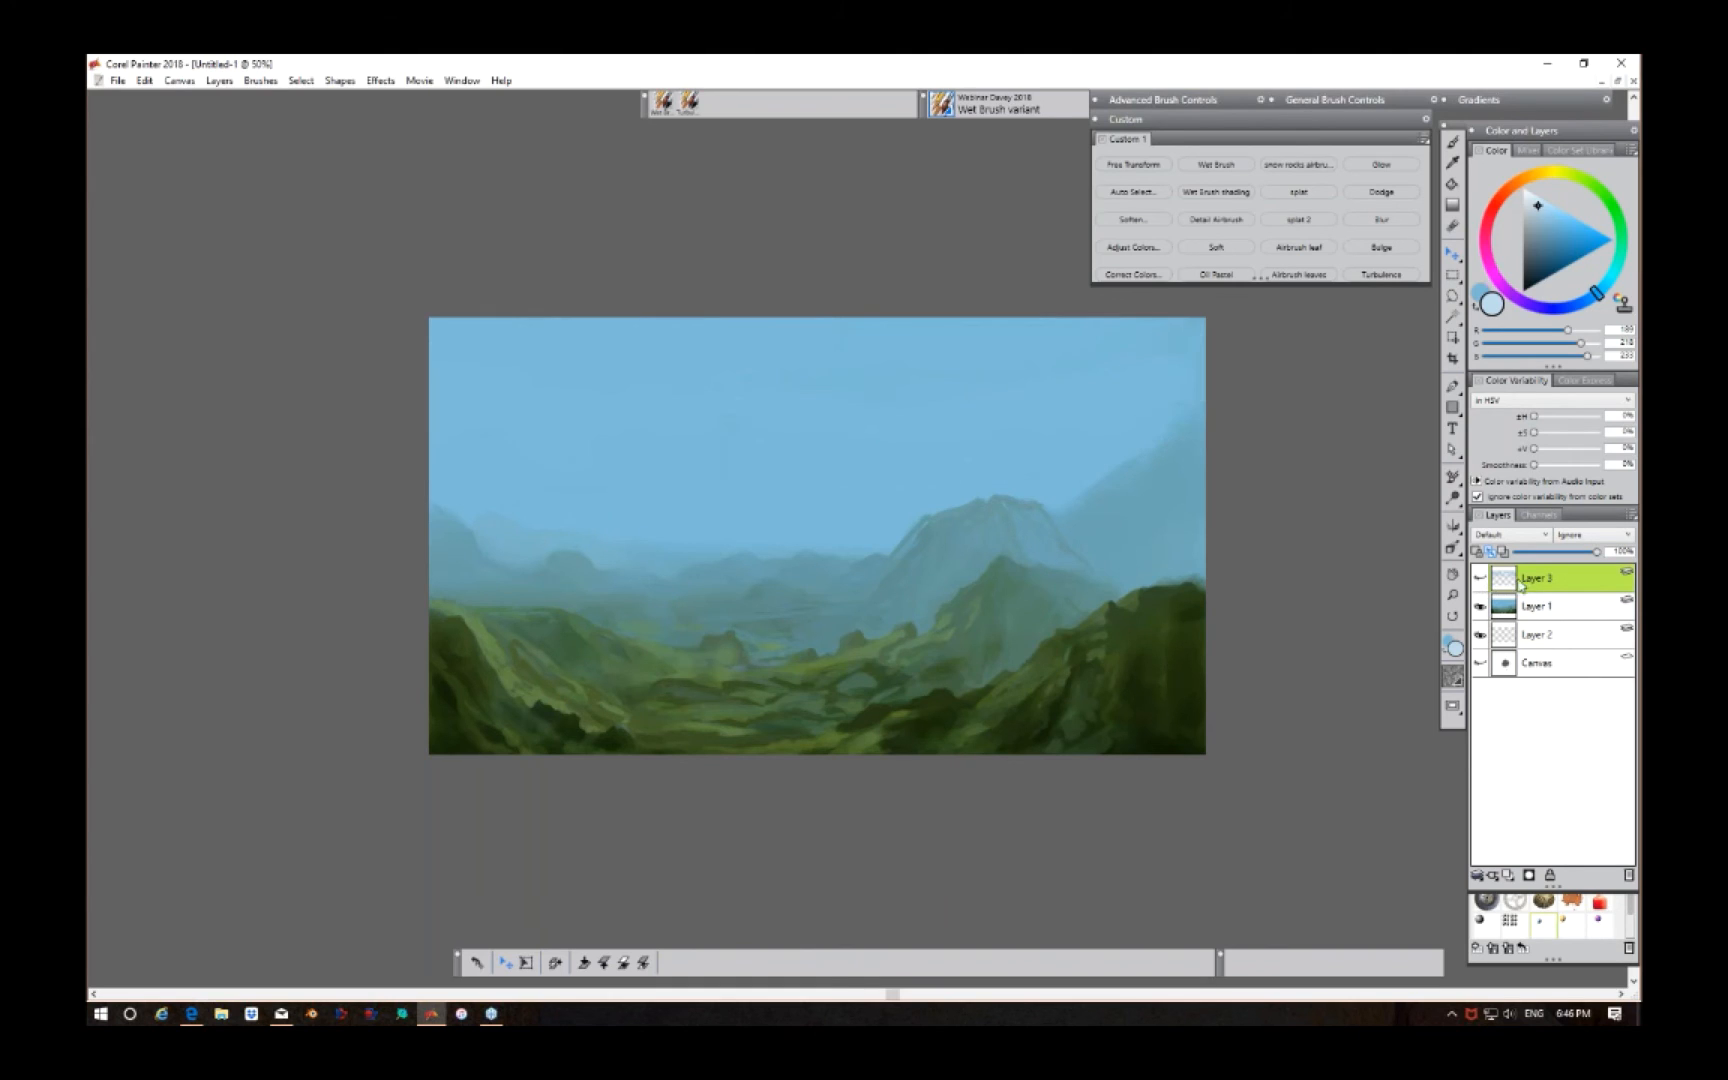
{"action": "left_click", "coordinate": [1480, 578]}
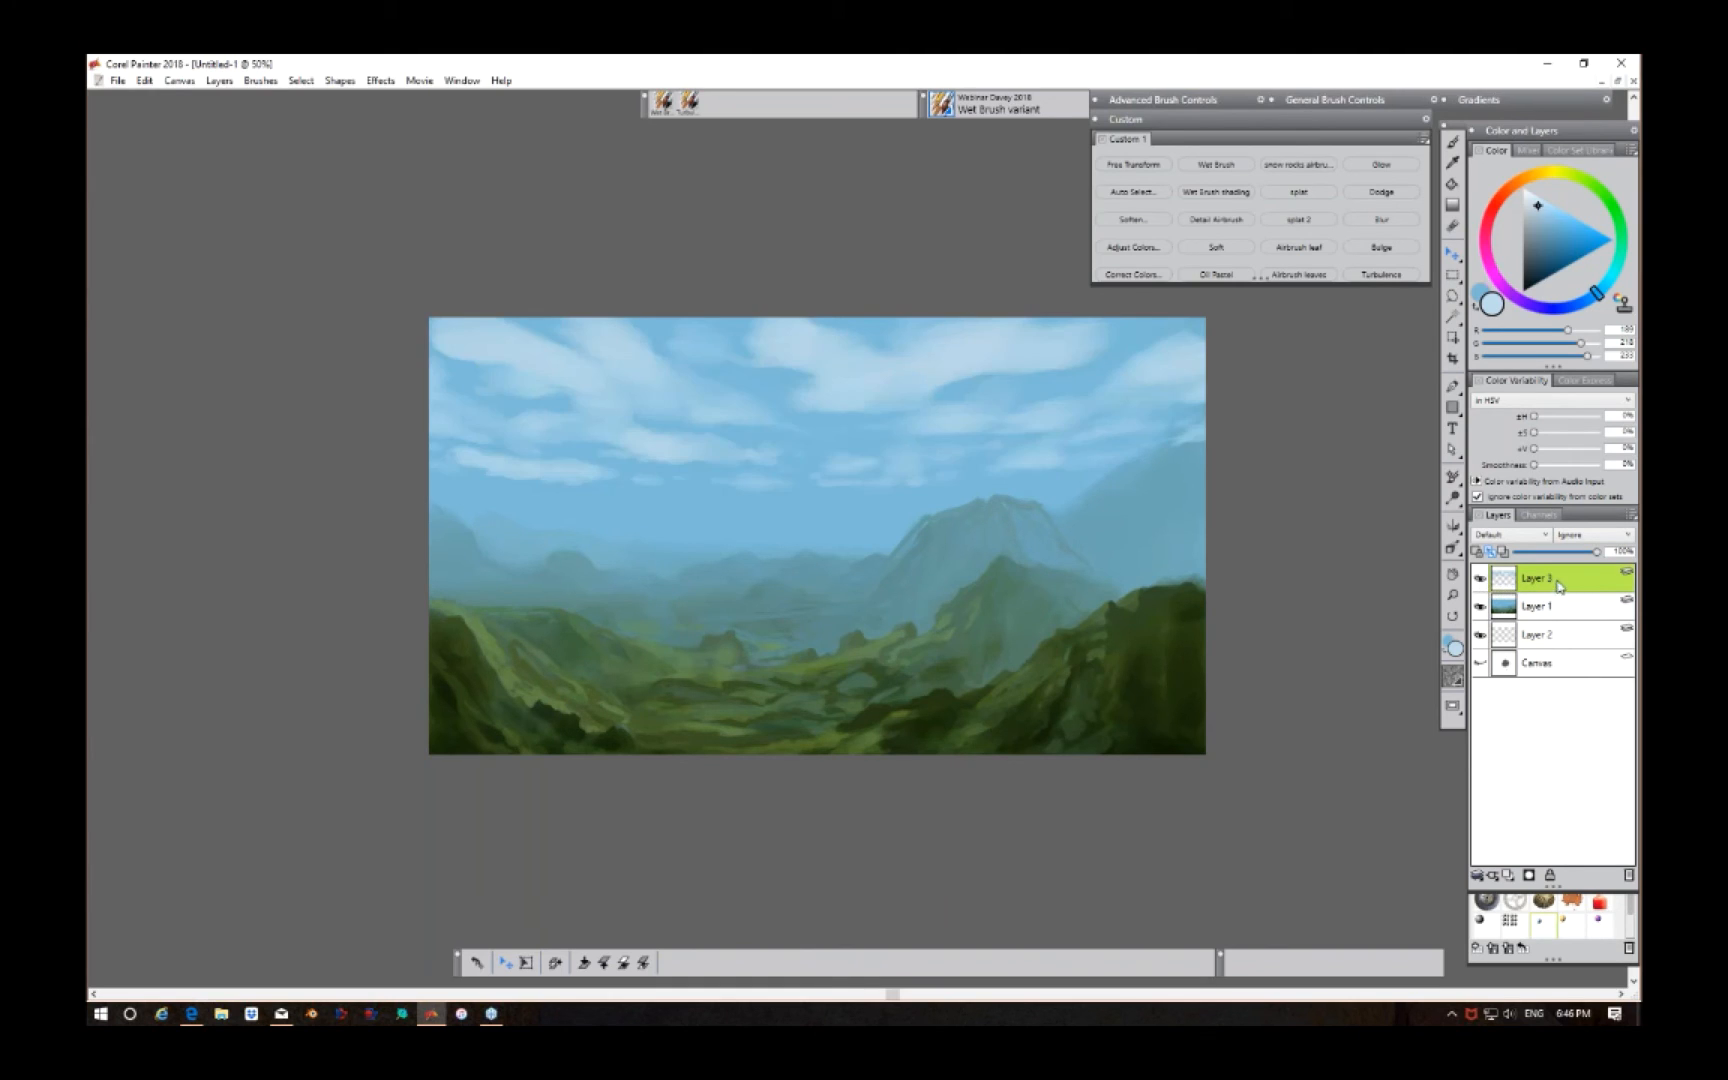
{"action": "right_click", "coordinate": [1568, 577]}
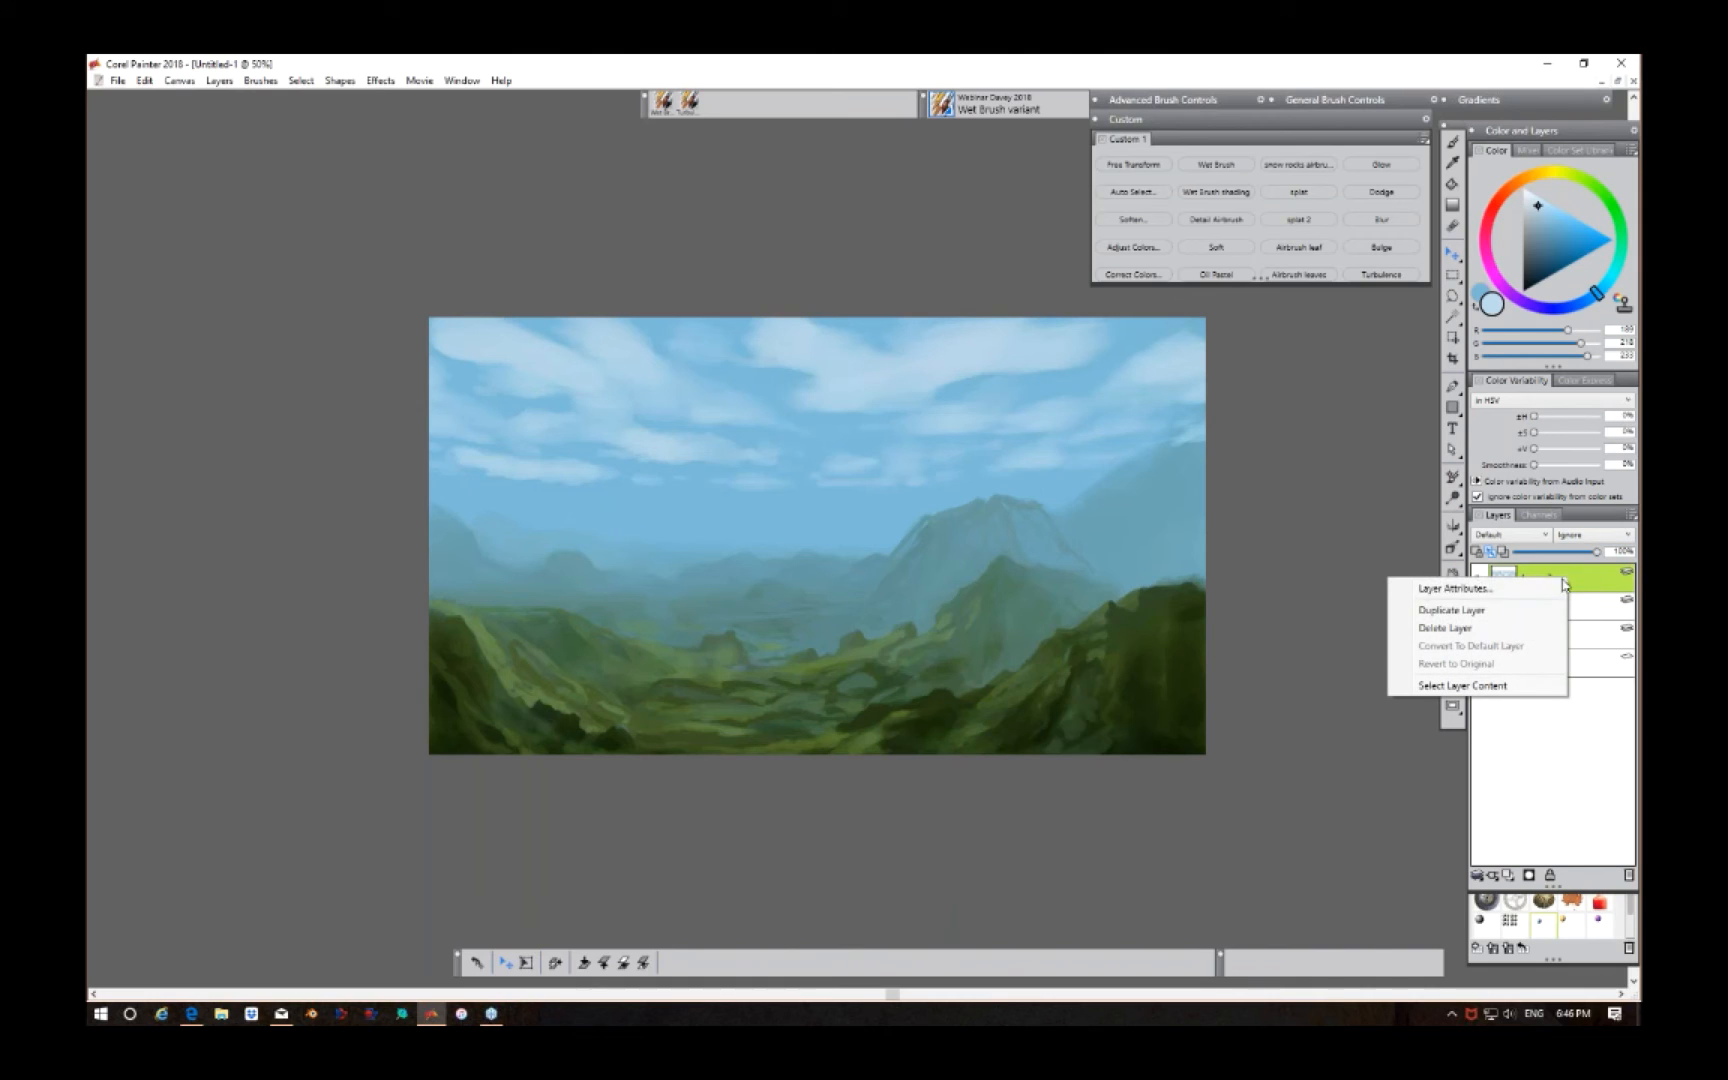
{"action": "left_click", "coordinate": [1506, 615]}
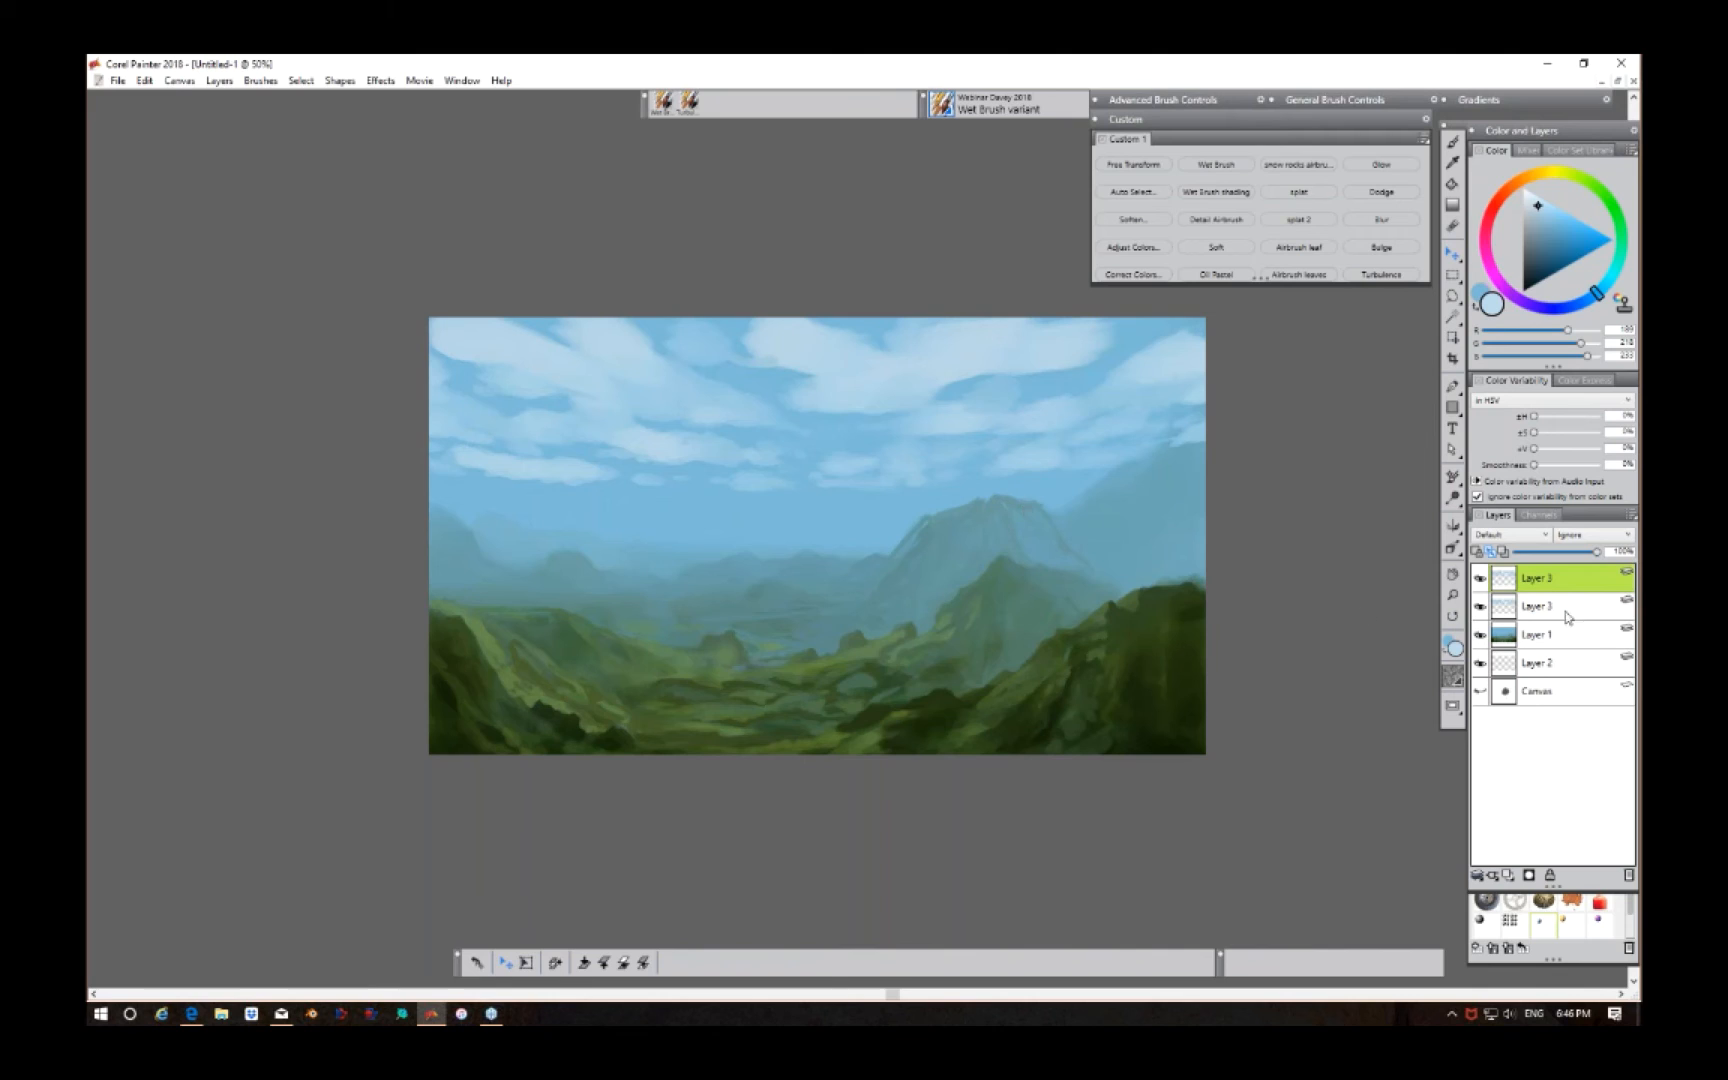
{"action": "left_click", "coordinate": [1480, 579]}
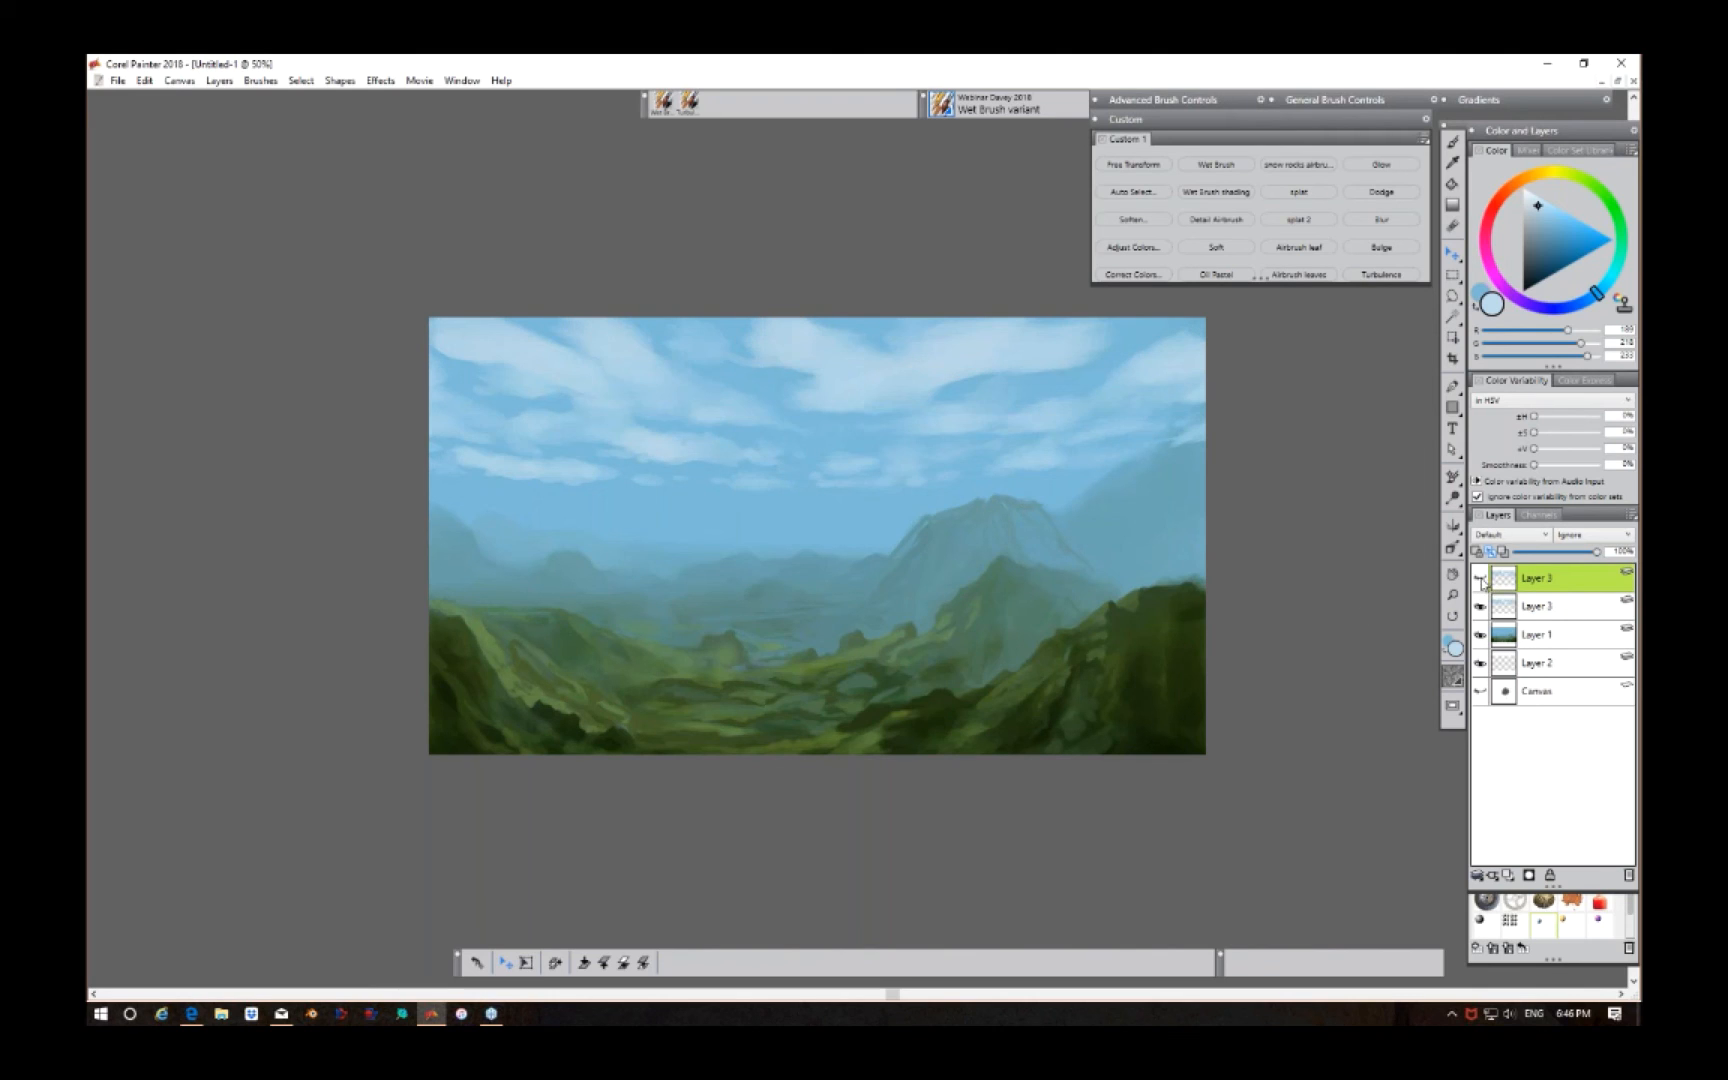
{"action": "left_click", "coordinate": [1480, 579]}
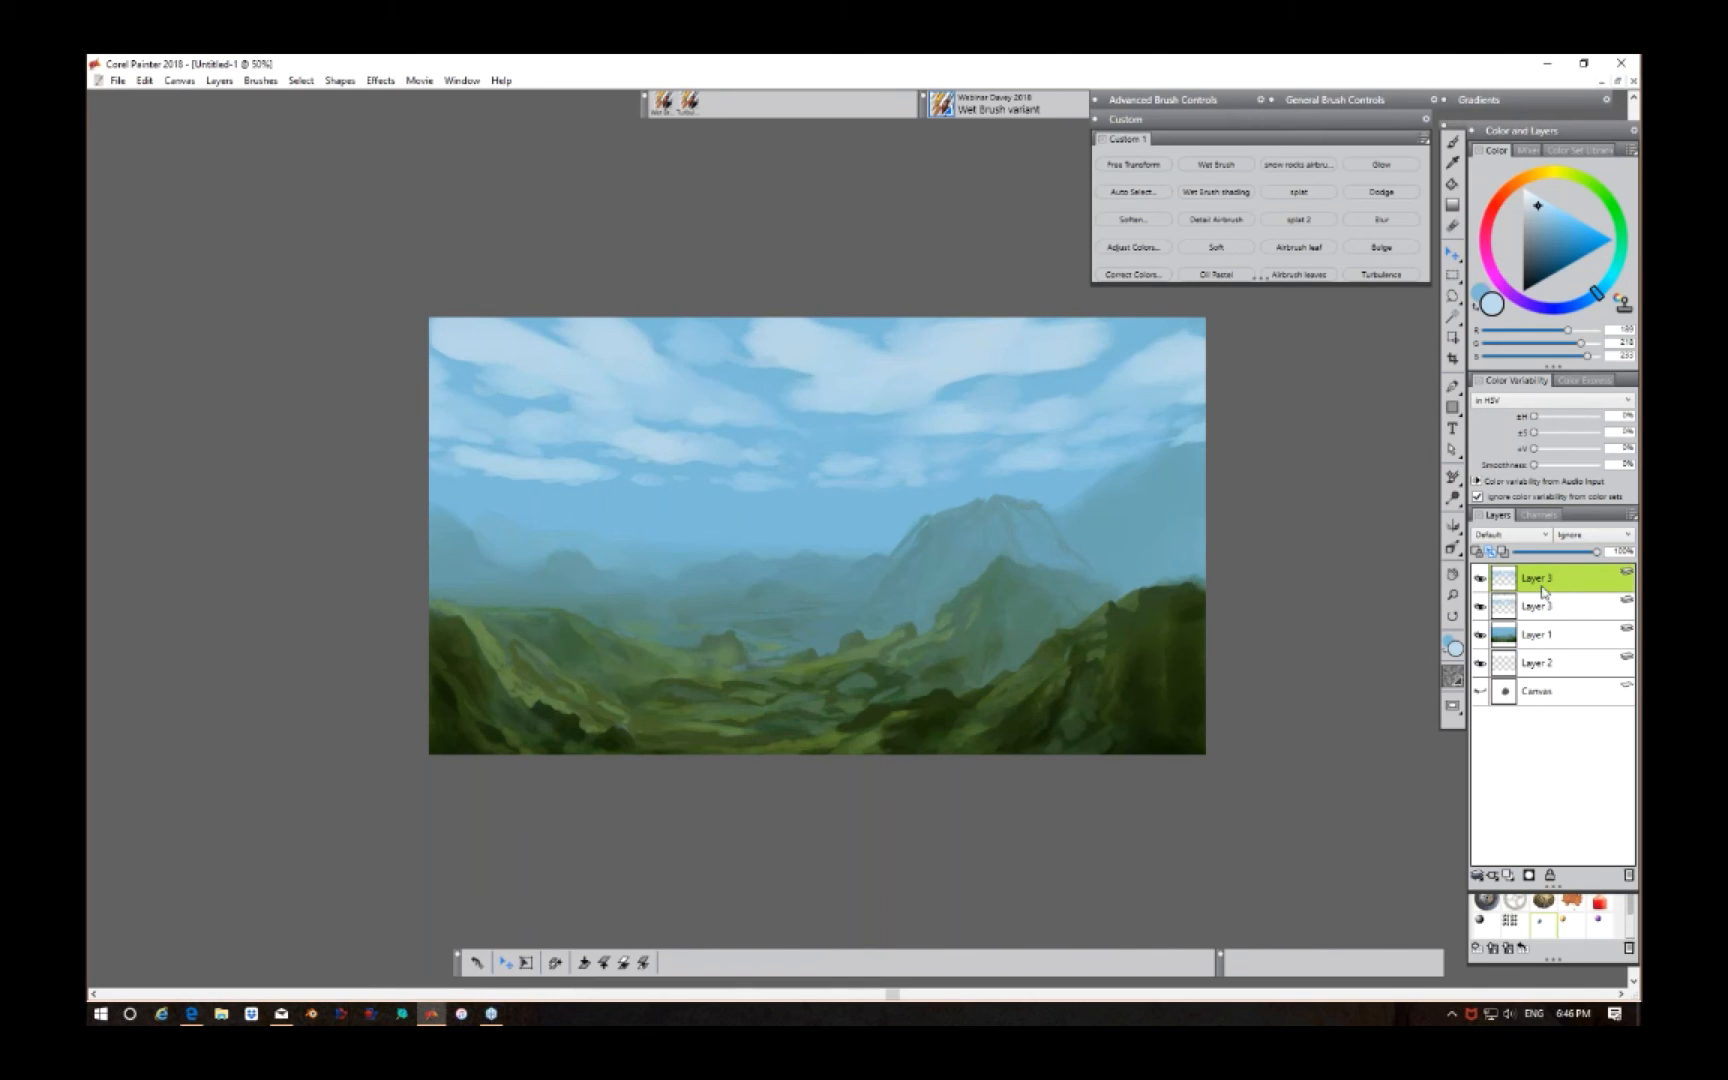
{"action": "left_click", "coordinate": [1480, 579]}
{"action": "left_click", "coordinate": [1480, 579]}
Step: Switch the Eraser to its other tip mode, enlarge it and lower its opacity, then return to the Layer Adjuster
{"action": "key", "text": "n"}
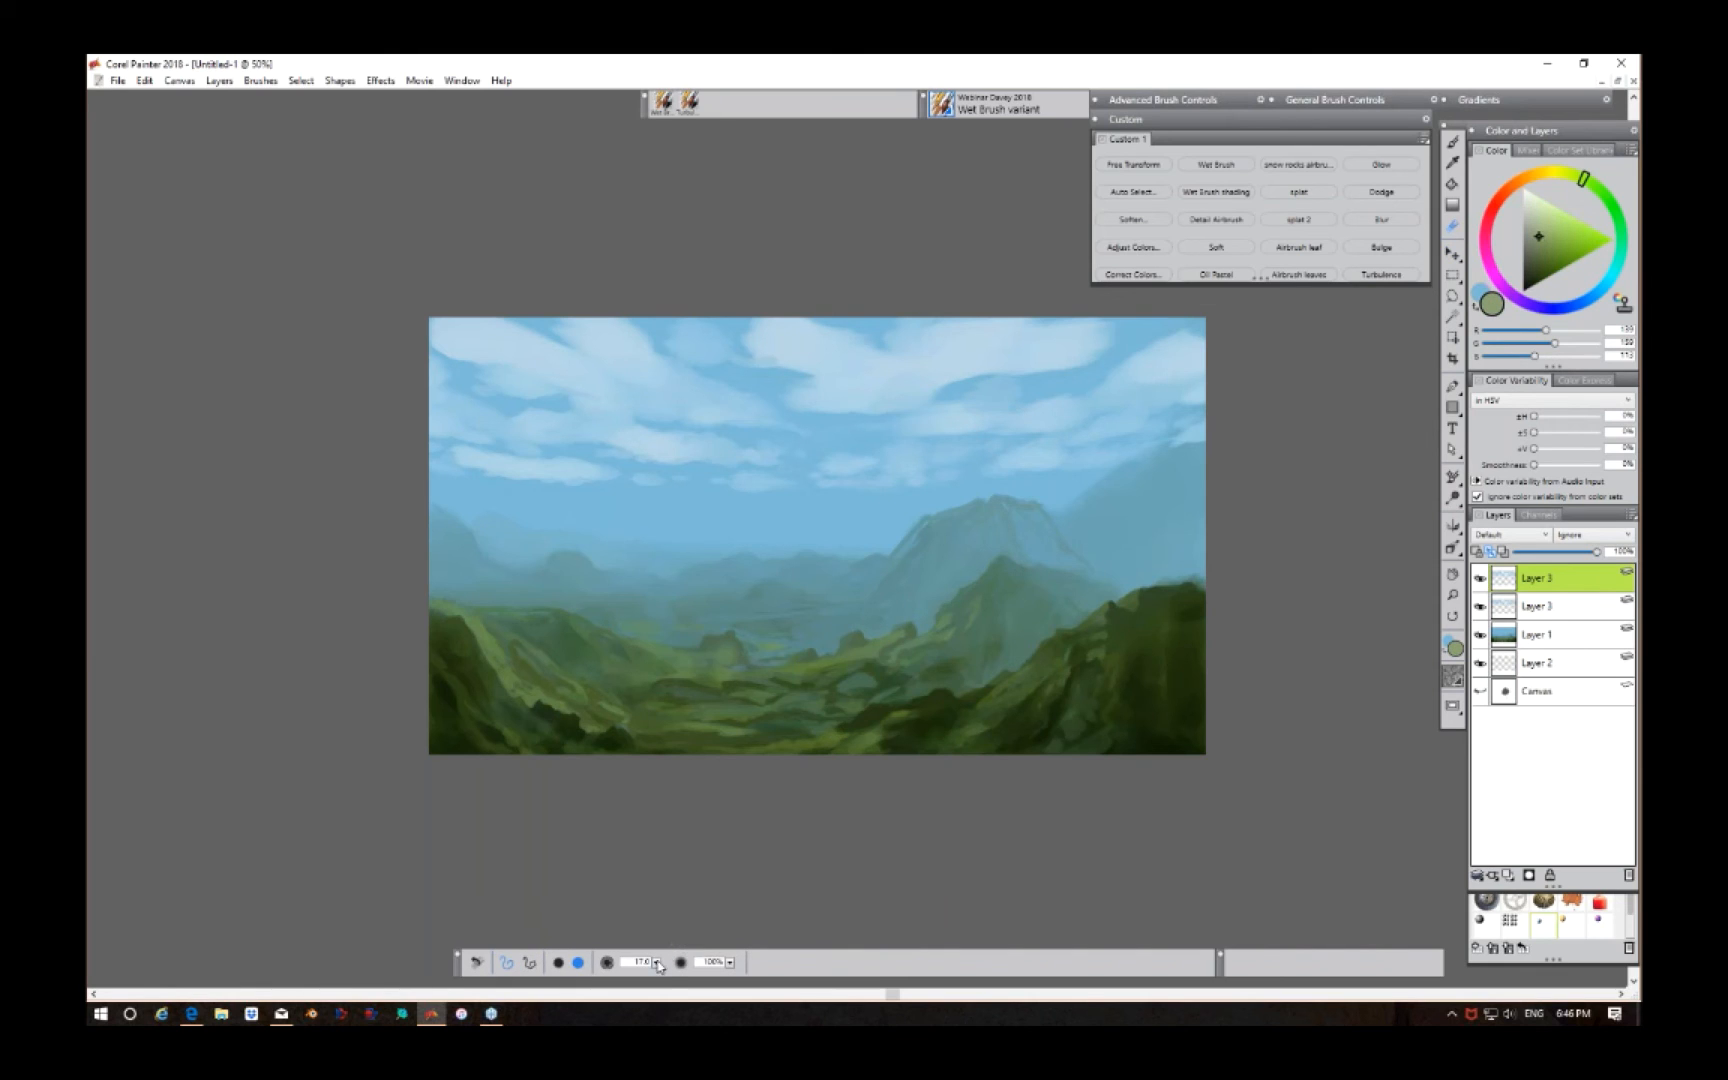
{"action": "left_click", "coordinate": [558, 963]}
{"action": "left_click", "coordinate": [656, 963]}
{"action": "left_click", "coordinate": [534, 973]}
{"action": "key", "text": "f"}
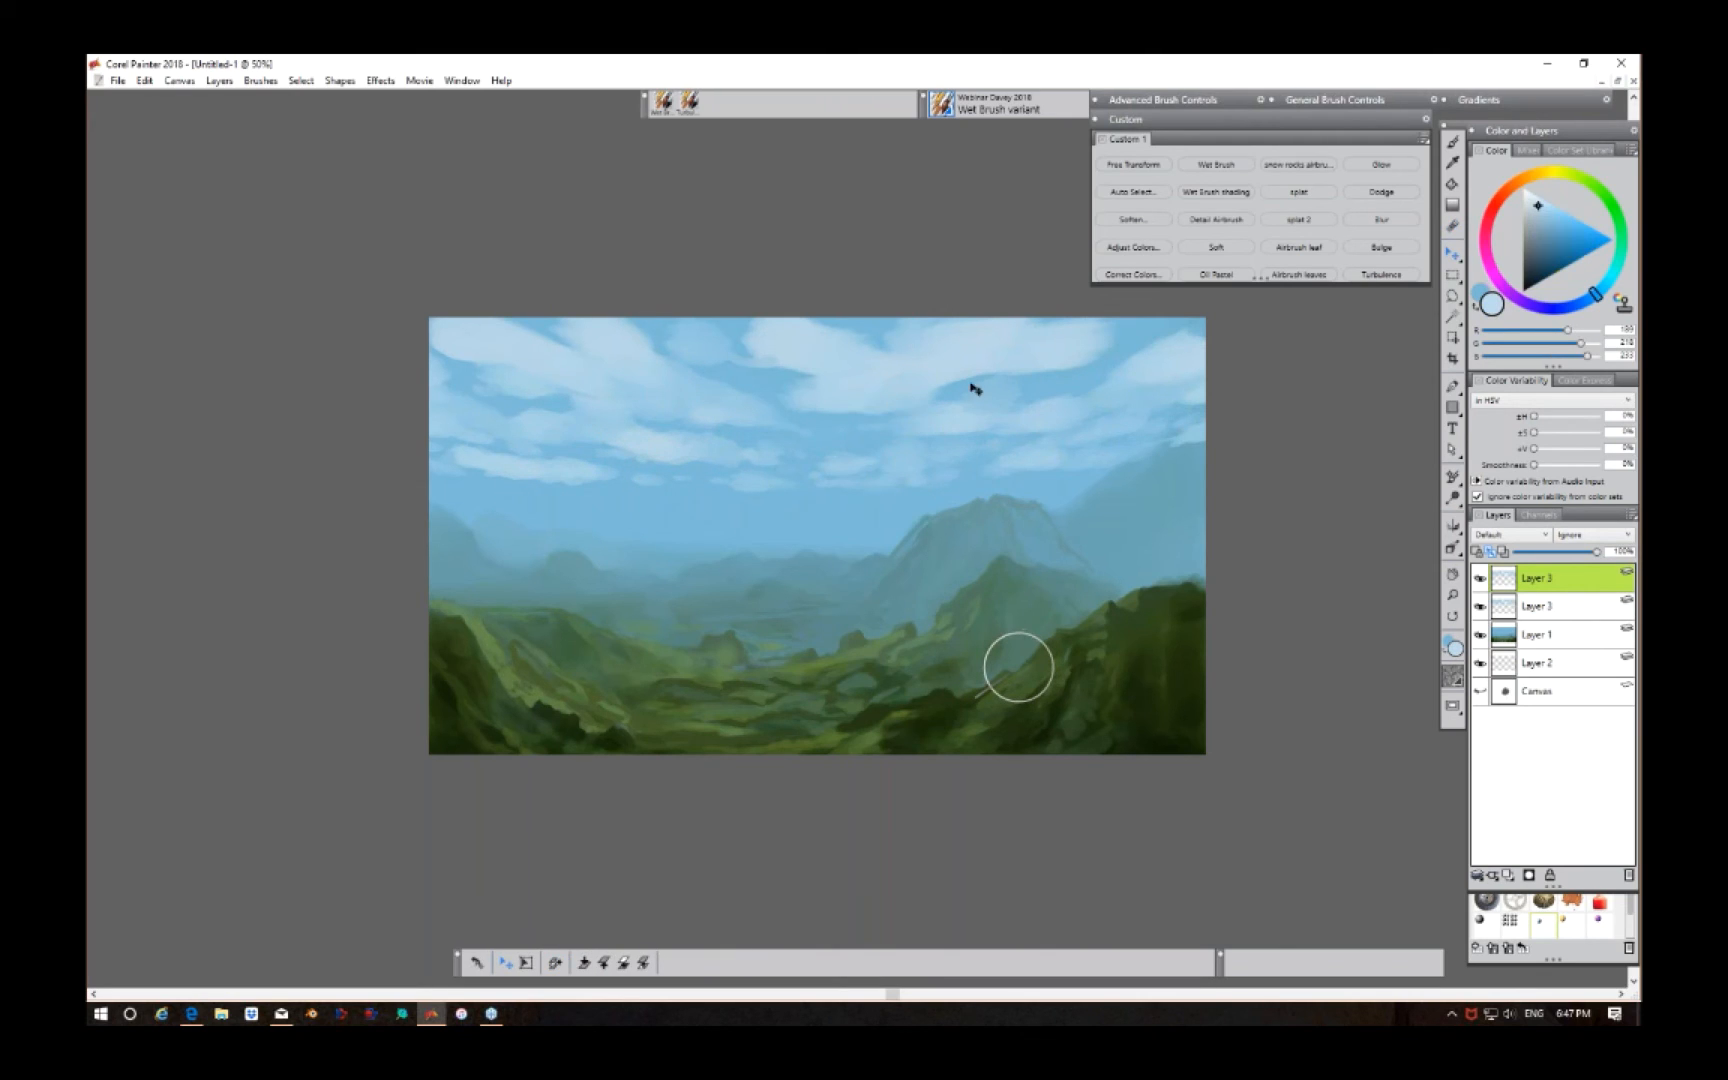
Step: Compare the sky with the upper cloud copy hidden and shown, leaving the copy visible
{"action": "key", "text": "n"}
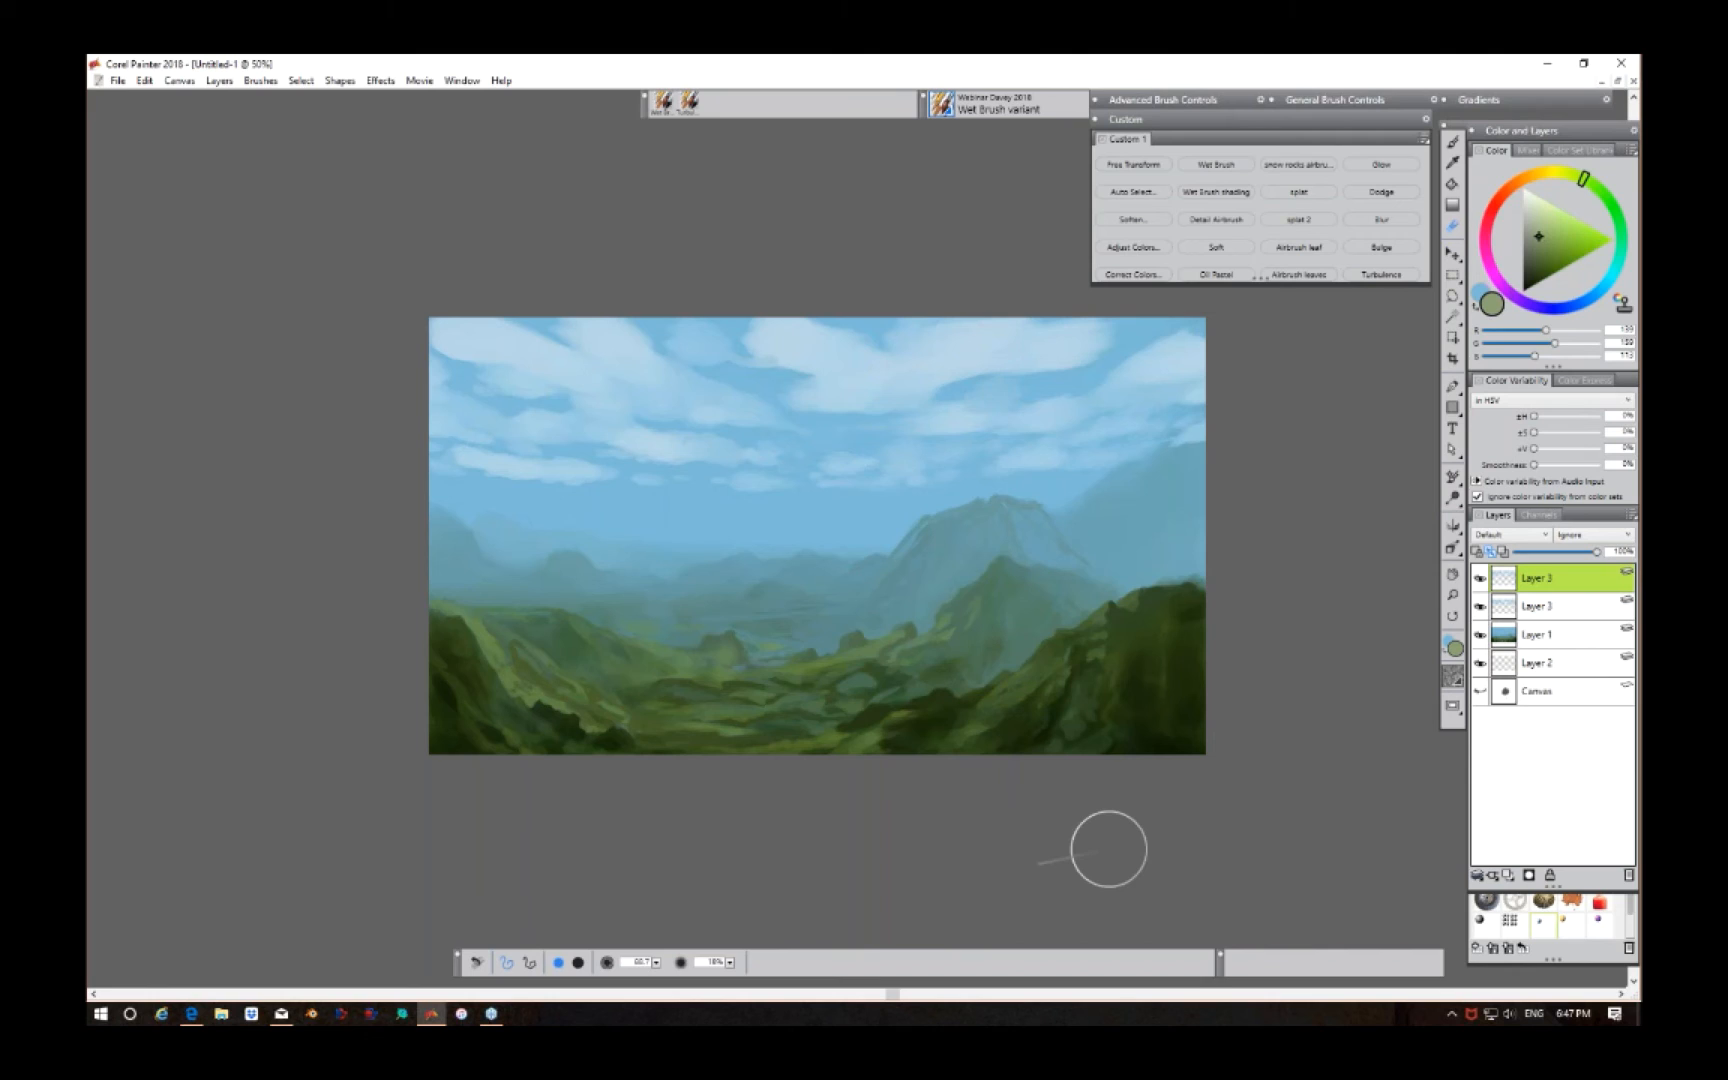
{"action": "key", "text": "f"}
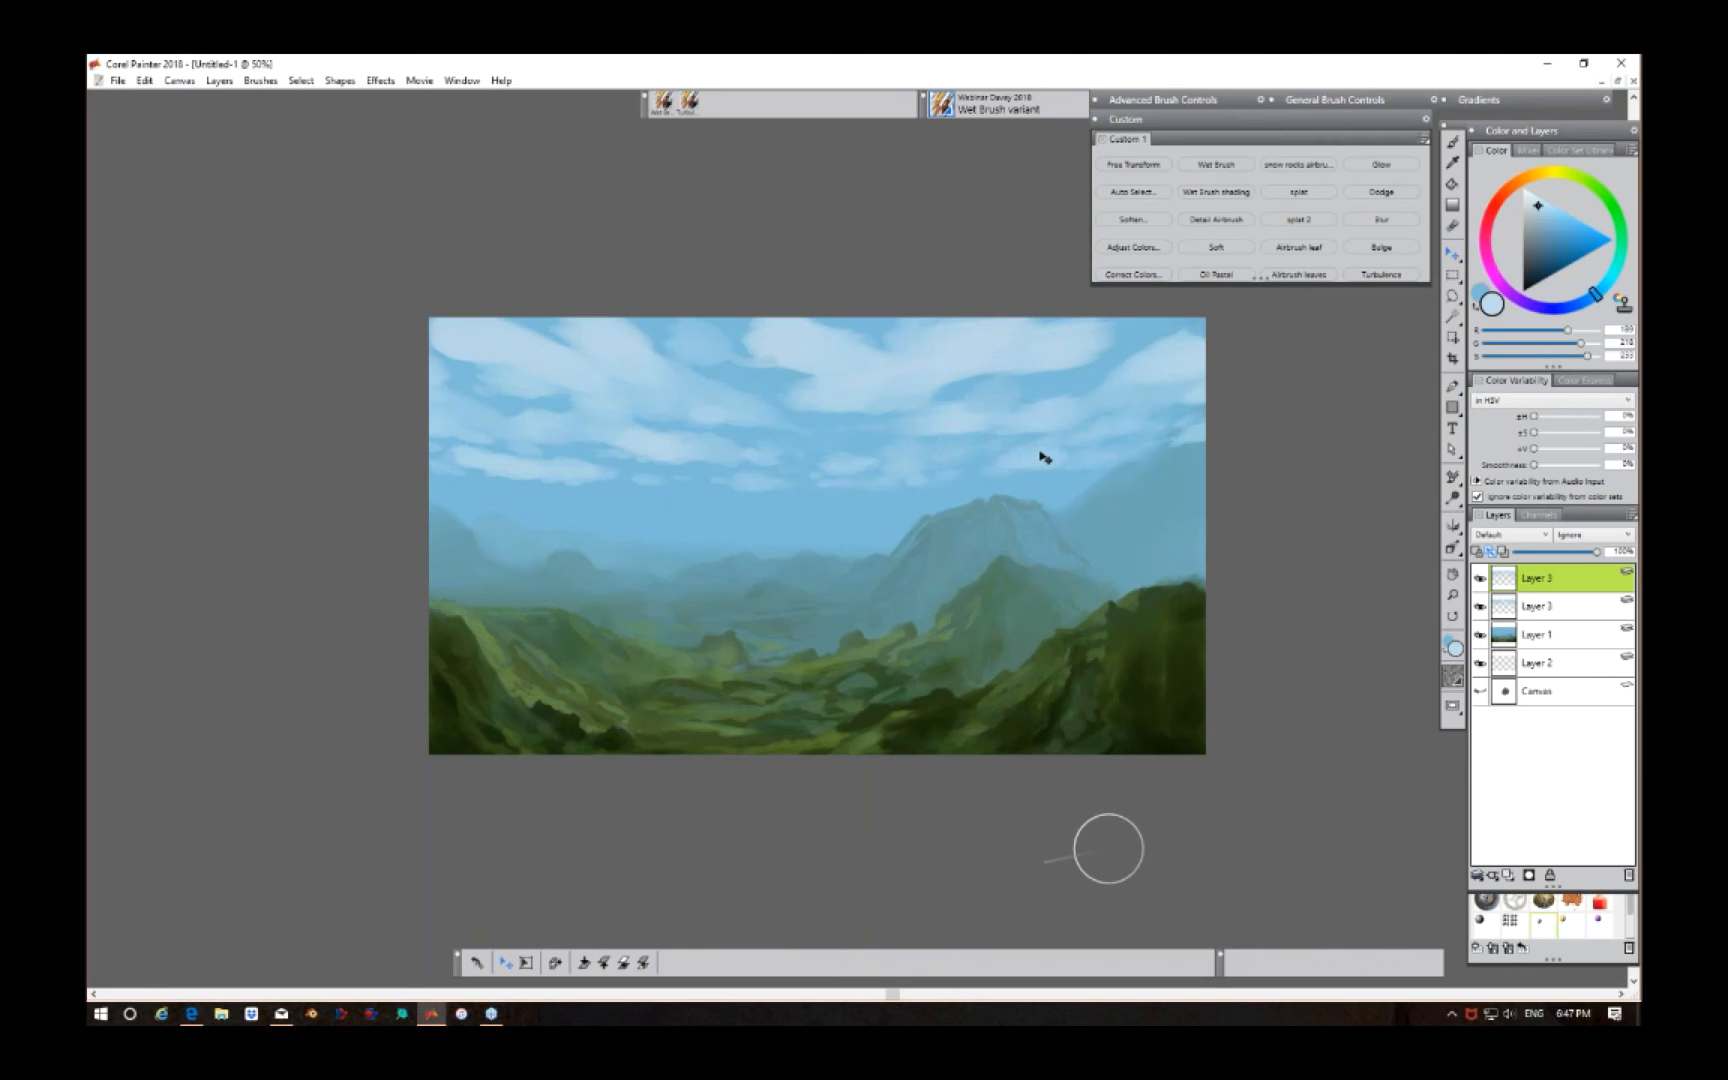
{"action": "left_click", "coordinate": [1479, 578]}
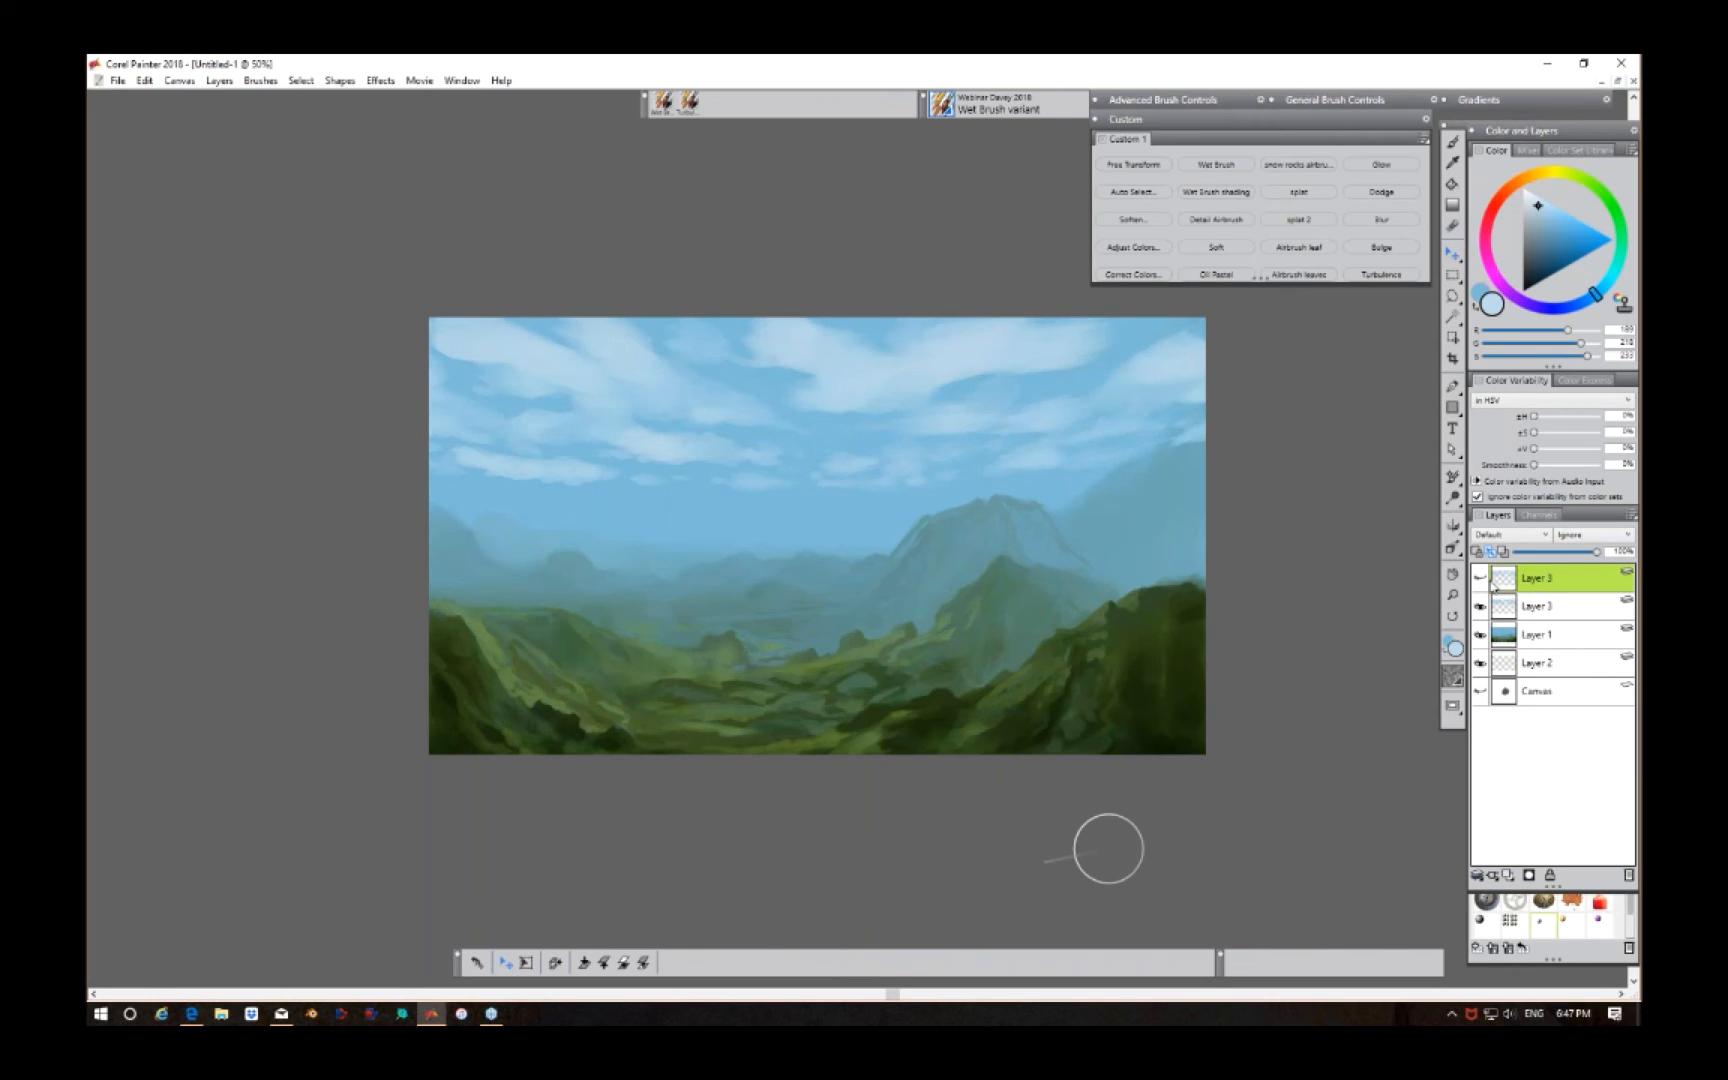
{"action": "left_click", "coordinate": [1479, 578]}
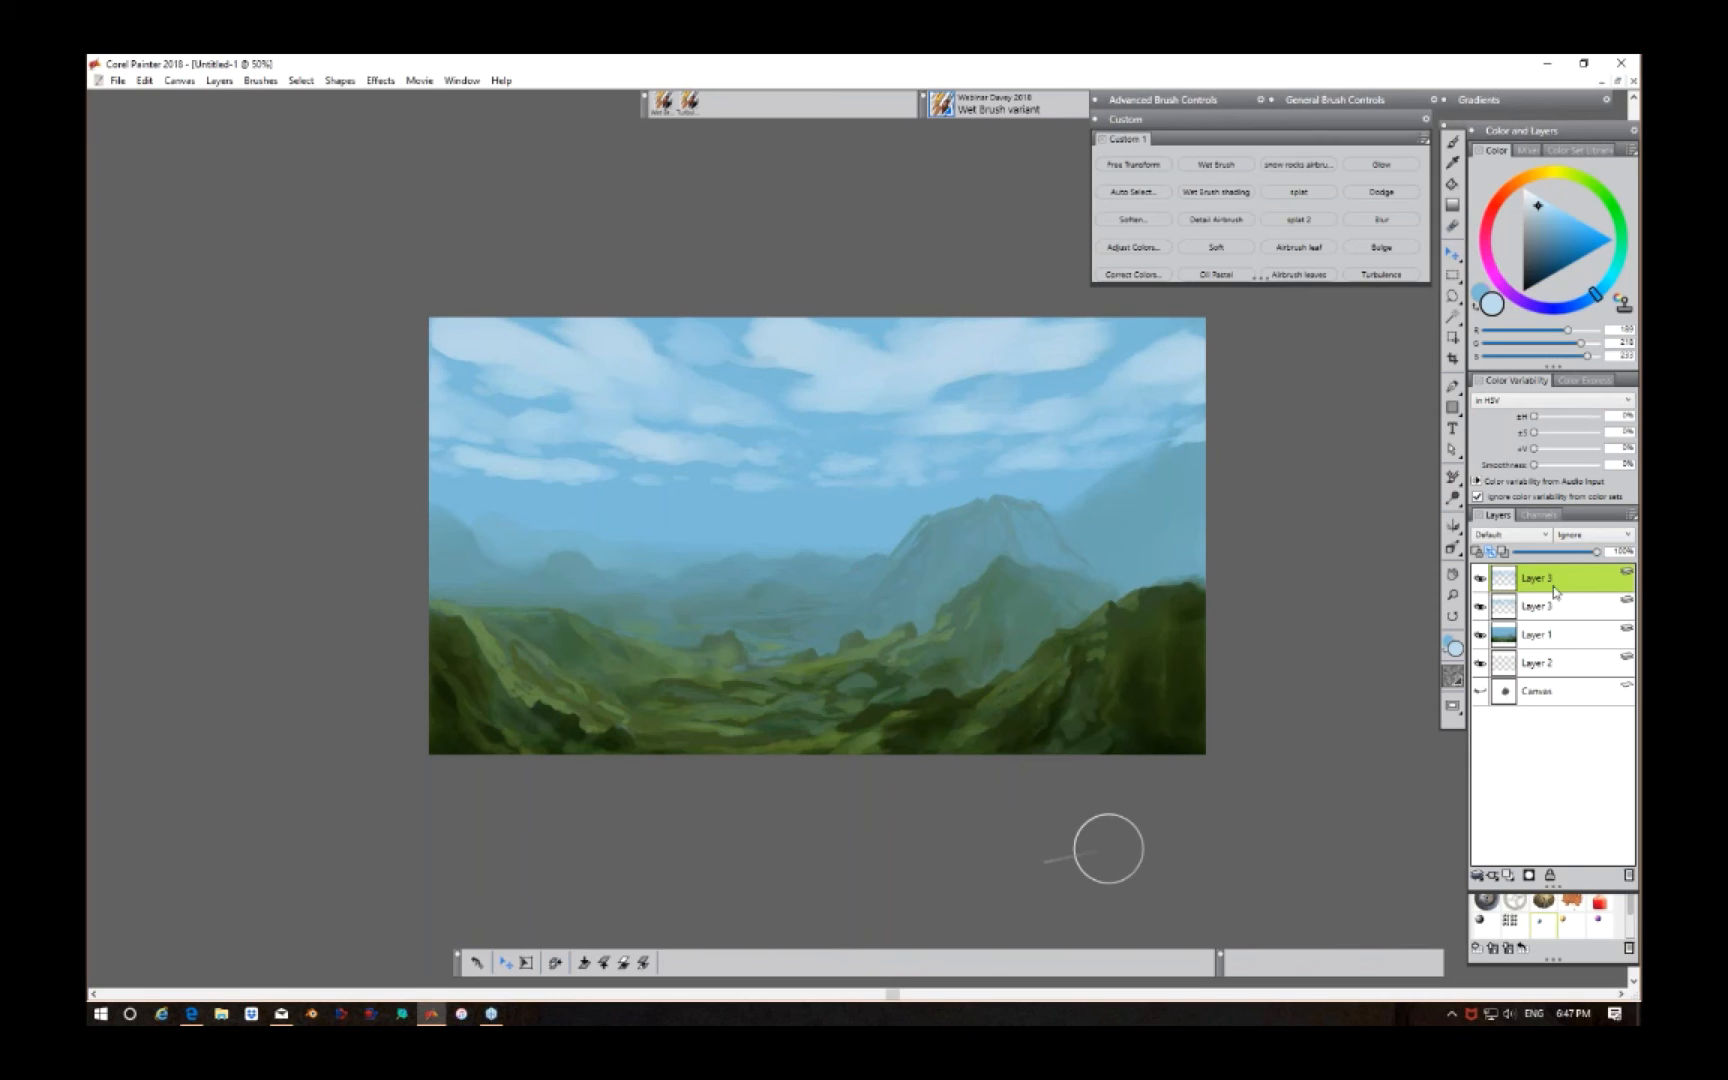
{"action": "left_click", "coordinate": [1480, 876]}
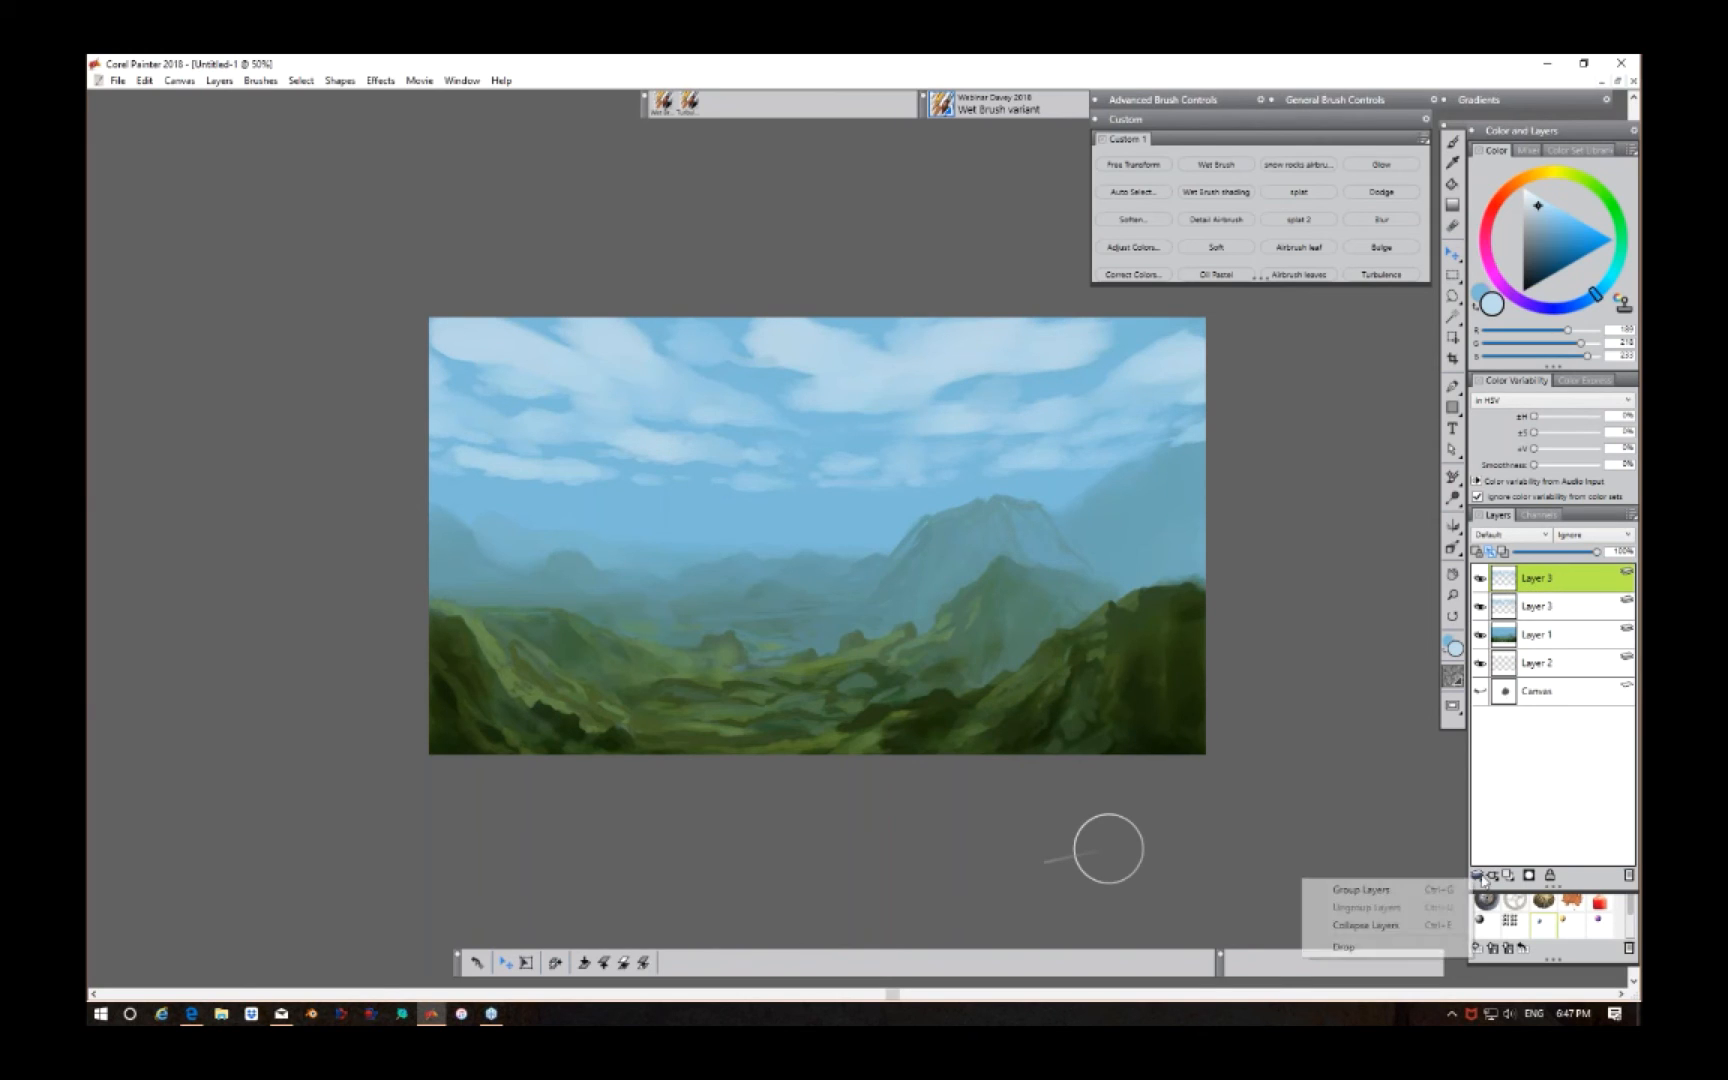
{"action": "left_click", "coordinate": [1549, 587]}
{"action": "left_click", "coordinate": [1552, 607]}
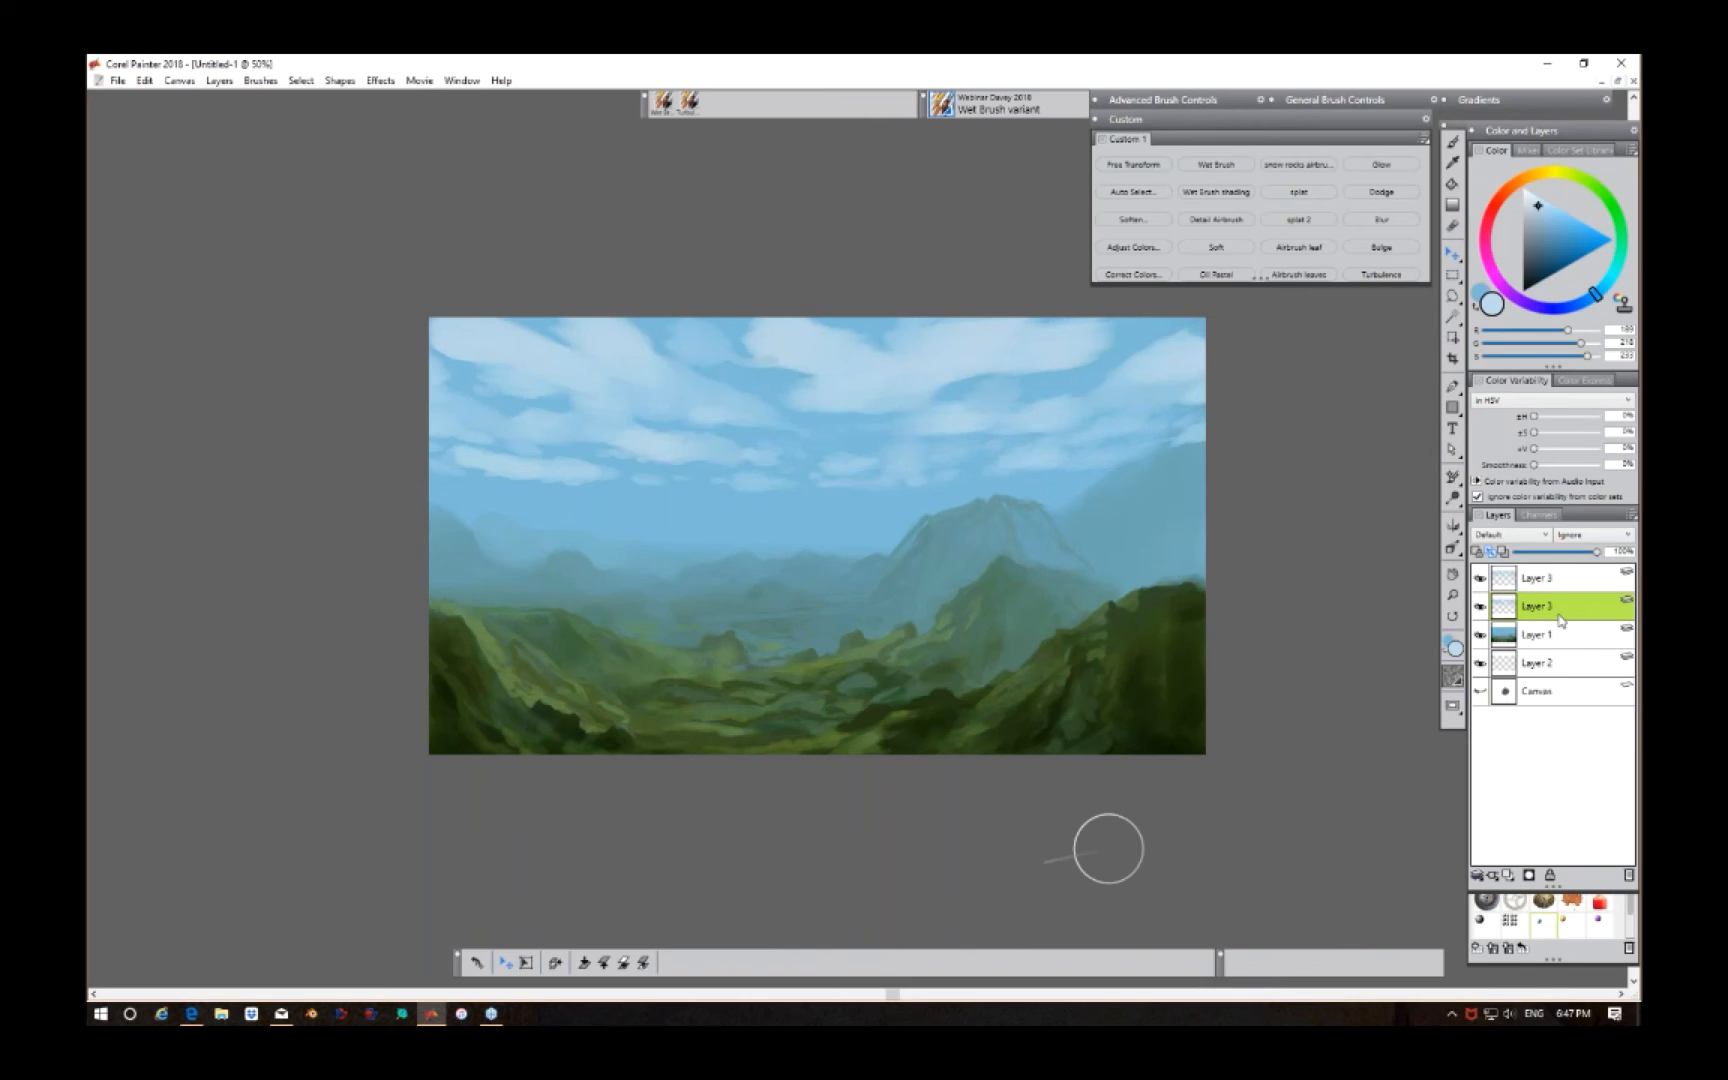
{"action": "left_click", "coordinate": [1546, 643]}
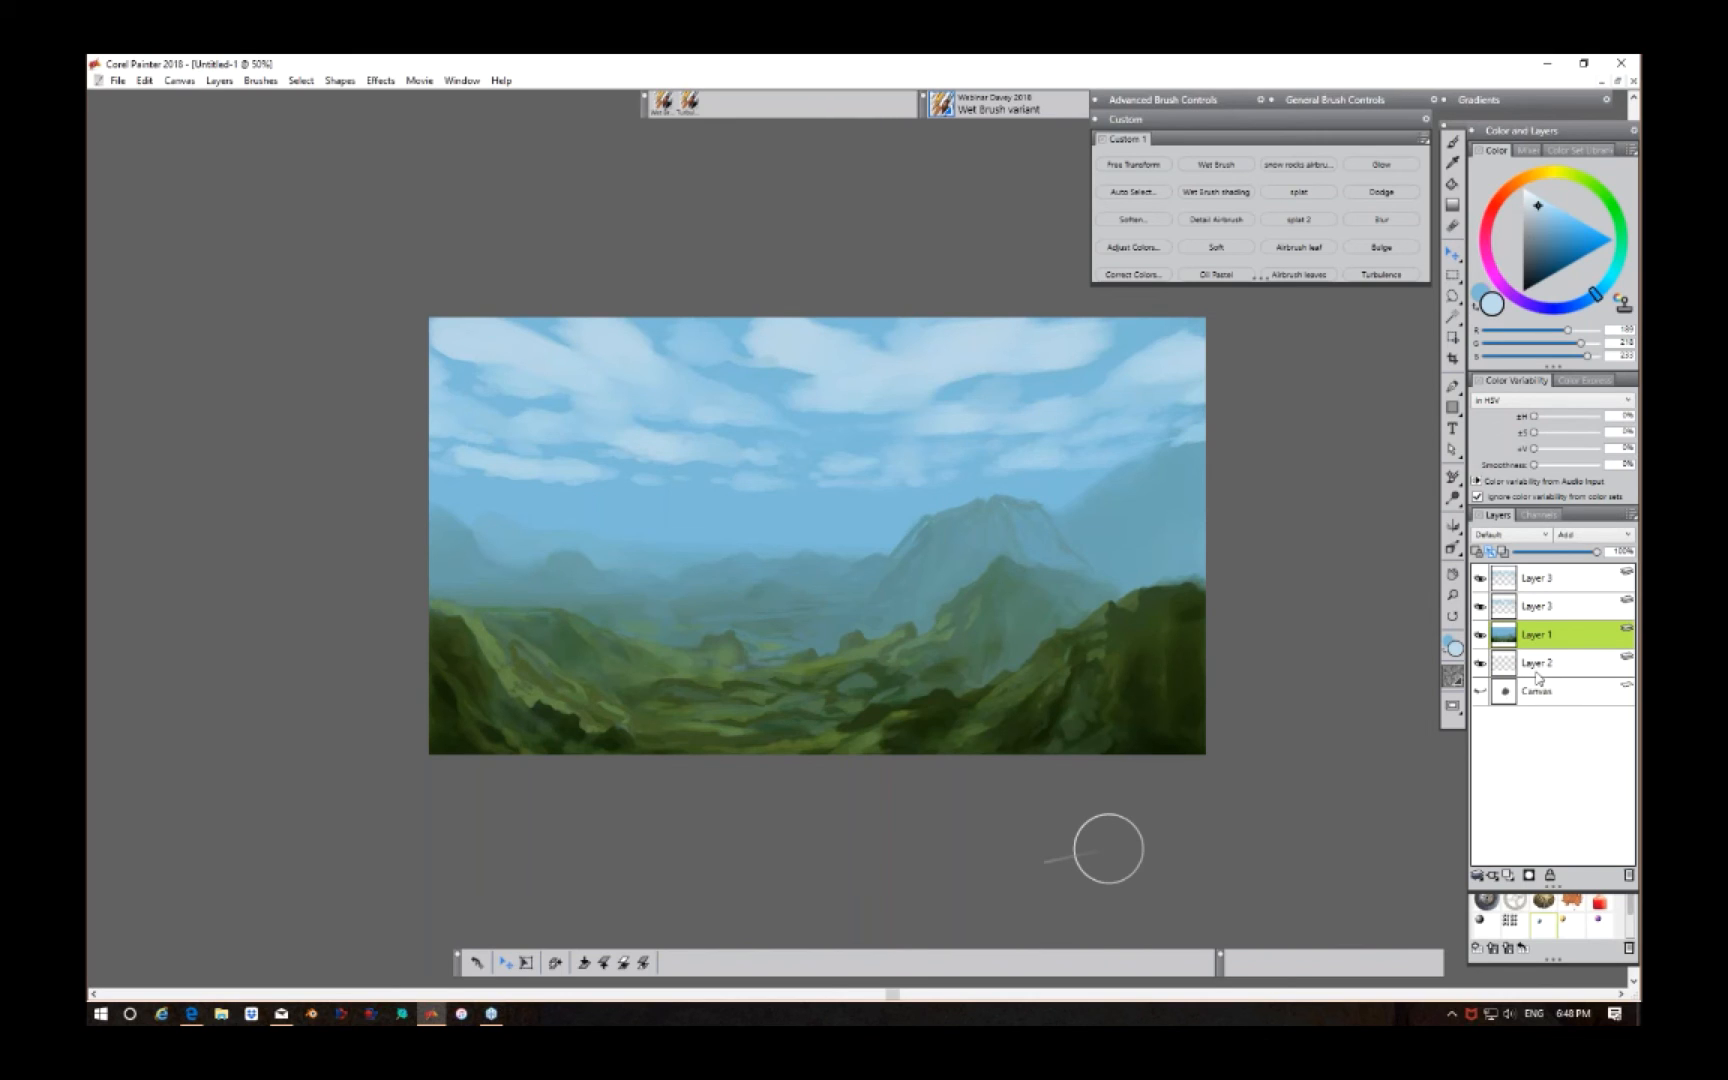
{"action": "left_click", "coordinate": [1559, 618]}
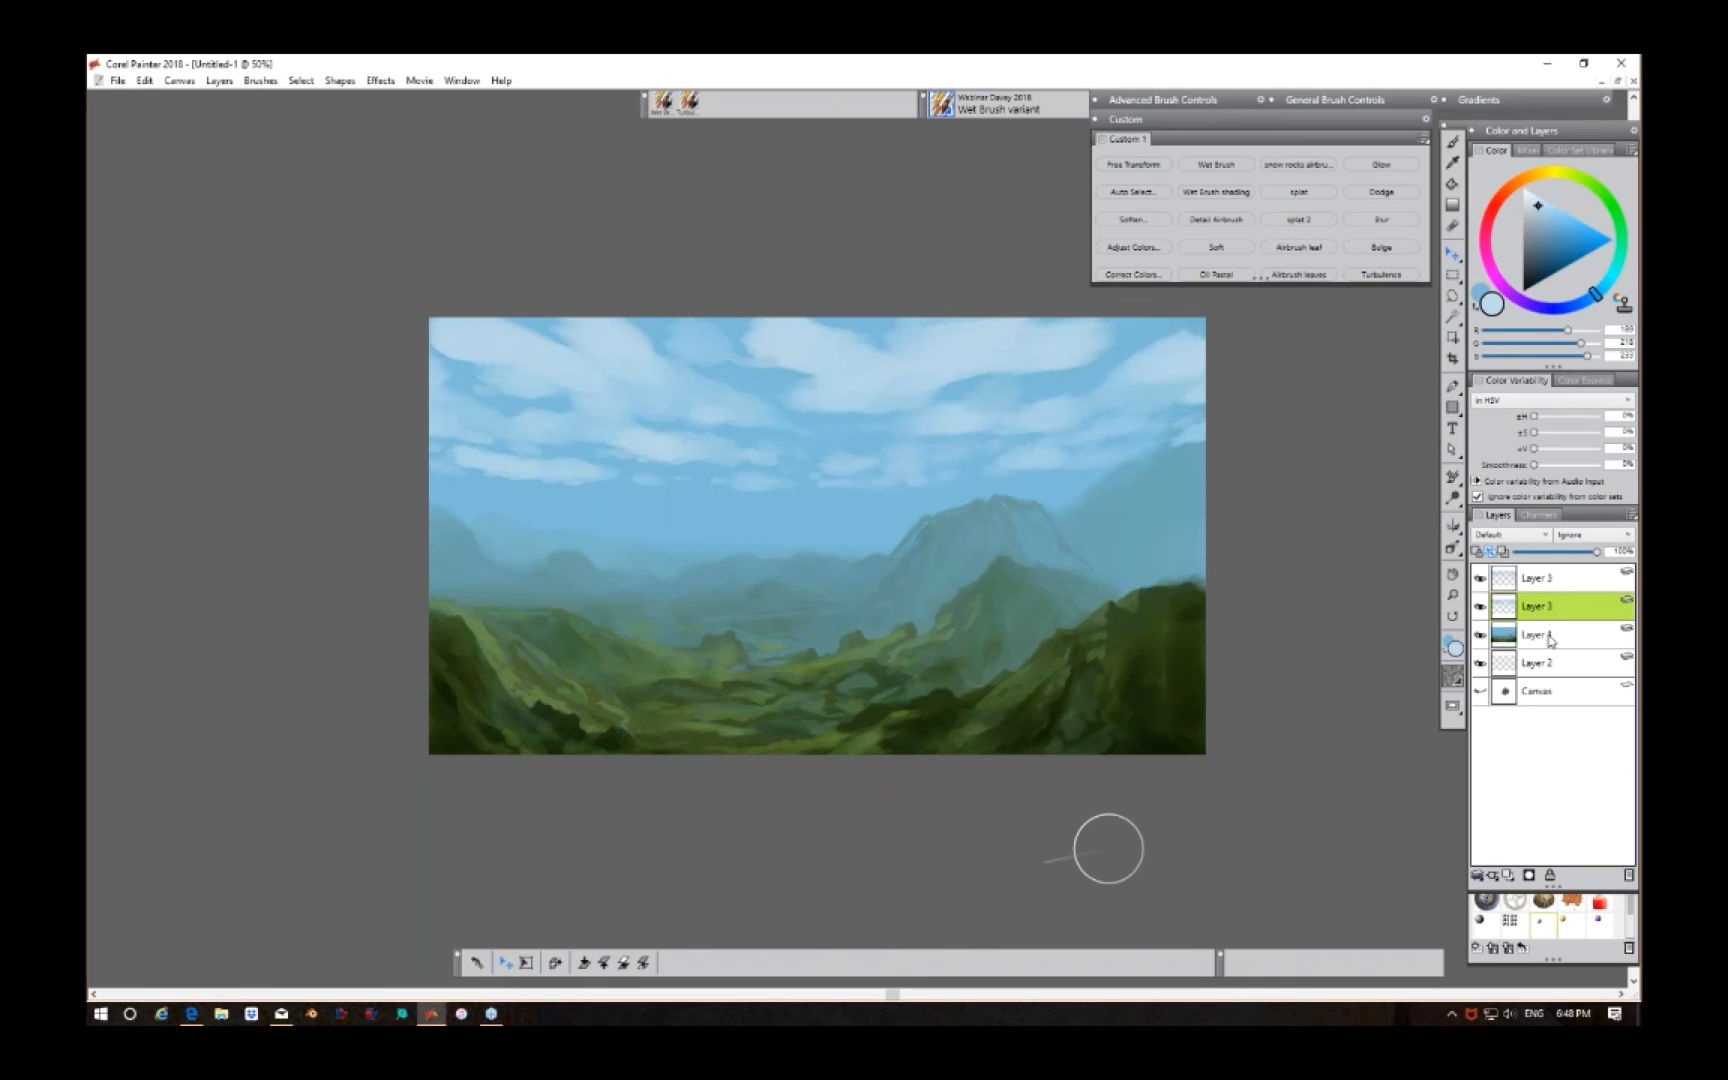
Step: Move the landscape on Layer 1 upward so the valley foreground fills more of the lower canvas
{"action": "key", "text": "ctrl+plus"}
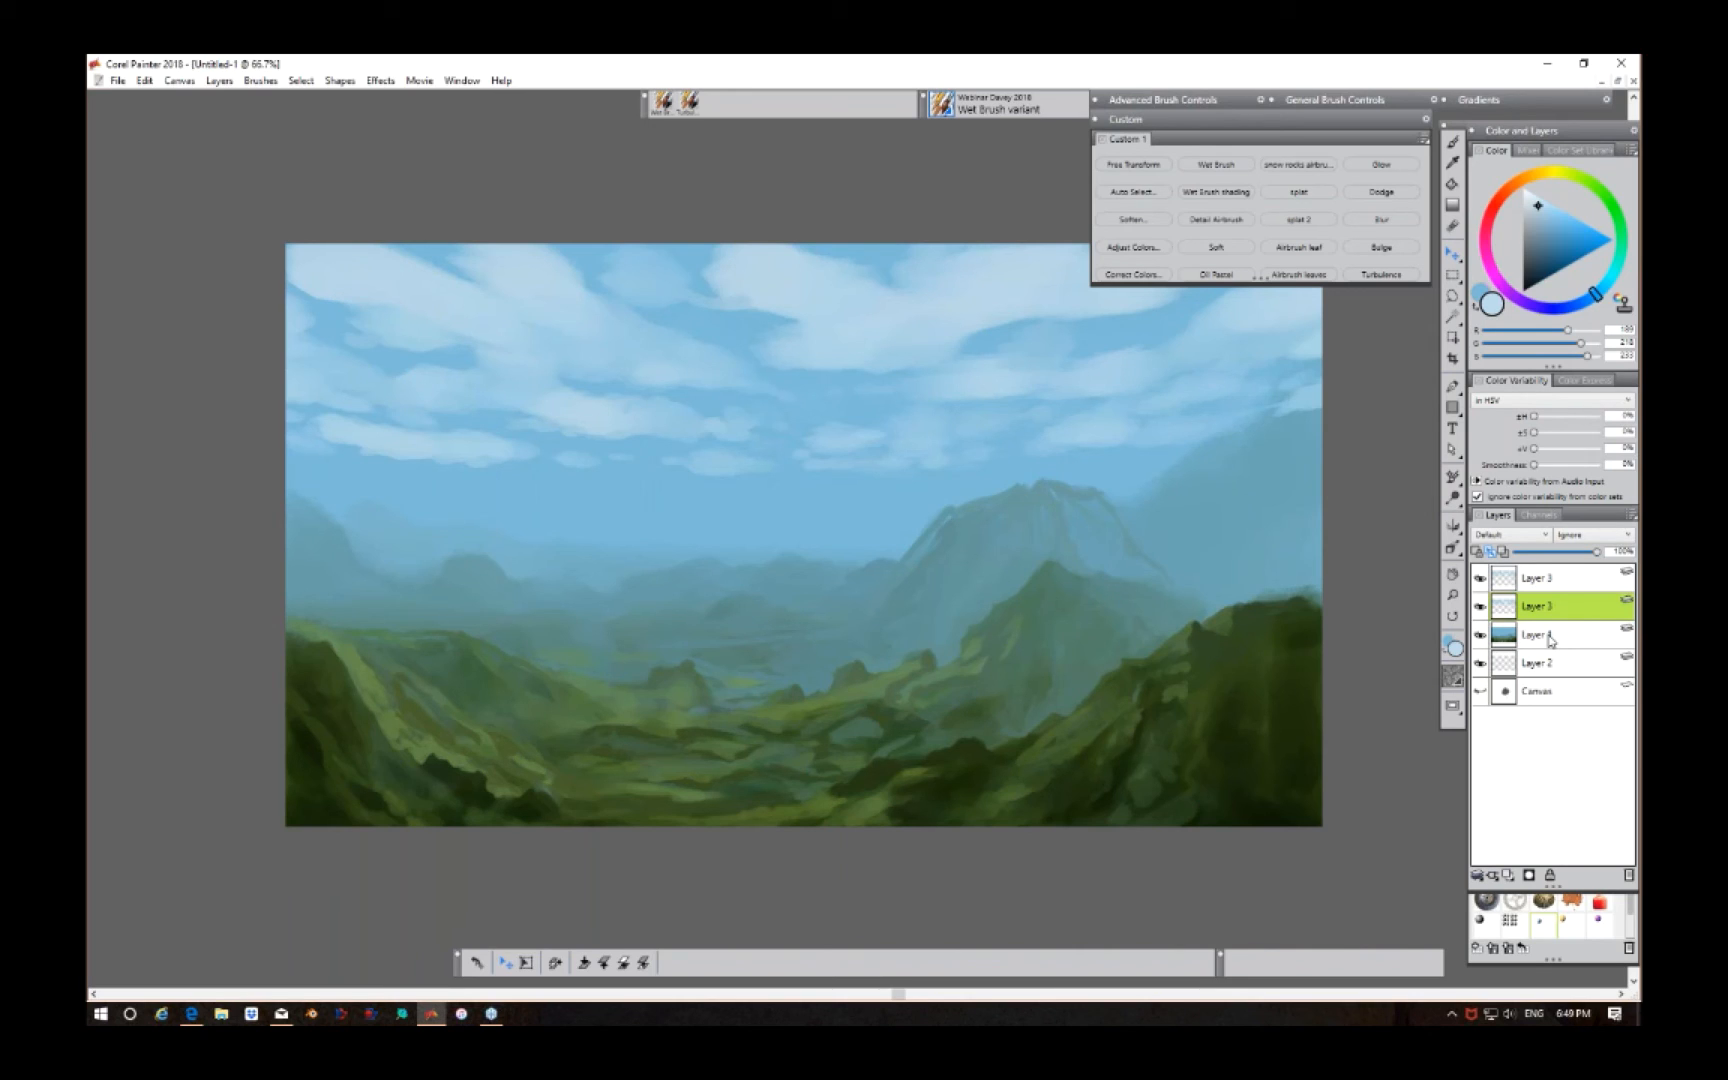
{"action": "left_click", "coordinate": [1572, 640]}
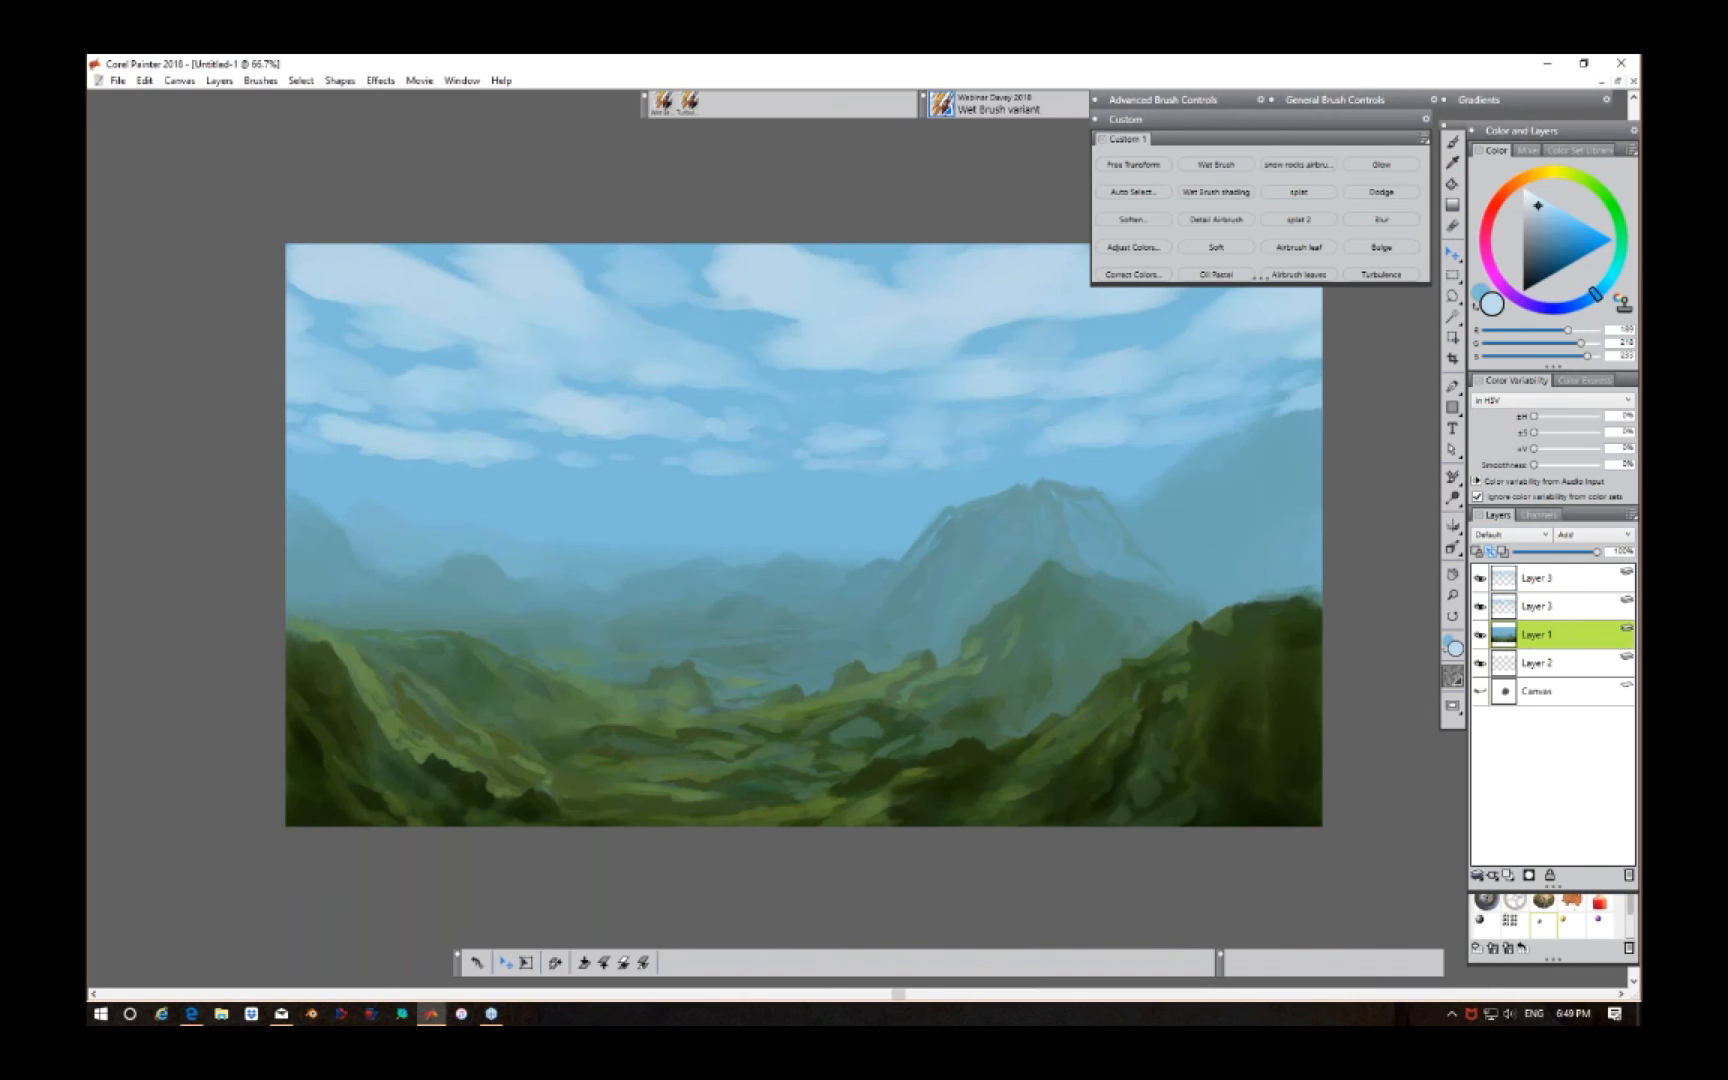
{"action": "left_click_drag", "start_coordinate": [1133, 722], "coordinate": [1155, 655]}
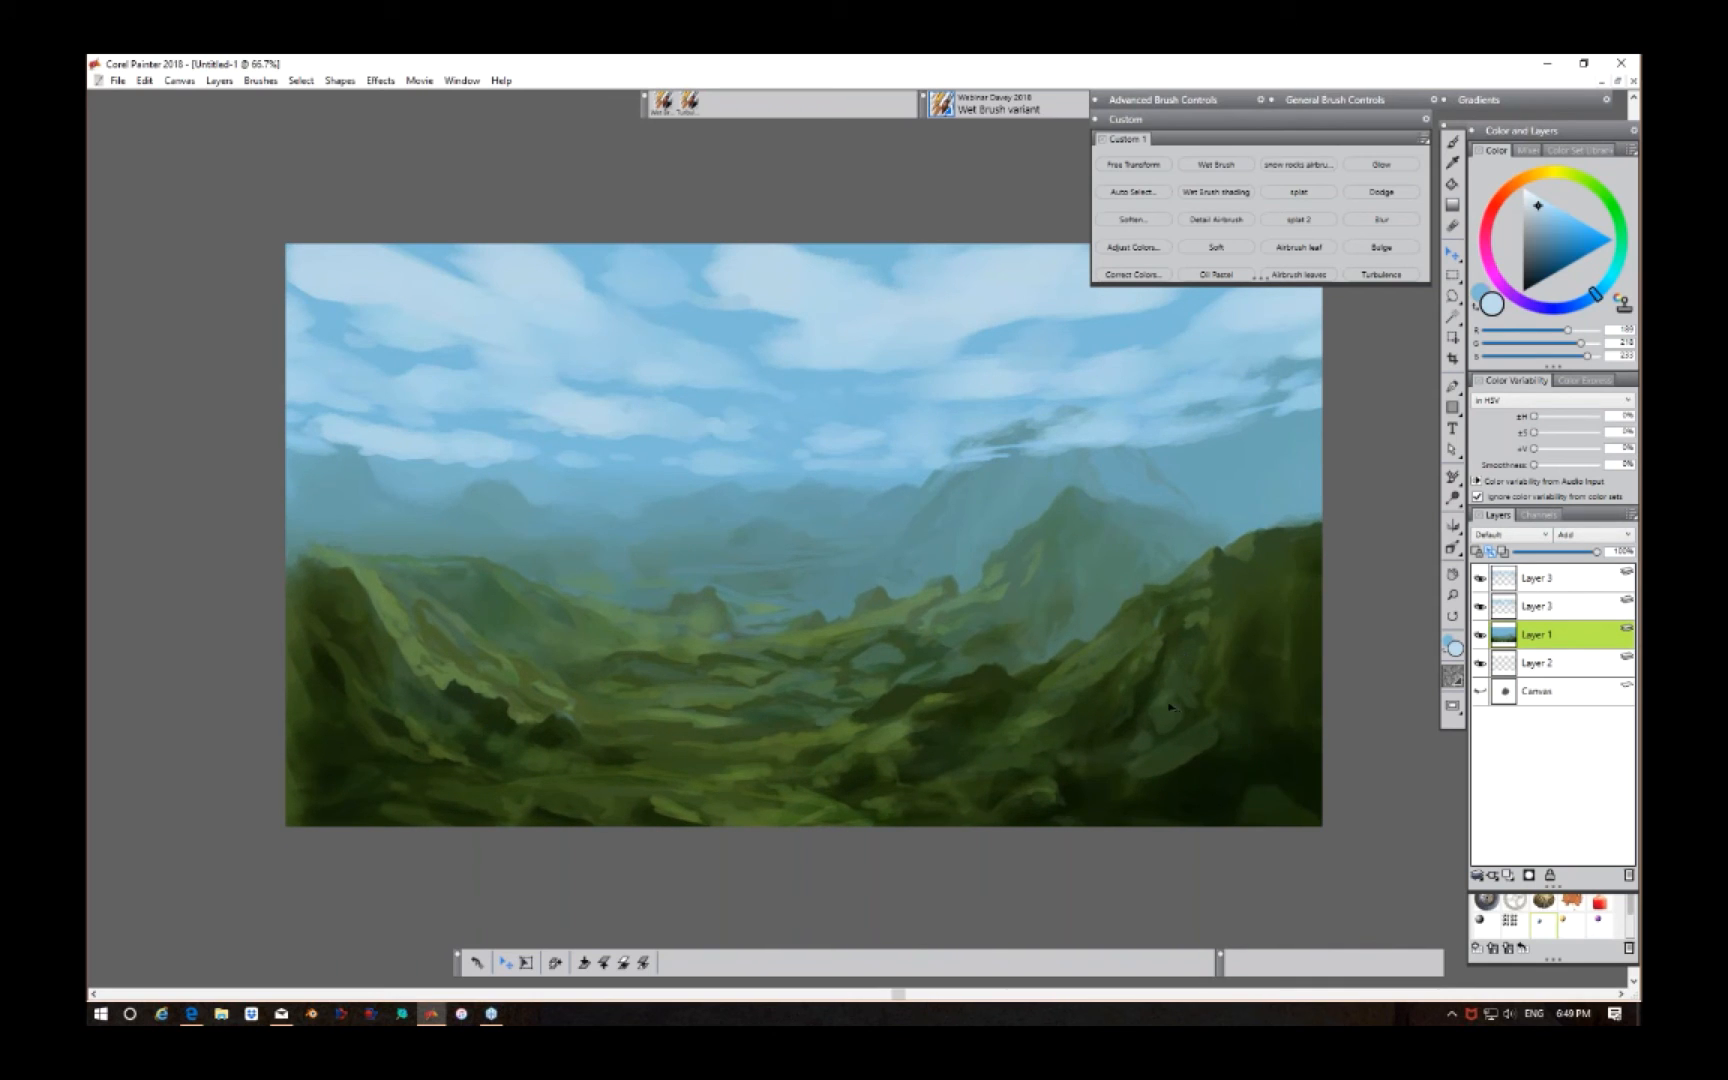
{"action": "left_click_drag", "start_coordinate": [1169, 707], "coordinate": [1184, 682]}
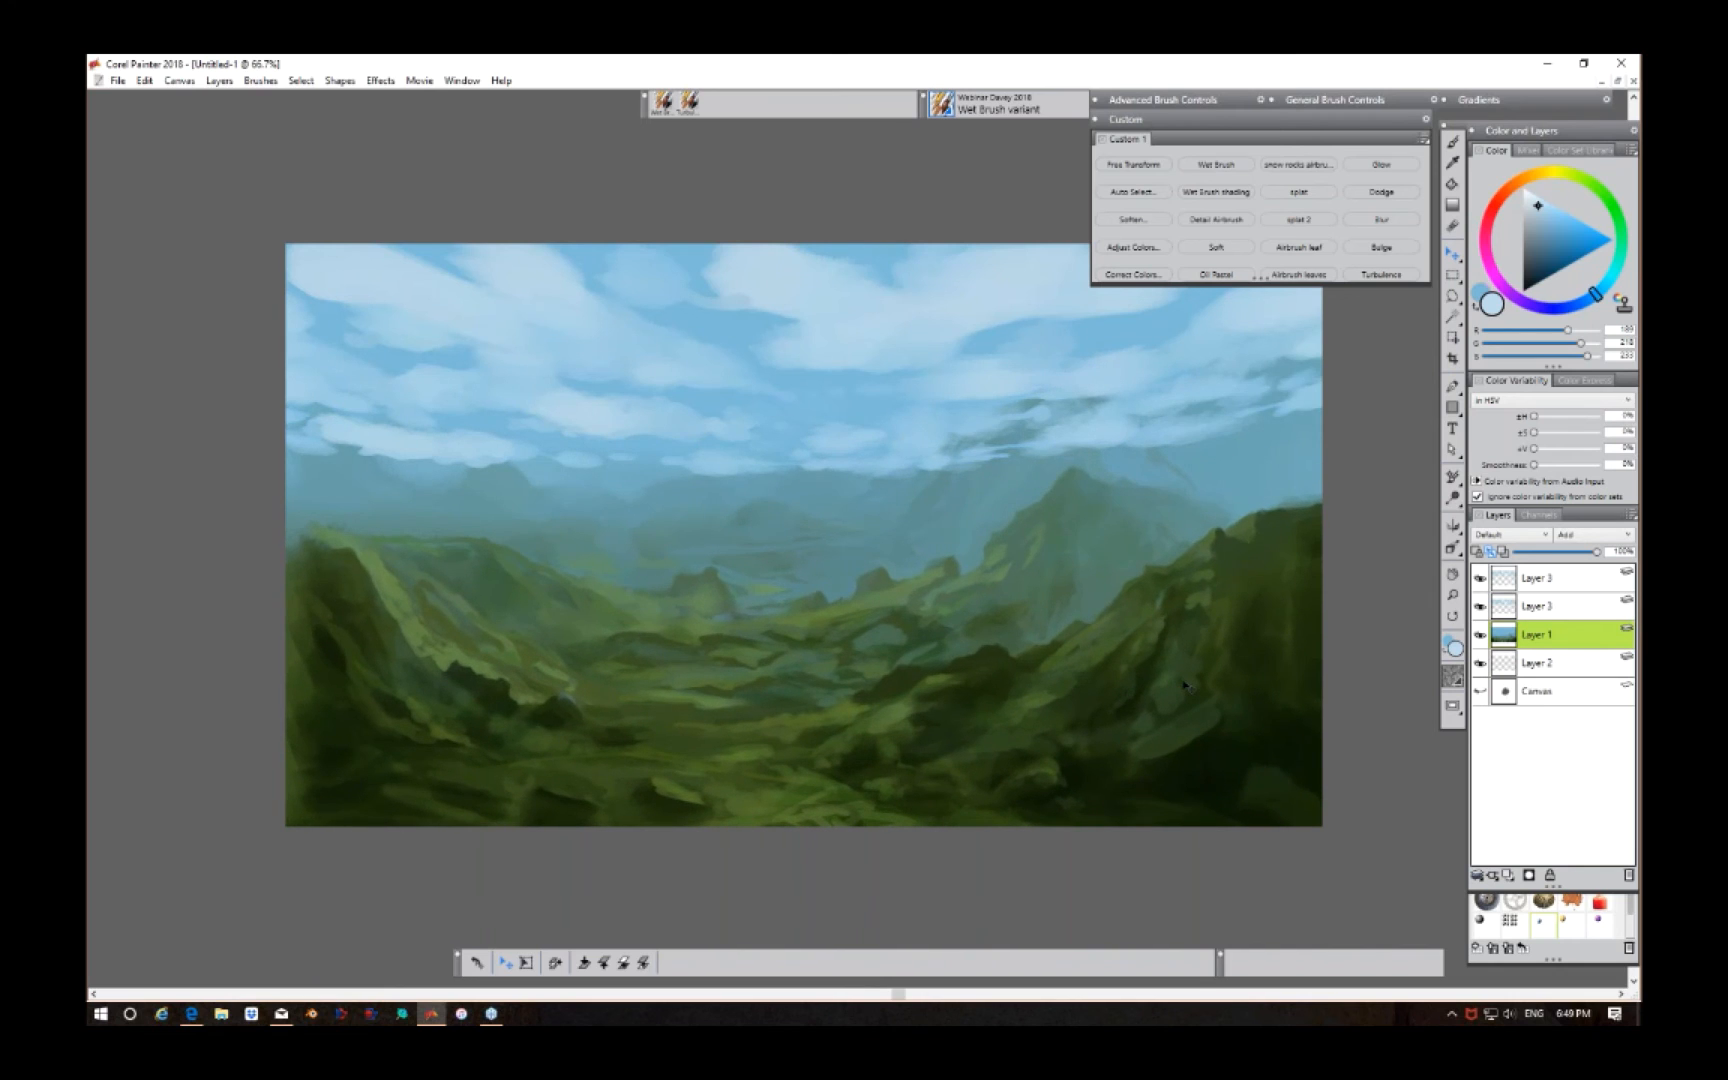
{"action": "left_click_drag", "start_coordinate": [1111, 631], "coordinate": [1110, 670]}
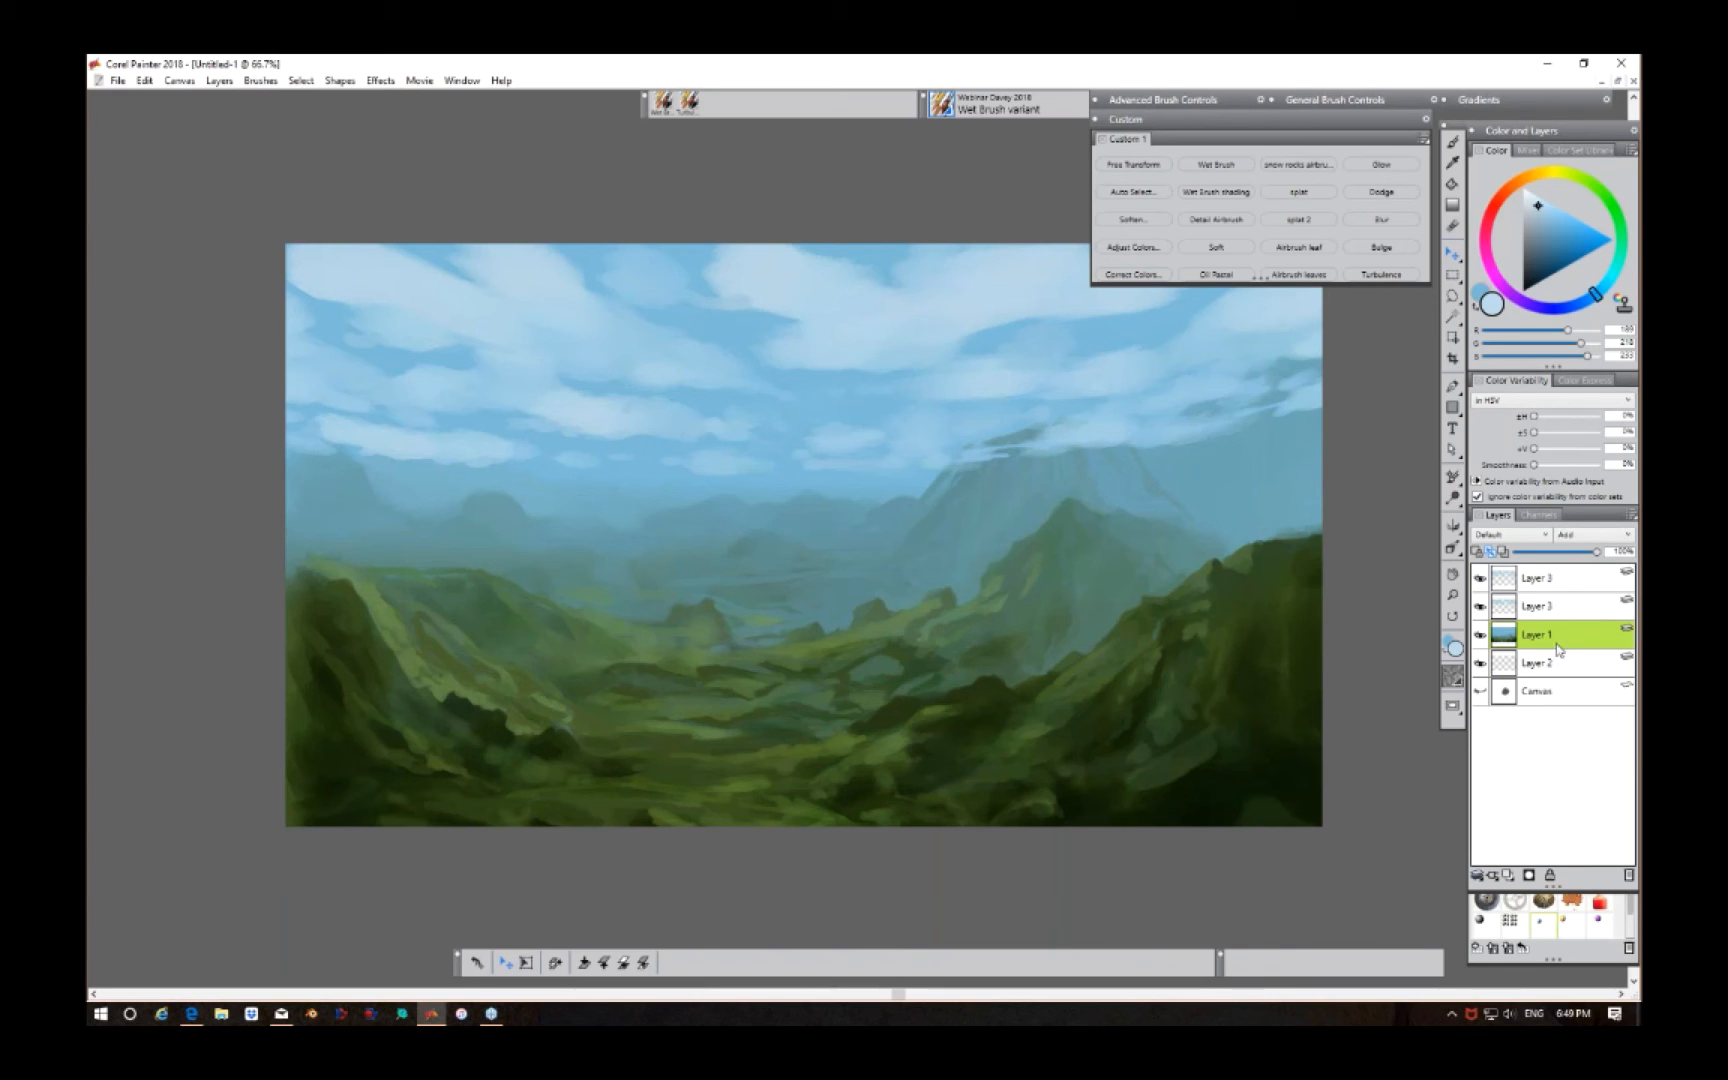
{"action": "mouse_move", "coordinate": [1252, 719]}
{"action": "left_mouse_down"}
{"action": "mouse_move", "coordinate": [1252, 651]}
{"action": "mouse_move", "coordinate": [1253, 682]}
{"action": "left_mouse_up"}
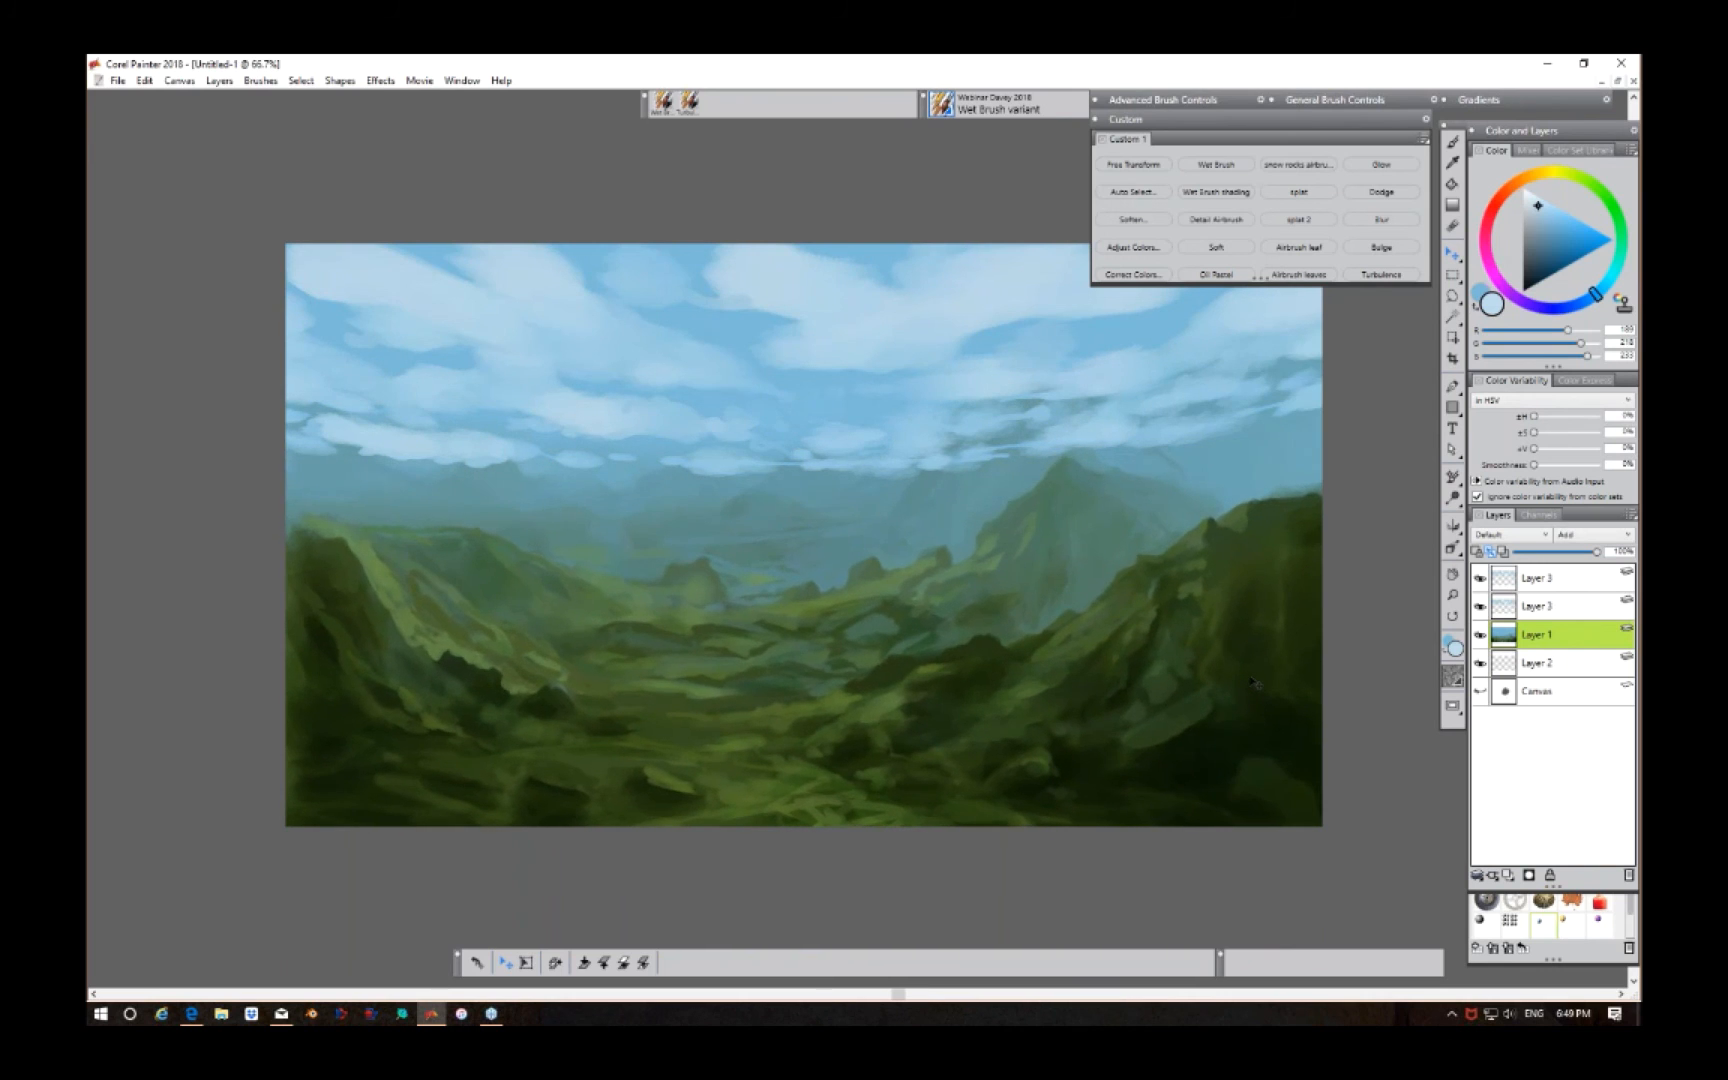
Step: Collapse the two Layer 3 cloud layers into a single layer
{"action": "left_click", "coordinate": [1555, 578]}
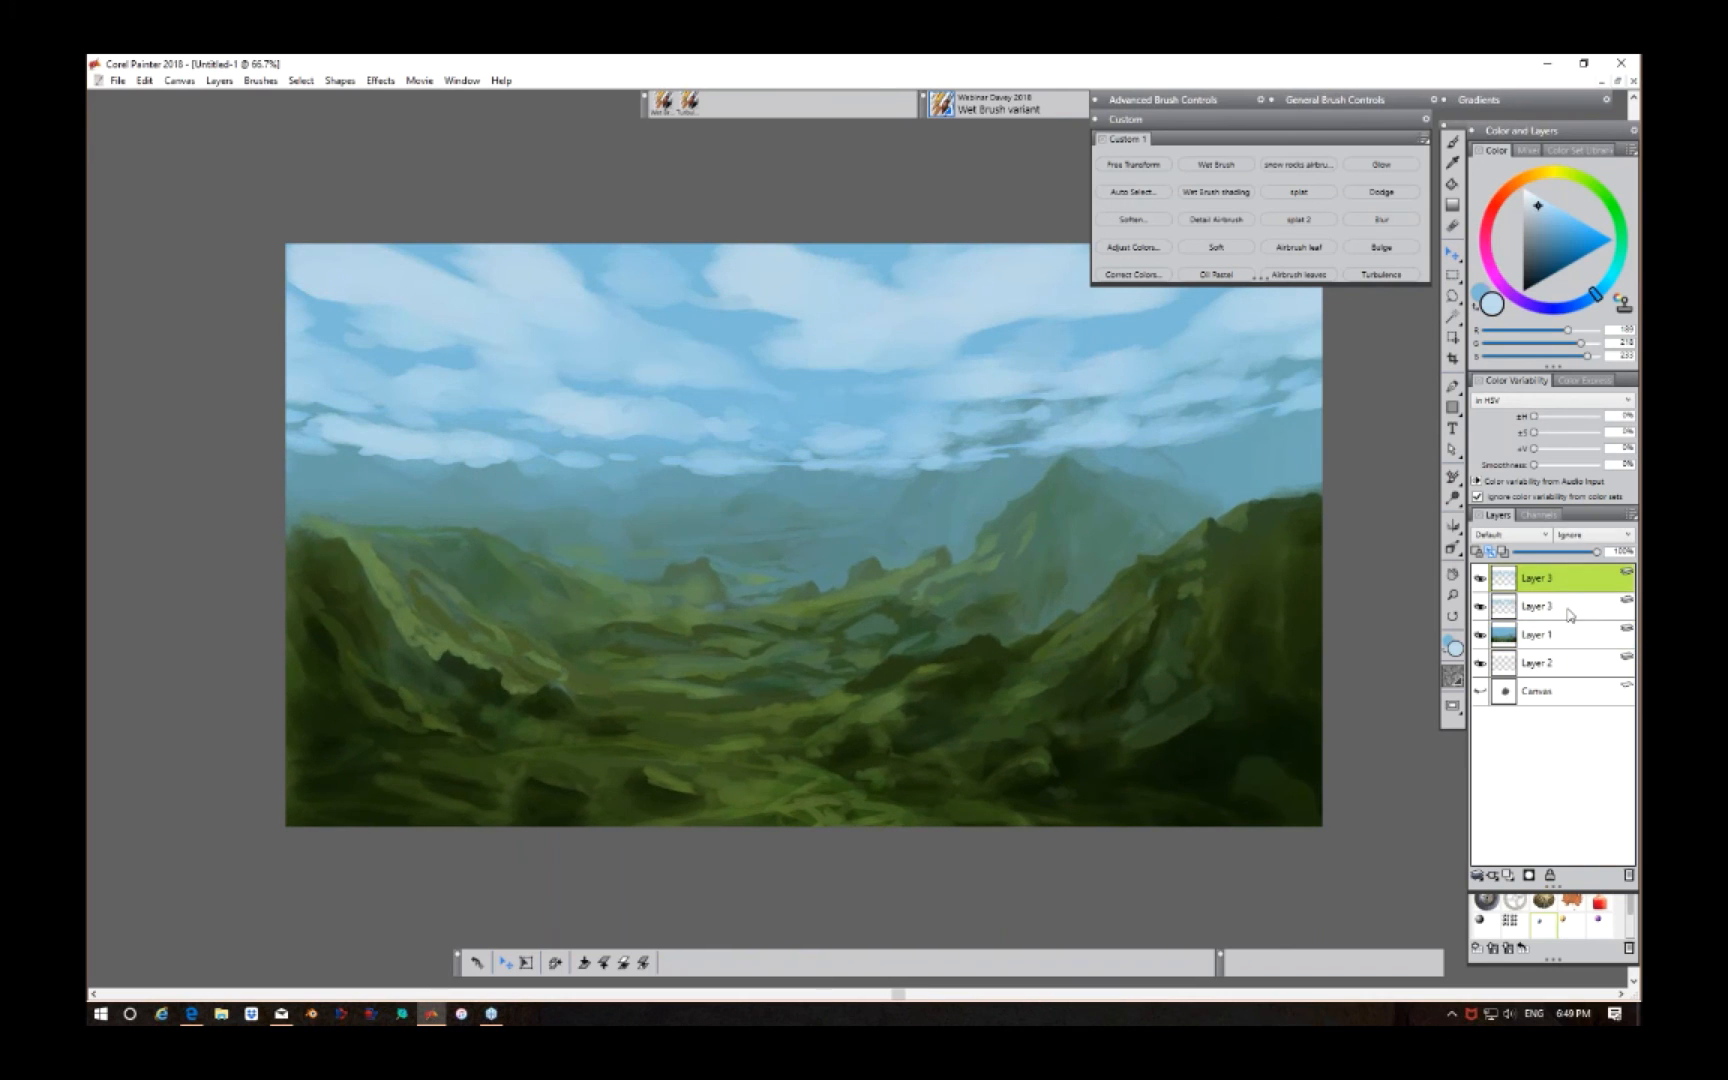
{"action": "left_click", "coordinate": [1484, 877]}
{"action": "left_click", "coordinate": [1393, 924]}
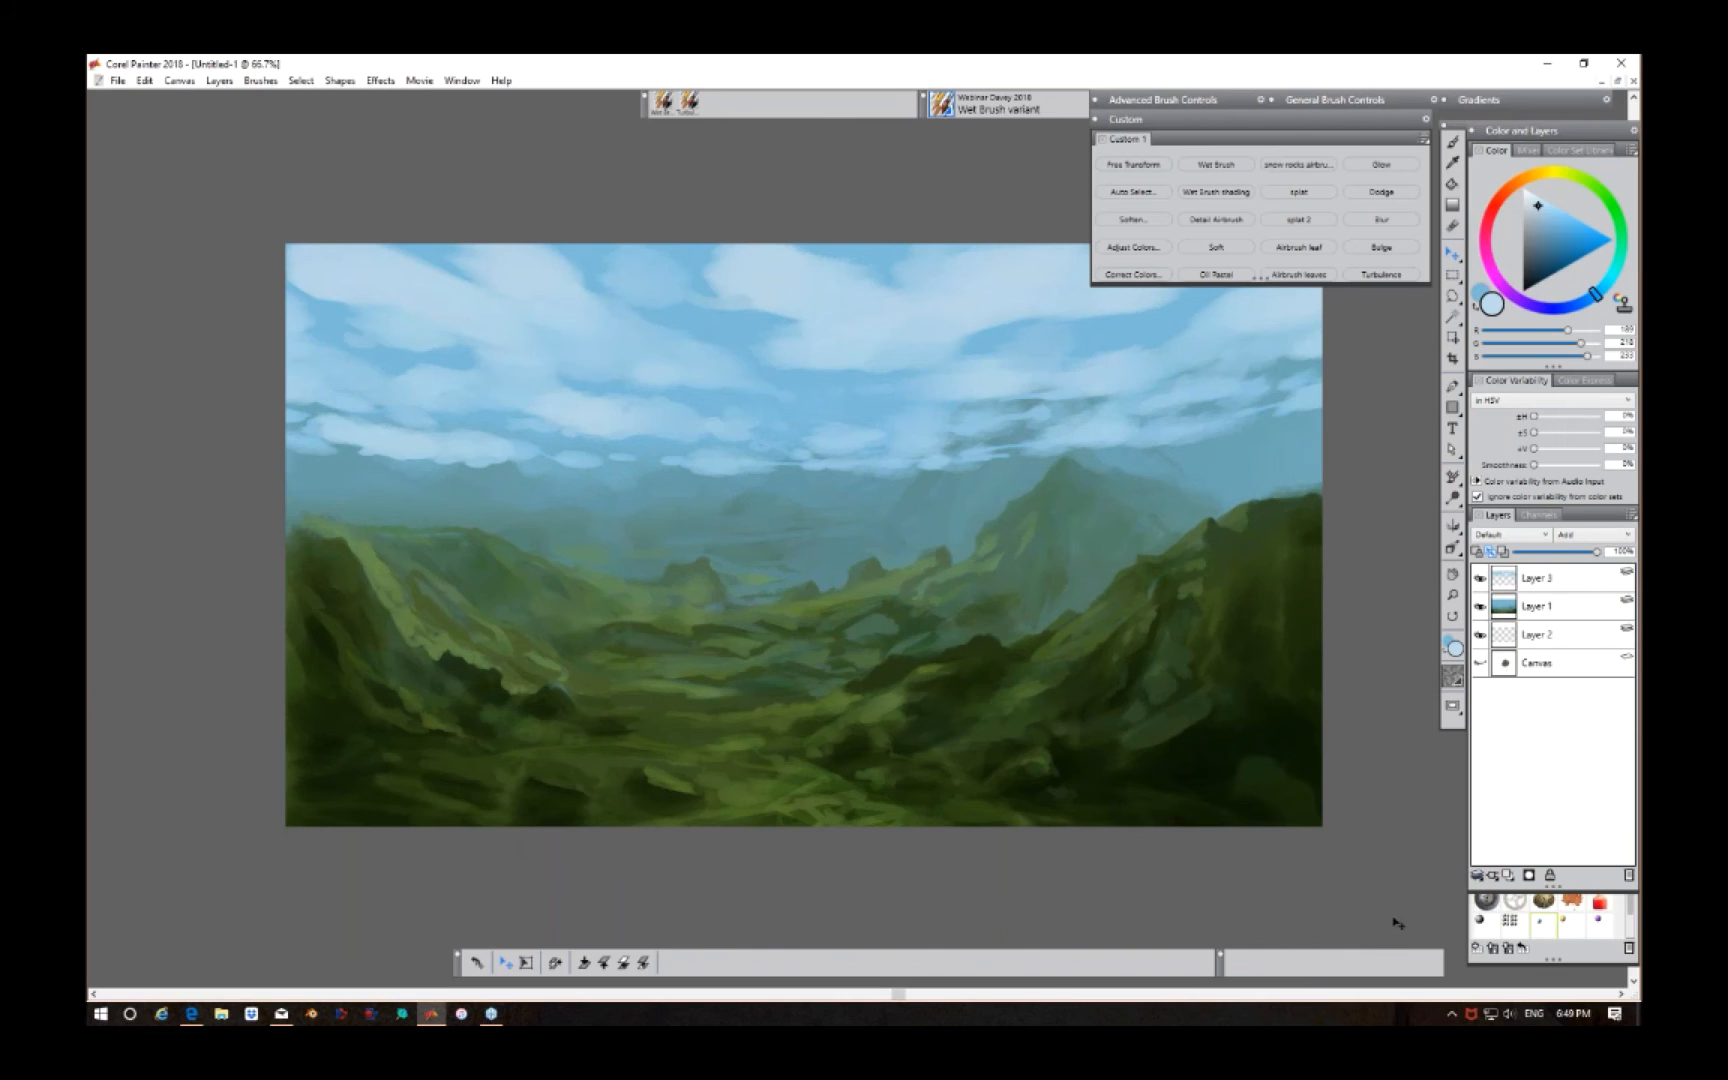
Step: Squash the merged clouds vertically with Free Transform, commit it, and move them up to the canvas's upper edge
{"action": "left_click", "coordinate": [1553, 582]}
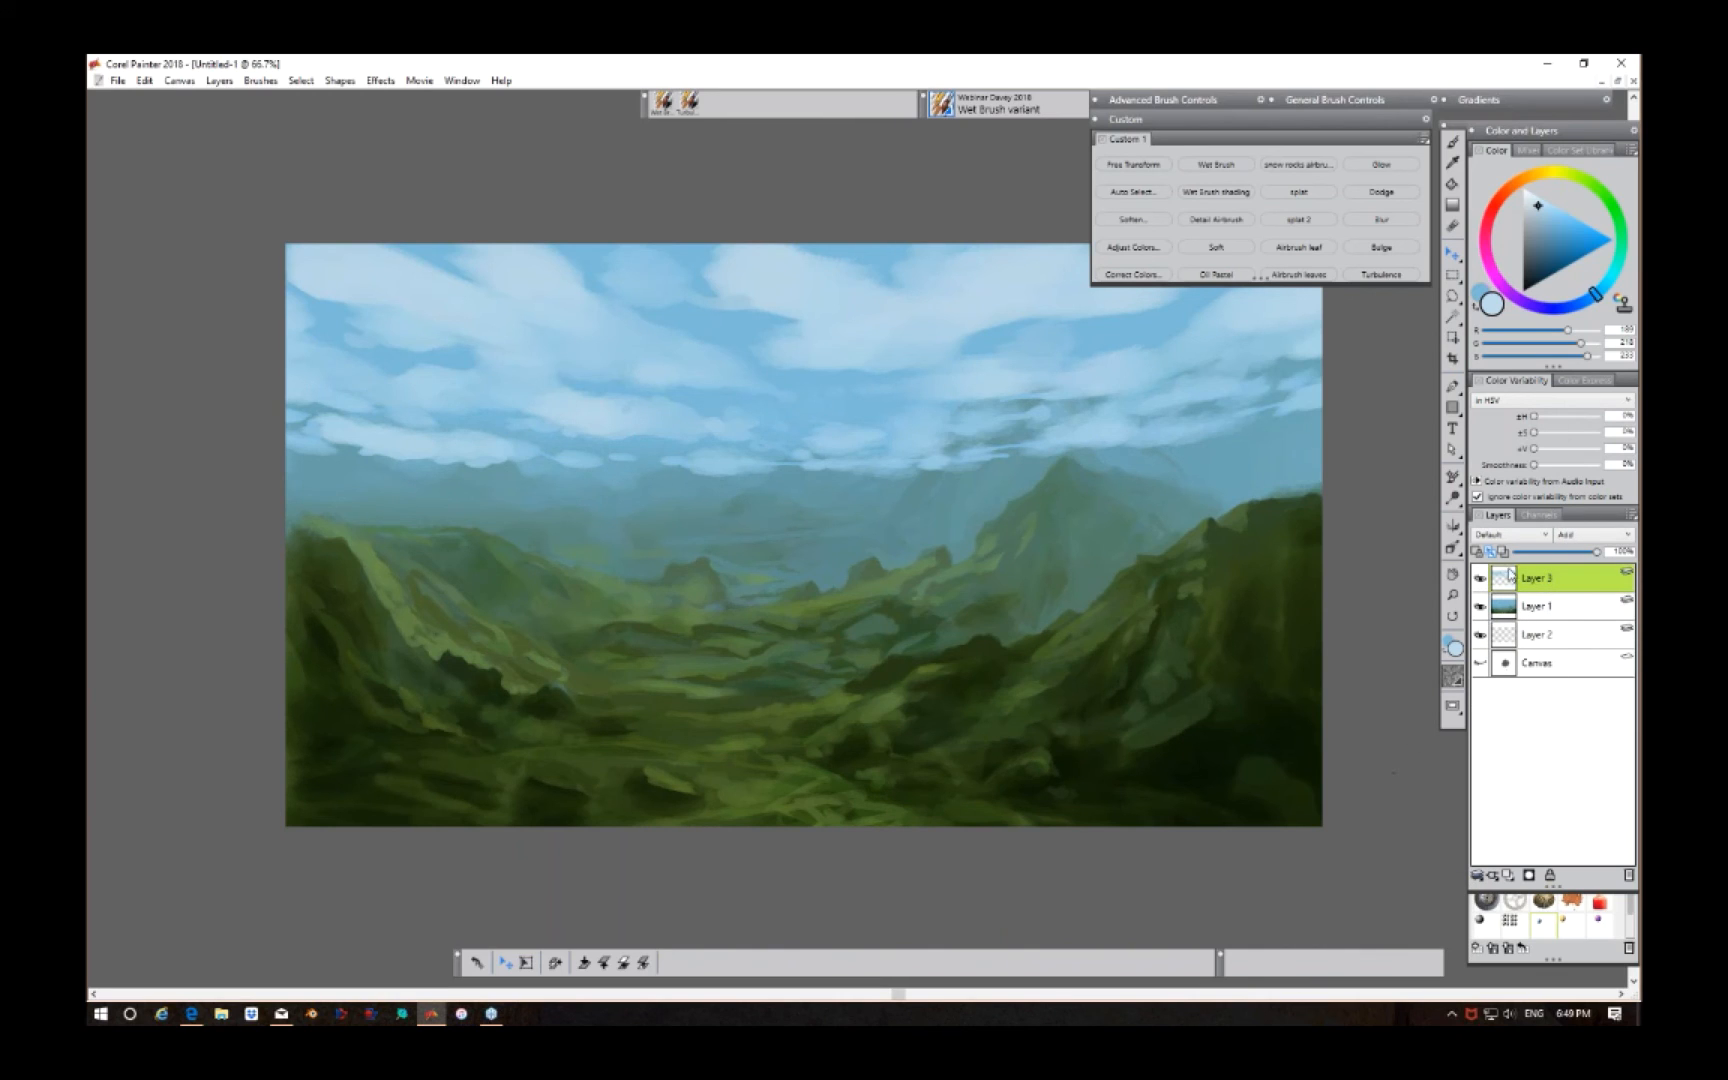
{"action": "left_click", "coordinate": [1134, 165]}
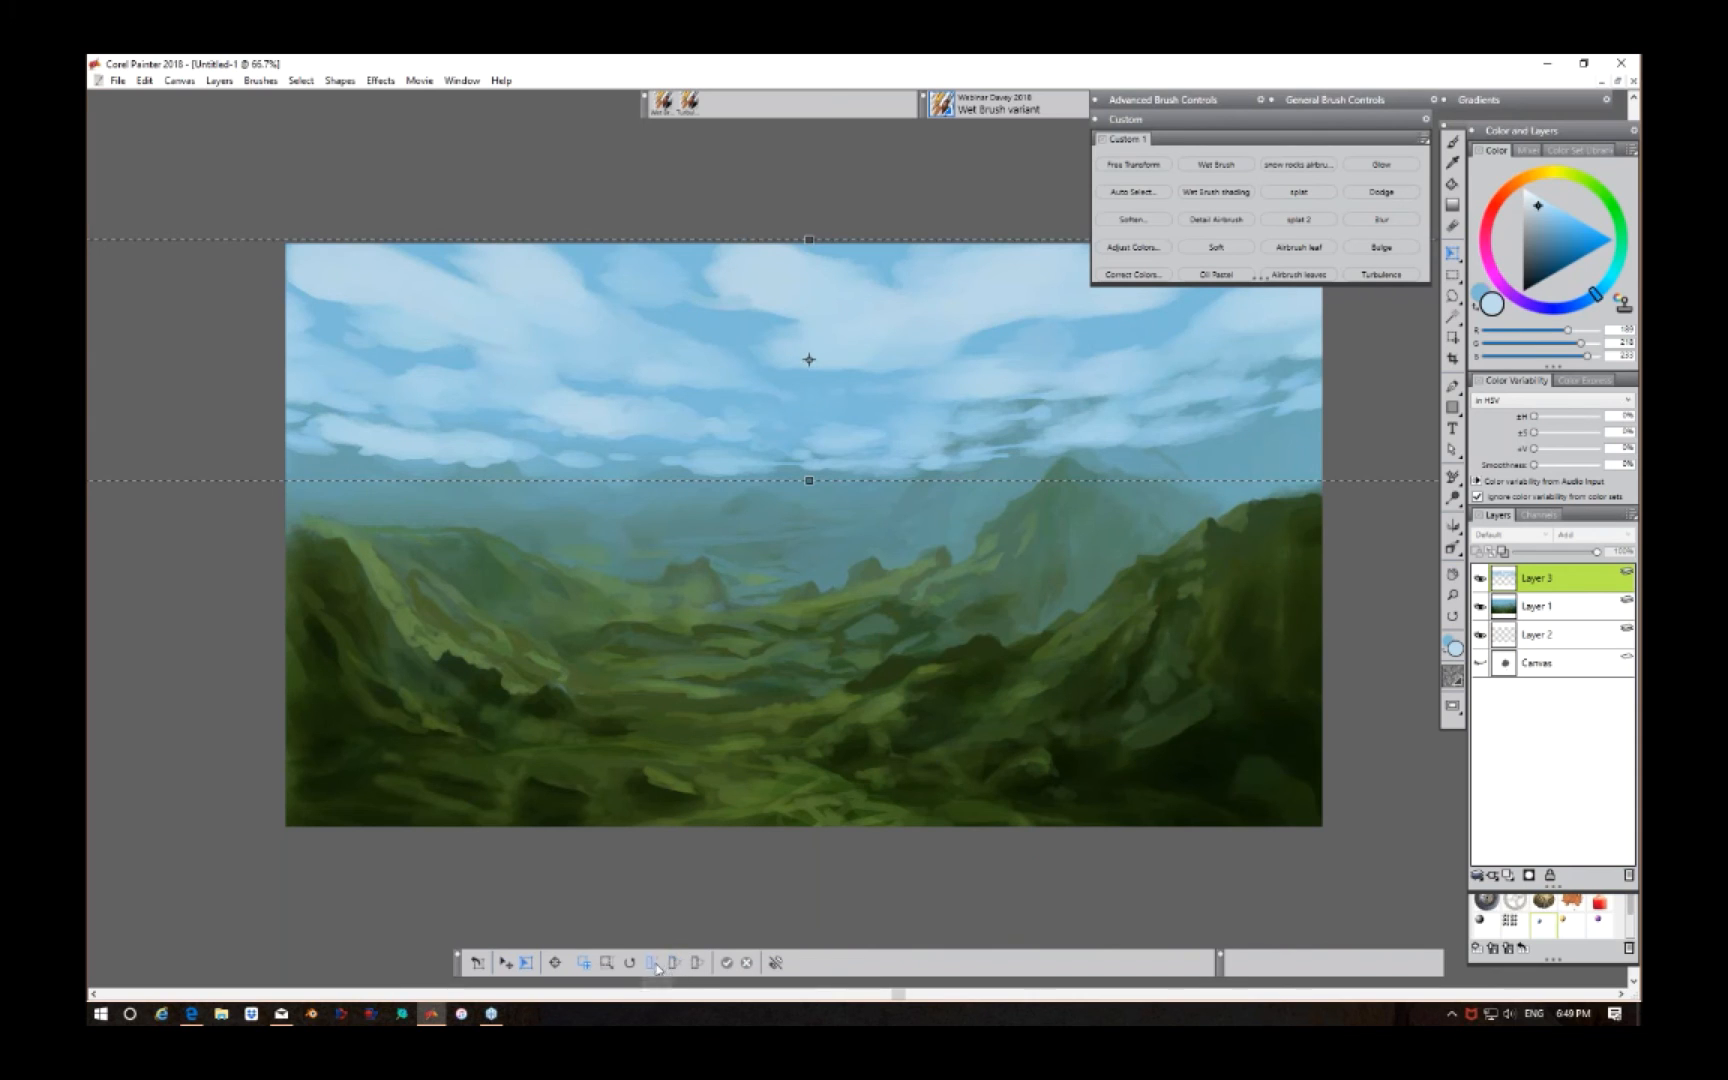
{"action": "left_click", "coordinate": [651, 964]}
{"action": "left_click_drag", "start_coordinate": [809, 480], "coordinate": [812, 443]}
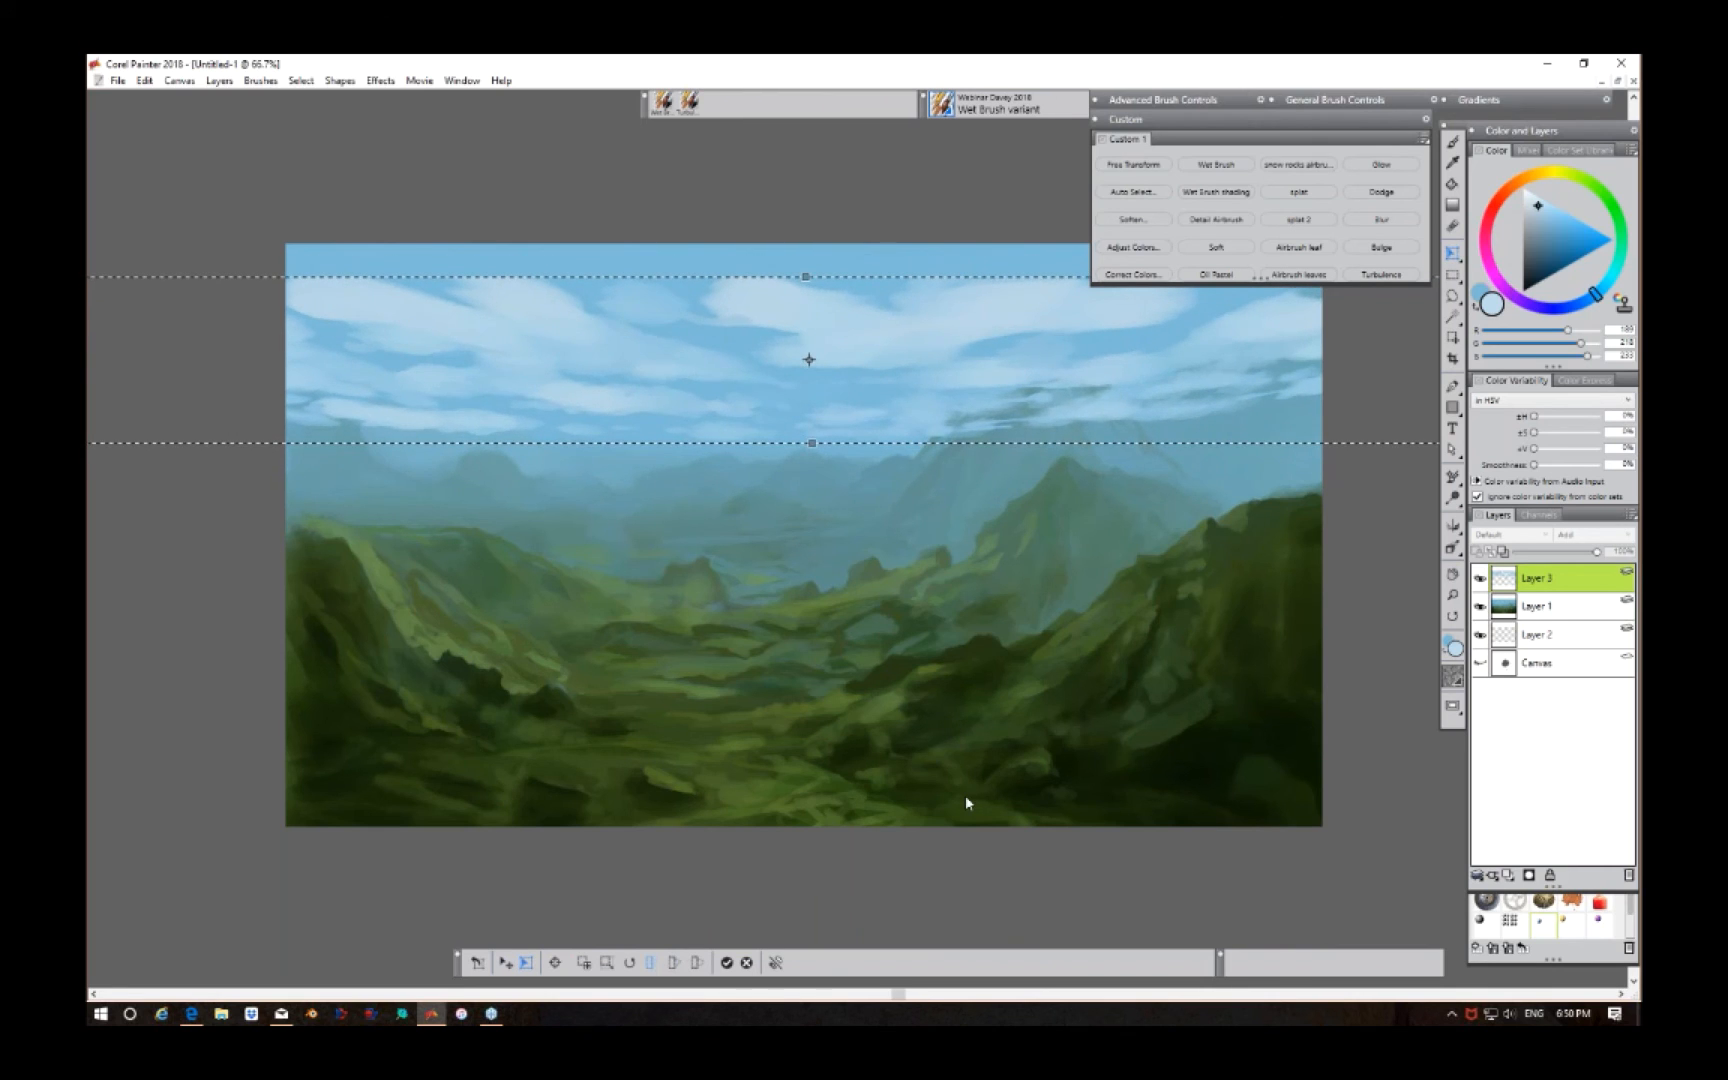
{"action": "key", "text": "Return"}
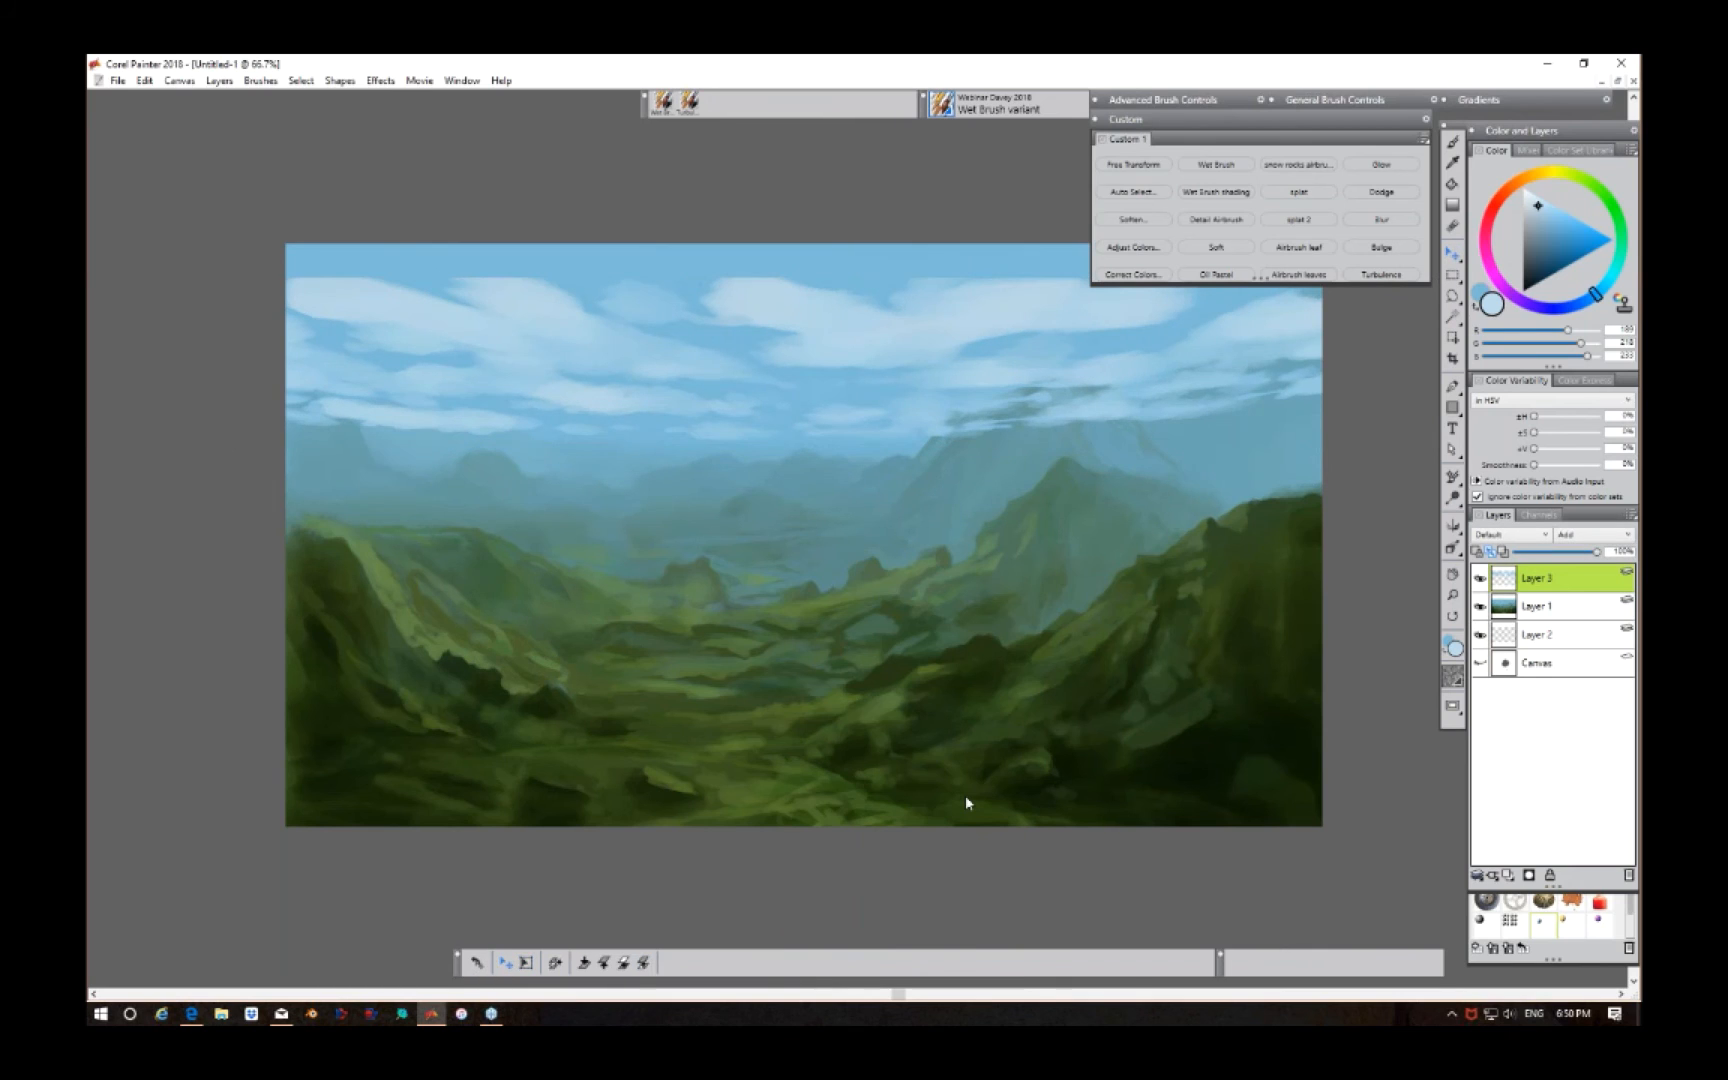
{"action": "left_click_drag", "start_coordinate": [899, 372], "coordinate": [892, 346]}
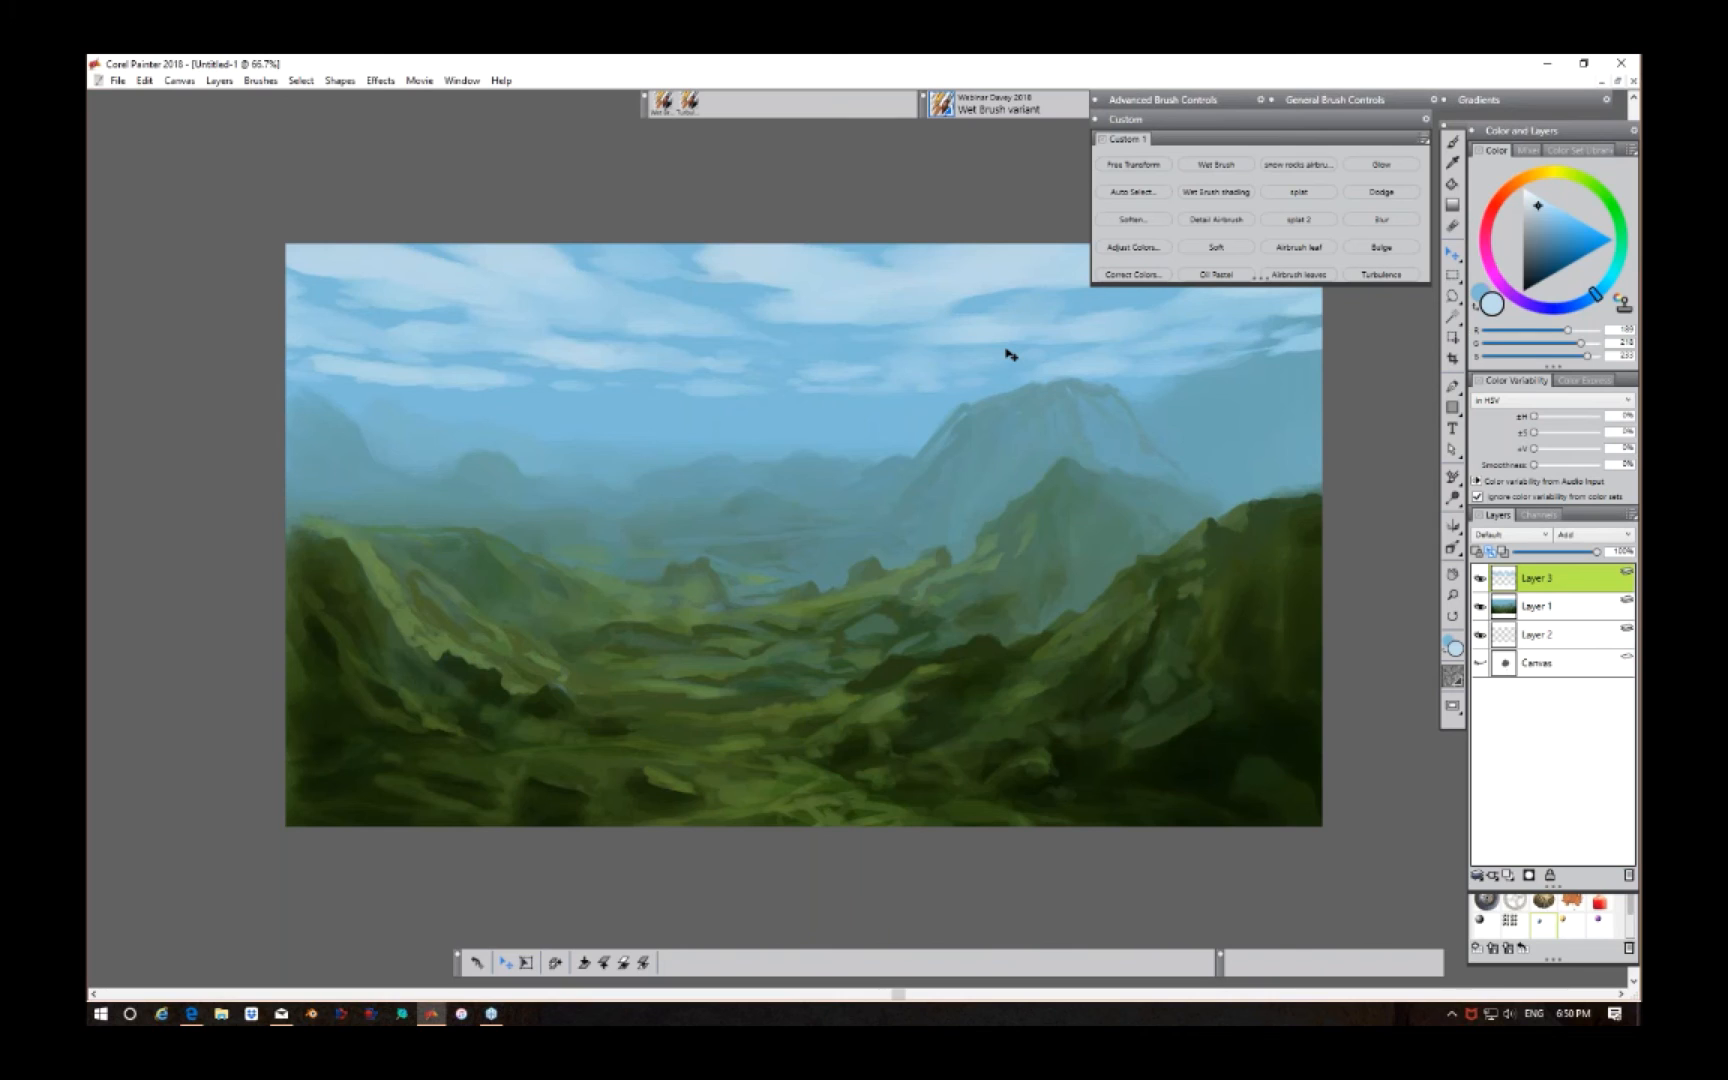
Step: Select Layer 1 and set up the Glow brush with a greatly enlarged size
{"action": "left_click", "coordinate": [1548, 608]}
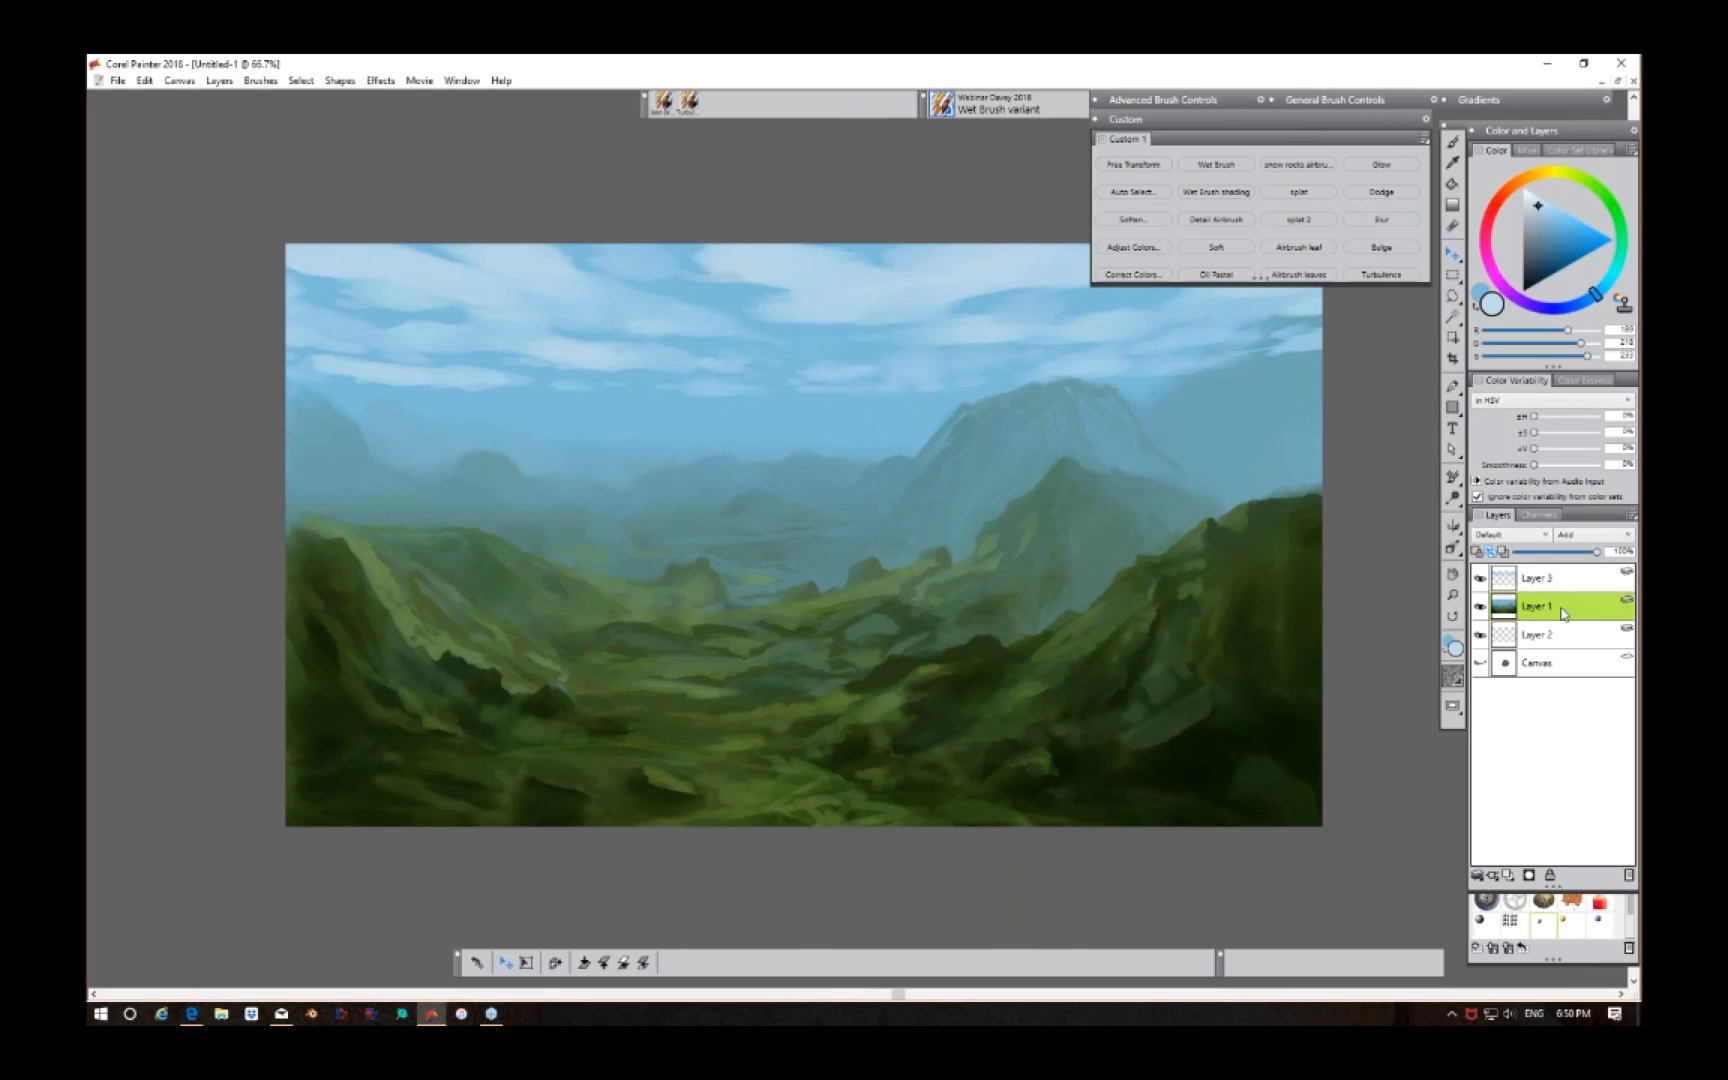
{"action": "left_click", "coordinate": [1405, 221]}
{"action": "left_click", "coordinate": [1388, 169]}
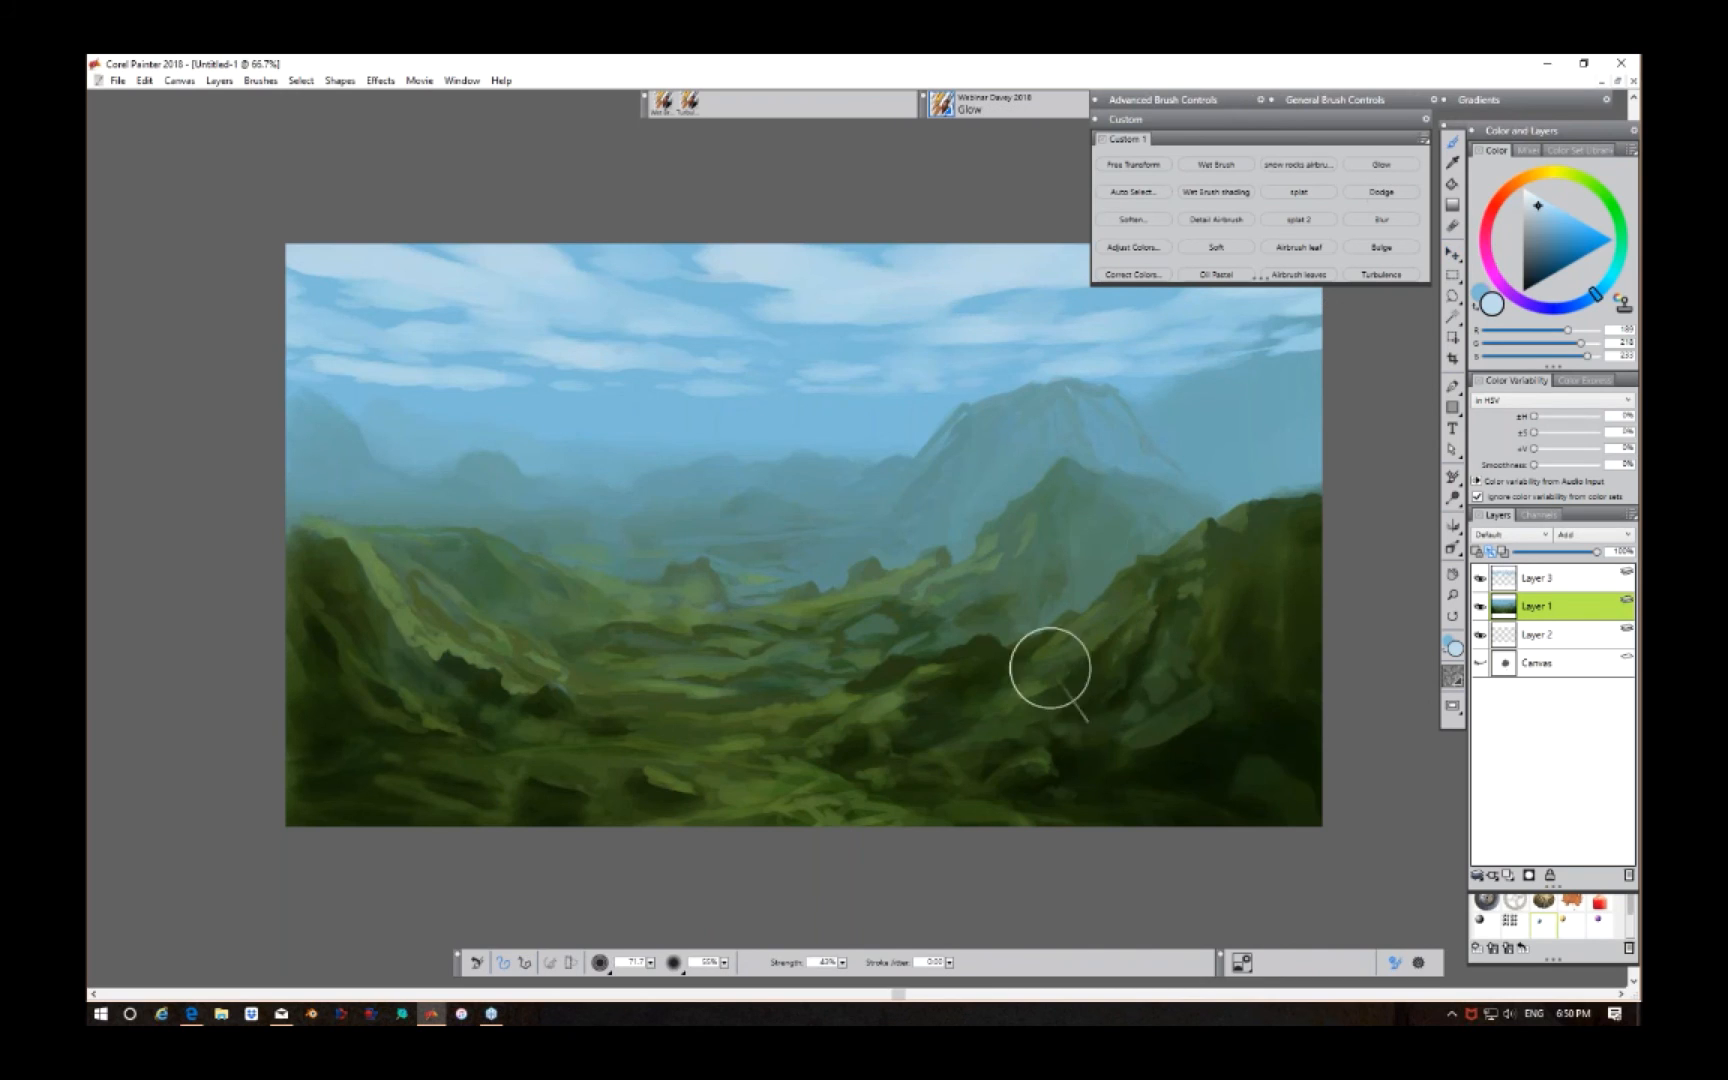
{"action": "left_click_drag", "start_coordinate": [525, 967], "coordinate": [467, 972]}
{"action": "left_click_drag", "start_coordinate": [651, 963], "coordinate": [478, 972]}
{"action": "left_click", "coordinate": [651, 963]}
{"action": "left_click_drag", "start_coordinate": [485, 972], "coordinate": [555, 972]}
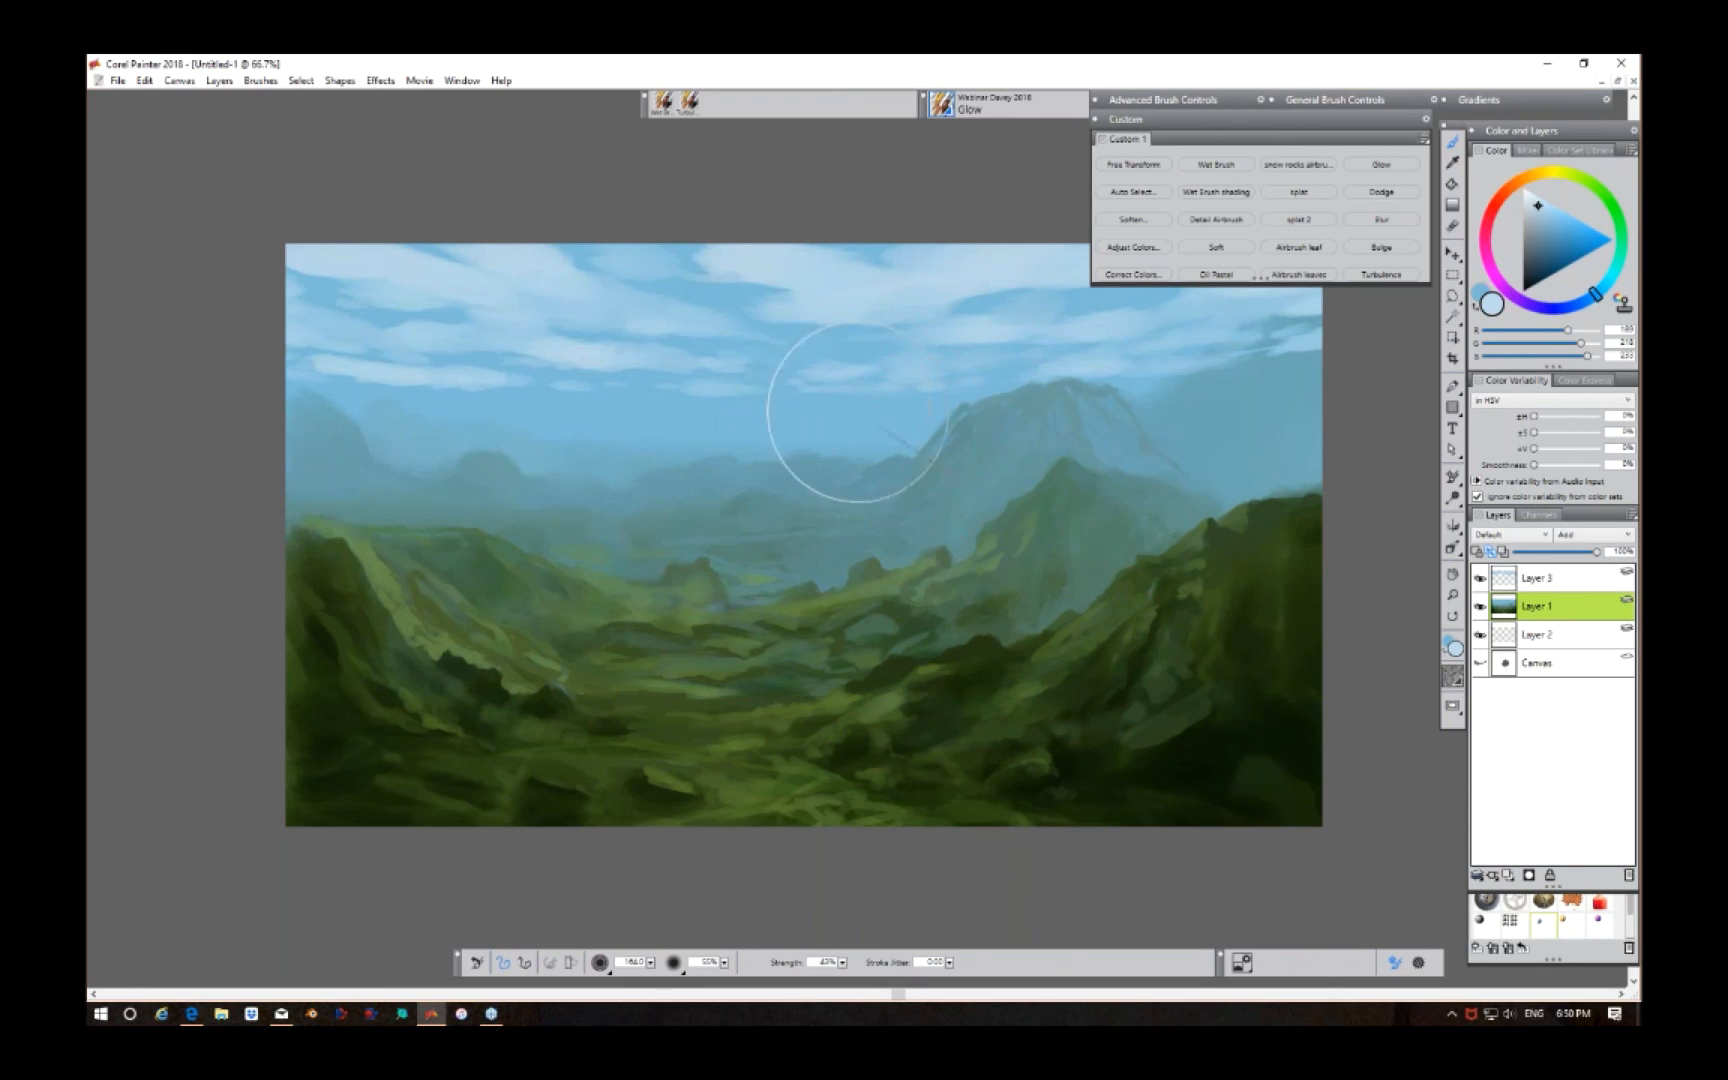
Step: Paint a pale yellow sun glow in the sky just left of the large mountain, adding a small bright core
{"action": "left_click", "coordinate": [1551, 175]}
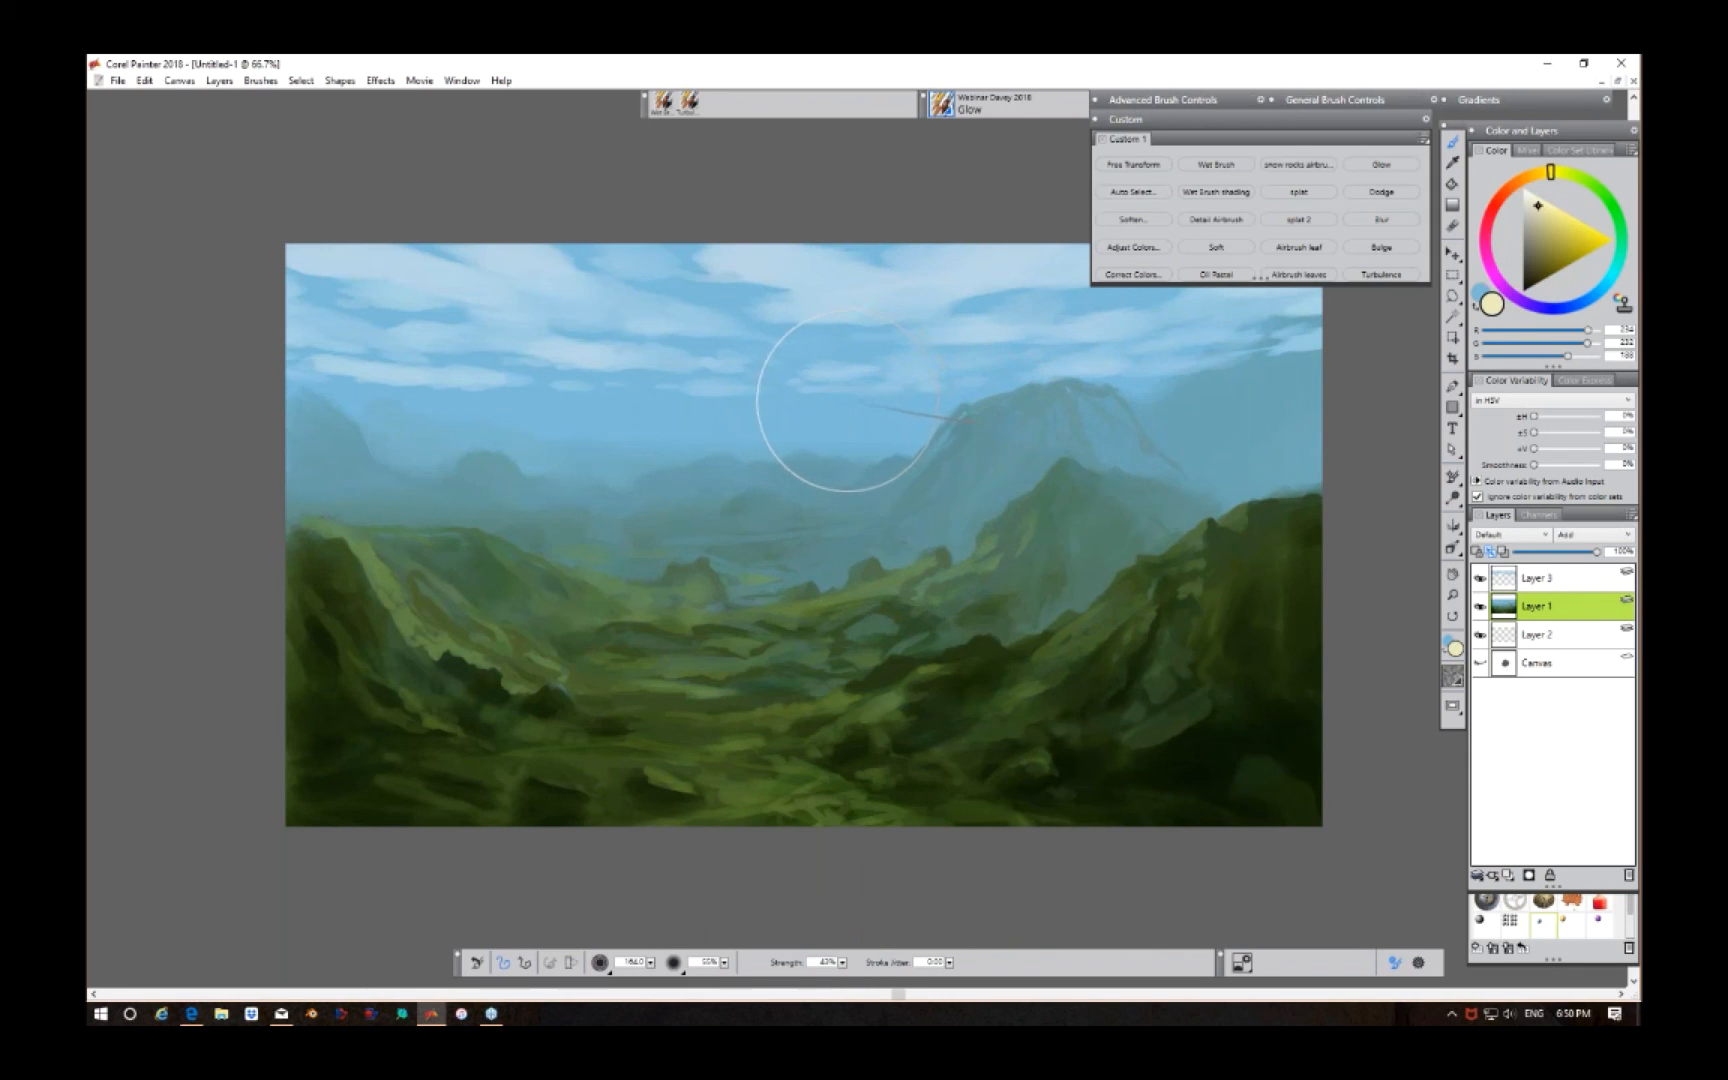
{"action": "left_click_drag", "start_coordinate": [832, 398], "coordinate": [834, 406]}
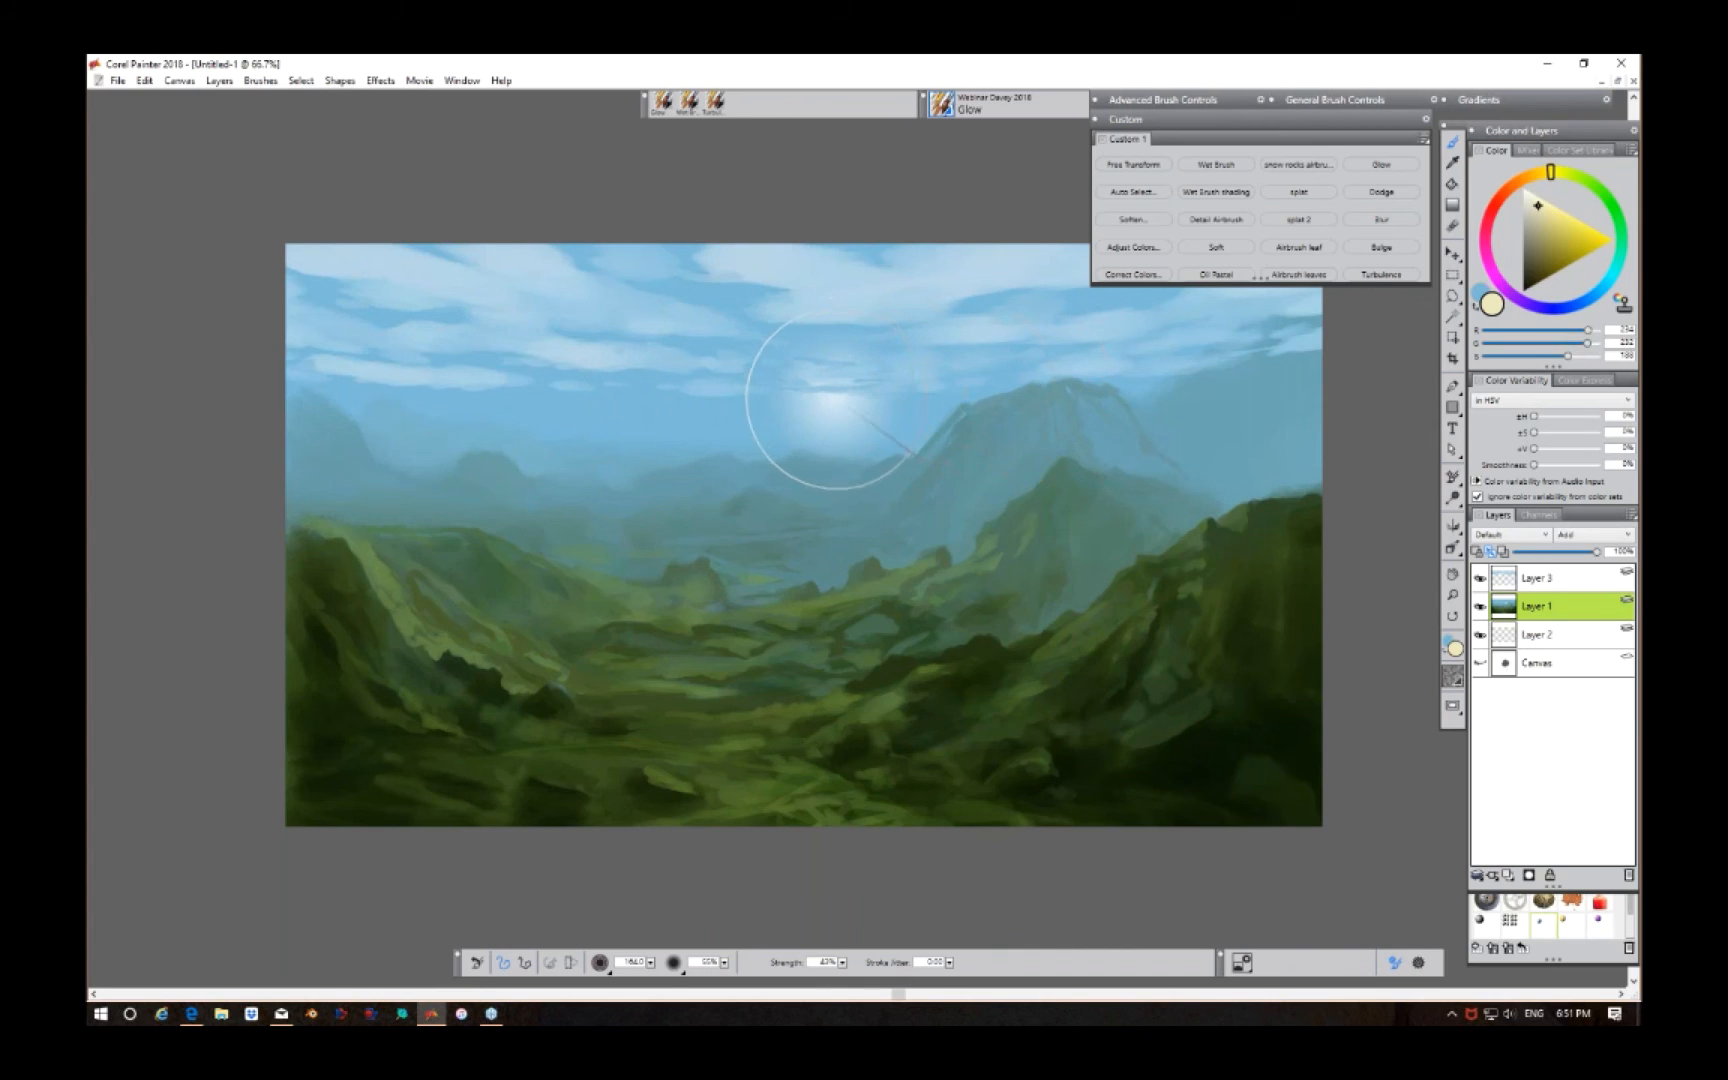
{"action": "left_click_drag", "start_coordinate": [650, 962], "coordinate": [504, 972]}
Step: Shrink the Glow brush, sample a green from the valley floor and darken it
{"action": "left_click_drag", "start_coordinate": [650, 962], "coordinate": [478, 974]}
{"action": "left_click", "coordinate": [806, 697], "text": "alt"}
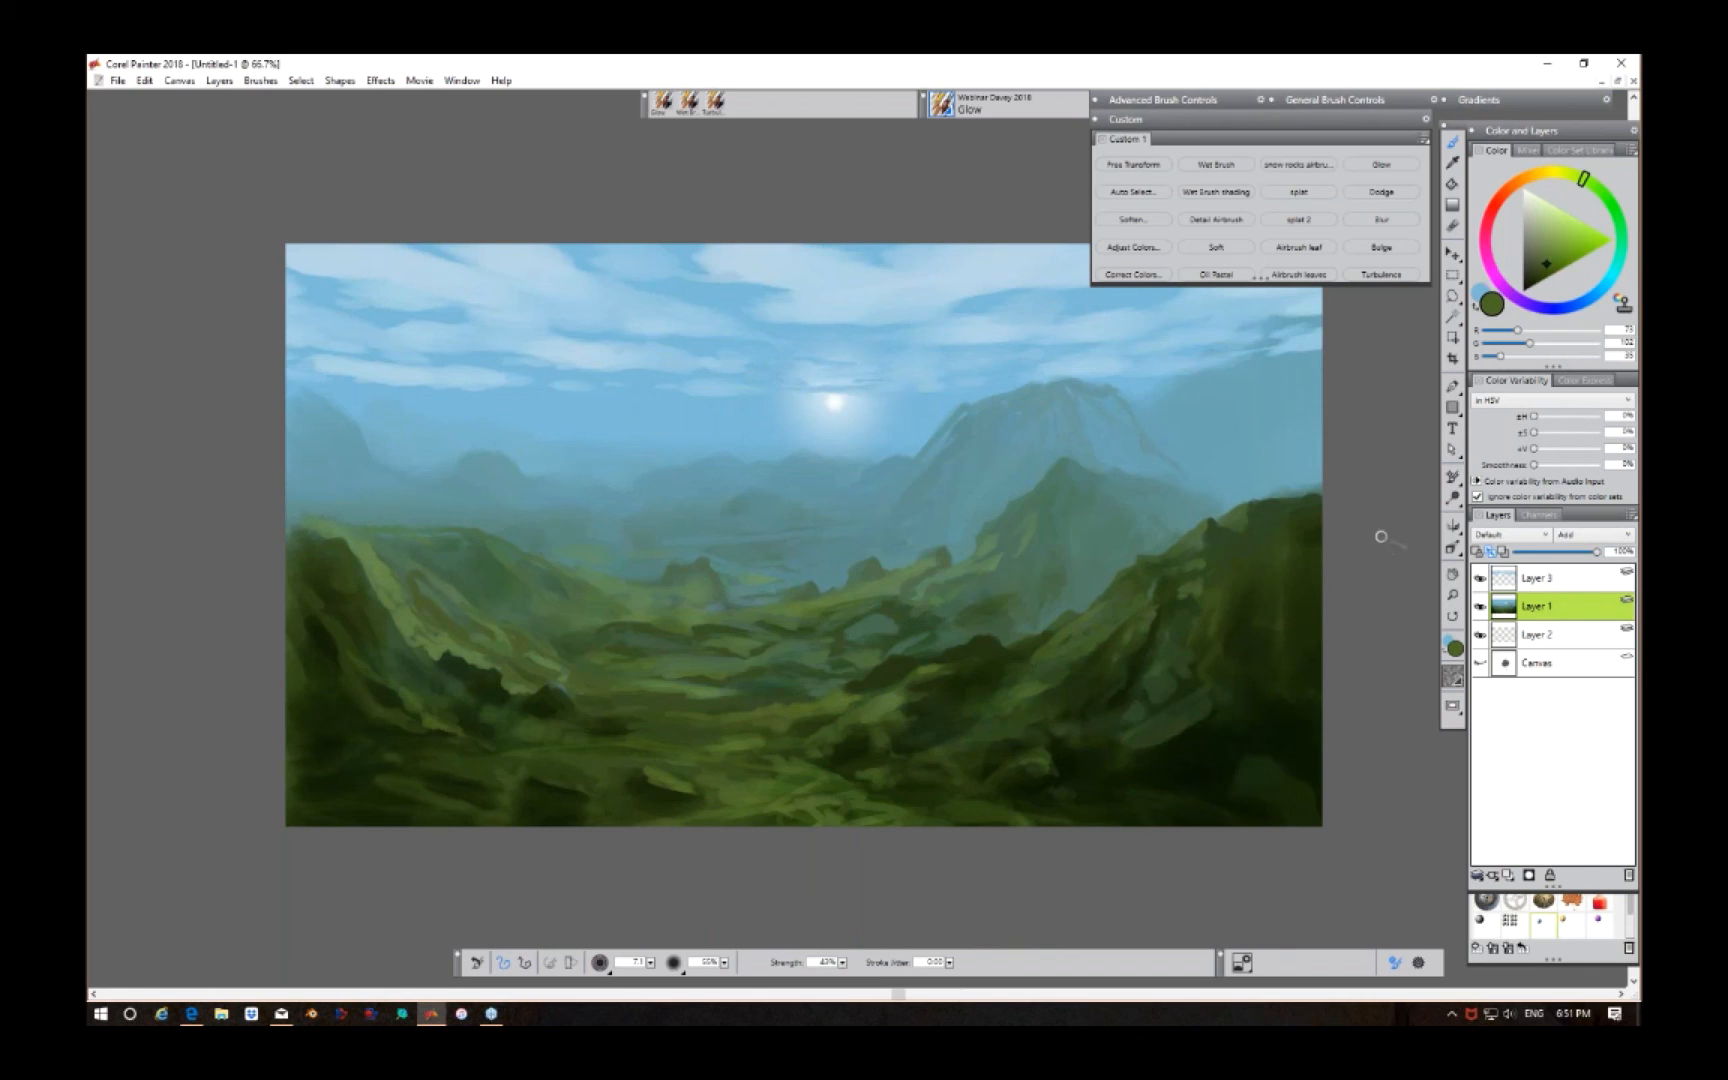
{"action": "left_click_drag", "start_coordinate": [1548, 270], "coordinate": [1534, 274]}
{"action": "key", "text": "ctrl+plus"}
{"action": "key", "text": "ctrl+plus"}
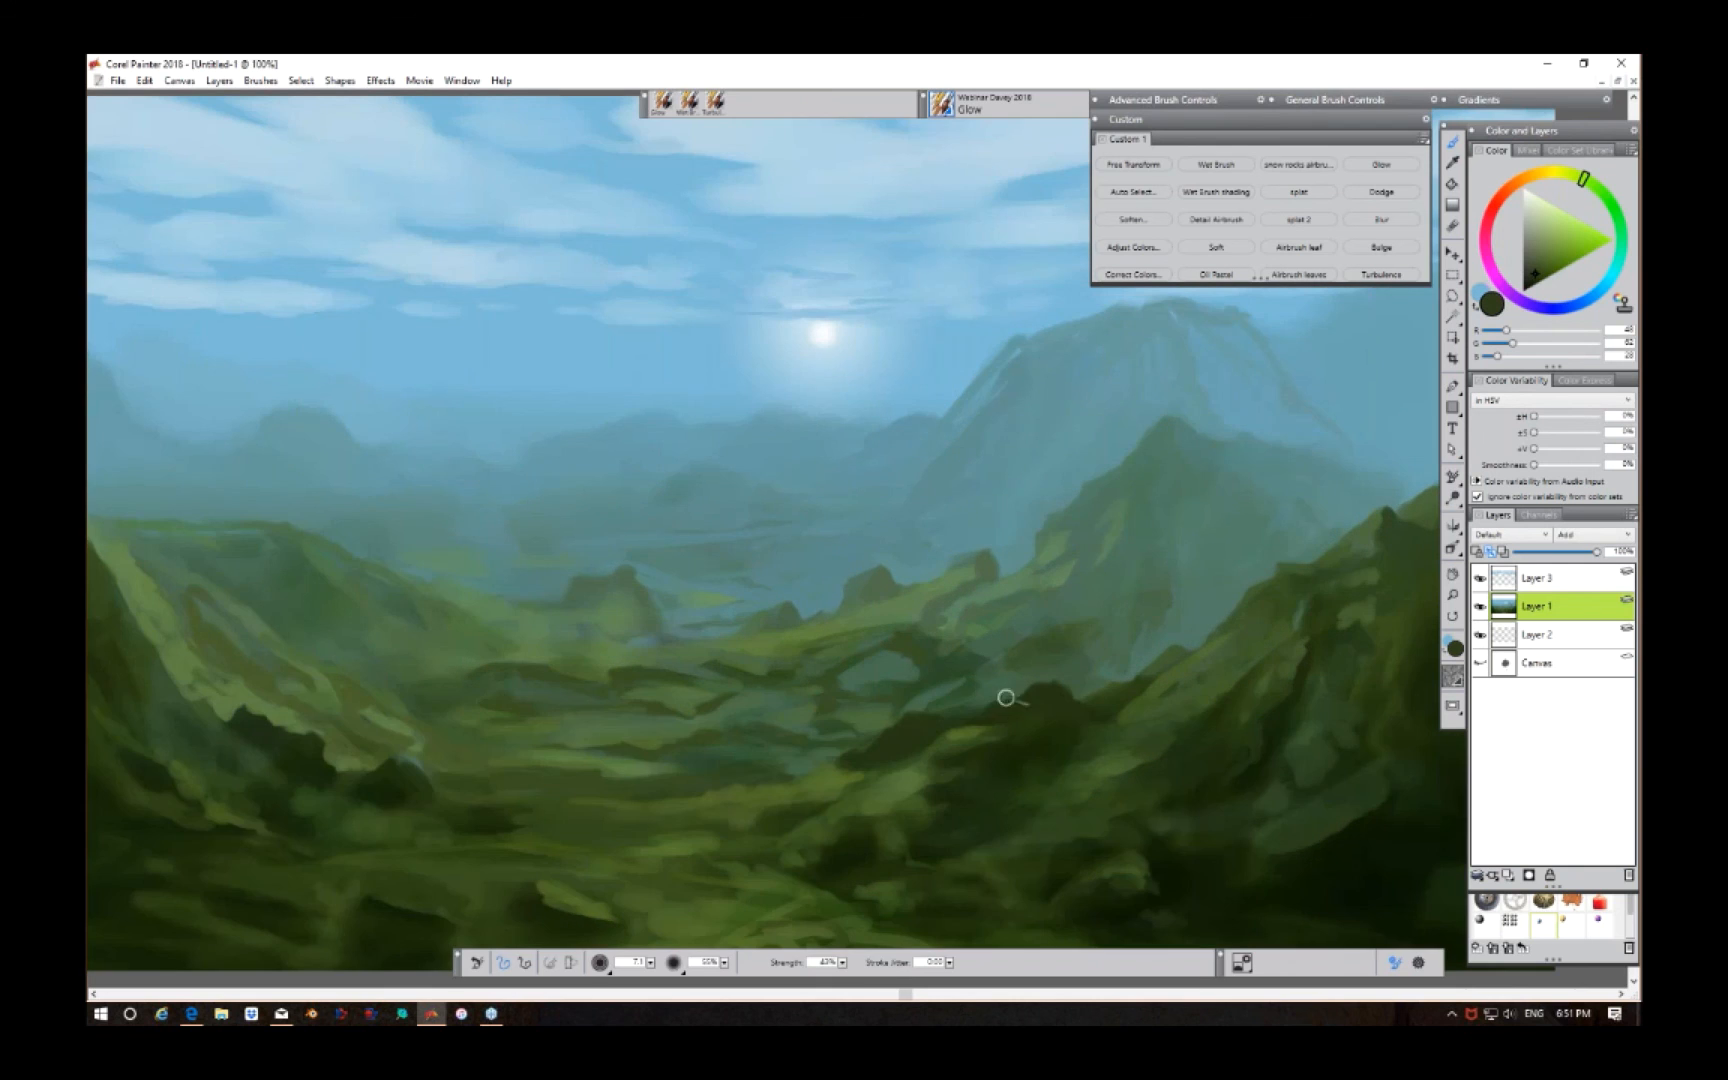
Step: Paint thin glowing green highlights along the terrain edges of the valley floor, undoing an unwanted stroke
{"action": "mouse_move", "coordinate": [1041, 714]}
{"action": "left_mouse_down"}
{"action": "mouse_move", "coordinate": [1125, 608]}
{"action": "mouse_move", "coordinate": [1138, 521]}
{"action": "left_mouse_up"}
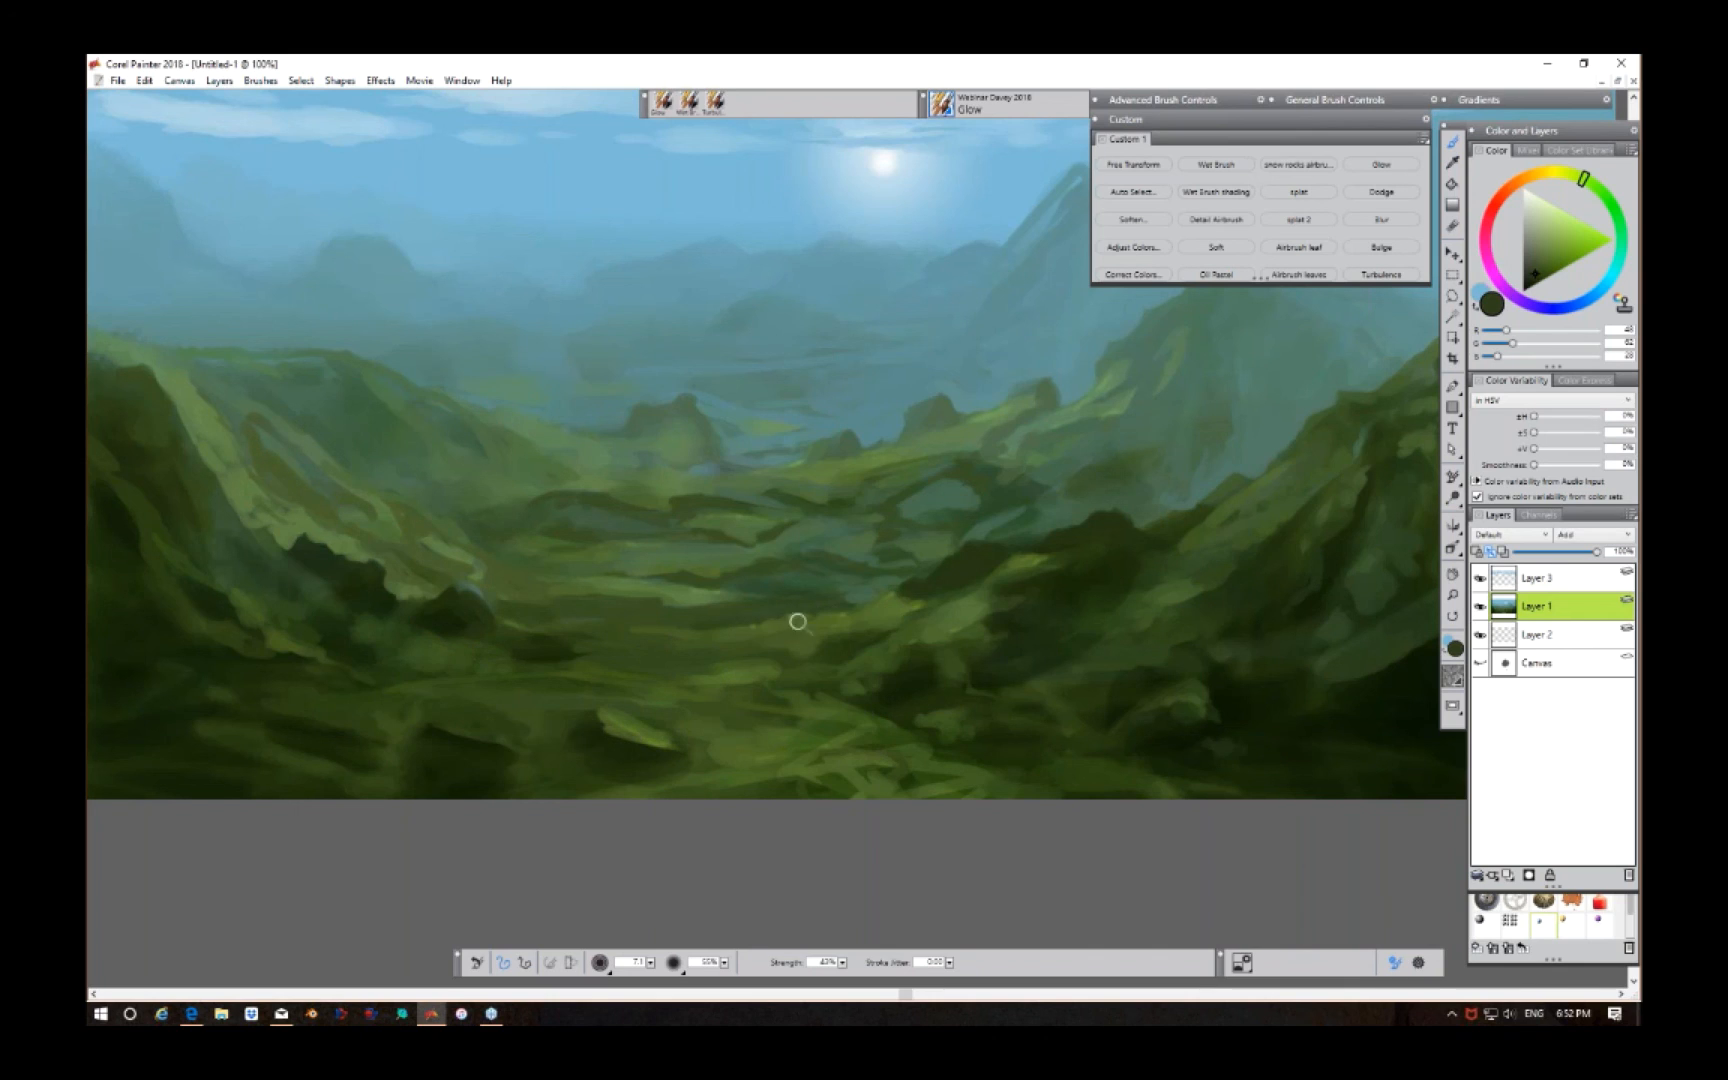
{"action": "mouse_move", "coordinate": [748, 629]}
{"action": "left_mouse_down"}
{"action": "mouse_move", "coordinate": [893, 599]}
{"action": "mouse_move", "coordinate": [702, 629]}
{"action": "mouse_move", "coordinate": [880, 609]}
{"action": "left_mouse_up"}
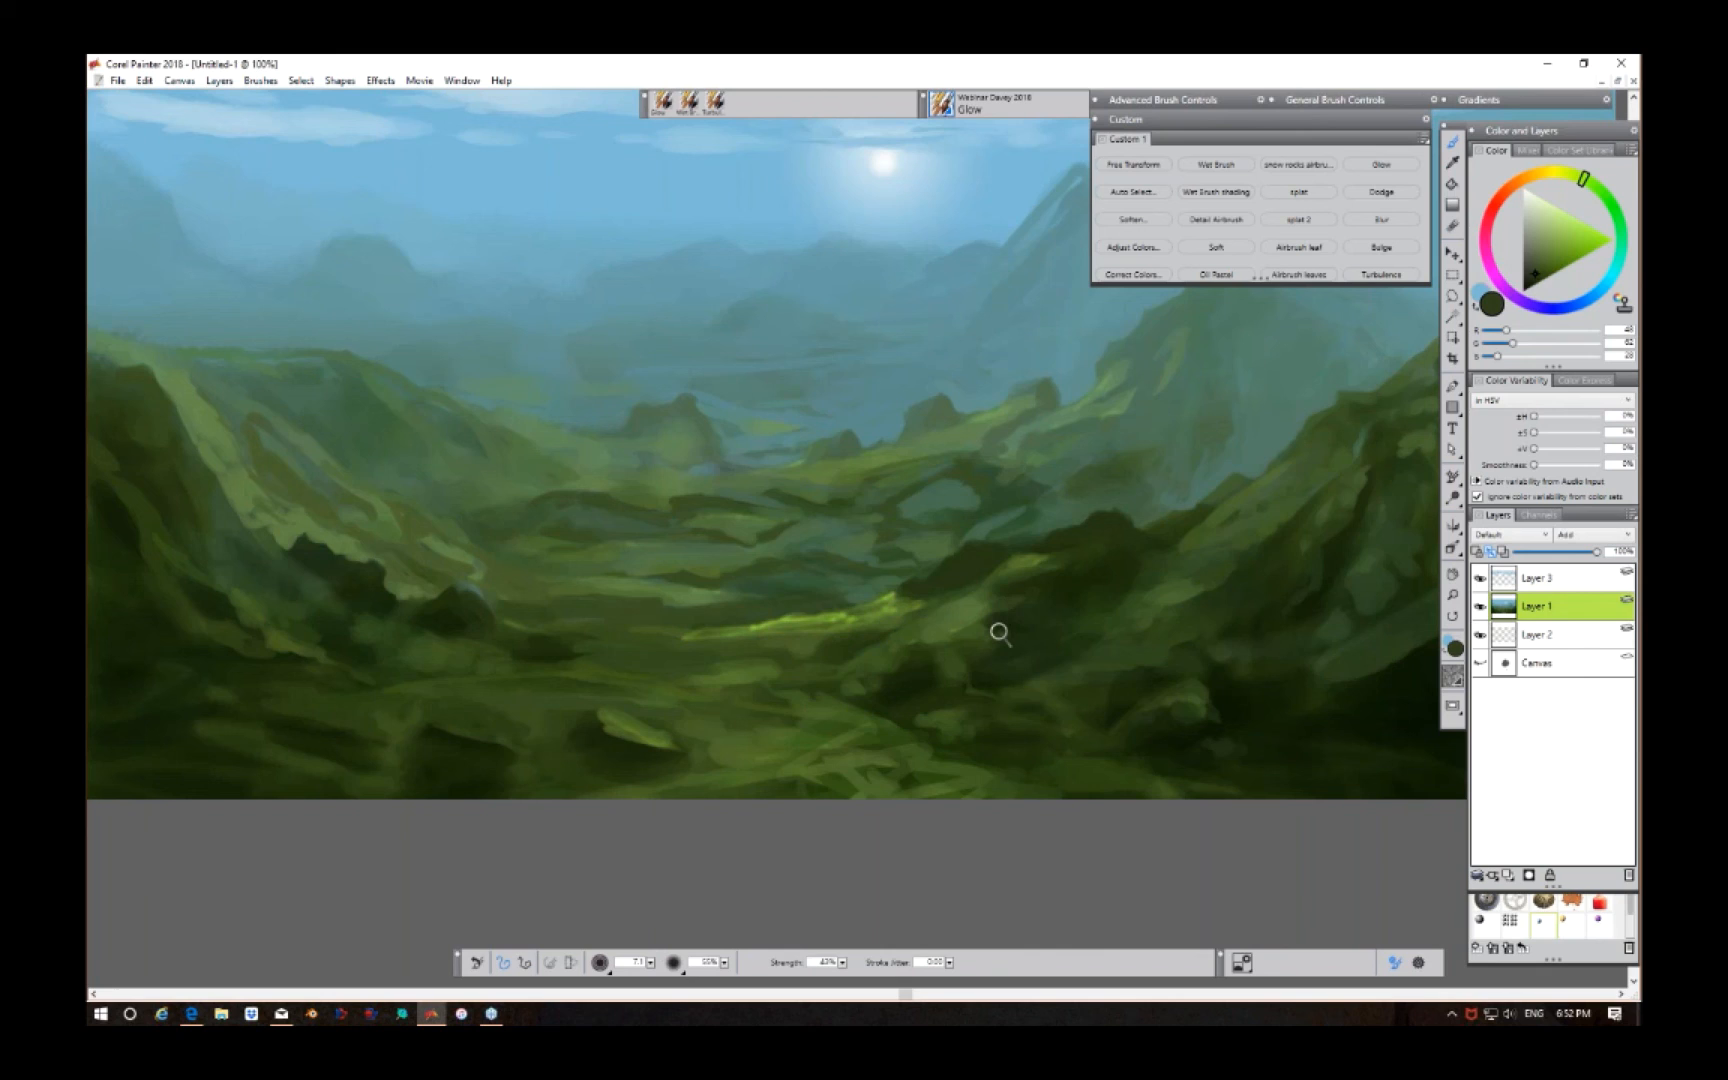
{"action": "key", "text": "ctrl+z"}
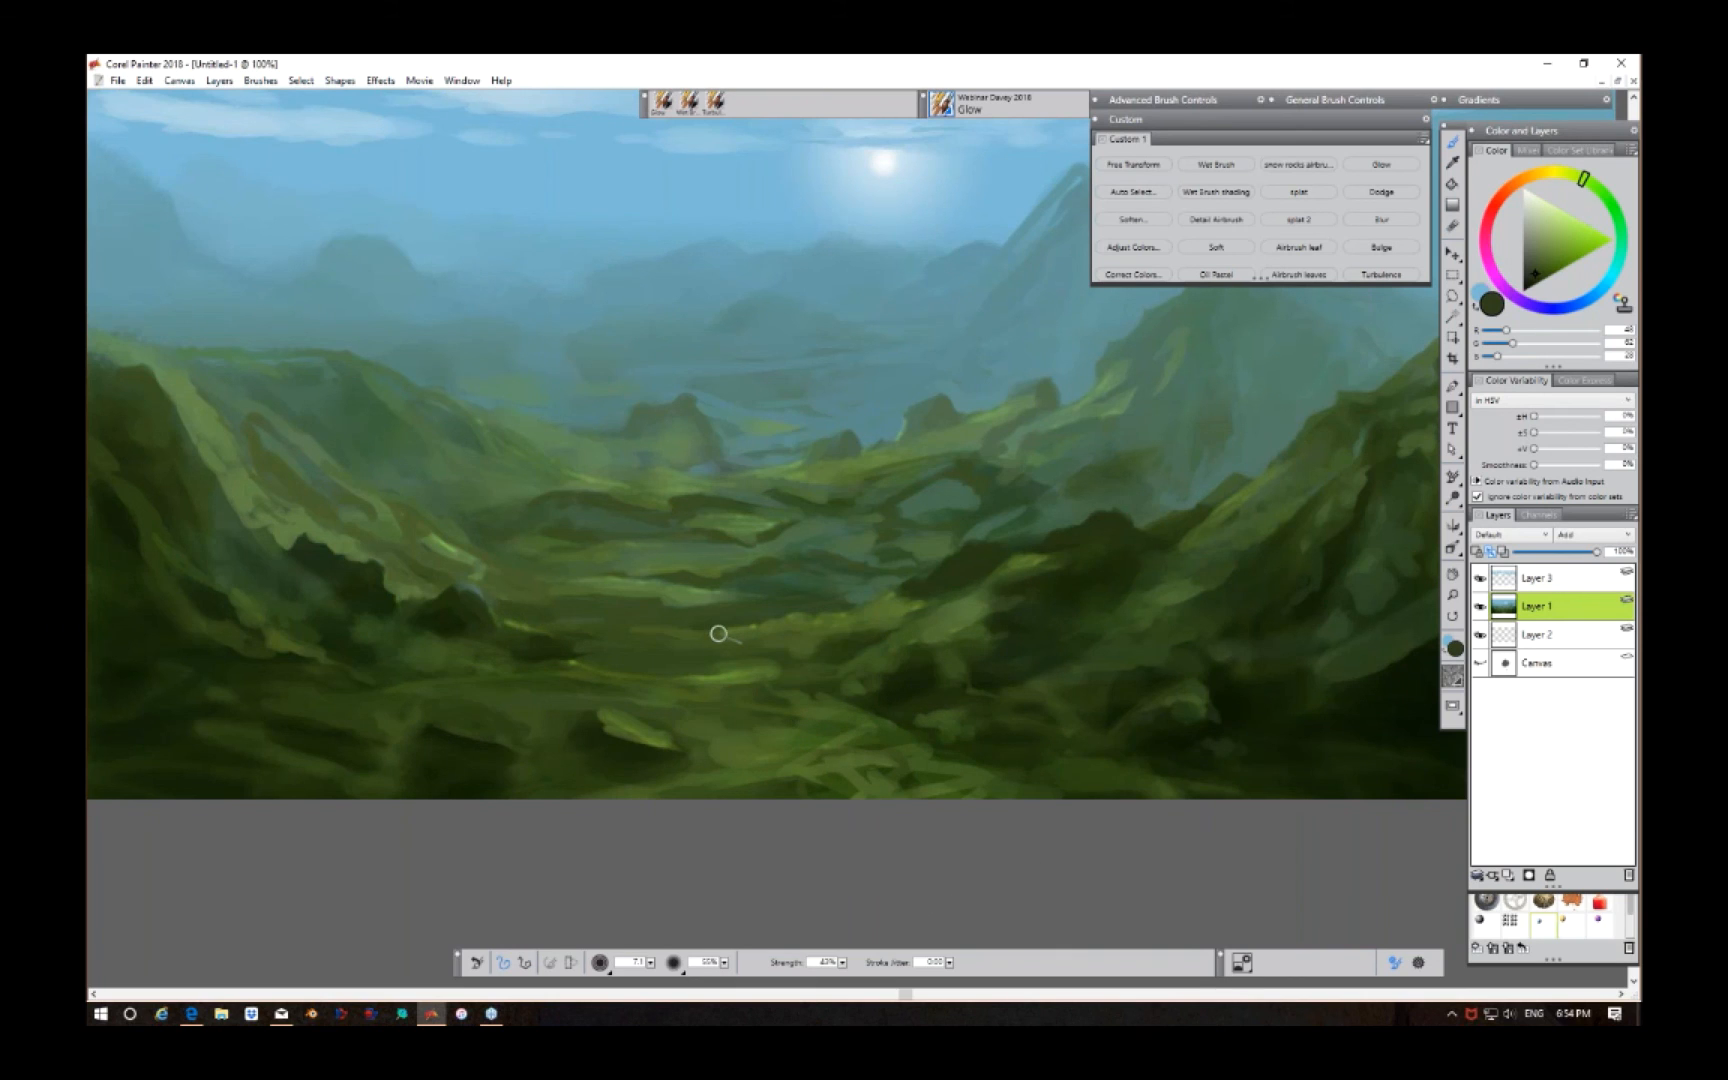
Step: Try a large dark green Glow dab in the sky left of the sun, and undo it
{"action": "mouse_move", "coordinate": [864, 629]}
{"action": "left_mouse_down"}
{"action": "mouse_move", "coordinate": [988, 758]}
{"action": "mouse_move", "coordinate": [882, 801]}
{"action": "left_mouse_up"}
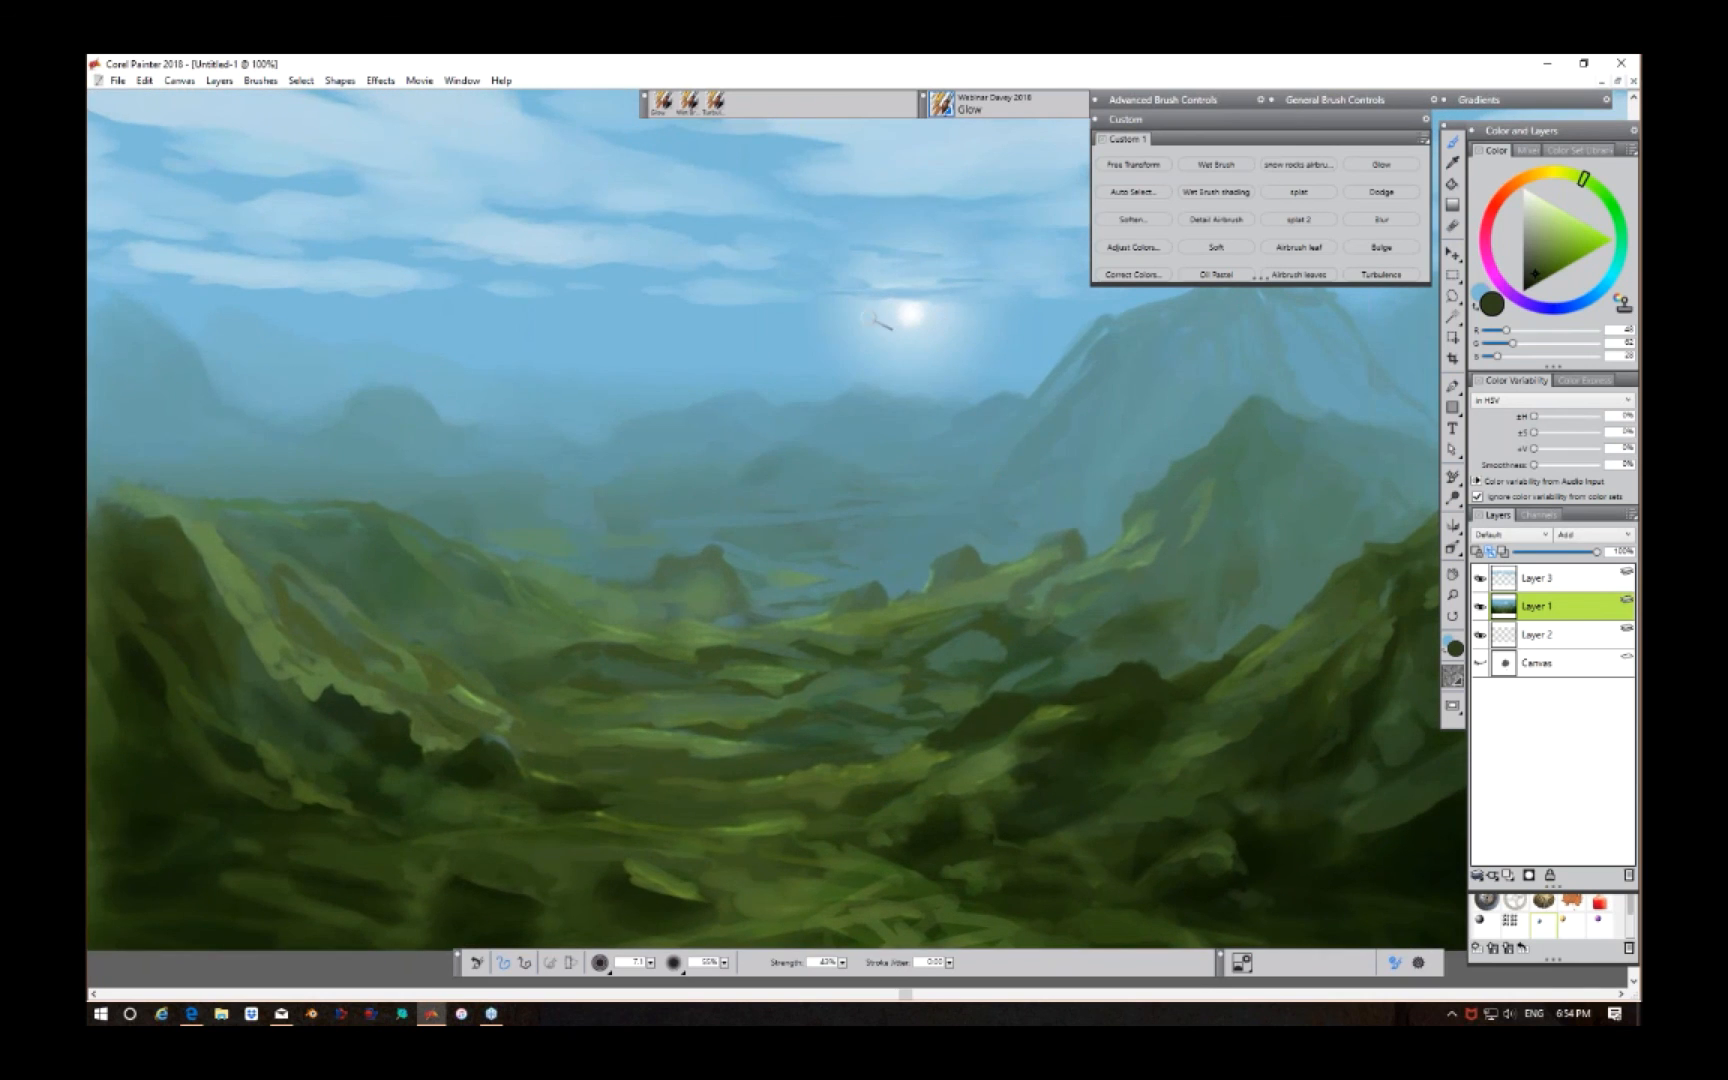
{"action": "left_click_drag", "start_coordinate": [653, 963], "coordinate": [662, 964]}
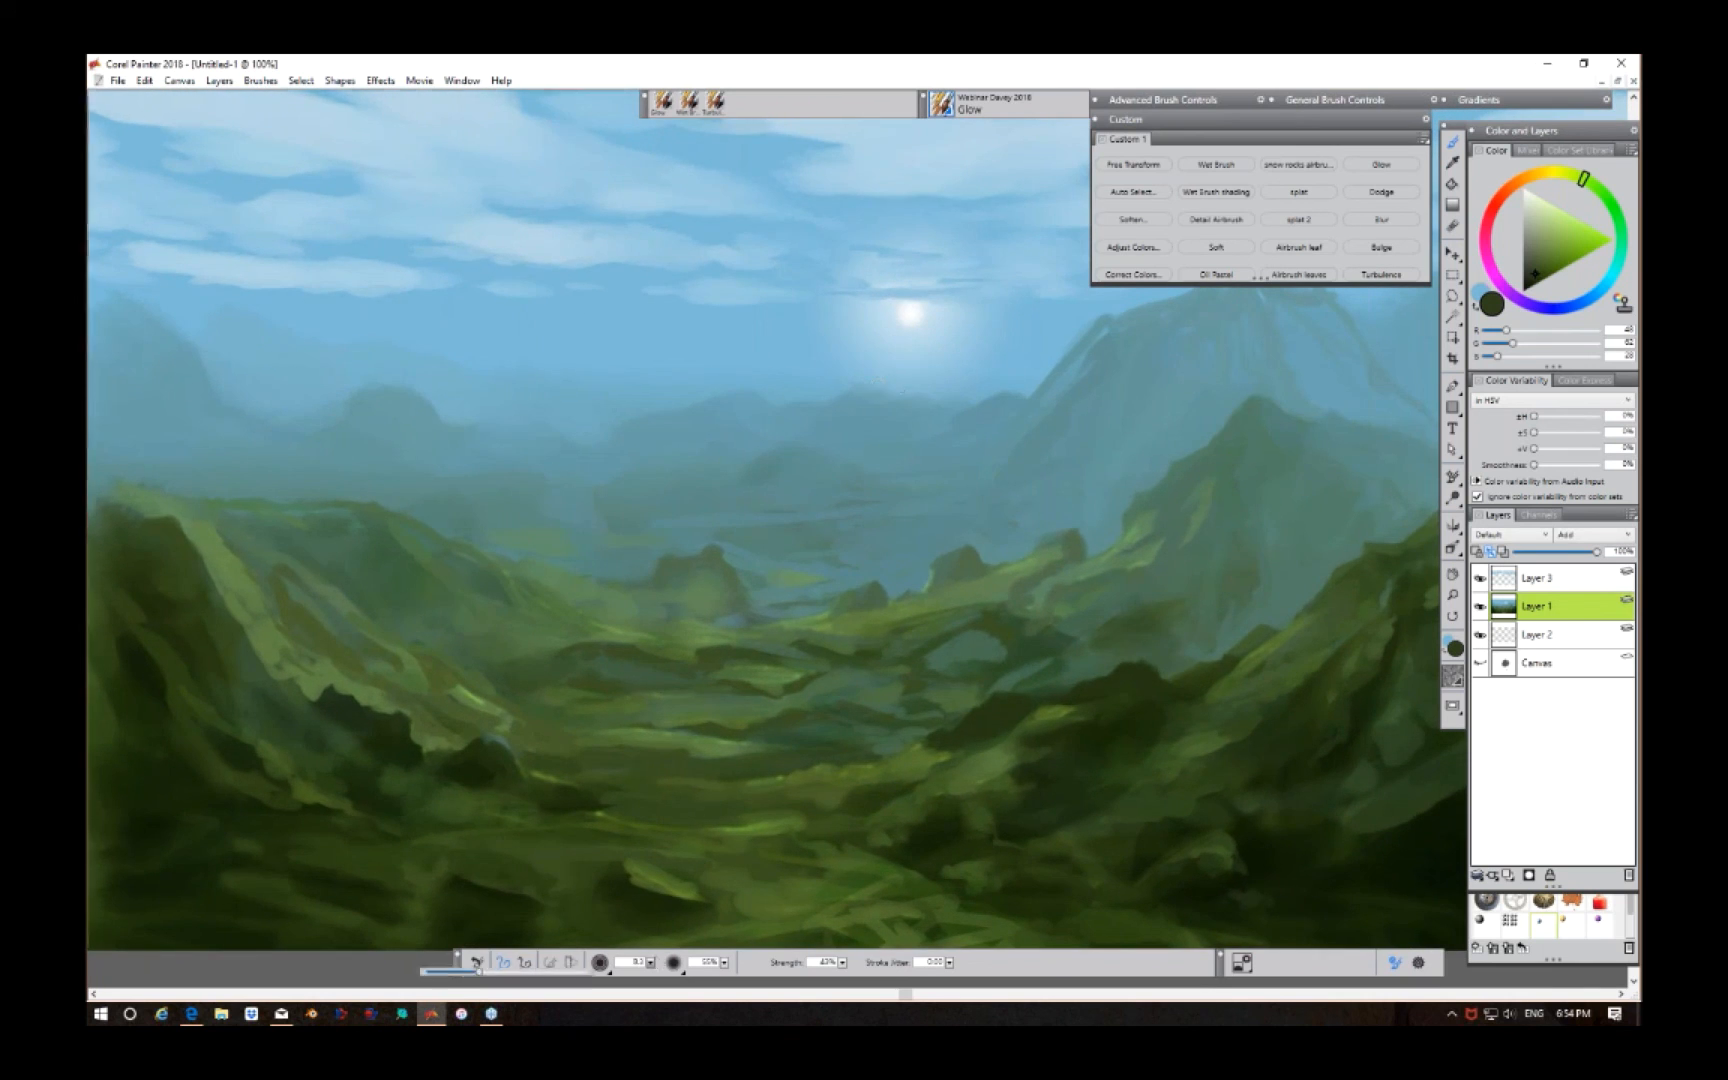
{"action": "left_click_drag", "start_coordinate": [479, 972], "coordinate": [535, 972]}
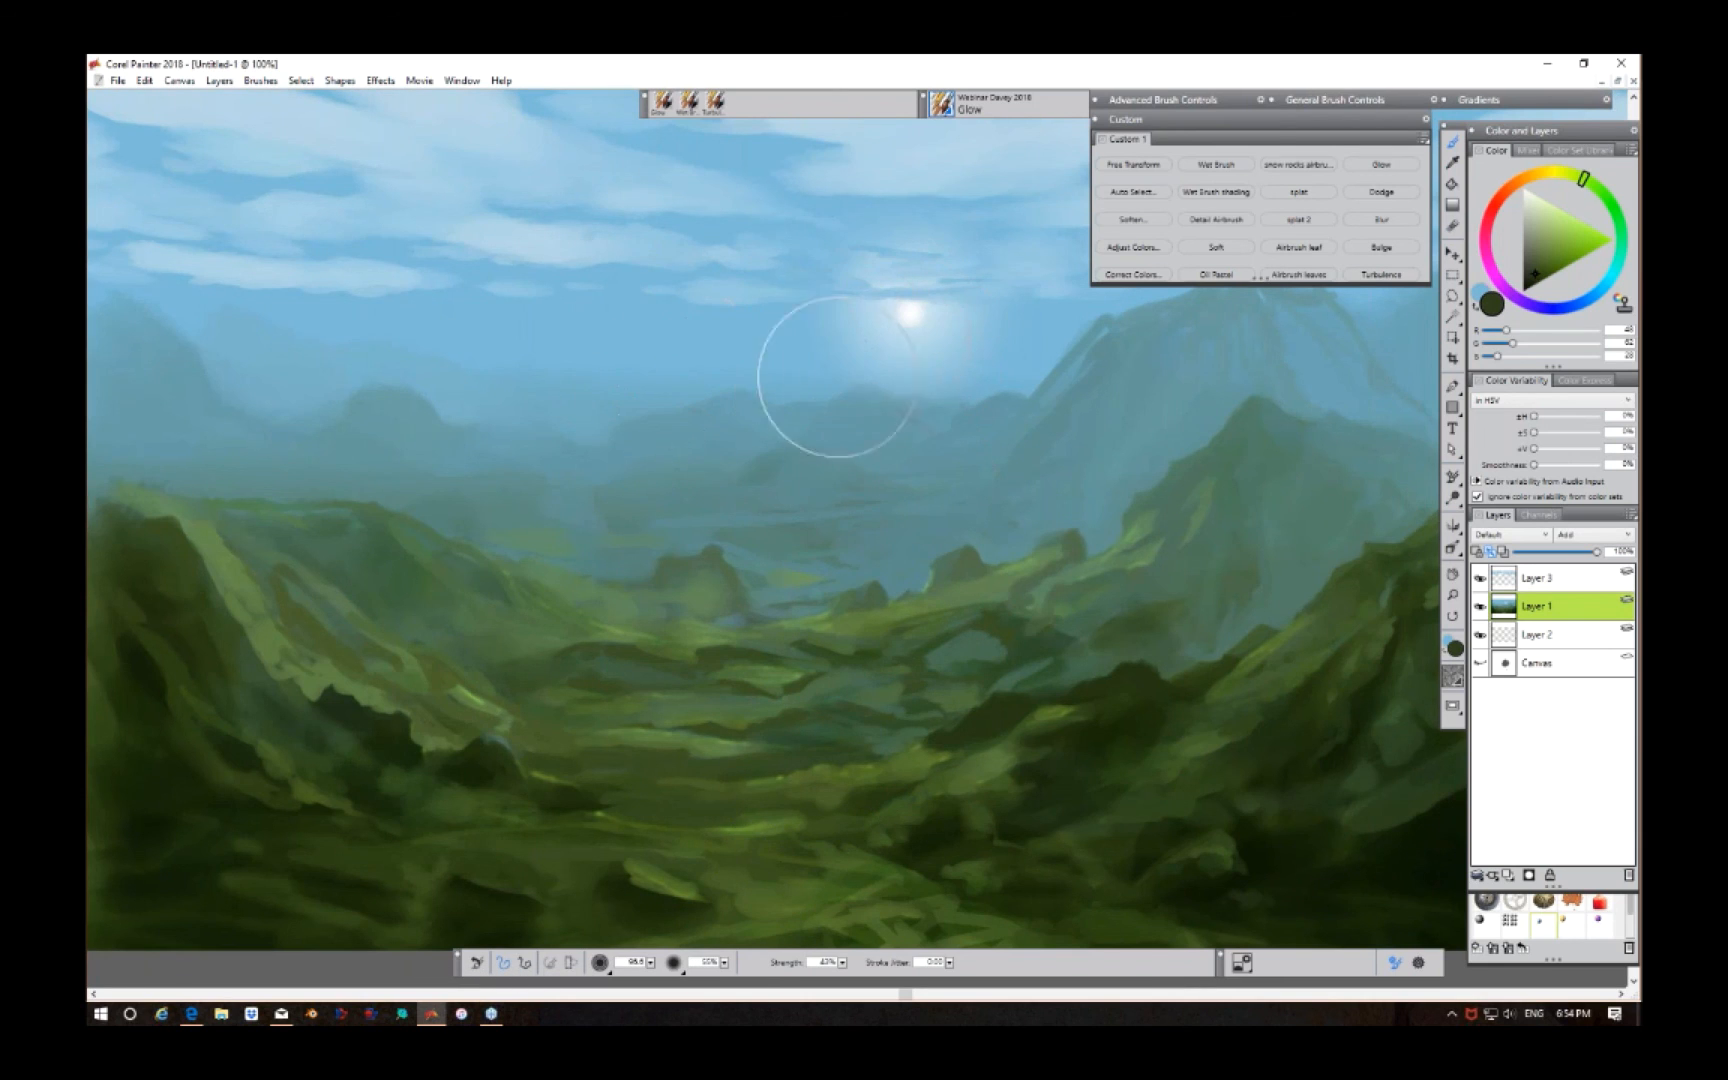
{"action": "left_click_drag", "start_coordinate": [651, 963], "coordinate": [674, 963]}
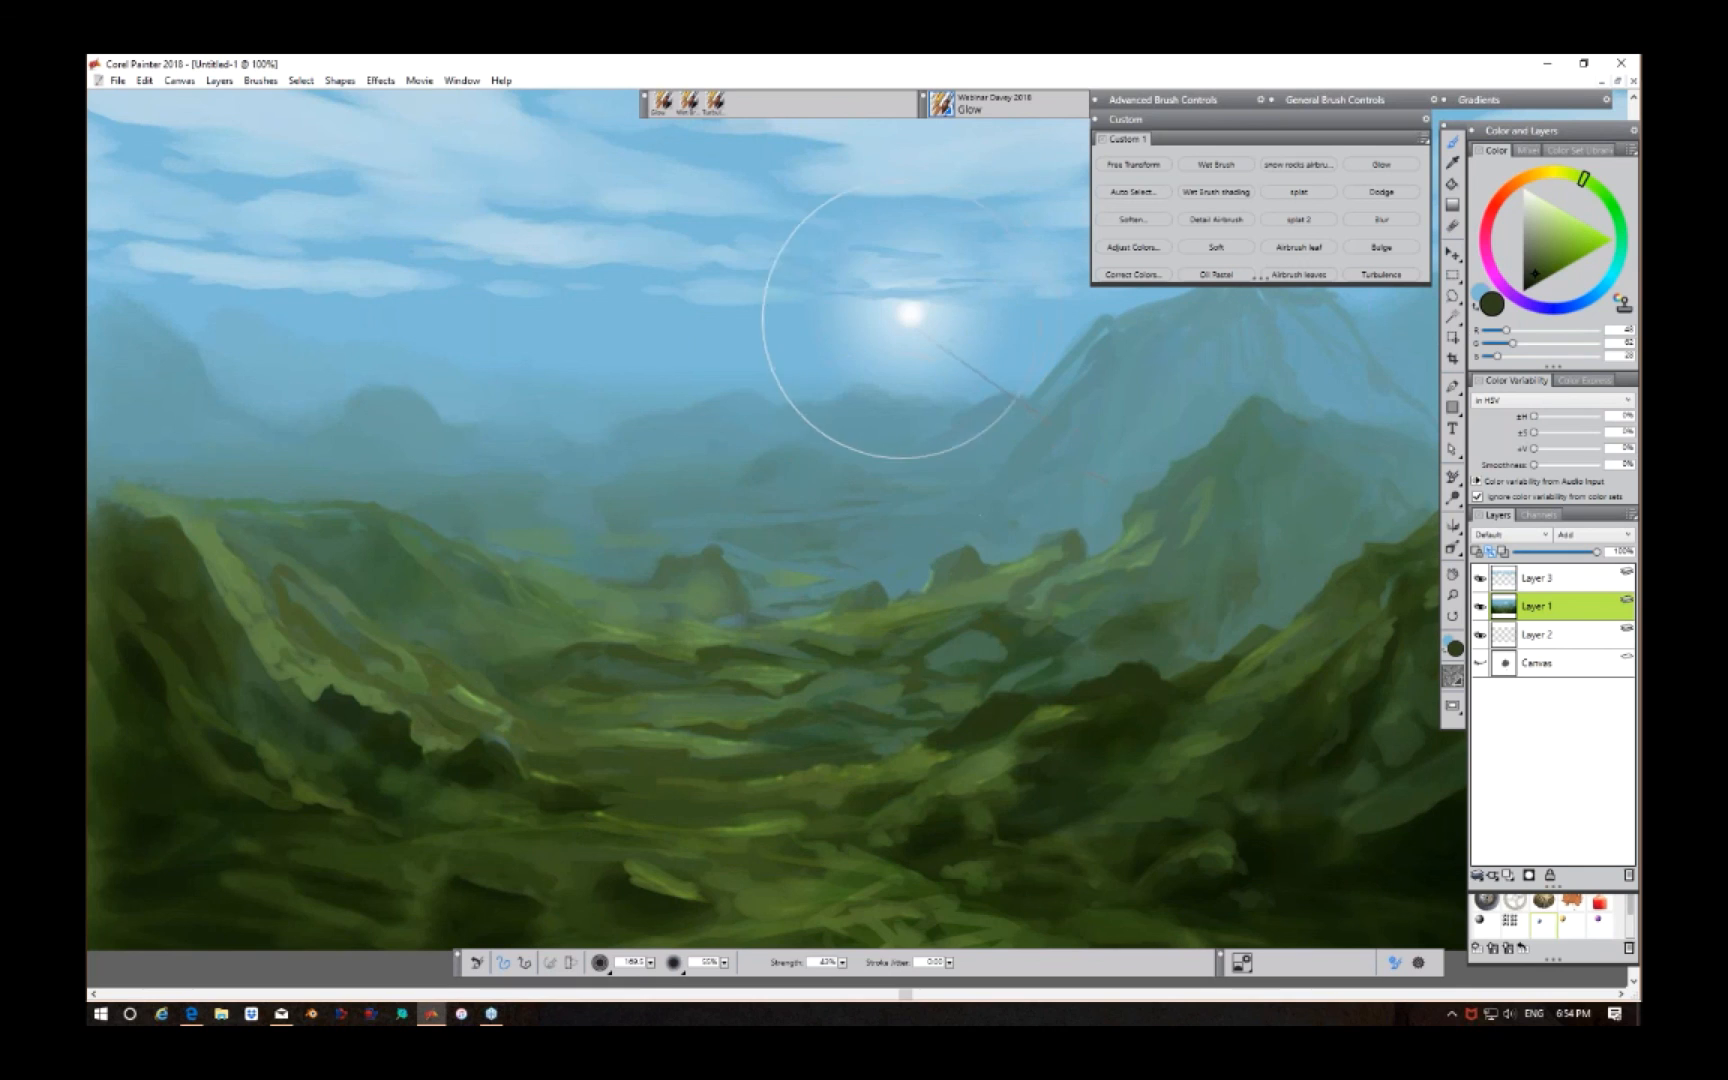
{"action": "left_click_drag", "start_coordinate": [617, 378], "coordinate": [650, 392]}
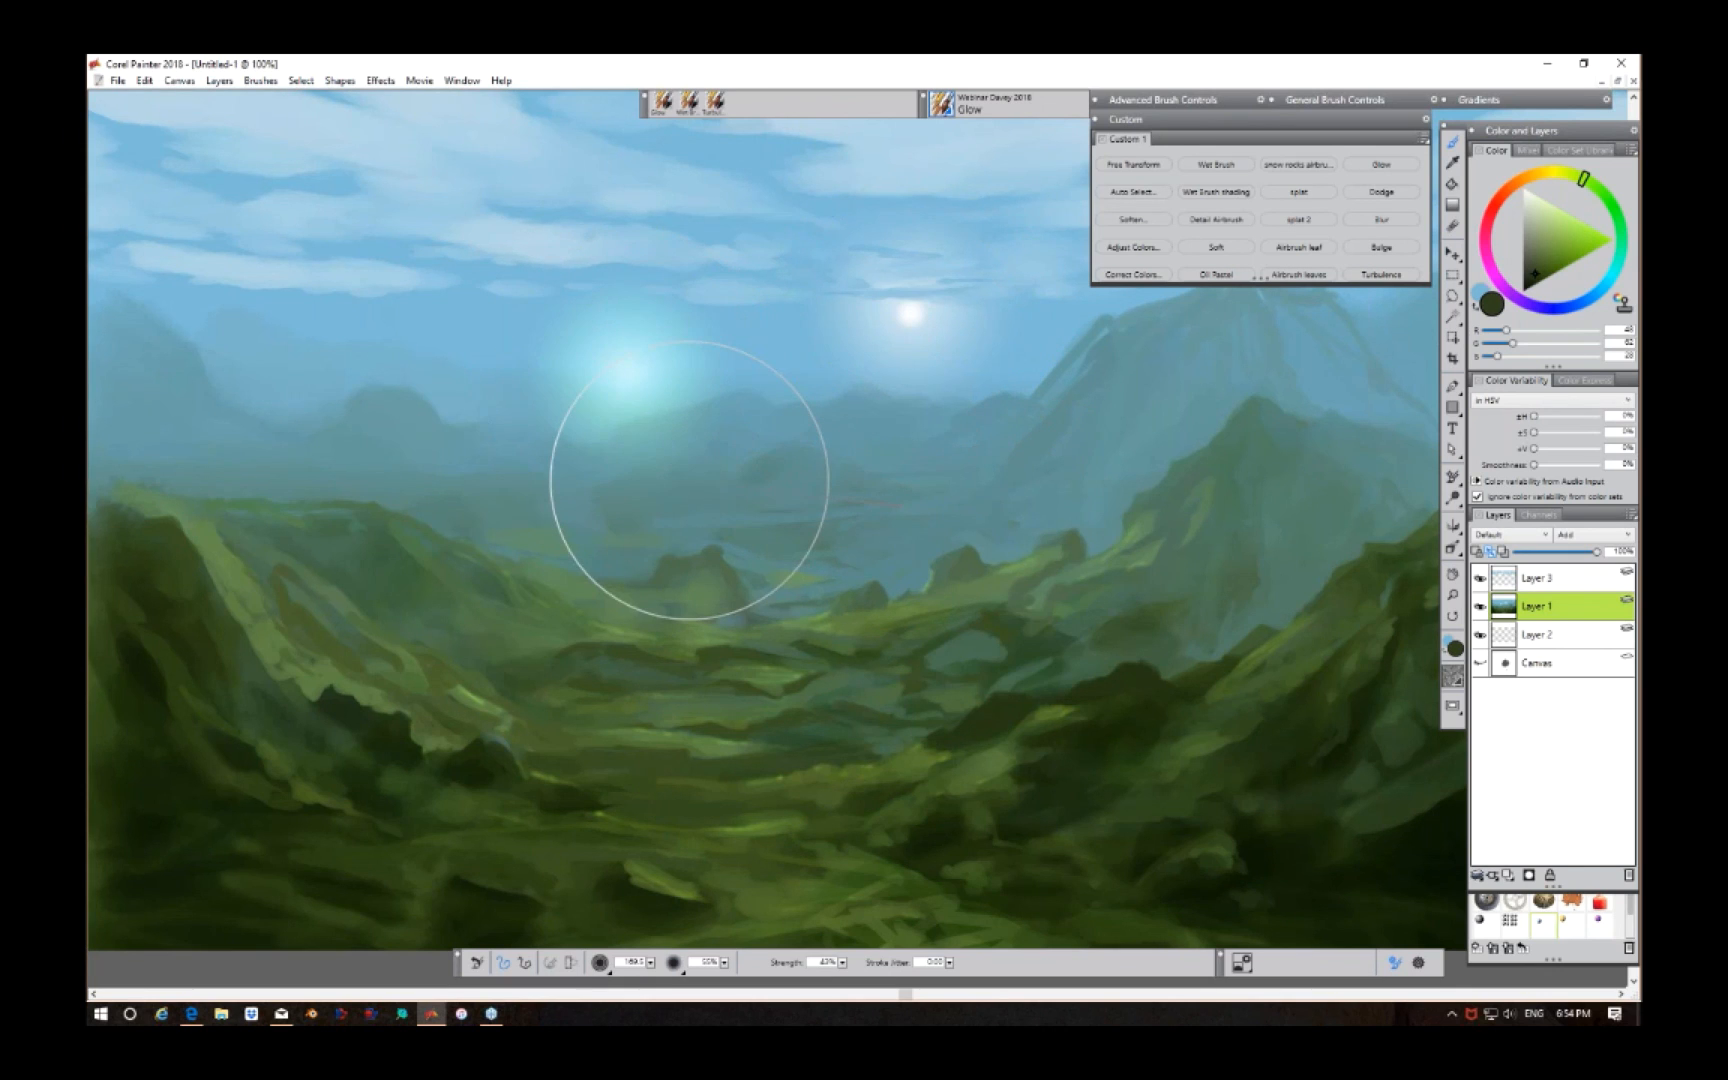
{"action": "key", "text": "ctrl+z"}
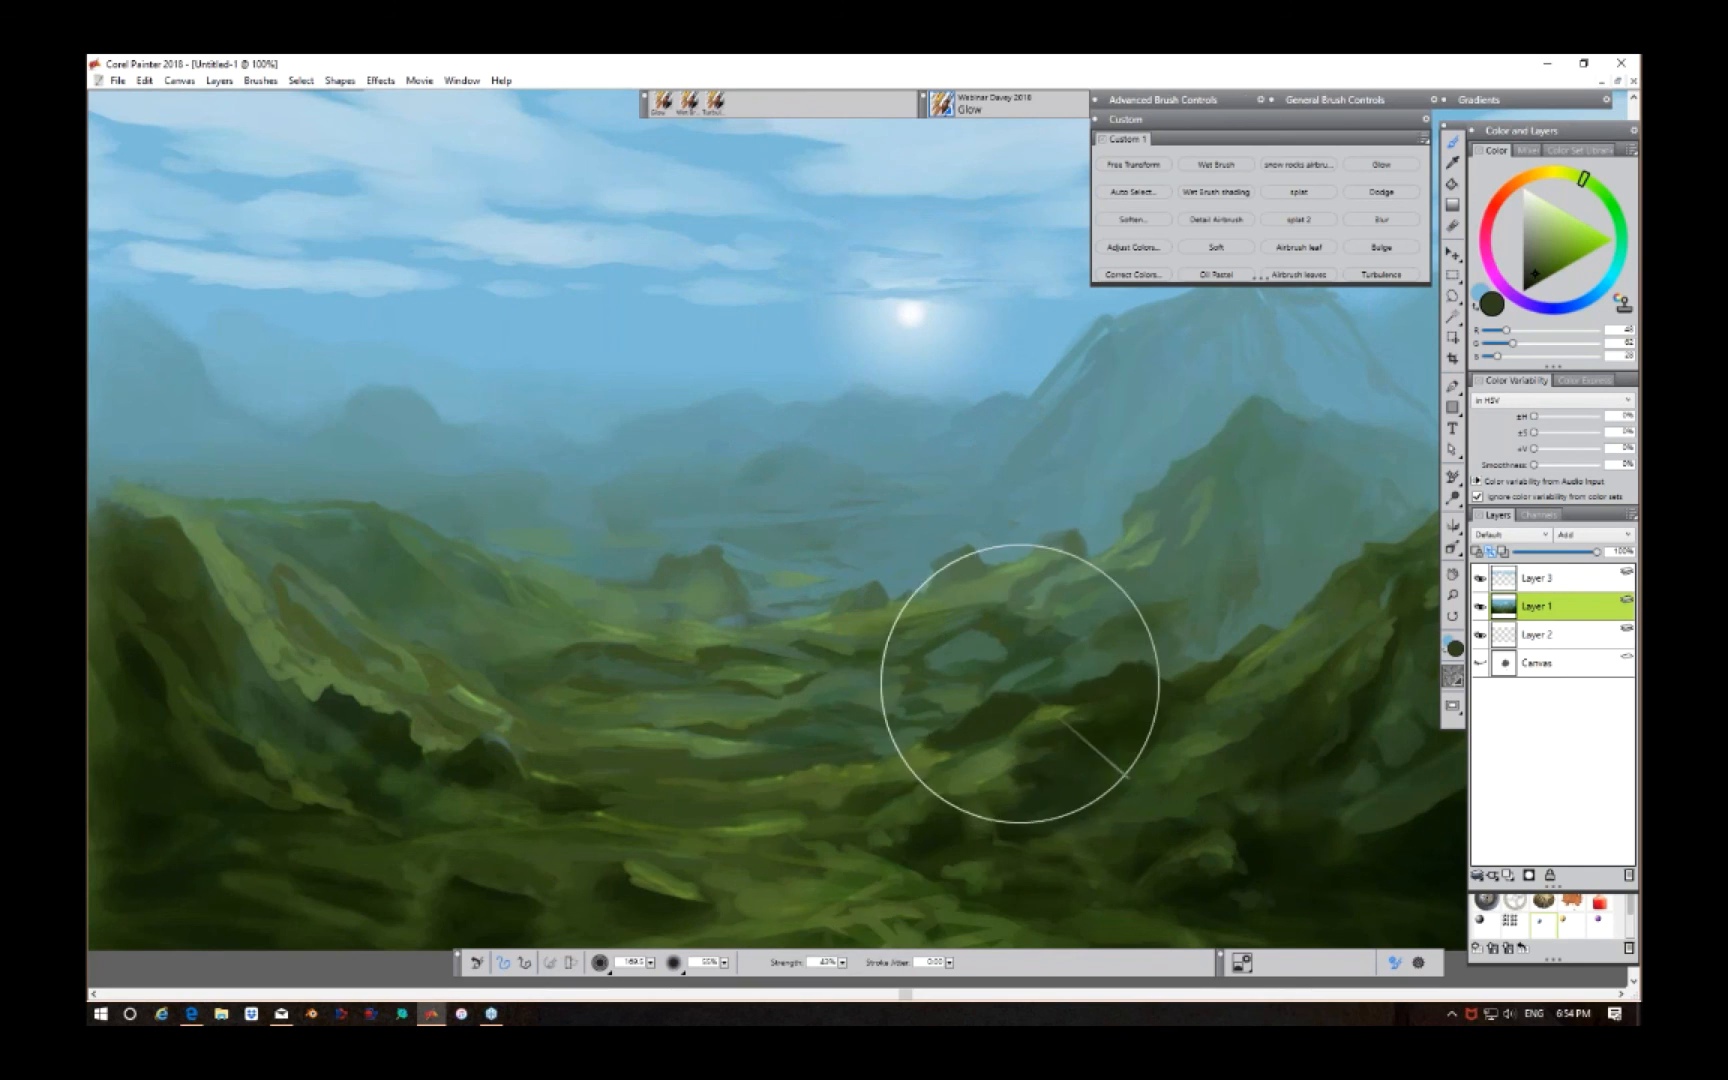
Step: Reduce the Glow brush to a medium size for the valley floor
{"action": "scroll", "coordinate": [900, 684], "scroll_direction": "down", "scroll_amount": 3}
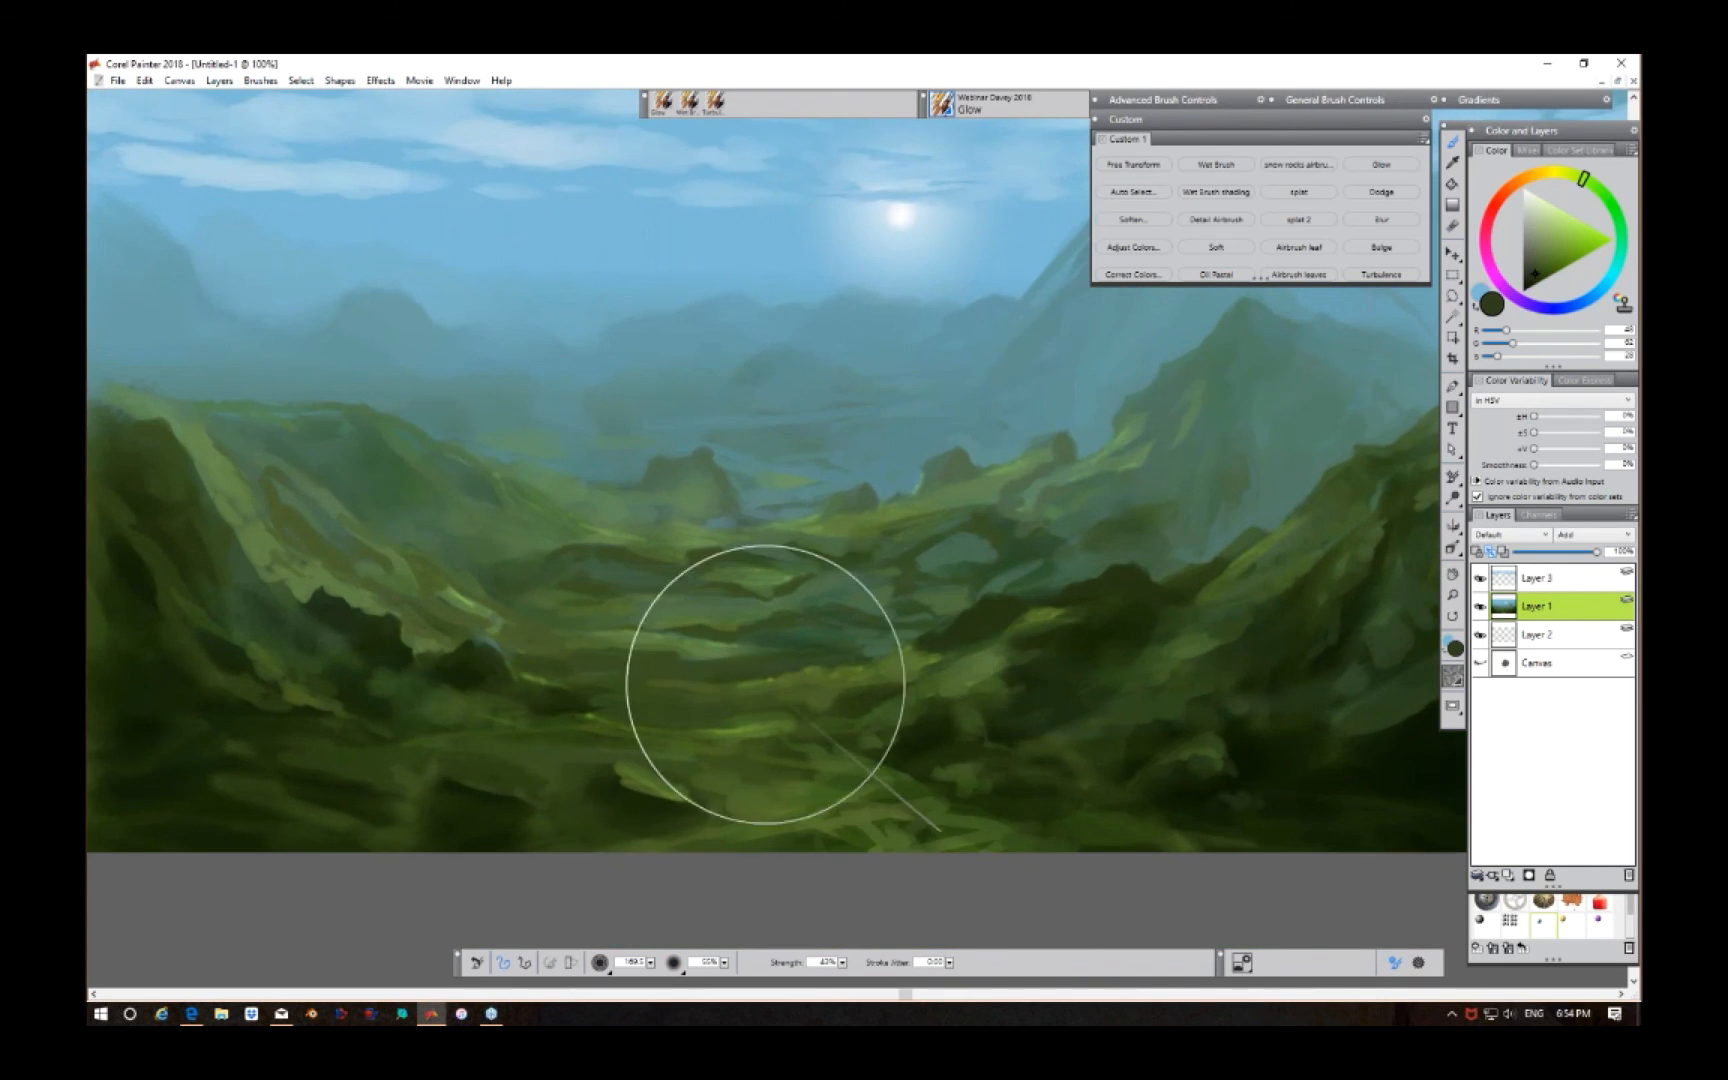
{"action": "left_click_drag", "start_coordinate": [650, 963], "coordinate": [505, 973]}
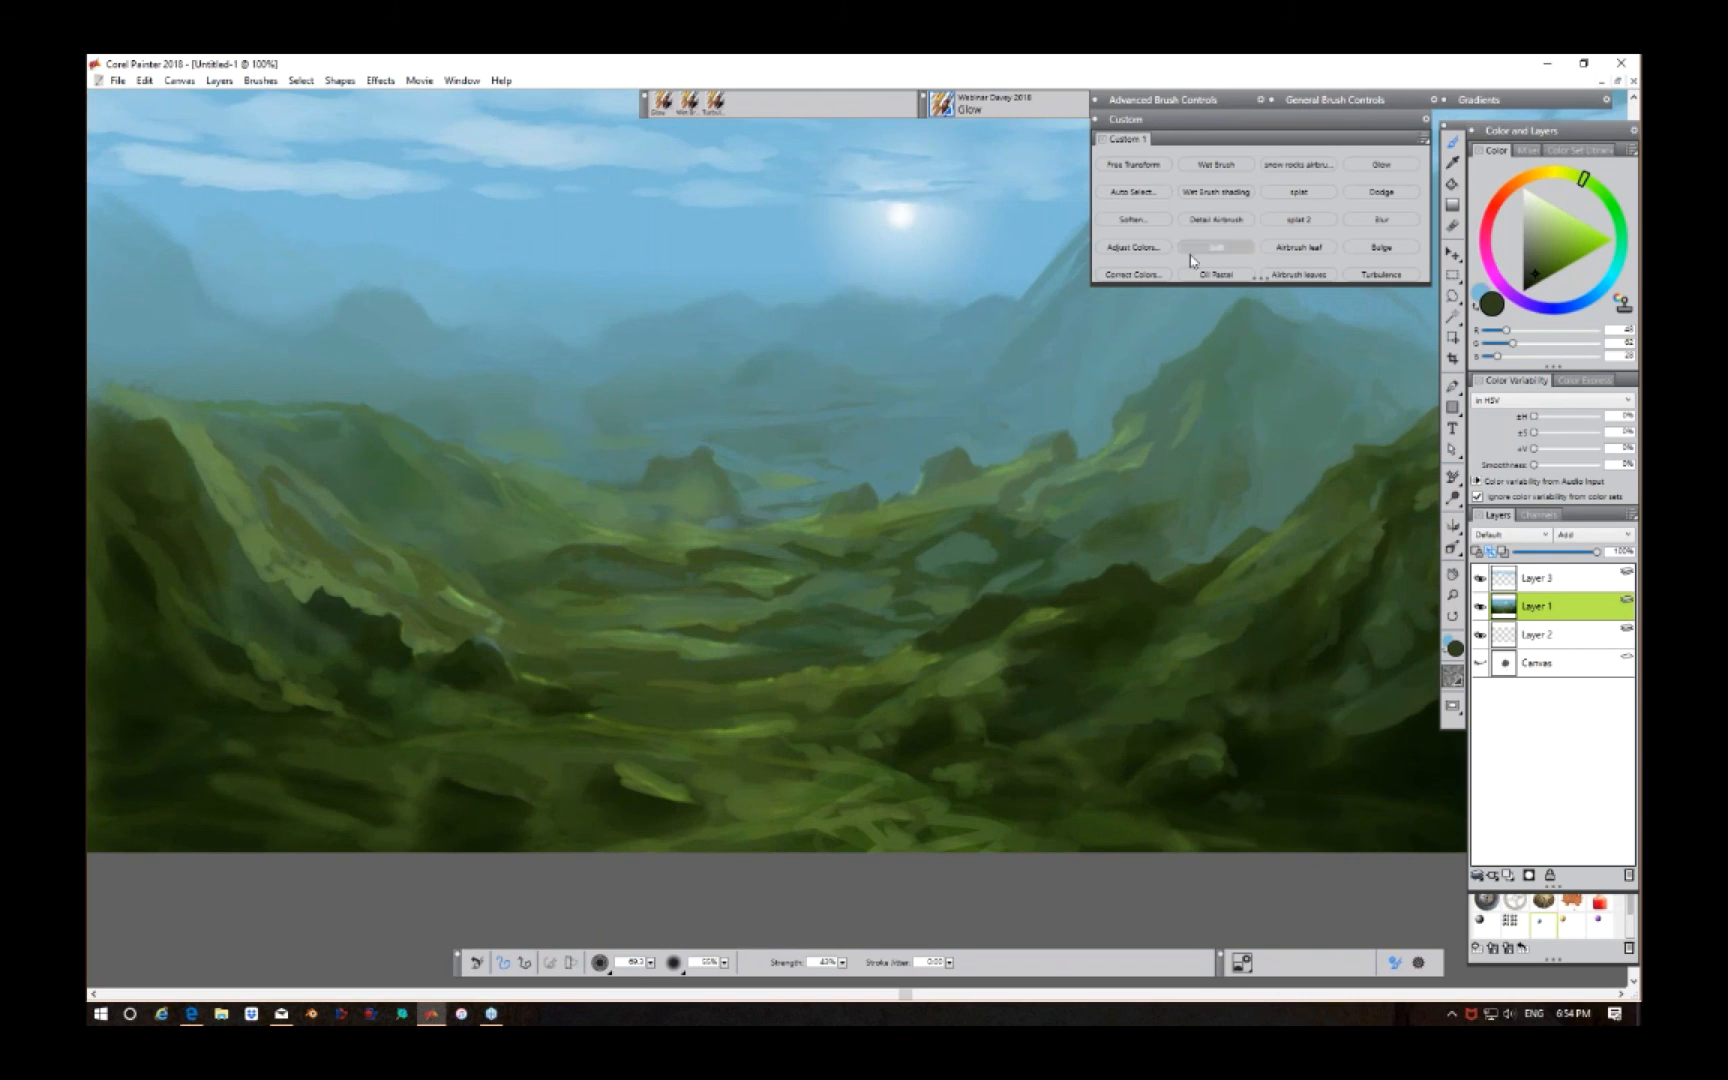
Step: Switch to the Wet Brush at a very small size, sample a green from the mid-valley and paint fine terrain details there
{"action": "left_click", "coordinate": [1216, 164]}
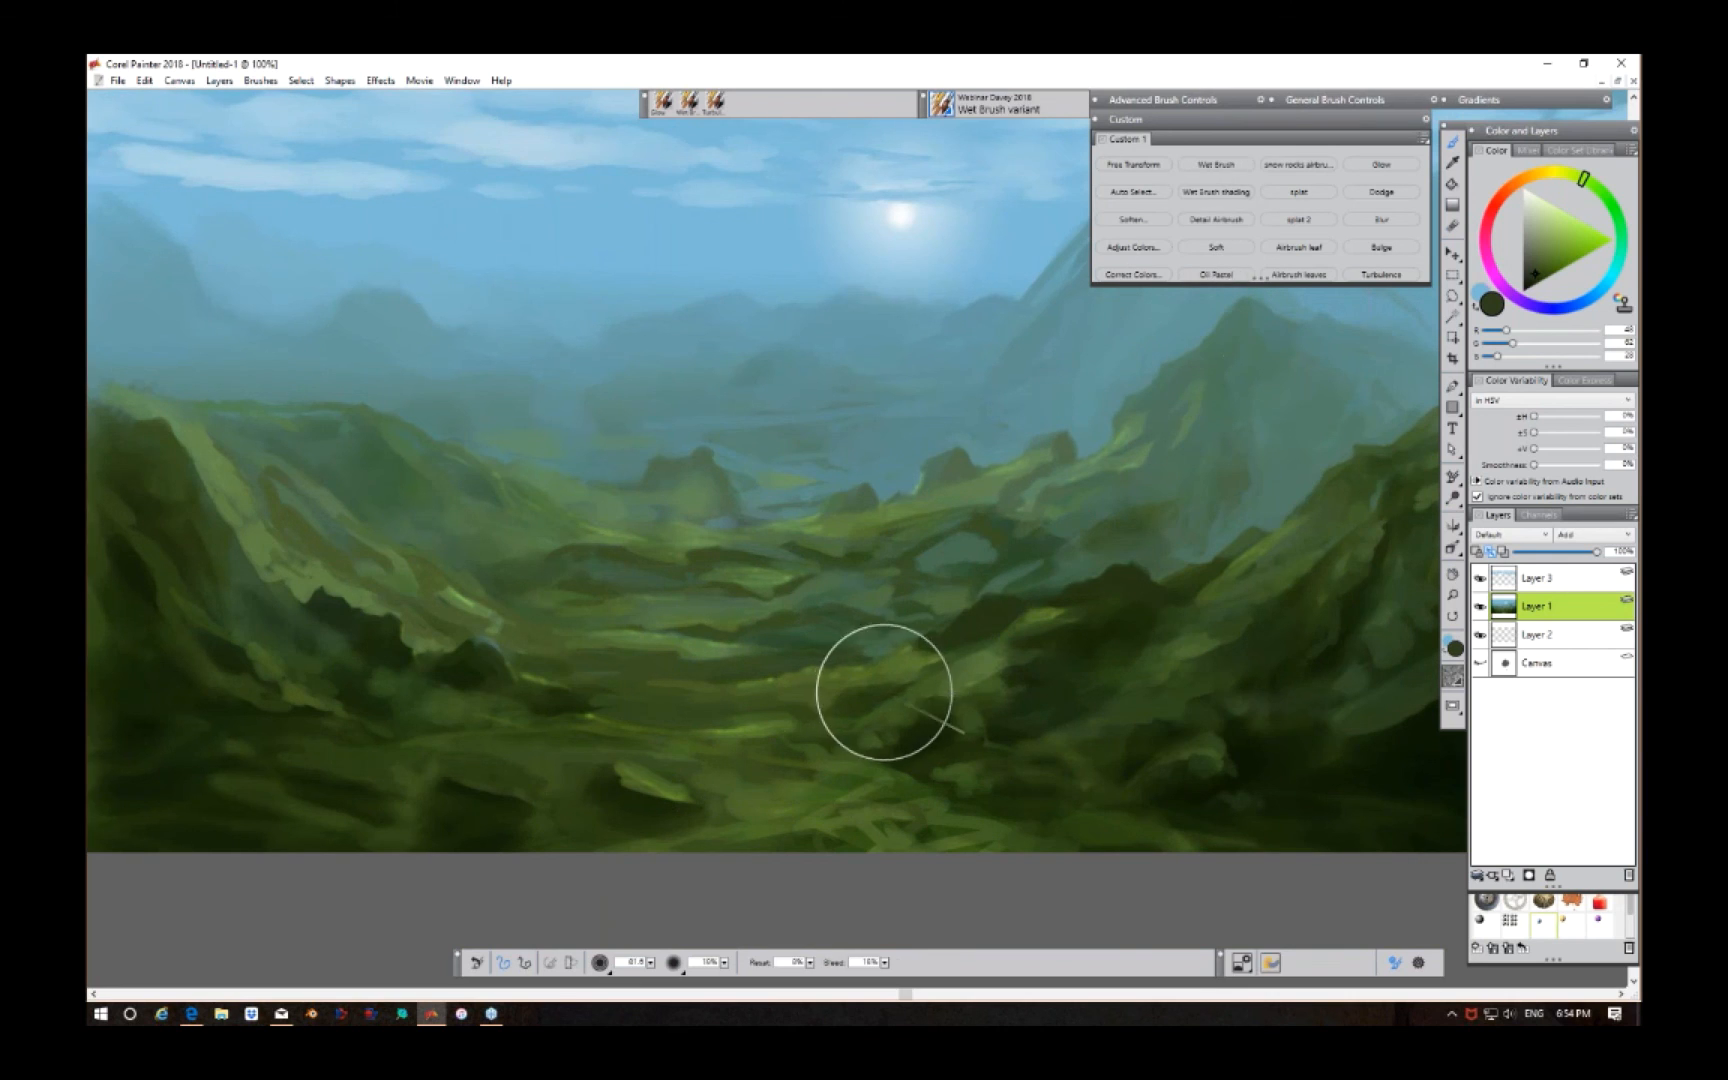
{"action": "key", "text": "ctrl+plus"}
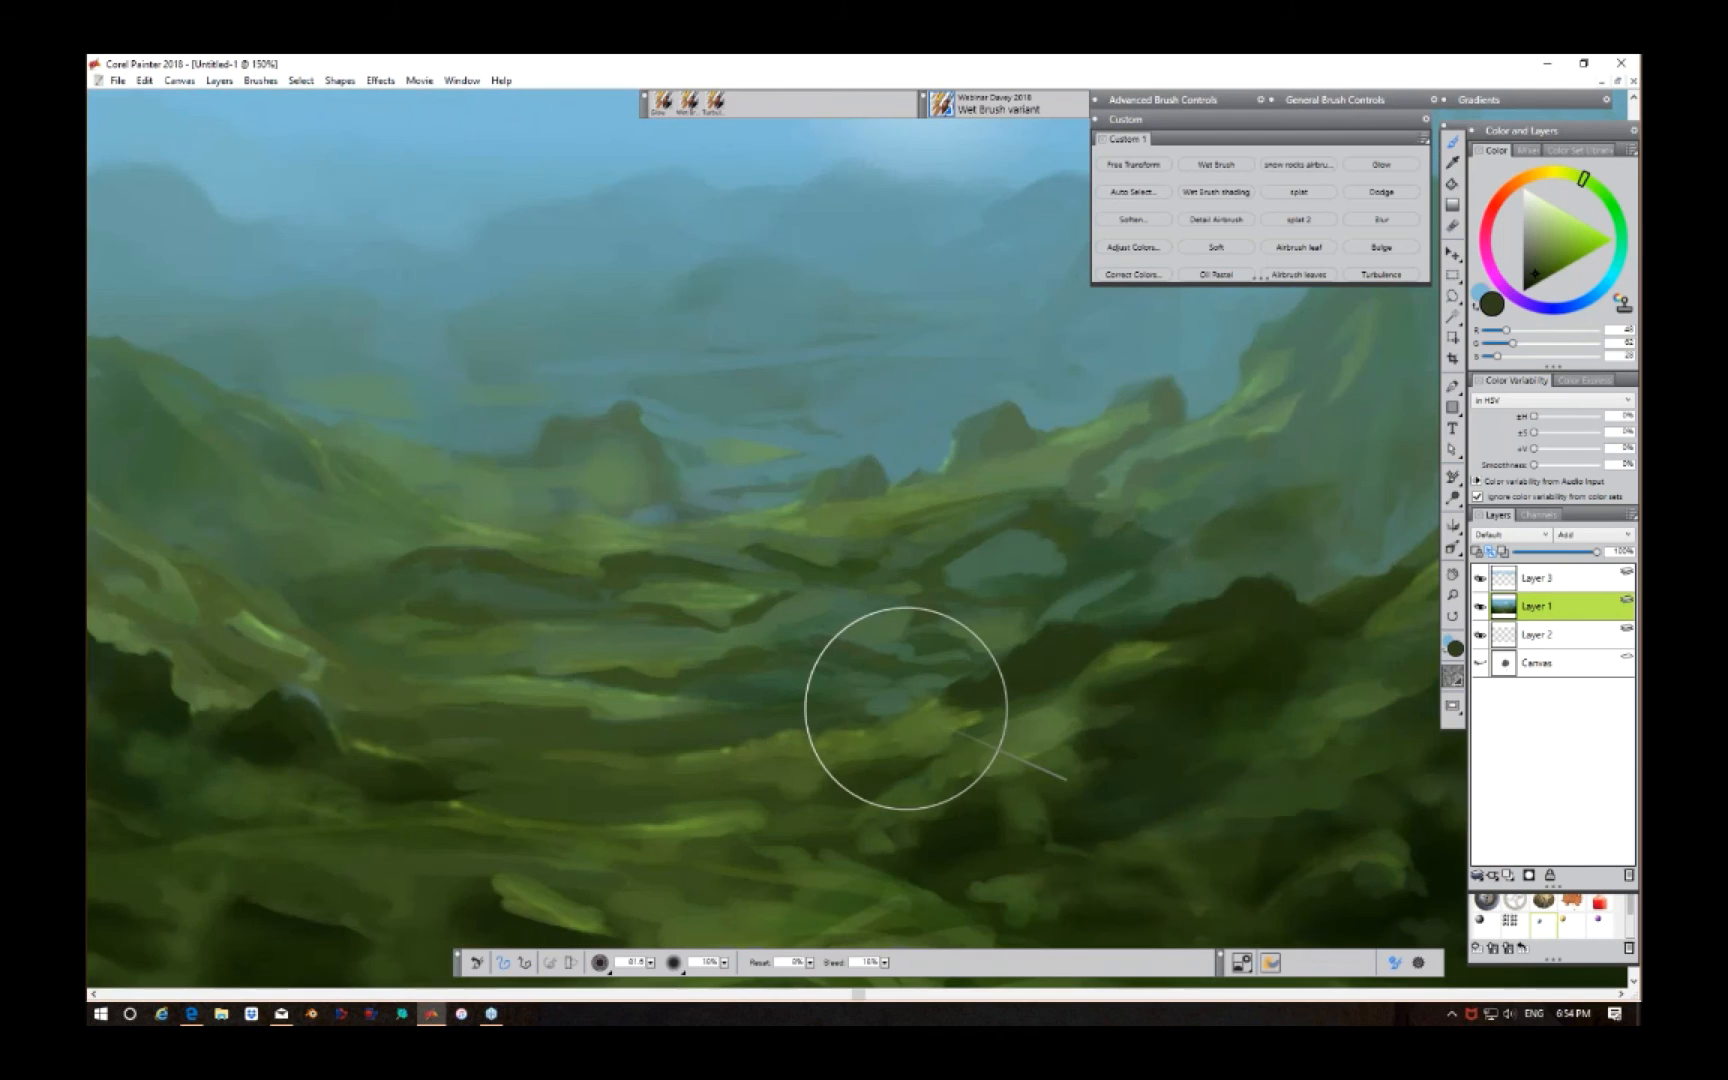
{"action": "left_click_drag", "start_coordinate": [650, 963], "coordinate": [509, 973]}
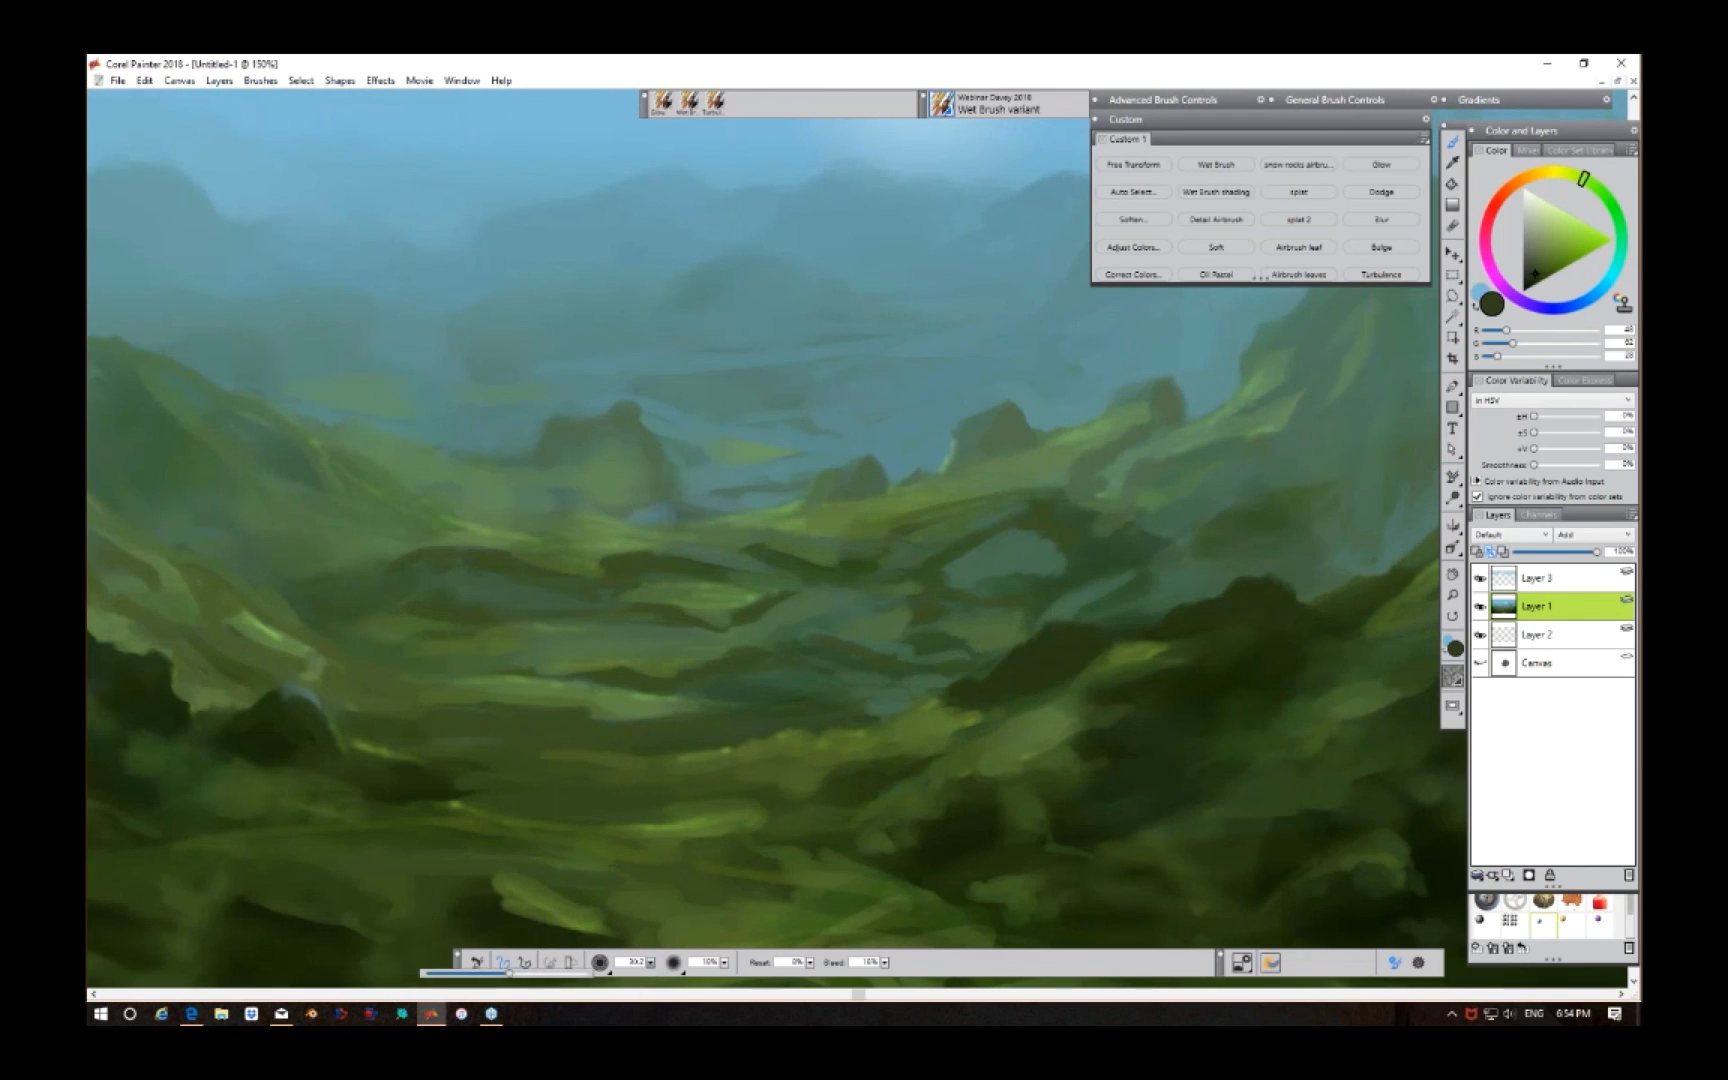
{"action": "left_click_drag", "start_coordinate": [650, 963], "coordinate": [468, 972]}
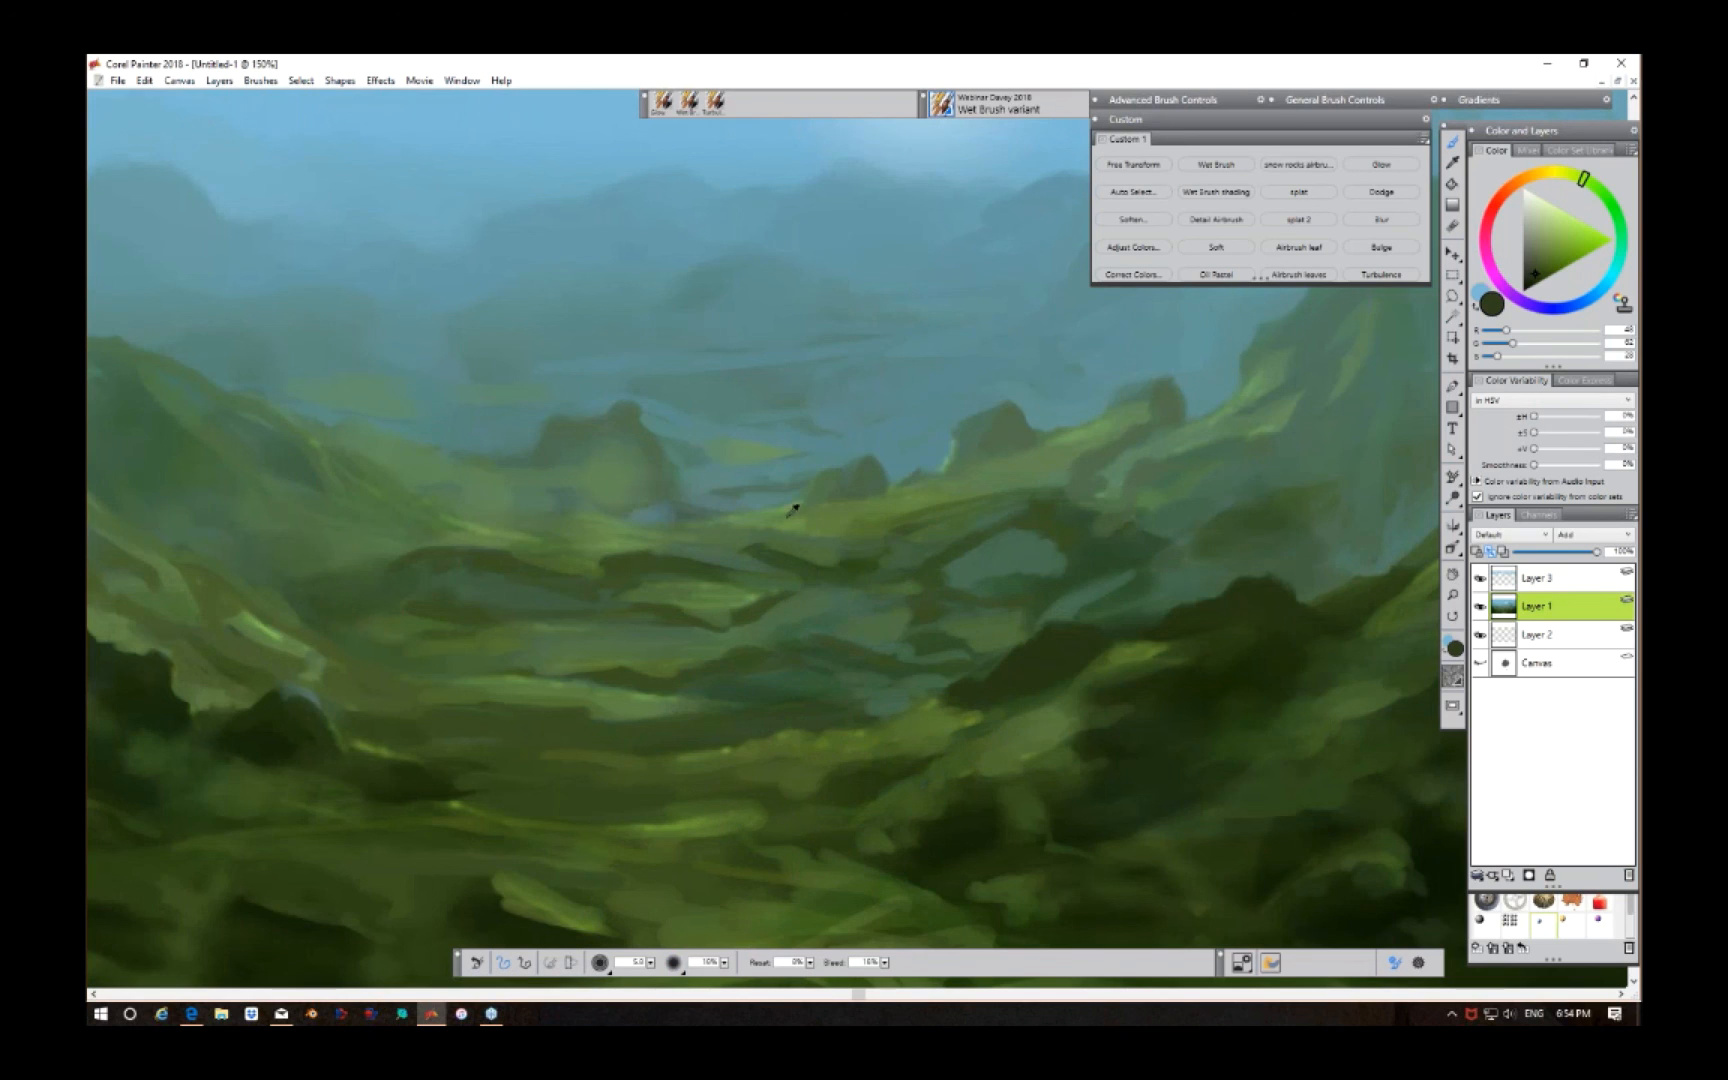
{"action": "left_click", "coordinate": [776, 505], "text": "alt"}
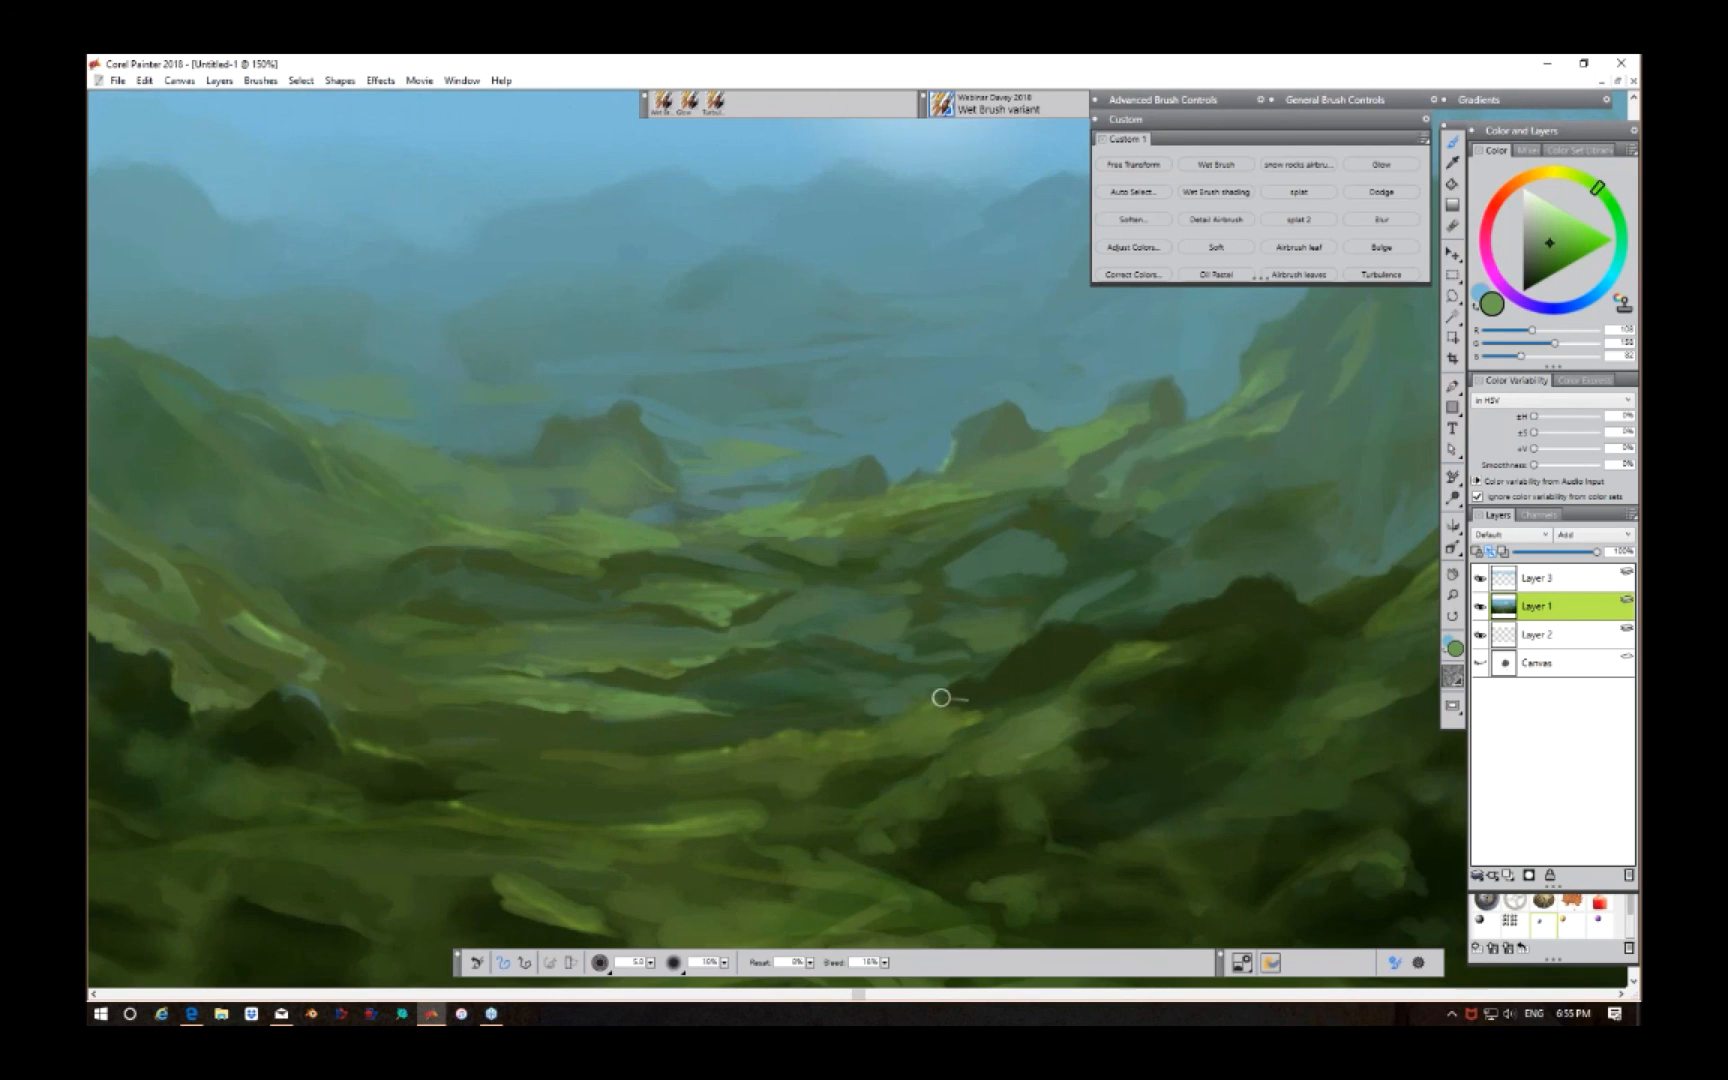
Step: Refine the valley floor and its rock edges with sampled greens, resizing the Wet Brush to about 17
{"action": "key", "text": "ctrl+minus"}
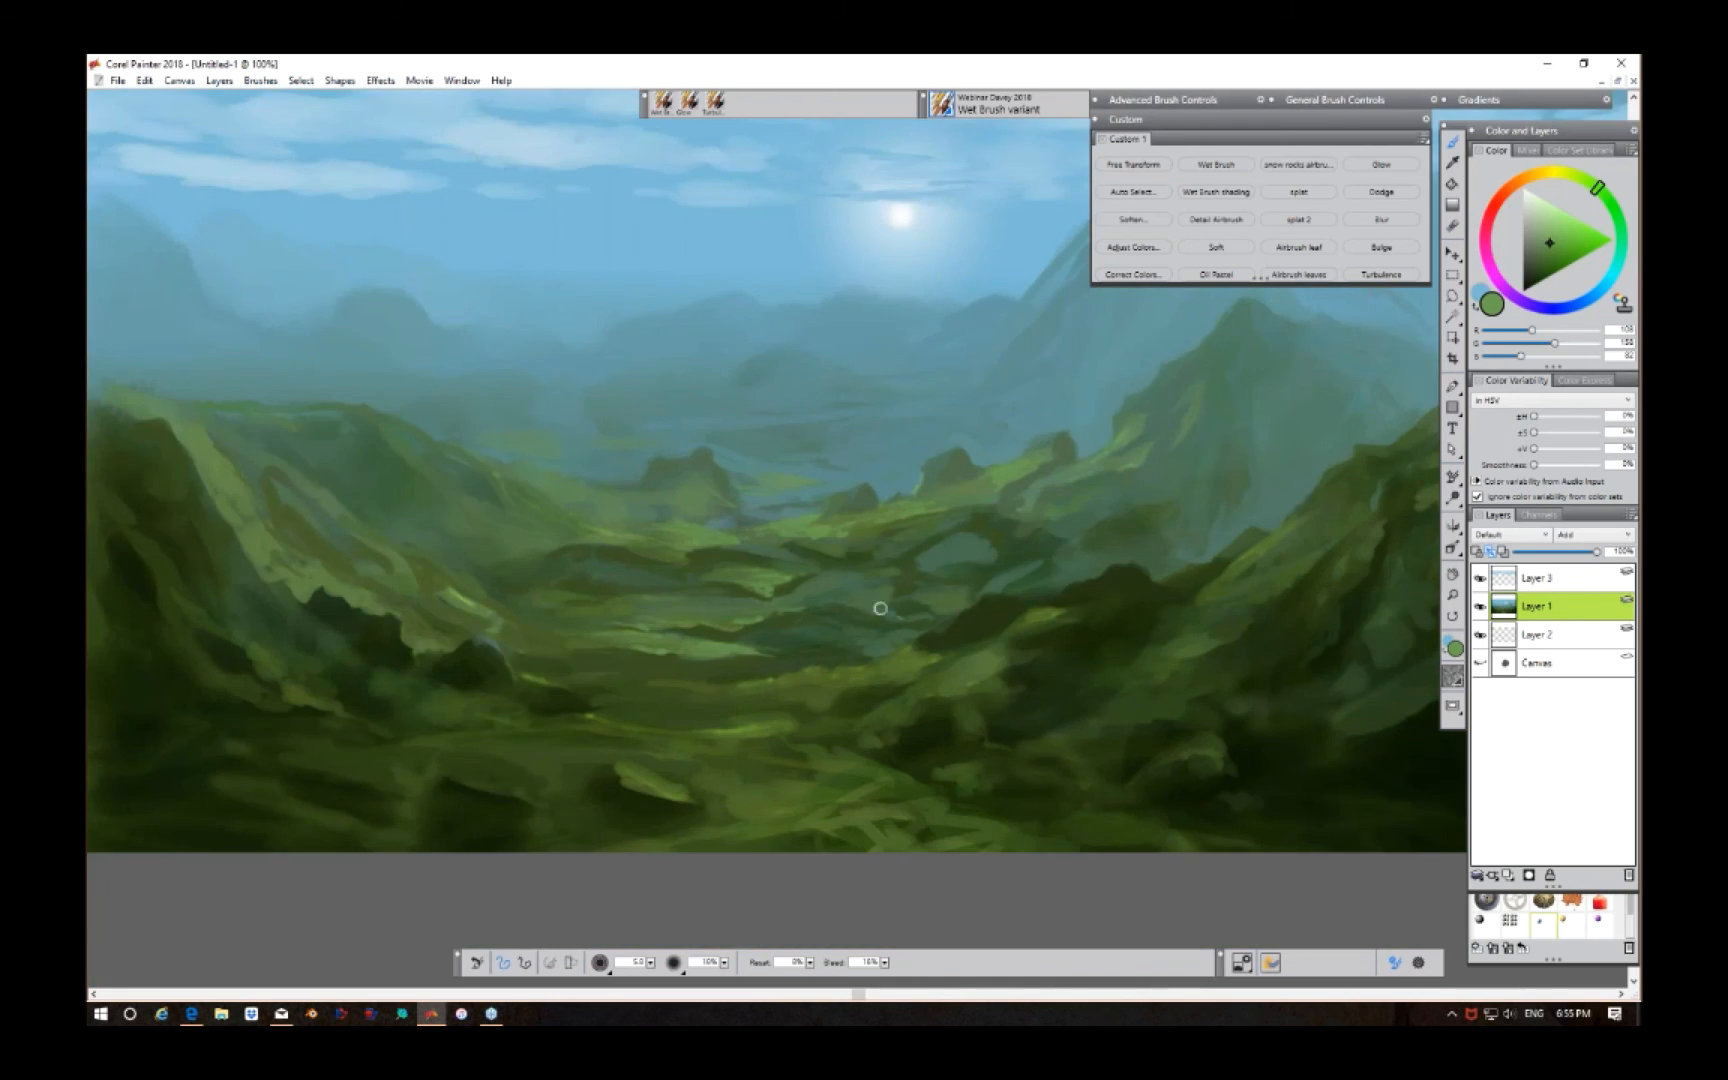
{"action": "left_click_drag", "start_coordinate": [1028, 549], "coordinate": [1001, 664]}
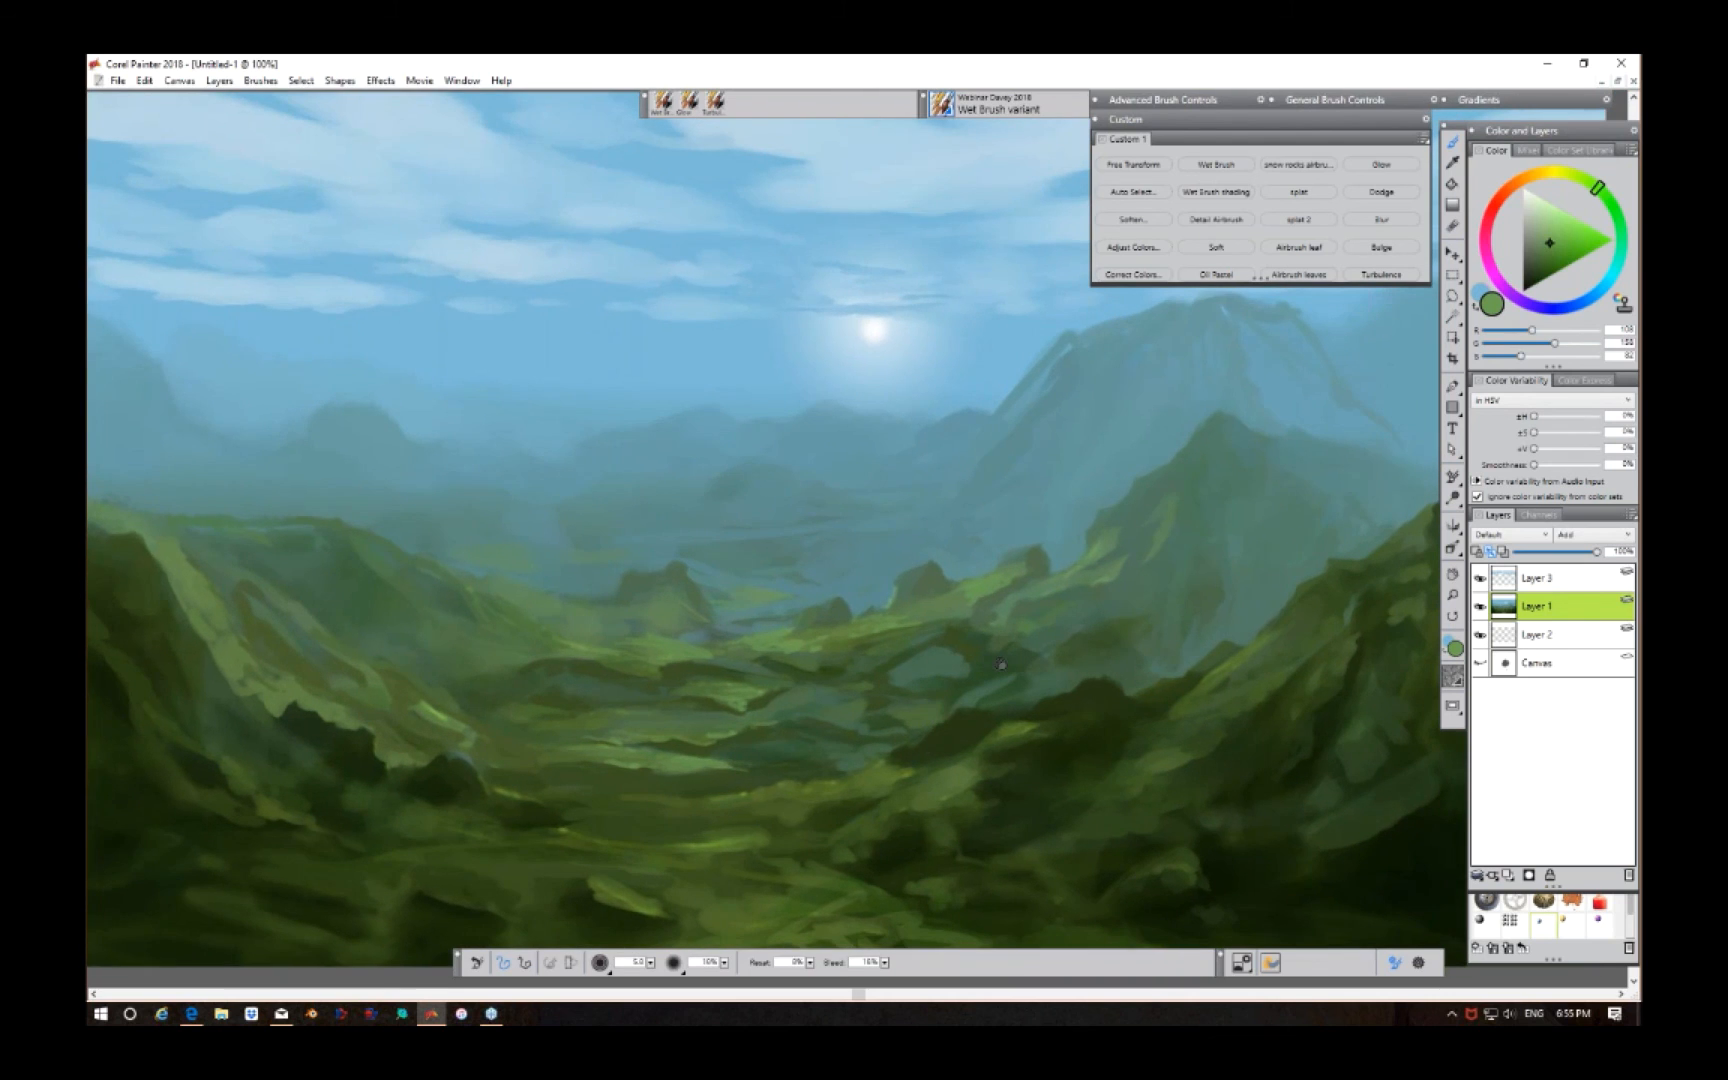
{"action": "left_click", "coordinate": [780, 588], "text": "alt"}
{"action": "left_click_drag", "start_coordinate": [651, 964], "coordinate": [503, 971]}
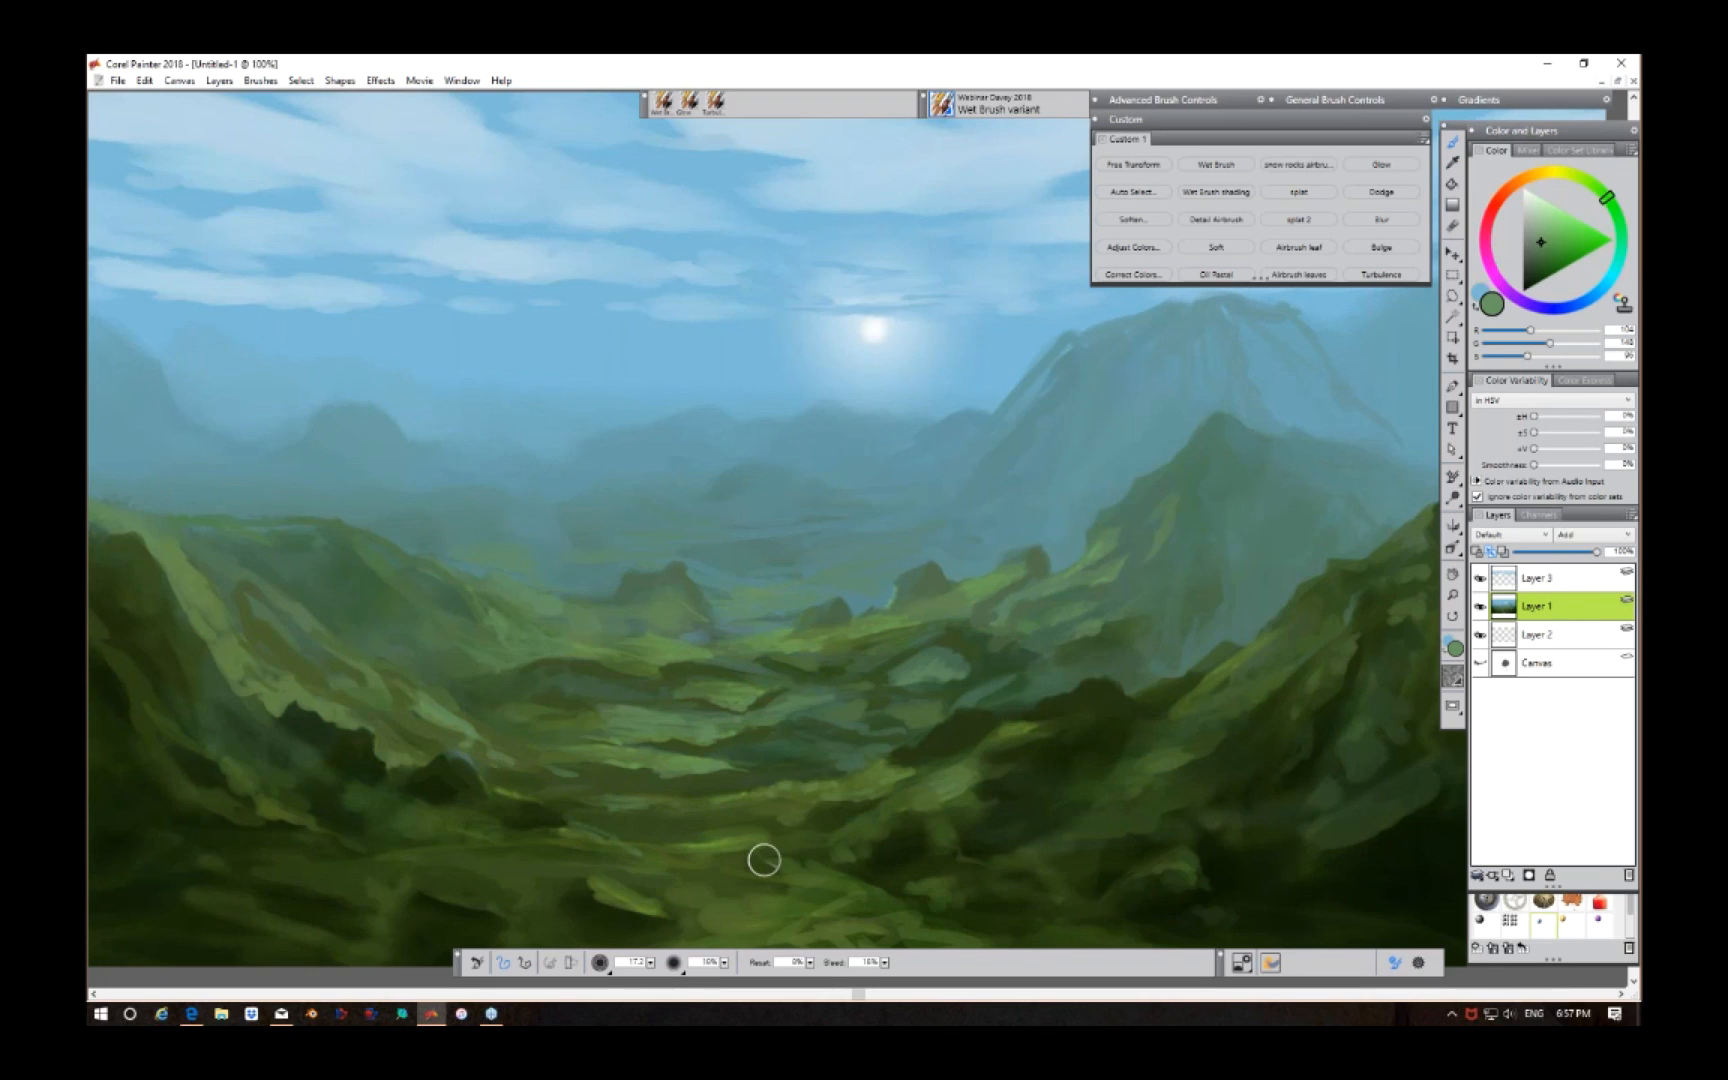
{"action": "left_click", "coordinate": [663, 659], "text": "alt"}
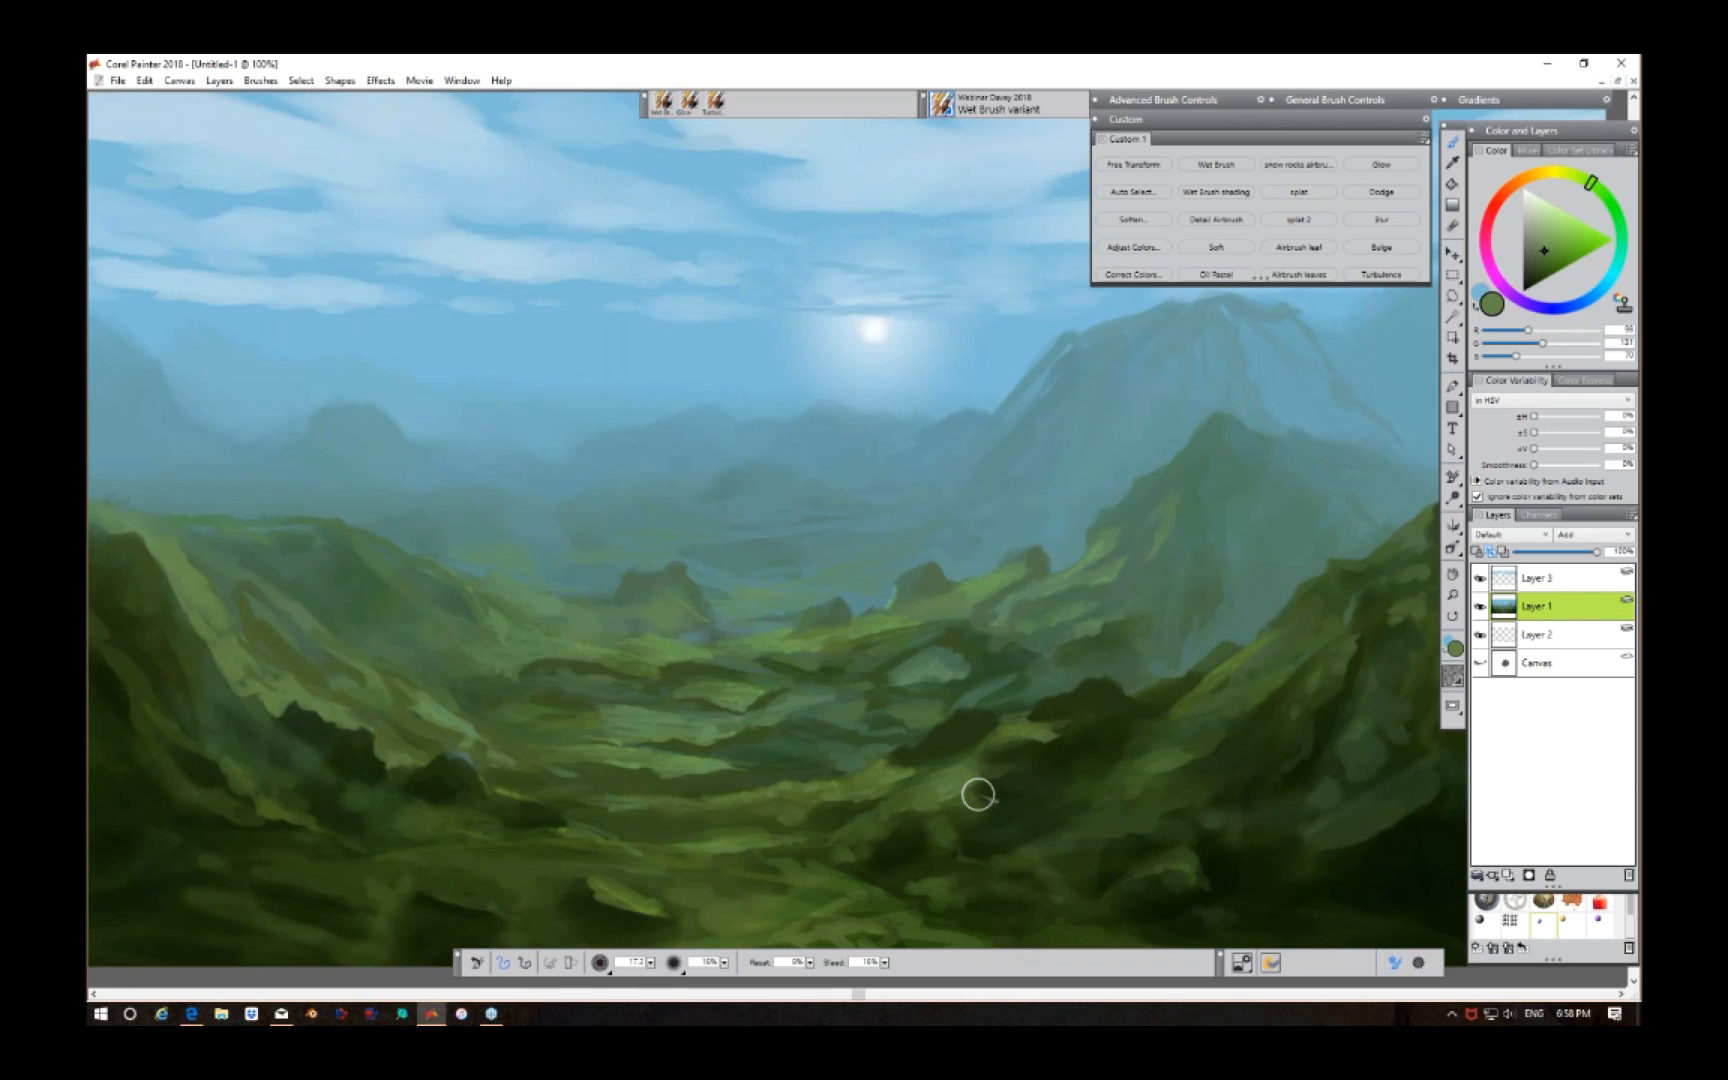
Step: Rework the large distant mountain with a blue sampled from it, and touch up the nearer hills and valley with sampled greens
{"action": "left_click", "coordinate": [983, 474], "text": "alt"}
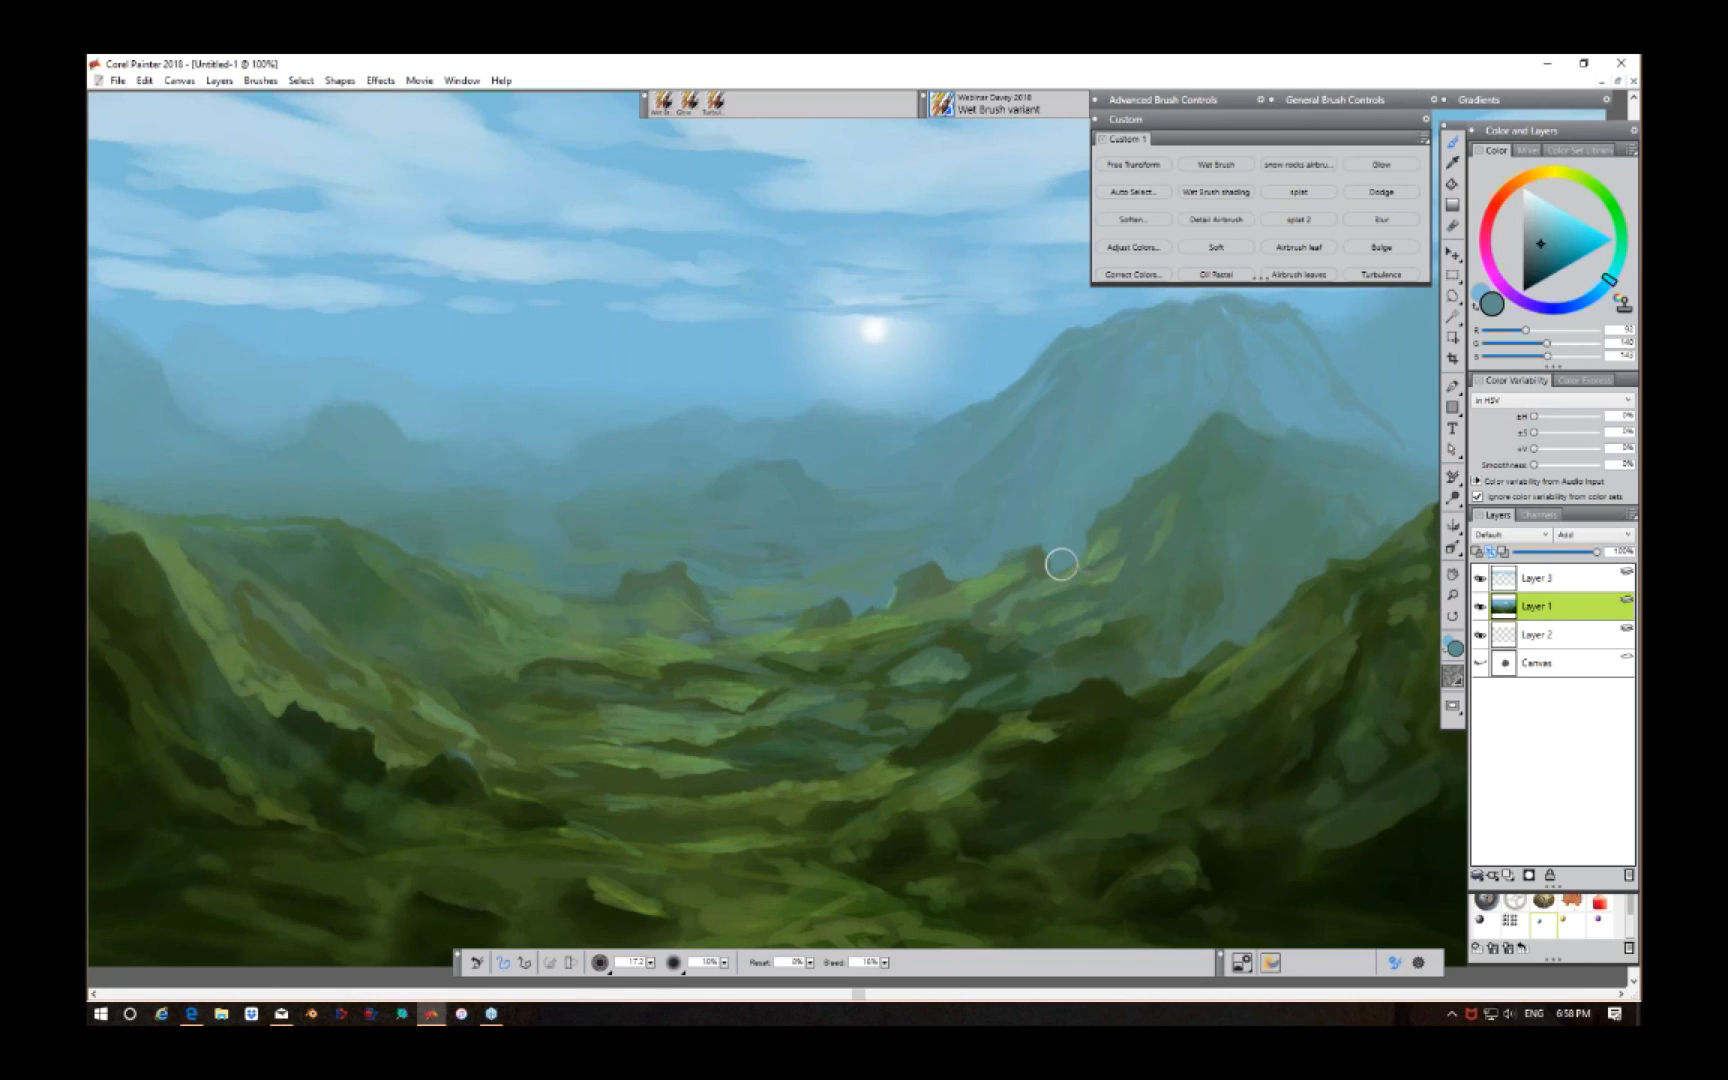
{"action": "left_click", "coordinate": [1250, 652], "text": "alt"}
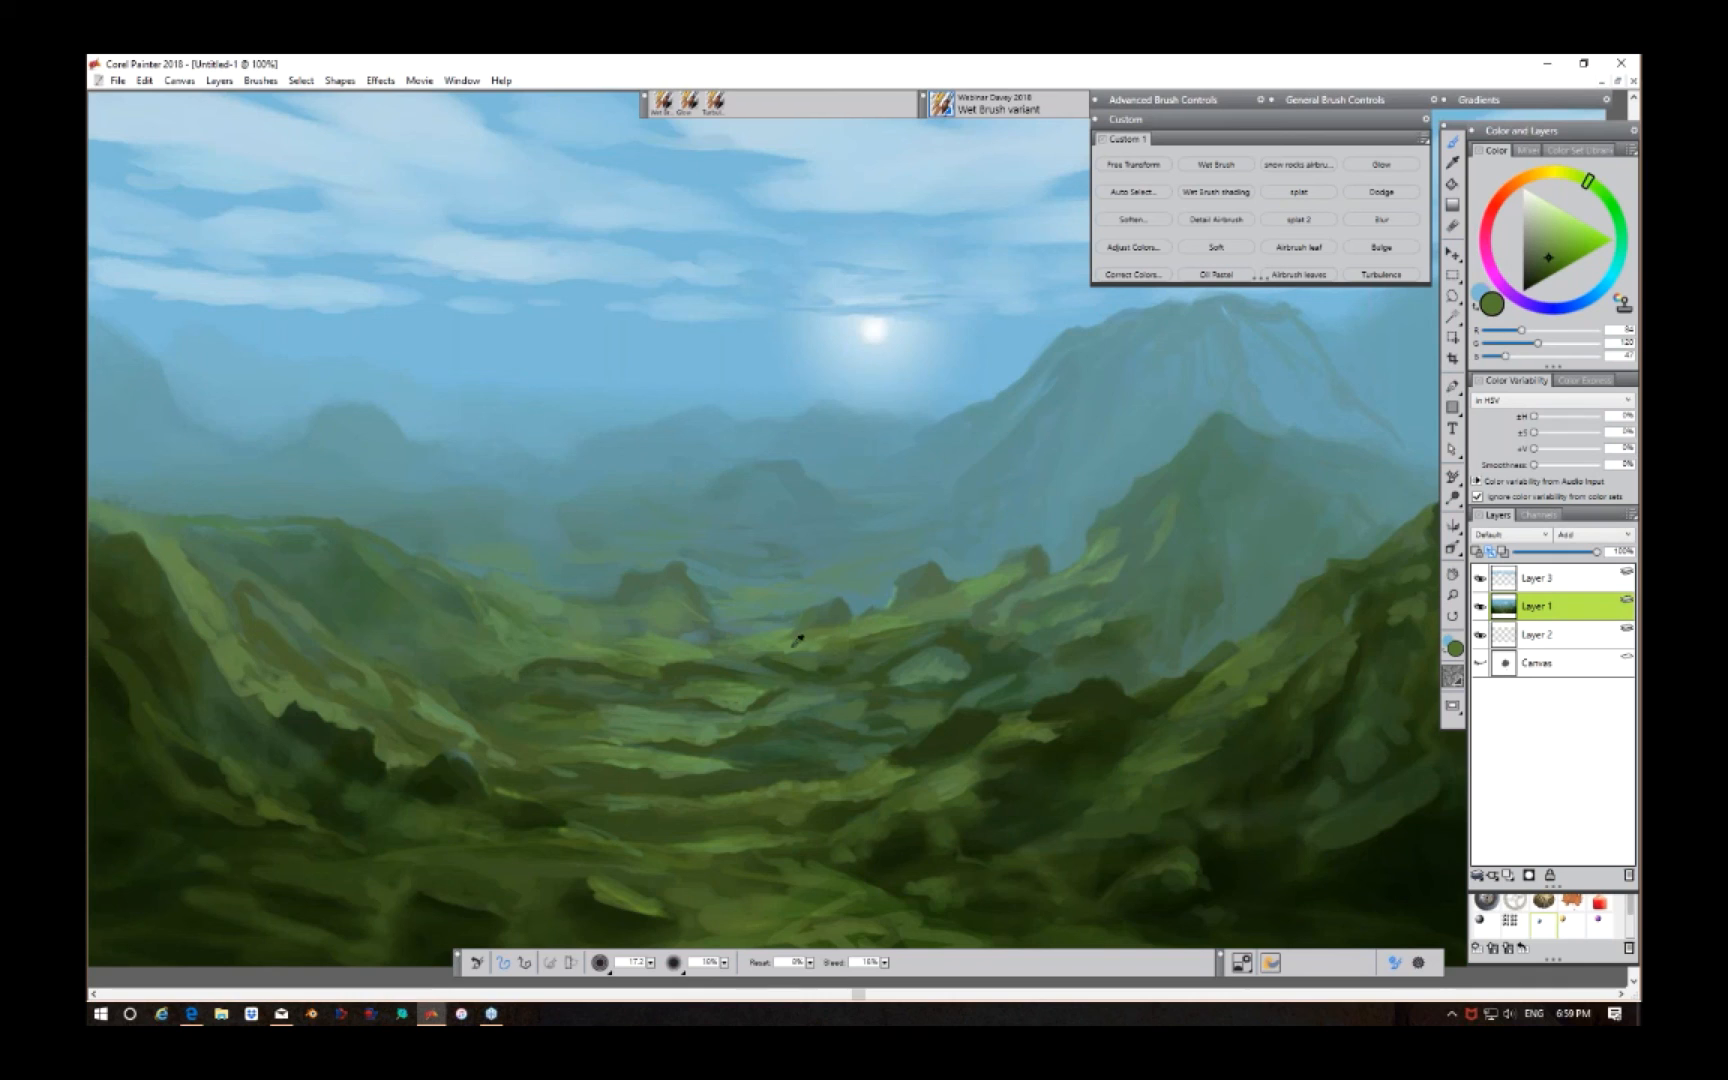
{"action": "left_click", "coordinate": [798, 636], "text": "alt"}
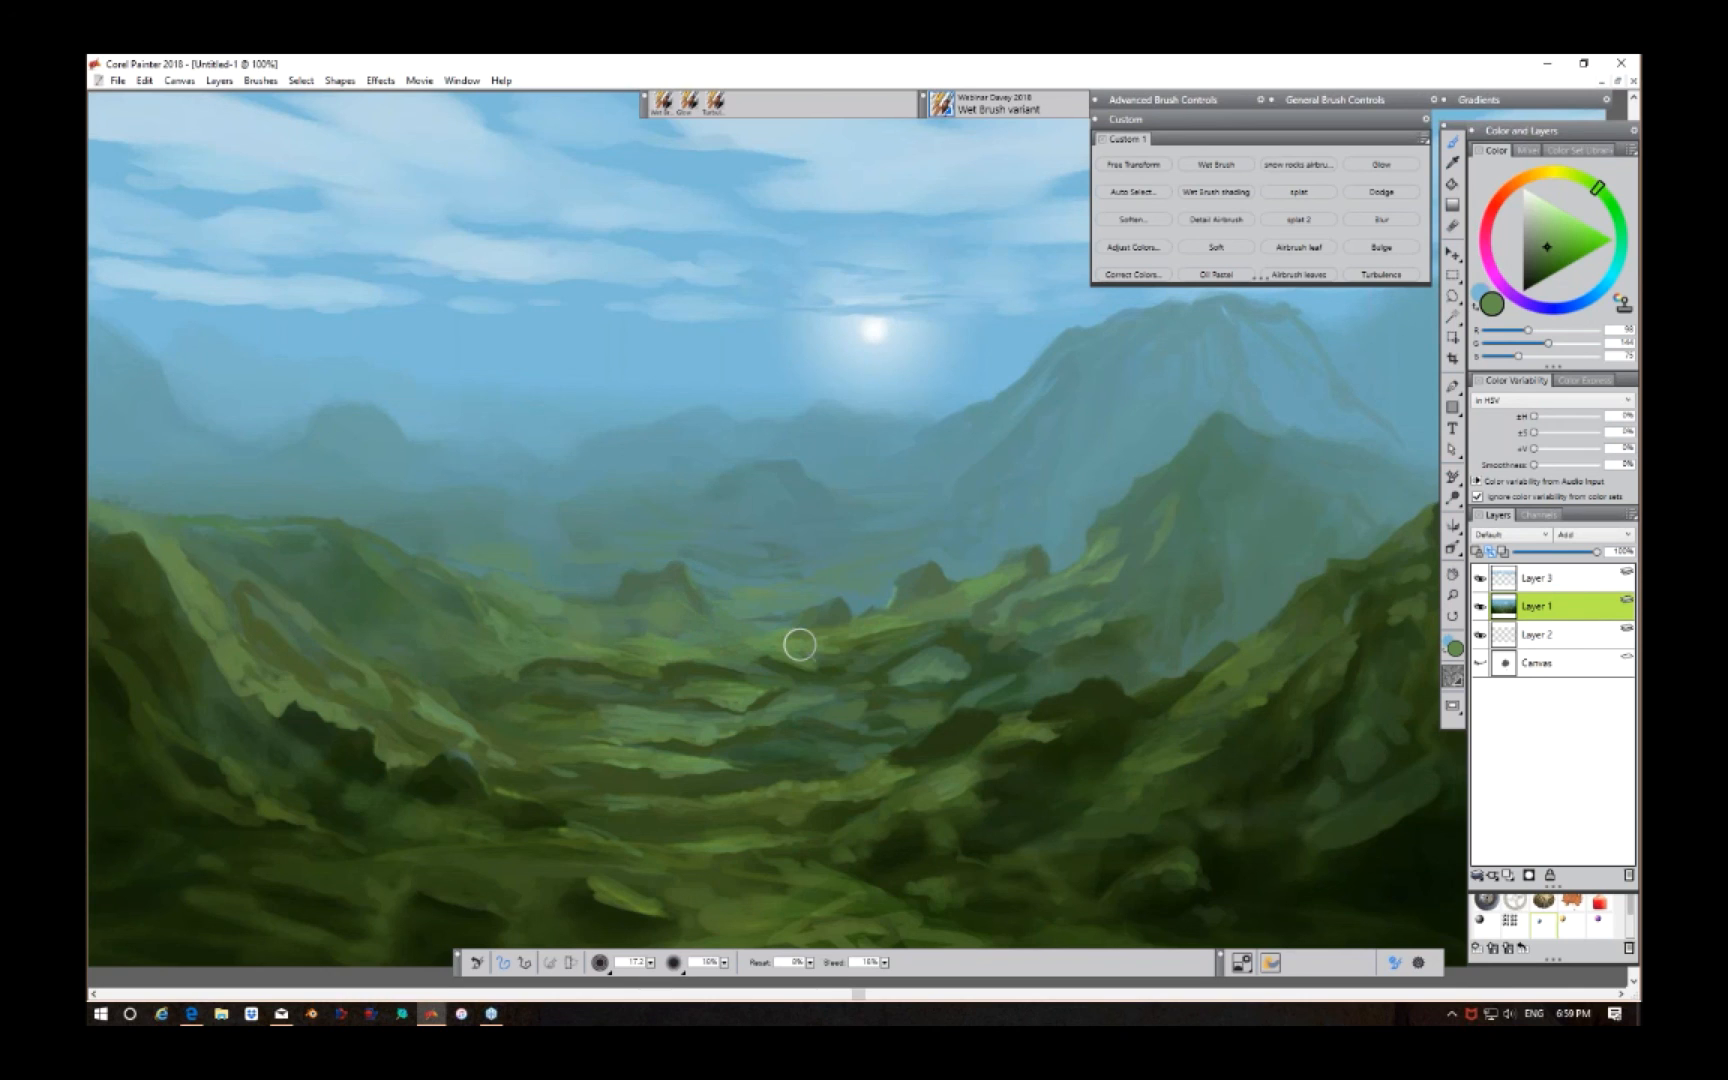
Step: Sample a muted teal from the middle-distance hill and shade the small central rock and the foreground boulder
{"action": "key", "text": "space"}
{"action": "mouse_move", "coordinate": [1144, 746]}
{"action": "left_mouse_down"}
{"action": "mouse_move", "coordinate": [1168, 560]}
{"action": "mouse_move", "coordinate": [1153, 506]}
{"action": "mouse_move", "coordinate": [1143, 547]}
{"action": "left_mouse_up"}
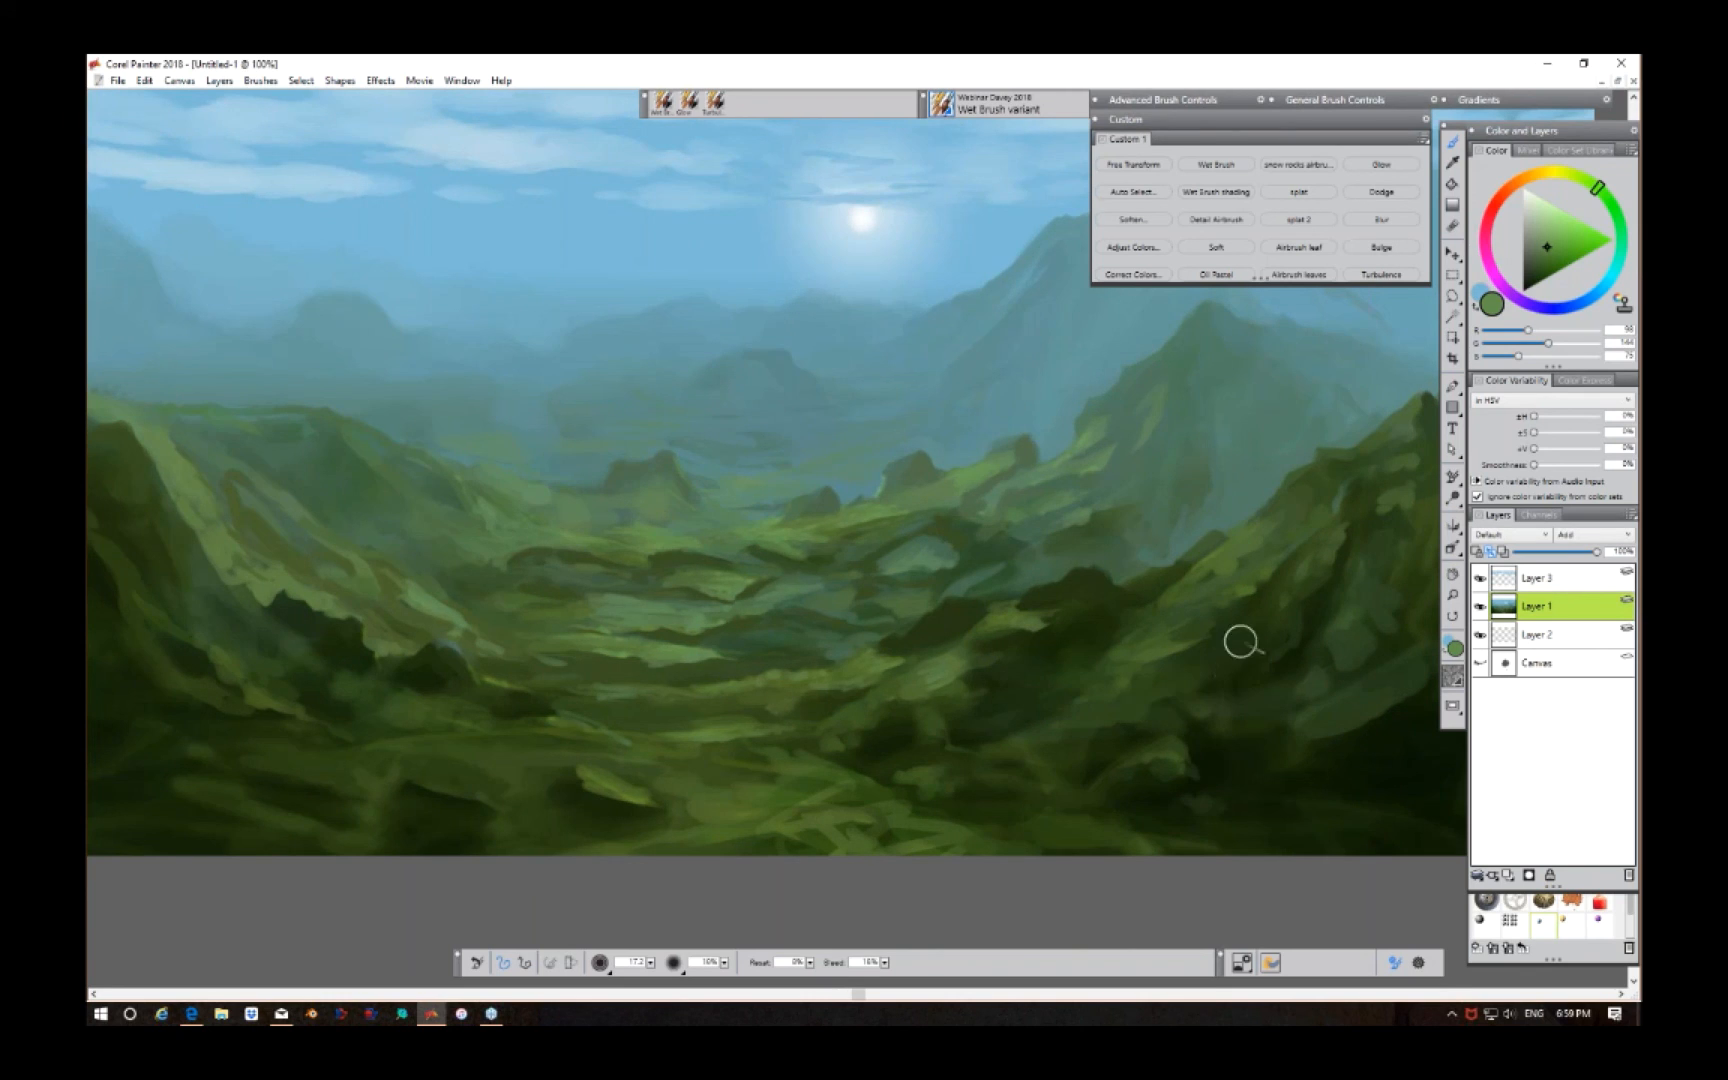
{"action": "left_click", "coordinate": [1203, 534], "text": "alt"}
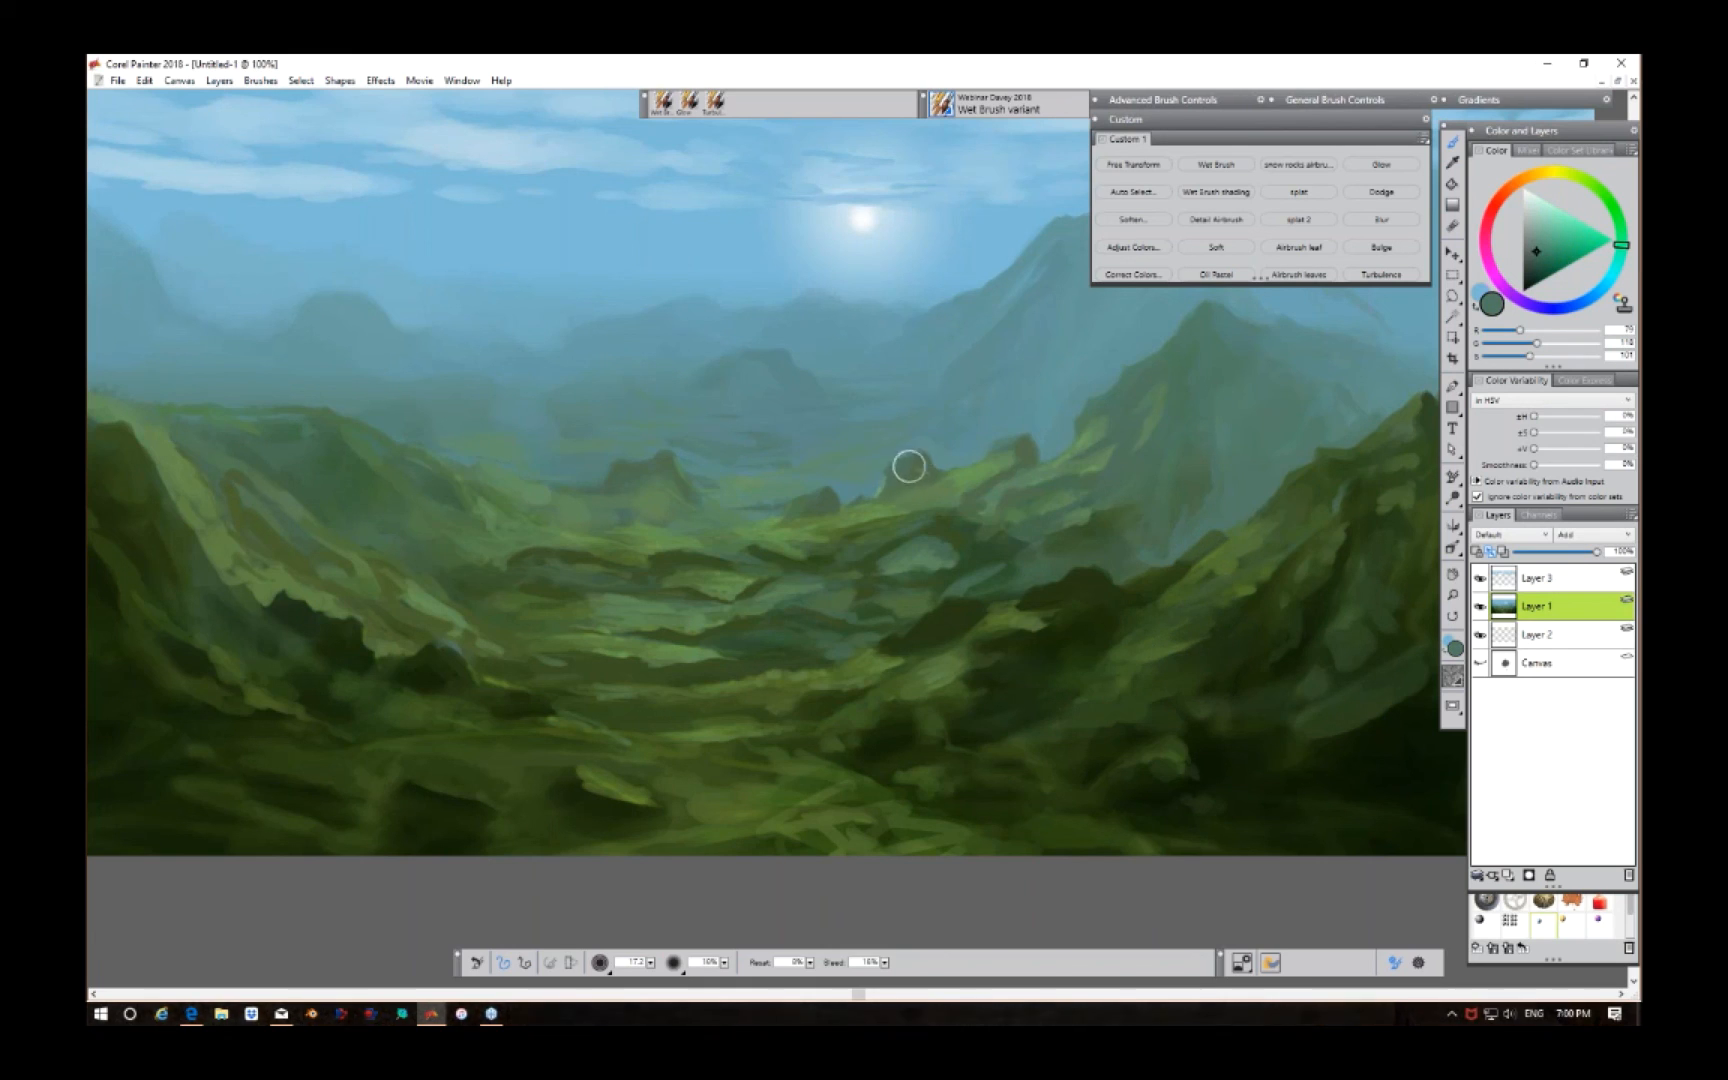
{"action": "left_click_drag", "start_coordinate": [909, 466], "coordinate": [914, 484]}
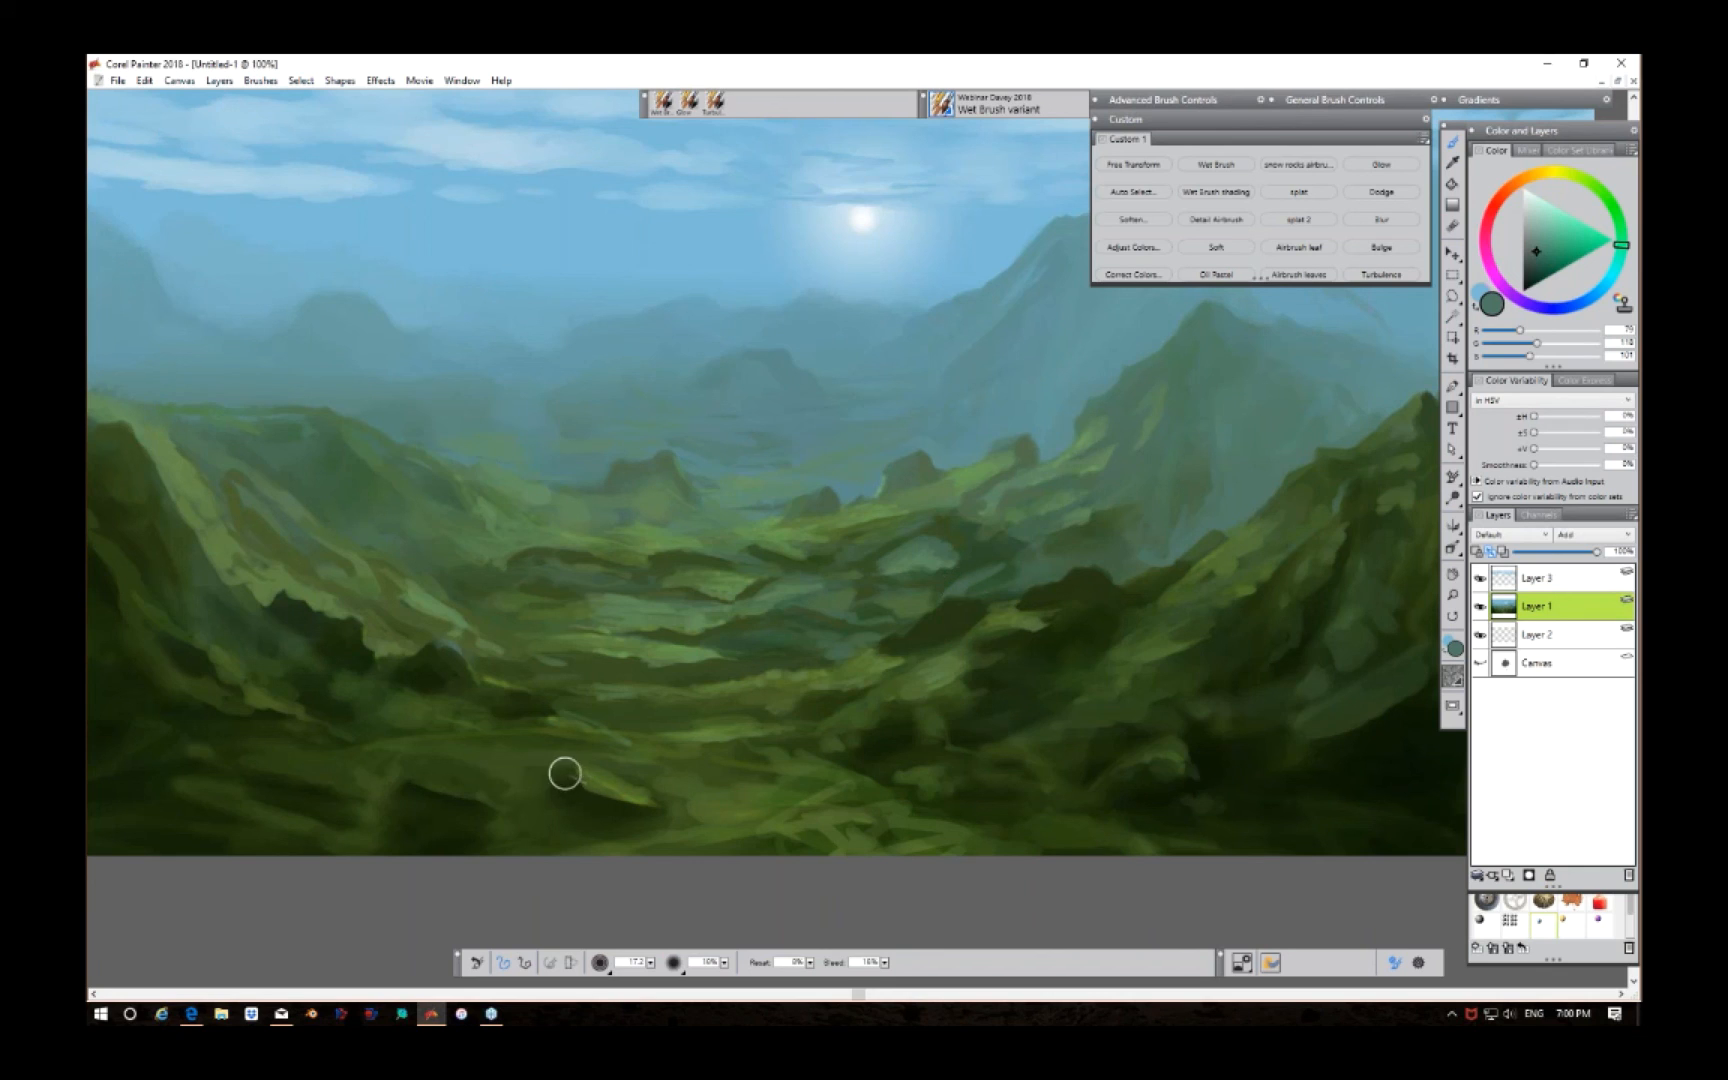
{"action": "mouse_move", "coordinate": [580, 798]}
{"action": "left_mouse_down"}
{"action": "mouse_move", "coordinate": [594, 814]}
{"action": "mouse_move", "coordinate": [552, 783]}
{"action": "left_mouse_up"}
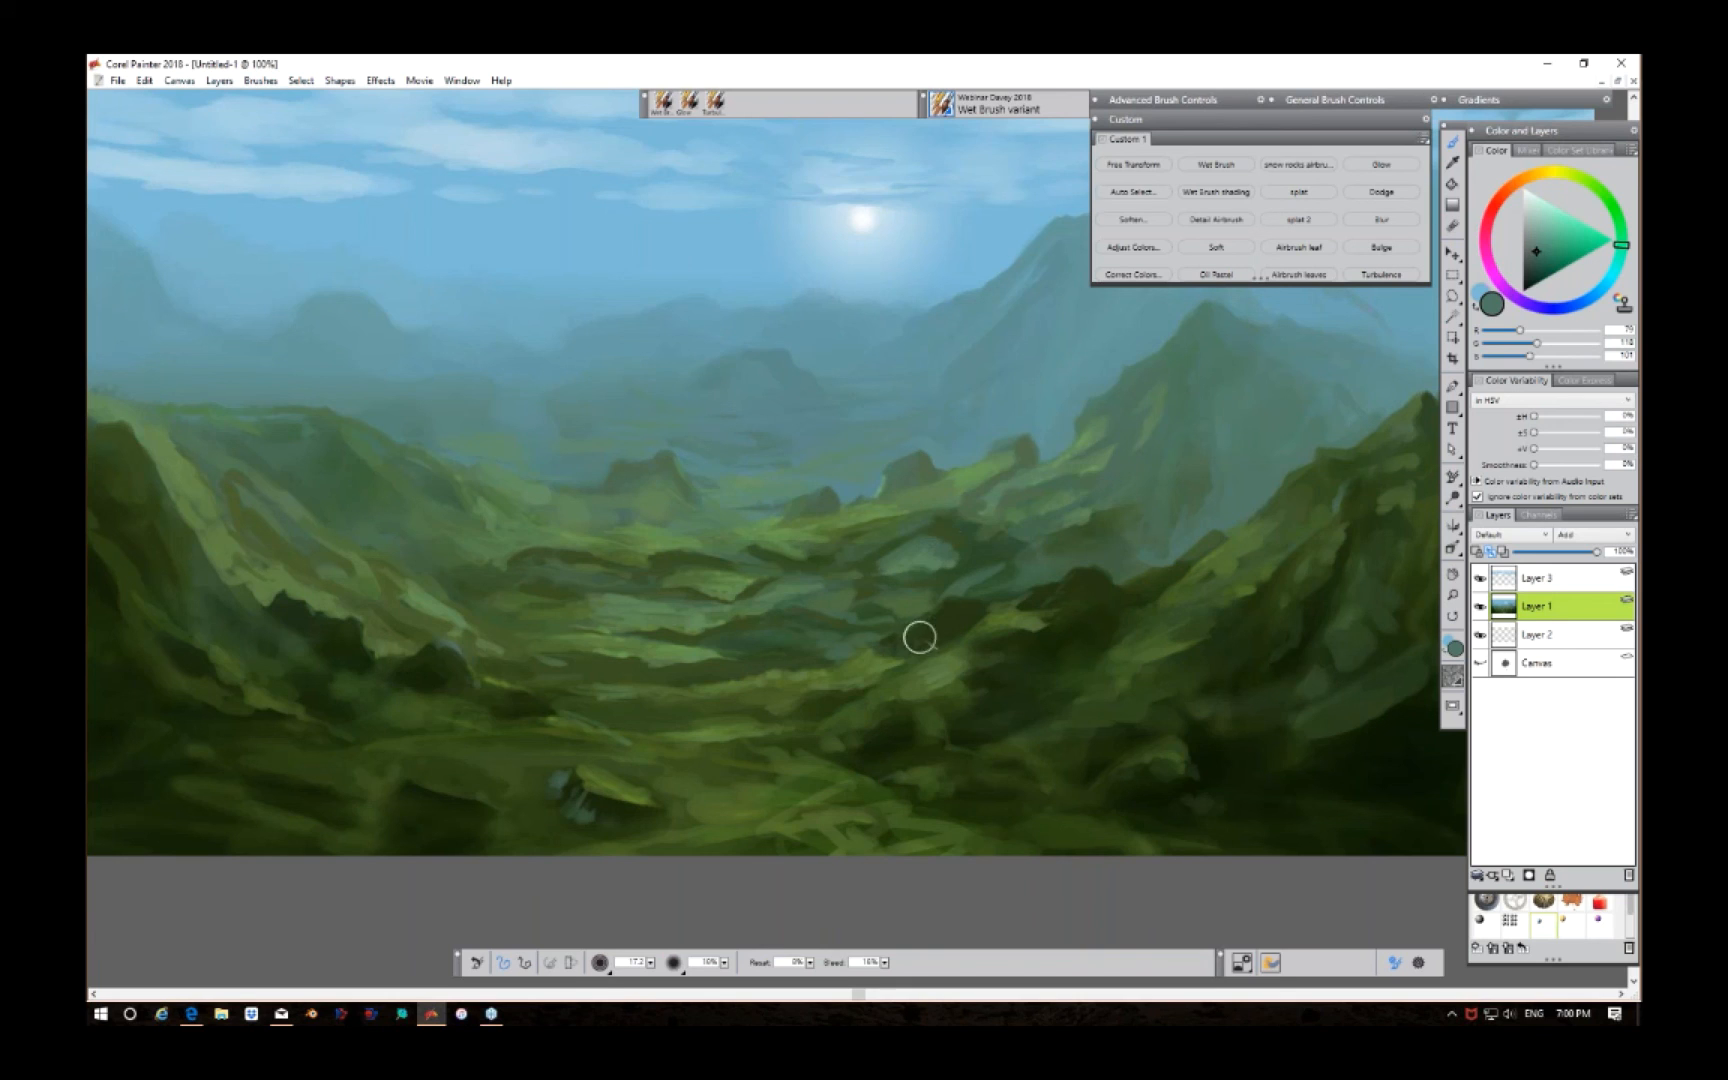
Step: Sample greens from the mid-valley and paint over the ground patches and small slopes around its center
{"action": "left_click", "coordinate": [792, 546], "text": "alt"}
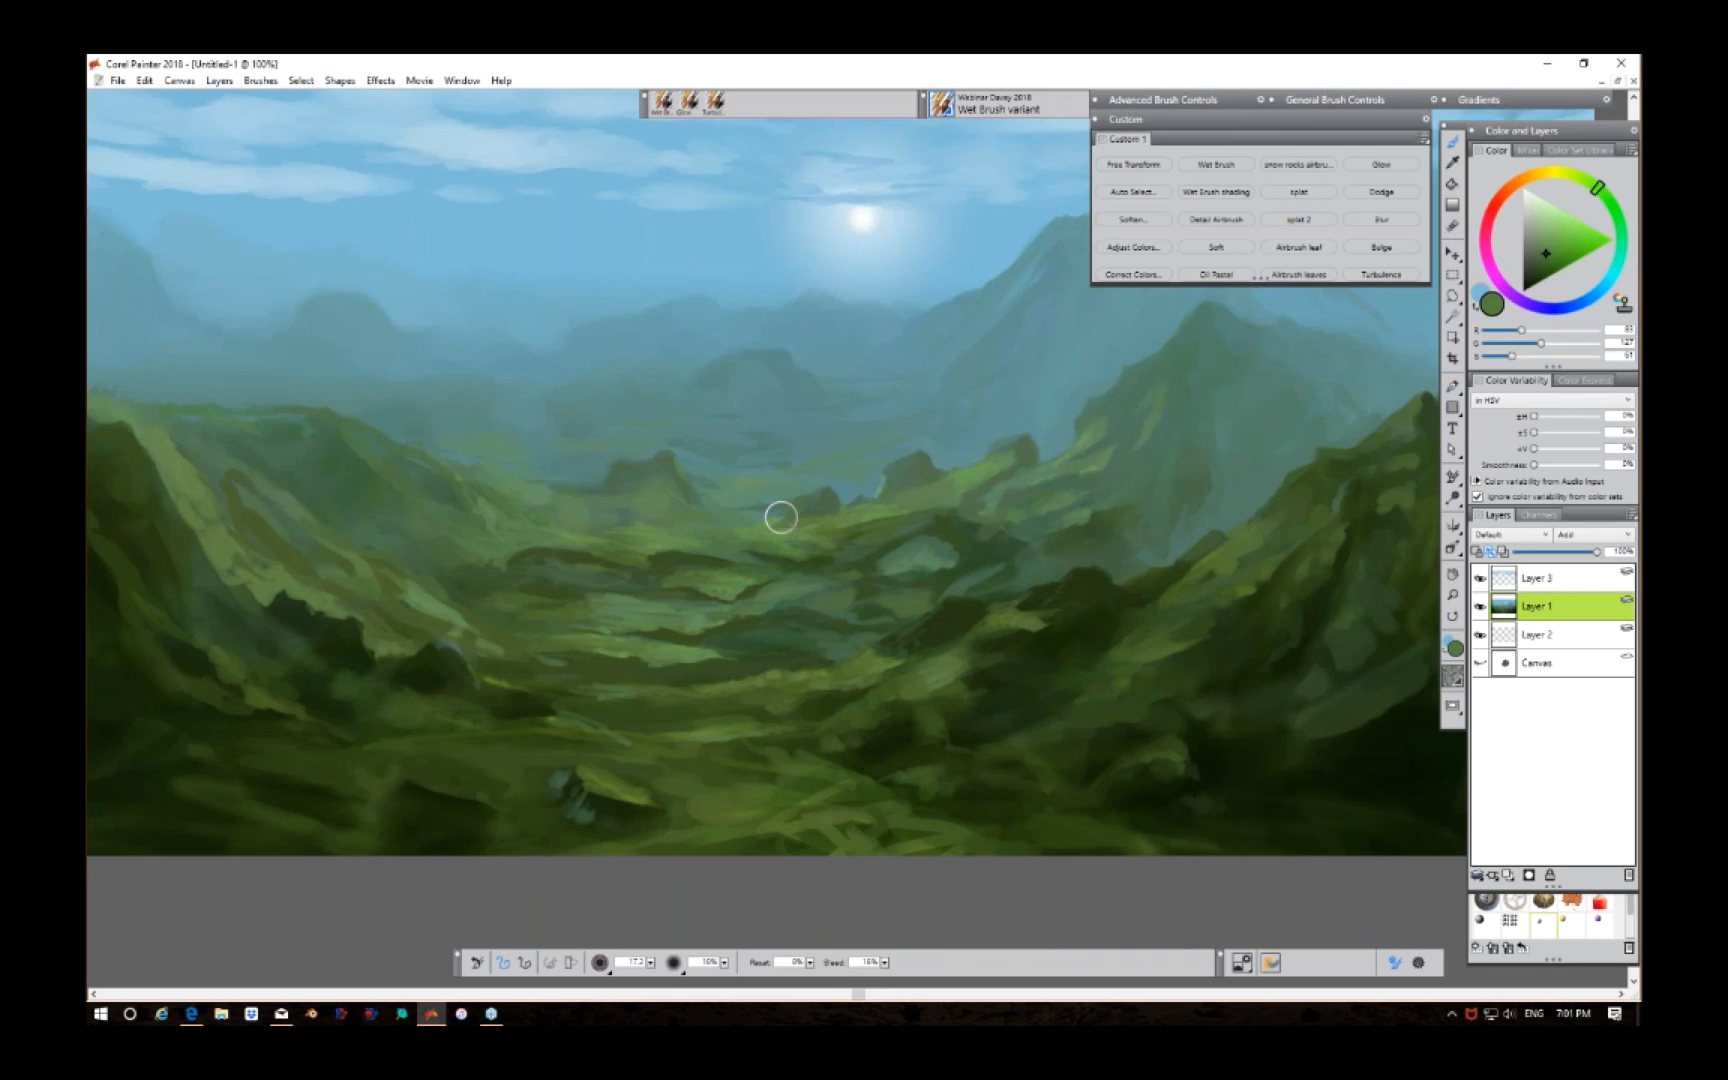
{"action": "left_click", "coordinate": [977, 472], "text": "alt"}
{"action": "left_click_drag", "start_coordinate": [1005, 490], "coordinate": [983, 503]}
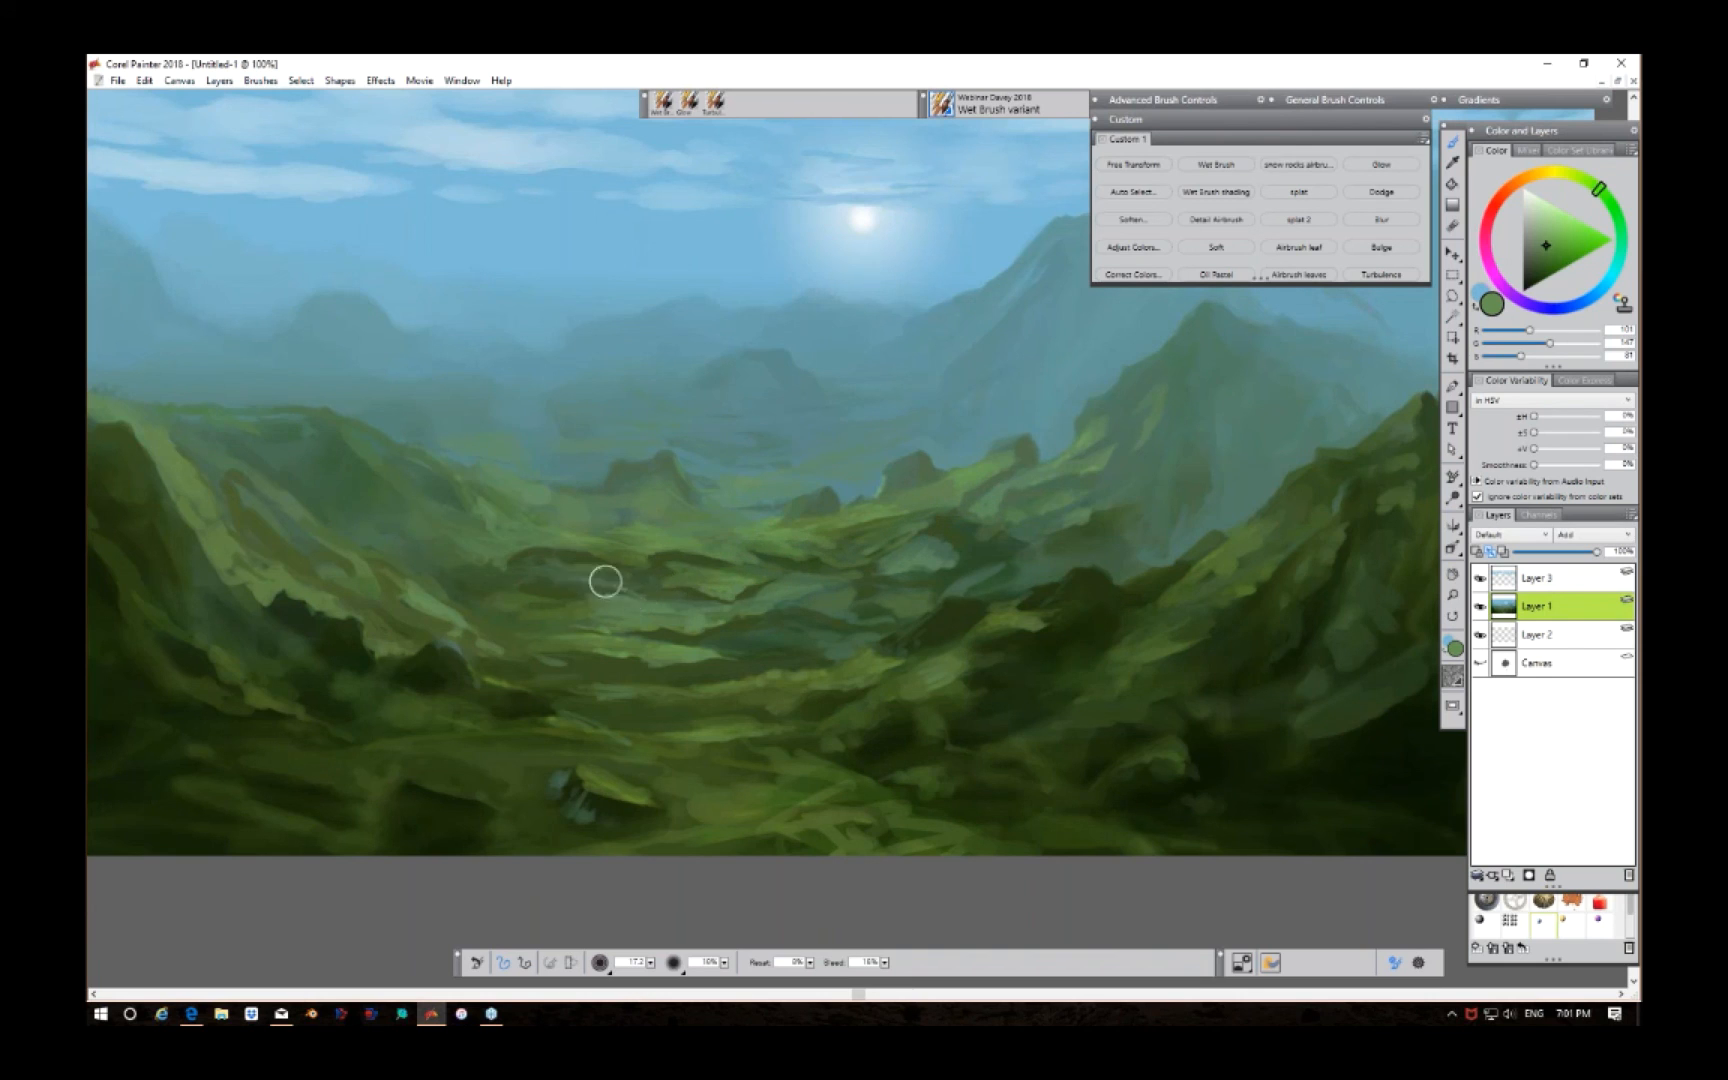
Step: Add a new layer above Layer 1 and set its composite method to Shadow Map
{"action": "key", "text": "ctrl+minus"}
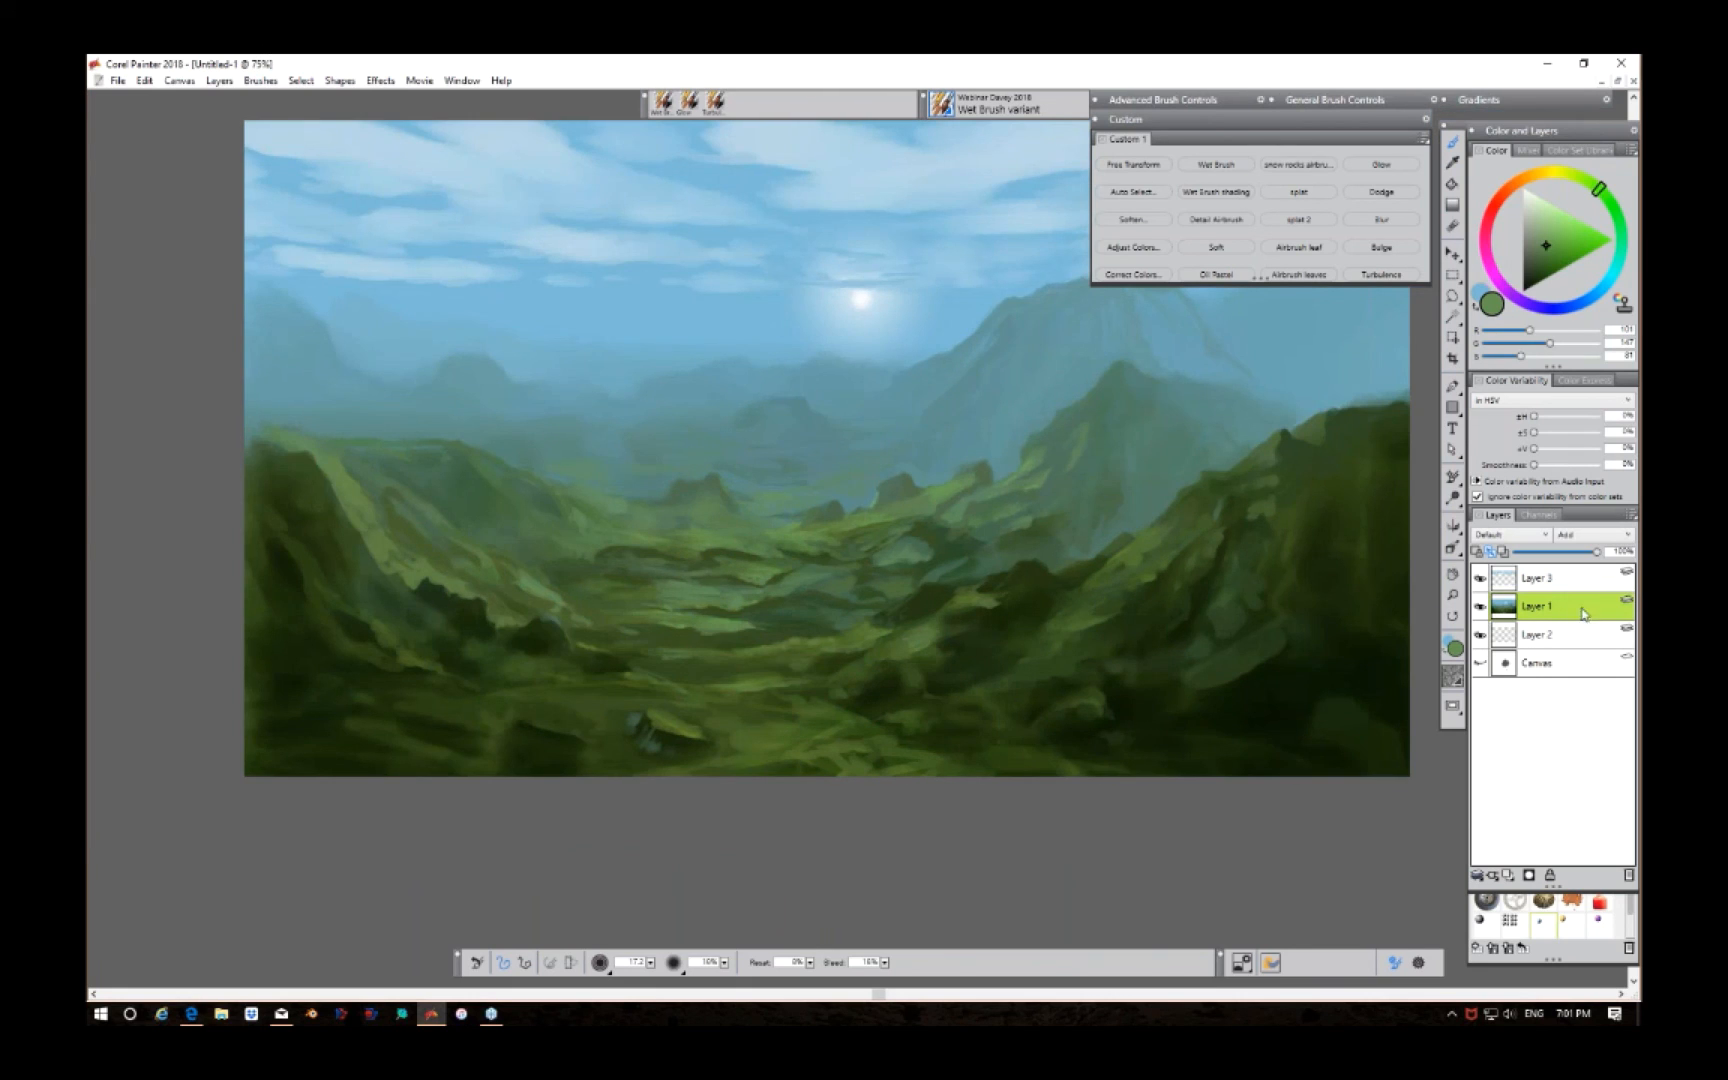
{"action": "left_click", "coordinate": [1508, 875]}
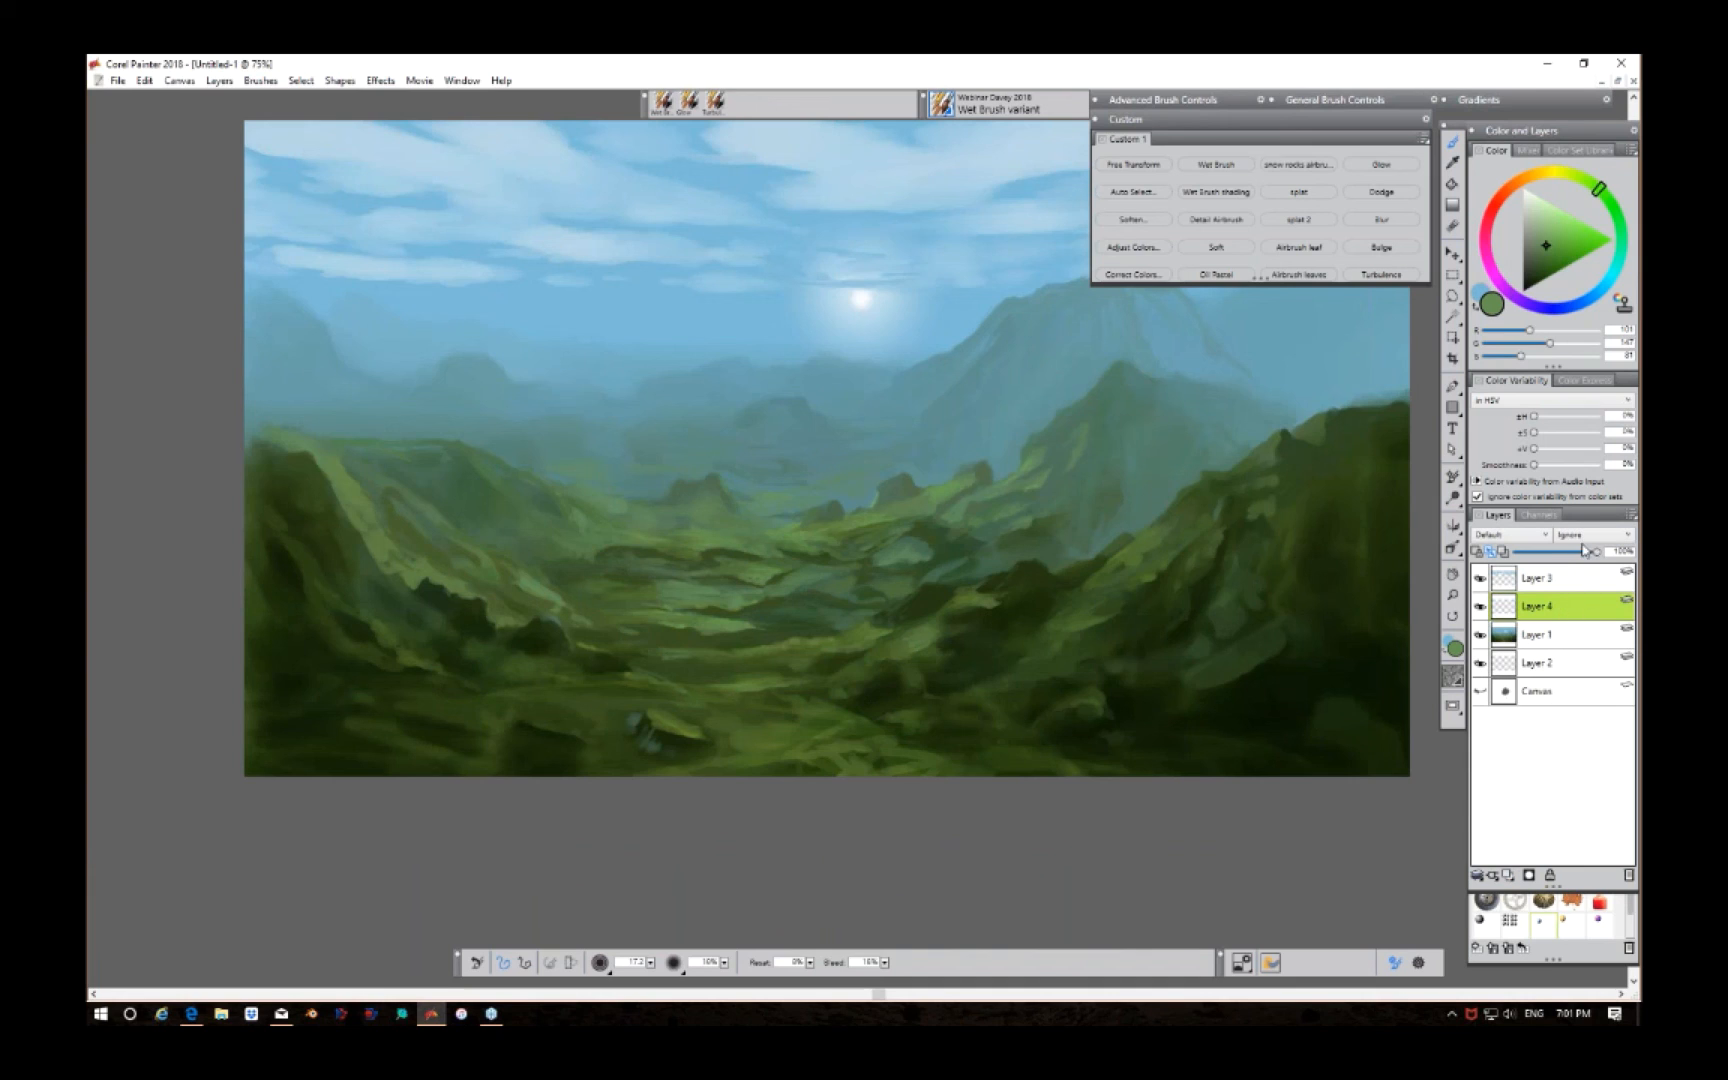
{"action": "left_click", "coordinate": [1545, 544]}
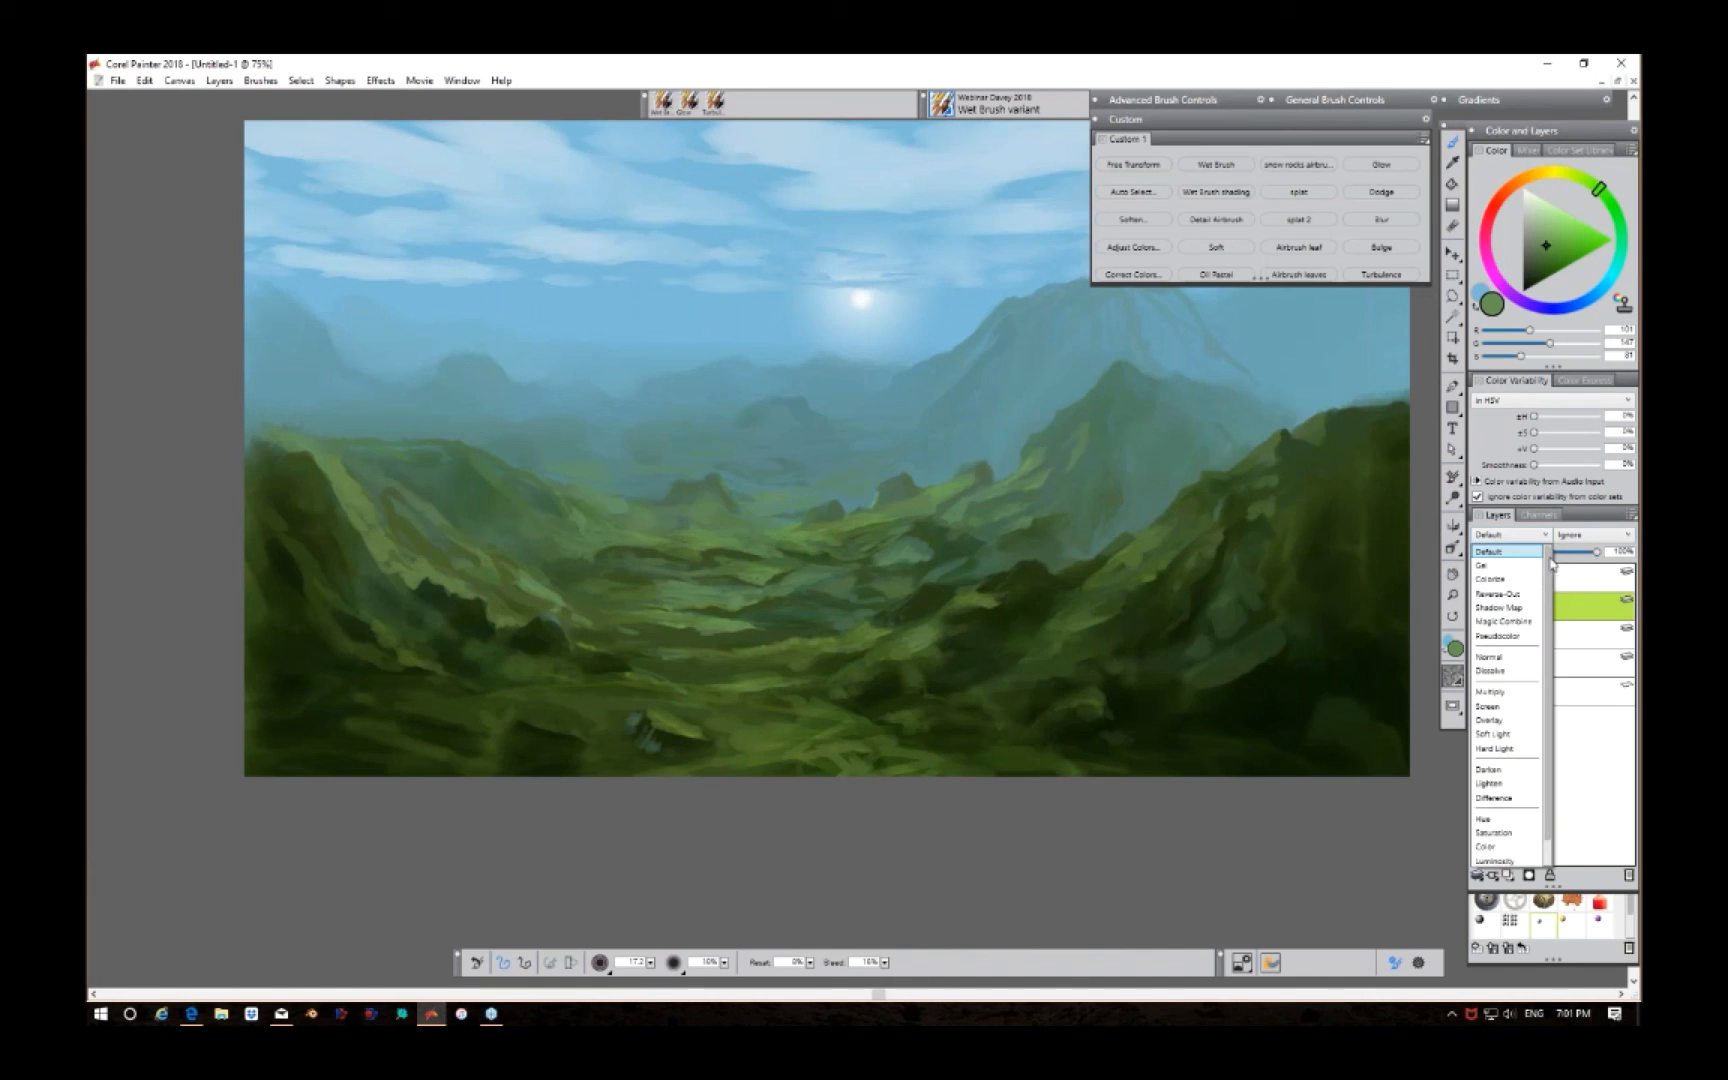
{"action": "left_click", "coordinate": [1527, 608]}
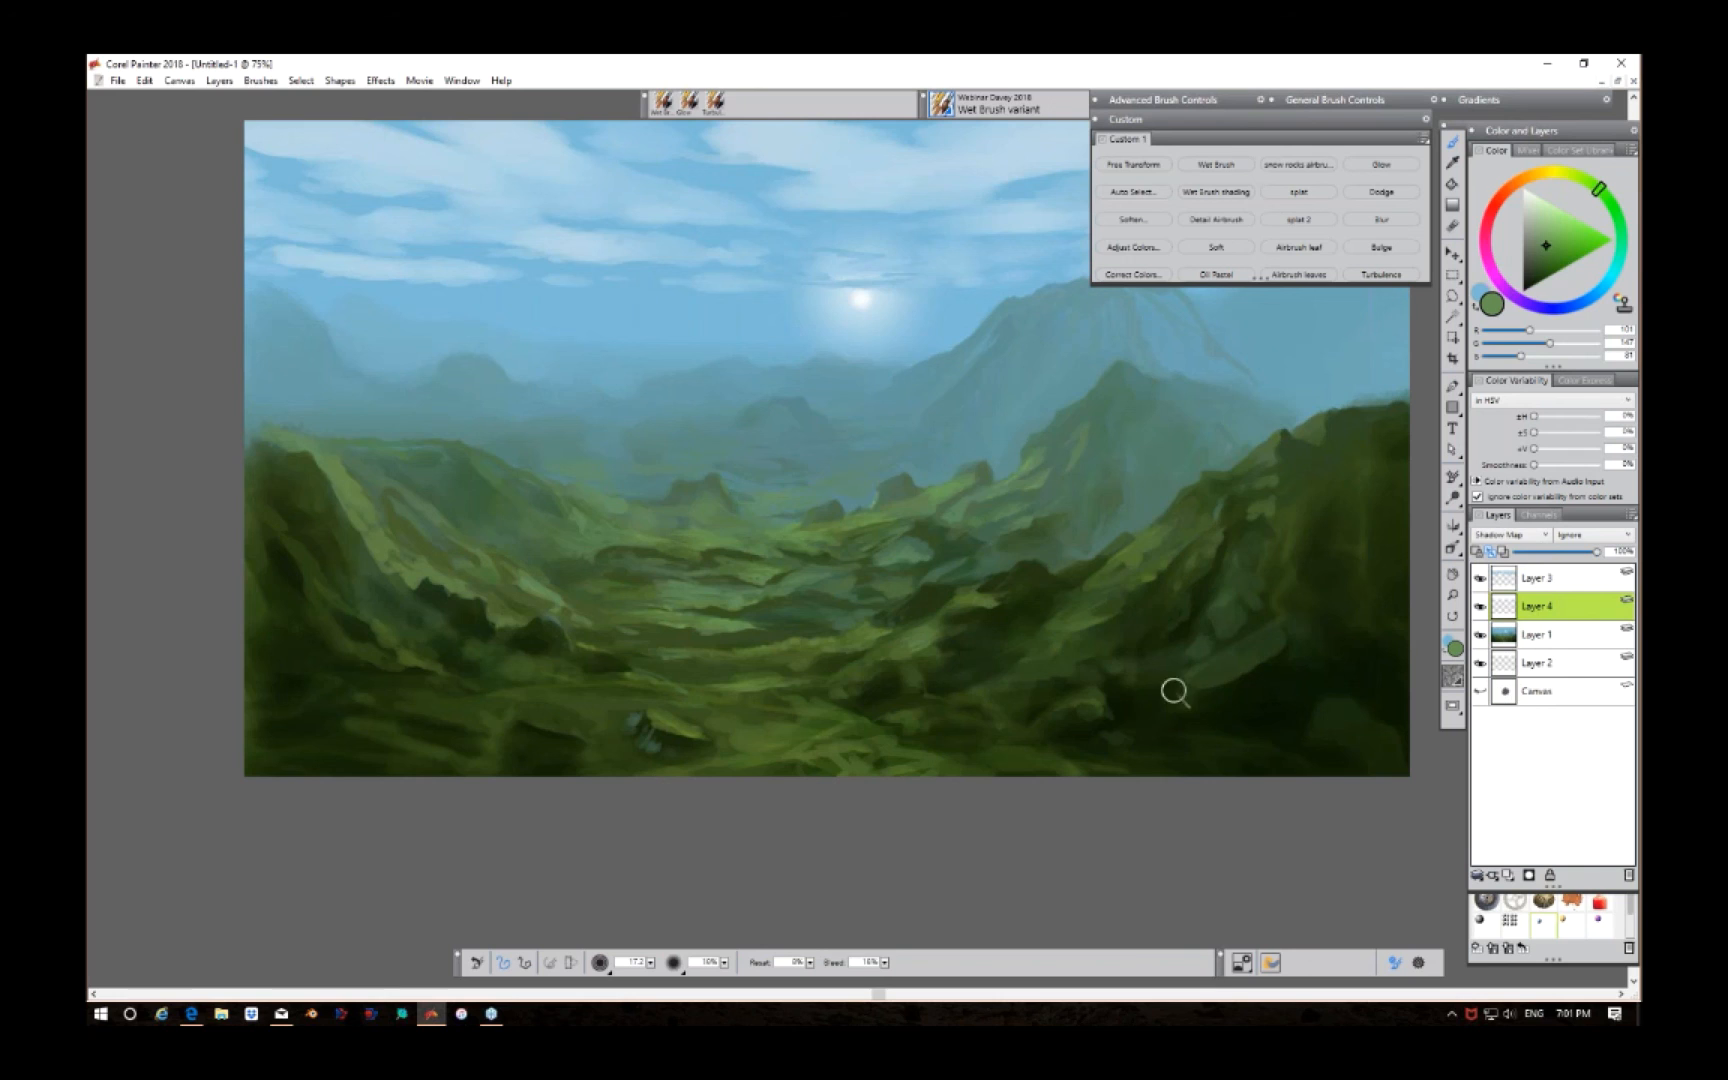
Step: On Layer 1, sample a hazy blue and define the distant peak on the far left of the valley
{"action": "mouse_move", "coordinate": [1122, 624]}
{"action": "left_mouse_down"}
{"action": "mouse_move", "coordinate": [1100, 680]}
{"action": "mouse_move", "coordinate": [1137, 721]}
{"action": "left_mouse_up"}
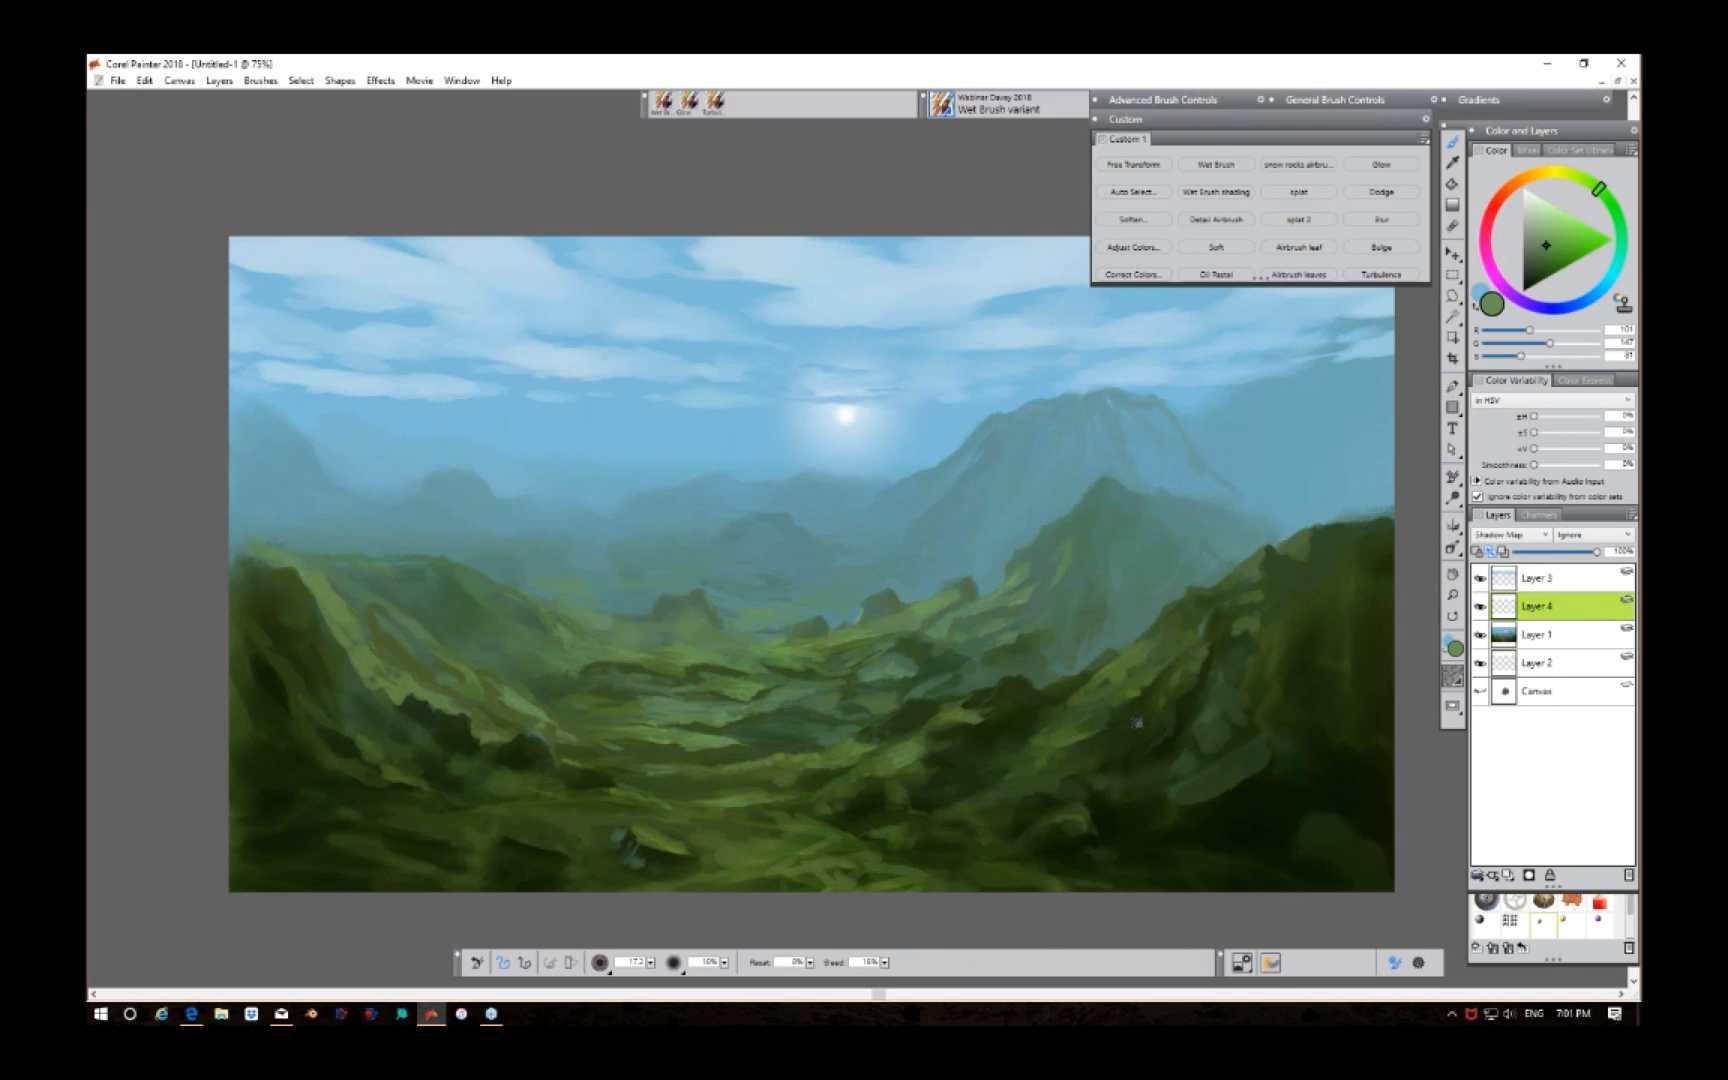
{"action": "left_click", "coordinate": [1570, 640]}
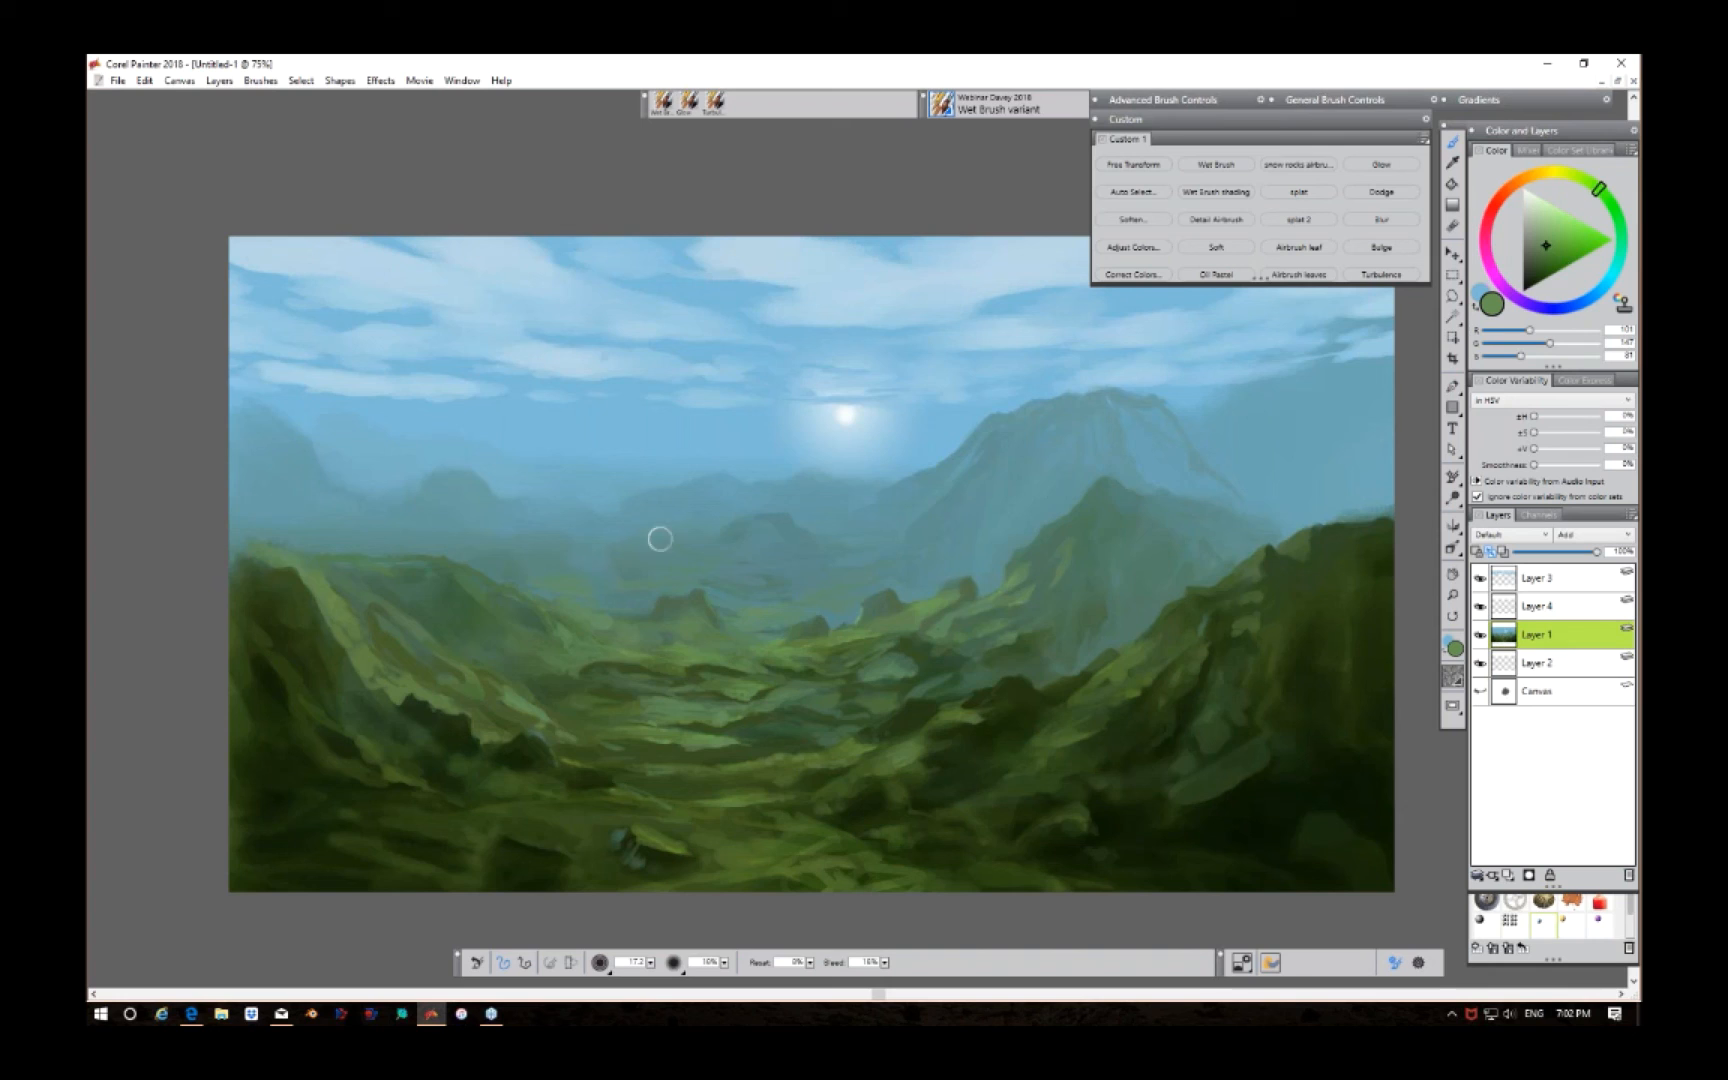
{"action": "left_click", "coordinate": [468, 489], "text": "alt"}
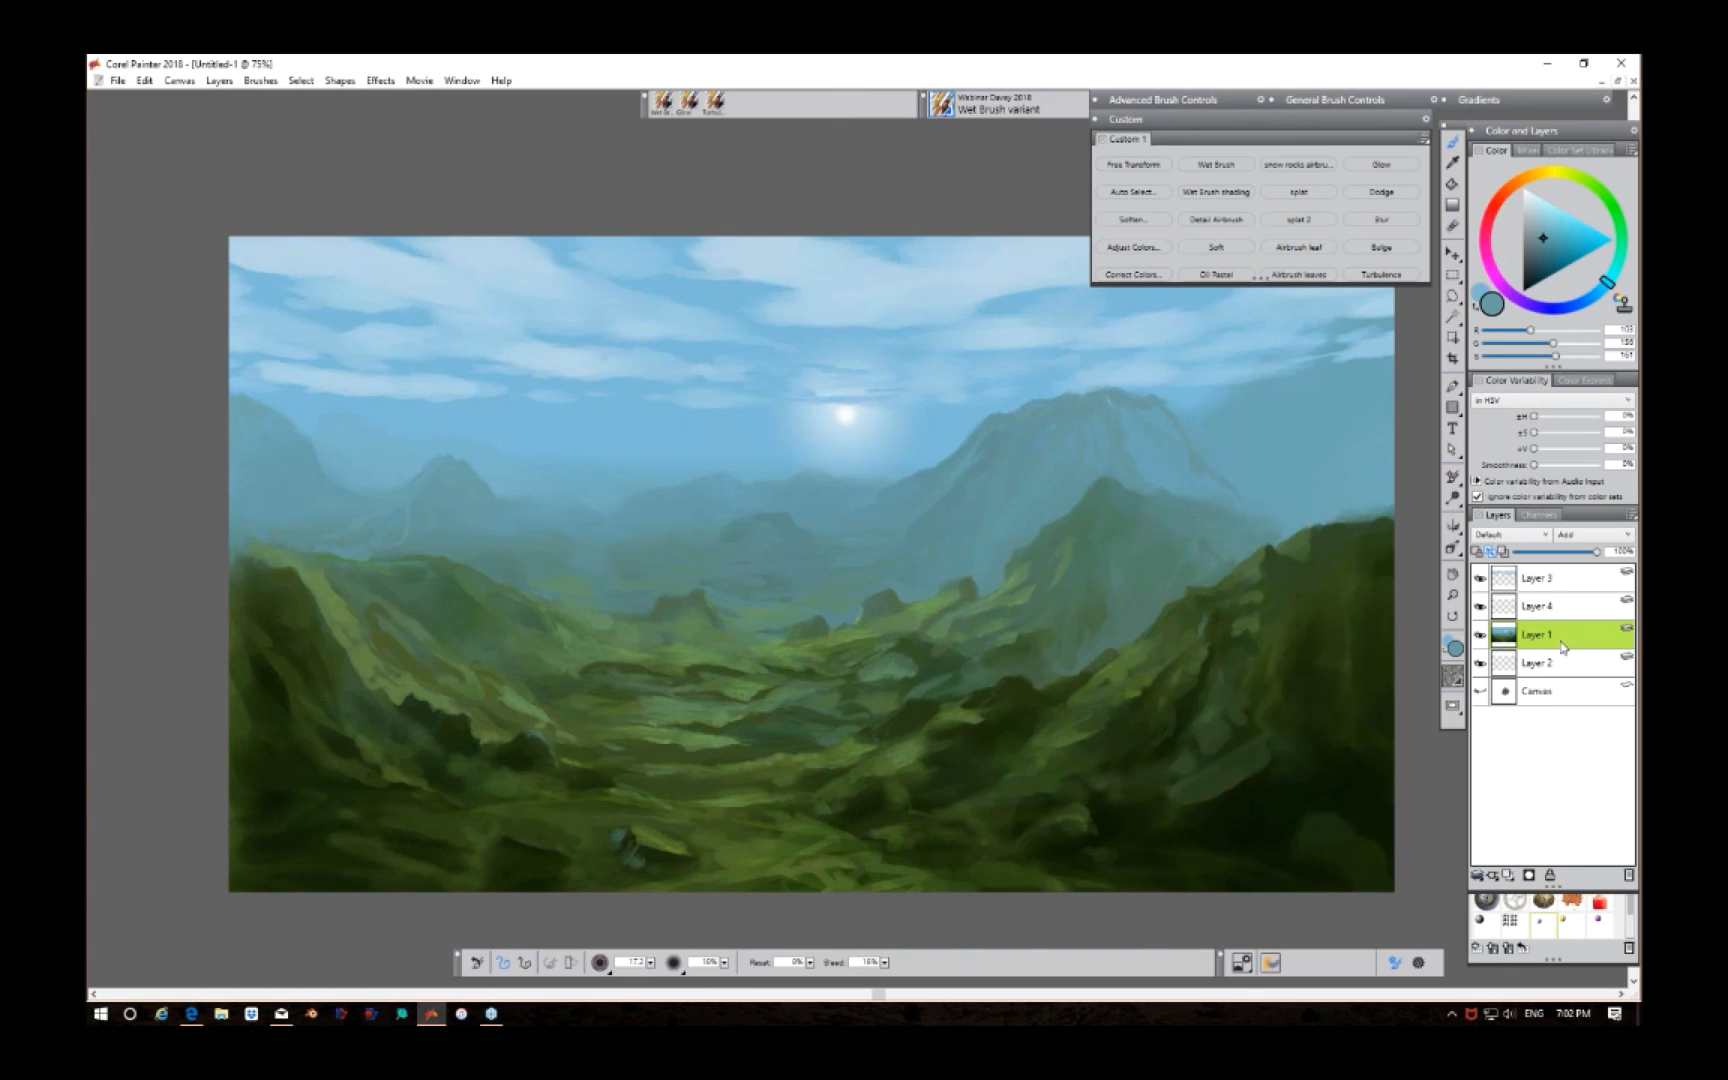
Step: With the Glow brush at about 212, sample a valley green and add a soft glow across the mid-valley
{"action": "left_click", "coordinate": [1382, 164]}
{"action": "mouse_move", "coordinate": [650, 962]}
{"action": "left_mouse_down"}
{"action": "mouse_move", "coordinate": [680, 964]}
{"action": "mouse_move", "coordinate": [557, 969]}
{"action": "left_mouse_up"}
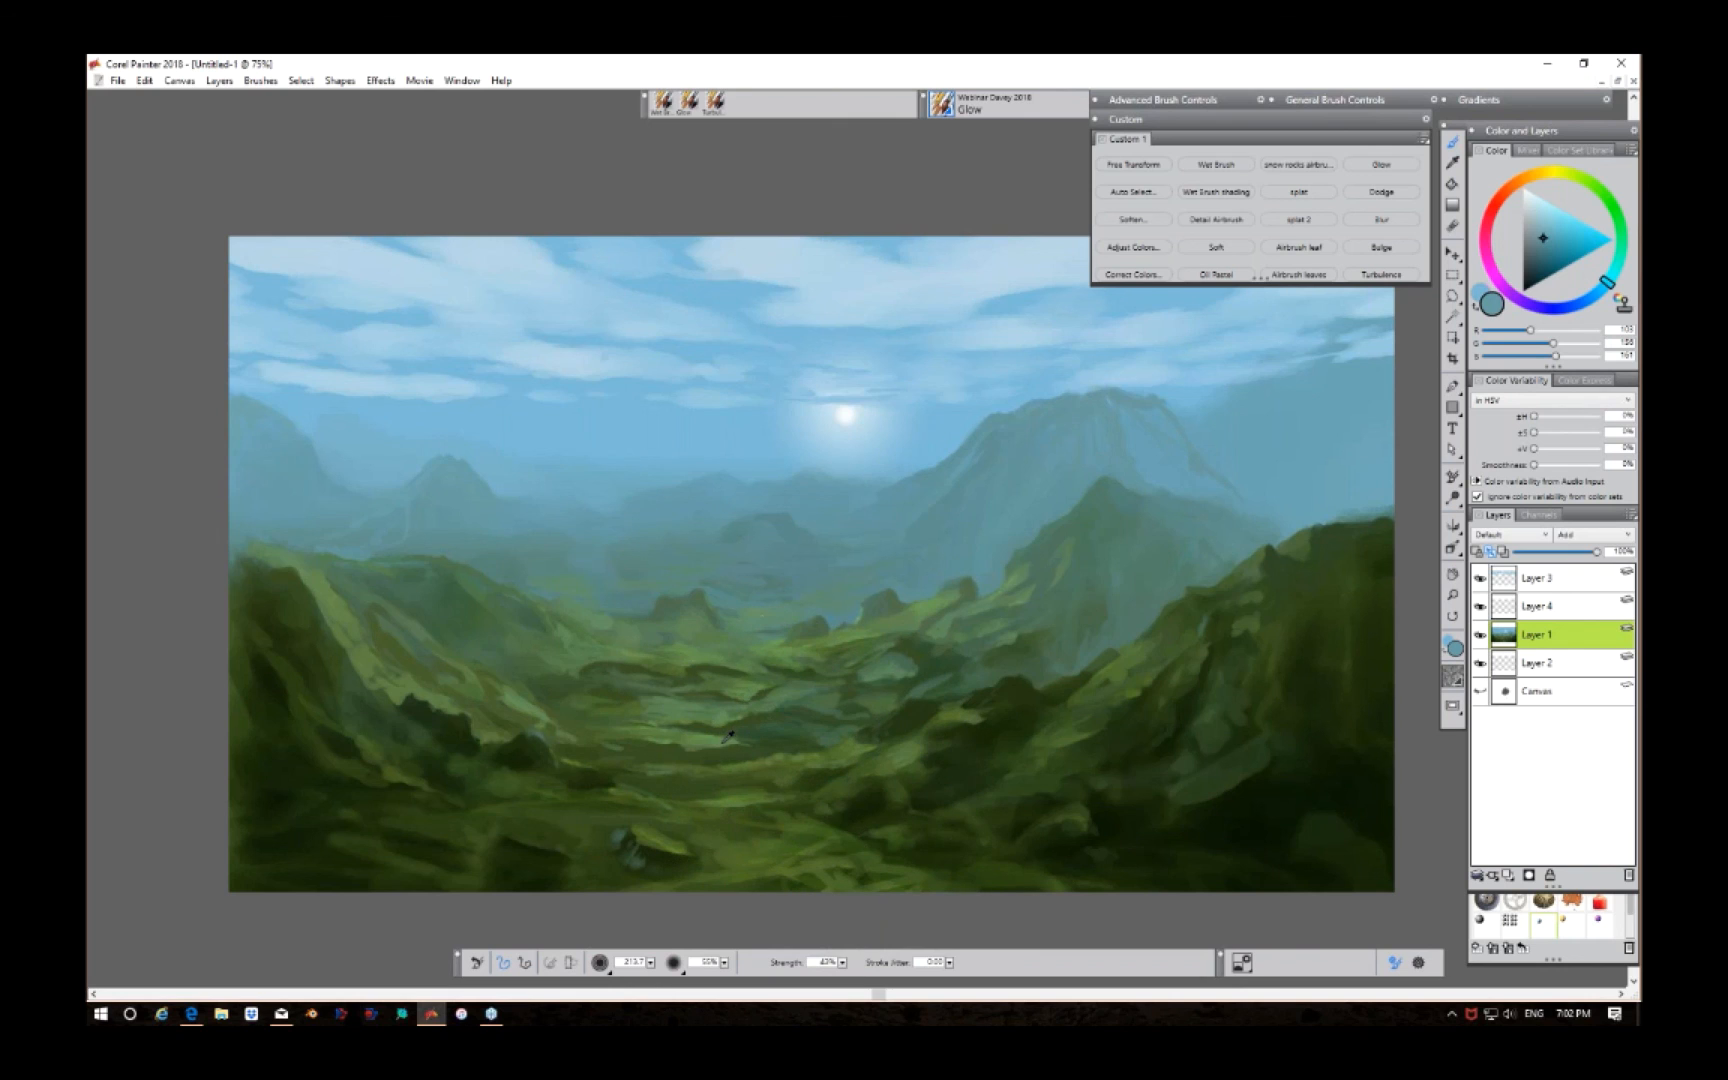
{"action": "left_click", "coordinate": [882, 670], "text": "alt"}
{"action": "mouse_move", "coordinate": [724, 640]}
{"action": "left_mouse_down"}
{"action": "mouse_move", "coordinate": [866, 631]}
{"action": "mouse_move", "coordinate": [725, 648]}
{"action": "mouse_move", "coordinate": [675, 714]}
{"action": "mouse_move", "coordinate": [845, 797]}
{"action": "mouse_move", "coordinate": [819, 859]}
{"action": "mouse_move", "coordinate": [660, 755]}
{"action": "mouse_move", "coordinate": [775, 702]}
{"action": "mouse_move", "coordinate": [645, 652]}
{"action": "mouse_move", "coordinate": [729, 702]}
{"action": "mouse_move", "coordinate": [872, 714]}
{"action": "mouse_move", "coordinate": [883, 783]}
{"action": "mouse_move", "coordinate": [1119, 687]}
{"action": "mouse_move", "coordinate": [906, 810]}
{"action": "mouse_move", "coordinate": [636, 829]}
{"action": "mouse_move", "coordinate": [523, 703]}
{"action": "mouse_move", "coordinate": [428, 663]}
{"action": "mouse_move", "coordinate": [598, 629]}
{"action": "mouse_move", "coordinate": [413, 730]}
{"action": "left_mouse_up"}
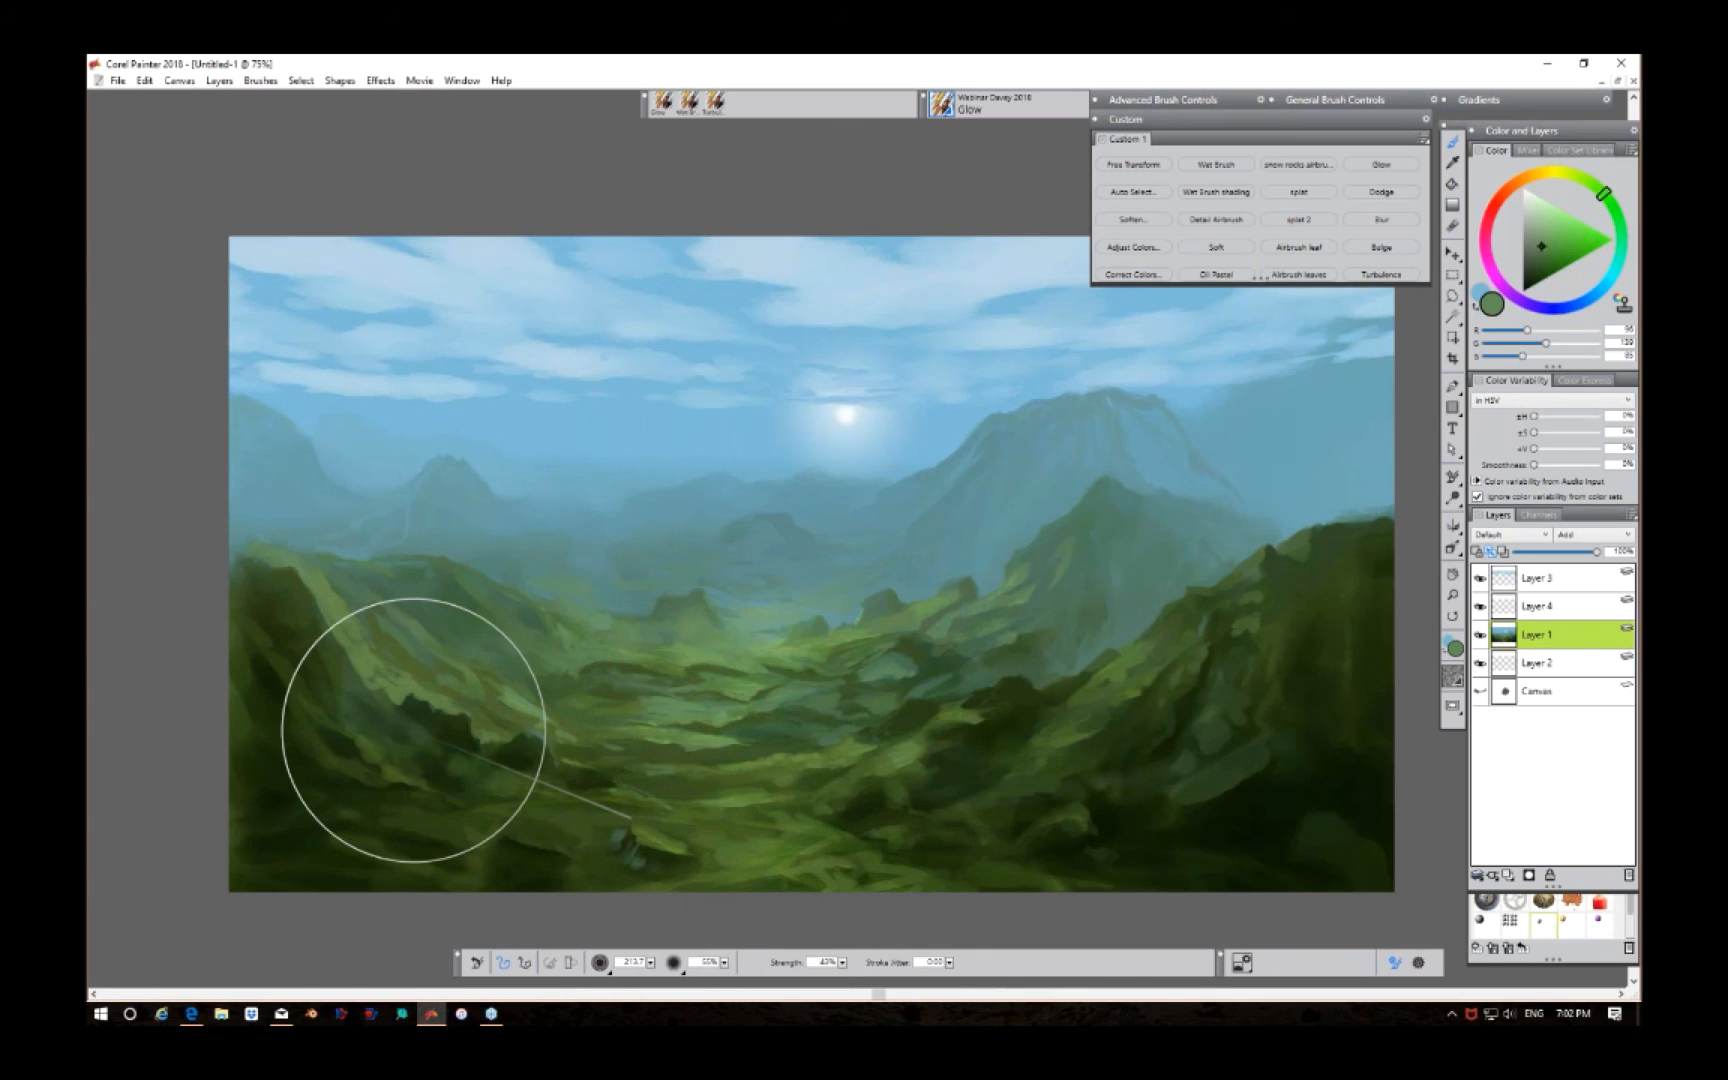
Step: On Layer 4, switch to the Wet Brush, pick a lighter green and test a shadow dab near the central rock
{"action": "left_click", "coordinate": [1562, 610]}
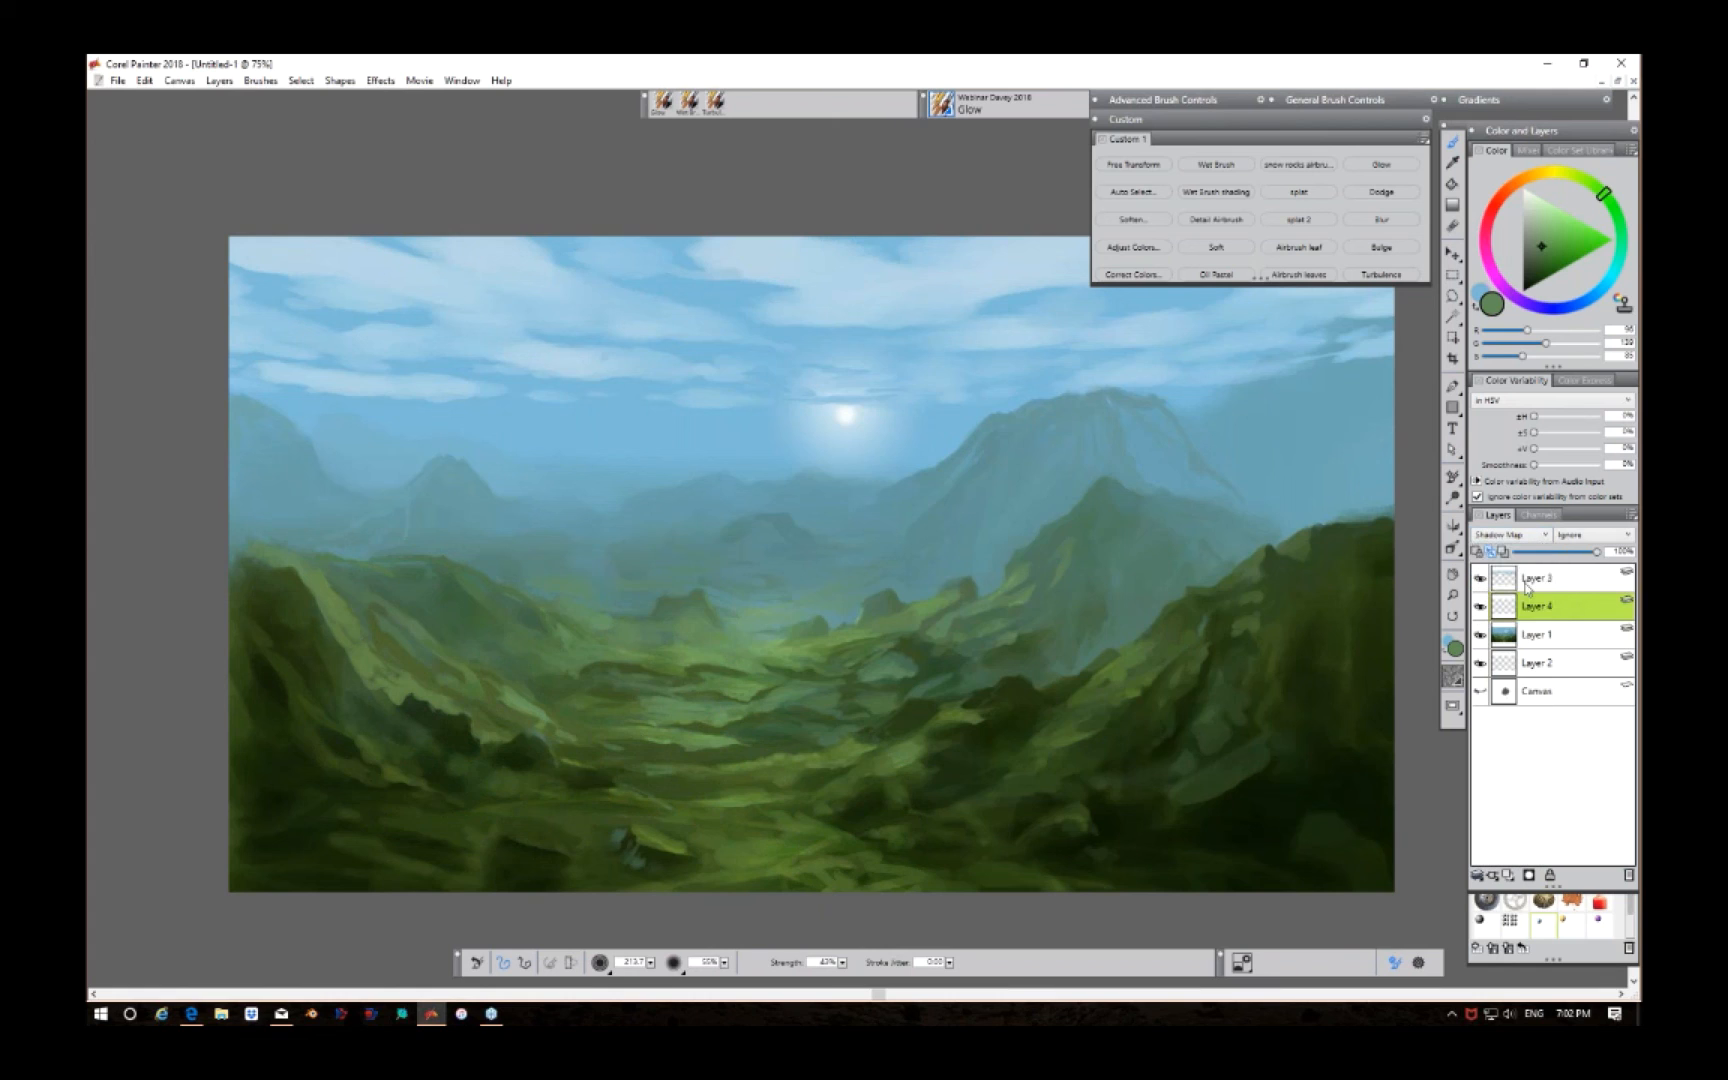
{"action": "left_click", "coordinate": [1228, 178]}
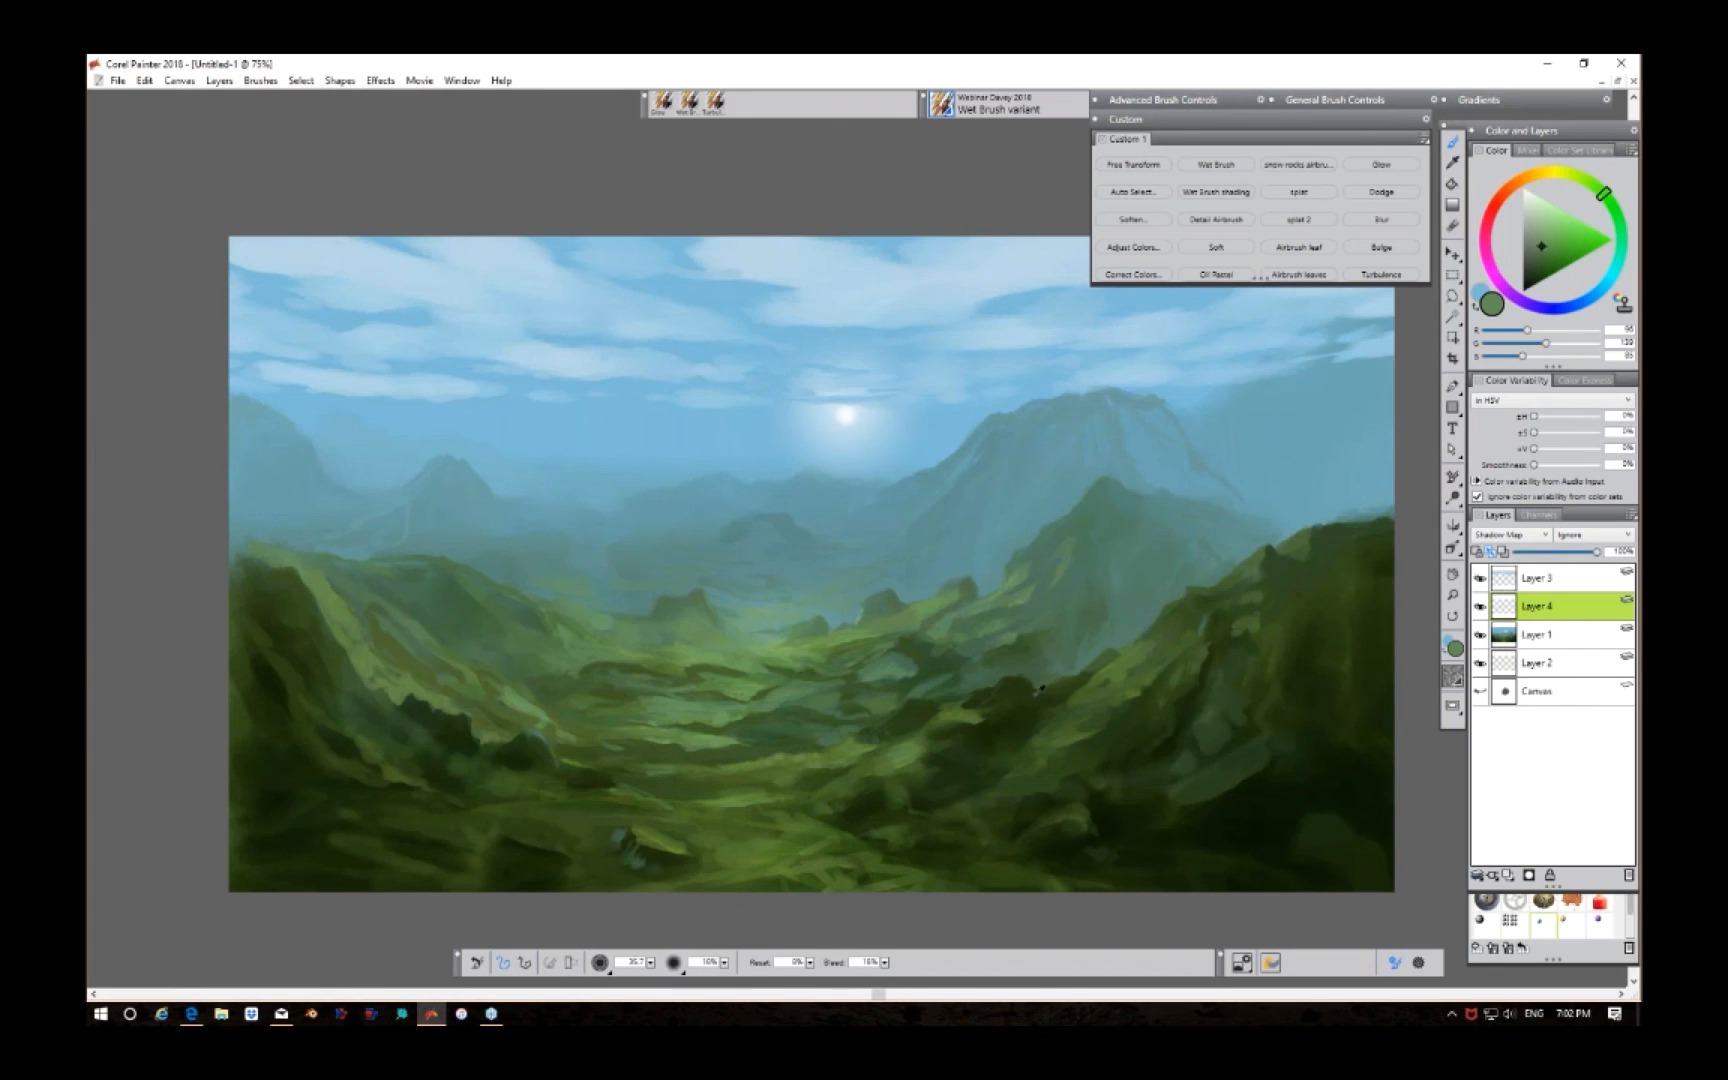
{"action": "left_click", "coordinate": [1020, 680], "text": "alt"}
{"action": "left_click", "coordinate": [1547, 238]}
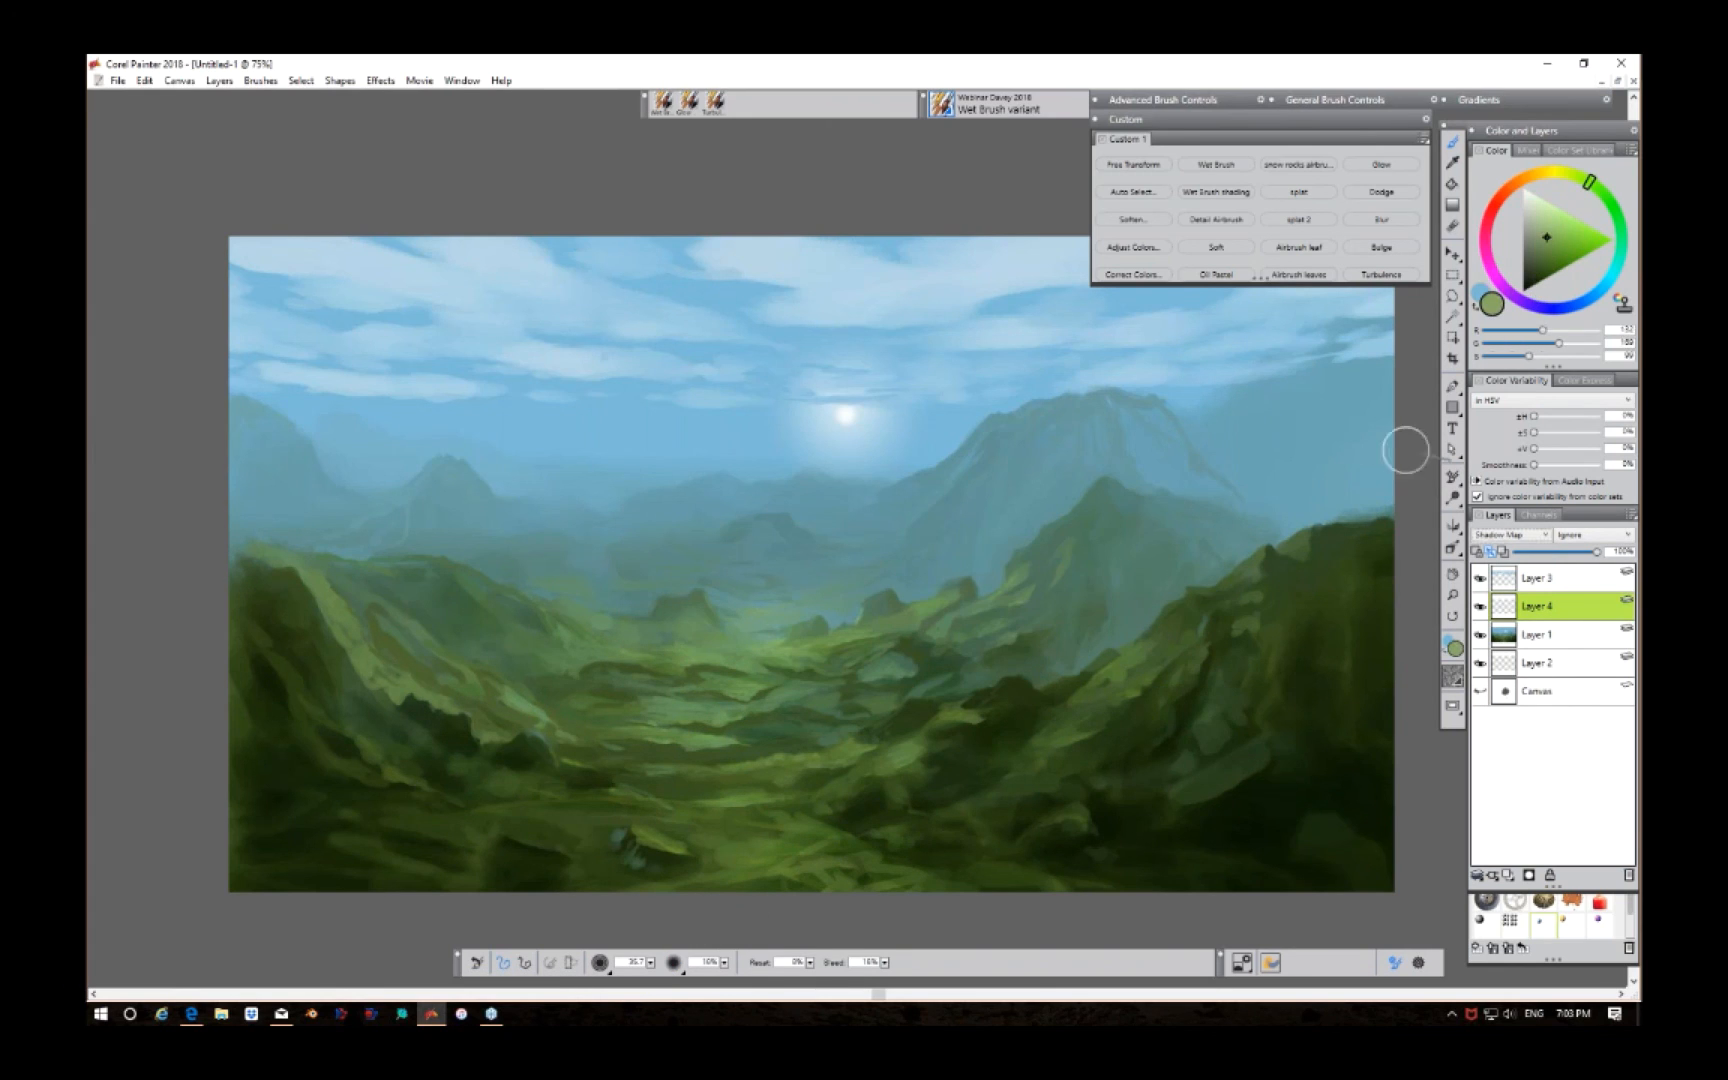
{"action": "left_click", "coordinate": [868, 618]}
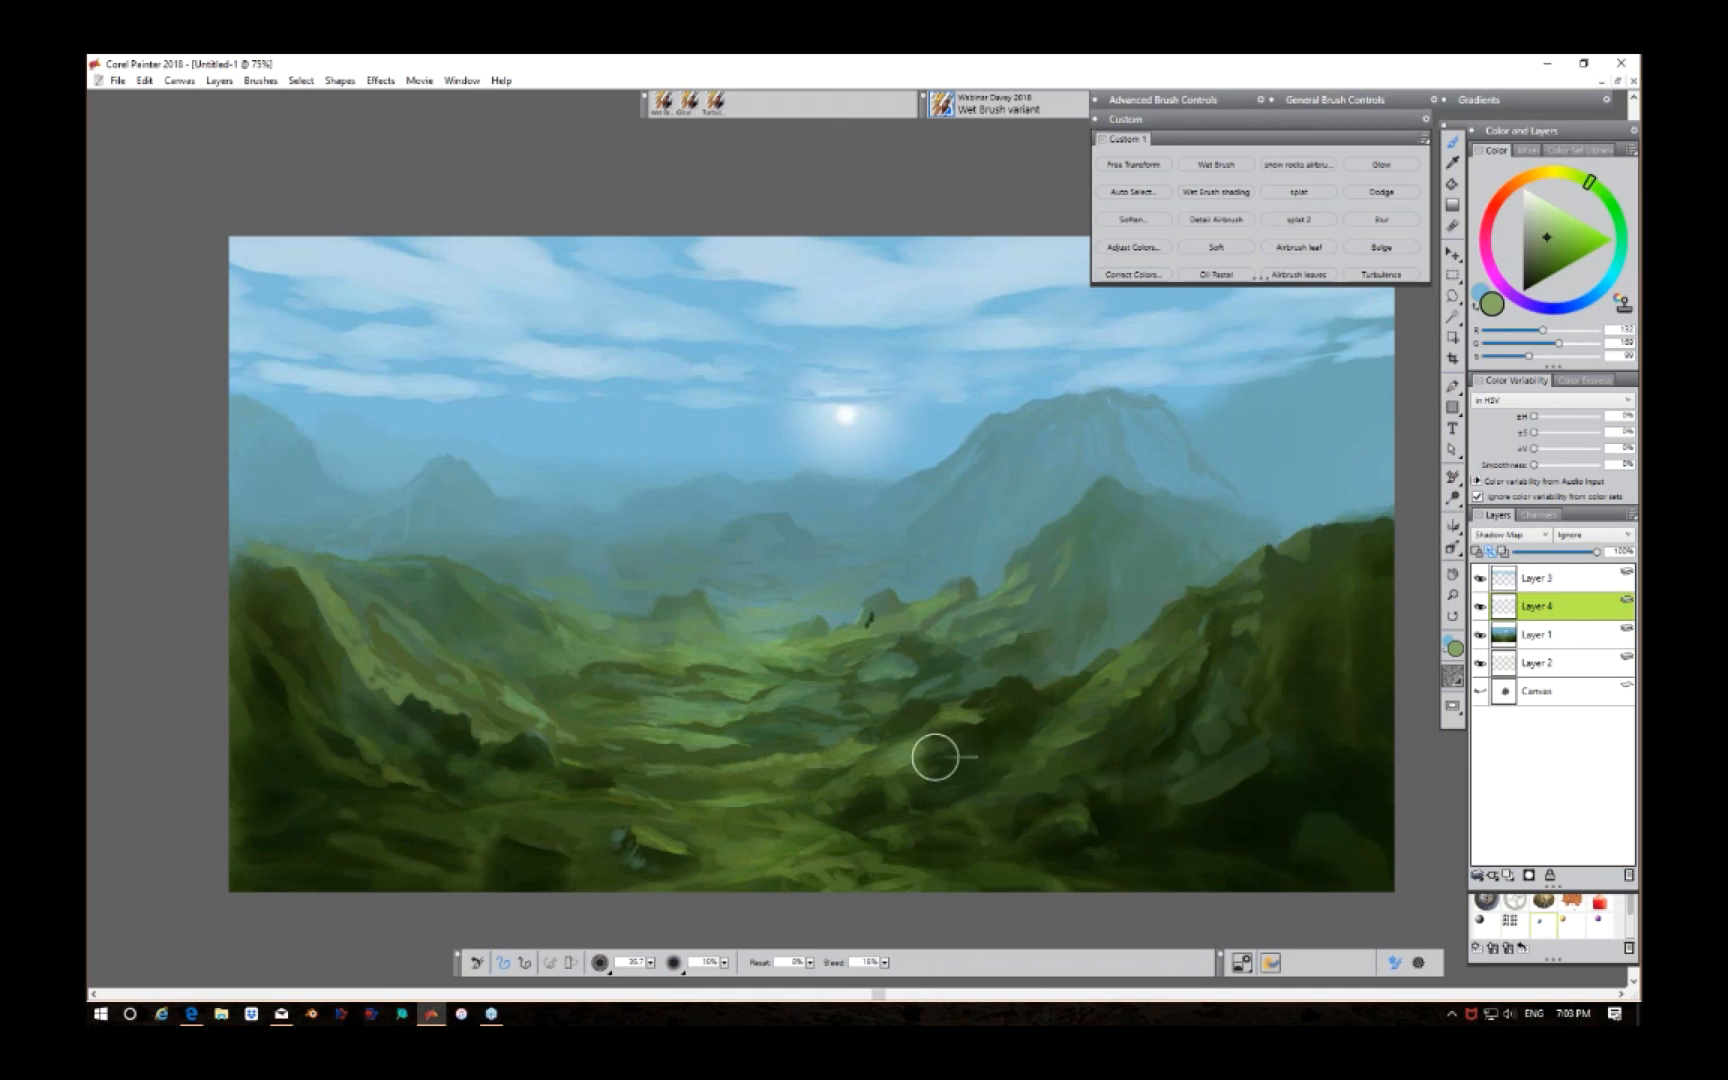
Step: Keep Layer 4 on Shadow Map, enlarge the Wet Brush to about 90 and paint shading on the ground right of the valley center
{"action": "left_click", "coordinate": [1543, 535]}
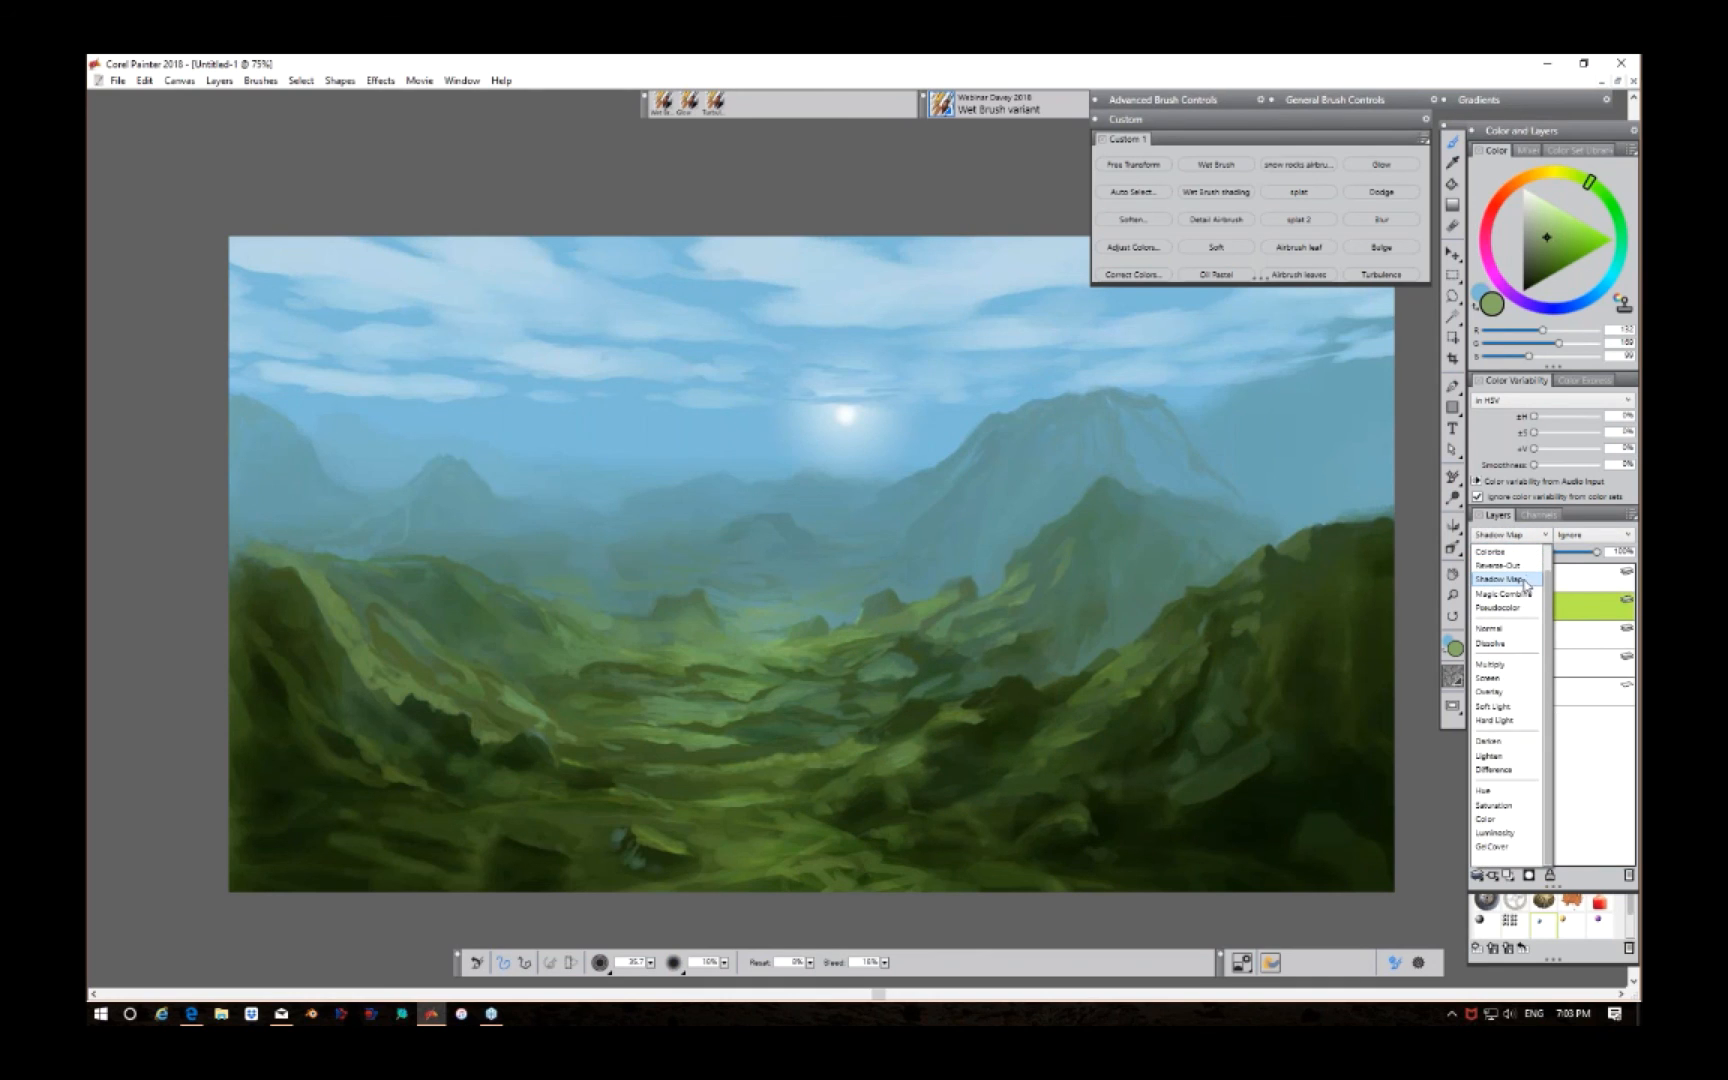
{"action": "left_click", "coordinate": [1524, 580]}
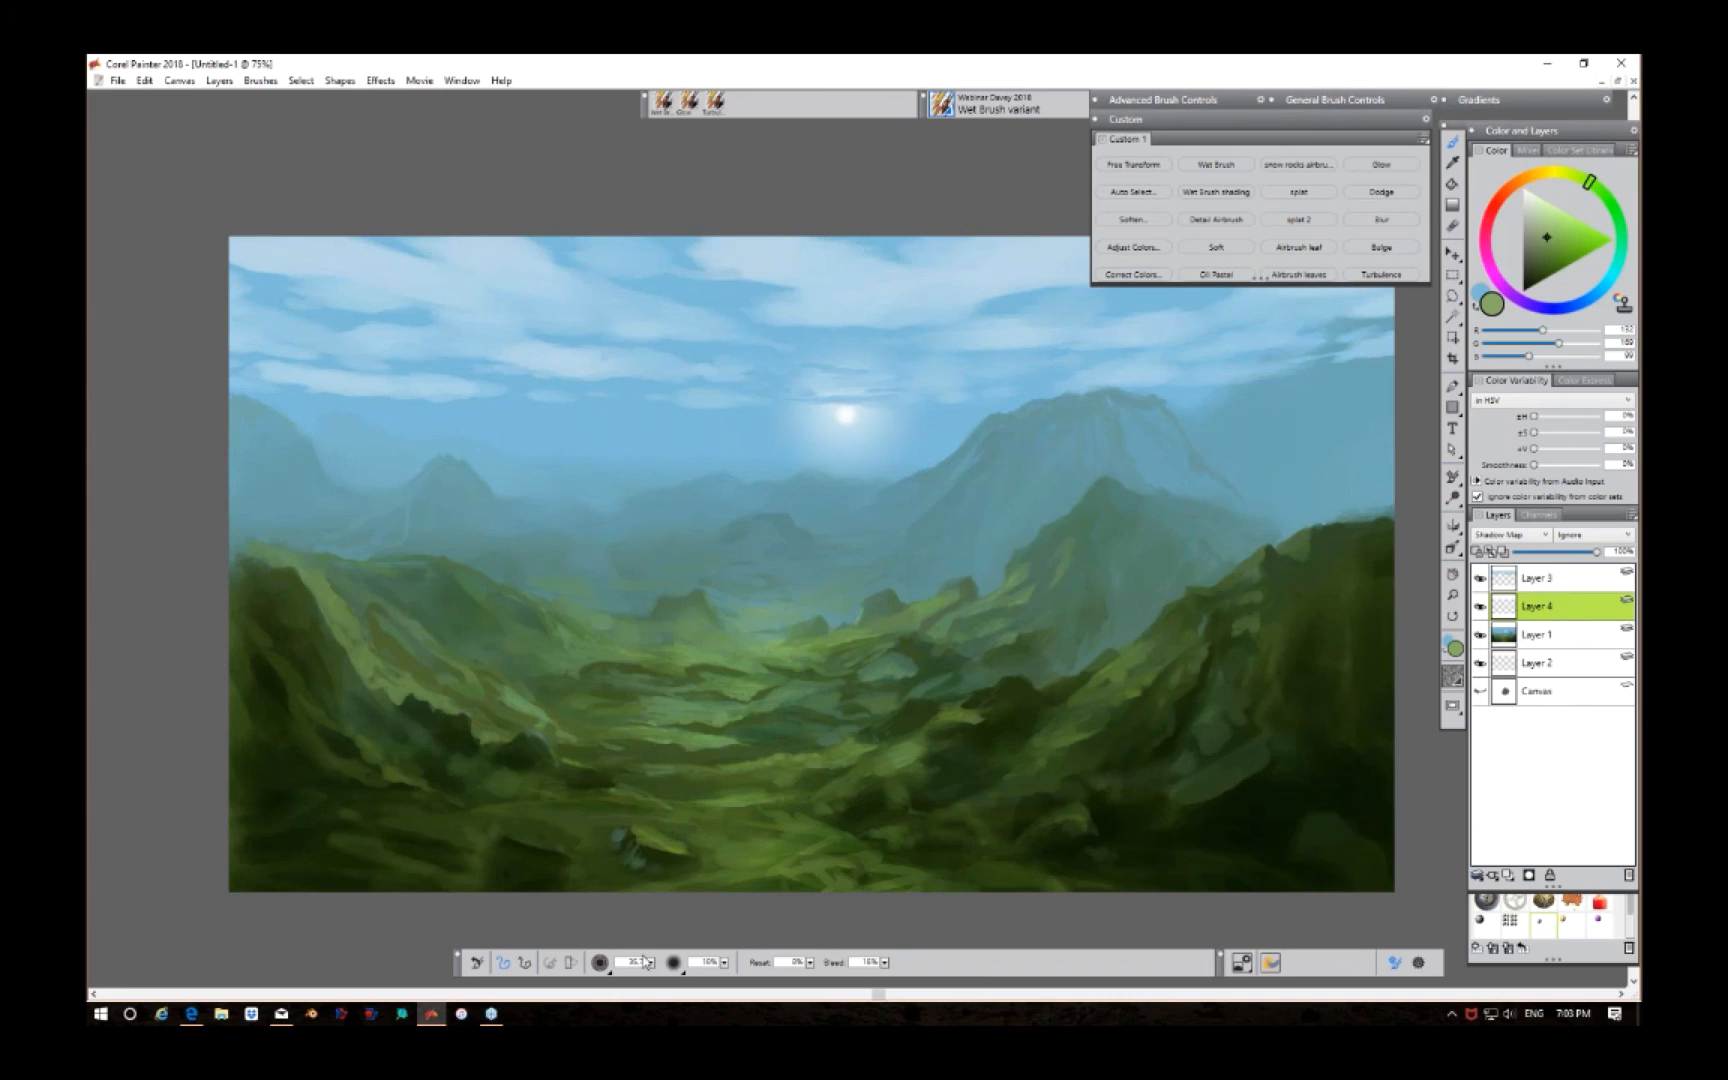
{"action": "left_click_drag", "start_coordinate": [650, 963], "coordinate": [673, 964]}
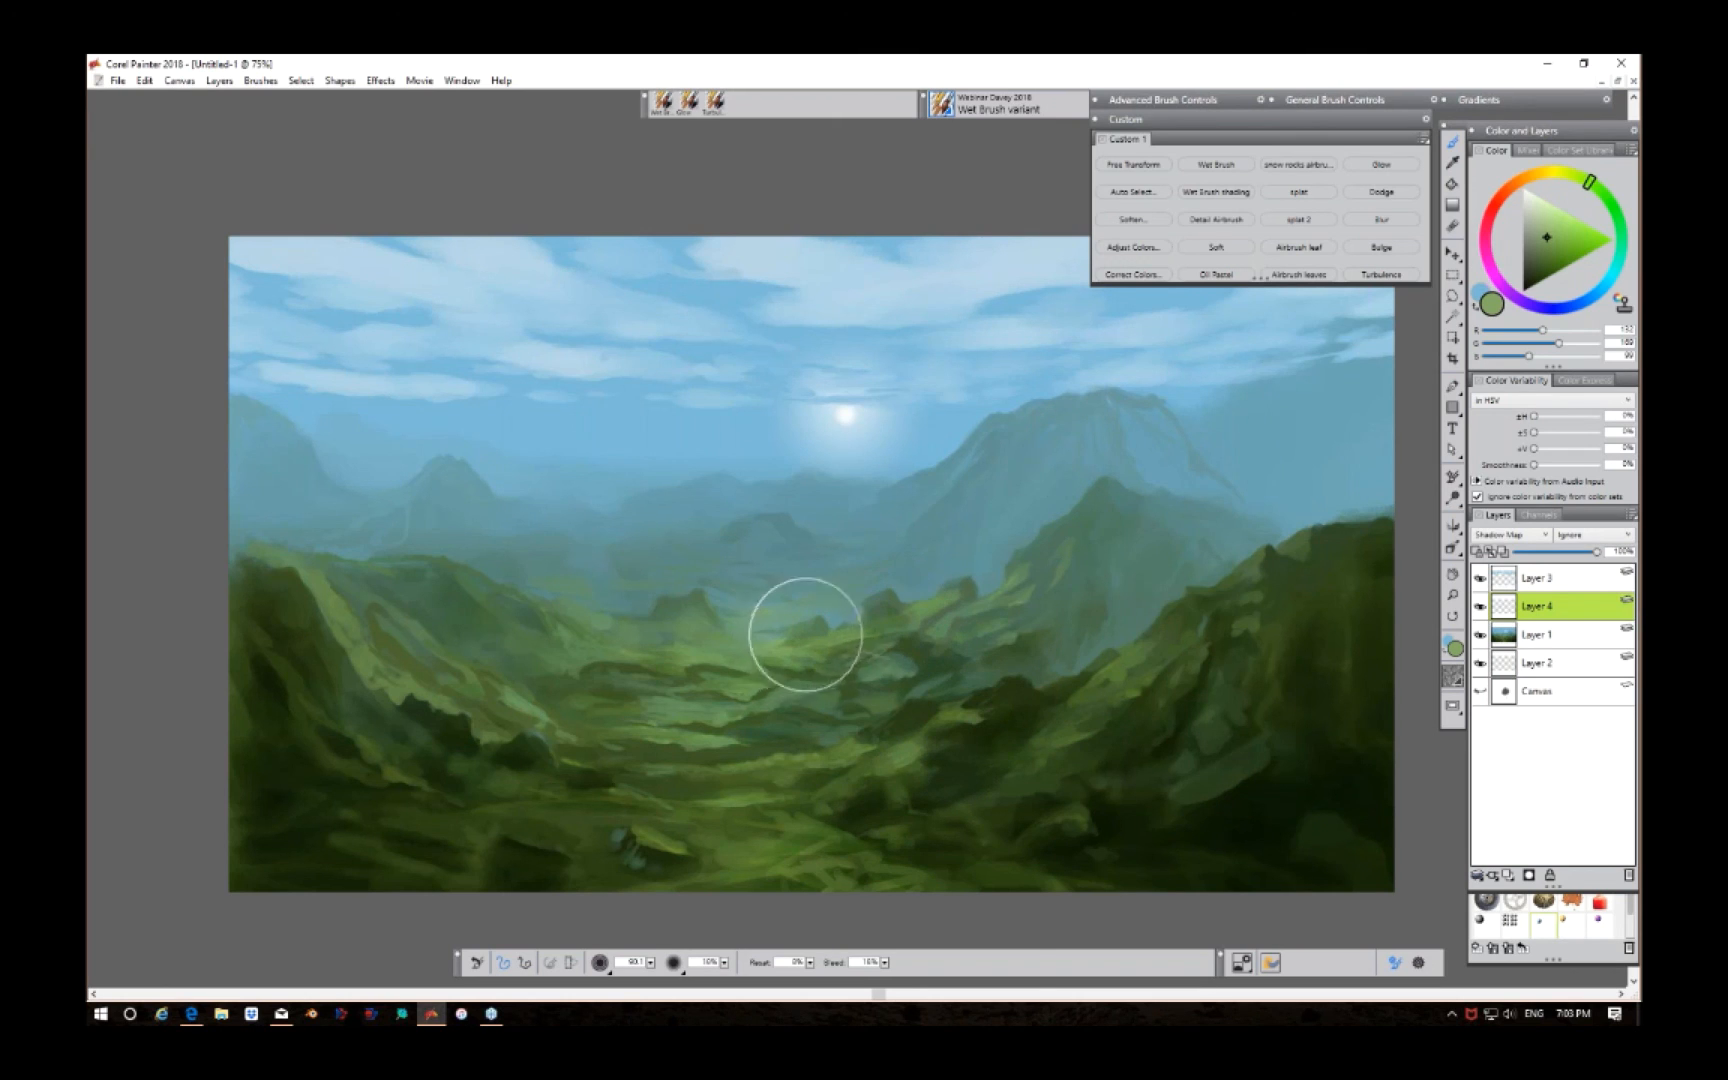
{"action": "mouse_move", "coordinate": [991, 613]}
{"action": "left_mouse_down"}
{"action": "mouse_move", "coordinate": [951, 595]}
{"action": "mouse_move", "coordinate": [1007, 618]}
{"action": "left_mouse_up"}
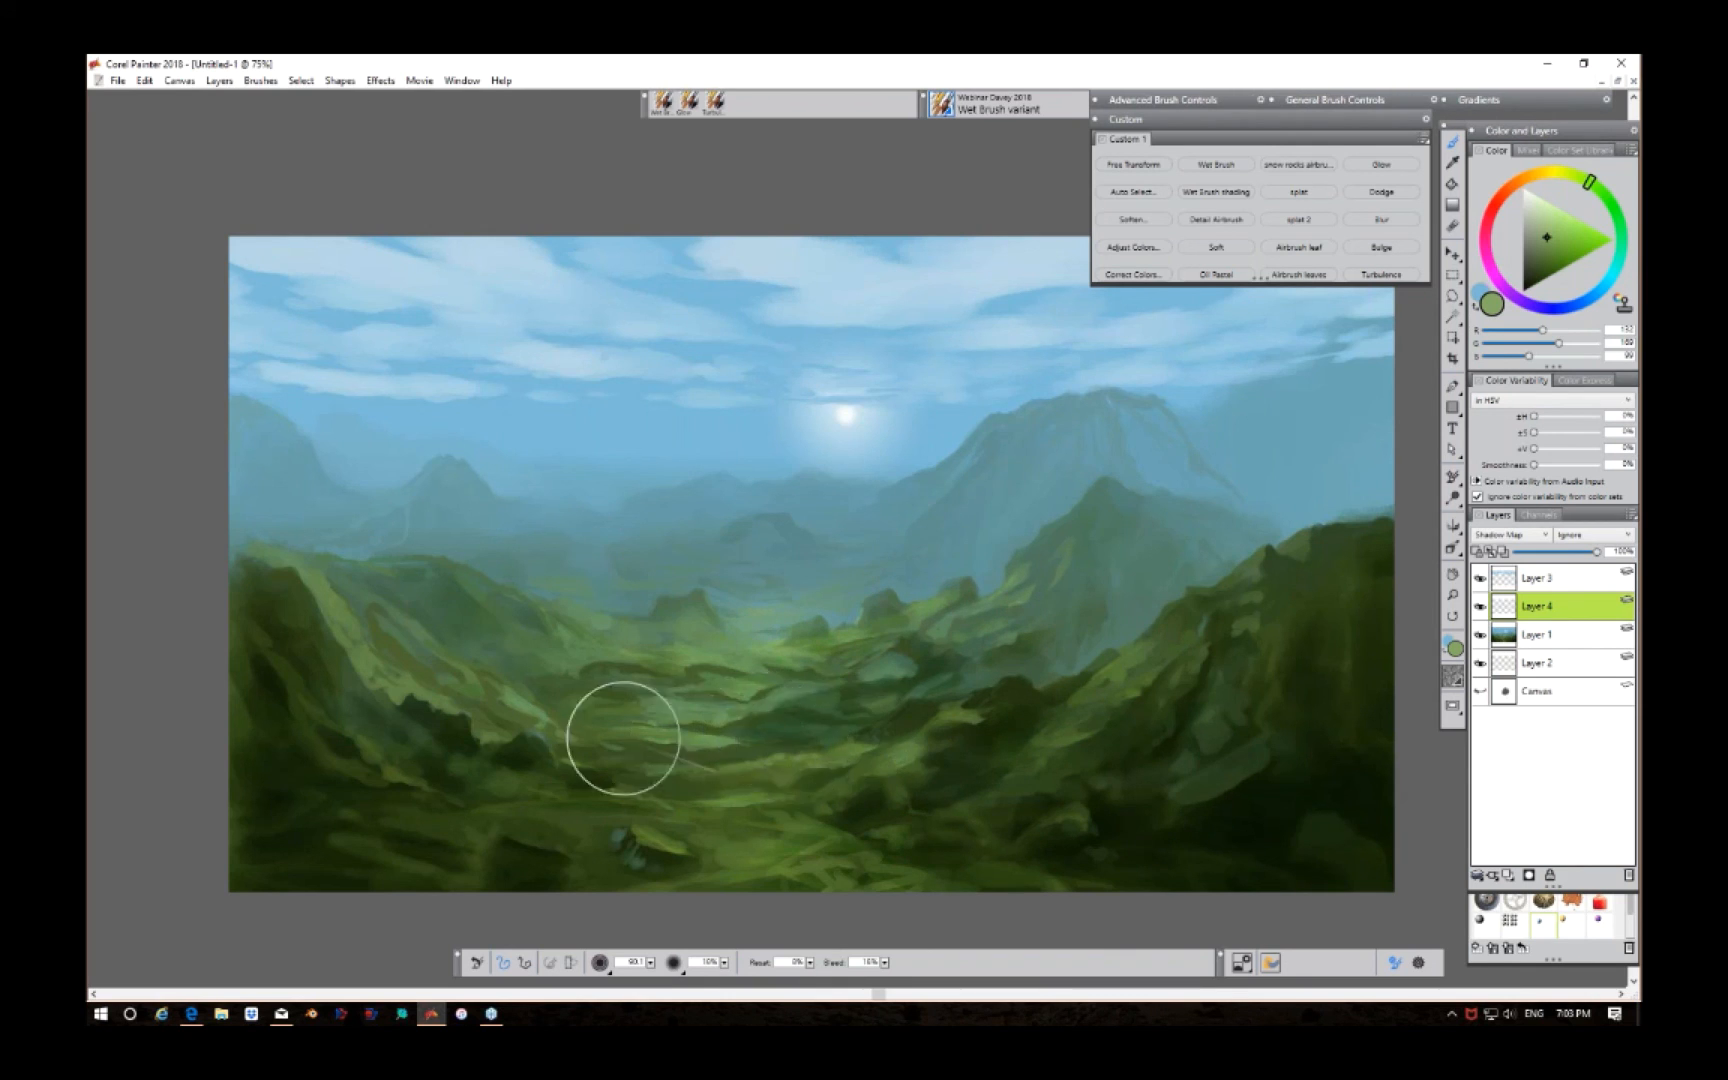
Step: Choose a grayer green and paint shadows over the left-center rock, the left slopes and the lower right hillside
{"action": "left_click", "coordinate": [1537, 241]}
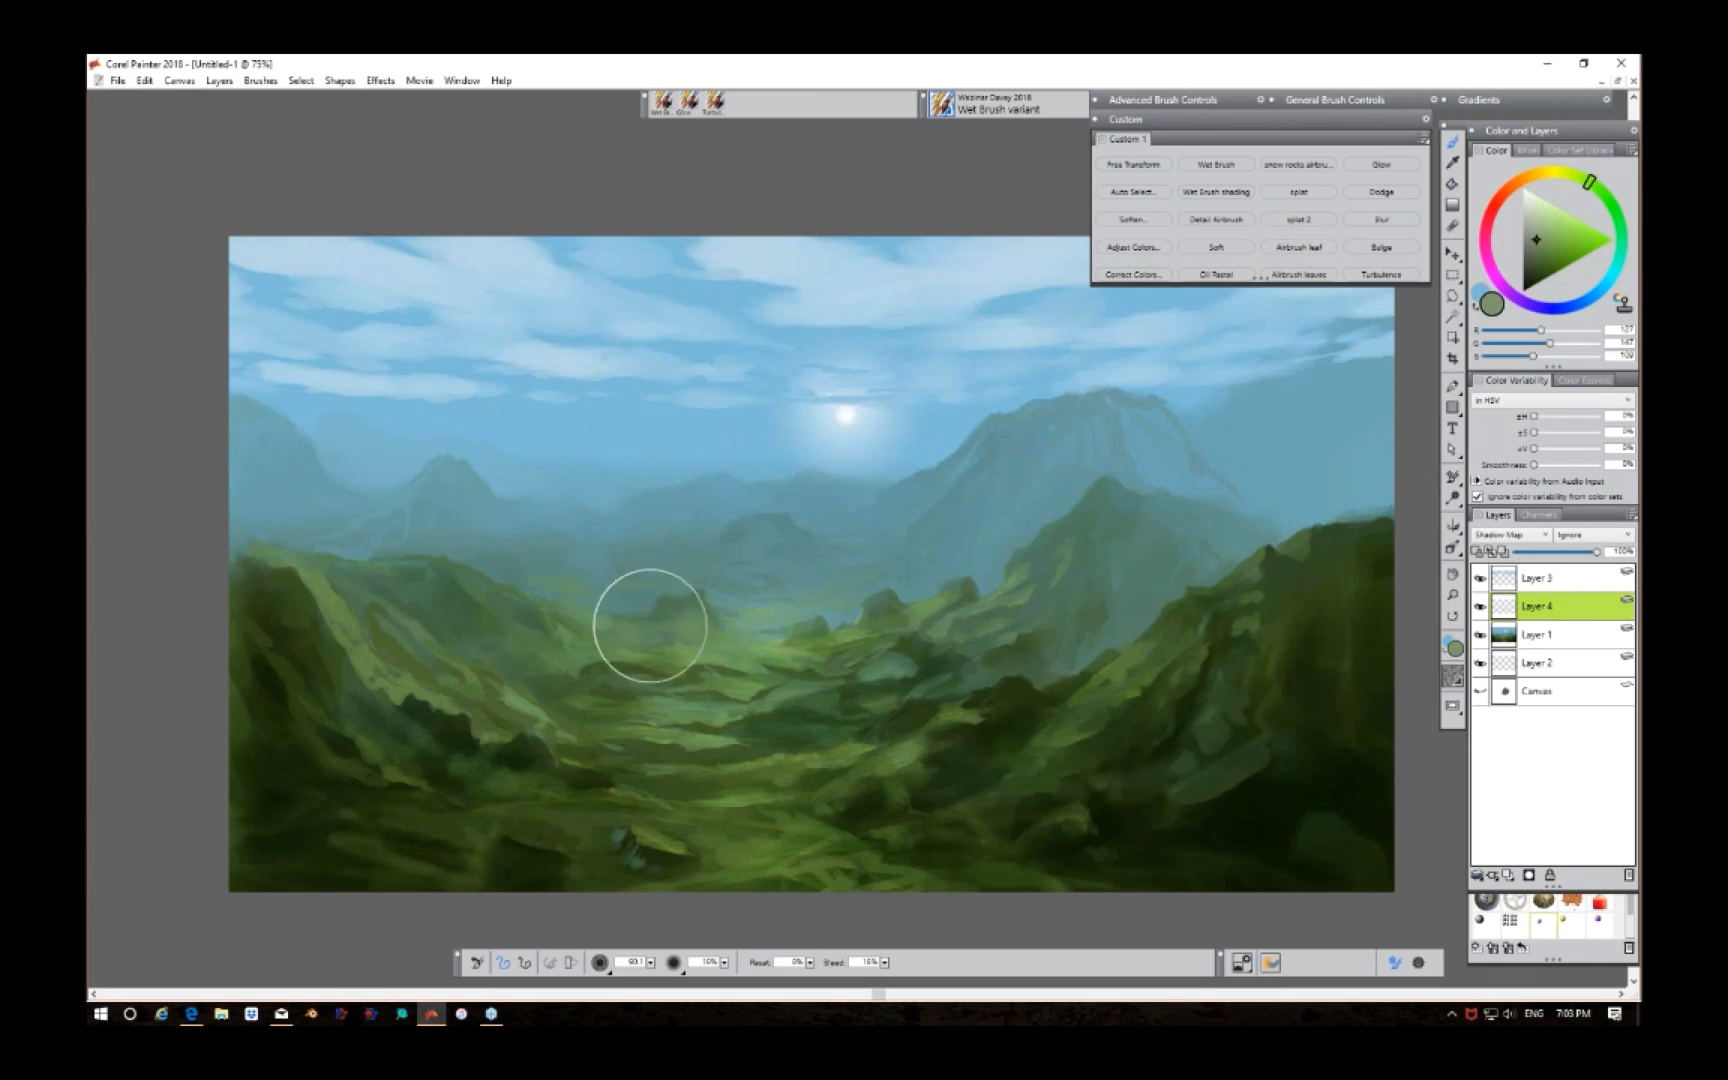
{"action": "mouse_move", "coordinate": [687, 625]}
{"action": "left_mouse_down"}
{"action": "mouse_move", "coordinate": [704, 642]}
{"action": "mouse_move", "coordinate": [663, 641]}
{"action": "mouse_move", "coordinate": [686, 631]}
{"action": "left_mouse_up"}
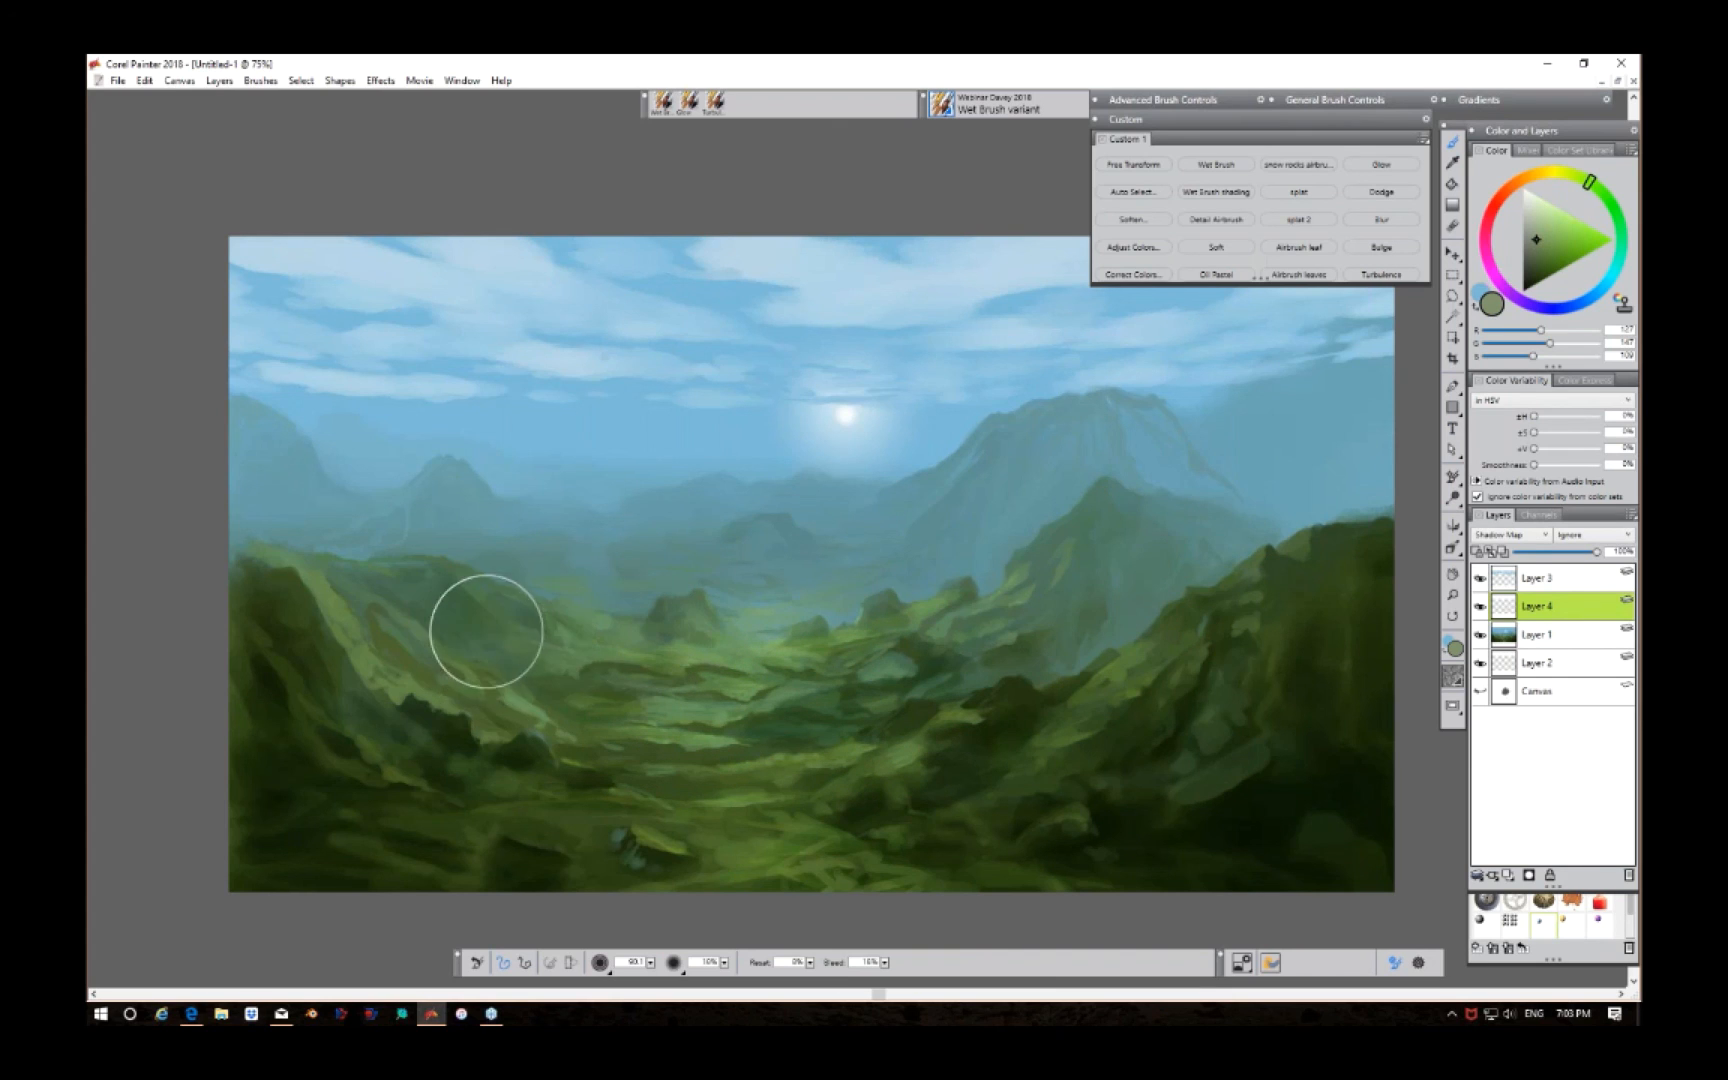
{"action": "mouse_move", "coordinate": [506, 649]}
{"action": "left_mouse_down"}
{"action": "mouse_move", "coordinate": [589, 693]}
{"action": "mouse_move", "coordinate": [580, 751]}
{"action": "mouse_move", "coordinate": [475, 768]}
{"action": "mouse_move", "coordinate": [493, 777]}
{"action": "mouse_move", "coordinate": [406, 718]}
{"action": "mouse_move", "coordinate": [439, 746]}
{"action": "mouse_move", "coordinate": [374, 737]}
{"action": "mouse_move", "coordinate": [396, 763]}
{"action": "mouse_move", "coordinate": [528, 772]}
{"action": "mouse_move", "coordinate": [386, 809]}
{"action": "mouse_move", "coordinate": [438, 866]}
{"action": "mouse_move", "coordinate": [495, 875]}
{"action": "mouse_move", "coordinate": [414, 832]}
{"action": "mouse_move", "coordinate": [223, 802]}
{"action": "mouse_move", "coordinate": [235, 861]}
{"action": "mouse_move", "coordinate": [242, 661]}
{"action": "mouse_move", "coordinate": [285, 730]}
{"action": "left_mouse_up"}
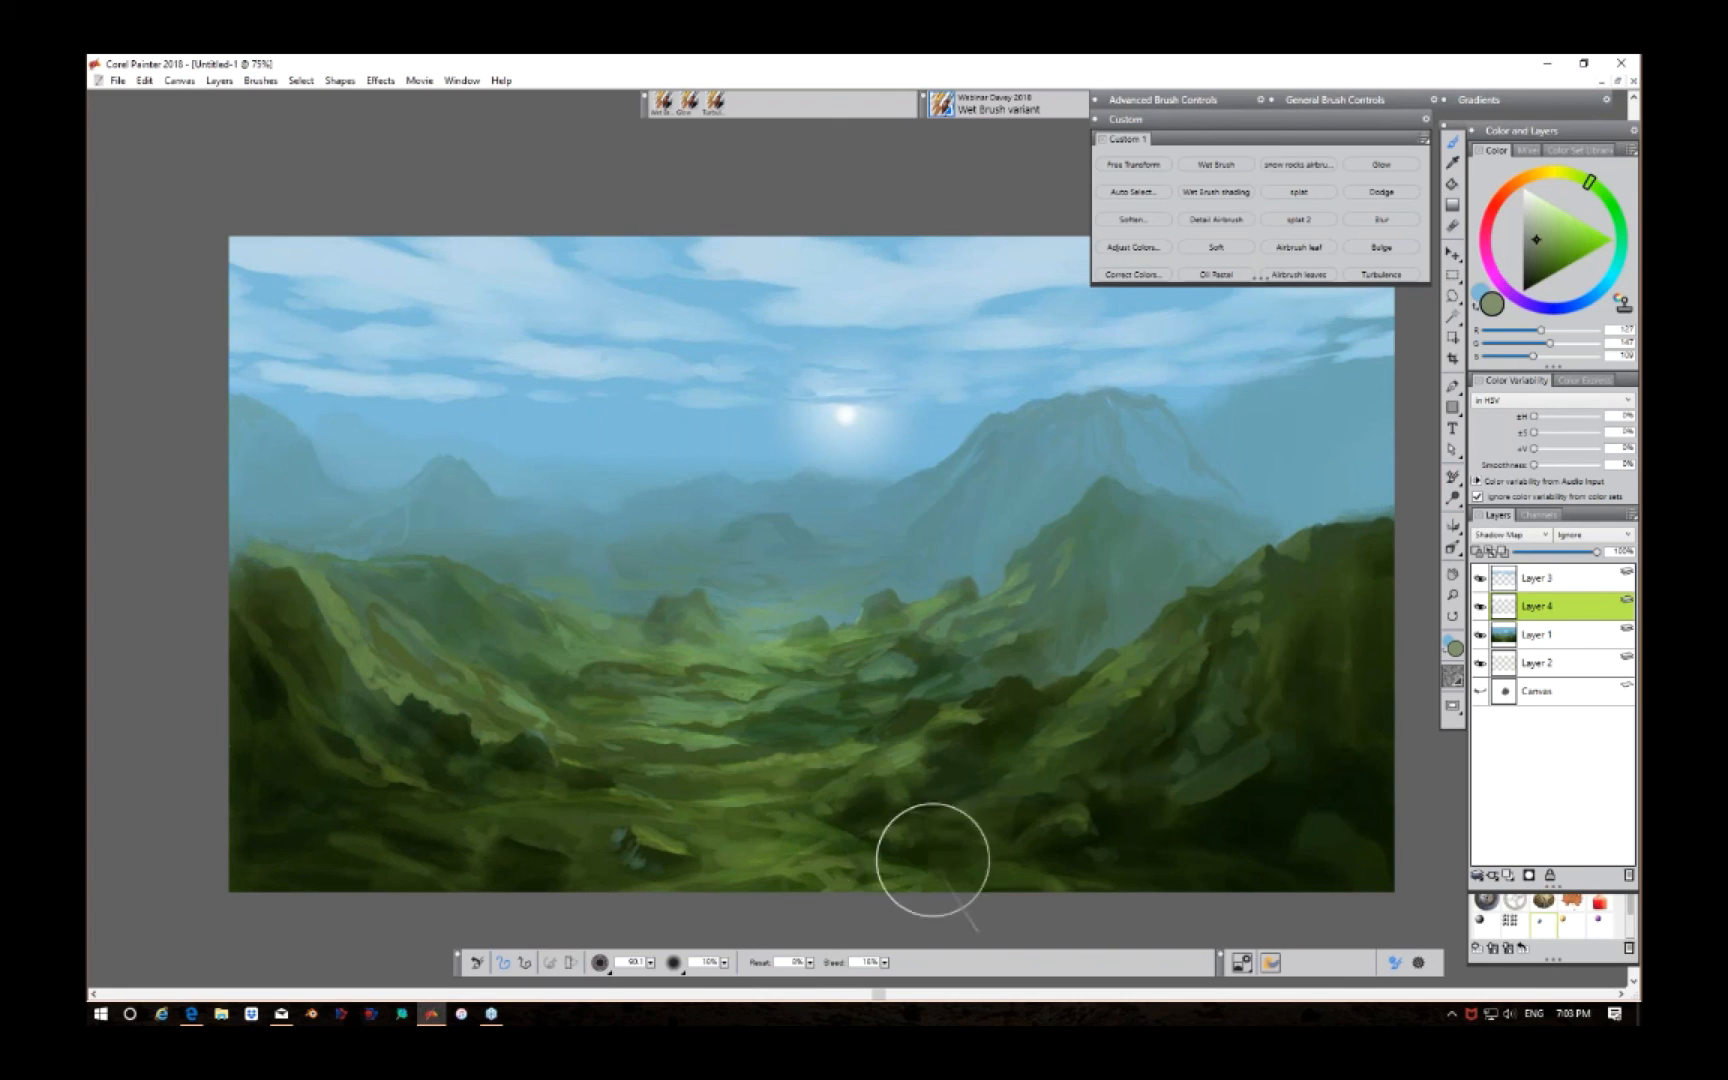
{"action": "mouse_move", "coordinate": [1196, 725]}
{"action": "left_mouse_down"}
{"action": "mouse_move", "coordinate": [1201, 811]}
{"action": "mouse_move", "coordinate": [1299, 687]}
{"action": "mouse_move", "coordinate": [1316, 601]}
{"action": "mouse_move", "coordinate": [1365, 702]}
{"action": "left_mouse_up"}
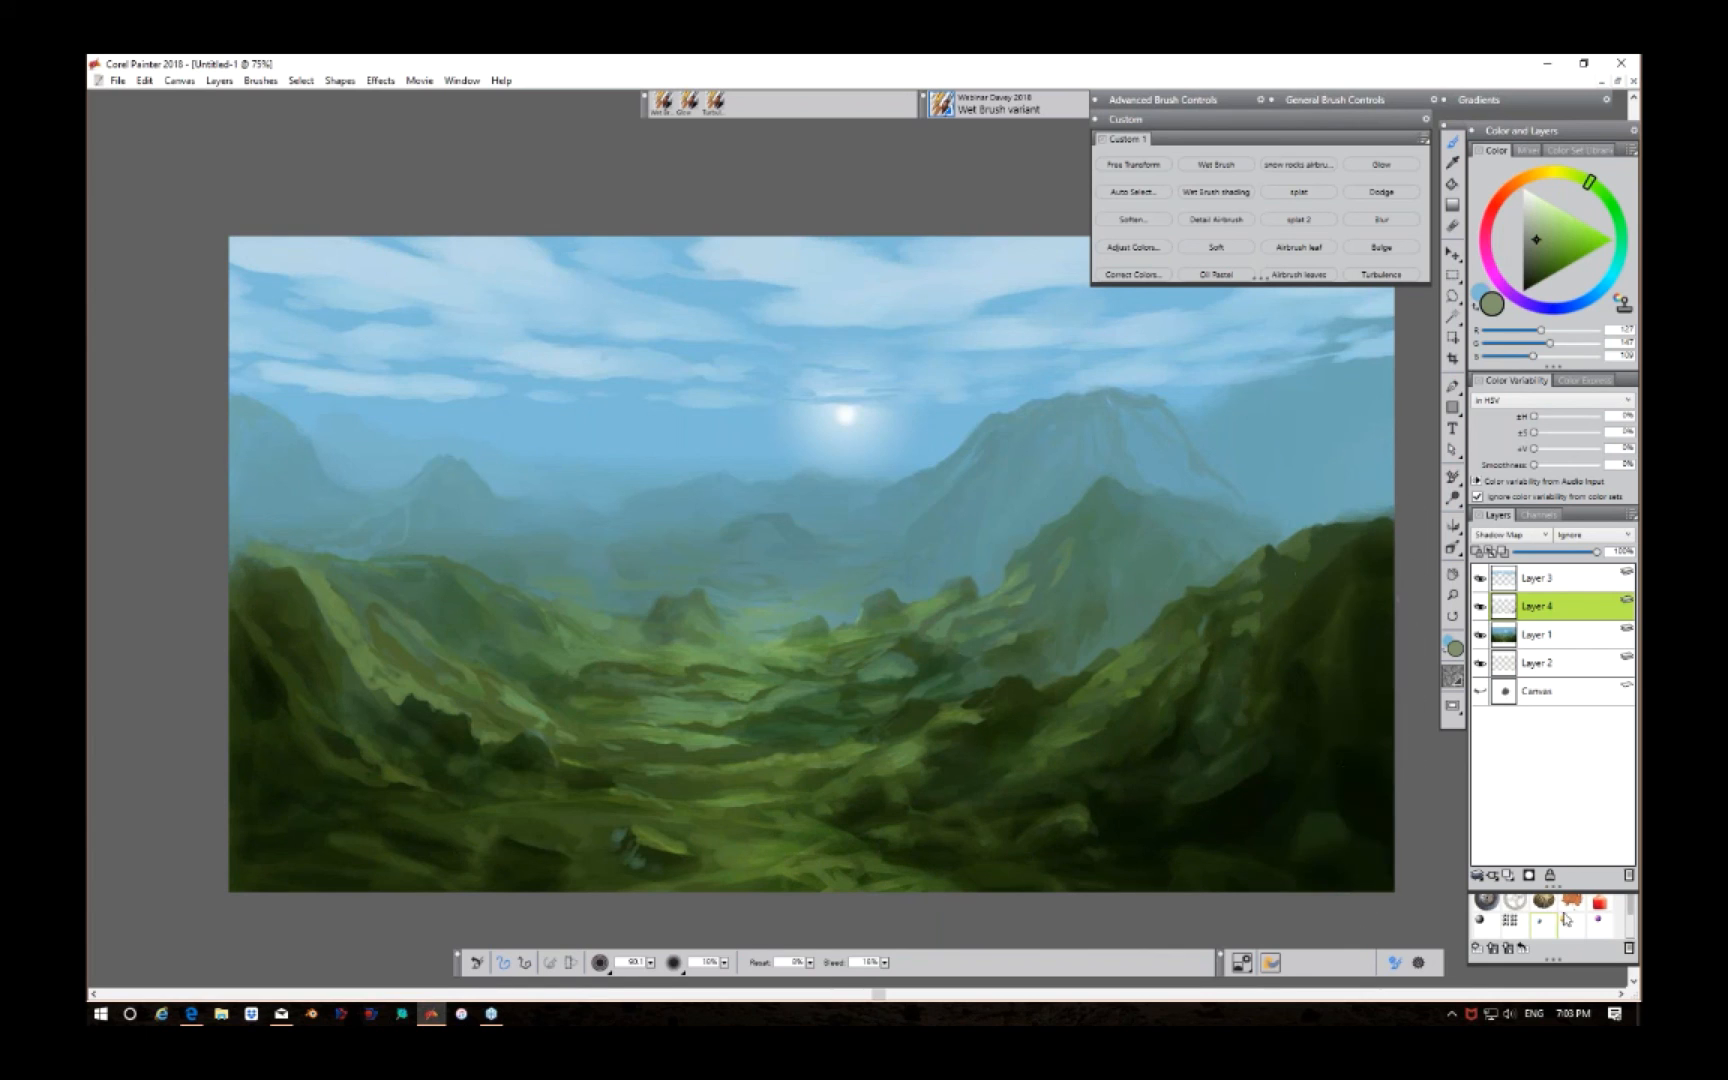